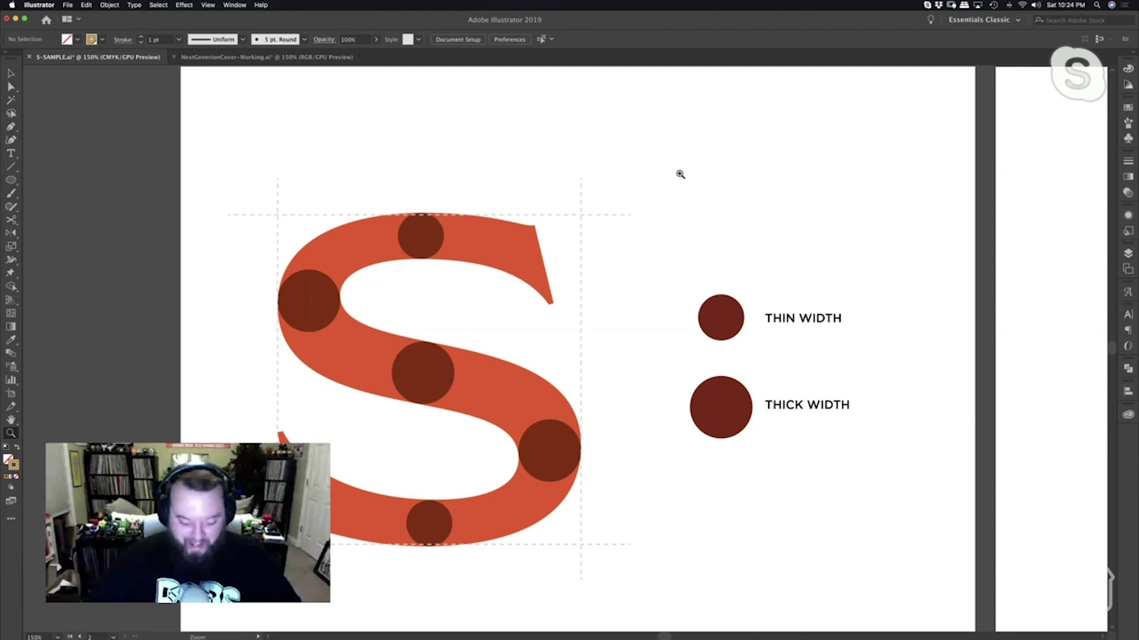
Draw a straight line about 1.4 in long with the Pen tool along the slanted edge of the S's upper terminal.
left_click_drag(639, 280, 783, 193)
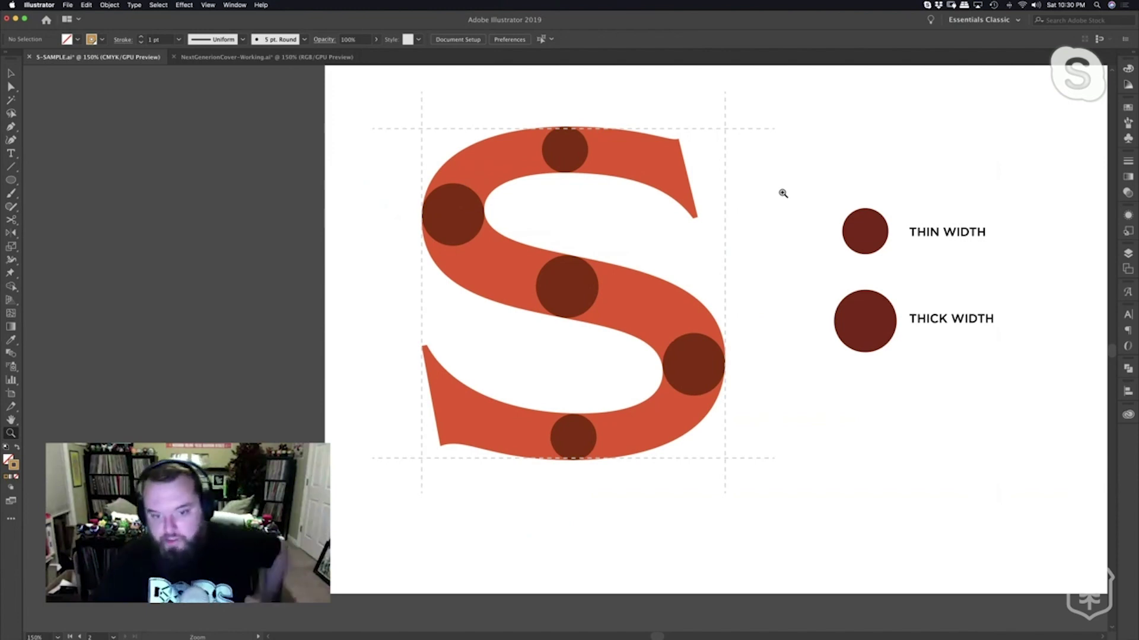
key("p")
left_click(679, 141)
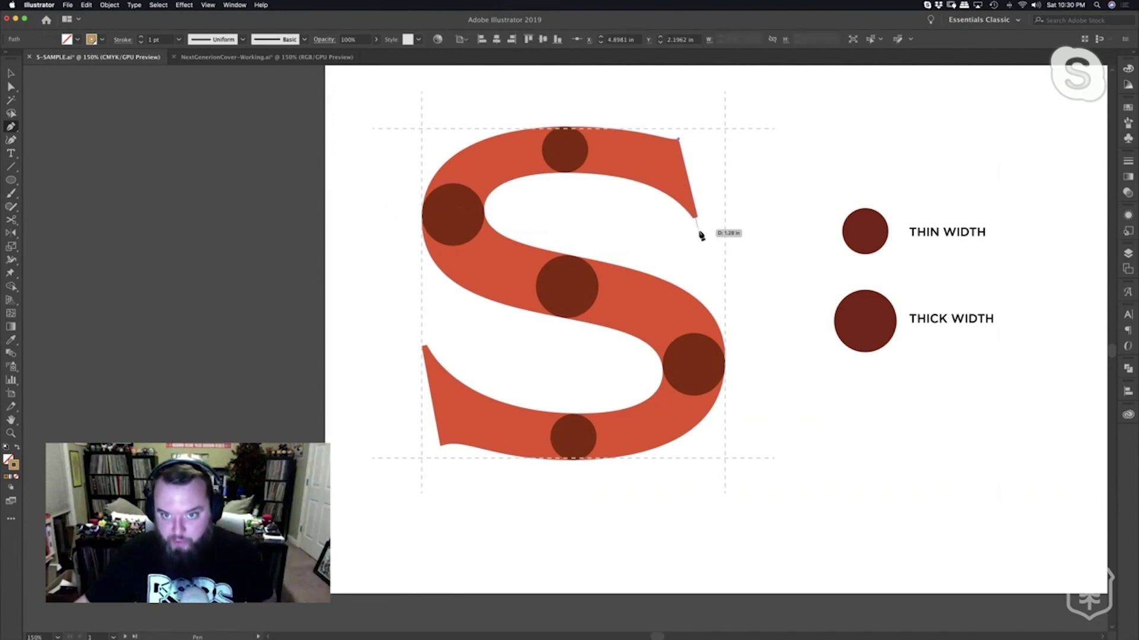
left_click(703, 236)
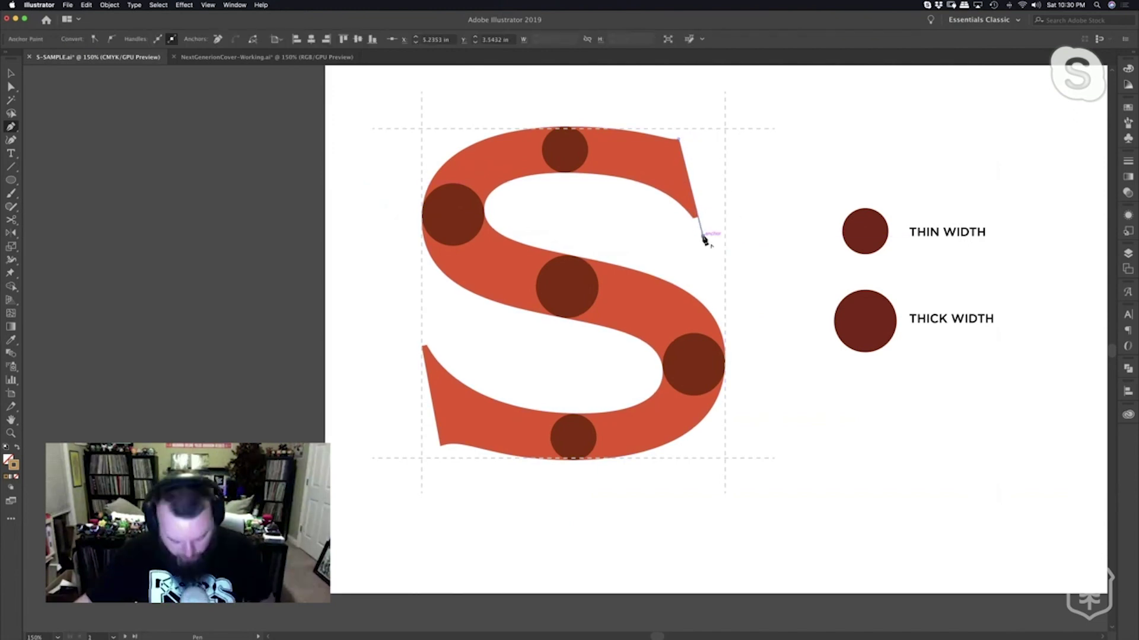
Move the slanted line onto the edge of the S's lower terminal to compare the two terminal angles.
key("v")
left_click_drag(700, 229, 439, 442)
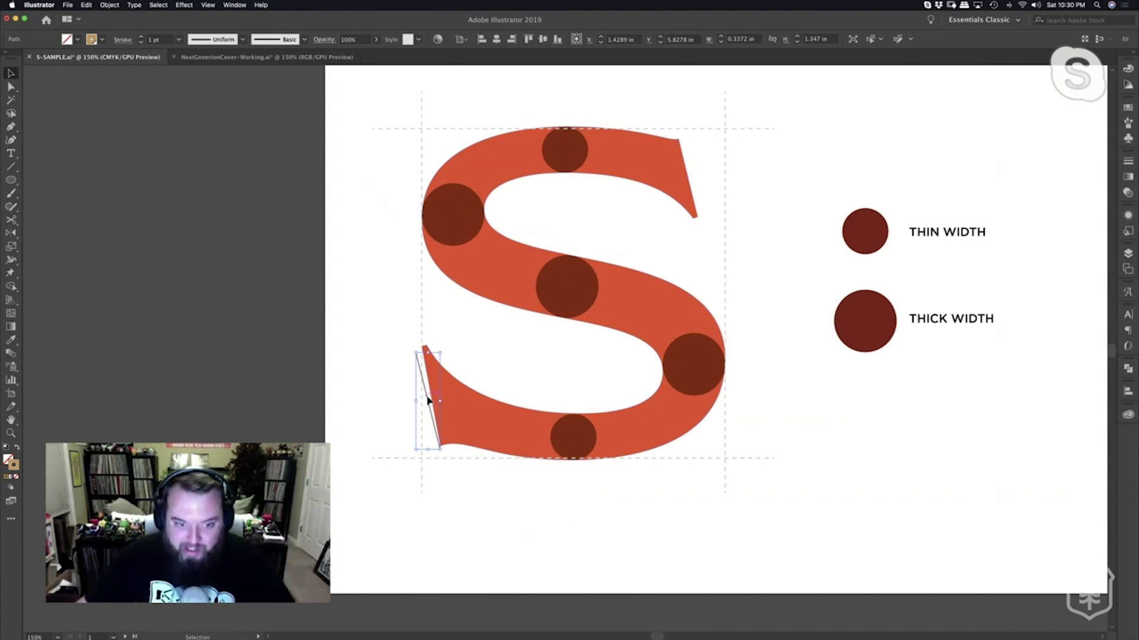
left_click_drag(427, 401, 374, 375)
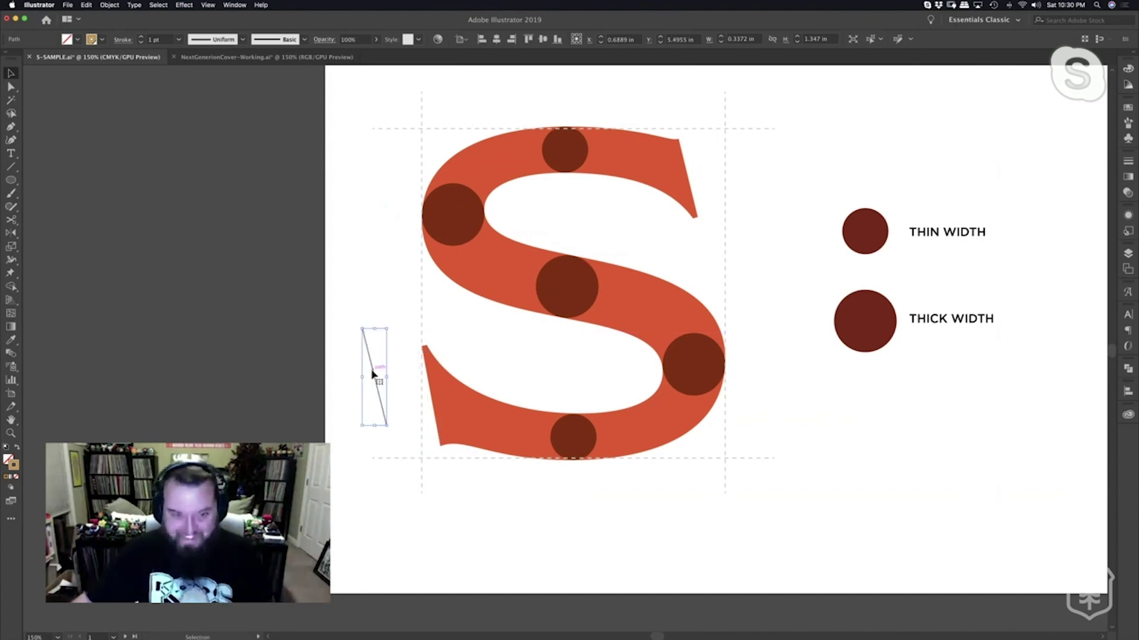
left_click_drag(375, 373, 426, 394)
left_click(456, 347)
key("a")
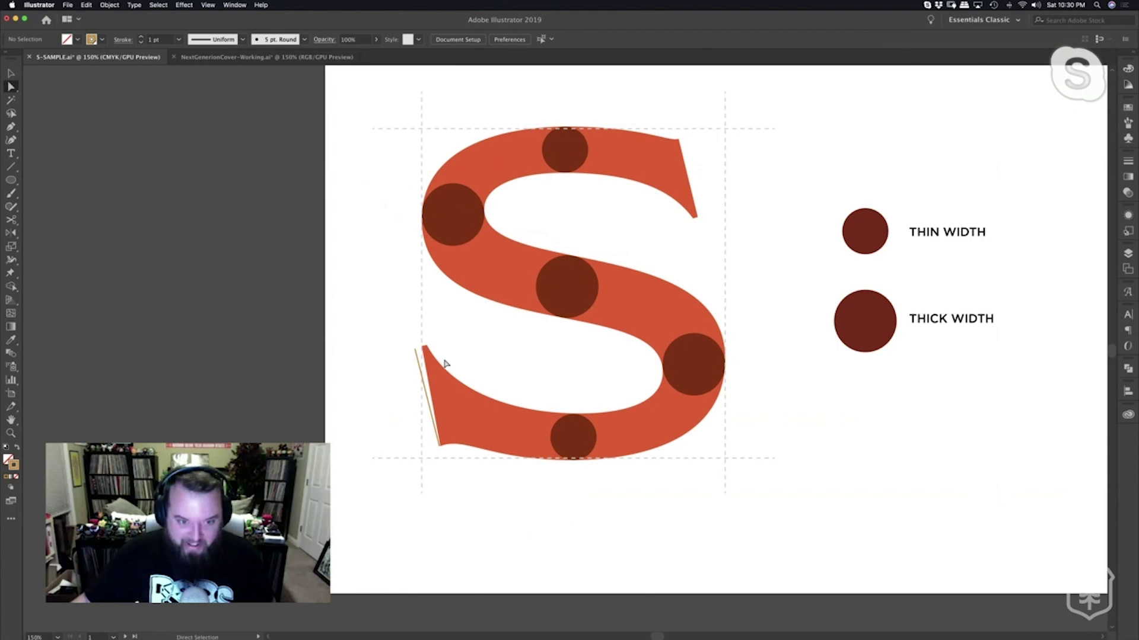
key("v")
left_click_drag(419, 364, 425, 362)
Align the line closely with the slanted edge of the lower terminal and check the match.
key("z")
left_click_drag(492, 382, 551, 379)
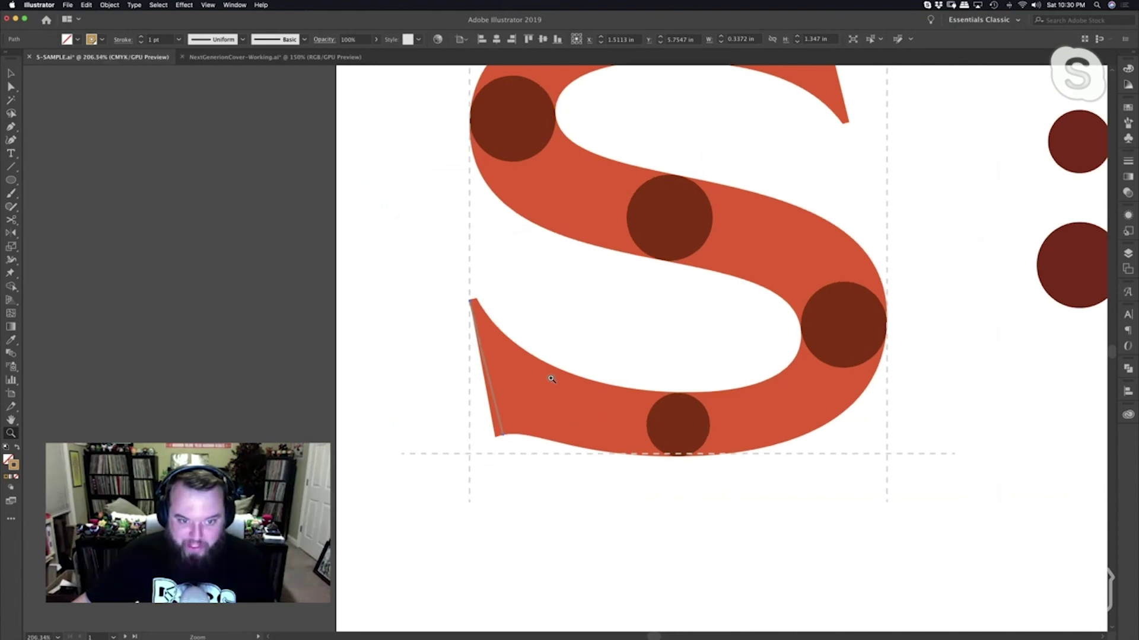
triple_click(551, 379)
key("a")
left_click_drag(463, 415, 486, 409)
left_click(498, 422)
key("z")
Delete the comparison line from the lower terminal of the S.
left_click(513, 389, "alt")
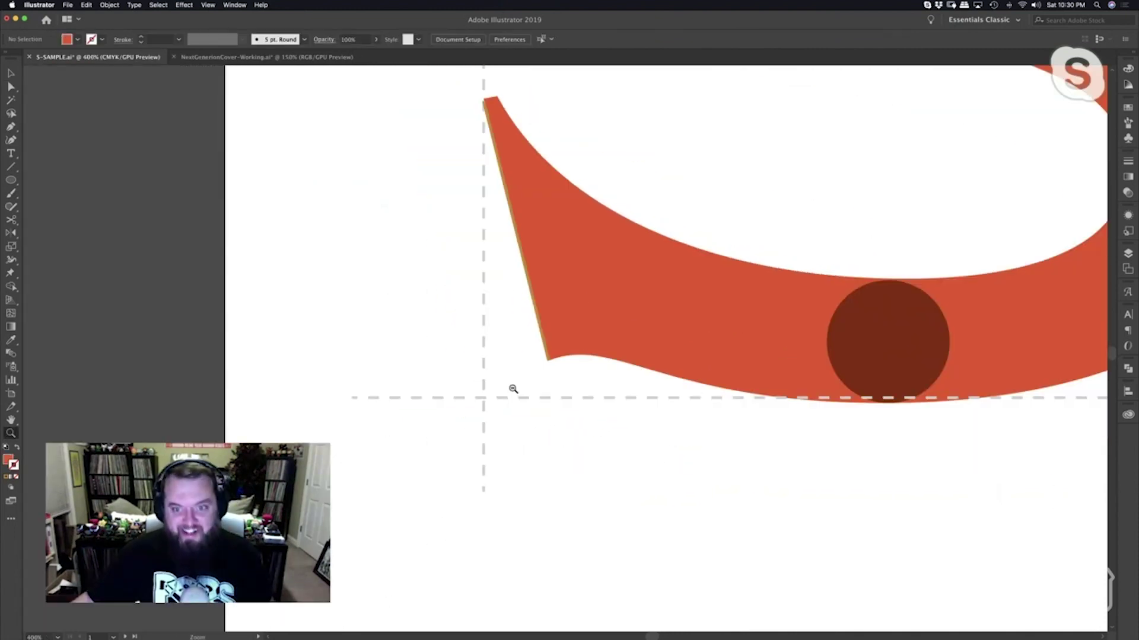
left_click(513, 389, "alt")
left_click(513, 389, "alt")
left_click_drag(516, 359, 352, 523)
key("super+z")
key("v")
left_click(445, 448)
key("Delete")
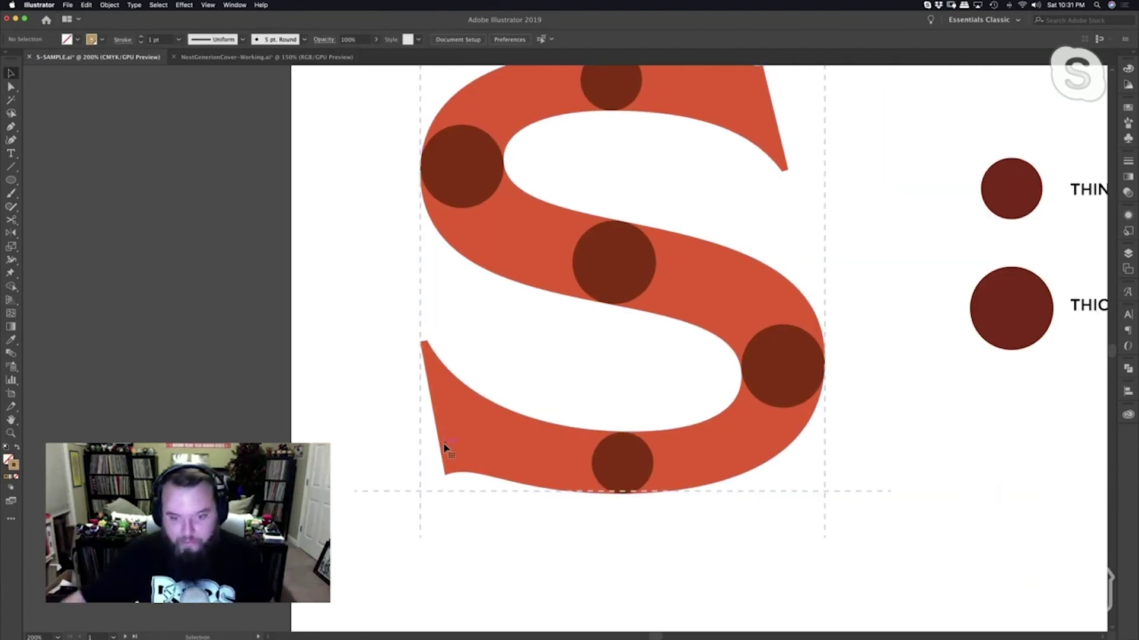
Go to the artboard with the outlined S and flourish sketch, and toggle Layer 2's visibility to check what it holds.
left_click_drag(362, 553, 289, 573)
key("z")
left_click(411, 432, "alt")
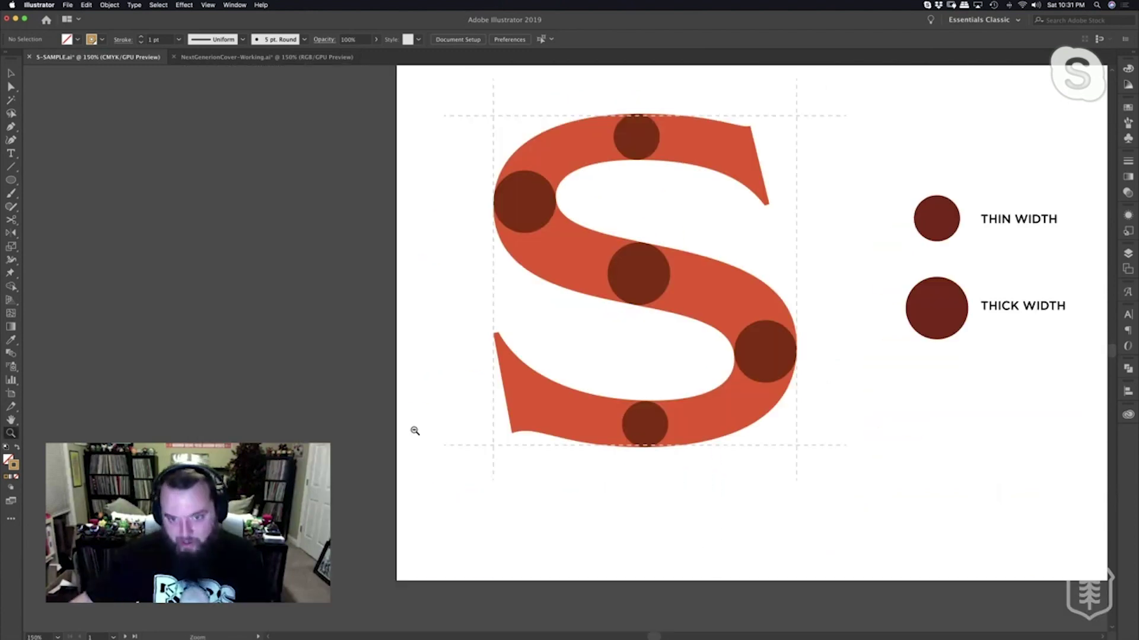
left_click_drag(572, 366, 383, 462)
scroll(400, 399, "right", 2)
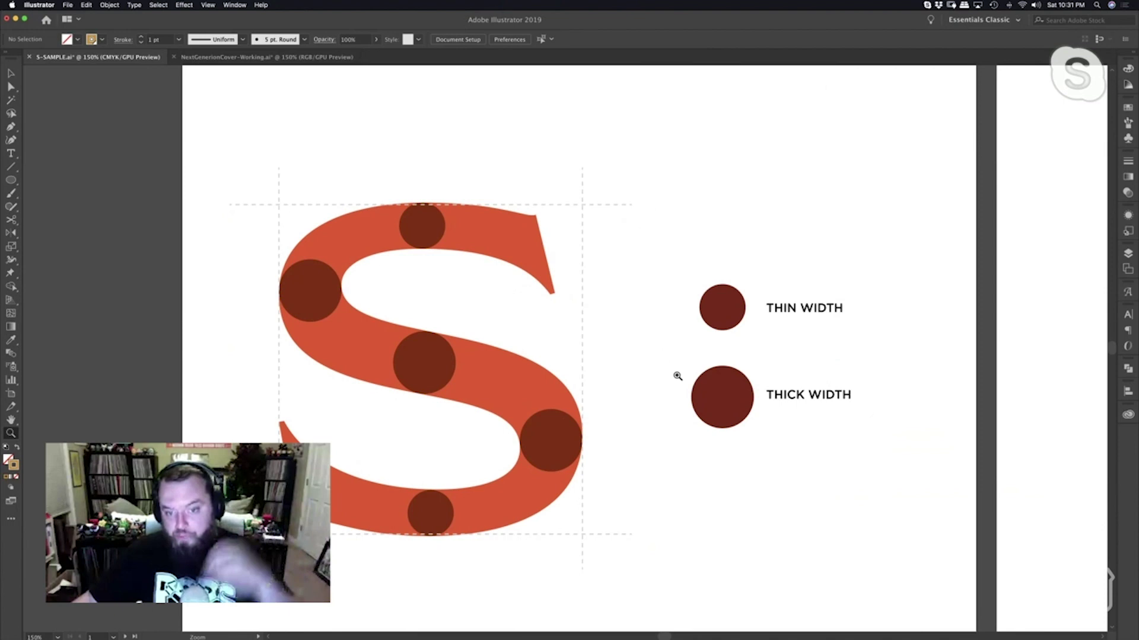
left_click_drag(718, 367, 498, 373)
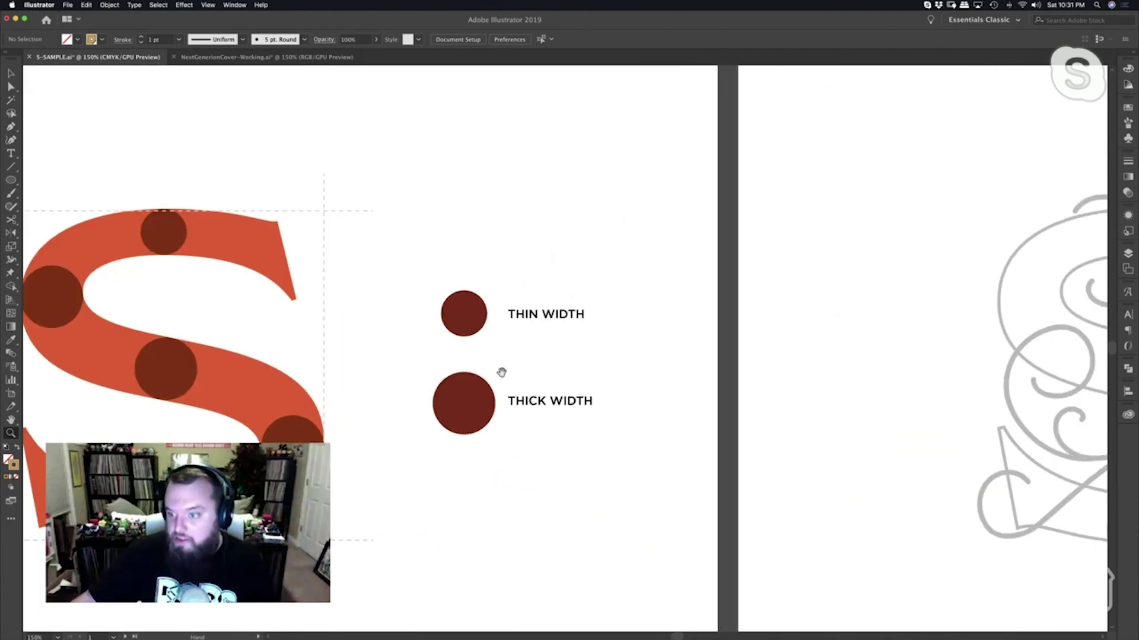
left_click_drag(750, 356, 494, 332)
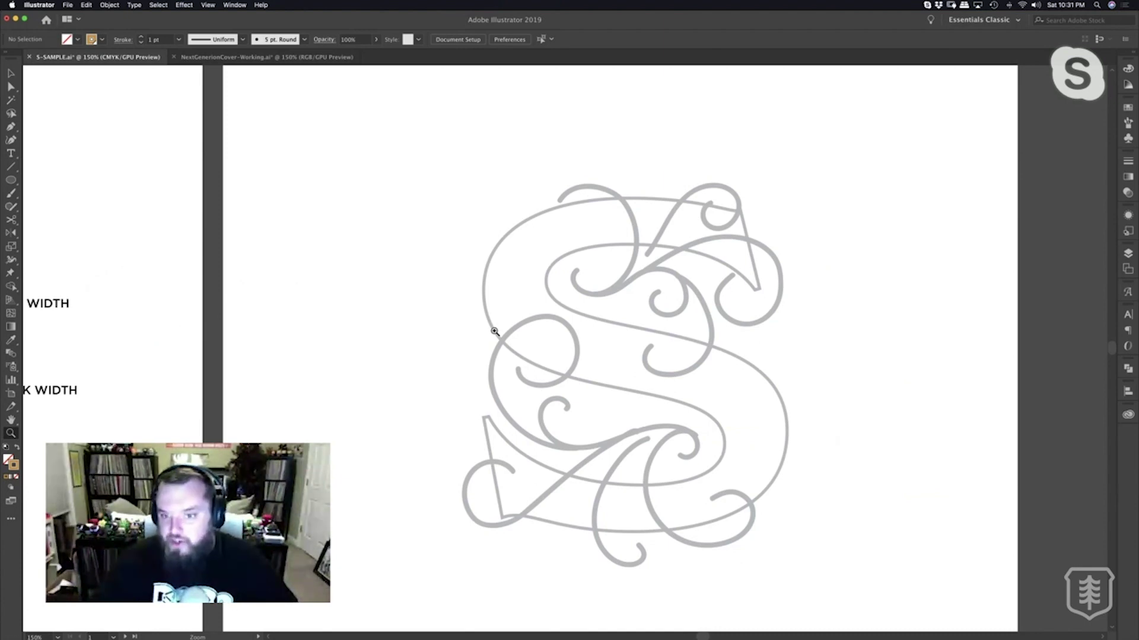
key("v")
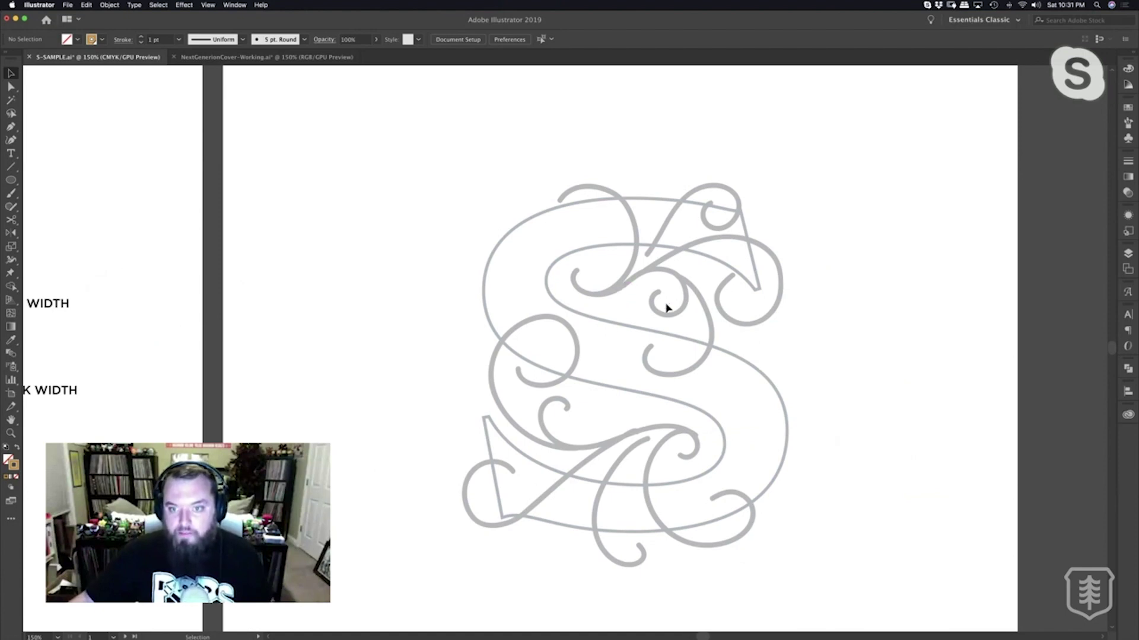
left_click(1128, 217)
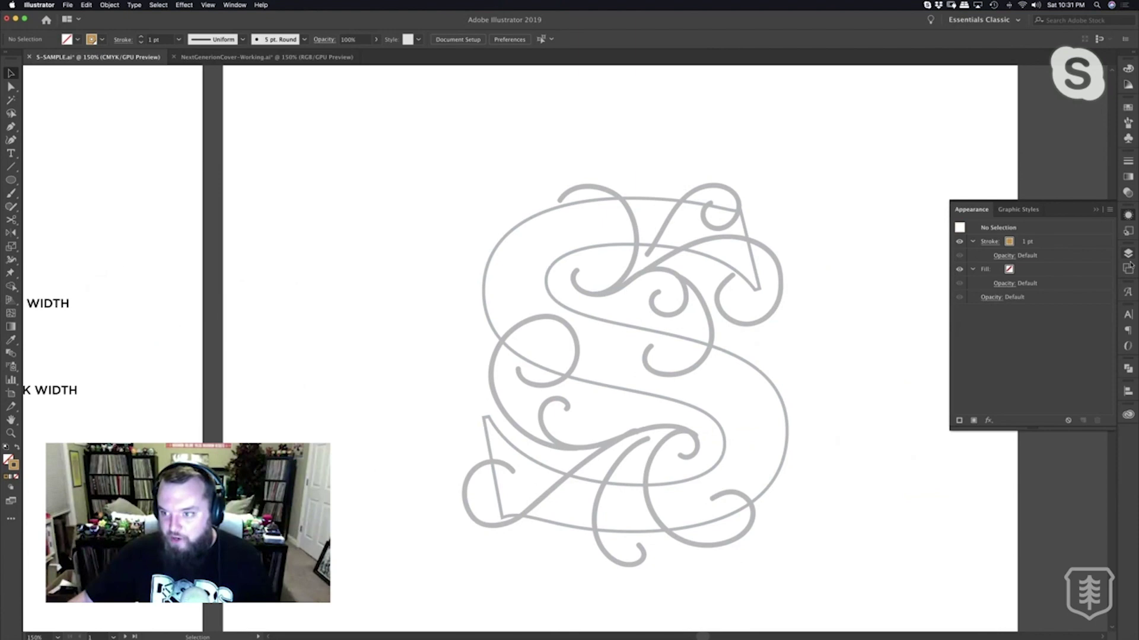
left_click(1129, 254)
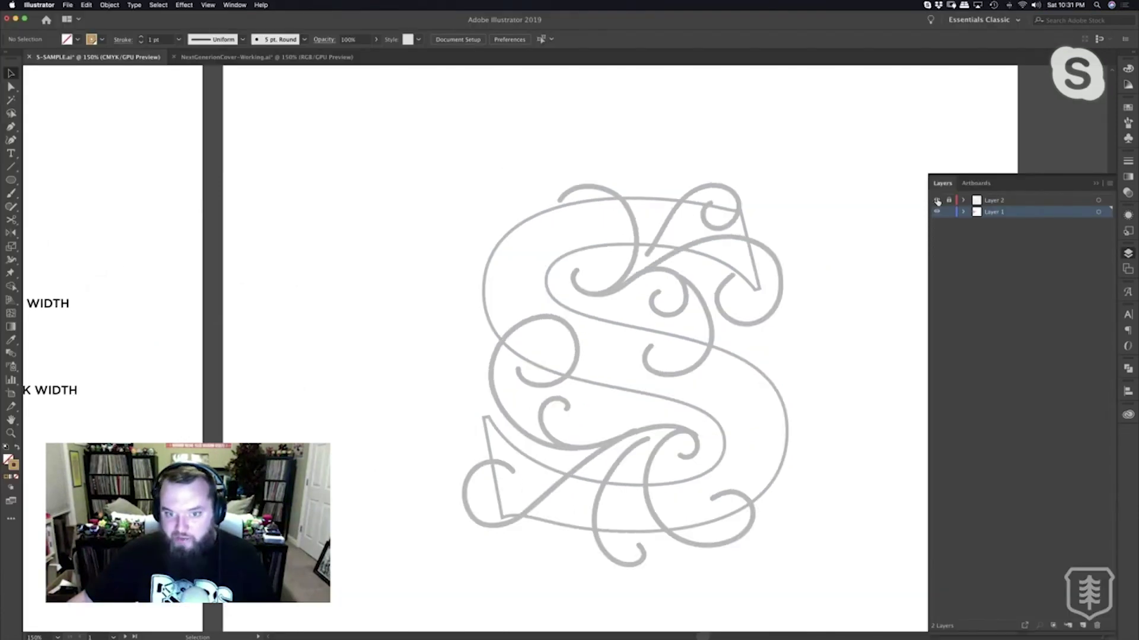
left_click(937, 201)
left_click(937, 201)
left_click(937, 201)
left_click(937, 200)
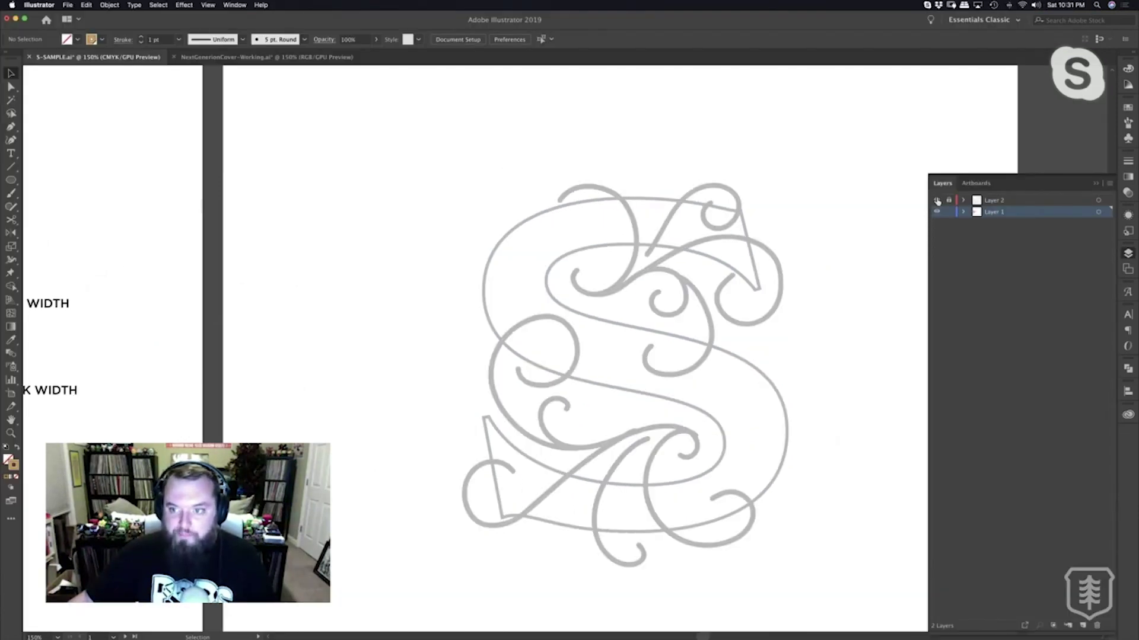
Unlock Layer 2, lower the opacity of all its flourish strokes to 23%, and lock the layer again.
left_click(1049, 200)
left_click(376, 39)
left_click_drag(374, 53, 343, 53)
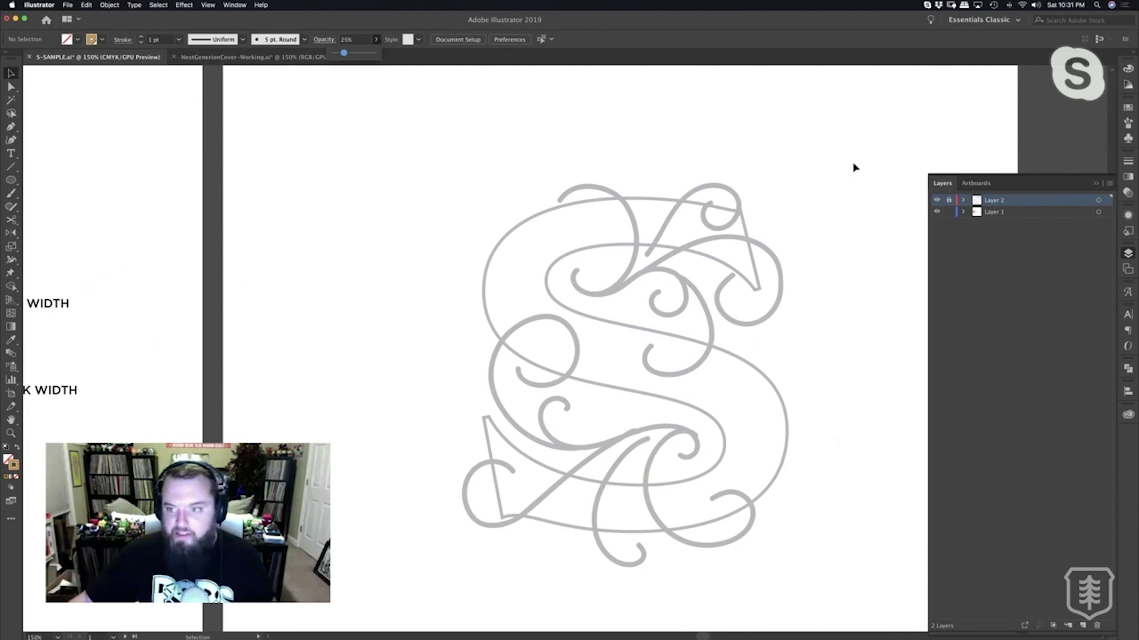
left_click(949, 202)
left_click(1098, 200)
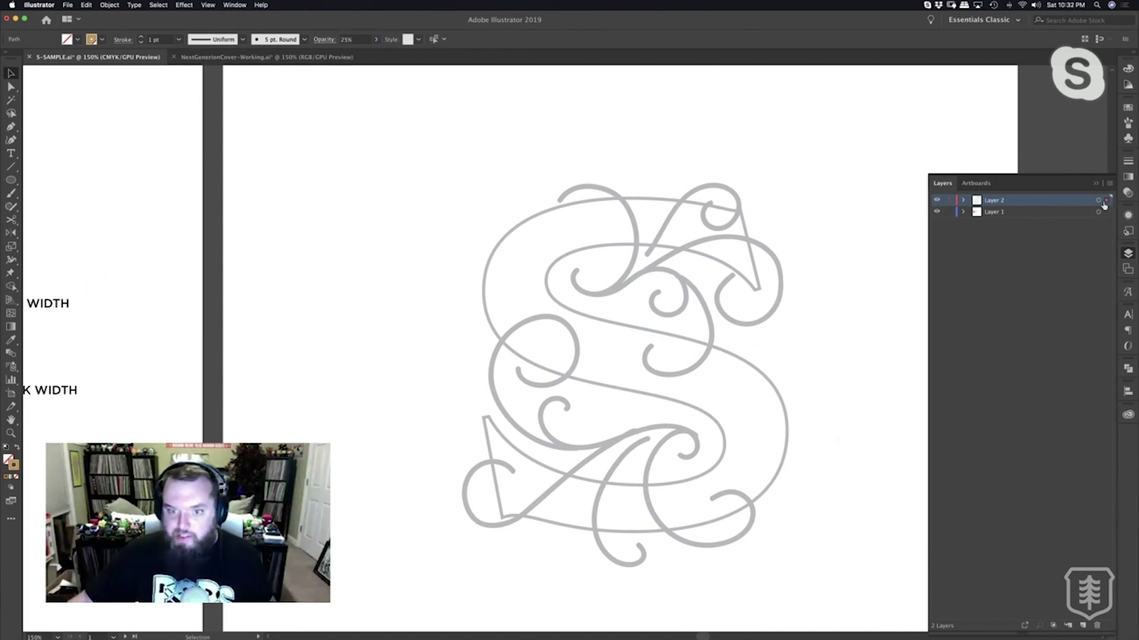
left_click(375, 40)
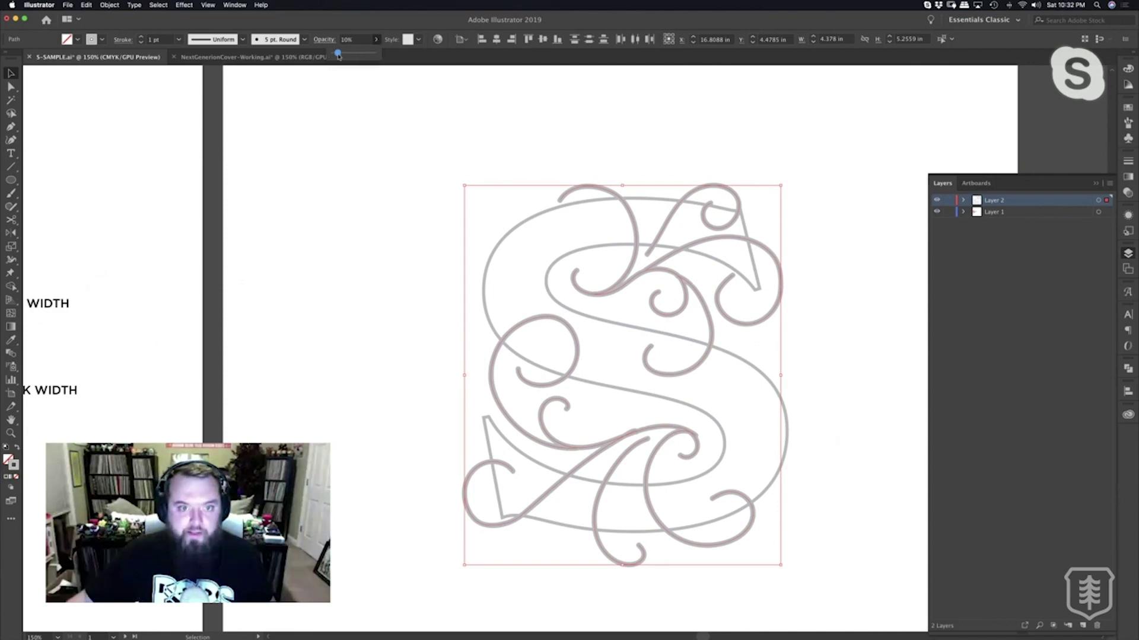
left_click_drag(339, 55, 340, 55)
left_click(343, 55)
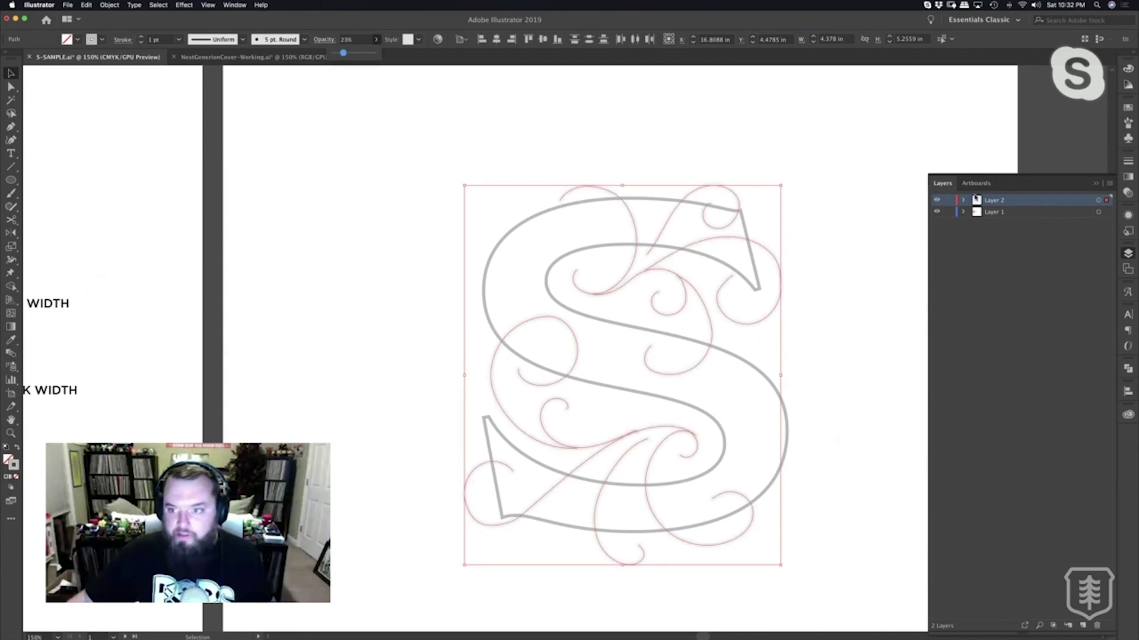
left_click(949, 200)
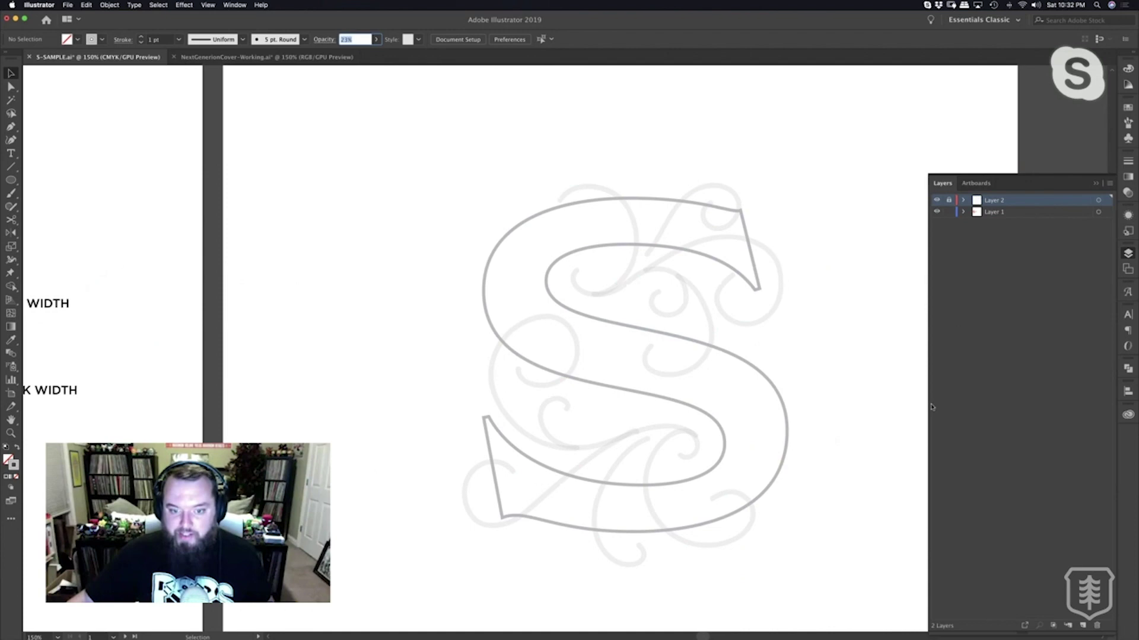
Create a new layer above Layer 2 for tracing the flourishes.
left_click(1126, 255)
key("p")
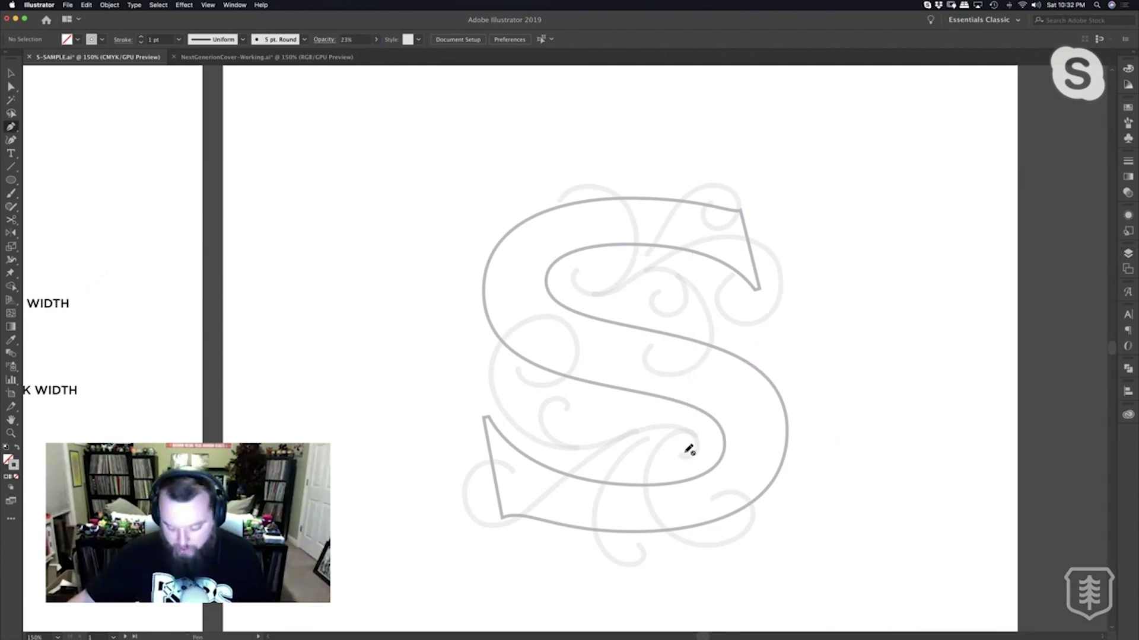
left_click(1129, 255)
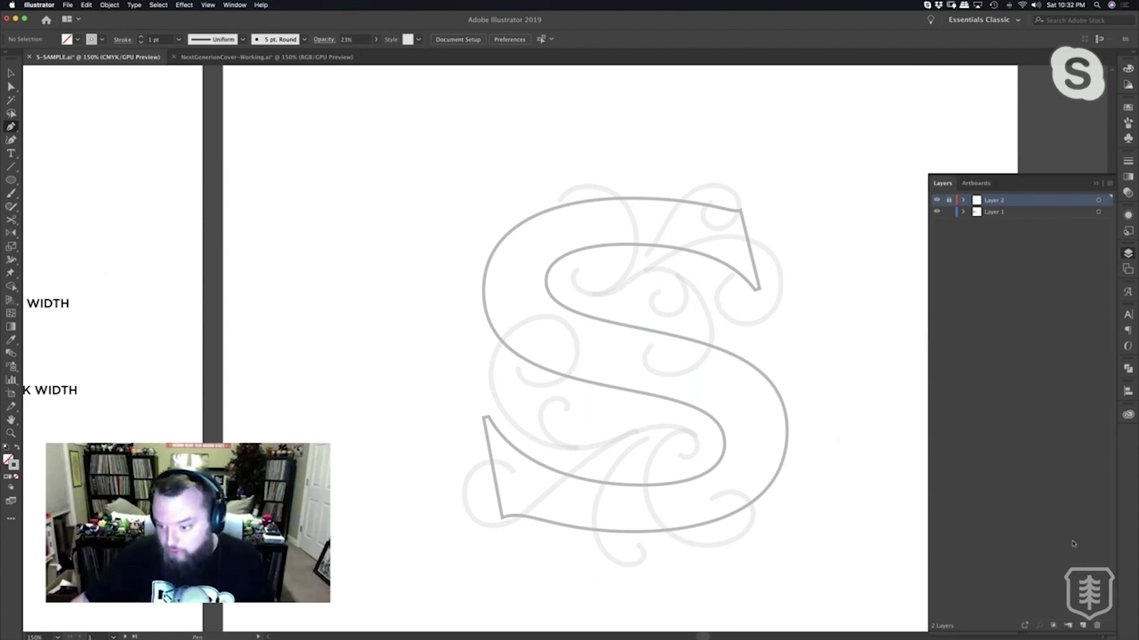
left_click(1082, 625)
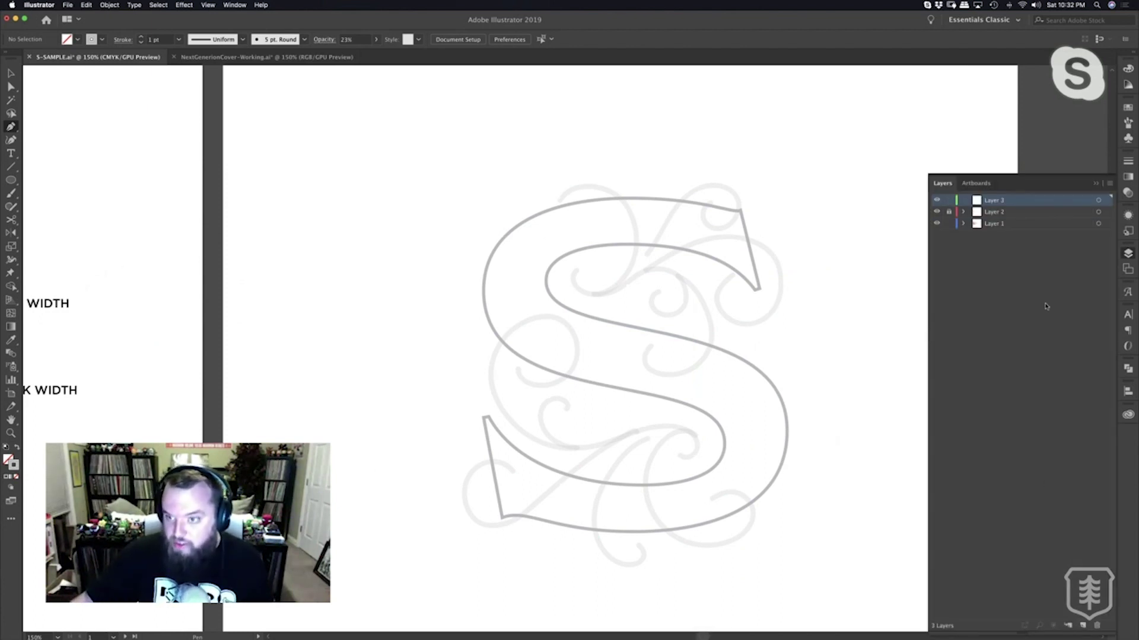
Trace the small curl inside the S's lower bowl with the Pen tool and continue the curve leftward to its lowest point.
key("z")
left_click(665, 451)
left_click(664, 451)
left_click_drag(544, 315, 731, 462)
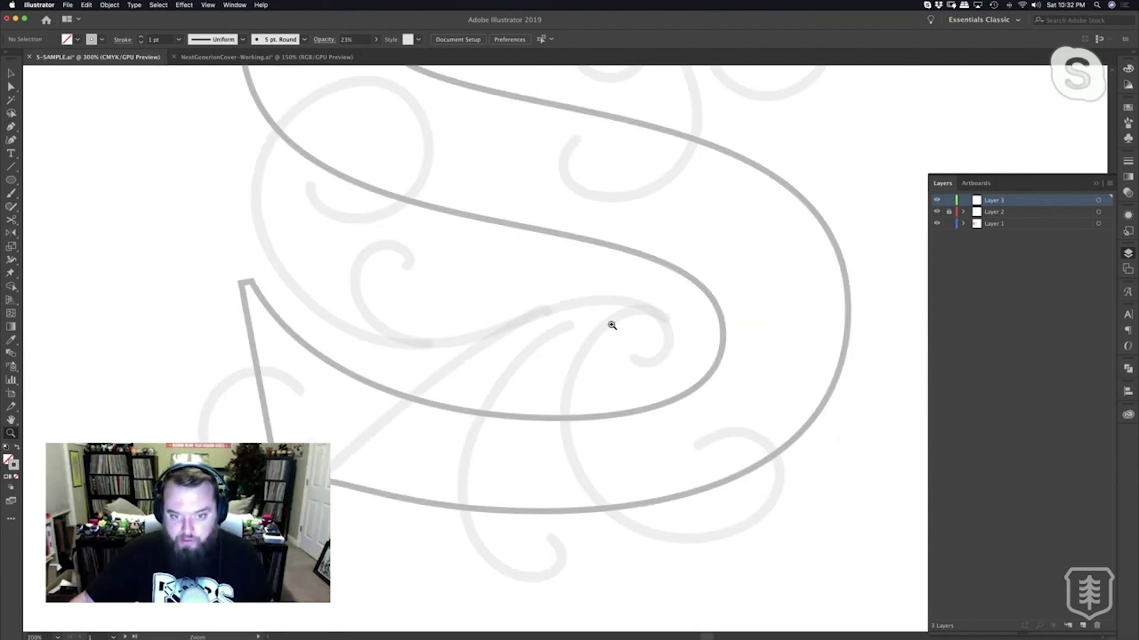
left_click(610, 325)
left_click_drag(638, 308, 631, 236)
scroll(623, 246, "down", 1)
scroll(623, 246, "left", 1)
key("p")
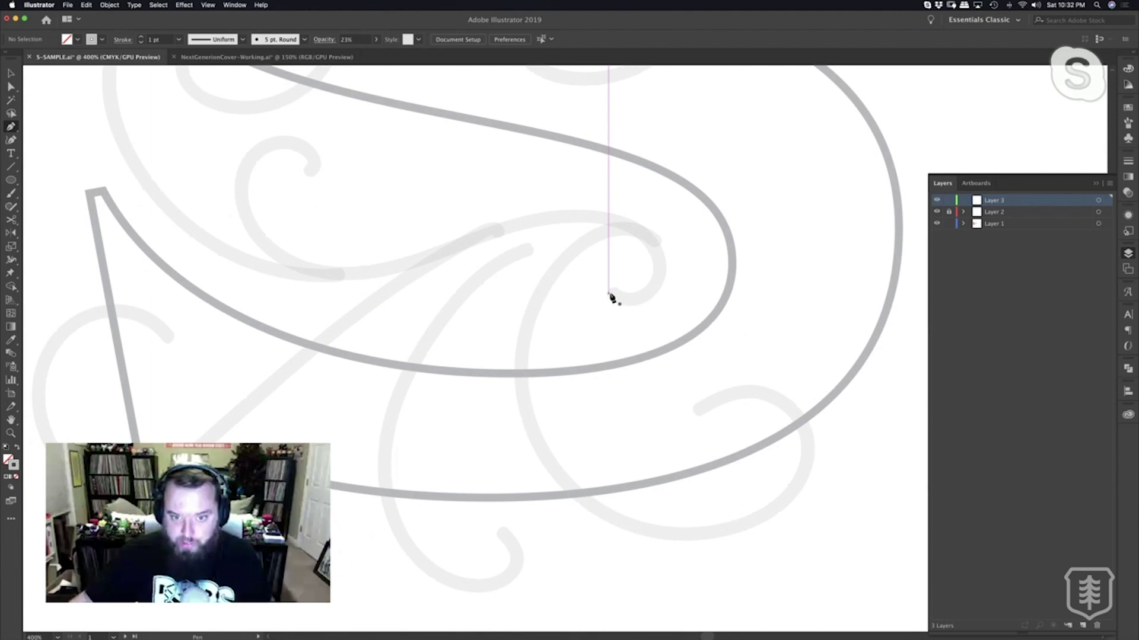
left_click_drag(614, 297, 643, 301)
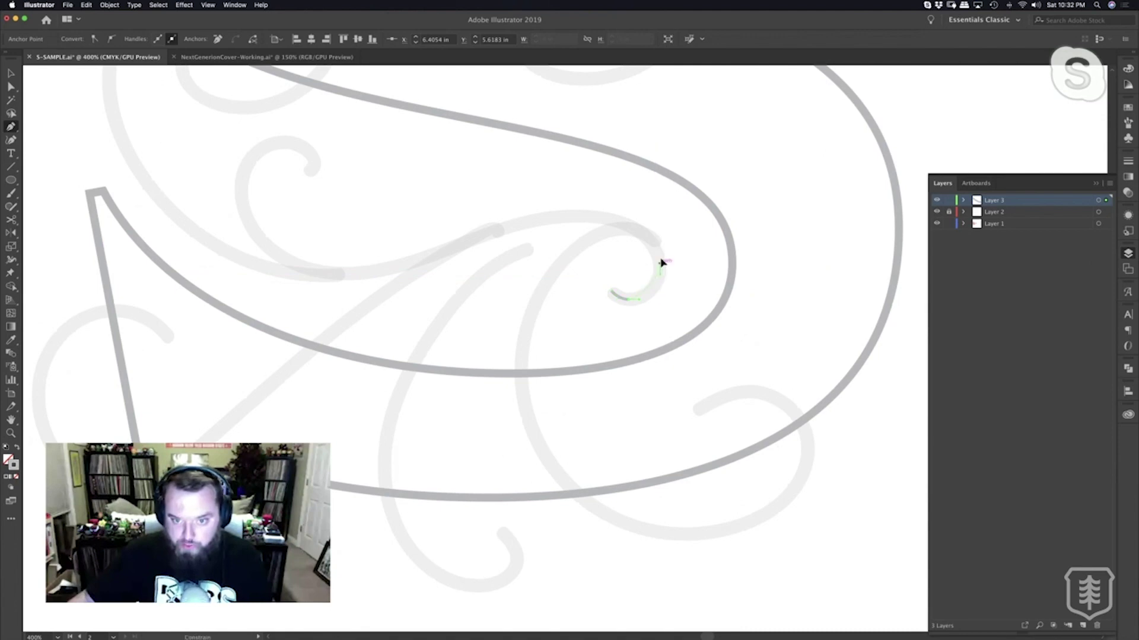
left_click_drag(663, 252, 523, 219)
left_click_drag(348, 272, 272, 273)
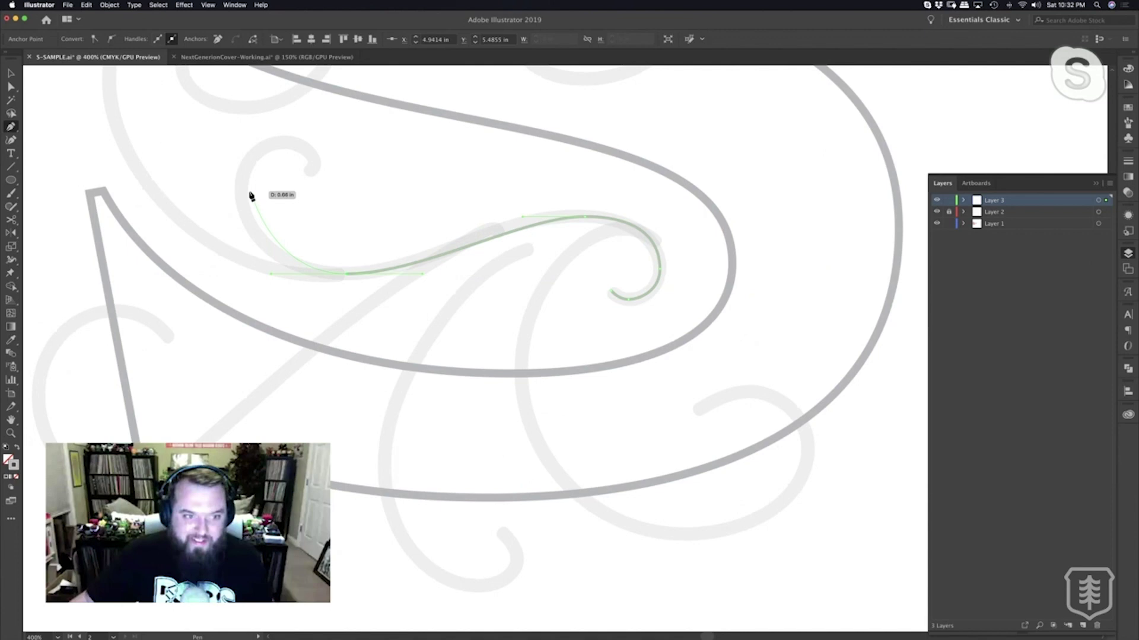
Continue the path up and around into an open spiral at its left end, wider than the sketched curl, and finish it.
left_click_drag(241, 193, 243, 165)
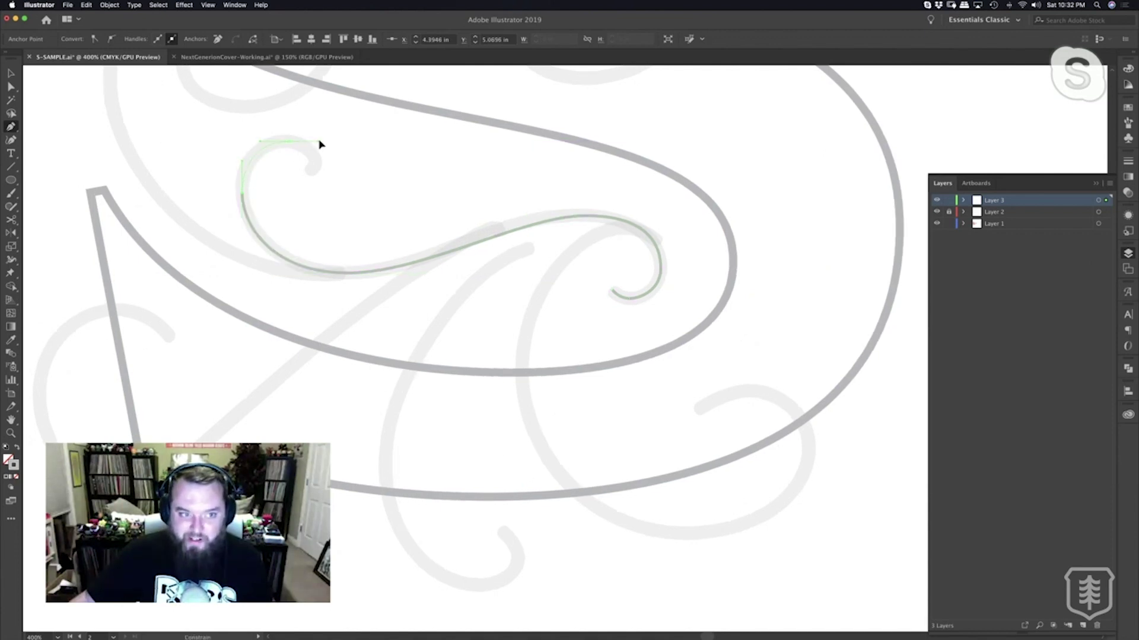
left_click_drag(320, 144, 319, 146)
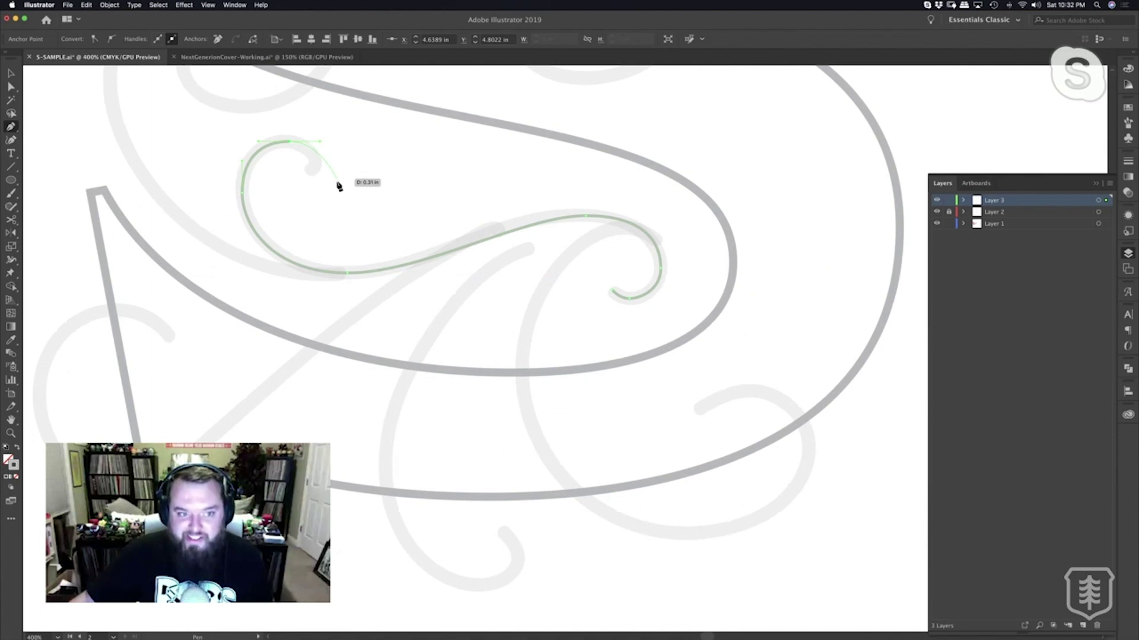
left_click_drag(336, 181, 336, 198)
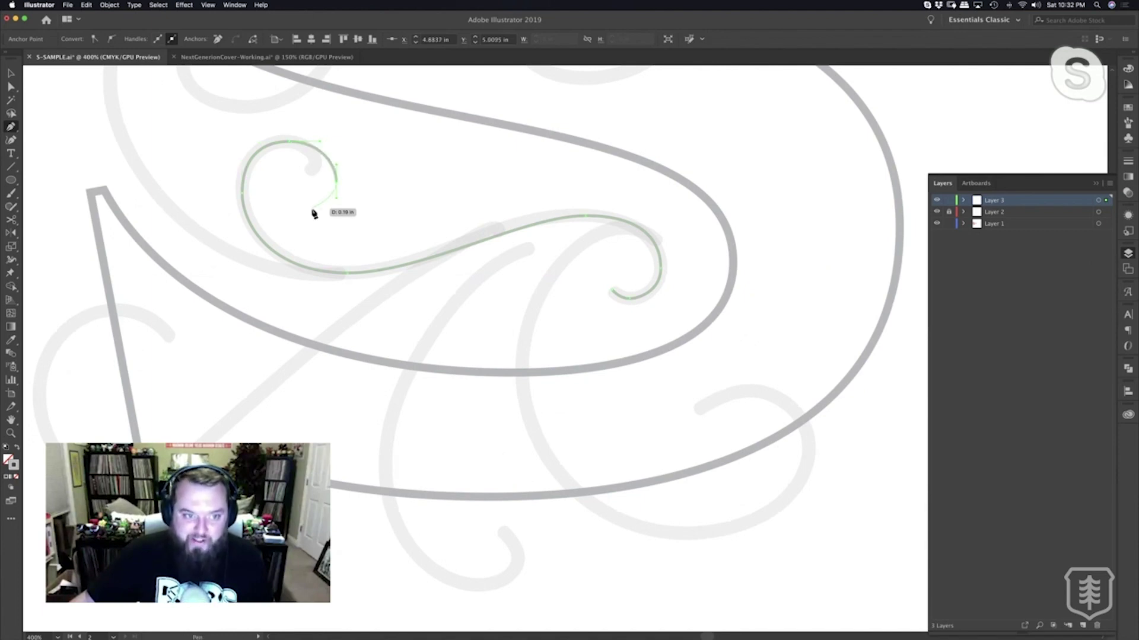
left_click(312, 211)
key("v")
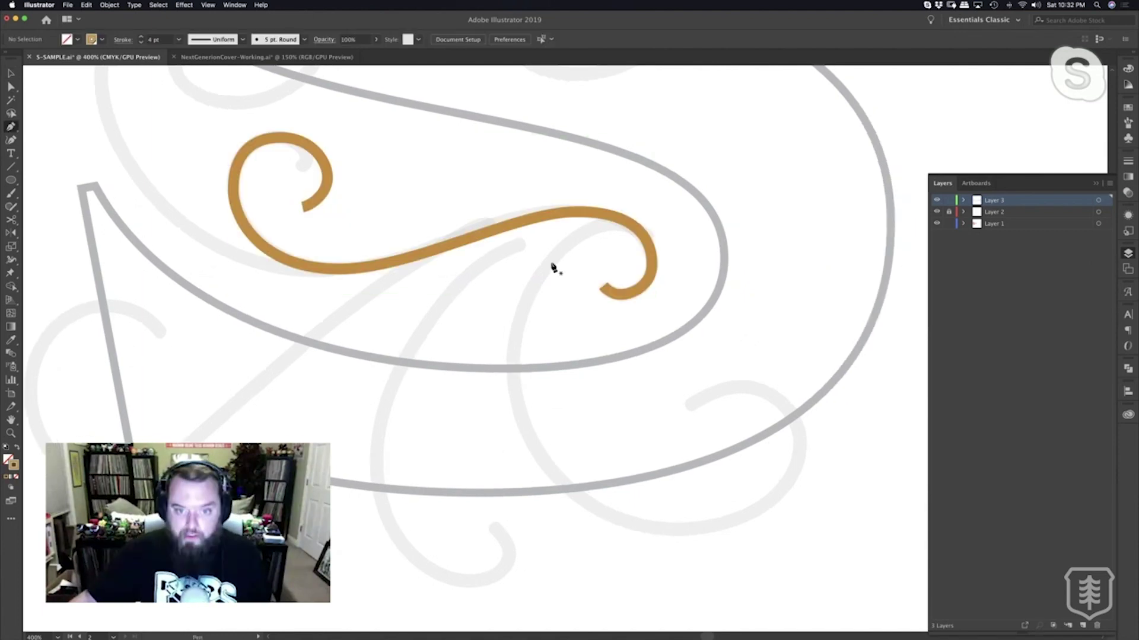
Tilt the handle of the anchor at the flourish's right crest off horizontal, lowering its left end.
mouse_move(554, 263)
left_mouse_down()
mouse_move(516, 338)
mouse_move(516, 419)
mouse_move(518, 310)
mouse_move(516, 427)
mouse_move(508, 353)
mouse_move(425, 356)
mouse_move(563, 351)
mouse_move(514, 320)
mouse_move(514, 396)
left_mouse_up()
key("super+z")
left_click_drag(591, 325, 662, 365)
key("a")
left_click(654, 254)
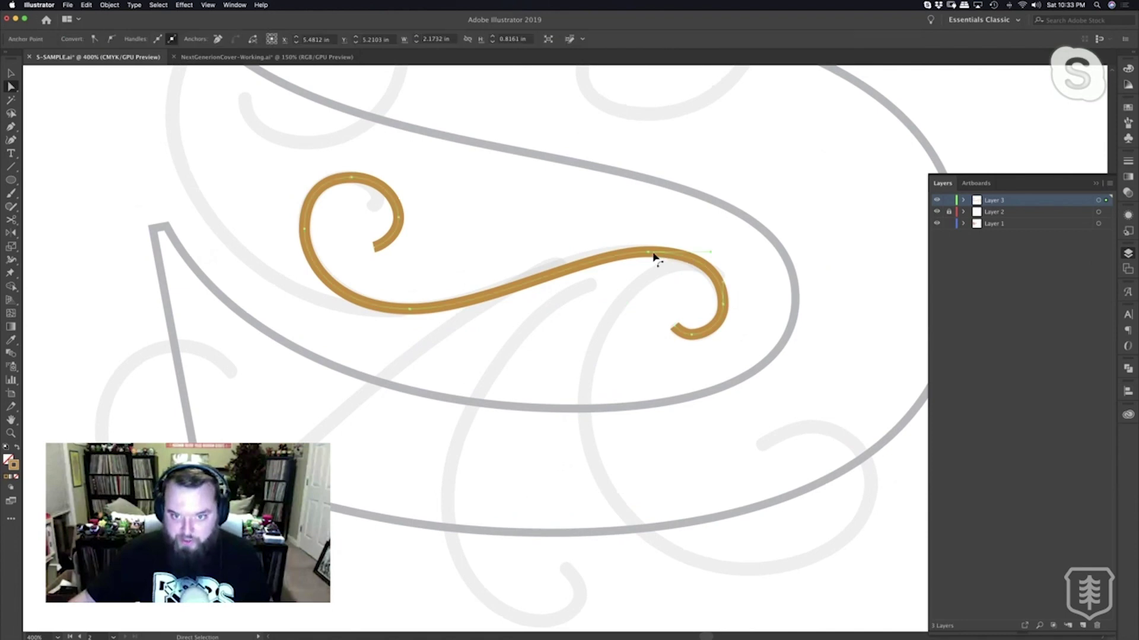
left_click_drag(590, 256, 586, 265)
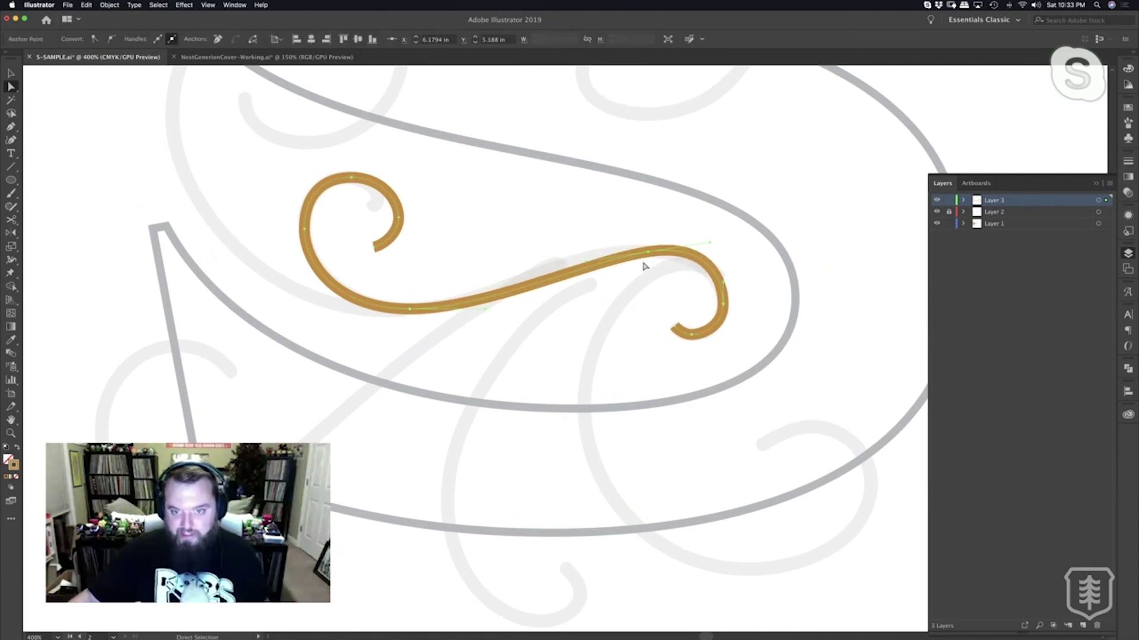
Undo the last handle adjustments around the flourish's right crest, including the tilt of the crest anchor's handle.
left_click_drag(722, 282, 723, 269)
key("super+z")
key("super+z")
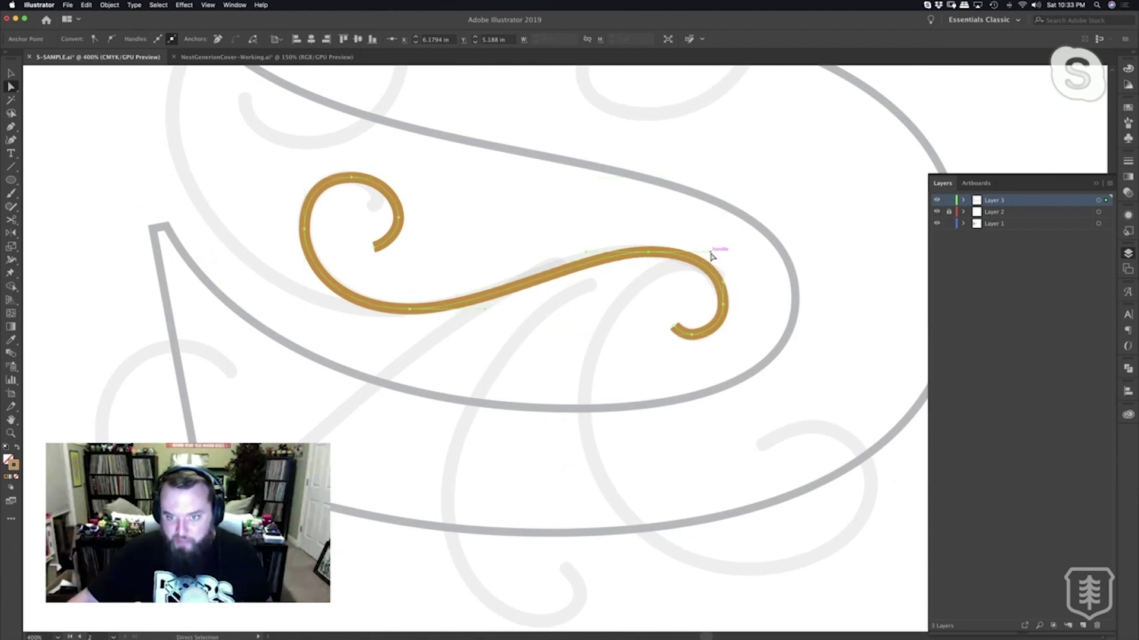
Move the left spiral's leftmost anchor outward and slightly down, and lengthen both of its vertical handles.
key("z")
left_click(596, 304)
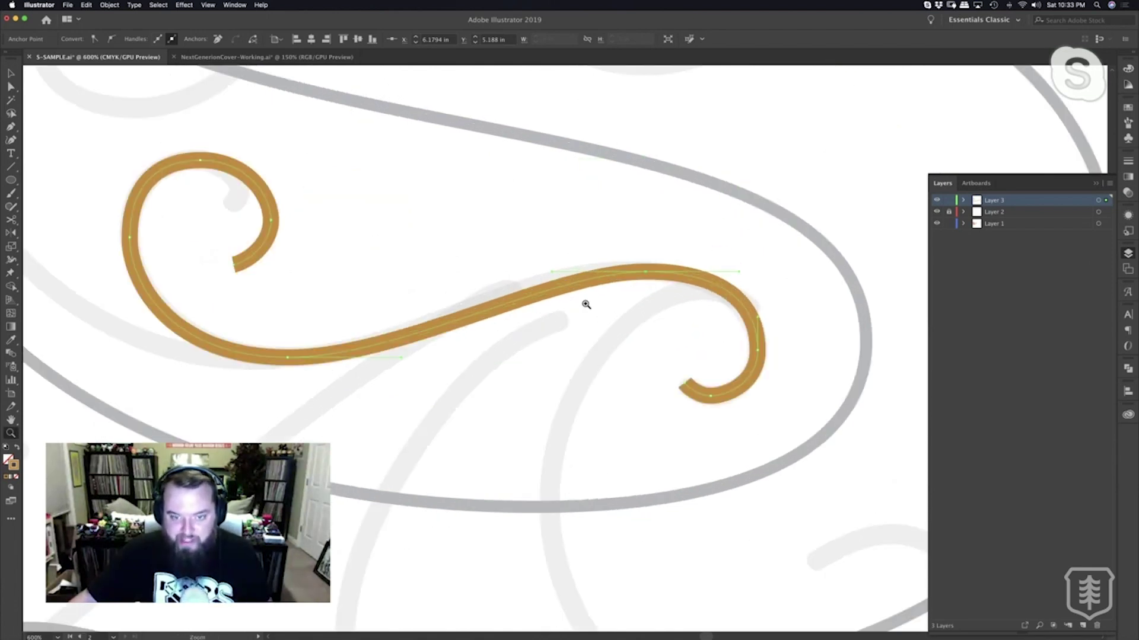
left_click(587, 305)
left_click_drag(534, 332, 892, 326)
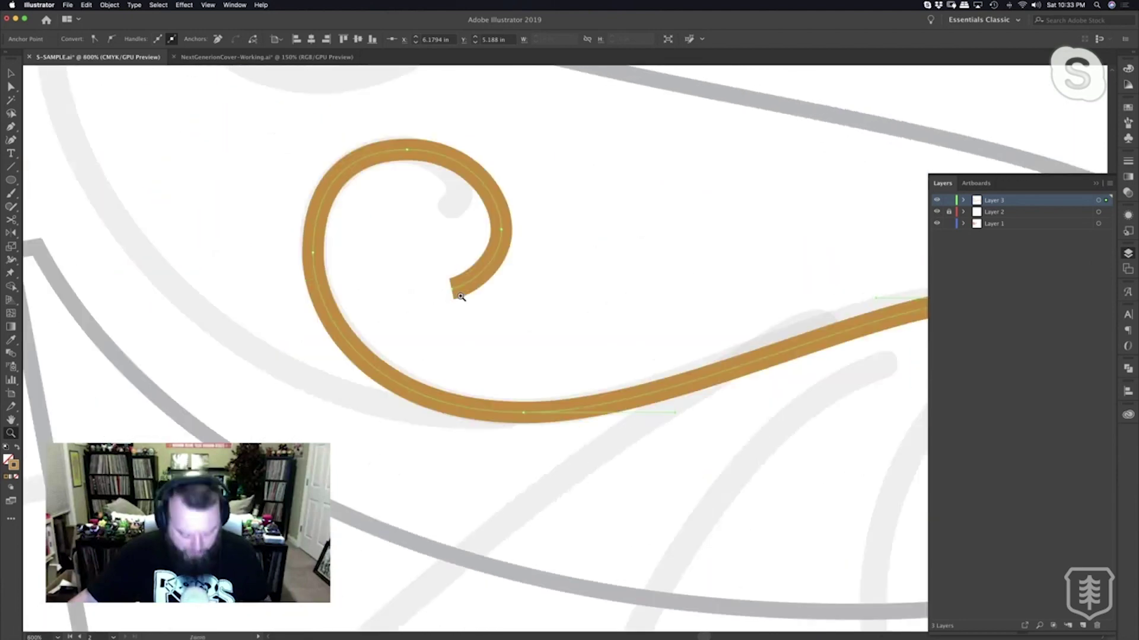
left_click(470, 295)
key("a")
left_click(329, 313)
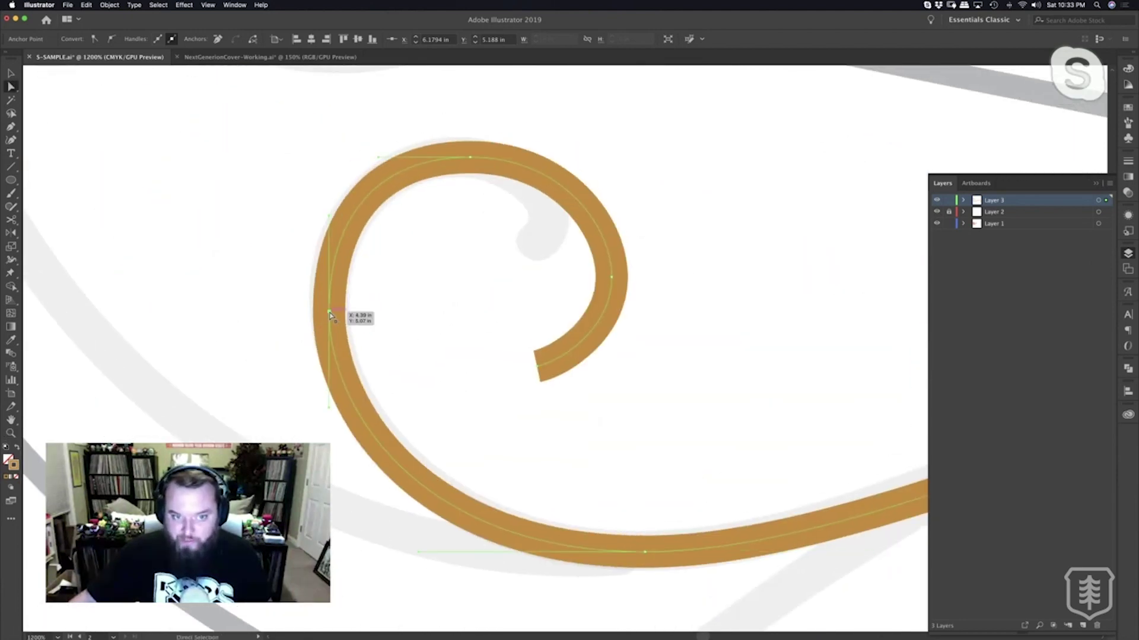
left_click_drag(329, 314, 313, 325)
left_click_drag(312, 229, 313, 218)
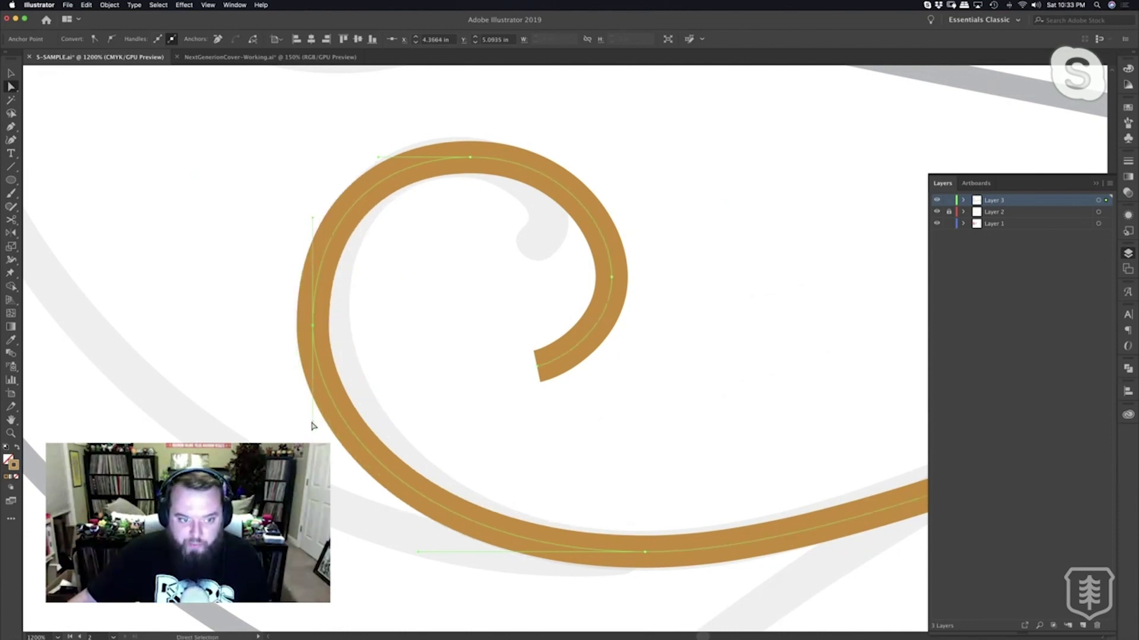
left_click_drag(312, 422, 312, 457)
Move the left spiral's rightmost anchor slightly inward to tighten the curl, and deselect the path.
left_click(470, 157)
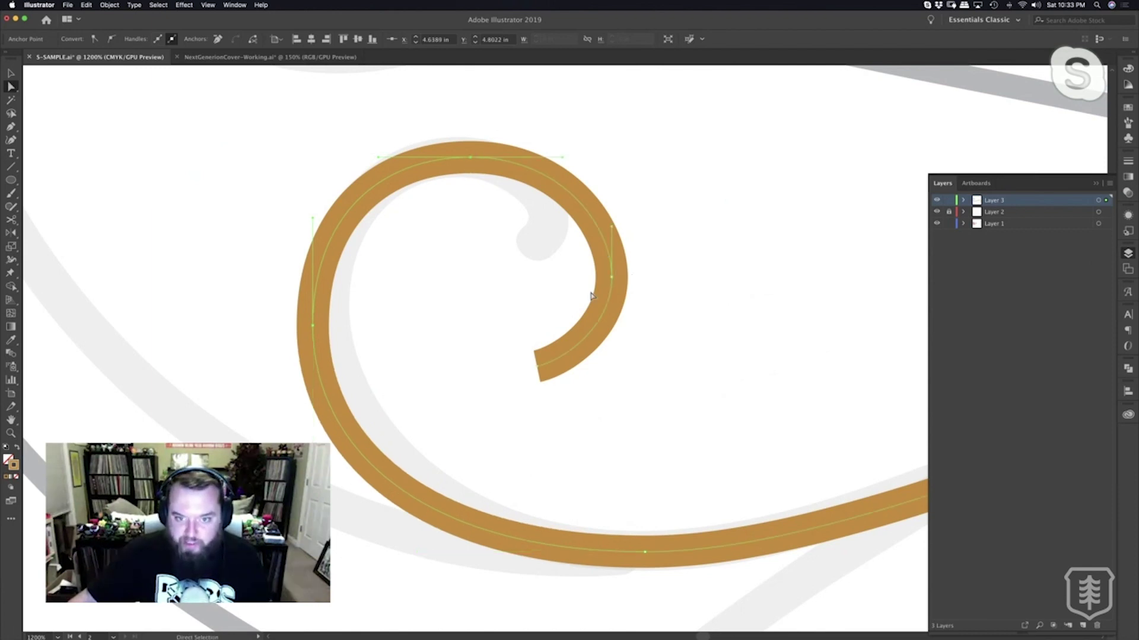
left_click_drag(611, 278, 600, 279)
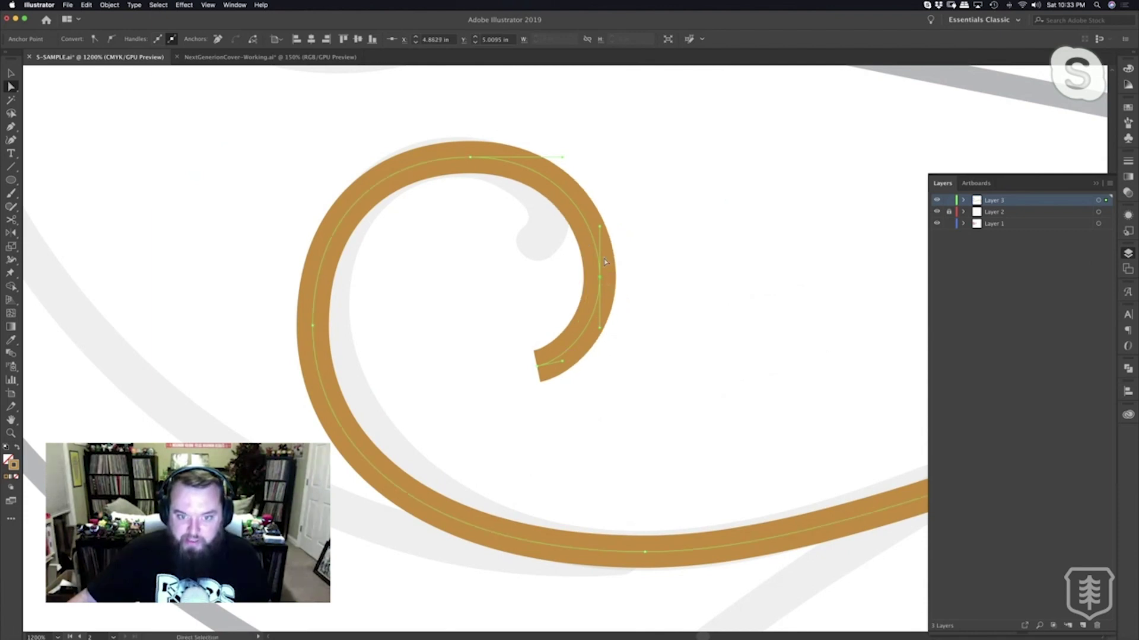
left_click(627, 418)
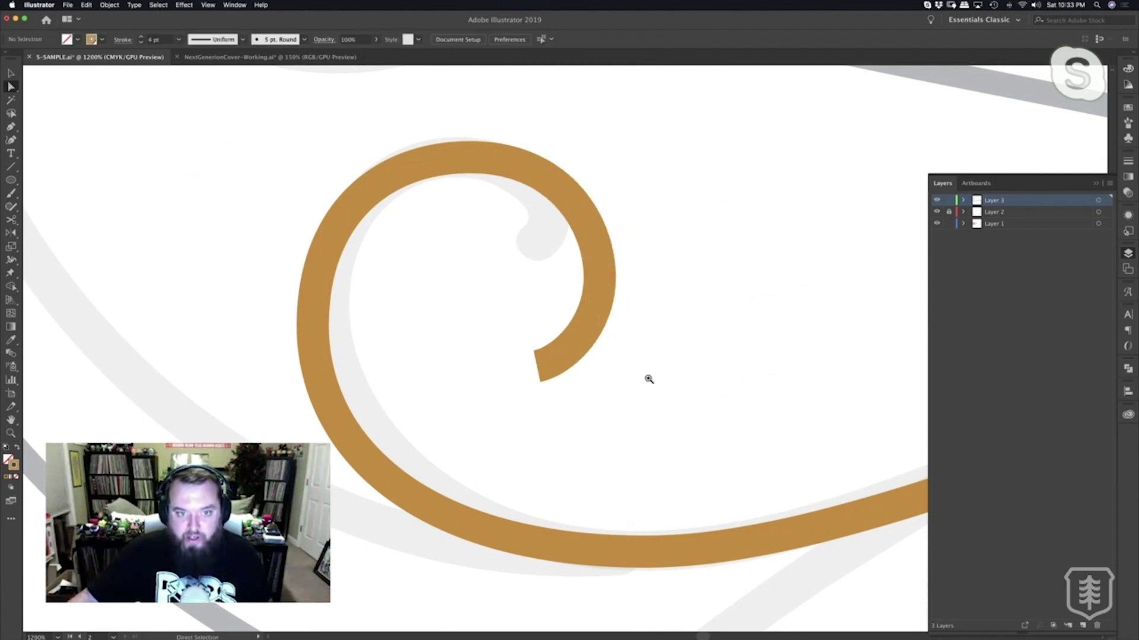
Examine how the whole flourish flows compared with the sketch beneath it.
left_click(661, 315, "alt+super")
left_click(661, 315, "alt+super")
left_click(661, 315, "alt+super")
left_click_drag(628, 389, 629, 344)
scroll(623, 346, "left", 1)
left_click(608, 359, "super")
left_click_drag(614, 358, 695, 408)
left_click(596, 354, "alt+super")
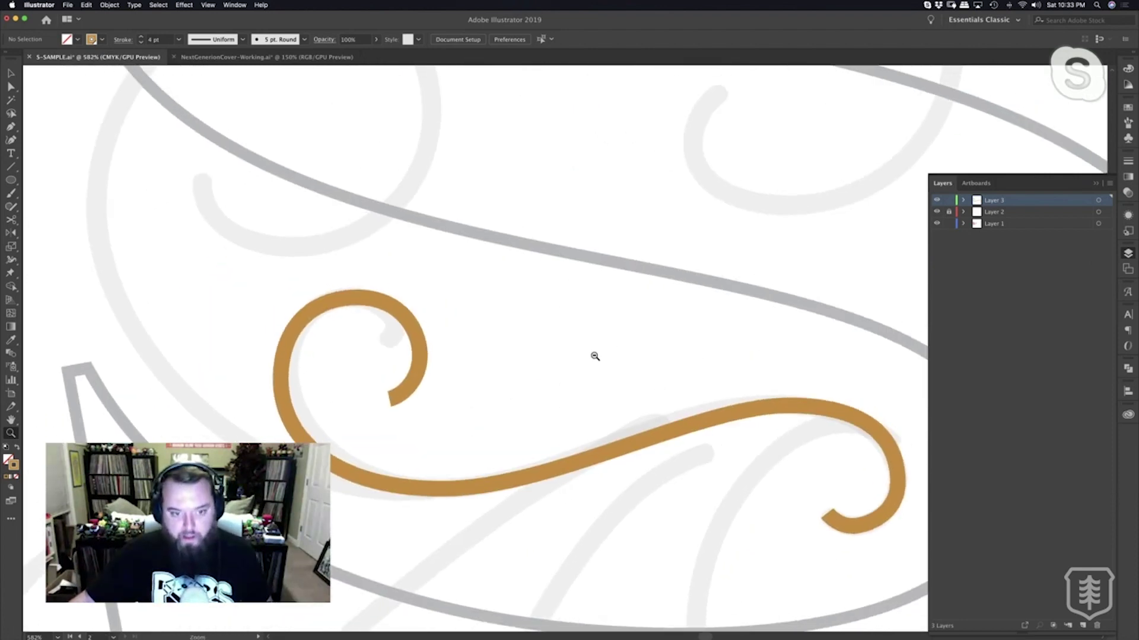
Try to swing the handle at the left spiral's inner end to the opposite side of its anchor.
left_click(534, 381, "super")
left_click(528, 369, "super")
left_click(496, 340, "super")
left_click(479, 338, "super")
left_click(468, 317)
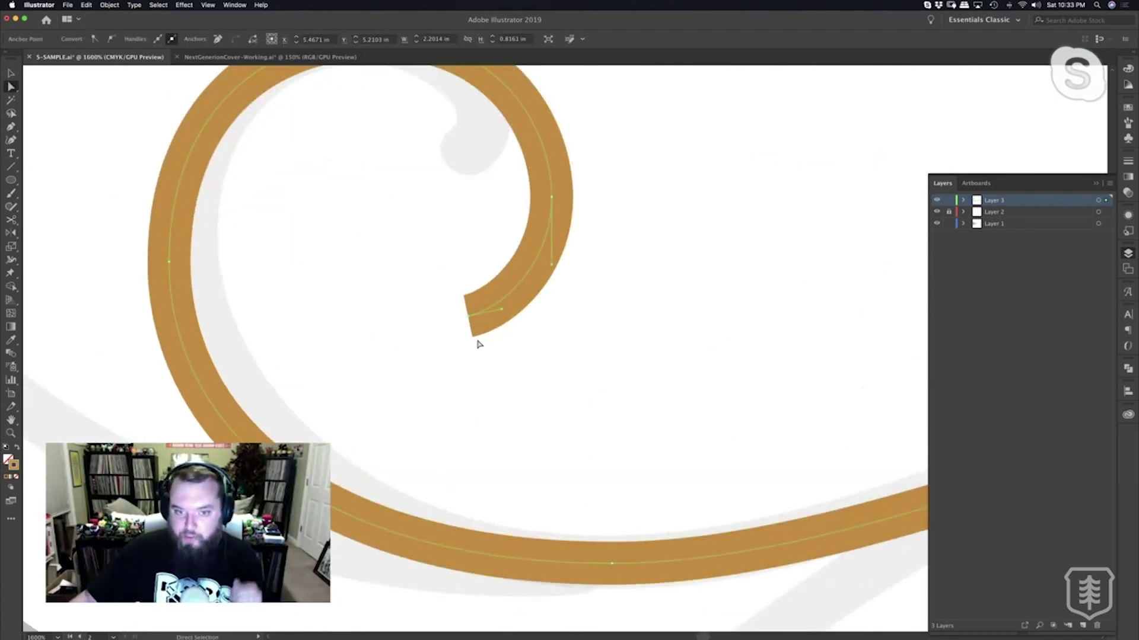
left_click_drag(503, 309, 446, 316)
key("super+z")
key("super+z")
key("super+z")
left_click(534, 345)
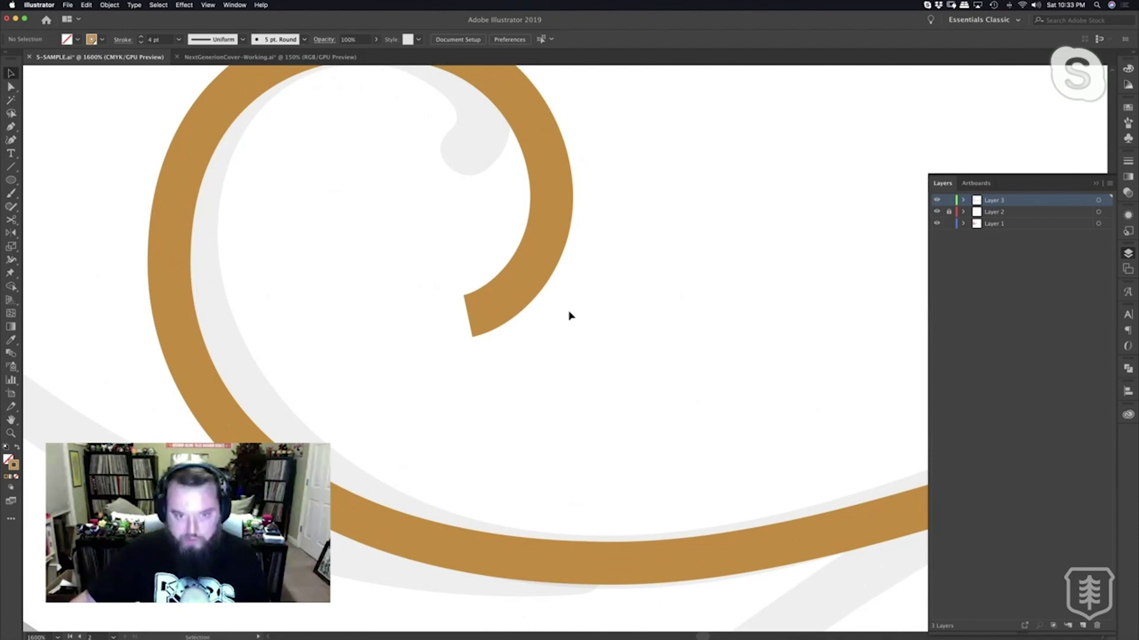
Draw a small circle inside the left spiral so that it touches the spiral's open inner end.
key("l")
left_click_drag(451, 254, 384, 189)
key("a")
left_click(602, 310)
scroll(641, 338, "up", 5)
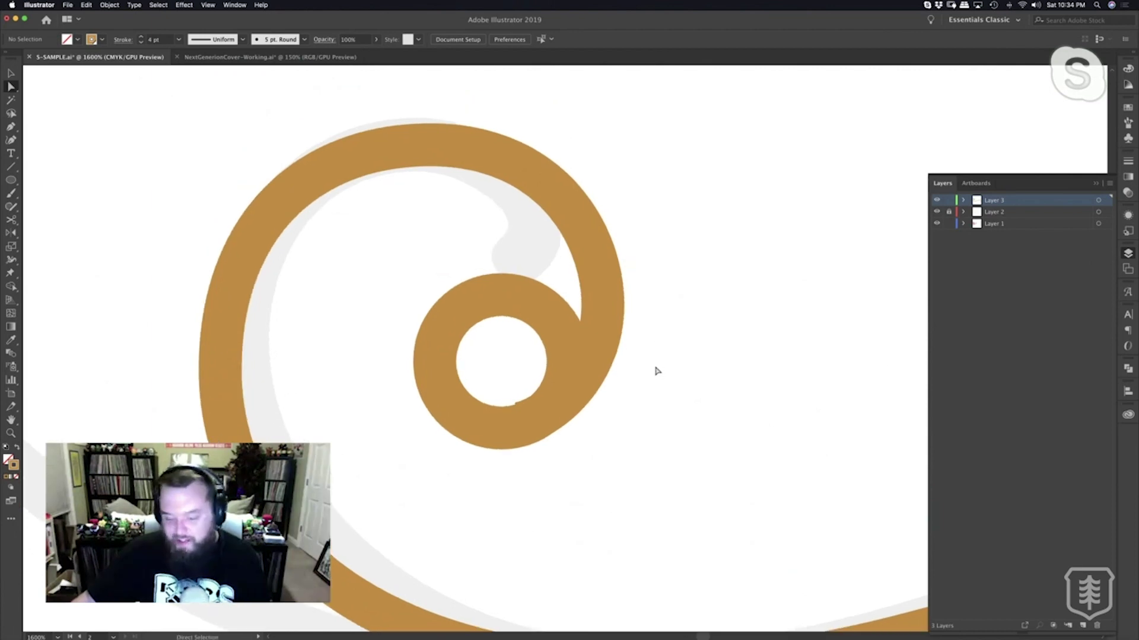
Move the spiral's end anchor to the circle's lowest point with a horizontal handle, and shift the spiral's rightmost anchor slightly down.
left_click(527, 429)
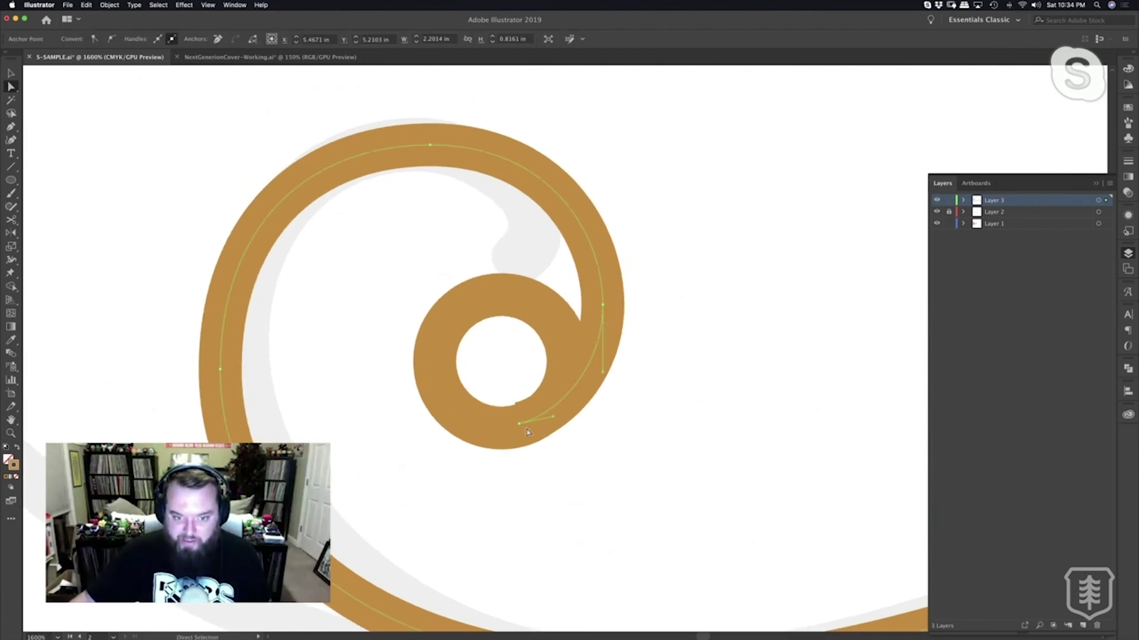
left_click_drag(523, 430, 559, 429)
left_click_drag(603, 306, 606, 336)
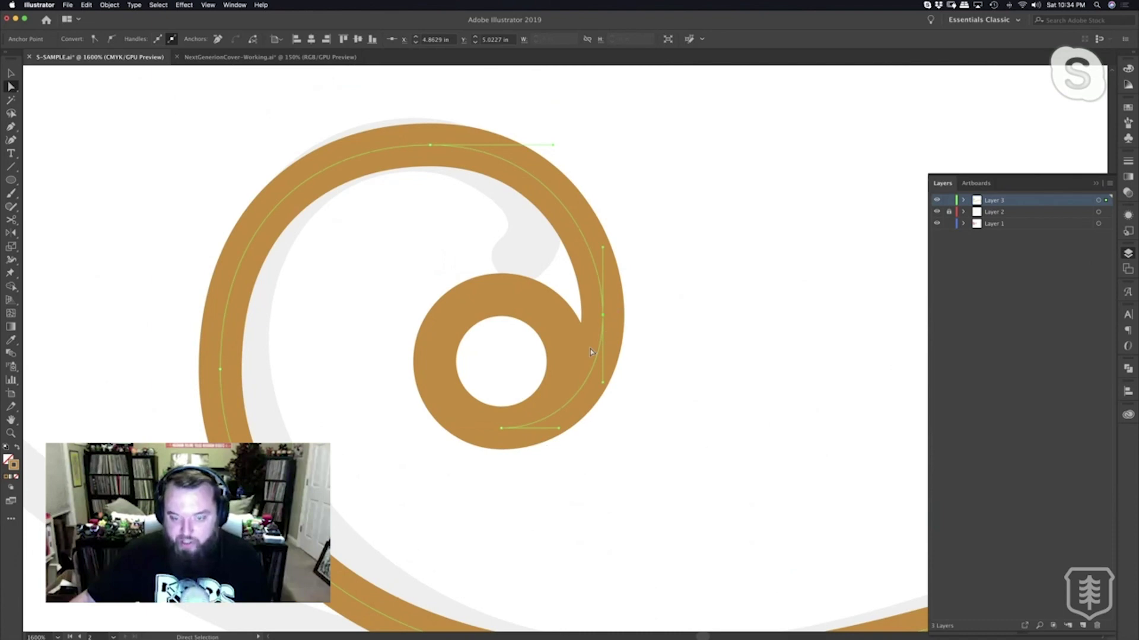
left_click(721, 300)
Lengthen slightly the upper handle of the anchor on the outer side of the flourish's right curl.
key("z")
left_click(624, 348, "alt")
left_click(624, 349, "alt")
left_click(625, 350, "alt")
left_click(624, 350, "alt")
left_click(625, 351, "alt")
left_click_drag(636, 403, 613, 340)
left_click_drag(537, 356, 613, 369)
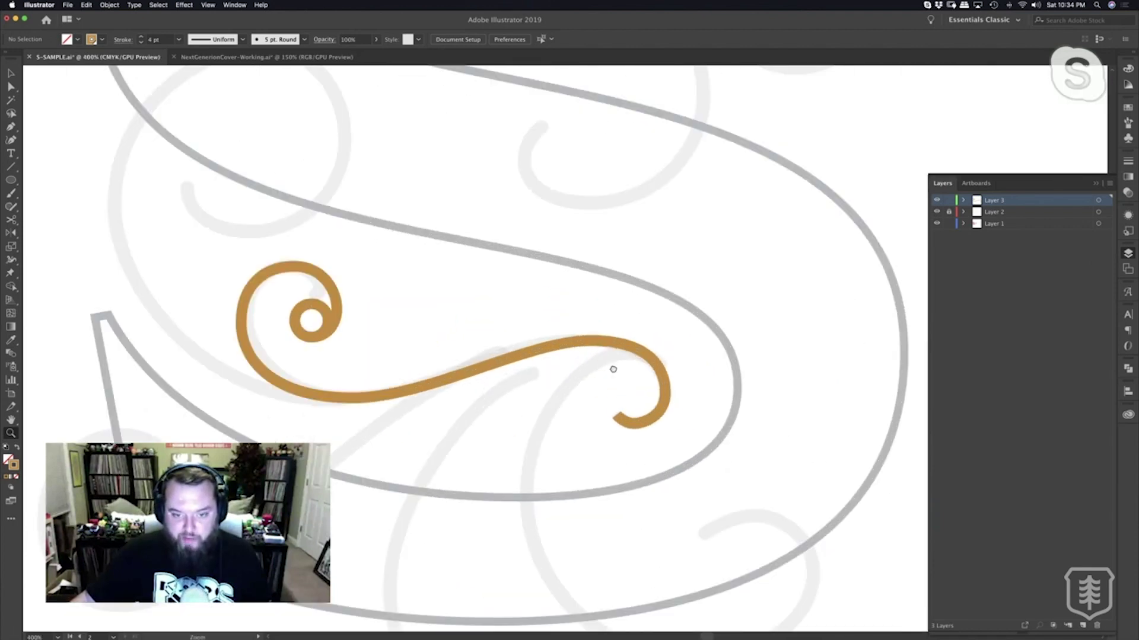
key("a")
left_click(624, 354)
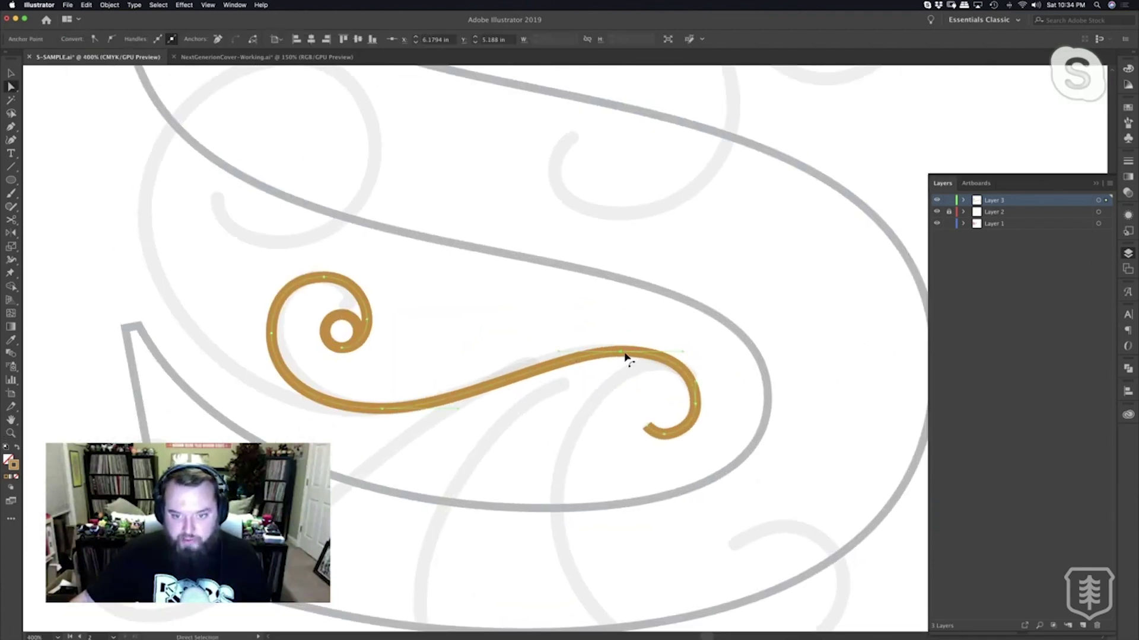
left_click_drag(695, 381, 695, 377)
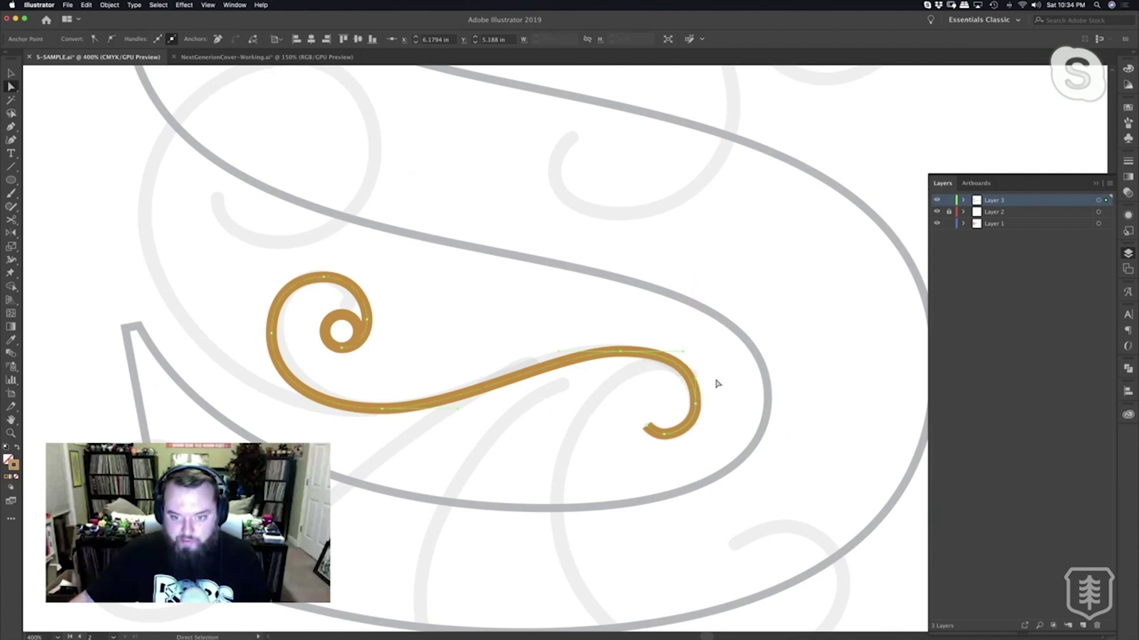
left_click(716, 383)
Move the anchor on the right curl's outer side slightly outward and upward.
key("z")
left_click(610, 381)
left_click(609, 381)
left_click(610, 381)
key("a")
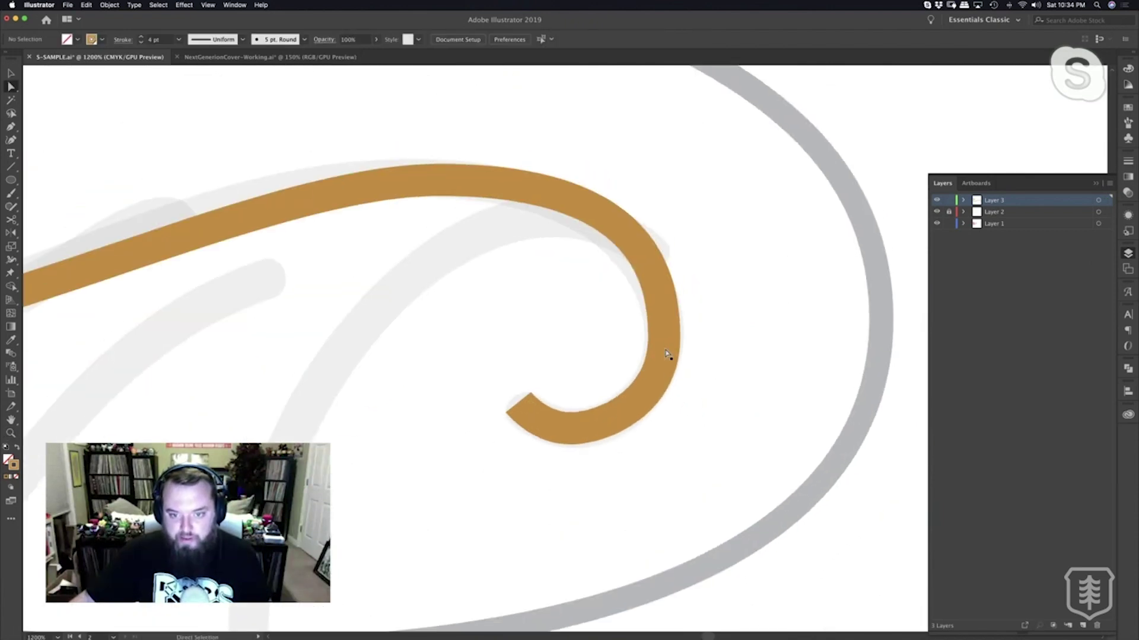
left_click(664, 339)
left_click_drag(665, 340, 669, 334)
Try to lengthen the horizontal handle of the anchor at the right curl's lowest point.
left_click_drag(605, 433, 617, 432)
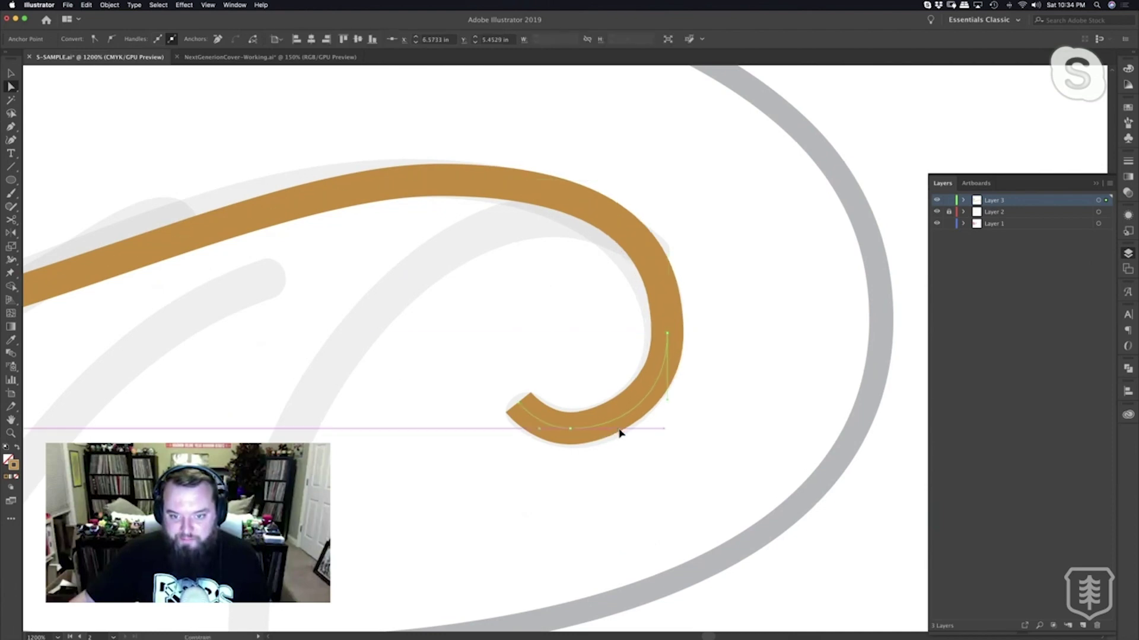
left_click_drag(667, 400, 668, 398)
left_click(674, 406)
key("super+z")
key("a")
left_click_drag(603, 433, 631, 429)
scroll(678, 354, "down", 1)
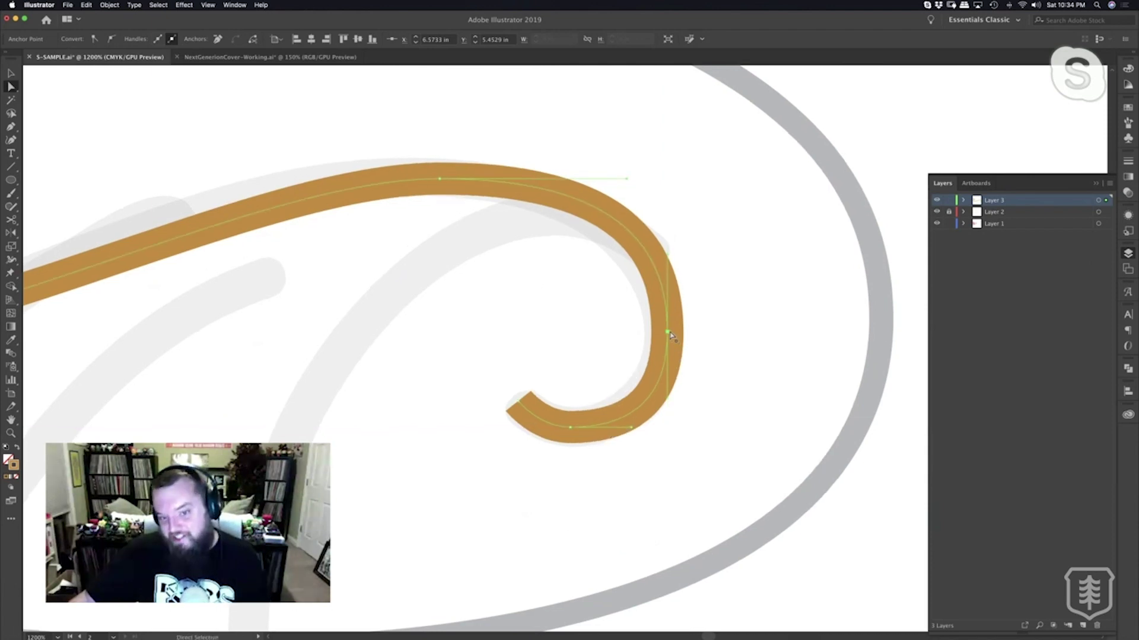
key("super+z")
Try to move the right curl's open end slightly upward together with the neighbouring anchor.
left_click(519, 402, "shift")
left_click_drag(518, 402, 525, 392)
key("super+z")
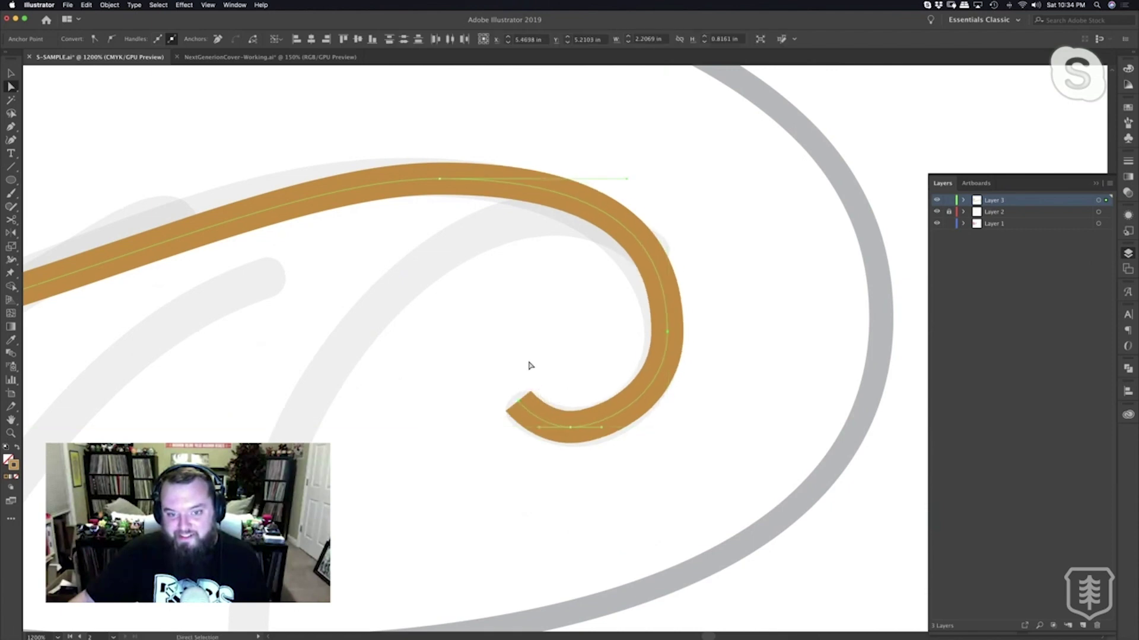
left_click(532, 363)
key("v")
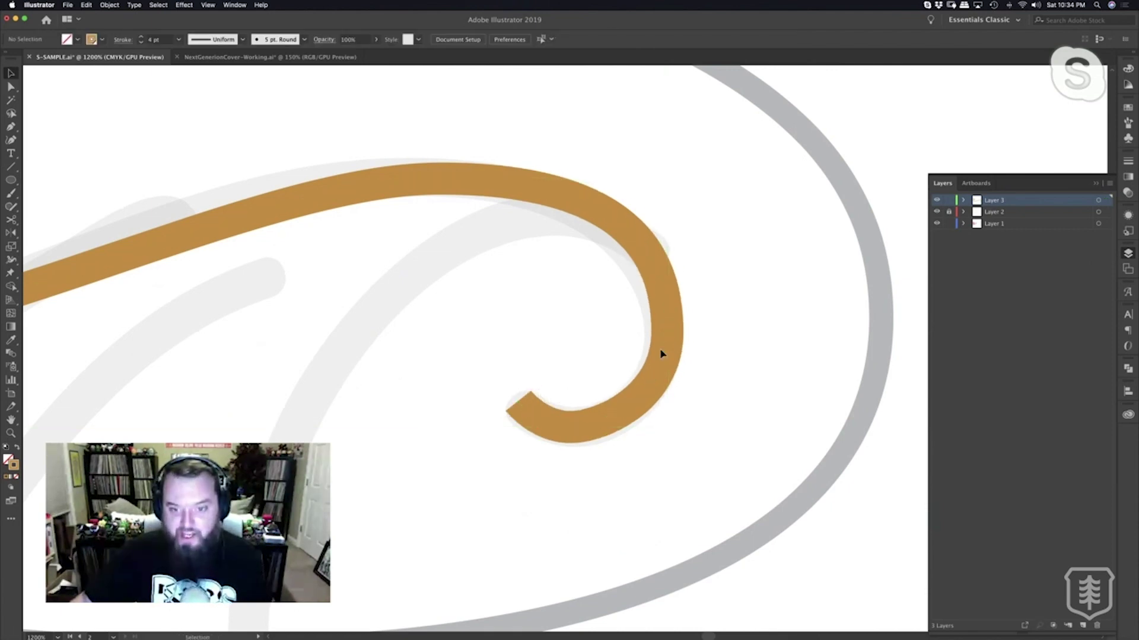
left_click(667, 354)
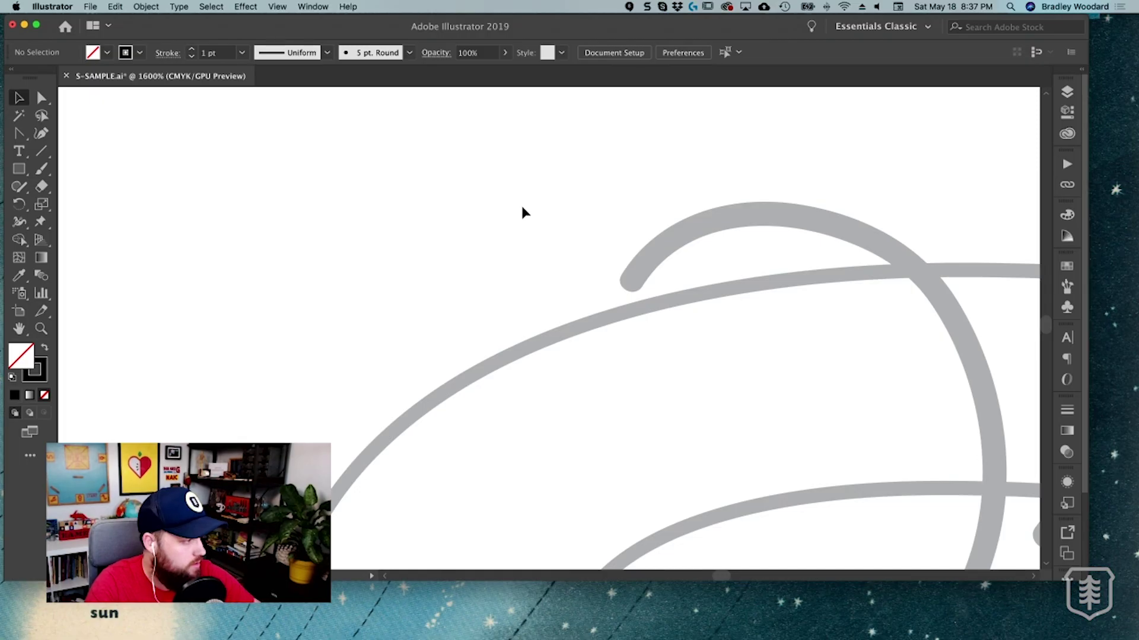
Draw an open zigzag path of straight segments across the blank area above the sketched curves with the Pen tool.
key("p")
left_click(223, 382)
left_click(252, 199)
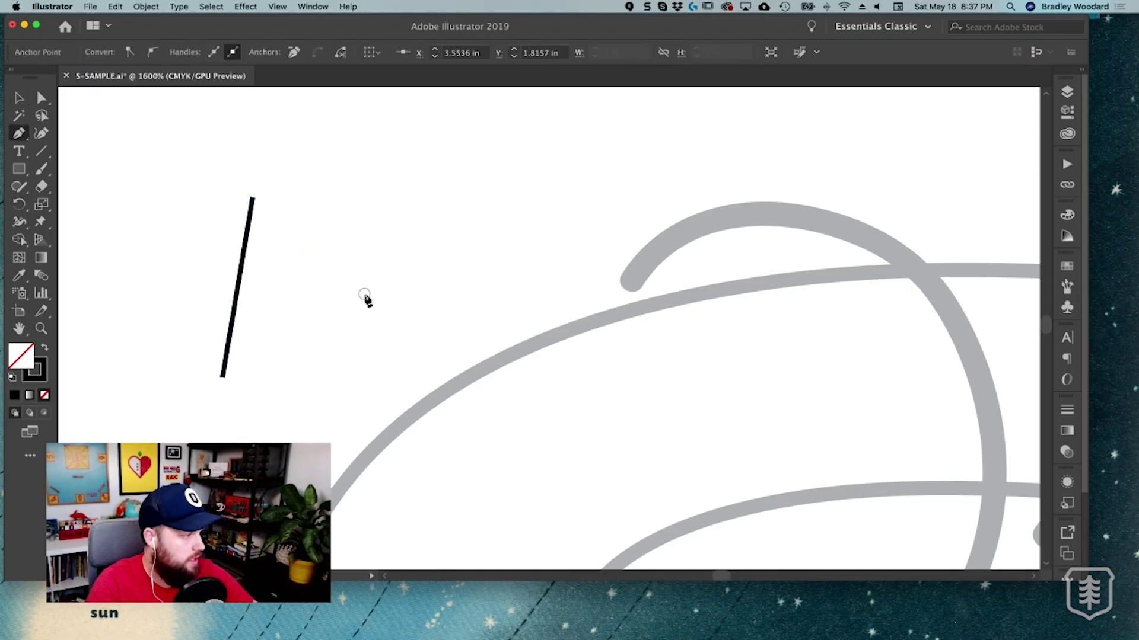
left_click(364, 294)
left_click(483, 263)
left_click(525, 182)
left_click(685, 159)
left_click(716, 221)
left_click(743, 375)
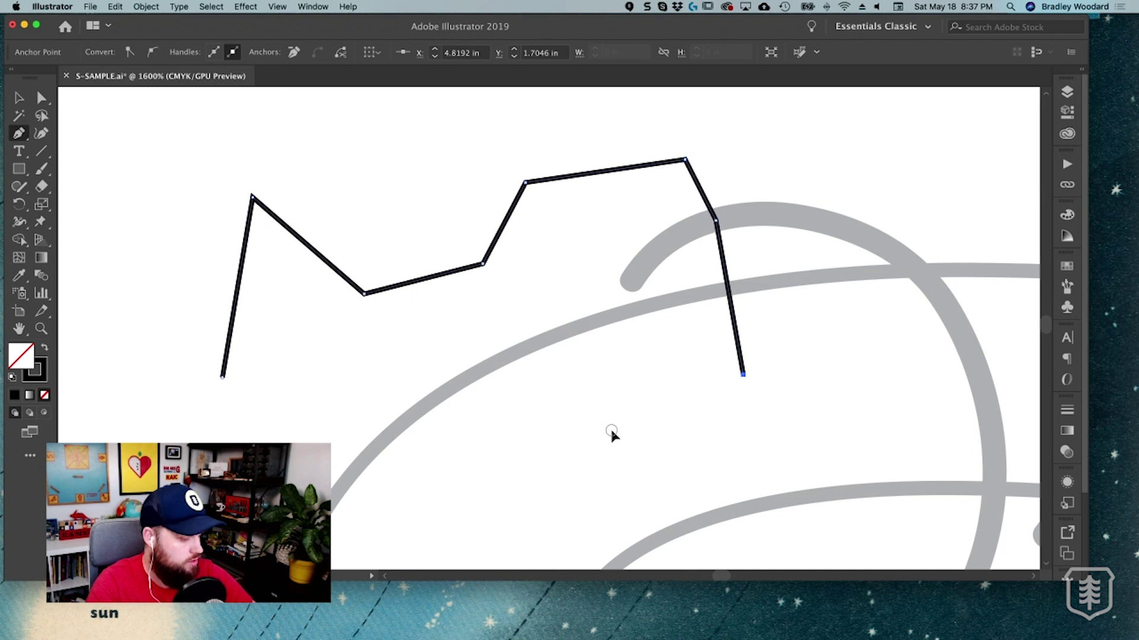
left_click(593, 438)
left_click(602, 376, "super")
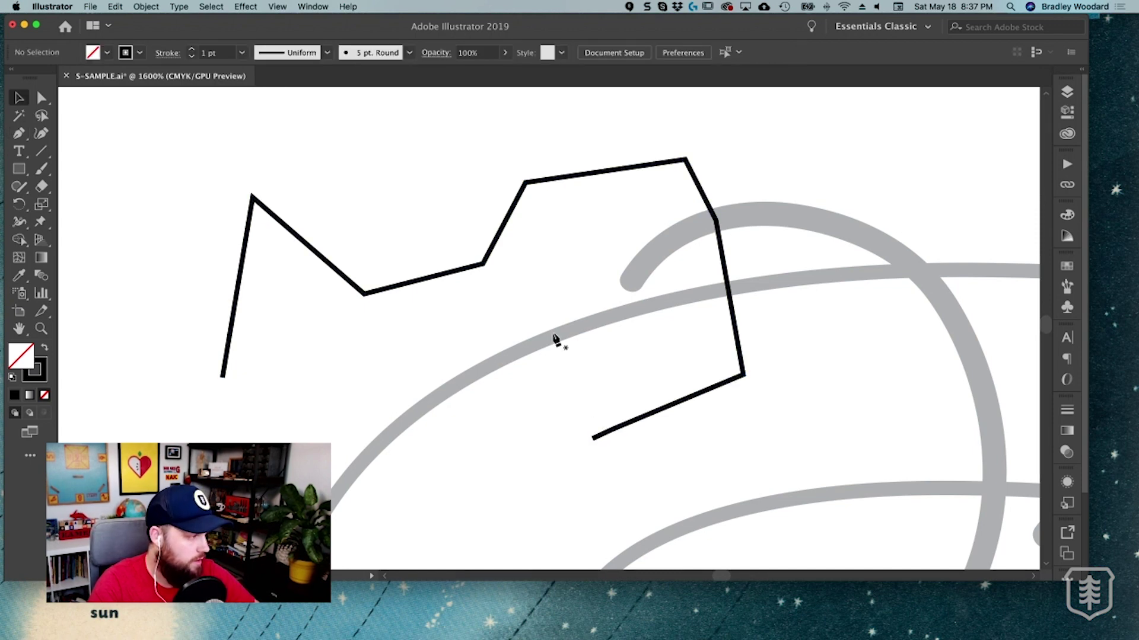
Reposition the zigzag's anchors so that the path forms a rough angular arch.
key("a")
left_click_drag(366, 292, 363, 132)
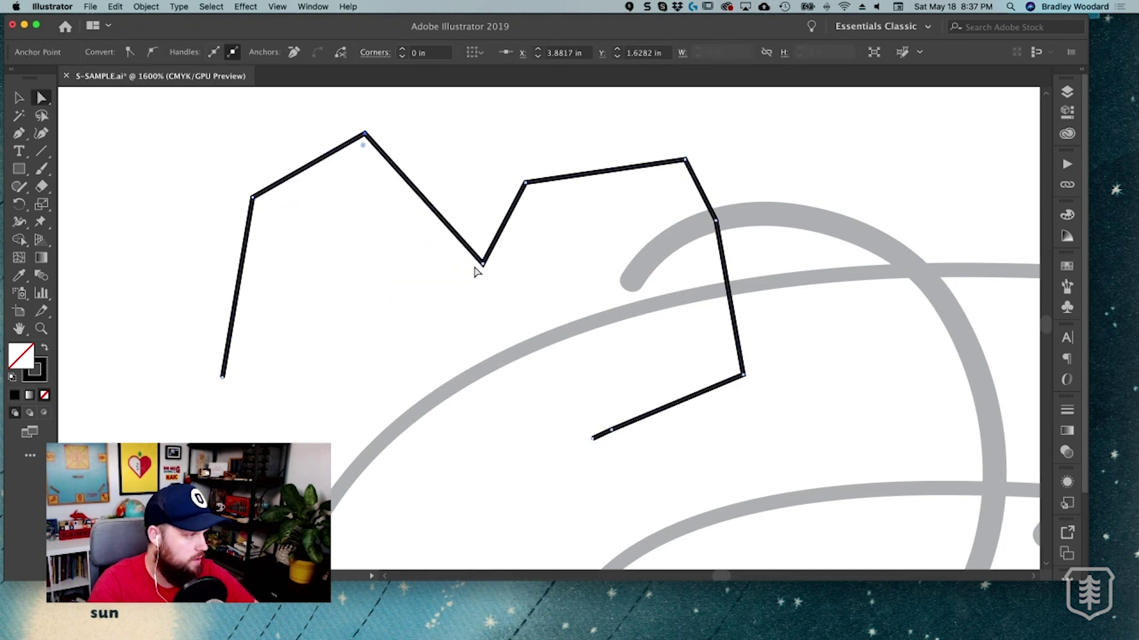
left_click_drag(482, 265, 479, 126)
left_click_drag(526, 182, 551, 113)
left_click_drag(480, 126, 465, 153)
key("a")
left_click_drag(722, 410, 696, 401)
key("v")
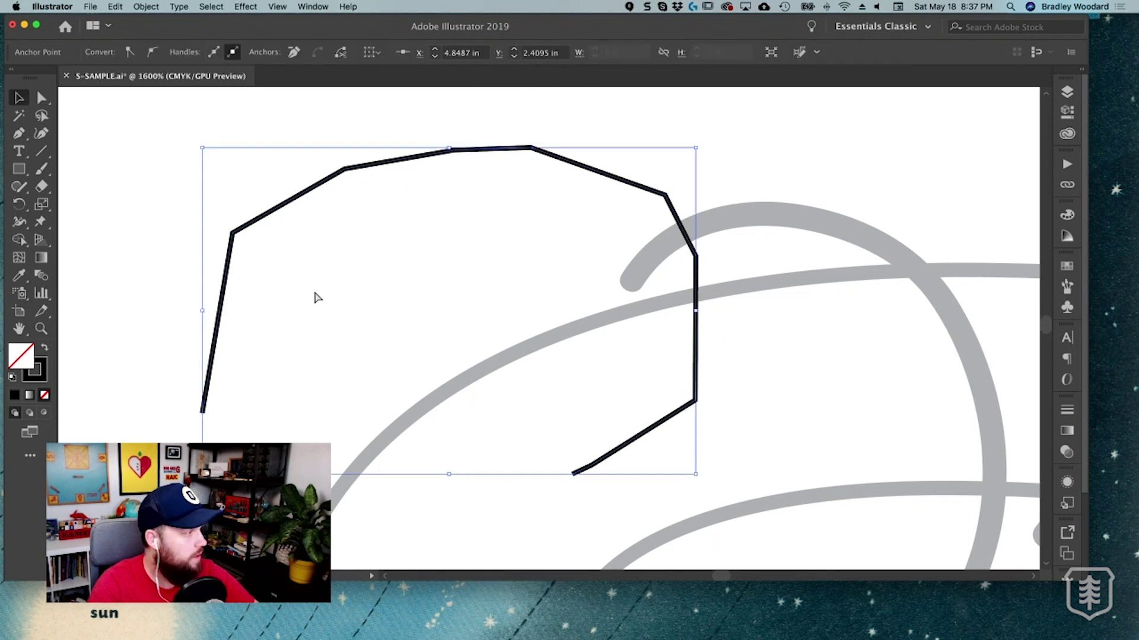
Smooth the arch's top and upper-right corners with the Smooth tool.
left_click(21, 187)
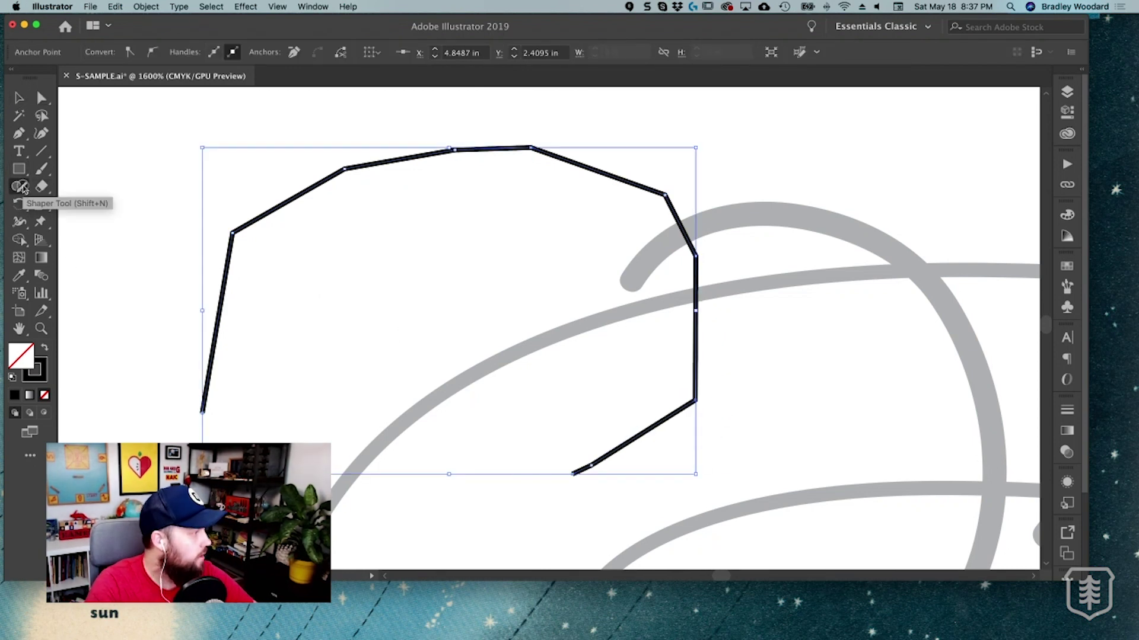
left_click(22, 188)
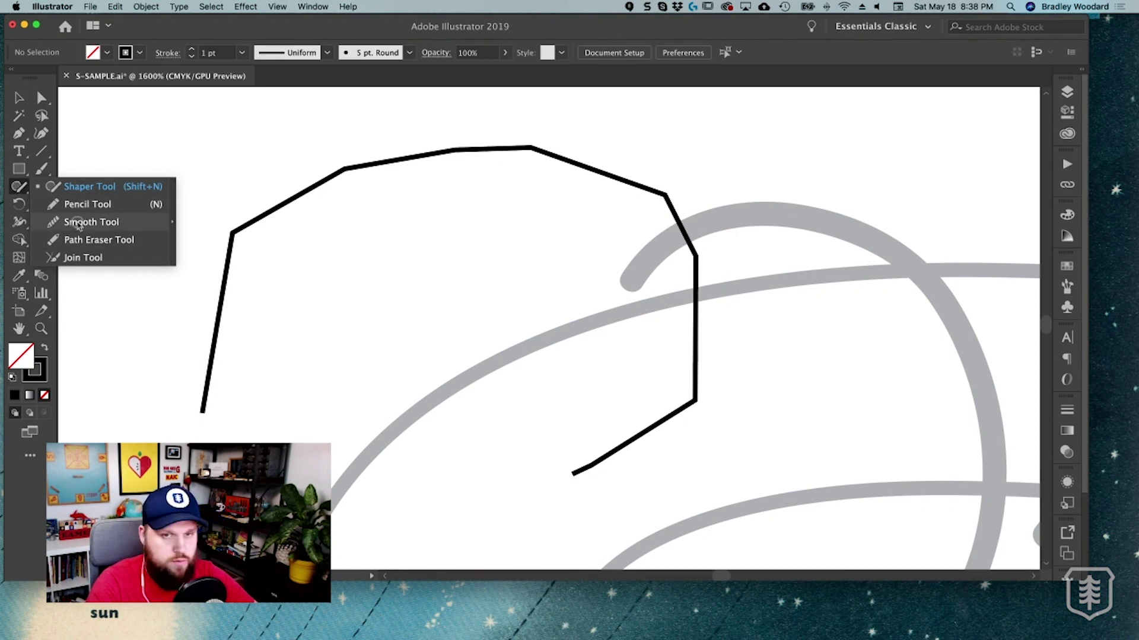
left_click(79, 223)
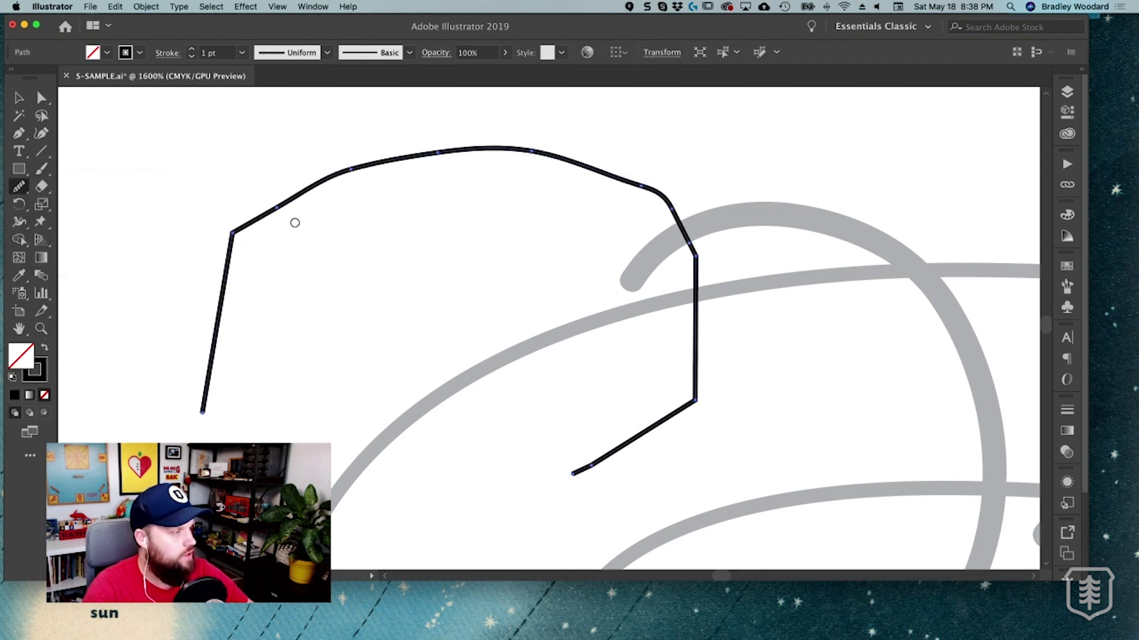
mouse_move(238, 232)
left_mouse_down()
mouse_move(314, 185)
mouse_move(498, 140)
mouse_move(381, 157)
mouse_move(426, 151)
mouse_move(621, 188)
mouse_move(712, 284)
left_mouse_up()
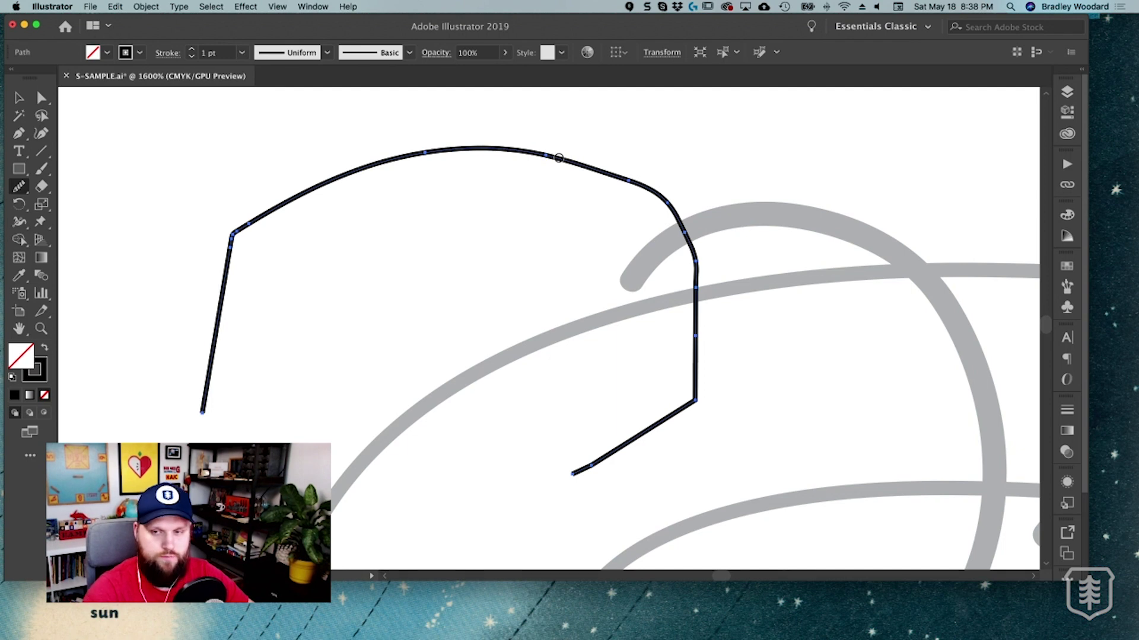
mouse_move(624, 179)
left_mouse_down()
mouse_move(742, 271)
mouse_move(761, 306)
left_mouse_up()
left_click_drag(593, 168, 726, 261)
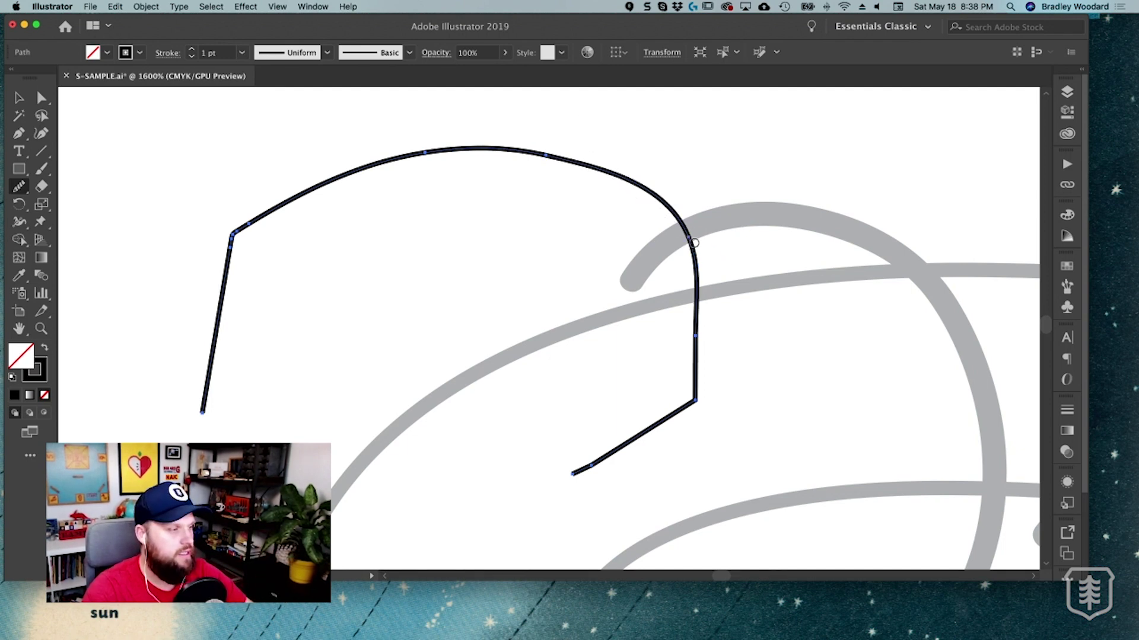
Make further Smooth tool passes over the arch's crest and right shoulder, and one pass over its left corner.
left_click_drag(669, 203, 626, 196)
left_click_drag(682, 238, 593, 172)
left_click_drag(682, 207, 368, 155)
mouse_move(640, 187)
left_mouse_down()
mouse_move(366, 156)
mouse_move(318, 157)
mouse_move(382, 164)
mouse_move(300, 182)
mouse_move(566, 169)
mouse_move(597, 185)
left_mouse_up()
left_click_drag(473, 160, 741, 243)
mouse_move(471, 158)
left_mouse_down()
mouse_move(584, 166)
mouse_move(769, 251)
mouse_move(713, 290)
mouse_move(701, 369)
left_mouse_up()
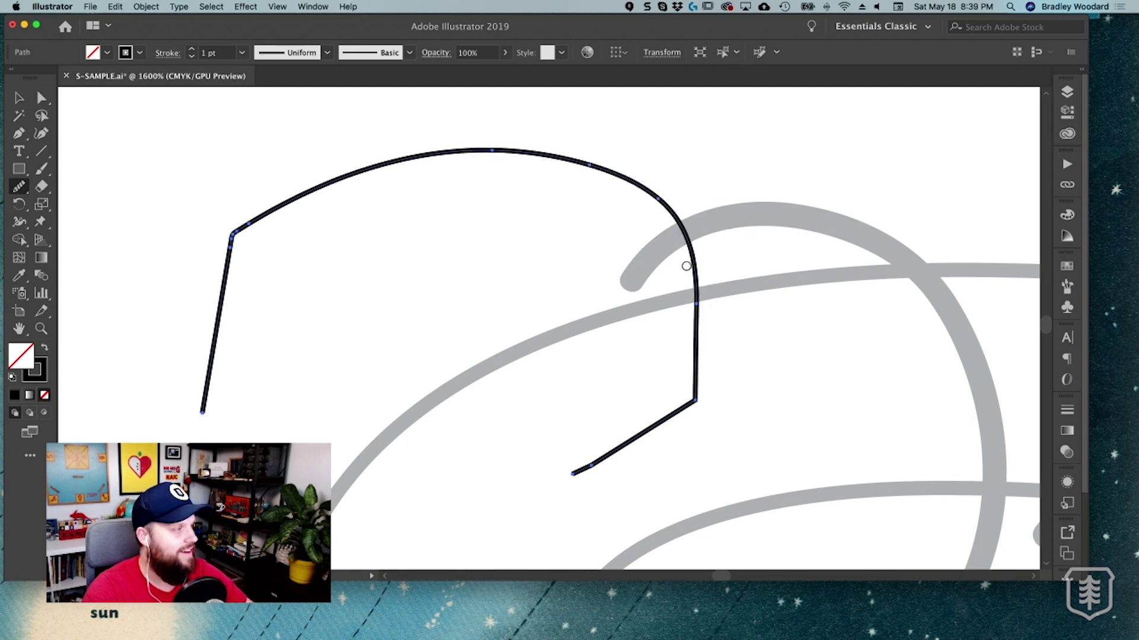
left_click_drag(232, 238, 187, 303)
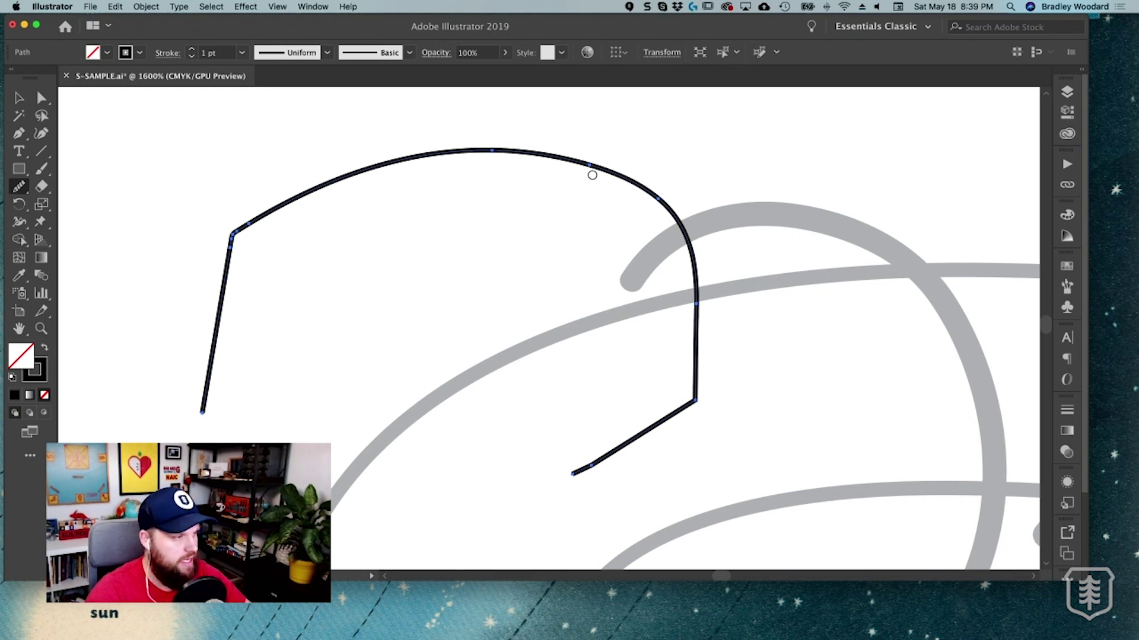
Make three long Smooth tool passes from the arch's right side back over its crest to even out the curve.
mouse_move(720, 290)
left_mouse_down()
mouse_move(690, 239)
mouse_move(383, 149)
left_mouse_up()
left_click_drag(683, 209, 463, 170)
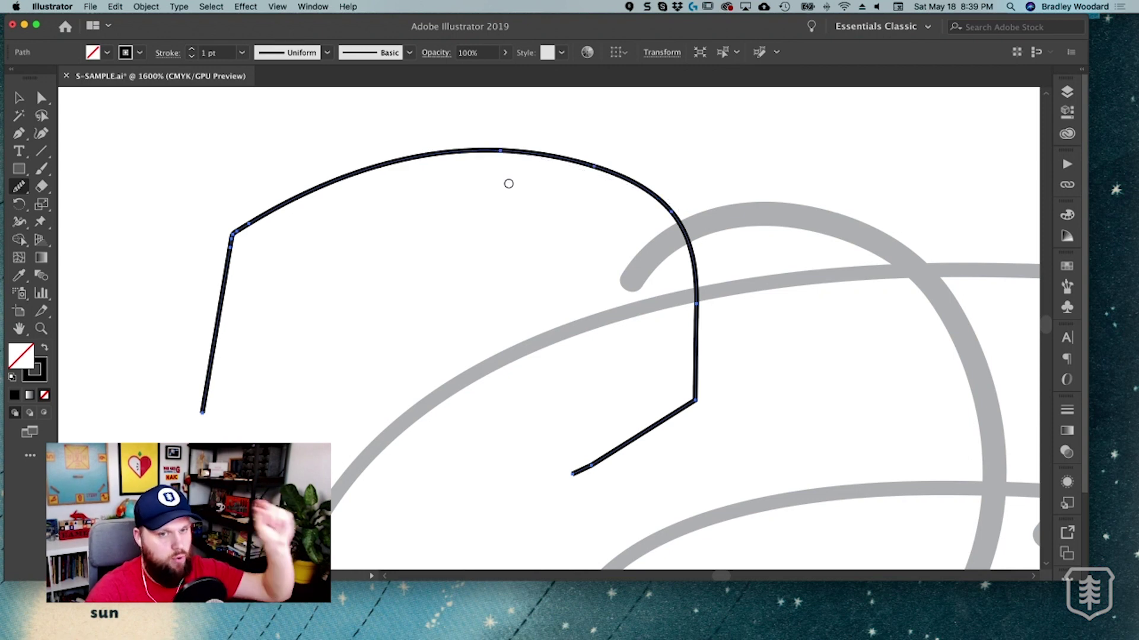
mouse_move(686, 229)
left_mouse_down()
mouse_move(641, 172)
mouse_move(539, 128)
mouse_move(621, 178)
mouse_move(401, 138)
mouse_move(332, 140)
left_mouse_up()
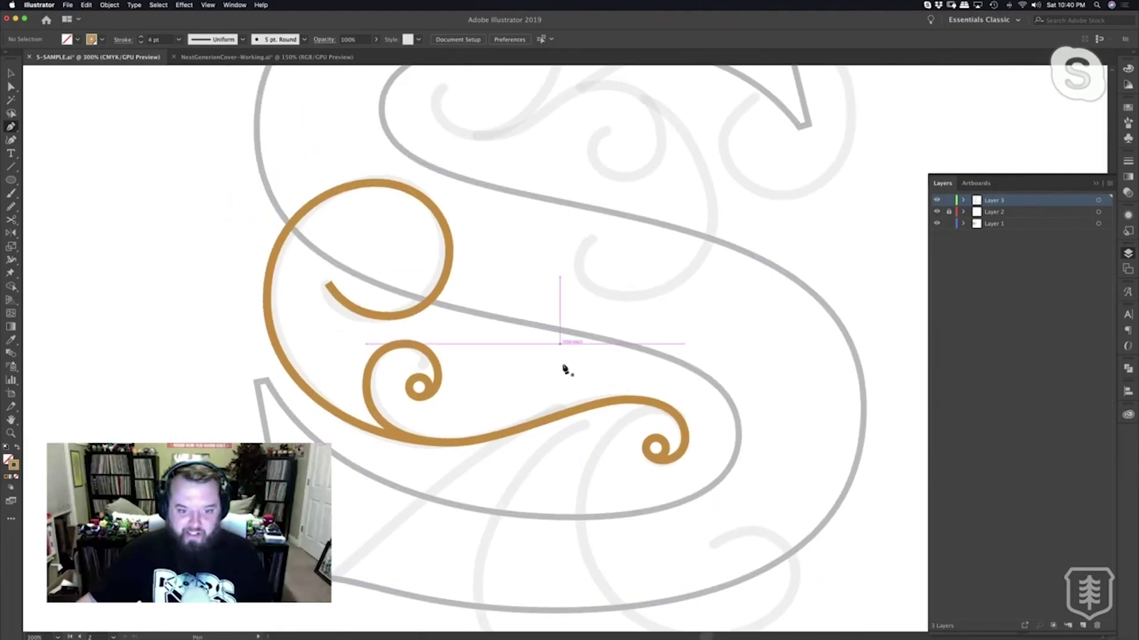
Draw a curved flourish with the Pen tool, branching off the main gold stem down to the lower left and curling into an open loop.
left_click_drag(319, 296, 297, 261)
left_click_drag(336, 389, 303, 249)
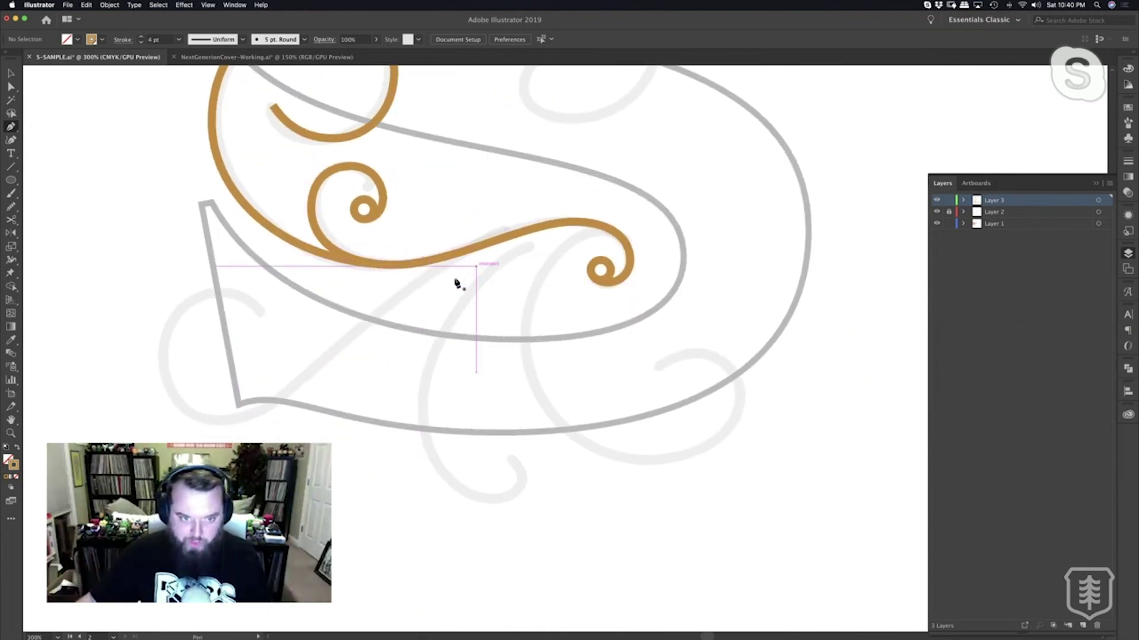
left_click_drag(315, 332, 316, 317)
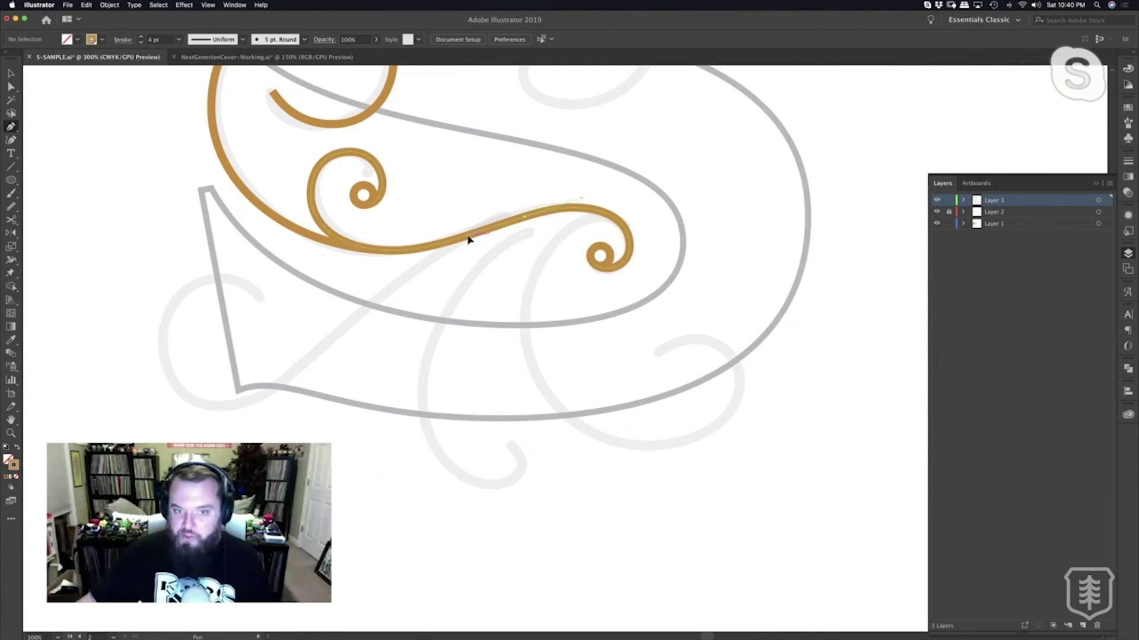
left_click_drag(468, 240, 406, 312)
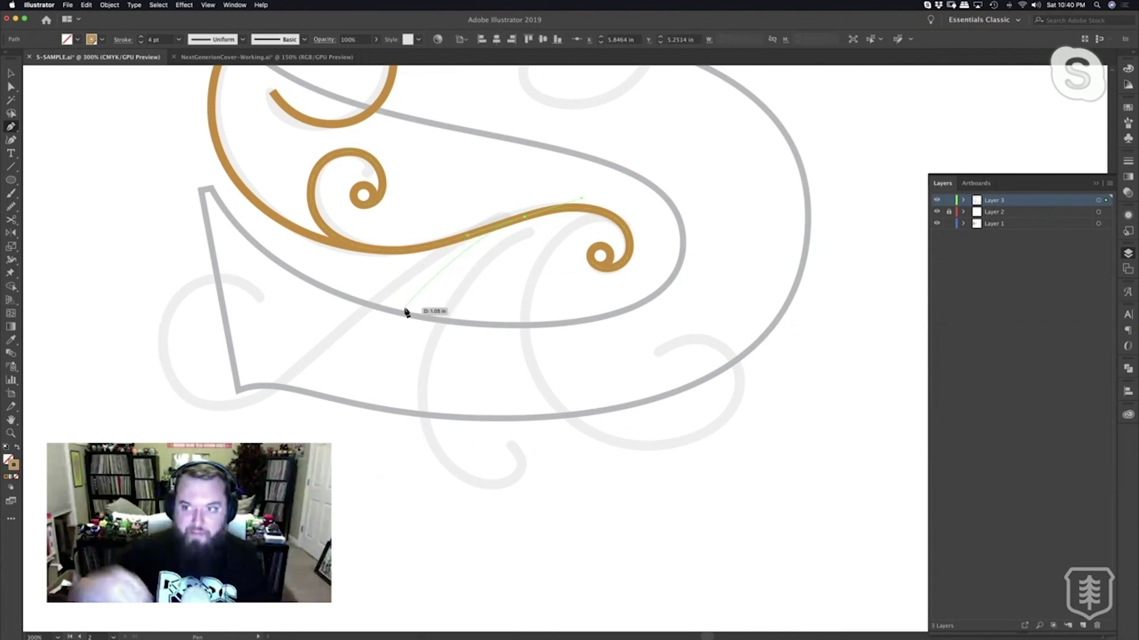
left_click_drag(406, 313, 146, 420)
left_click_drag(153, 336, 153, 314)
left_click_drag(221, 276, 250, 279)
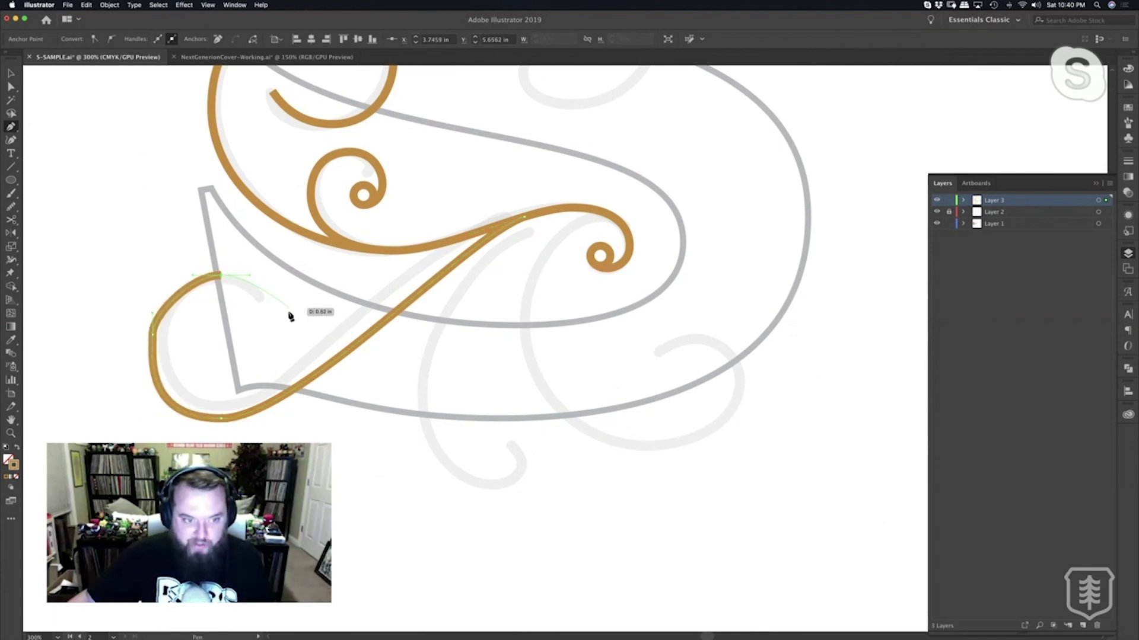
left_click_drag(282, 324, 230, 360)
Align the new flourish's starting handle with the main stem and lengthen the handles at the loop's bottom and top anchors.
key("a")
left_click(483, 246)
left_click_drag(468, 239, 423, 251)
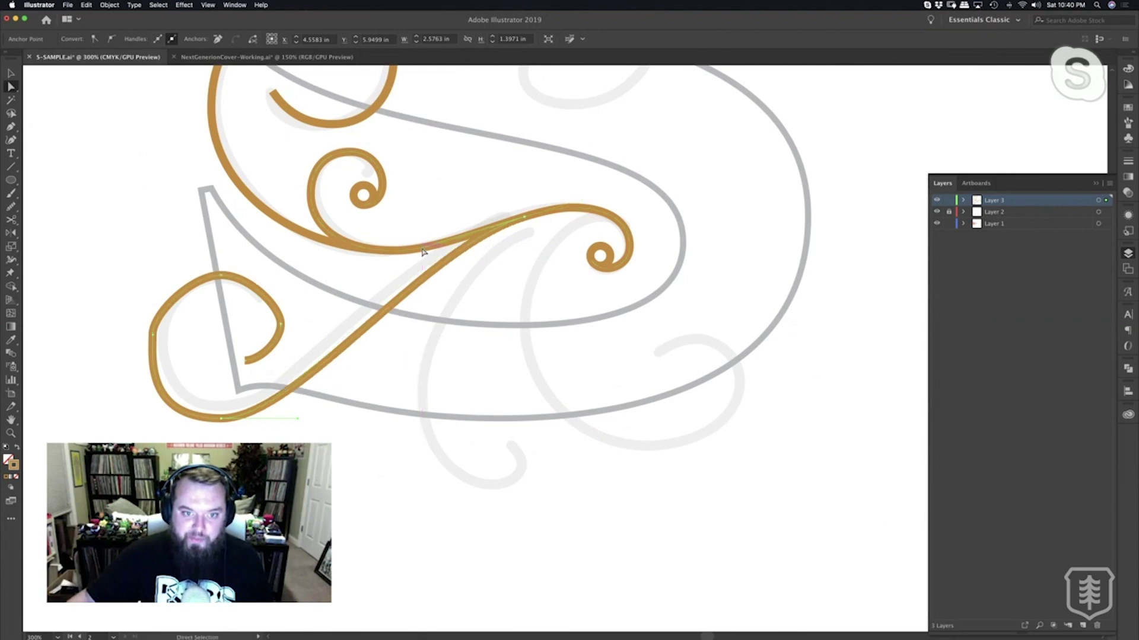
left_click_drag(304, 423, 330, 423)
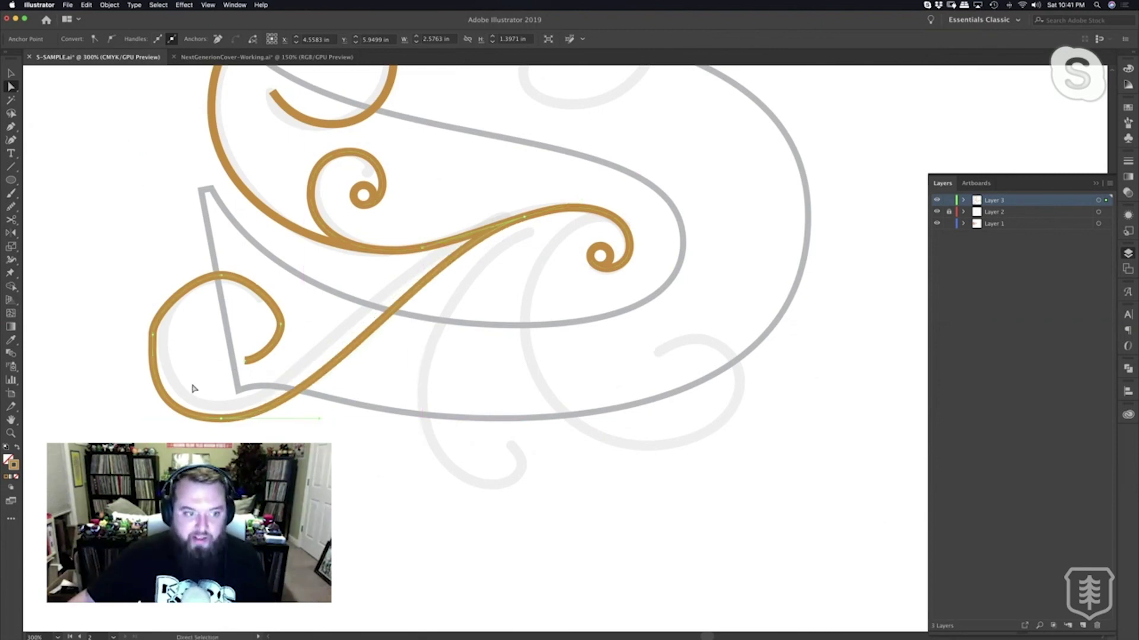
left_click(157, 336)
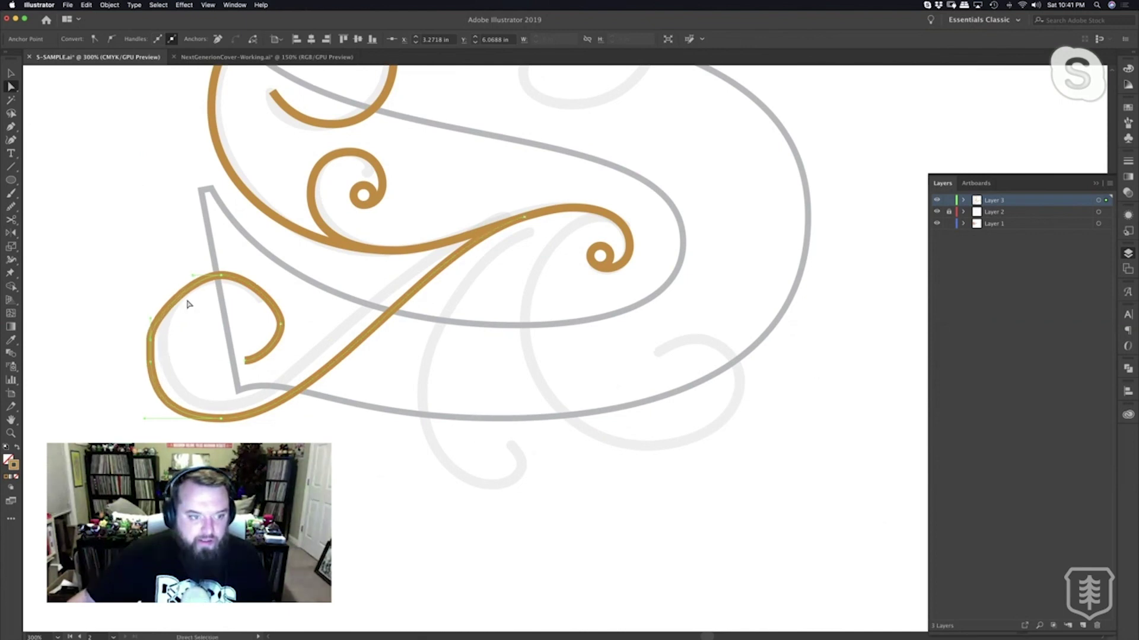
left_click_drag(194, 277, 178, 279)
left_click(217, 369)
Round the loop's left side by shortening the bottom anchor's outer handle, moving the left anchor slightly outward and lengthening its upper handle.
key("z")
left_click(312, 344)
left_click_drag(405, 360, 333, 335)
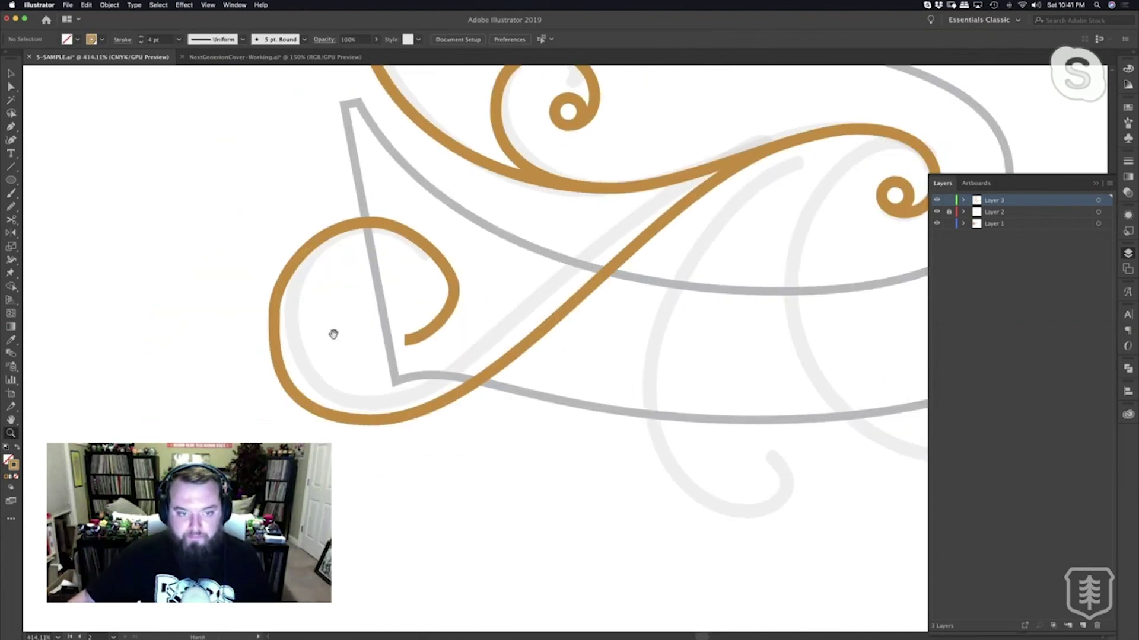
left_click(476, 306)
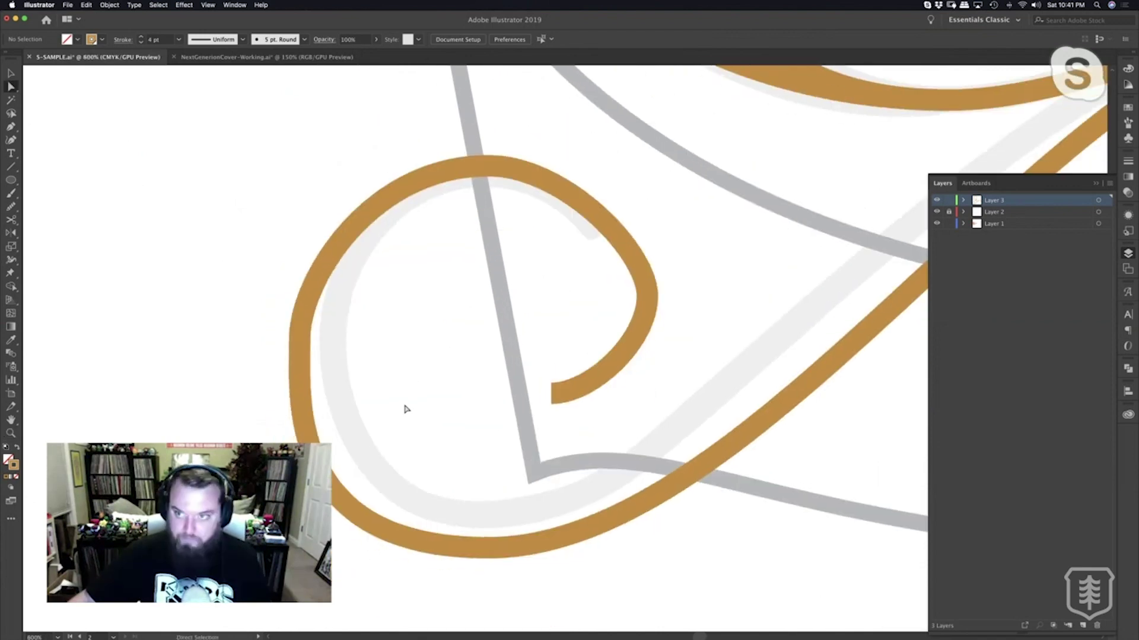
left_click(301, 339)
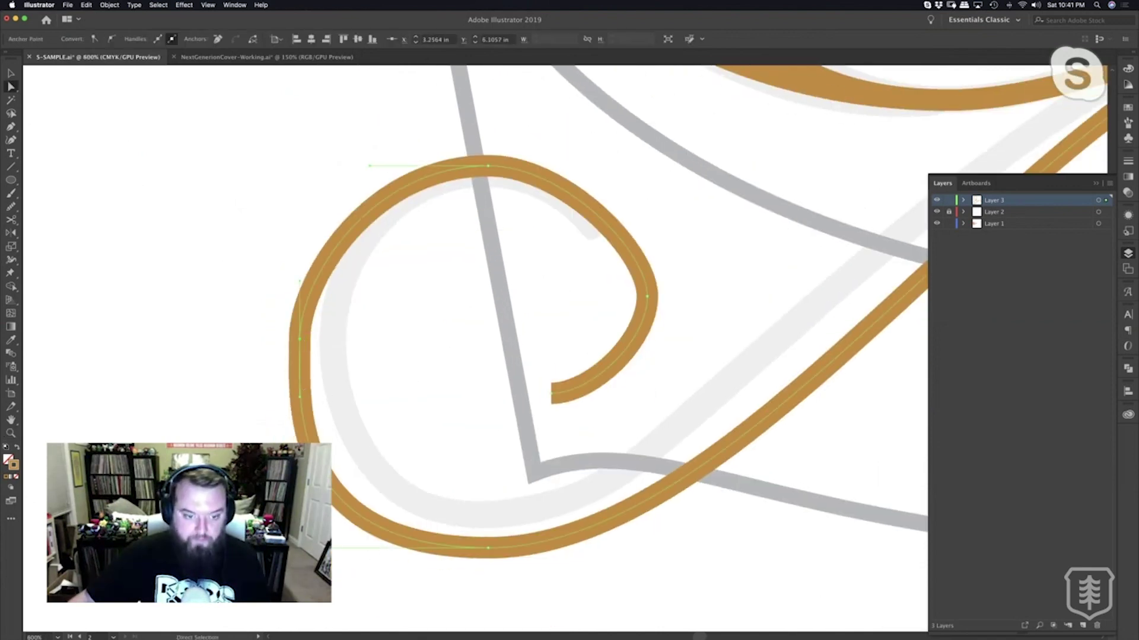
left_click_drag(282, 548, 361, 552)
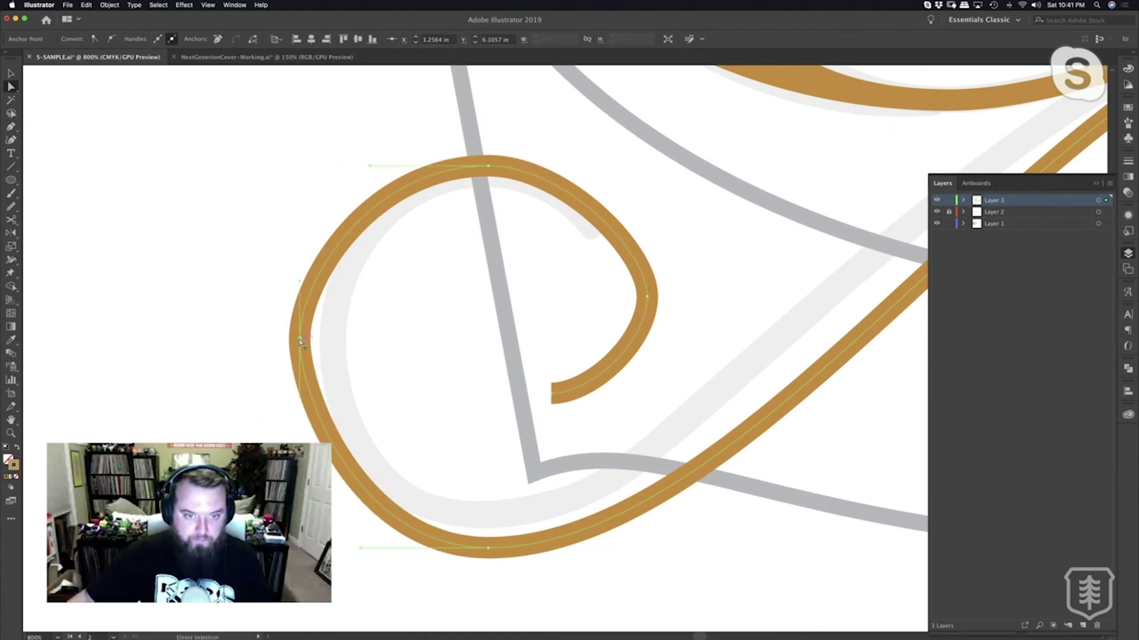
left_click_drag(300, 342, 290, 349)
key("shift+c")
left_click_drag(284, 272, 284, 237)
key("a")
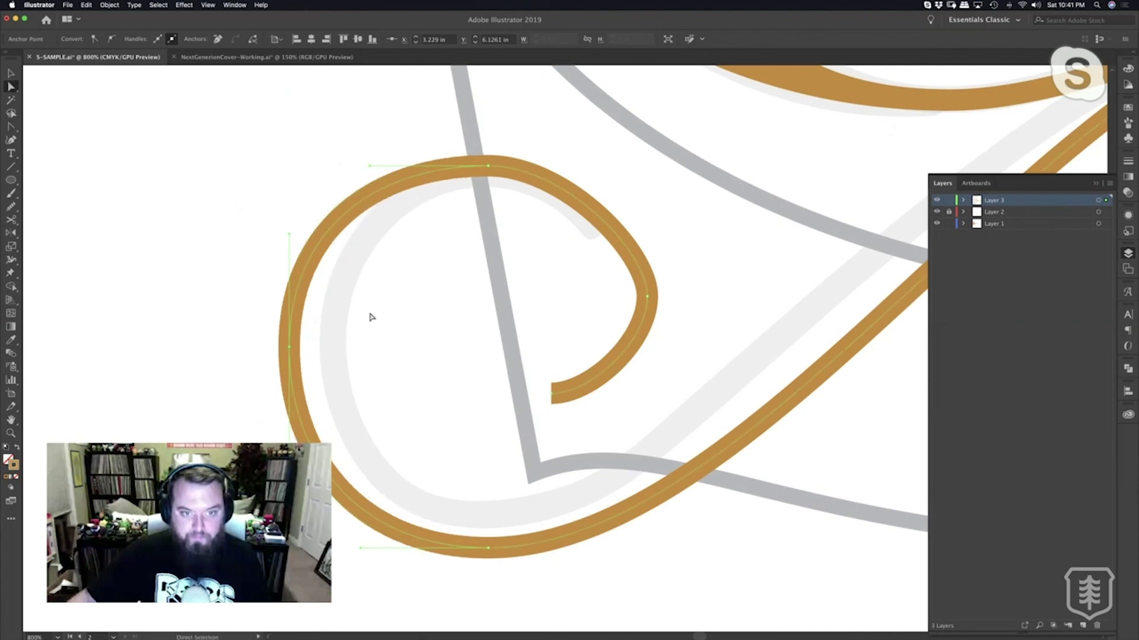
left_click(370, 317)
Shorten the loop's top-left handle slightly, then move its right anchor inward and adjust that anchor's upper handle.
left_click_drag(378, 302, 378, 279)
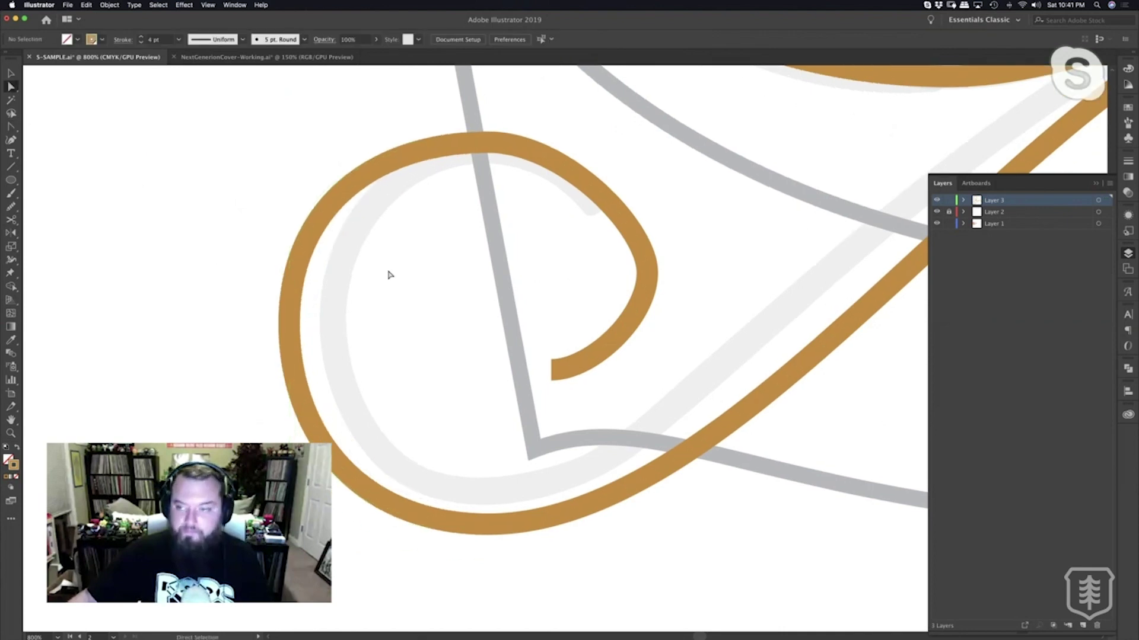
left_click(484, 143)
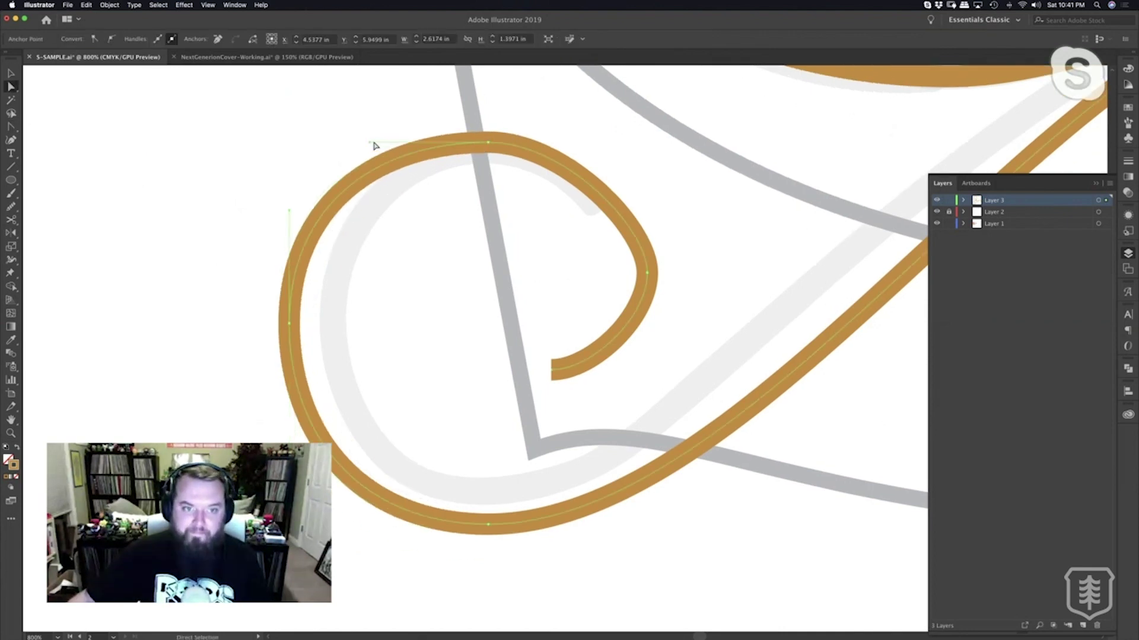
left_click_drag(372, 142, 384, 142)
left_click(563, 256)
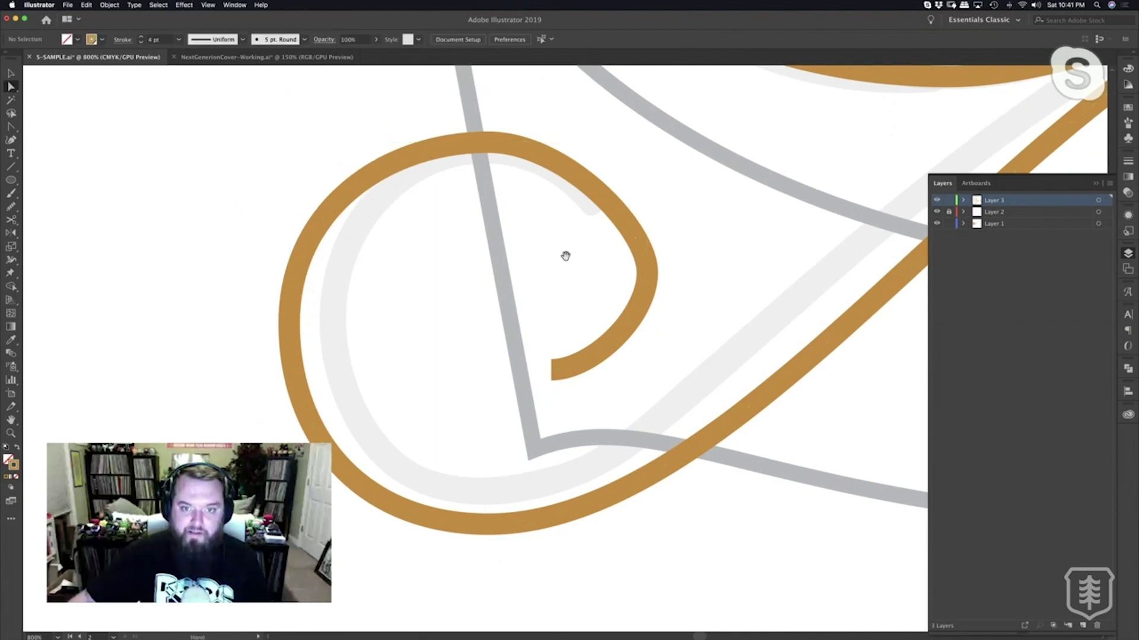
left_click(648, 275)
left_click_drag(650, 276, 622, 278)
left_click_drag(620, 228, 619, 207)
left_click(625, 339)
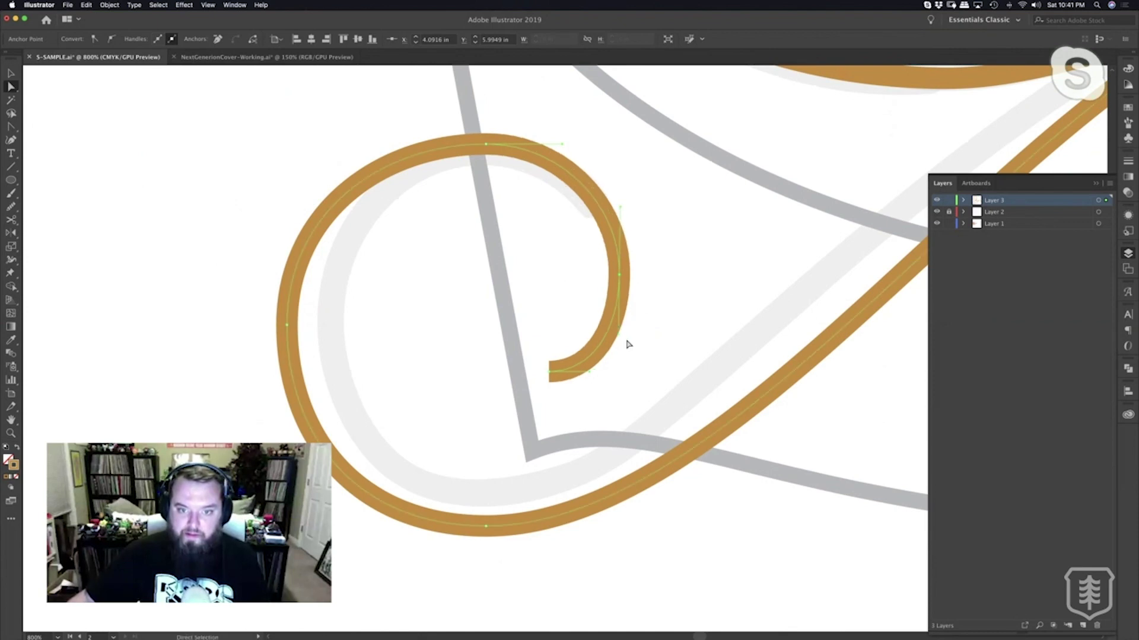
Move the loop's open end farther inward and slightly down, and lengthen the right anchor's lower handle to round the curve.
left_click(620, 274)
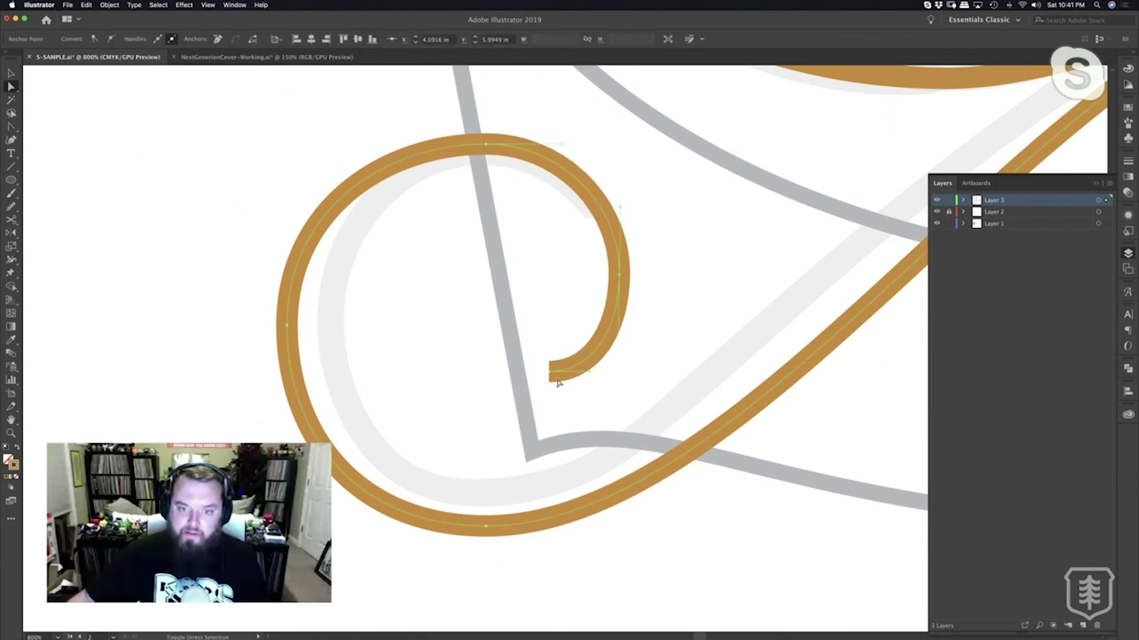
left_click_drag(552, 377, 515, 378)
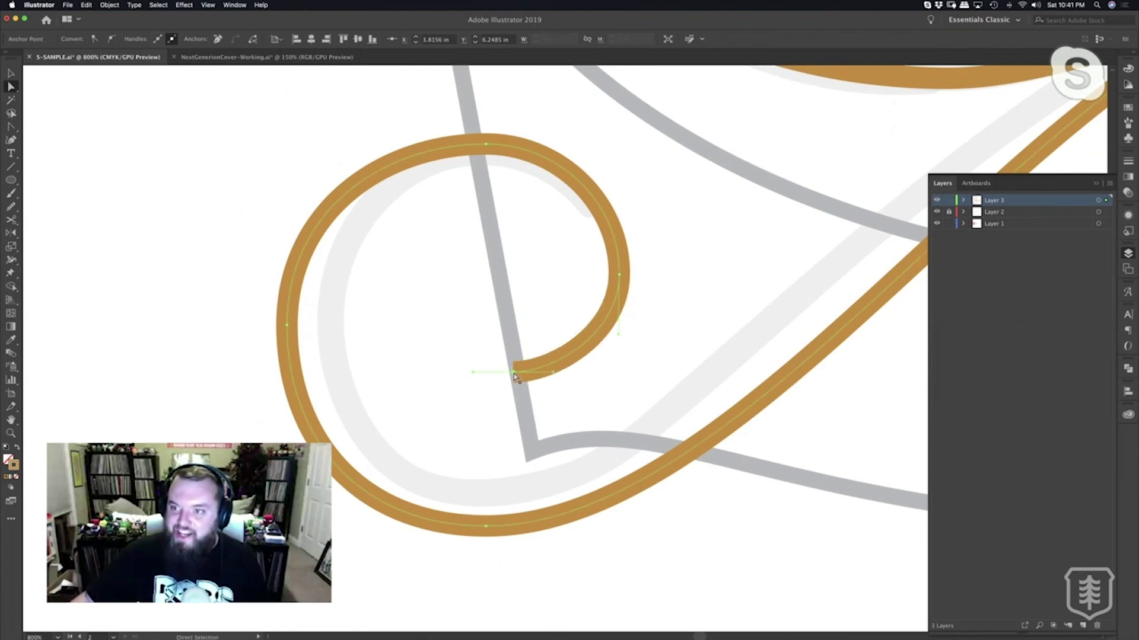
left_click_drag(515, 376, 476, 388)
left_click_drag(623, 338, 617, 371)
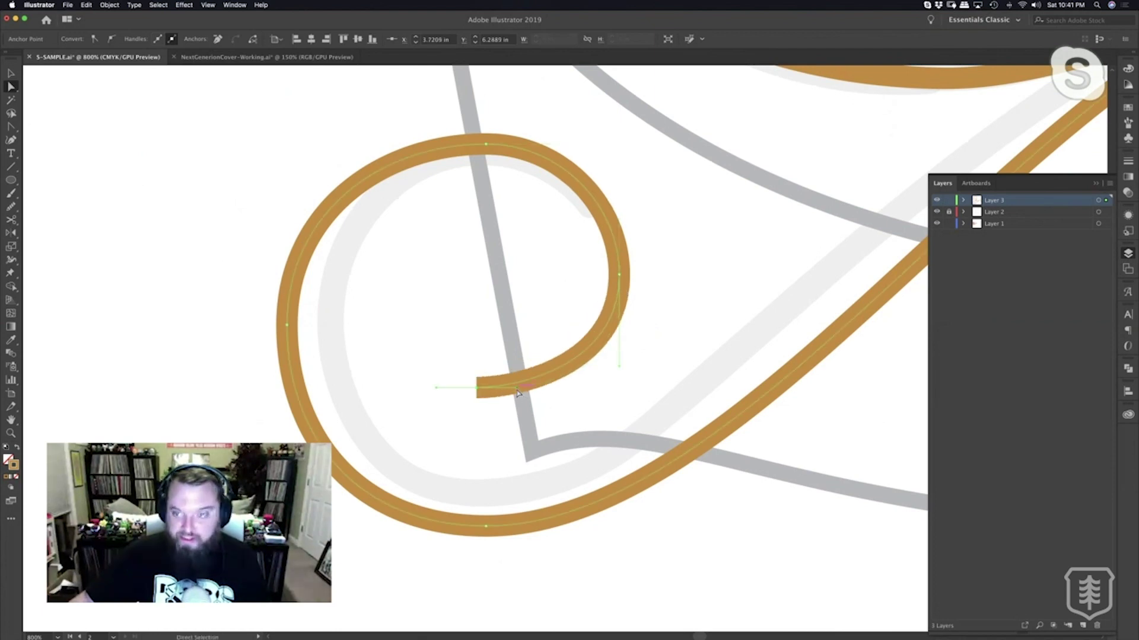
left_click_drag(519, 393, 540, 392)
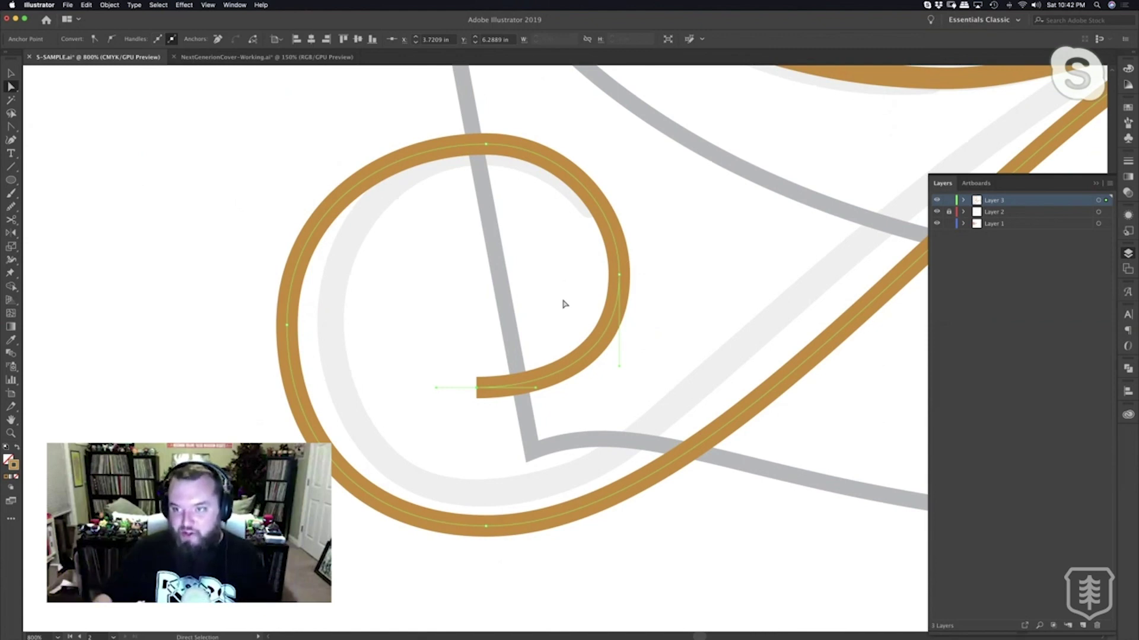
Extend the spiral's inner end upward with one more curved Pen tool point, and rebalance the inner bottom anchor and right-side handle.
key("p")
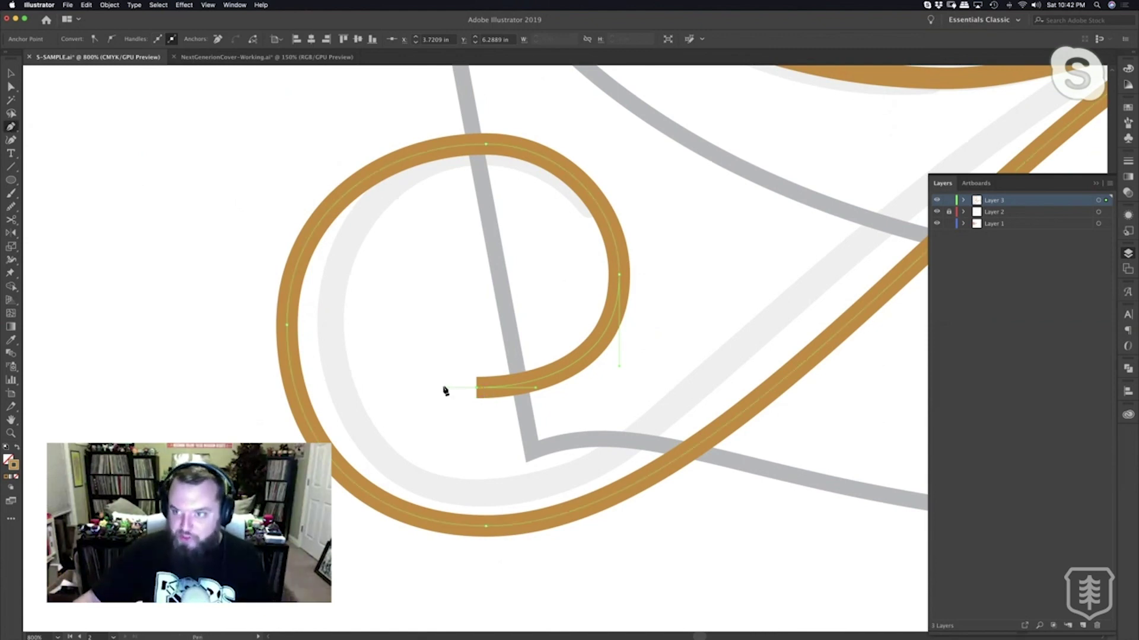
left_click(416, 312)
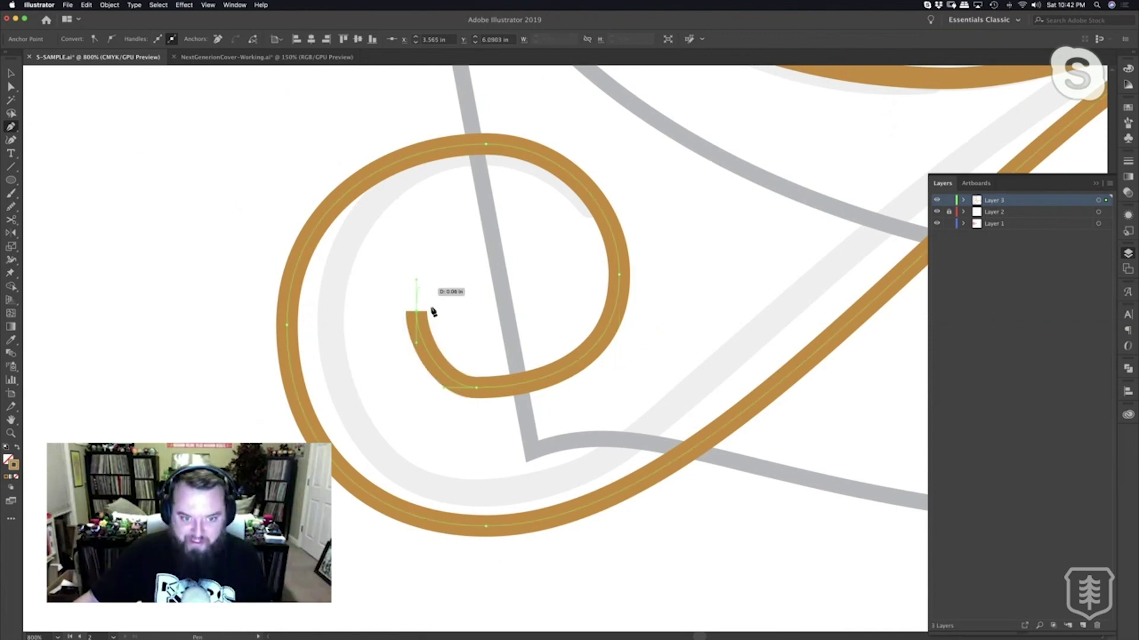
key("a")
left_click(484, 369)
left_click(479, 392)
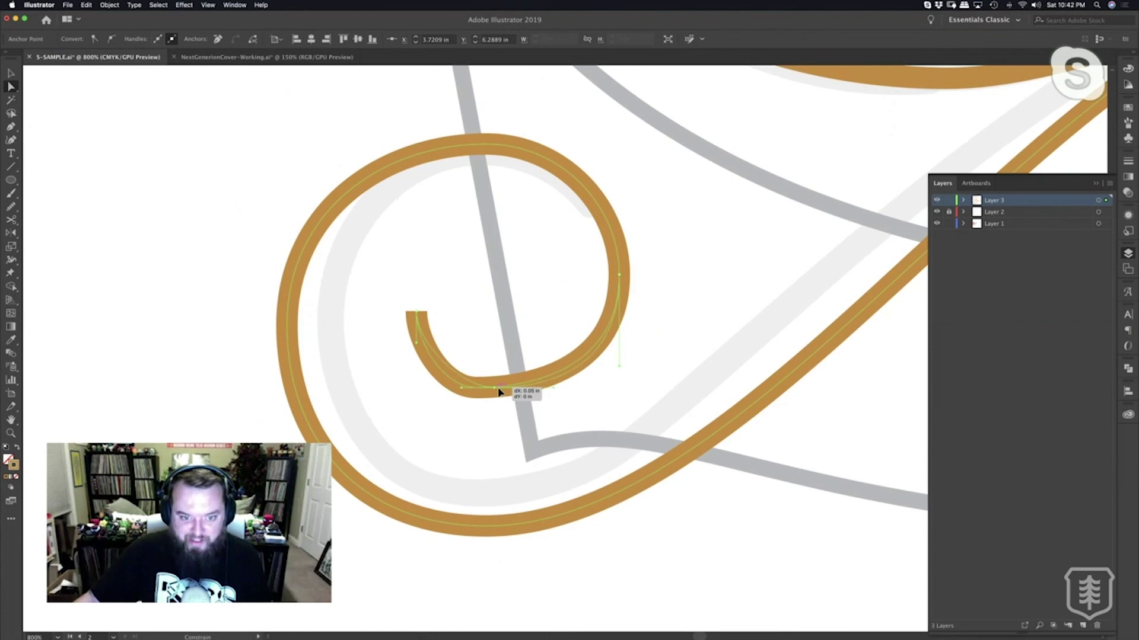
left_click_drag(471, 389, 452, 388)
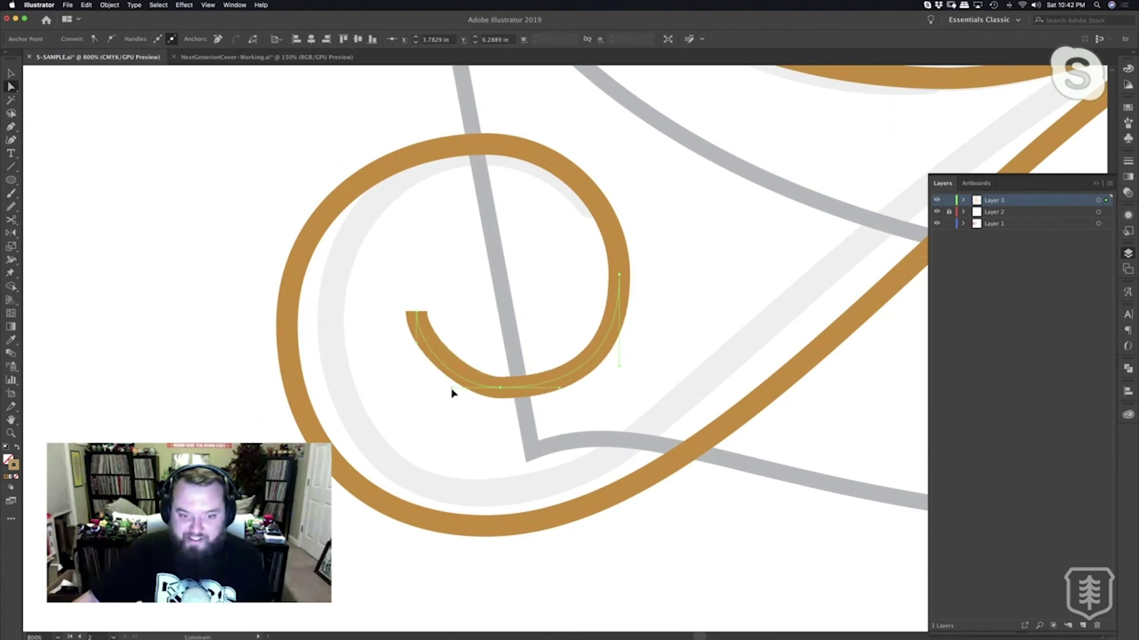
left_click(618, 369)
left_click(619, 275)
left_click_drag(619, 366, 620, 351)
Review the new spiral's shape and flow against the neighbouring gold flourishes.
key("super+shift+a")
key("z")
left_click(605, 348, "alt")
left_click(604, 348, "alt")
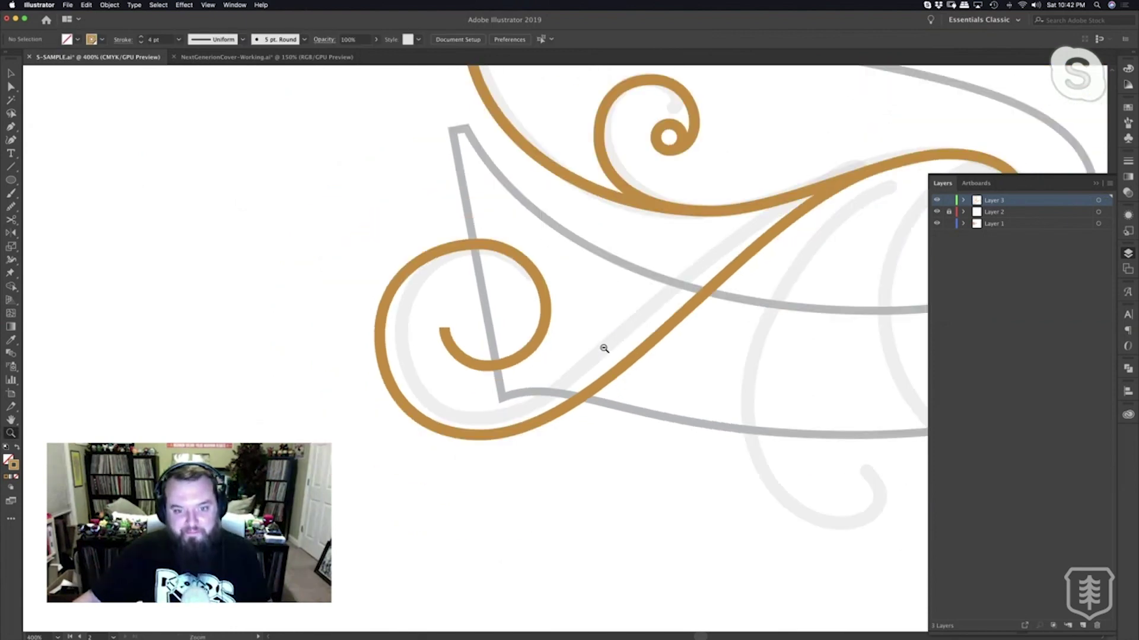
left_click(604, 349, "alt")
left_click_drag(632, 333, 392, 446)
mouse_move(475, 425)
left_mouse_down()
mouse_move(435, 361)
mouse_move(532, 363)
mouse_move(461, 478)
mouse_move(471, 445)
left_mouse_up()
key("p")
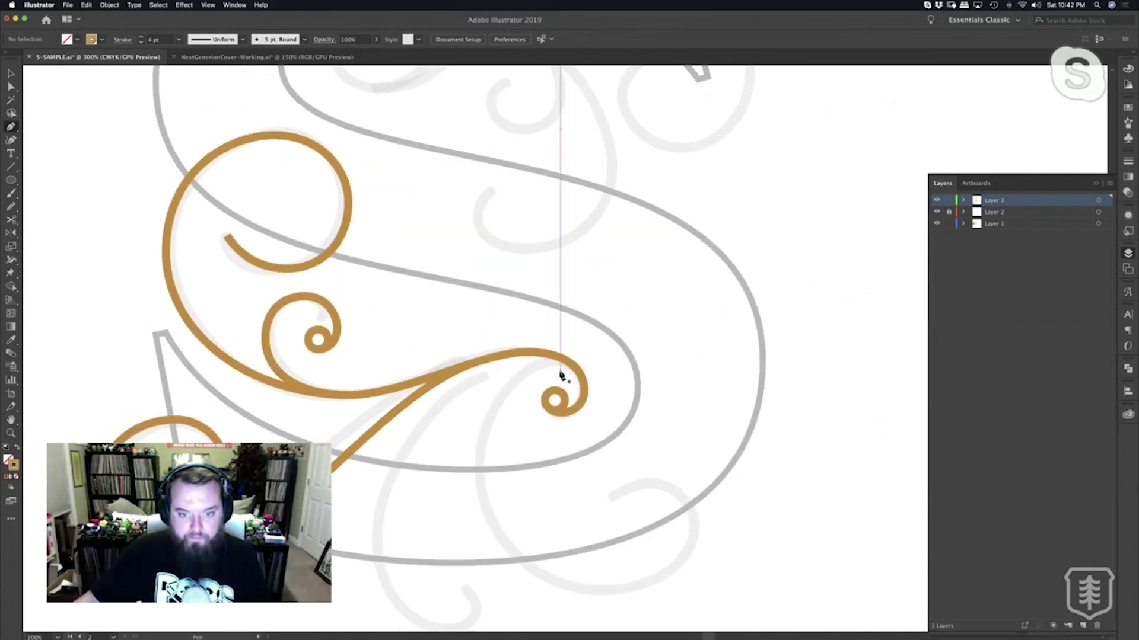
left_click_drag(549, 381, 607, 348)
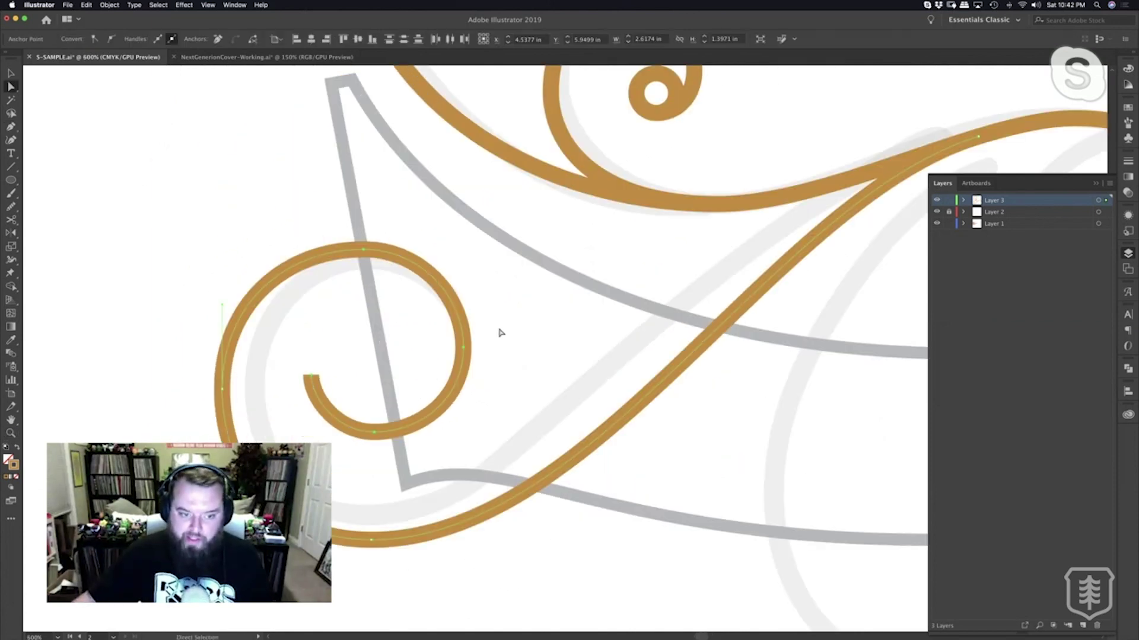
Select the spiral's upper and inner anchors without the bottom one and nudge them slightly to the left.
left_click(500, 333)
left_click_drag(476, 228, 172, 454)
key("Left")
key("Left")
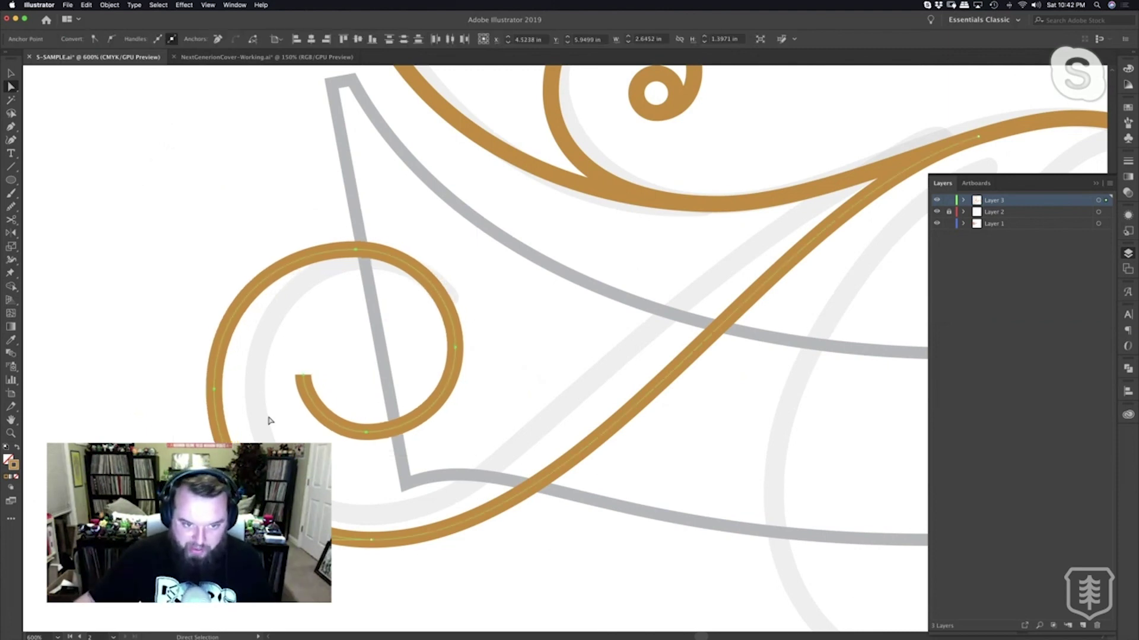
left_click(570, 379)
Examine the traced flourishes in relation to the whole letter S and the sketched curves that are still untraced.
mouse_move(568, 353)
left_mouse_down()
mouse_move(560, 378)
mouse_move(571, 349)
left_mouse_up()
key("z")
left_click(571, 351, "alt")
left_click(571, 356, "alt")
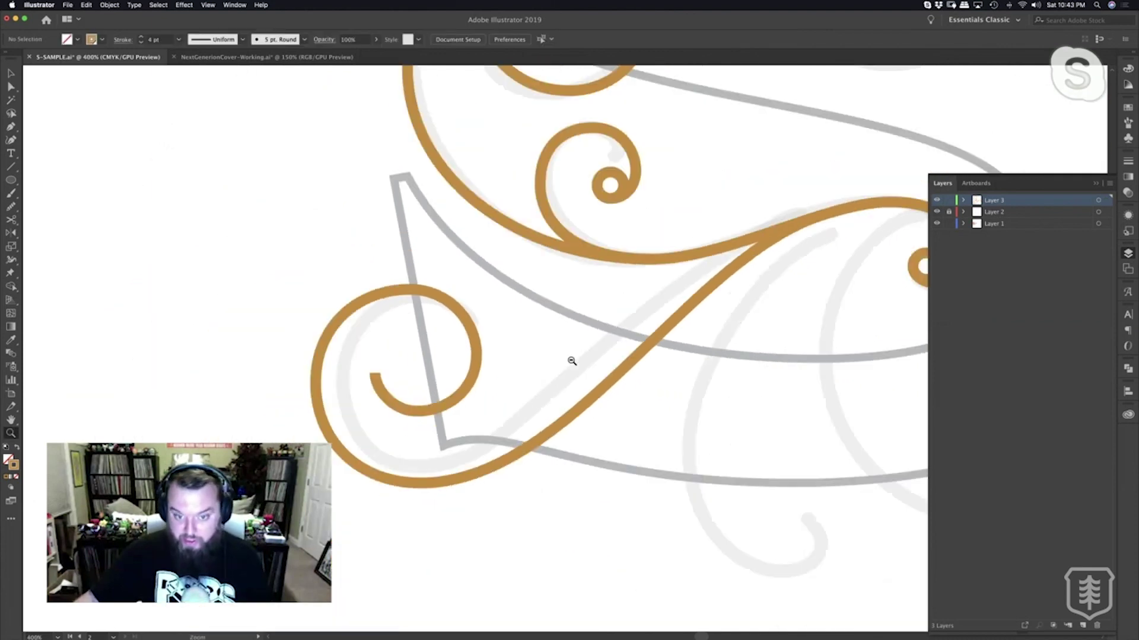
left_click(572, 361, "alt")
left_click(572, 361)
left_click_drag(572, 361, 550, 377)
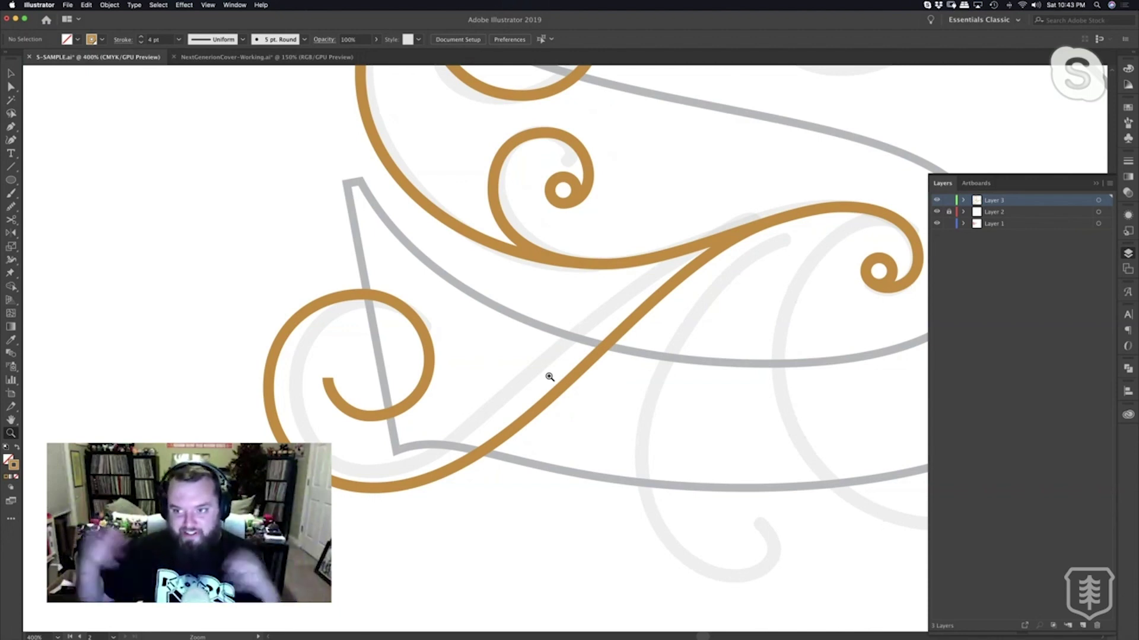
left_click_drag(547, 375, 536, 394)
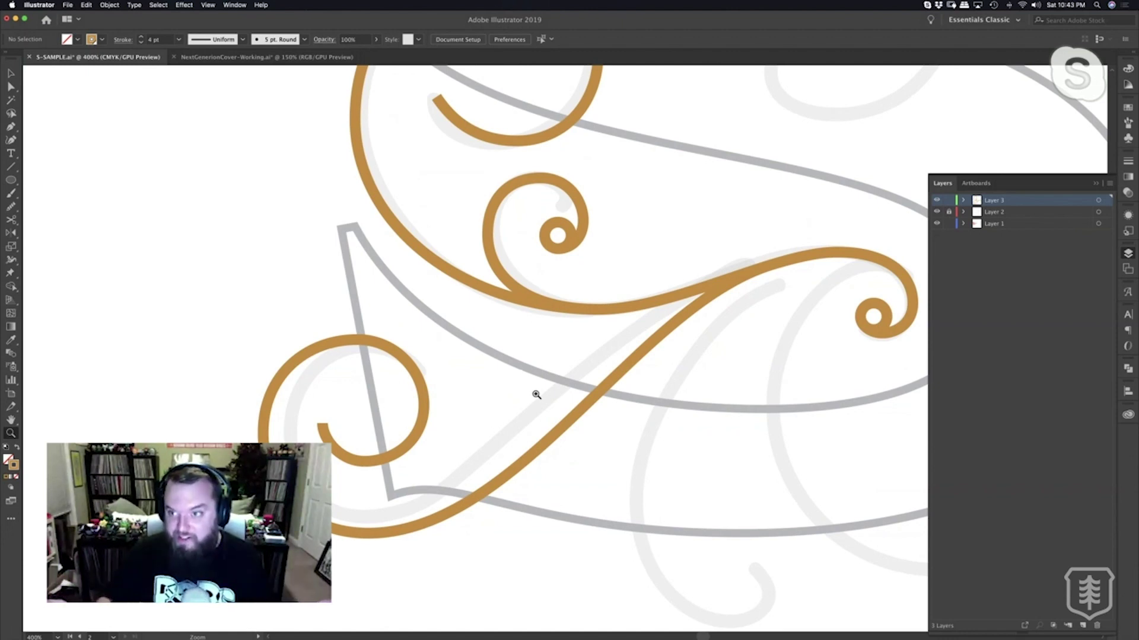
scroll(536, 394, "right", 5)
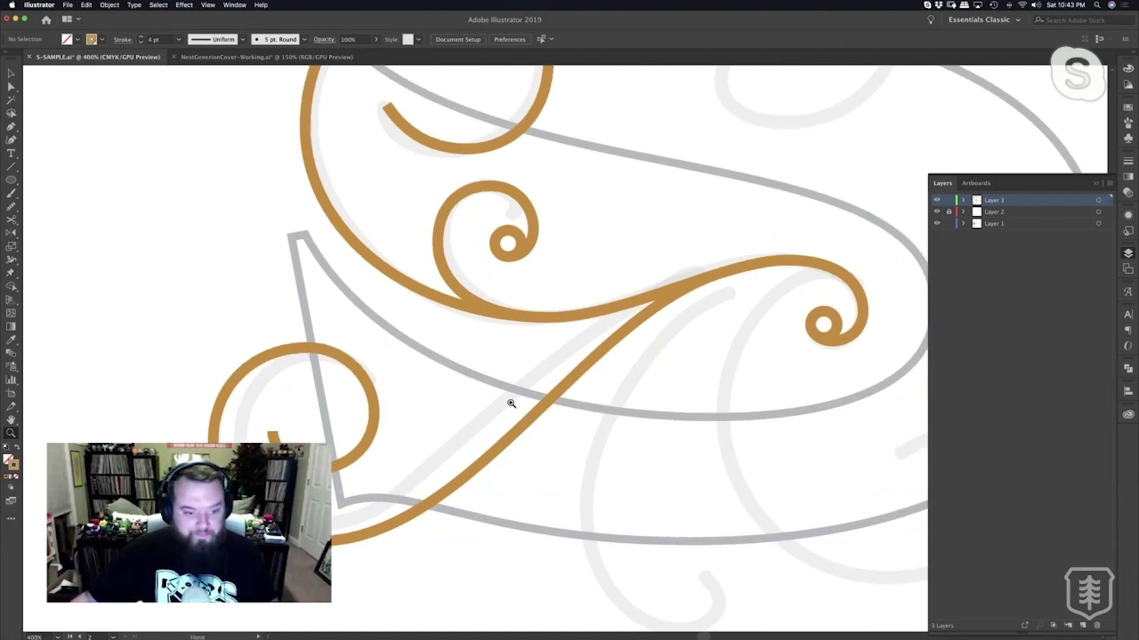
left_click(555, 377, "alt")
left_click(555, 376, "alt")
scroll(555, 359, "up", 4)
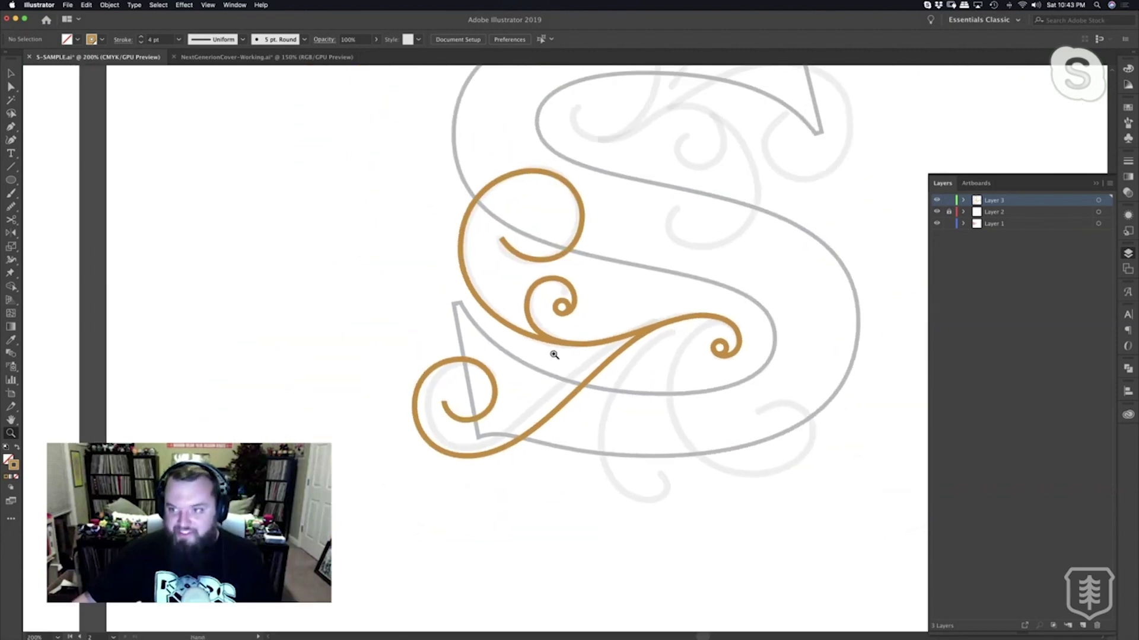
Copy the small ring from the middle spiral onto the open inner end of the lower-left spiral.
left_click(554, 355)
left_click(554, 355)
key("v")
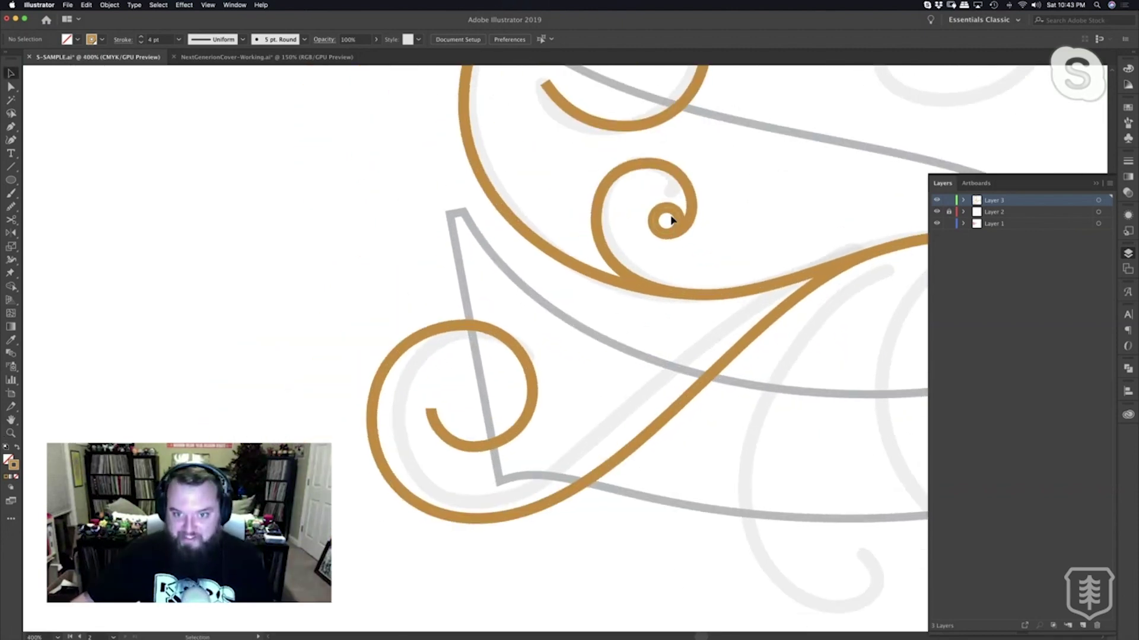
left_click_drag(676, 218, 453, 402)
left_click(483, 382)
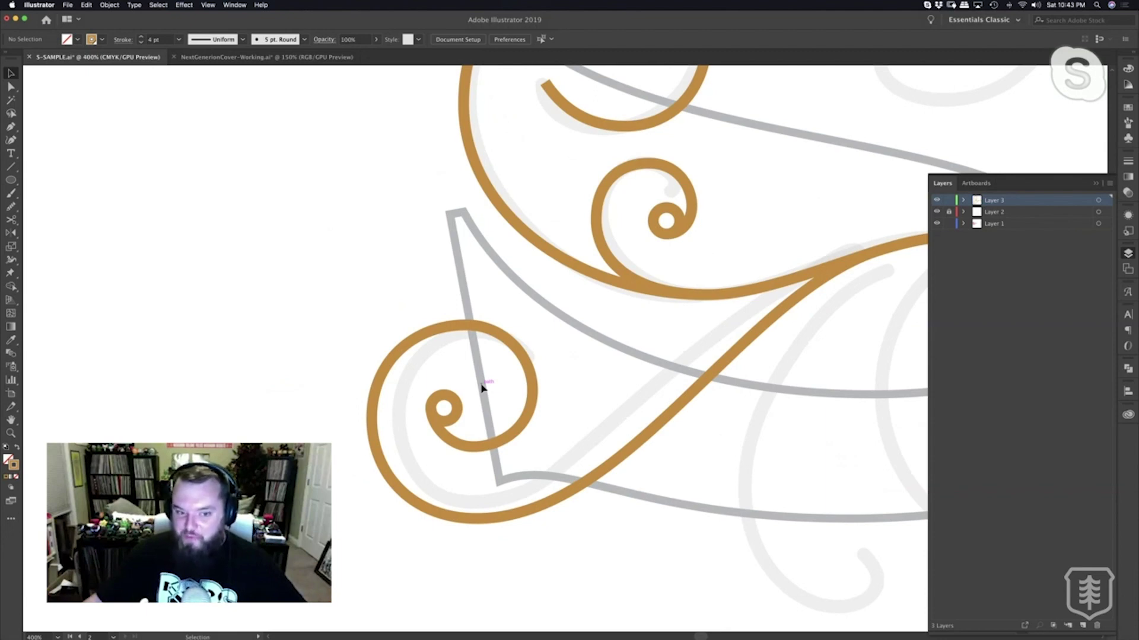
Place another copy of the ring at the inner end of the large upper spiral.
left_click_drag(650, 353, 524, 441)
left_click_drag(332, 487, 453, 168)
scroll(447, 189, "up", 2)
Review how the ringed spirals flow together and inspect the sketched curves still untraced below the right-hand spiral.
key("z")
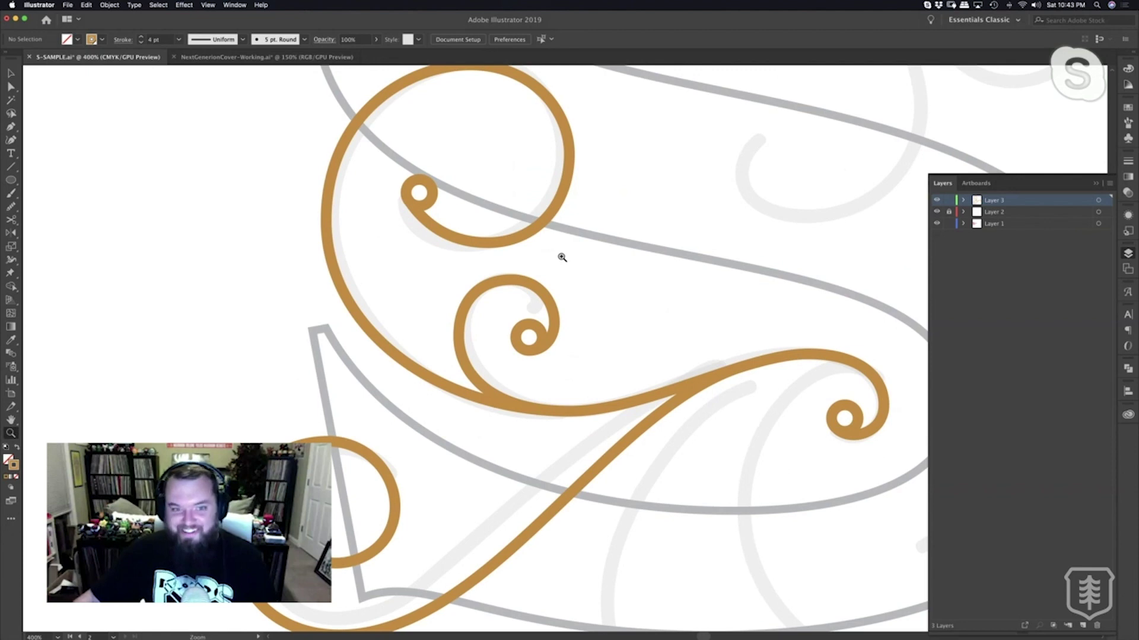
left_click(560, 257)
left_click_drag(561, 260, 571, 299)
left_click_drag(614, 341, 568, 233)
left_click_drag(624, 294, 448, 161)
left_click(660, 405, "alt")
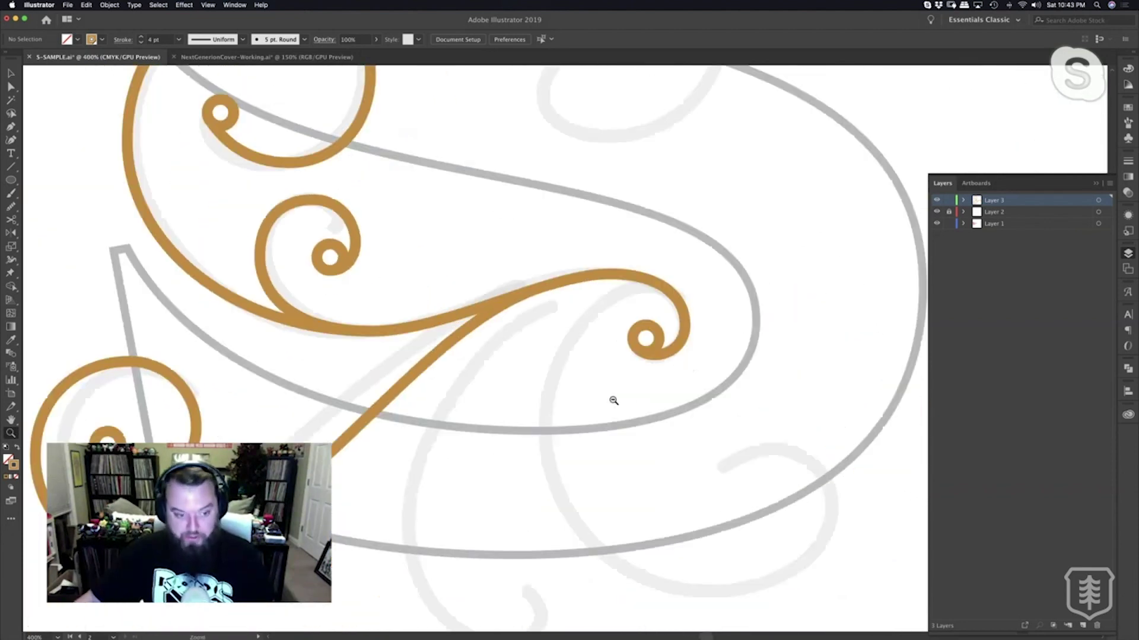
left_click(517, 377, "alt")
left_click_drag(534, 392, 528, 400)
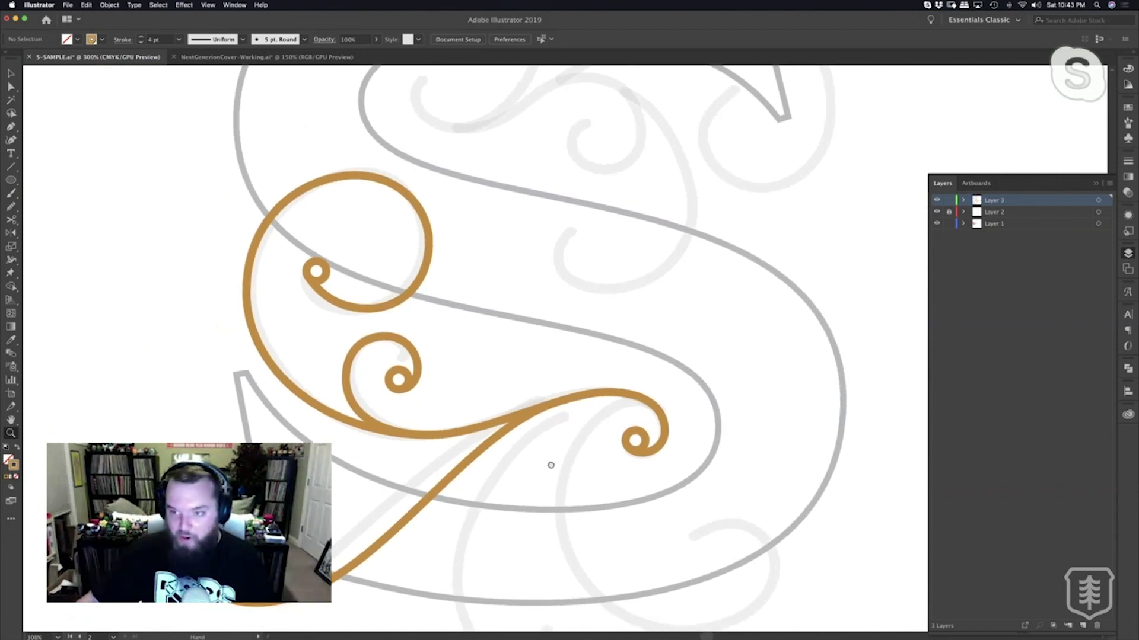
left_click_drag(557, 462, 584, 491)
left_click_drag(611, 428, 563, 235)
Draw a Pen tool curve from the crest of the main flourish down the middle sketch line to its small hooked end.
key("p")
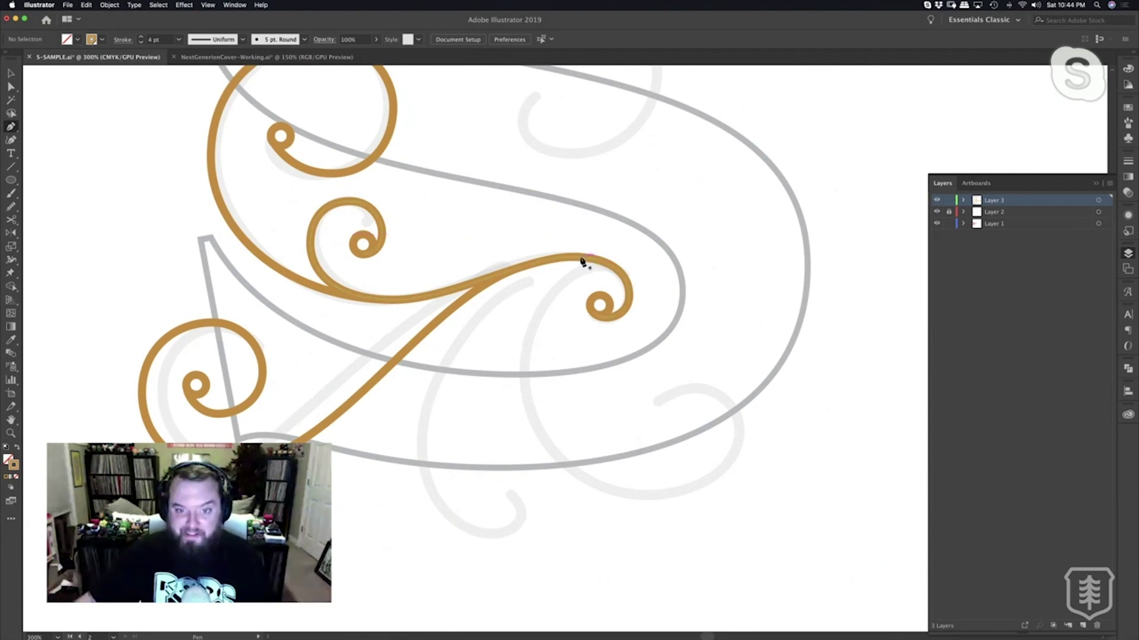
left_click(524, 261)
left_click_drag(420, 432, 418, 501)
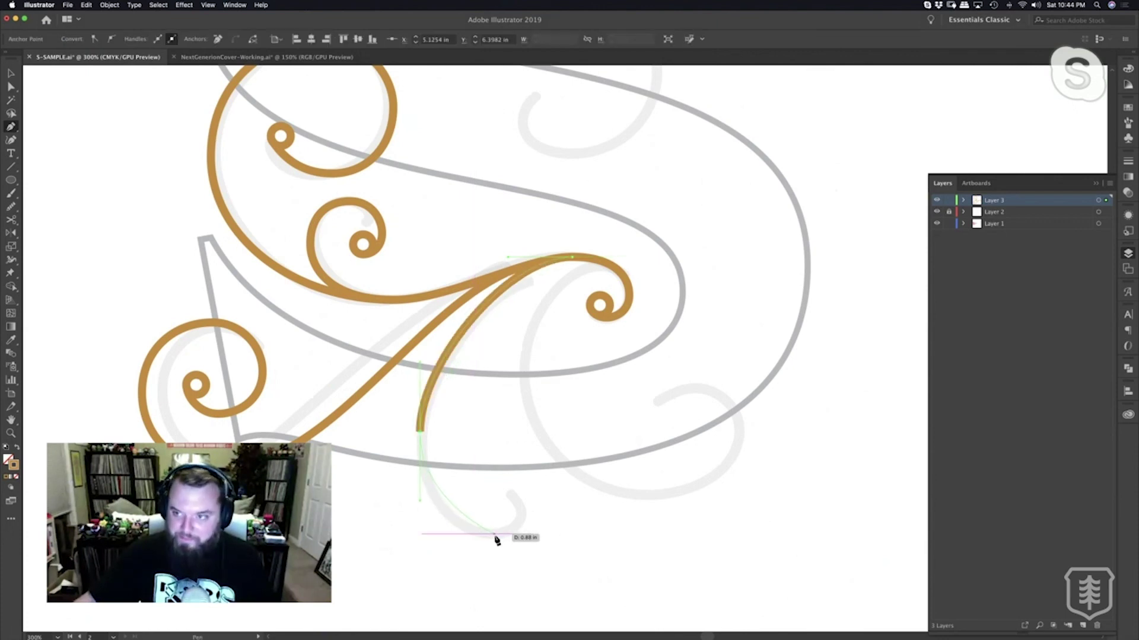
left_click_drag(494, 533, 497, 489)
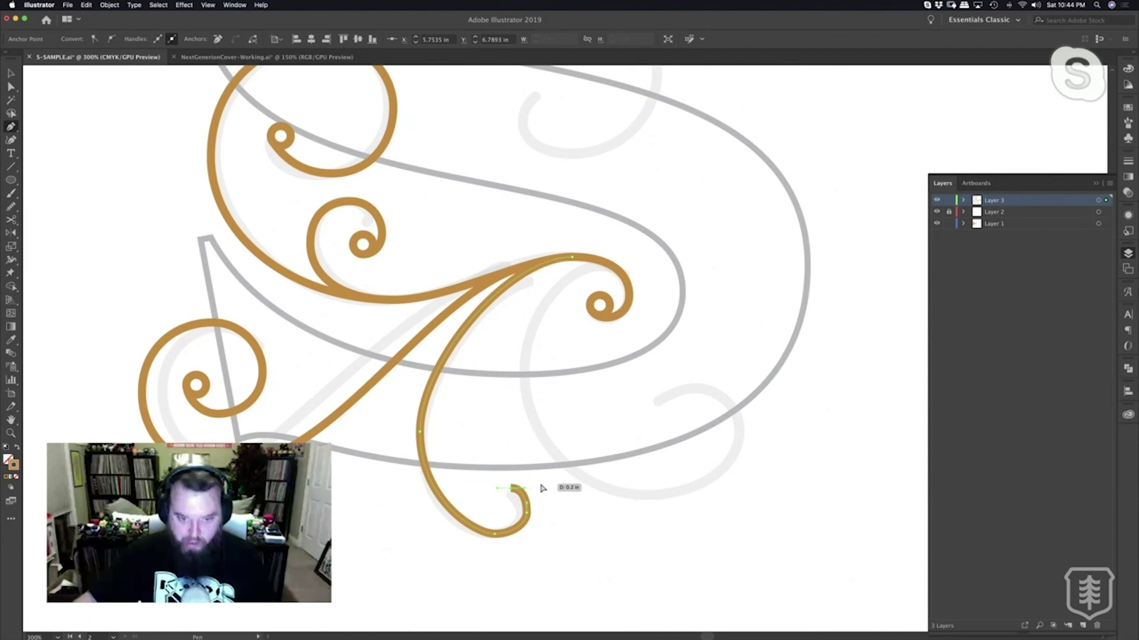
key("a")
left_click(540, 488)
Smooth the new curve by lengthening the left-side anchor's upper handle and the bottom anchor's left handle.
key("z")
left_click(545, 391)
key("a")
left_click(432, 396)
left_click_drag(431, 313, 431, 271)
left_click(529, 317)
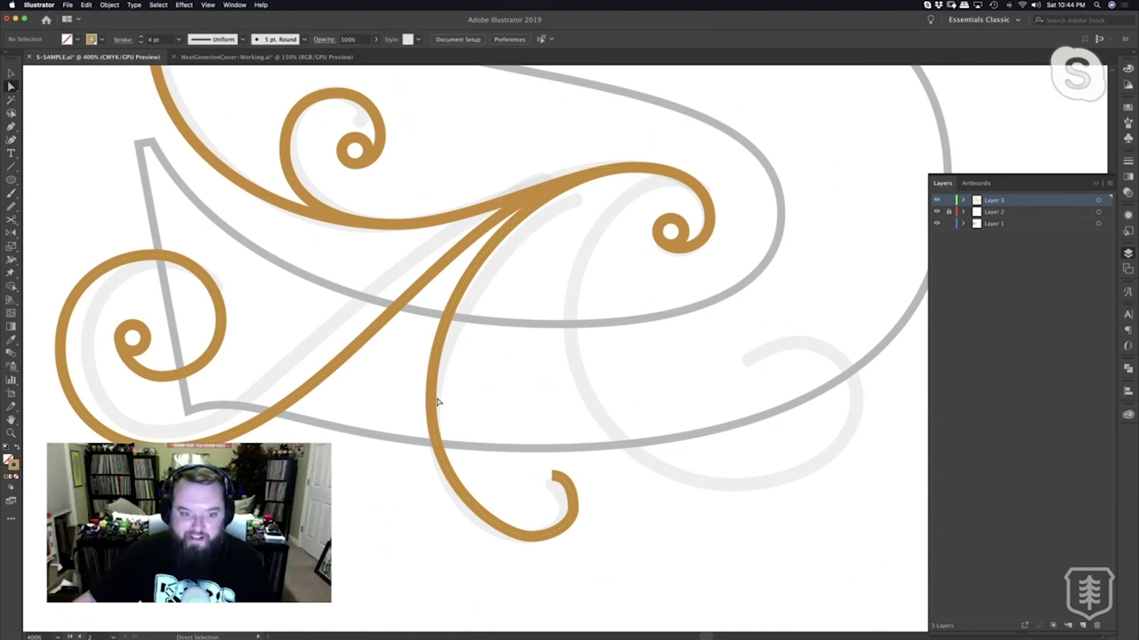
left_click_drag(433, 401, 425, 403)
key("super+z")
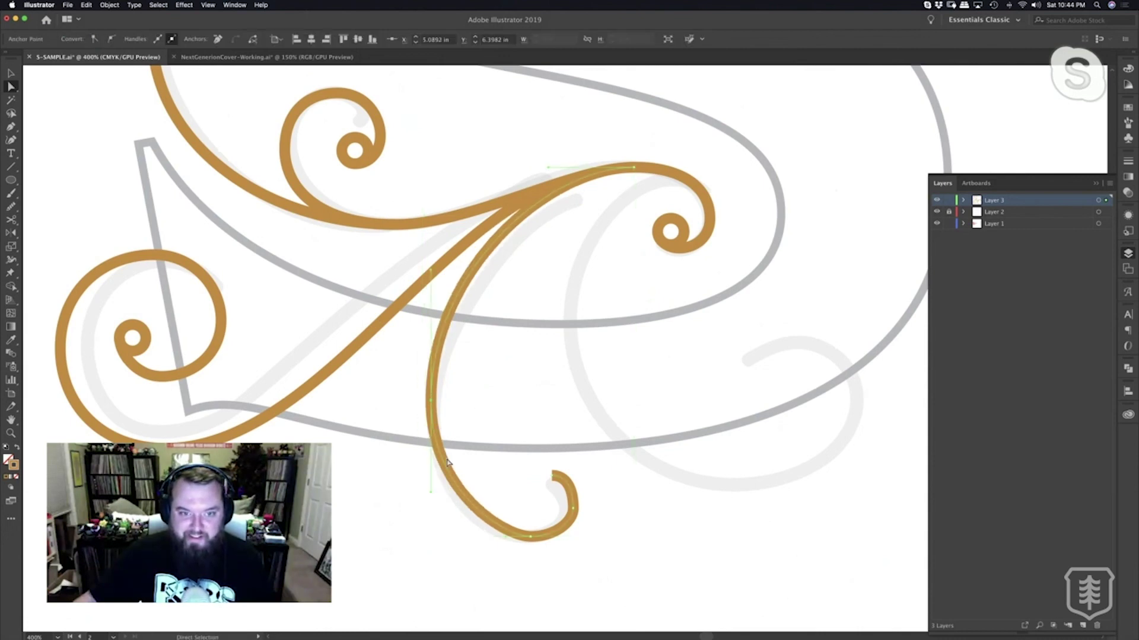
left_click_drag(505, 541, 484, 538)
left_click(604, 541)
Lengthen the lower handle of the hook's right-side anchor and shift its end anchor slightly up and to the left.
key("z")
left_click(577, 435)
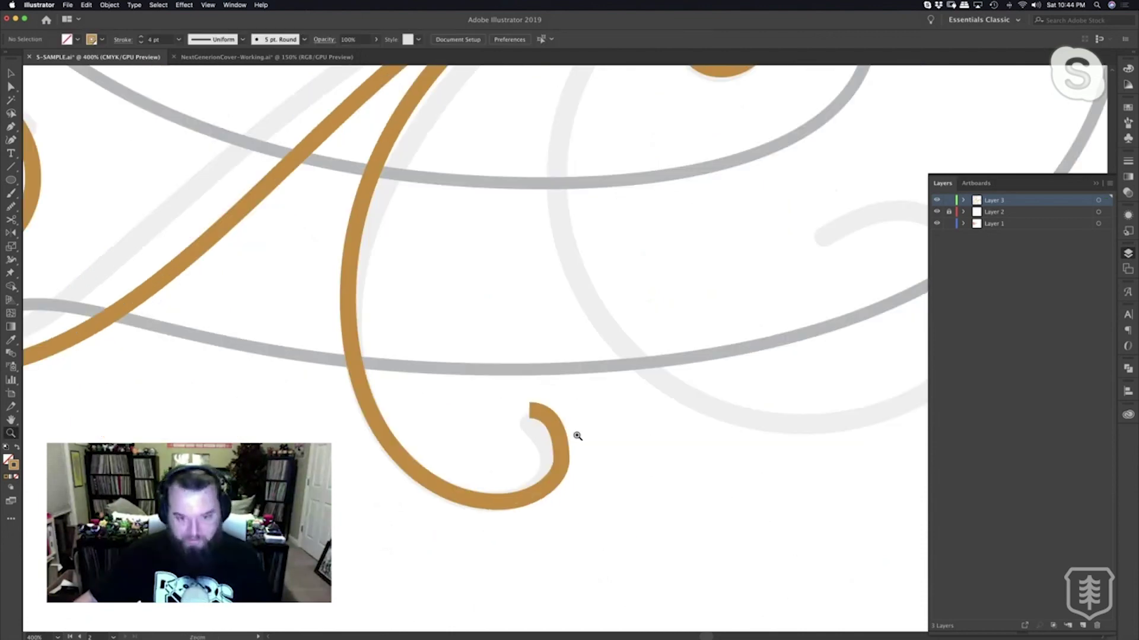
left_click(576, 435)
key("a")
left_click(565, 430)
mouse_move(566, 433)
left_mouse_down()
mouse_move(574, 427)
mouse_move(568, 456)
left_mouse_up()
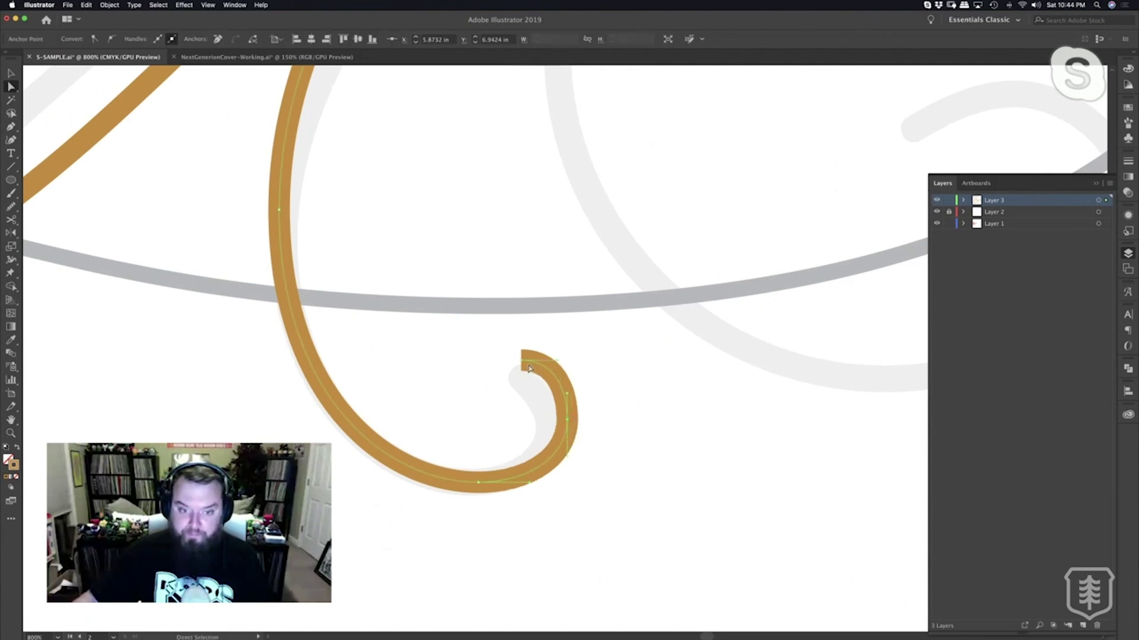
left_click_drag(524, 365, 512, 356)
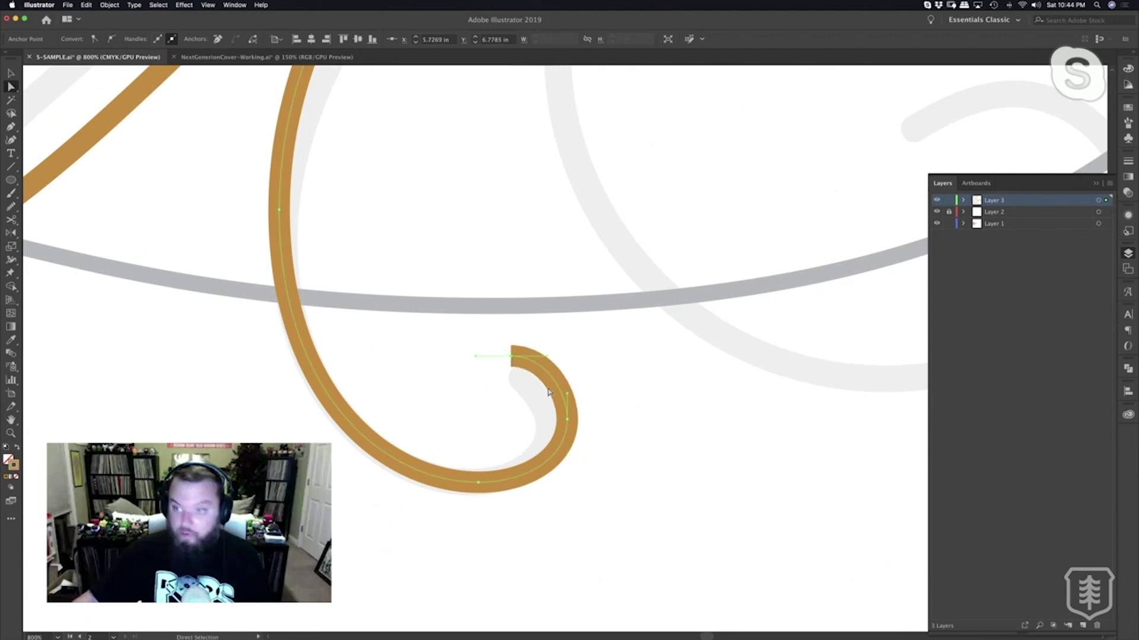
left_click(580, 393)
Copy the ring from the right-hand spiral onto the inner end of the lower middle hook.
key("z")
left_click(556, 362, "alt")
left_click(556, 362, "alt")
left_click_drag(528, 424, 557, 390)
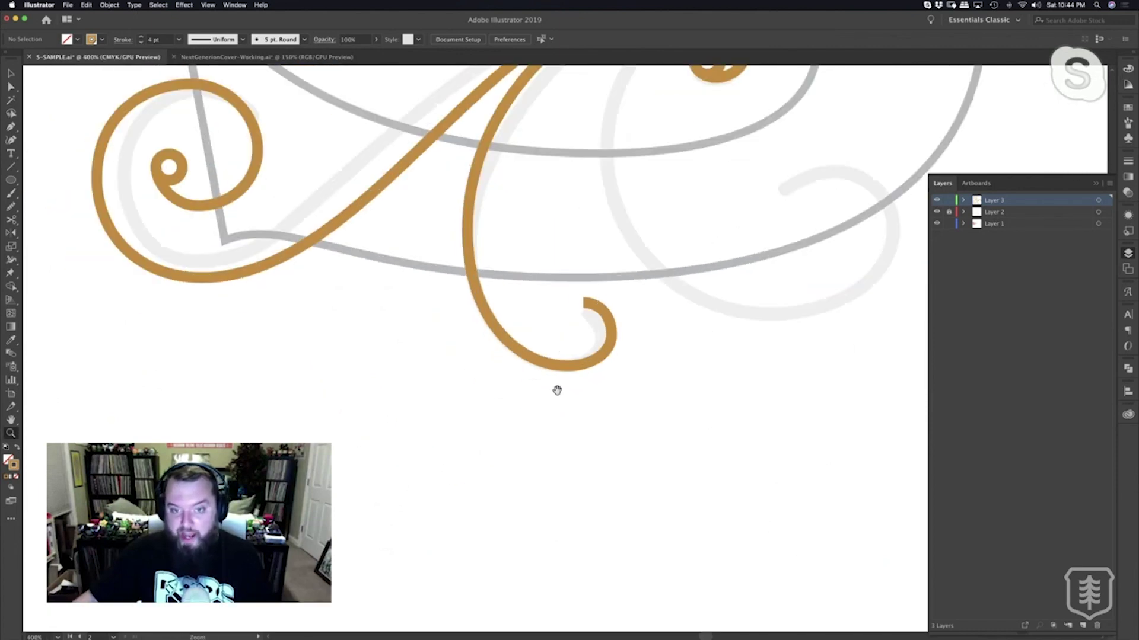
scroll(557, 390, "up", 5)
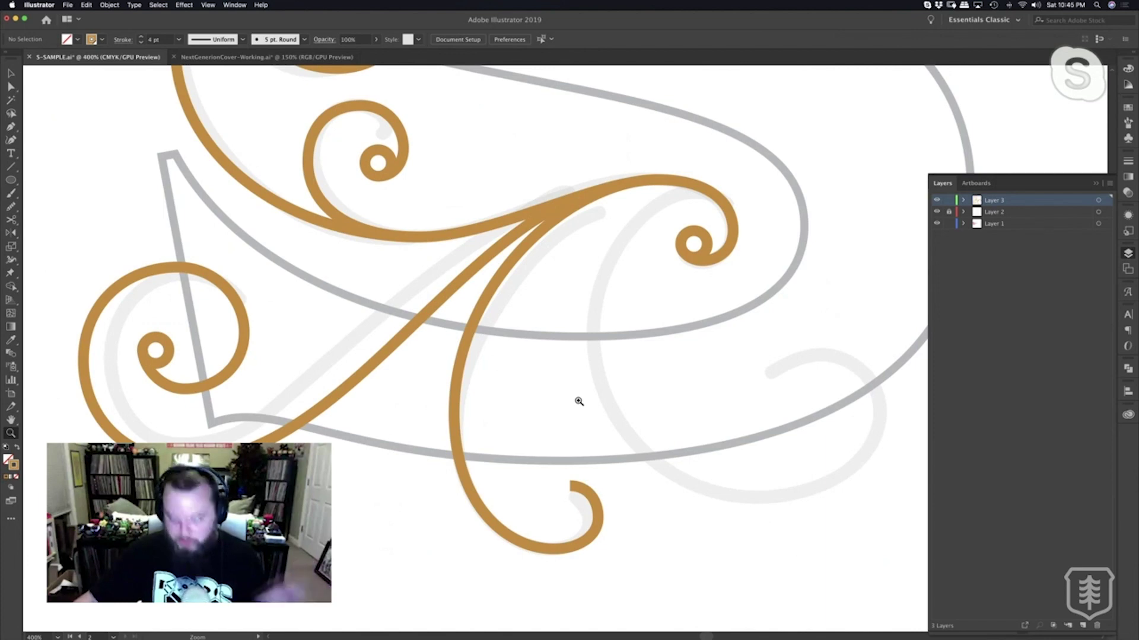
key("v")
left_click_drag(703, 240, 578, 494)
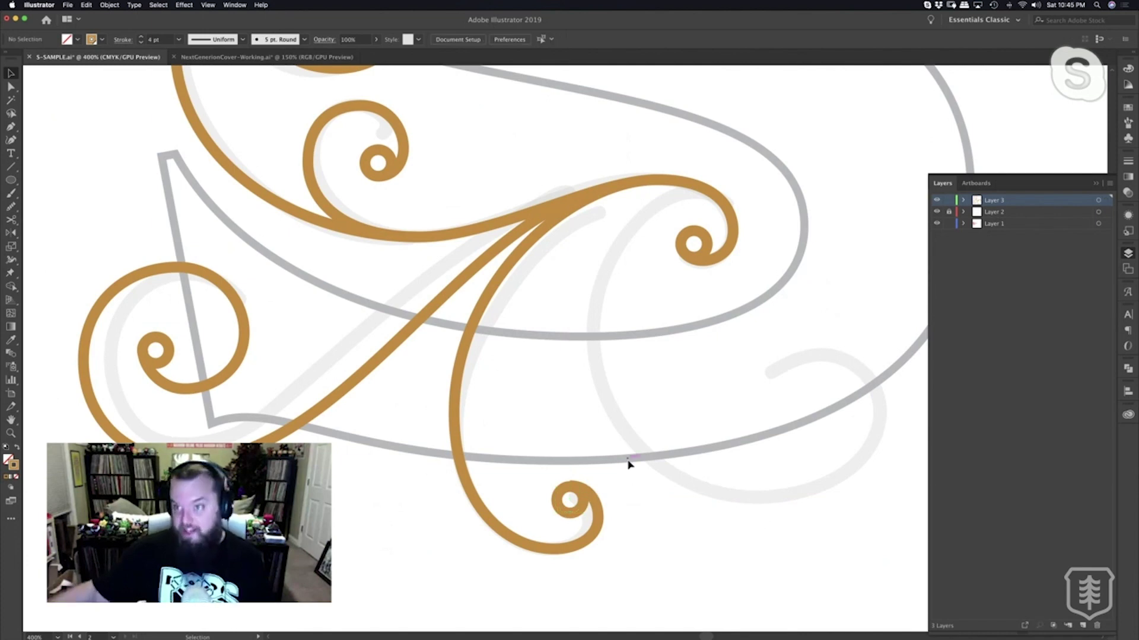
Examine the traced flourishes and the untraced sketch curve below the right-hand spiral.
left_click_drag(640, 424, 622, 484)
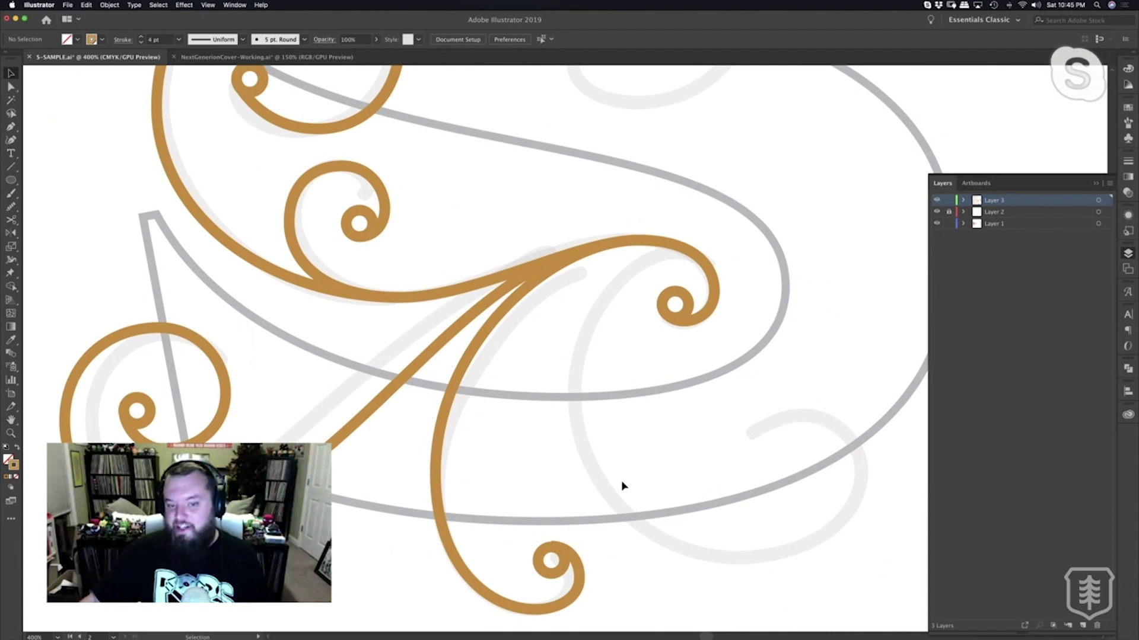
left_click_drag(644, 423, 631, 371)
left_click(631, 370, "alt+super")
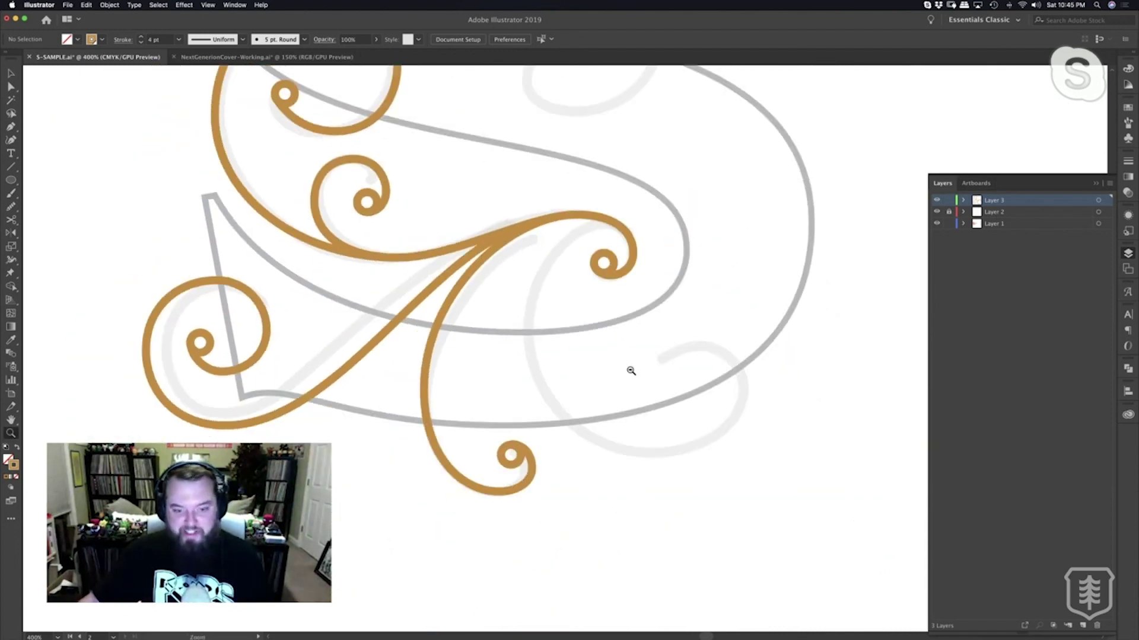
left_click(631, 370, "alt+super")
left_click_drag(560, 310, 552, 467)
left_click(577, 412, "super")
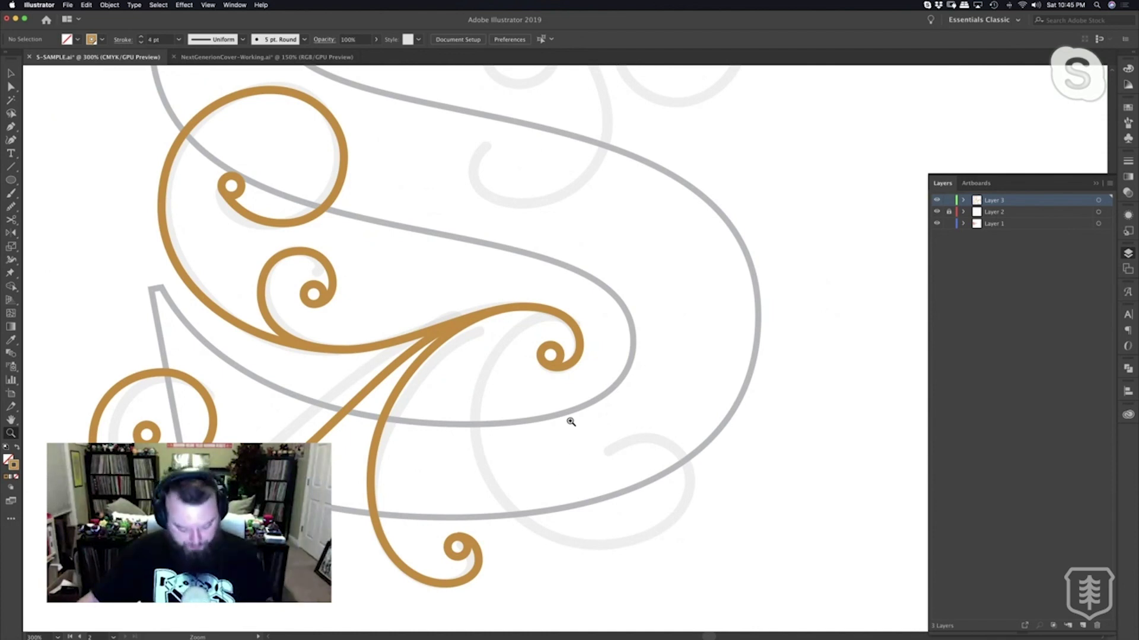
left_click(562, 377)
left_click_drag(456, 369, 574, 405)
Trace the lower-right flourish with the Pen tool, from the right-hand spiral's crest around the large bend to its curled end.
key("p")
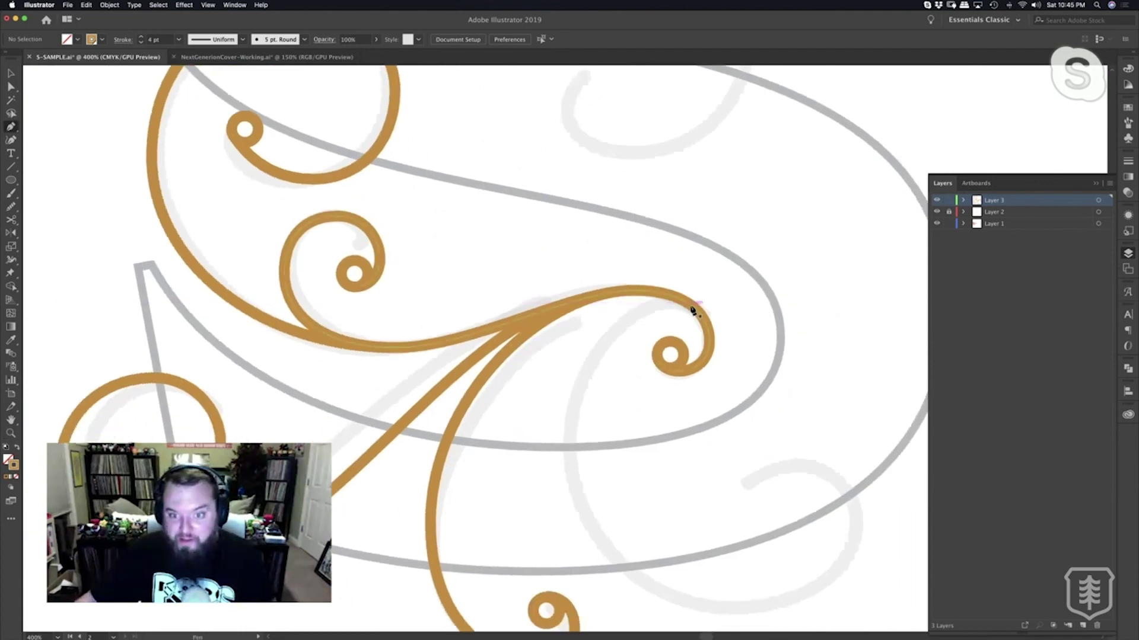
left_click_drag(681, 304, 657, 301)
left_click_drag(578, 423, 570, 439)
left_click_drag(574, 525, 514, 418)
key("space")
left_click_drag(683, 502, 798, 500)
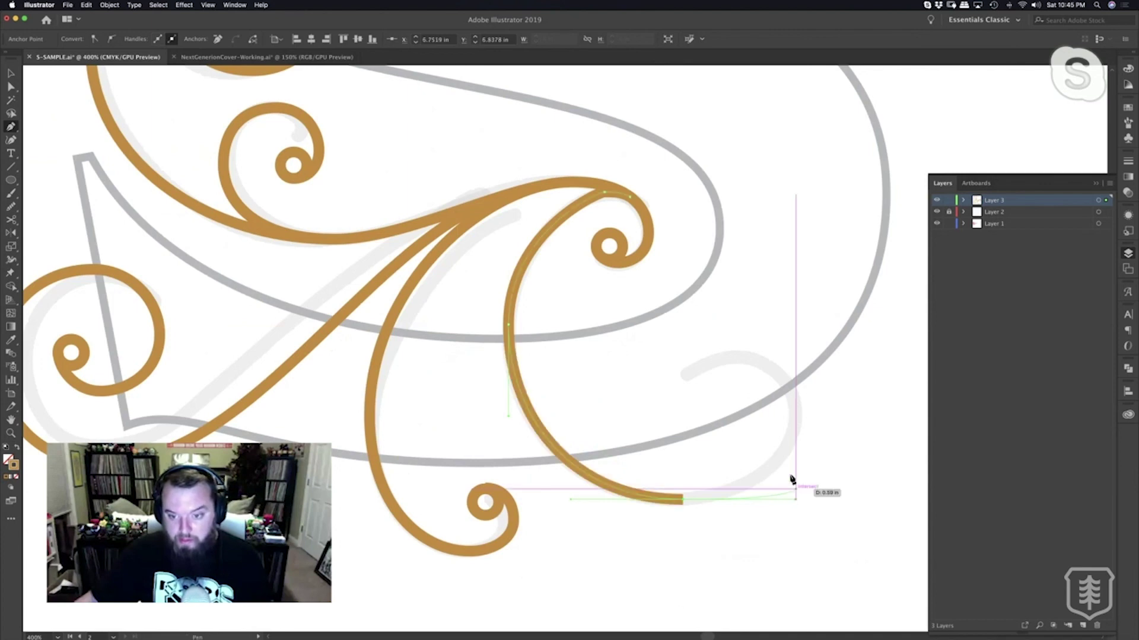
left_click_drag(796, 408, 735, 347)
left_click_drag(734, 342, 796, 372)
Rebalance the lower-right flourish's right-side and bottom handles and shift both anchors slightly to round out its lower bend.
key("a")
left_click(796, 409)
left_click_drag(800, 418, 798, 449)
left_click_drag(796, 504, 771, 505)
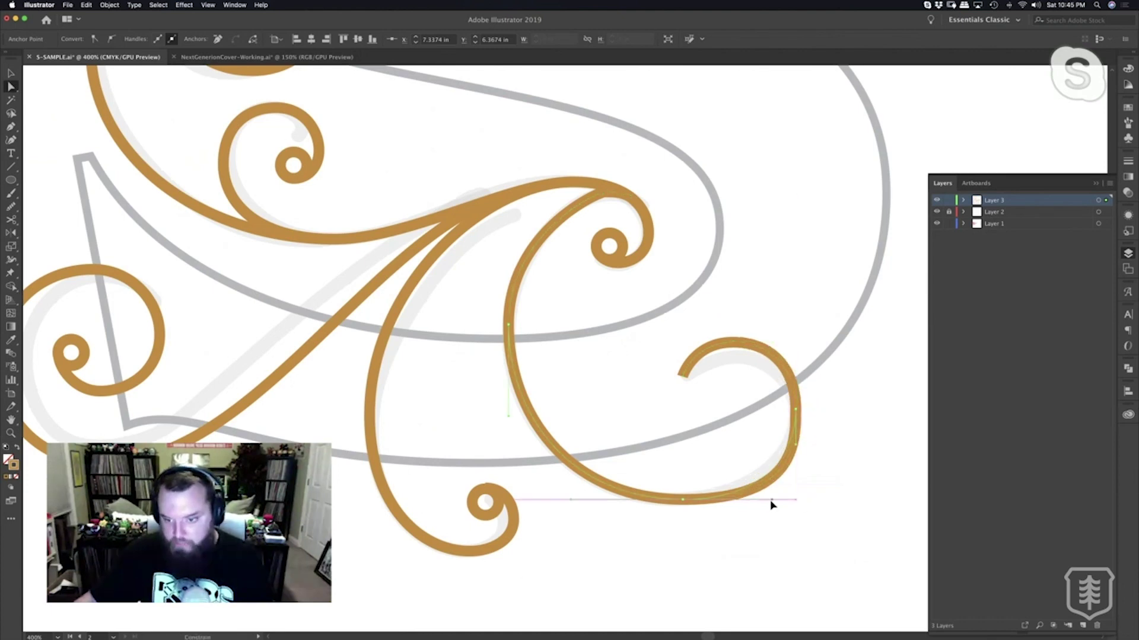
left_click_drag(797, 408, 801, 376)
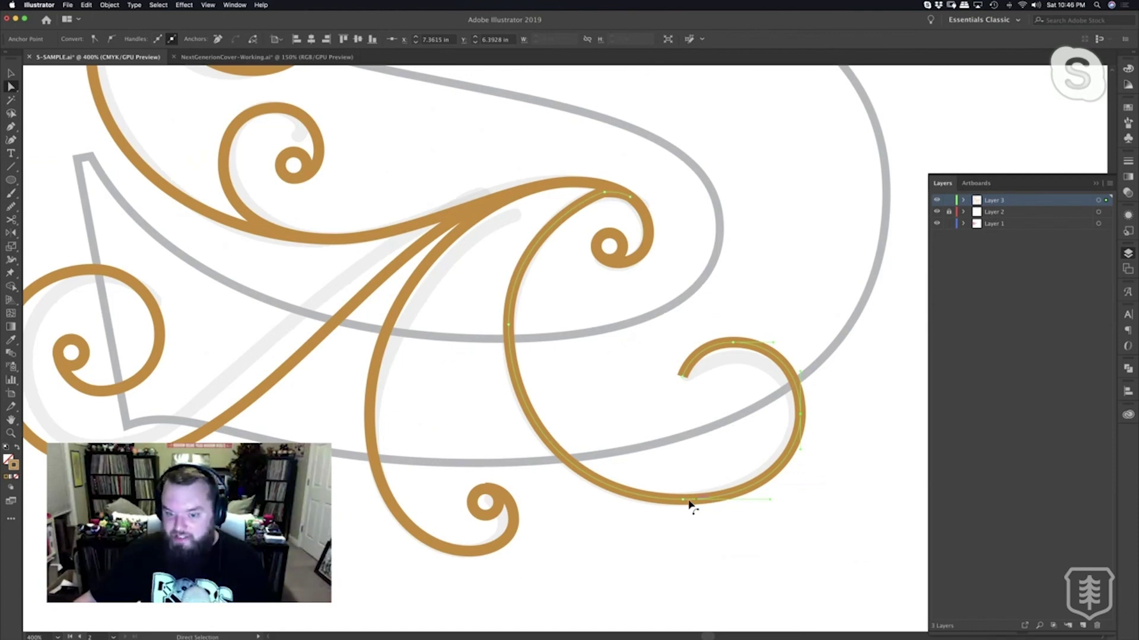
left_click_drag(683, 502, 679, 494)
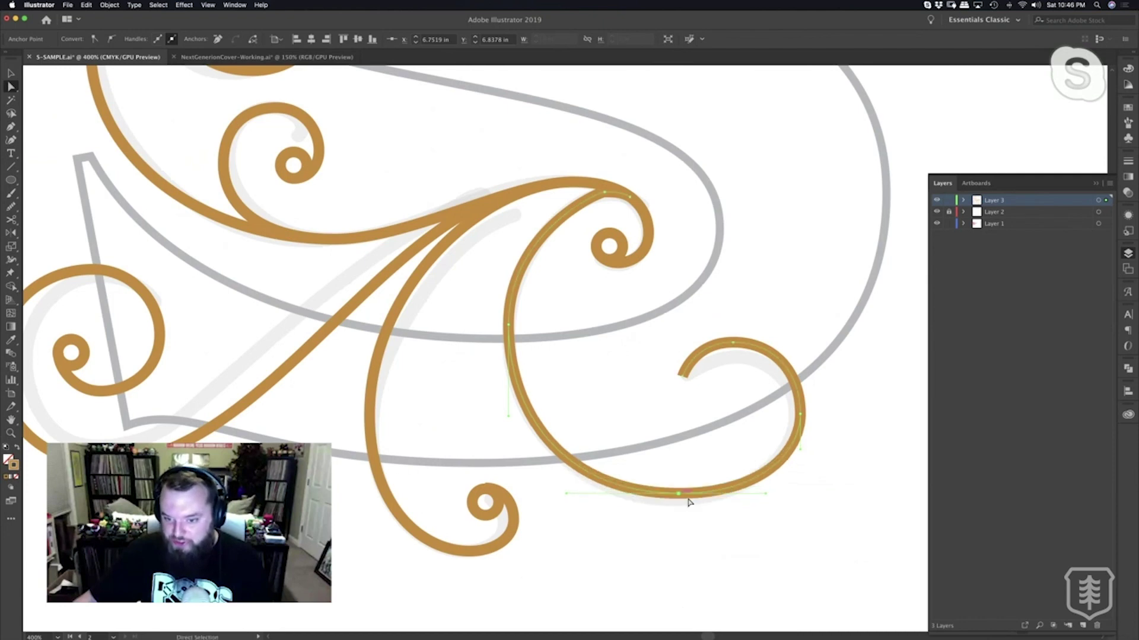
left_click(813, 475)
Review the lower-right flourish's shape in relation to the whole lower half of the letter S.
scroll(800, 475, "up", 2)
key("z")
left_click(692, 393, "alt")
left_click(693, 392, "alt")
left_click_drag(616, 365, 752, 473)
key("v")
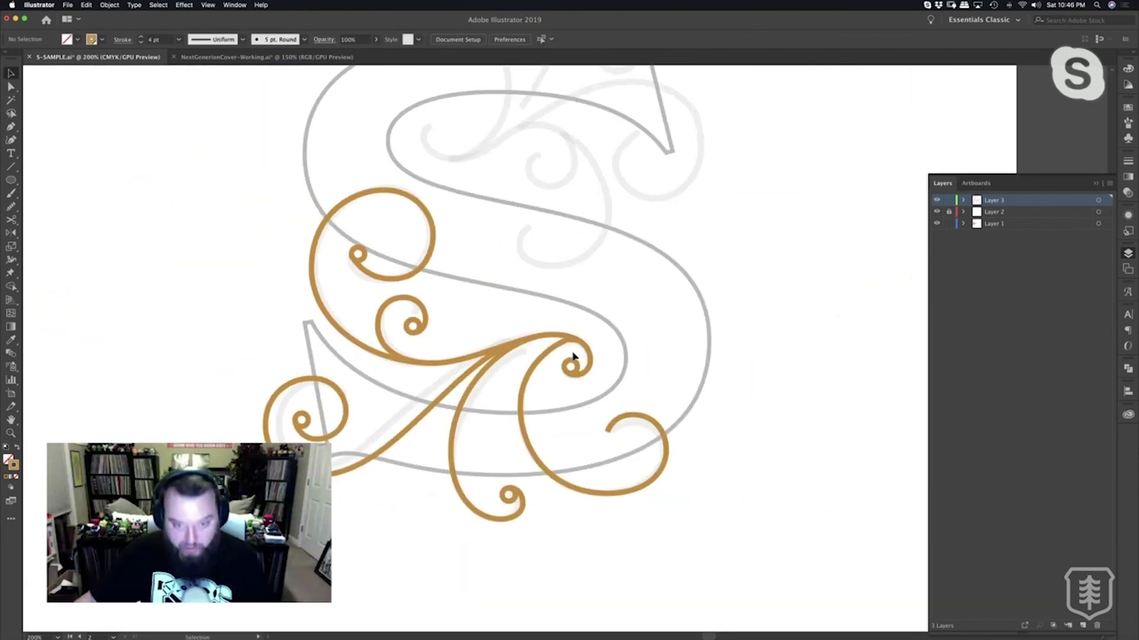
Lengthen the lower-right flourish's starting handle to the left where it branches off the main flourish.
key("z")
left_click(600, 400)
left_click(600, 402)
left_click_drag(537, 354, 668, 505)
key("a")
left_click(501, 388)
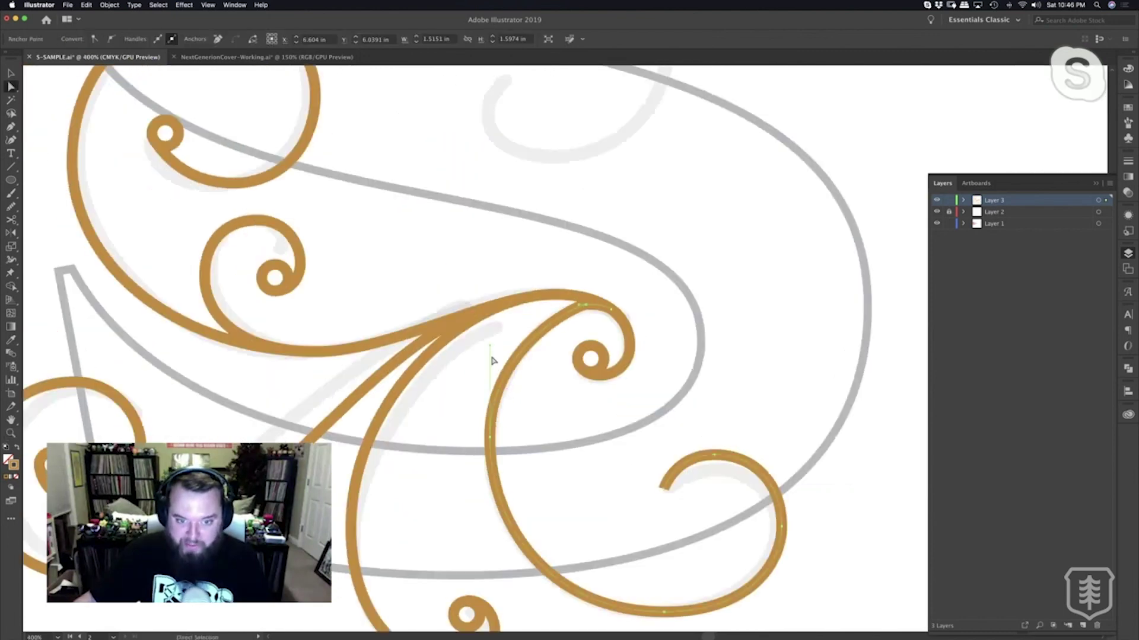
left_click_drag(579, 306, 550, 305)
left_click(598, 286)
Adjust the position of the ring at the end of the lower middle hook to line up with the stroke's tip.
key("z")
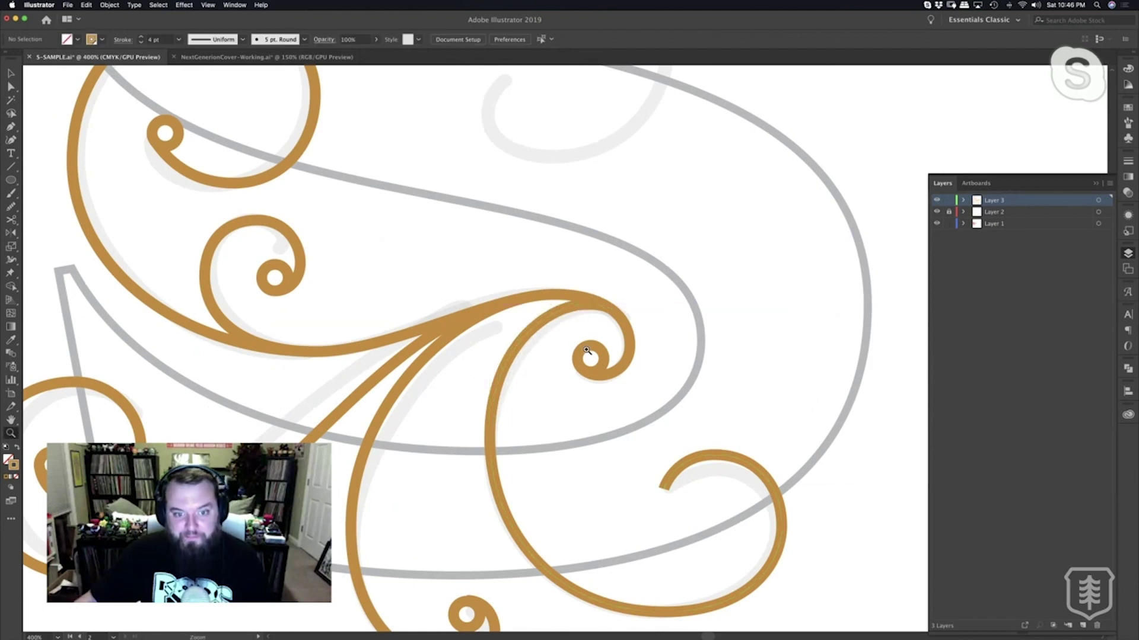
left_click(587, 351)
scroll(629, 285, "down", 4)
key("v")
key("z")
left_click(447, 504)
left_click(521, 407)
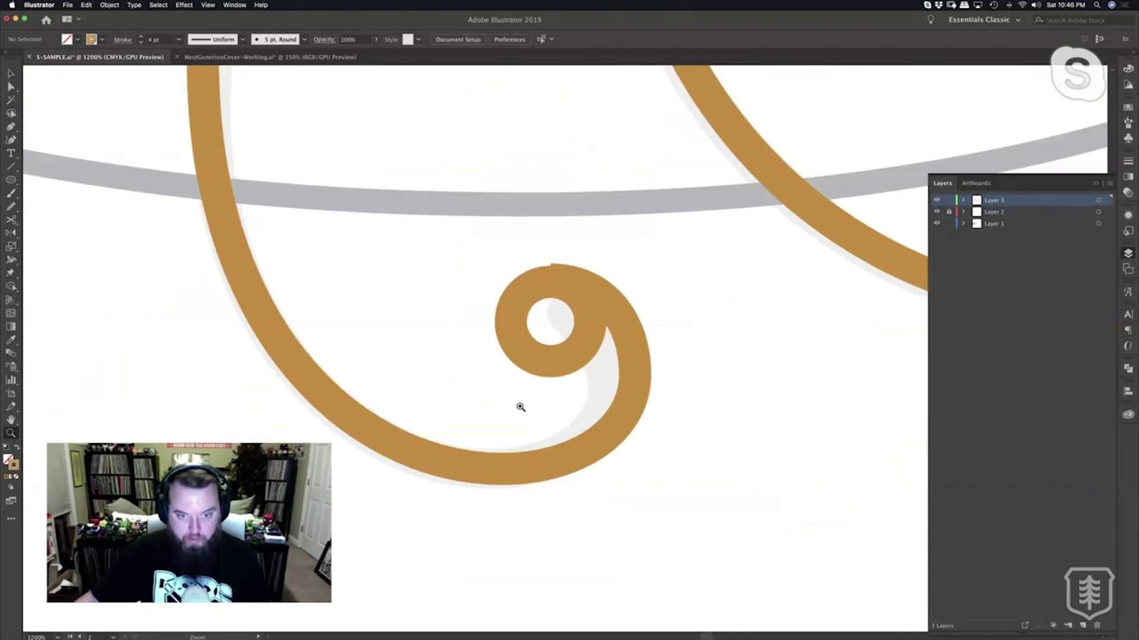
left_click_drag(521, 406, 517, 461)
key("v")
left_click(554, 401)
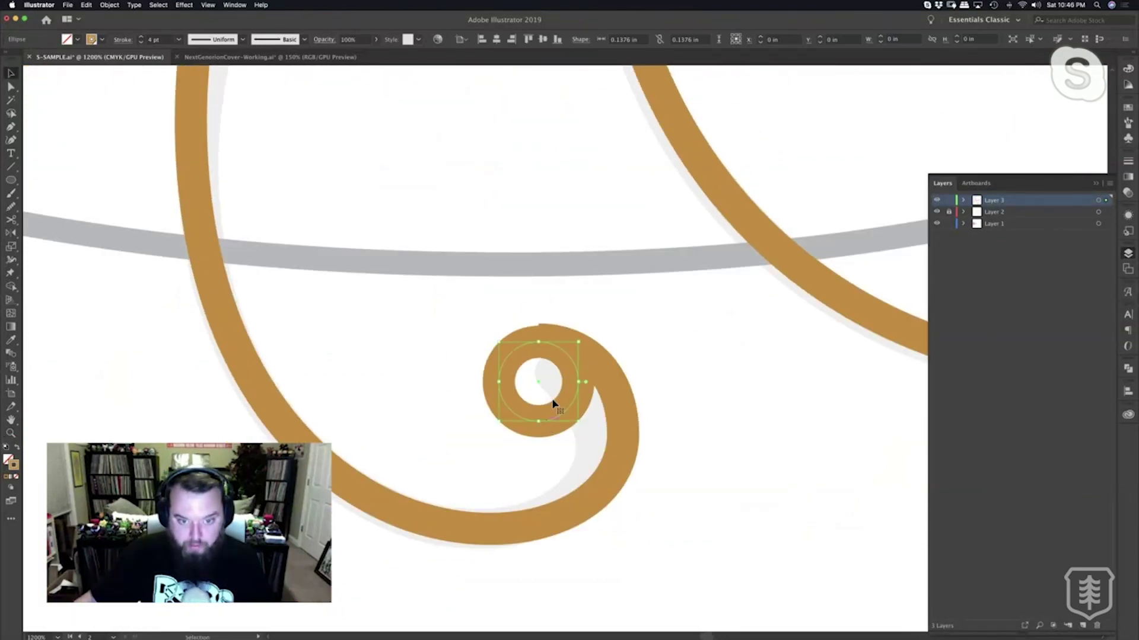
mouse_move(558, 353)
left_mouse_down()
mouse_move(553, 373)
mouse_move(552, 349)
left_mouse_up()
Move the hook's end anchor onto the top of the ring, and nudge the ring and end anchor together slightly upward.
key("a")
left_click(607, 375)
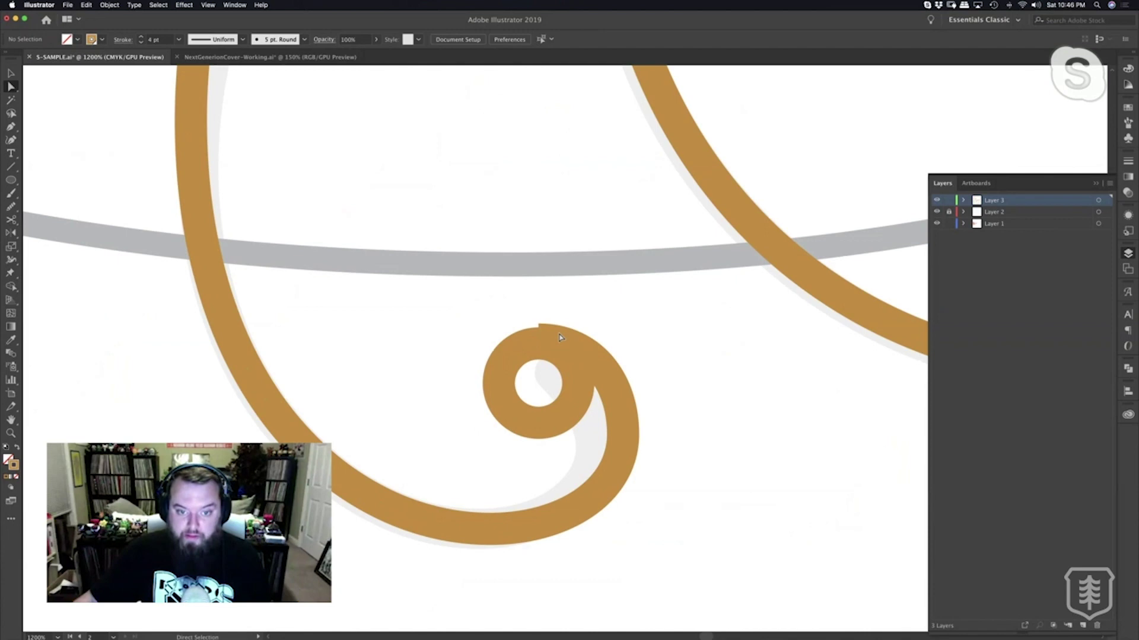
left_click_drag(555, 344, 538, 351)
left_click_drag(465, 313, 602, 449)
key("Up")
key("Up")
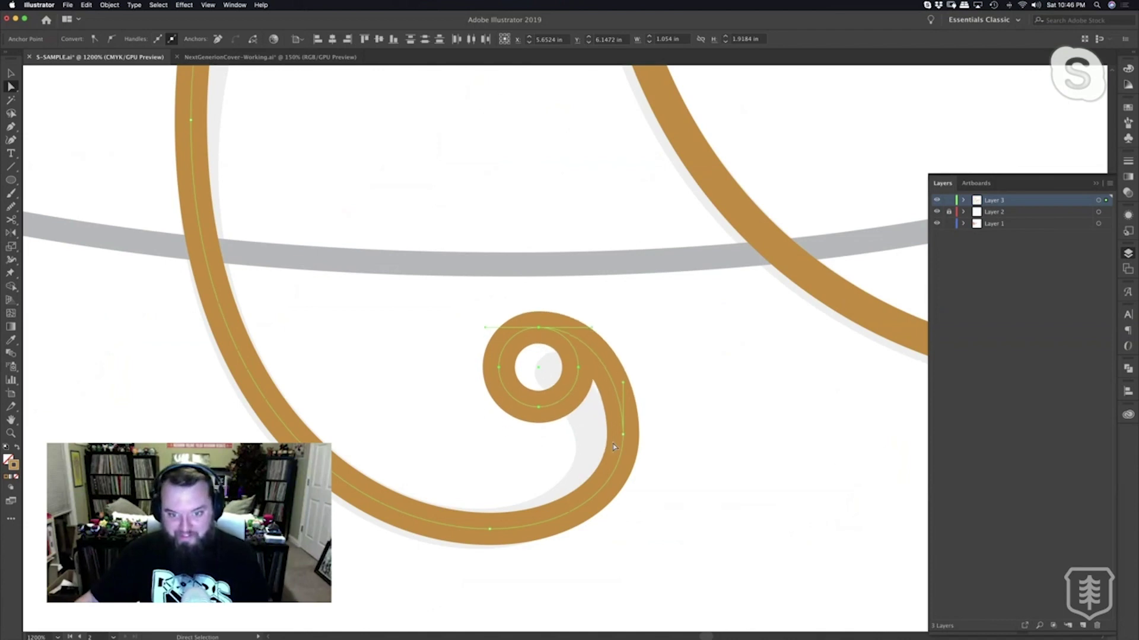
Move the lower middle hook's right-side anchor slightly upward to even out the curve into the ring.
left_click(623, 435)
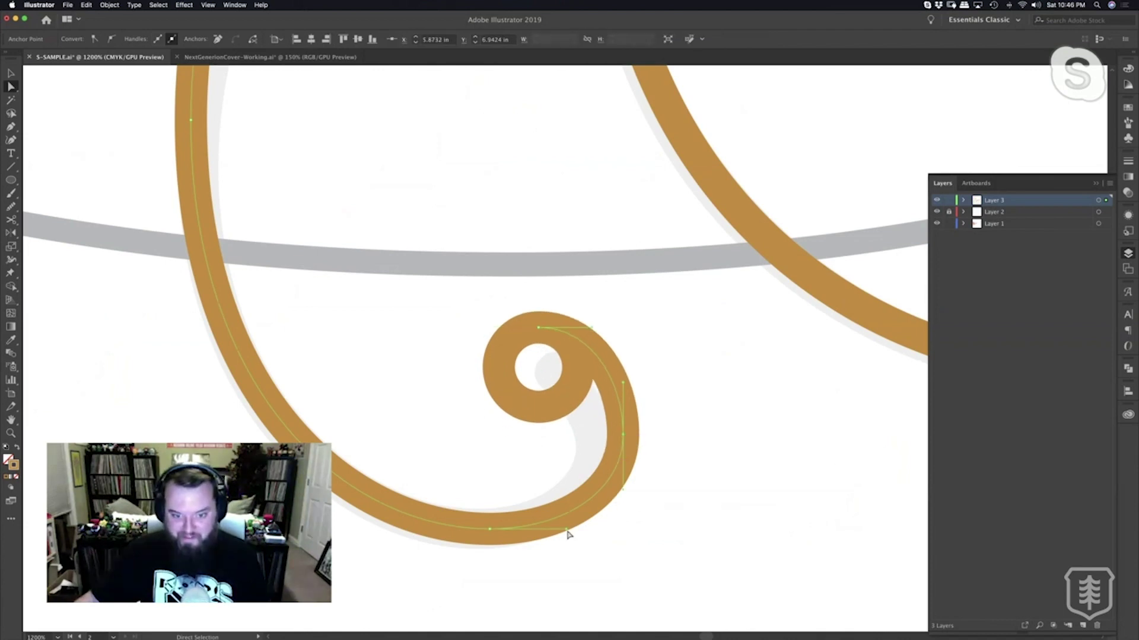
left_click(490, 531)
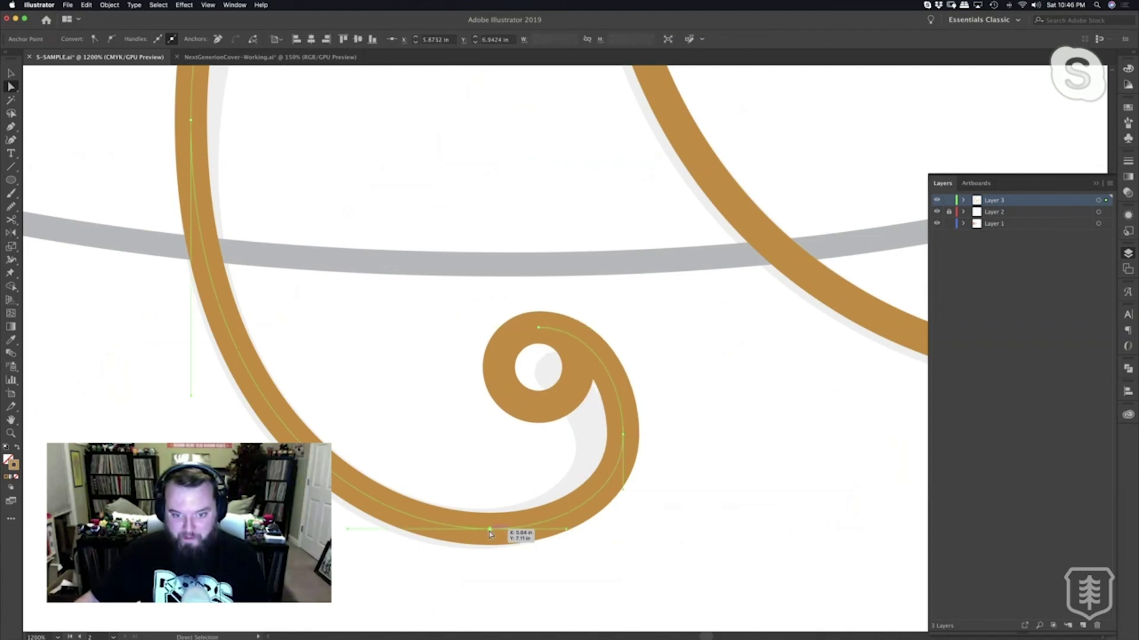
left_click_drag(624, 438, 627, 427)
left_click(638, 493)
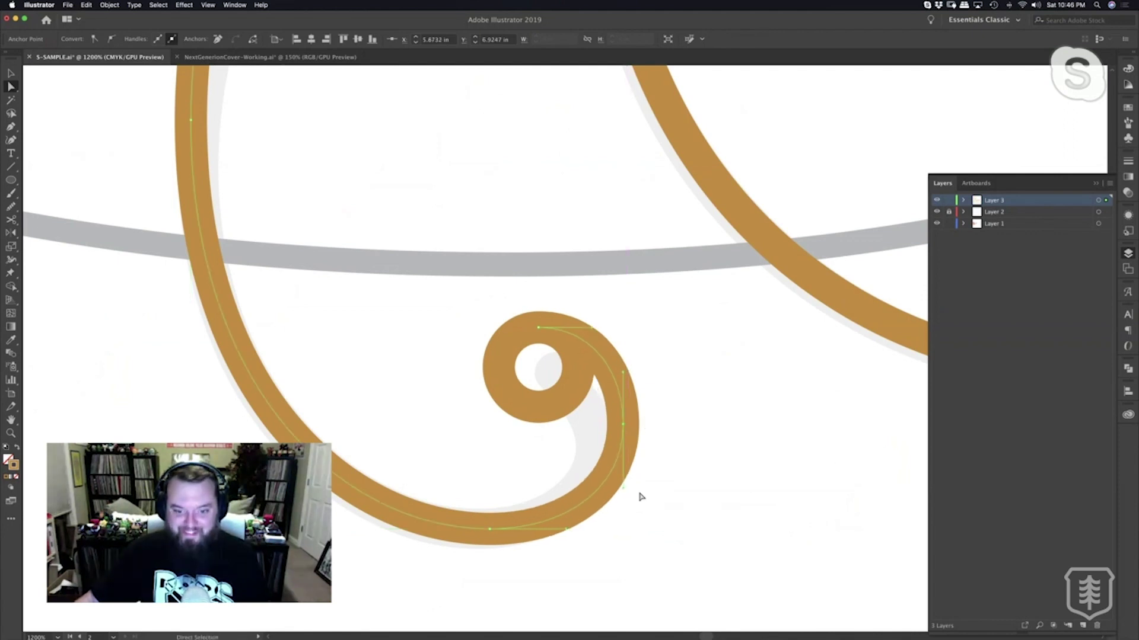
key("z")
left_click(551, 426, "alt")
left_click(551, 426, "alt")
left_click(567, 398, "alt")
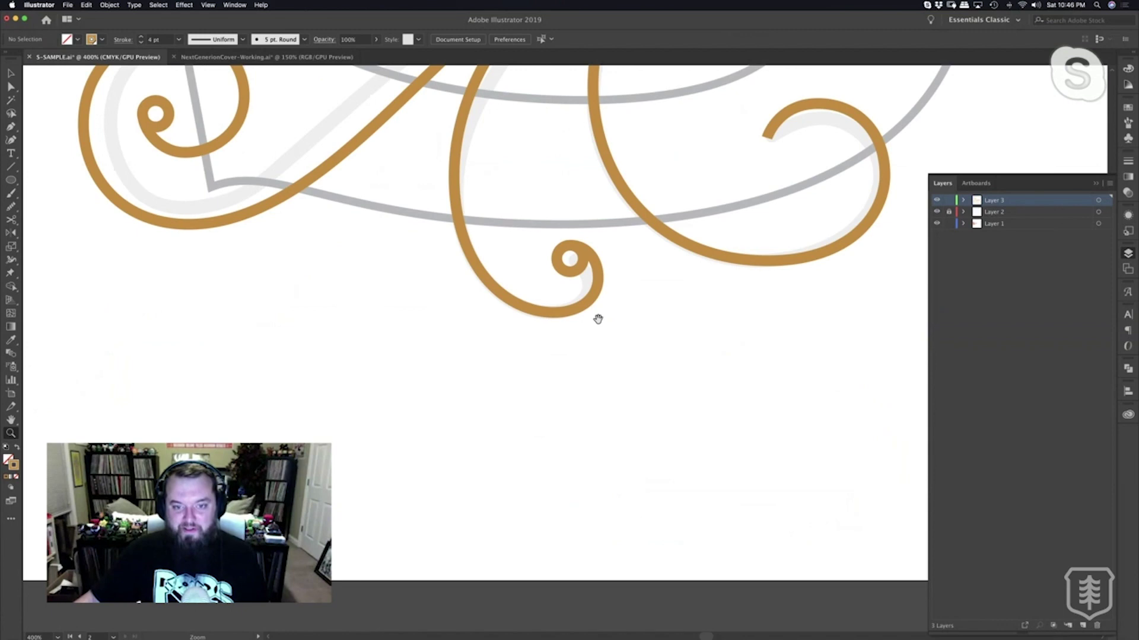
Copy the ring from the main flourish's right curl onto the open end of the lower-right flourish.
left_click_drag(639, 199, 557, 446)
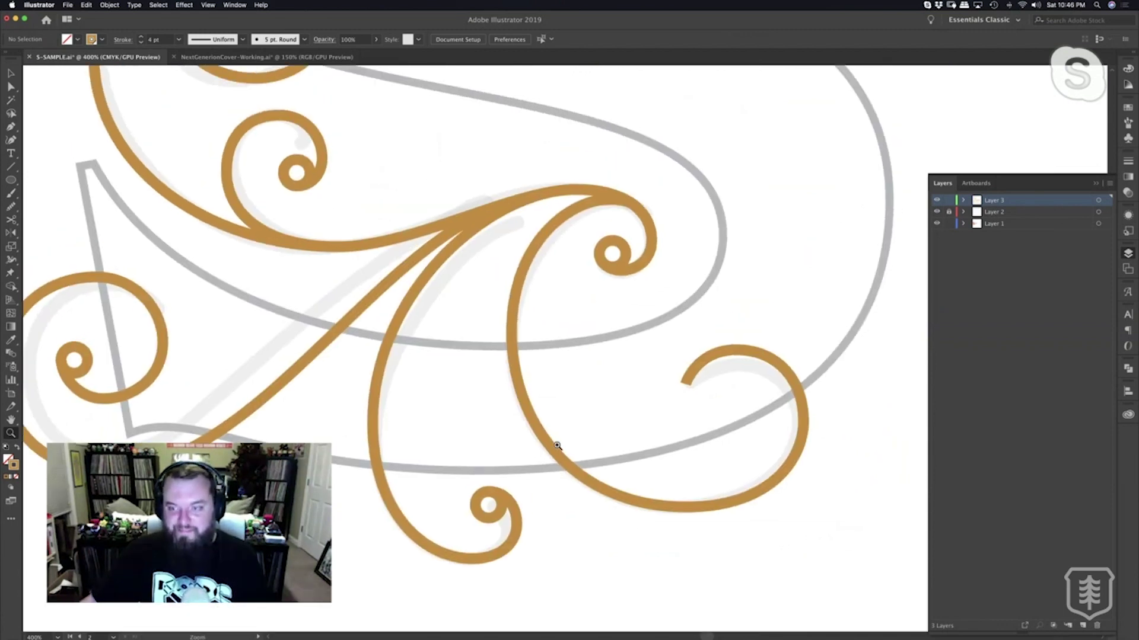
scroll(558, 446, "up", 2)
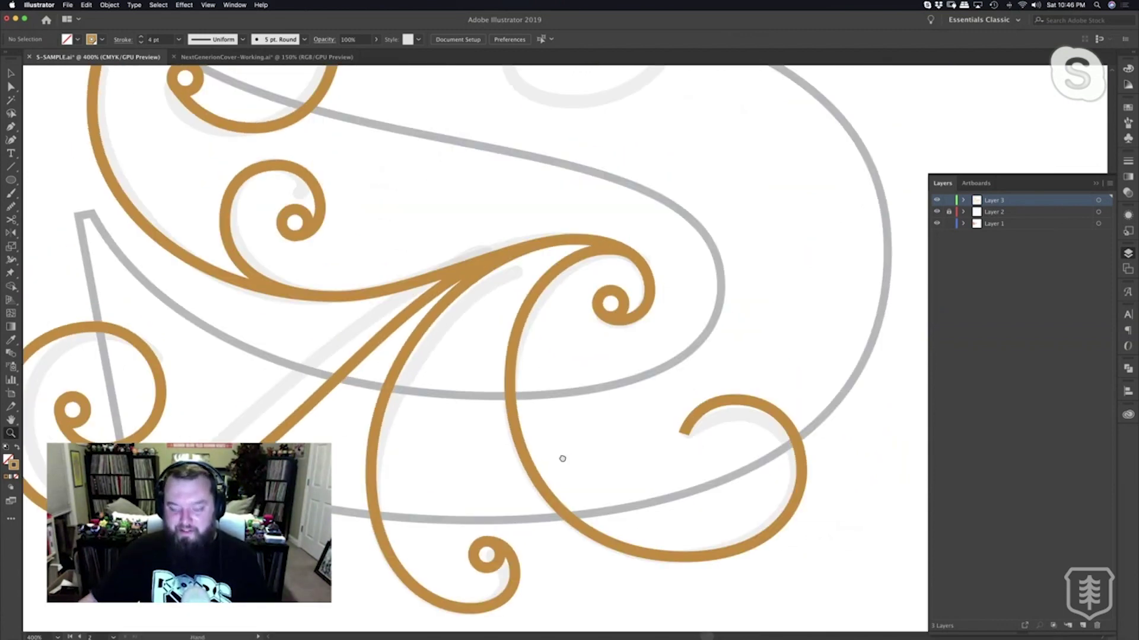
left_click(605, 343, "alt")
left_click(605, 344, "alt")
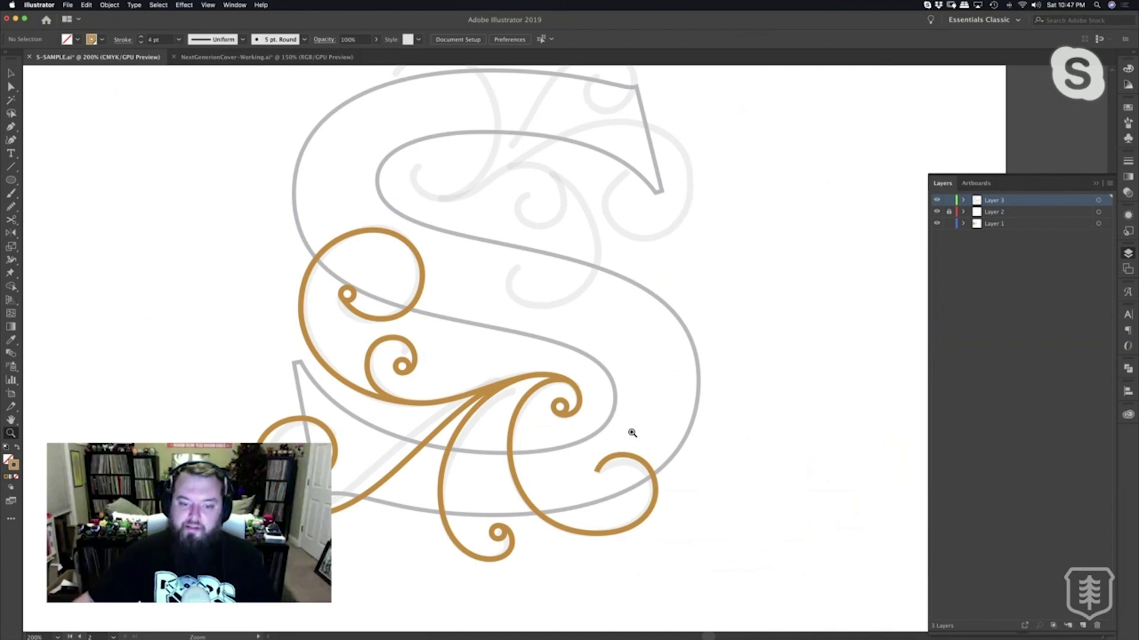
left_click(632, 433)
left_click(510, 395)
left_click(509, 396)
left_click_drag(508, 398, 497, 411)
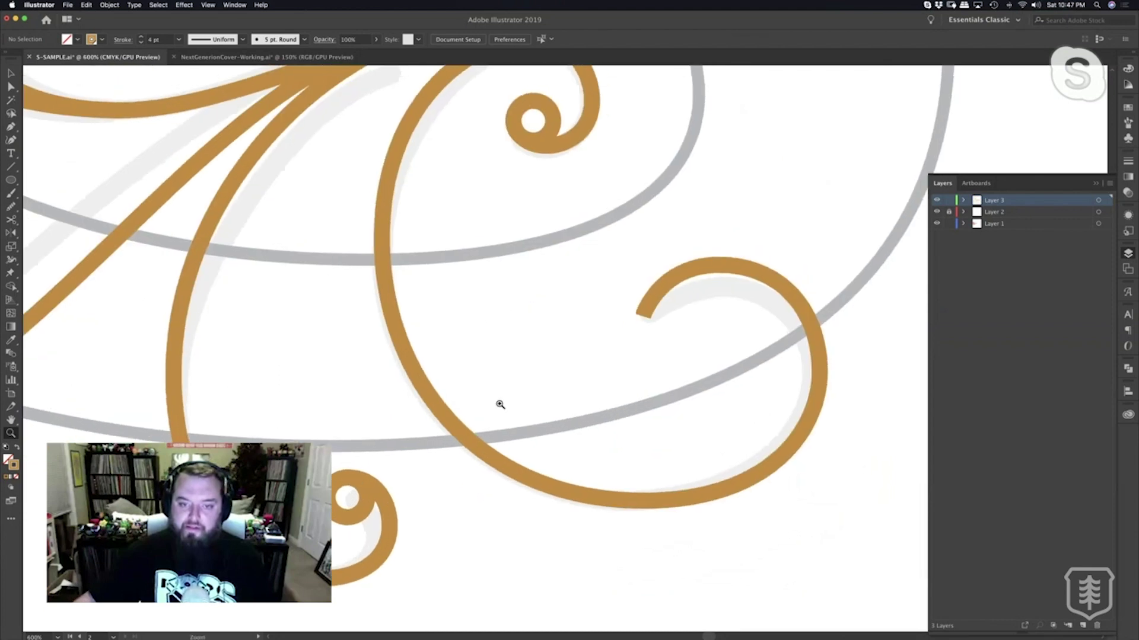
left_click_drag(455, 473, 452, 475)
key("v")
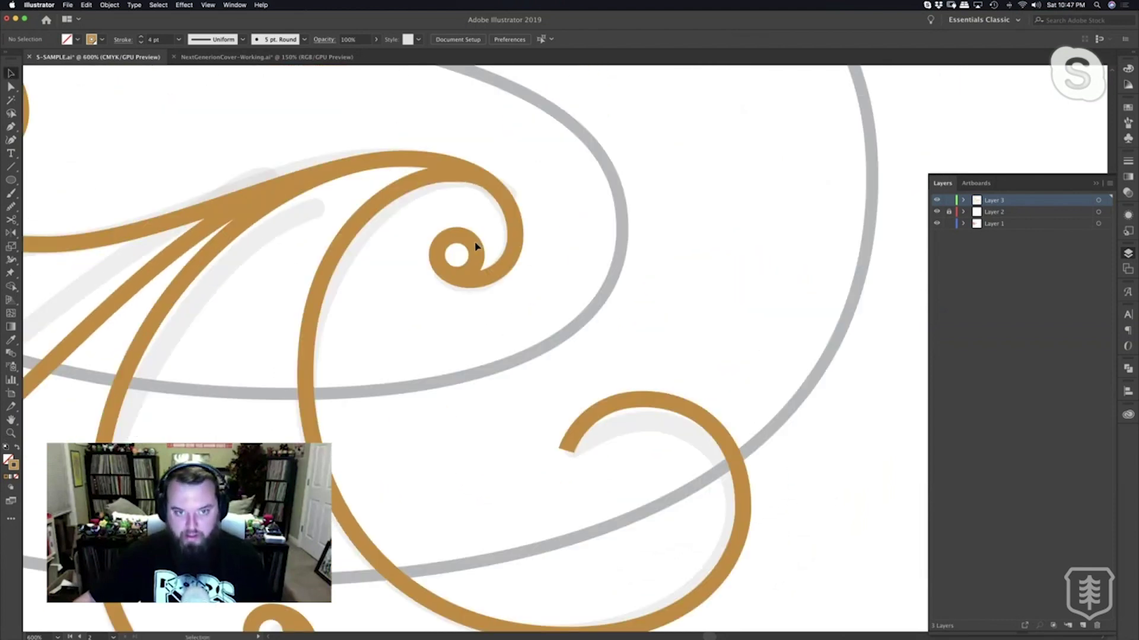
left_click_drag(478, 252, 646, 374)
left_click(640, 450)
Nudge the lower-right flourish's new ring slightly to the right so its edge lines up with the stroke.
key("z")
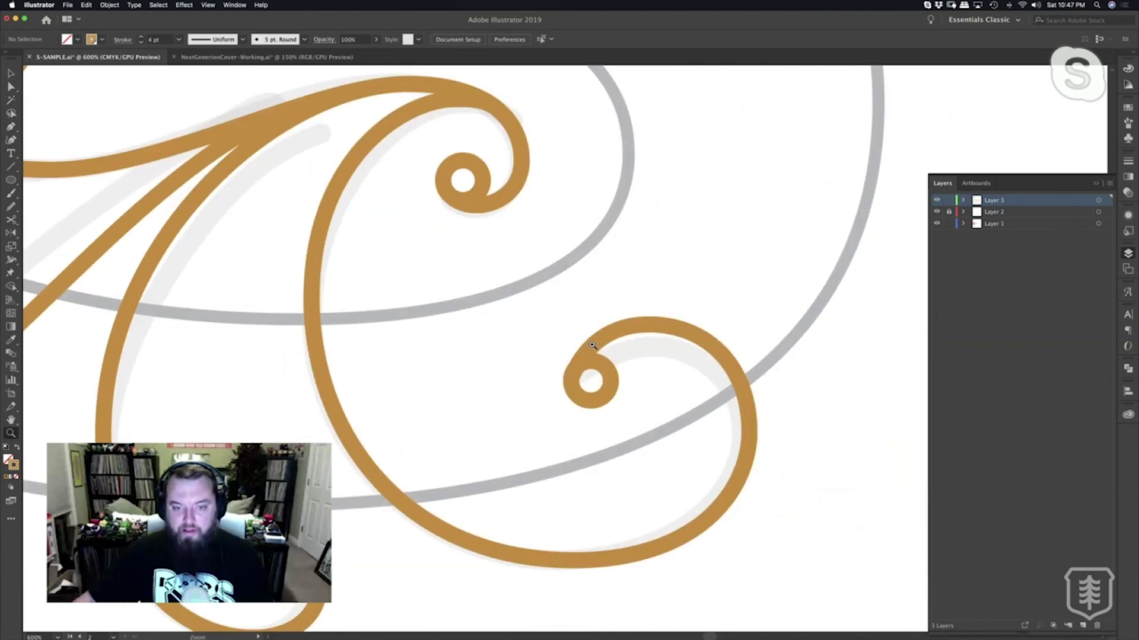
left_click(589, 345)
left_click(589, 346)
left_click(578, 366)
left_click(563, 392)
key("v")
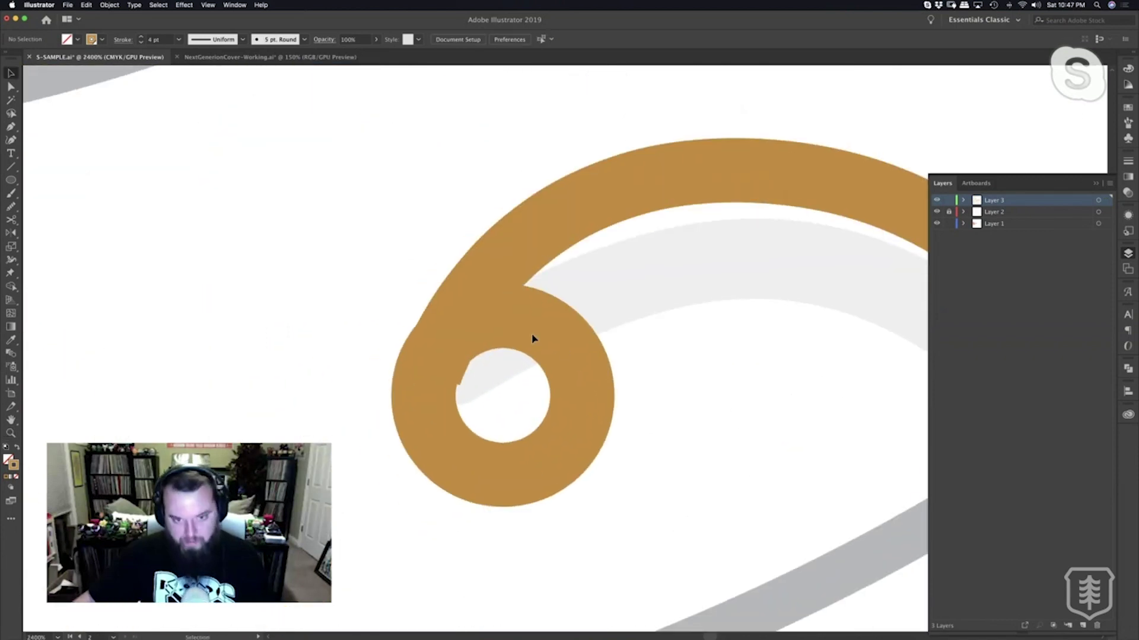
left_click_drag(536, 326, 542, 325)
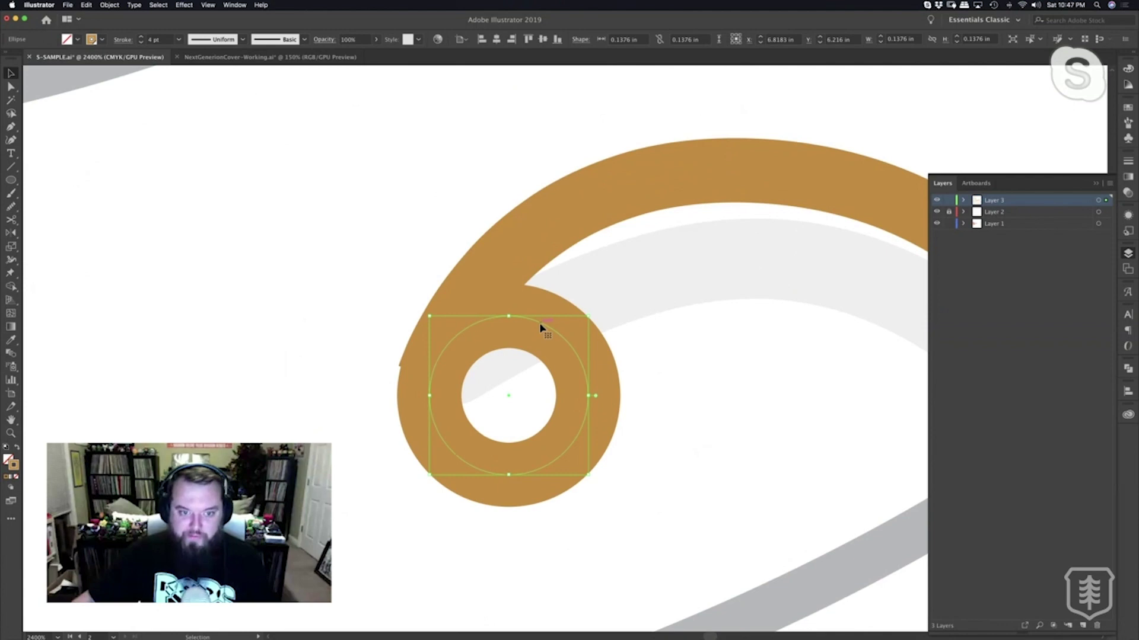
Move the lower-right flourish's end anchor slightly up and right onto the ring's path to smooth the join.
key("a")
left_click(504, 272)
left_click(430, 376)
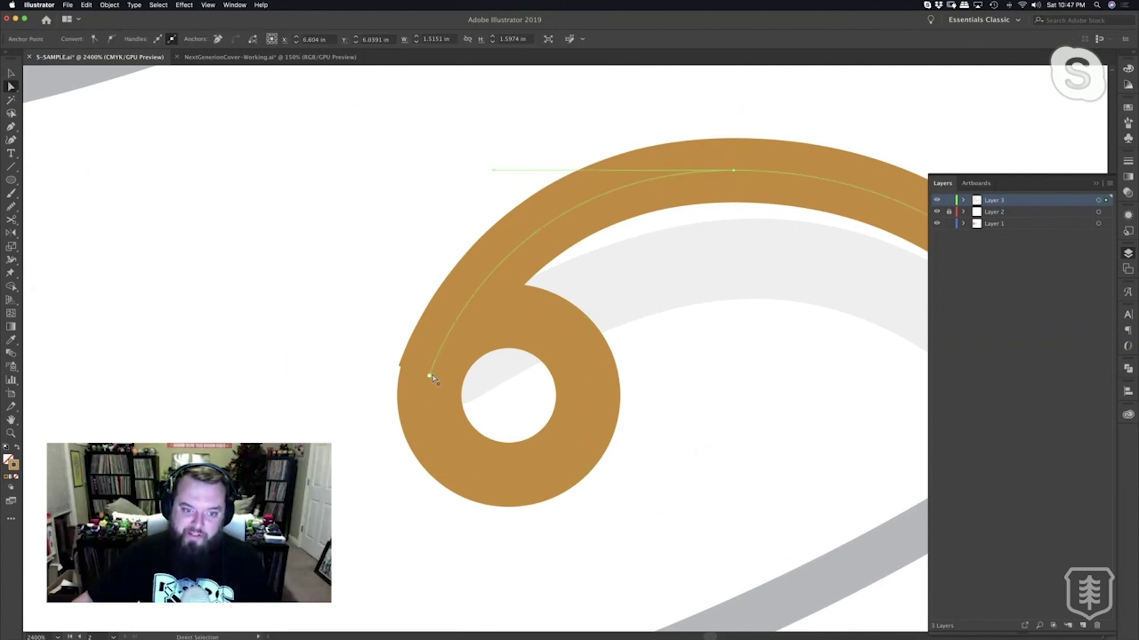
mouse_move(432, 378)
left_mouse_down()
mouse_move(455, 358)
mouse_move(437, 369)
left_mouse_up()
left_click(702, 321)
Examine the overall composition of the traced flourishes against the letter S and the sketch.
key("z")
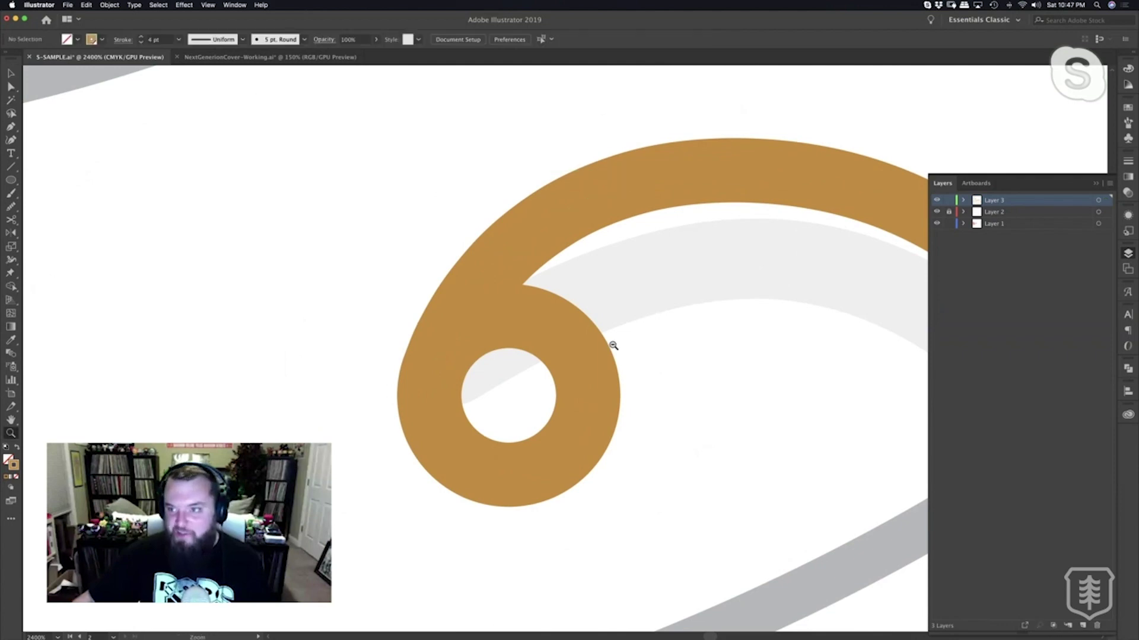
left_click(613, 346, "alt")
left_click(613, 345, "alt")
left_click(613, 346, "alt")
left_click(614, 346, "alt")
left_click(614, 344, "alt")
left_click_drag(602, 280, 755, 330)
left_click(628, 326, "alt")
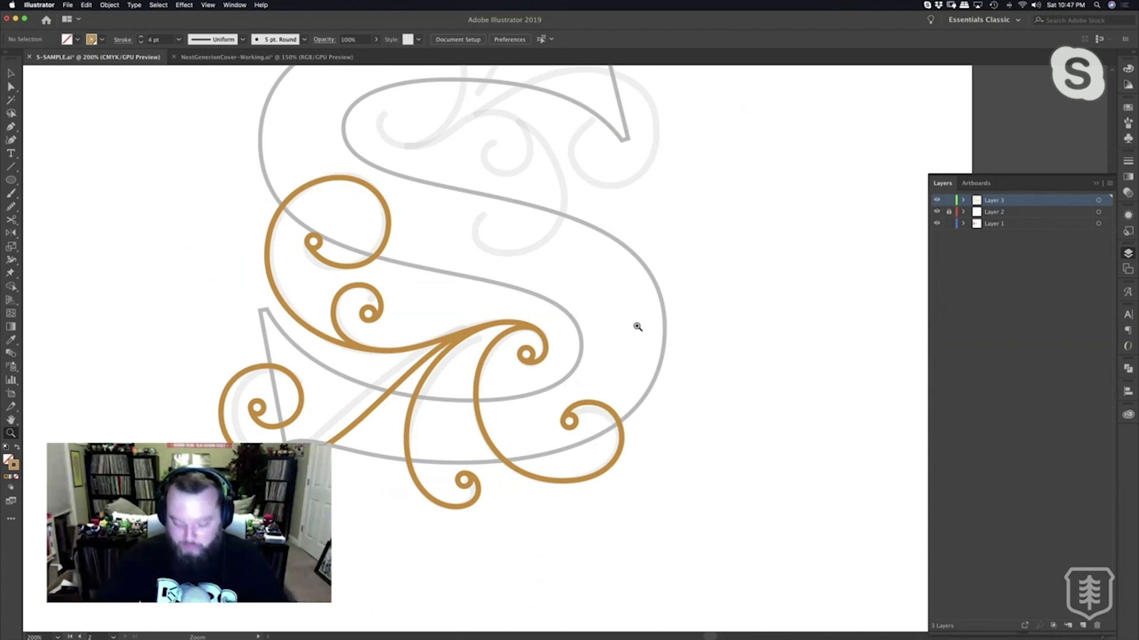
left_click(594, 334)
left_click_drag(510, 362, 613, 293)
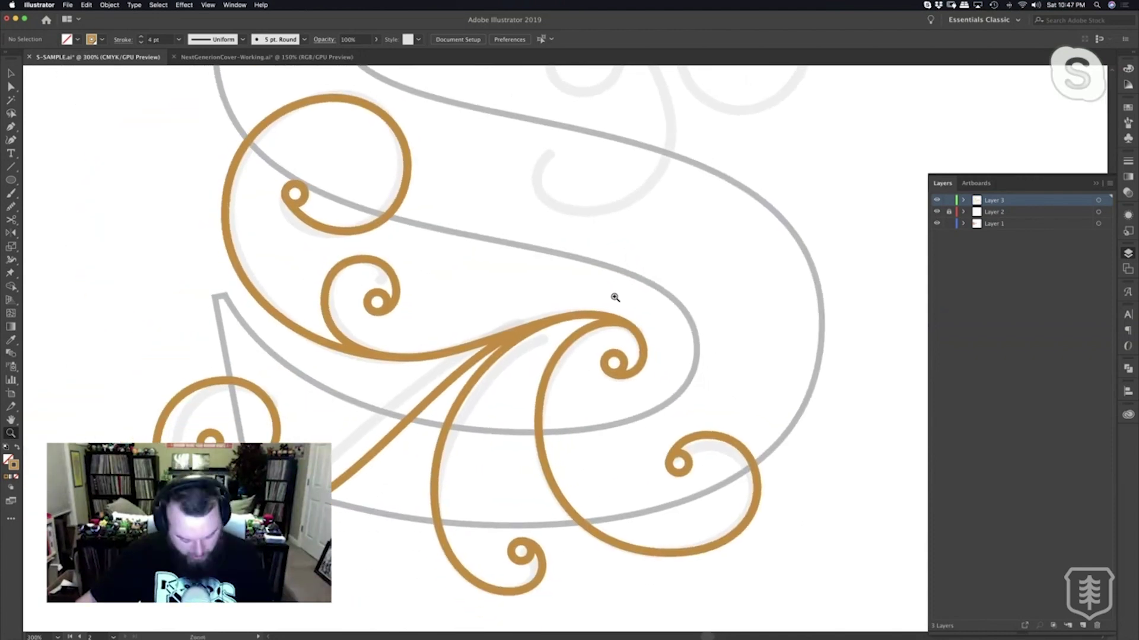
left_click(603, 282, "alt")
left_click(605, 304, "alt")
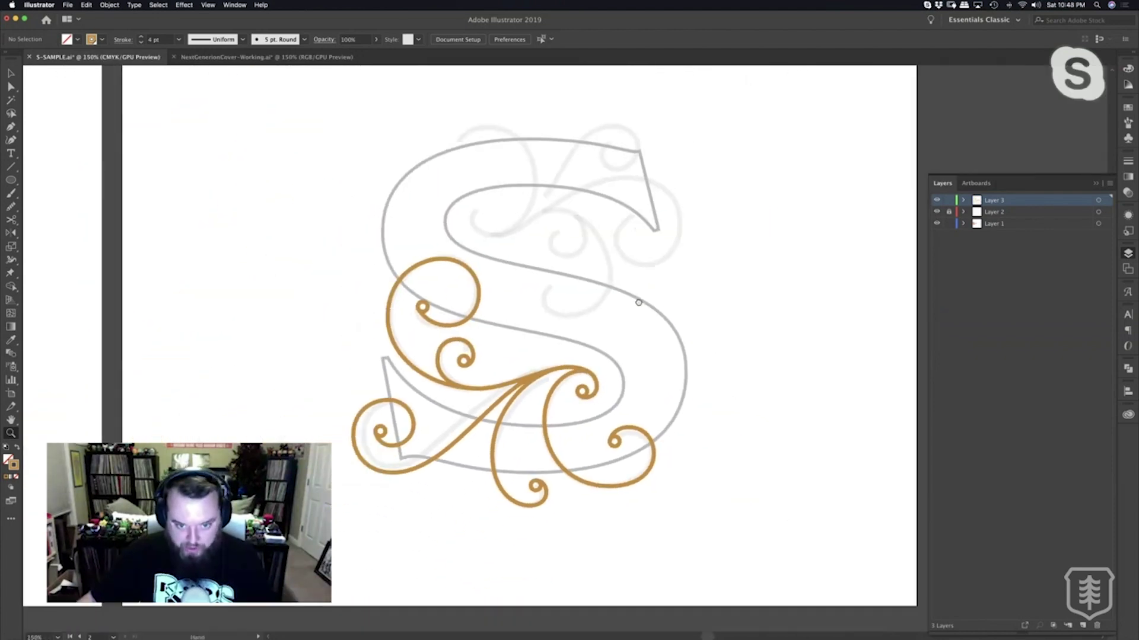
Draw a small pointed leaf with a curved left side on the main flourish's upper edge, just left of the branching point, using the Pen tool.
left_click(565, 364)
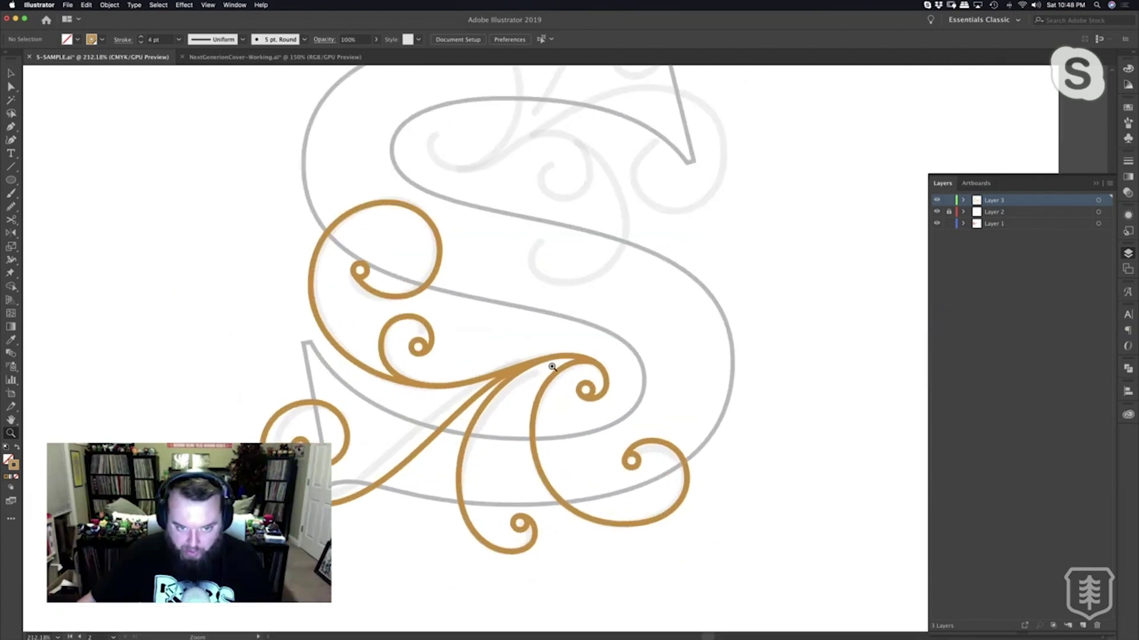
left_click(552, 367)
left_click_drag(479, 340, 567, 388)
left_click(568, 392)
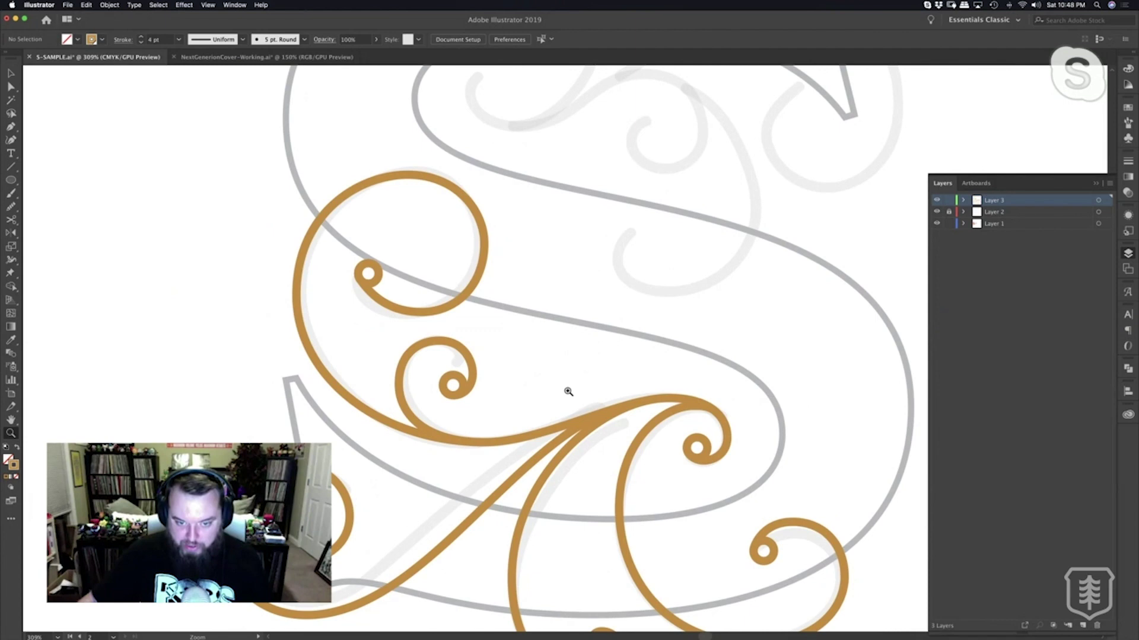
left_click(568, 392)
left_click_drag(569, 392, 598, 365)
key("p")
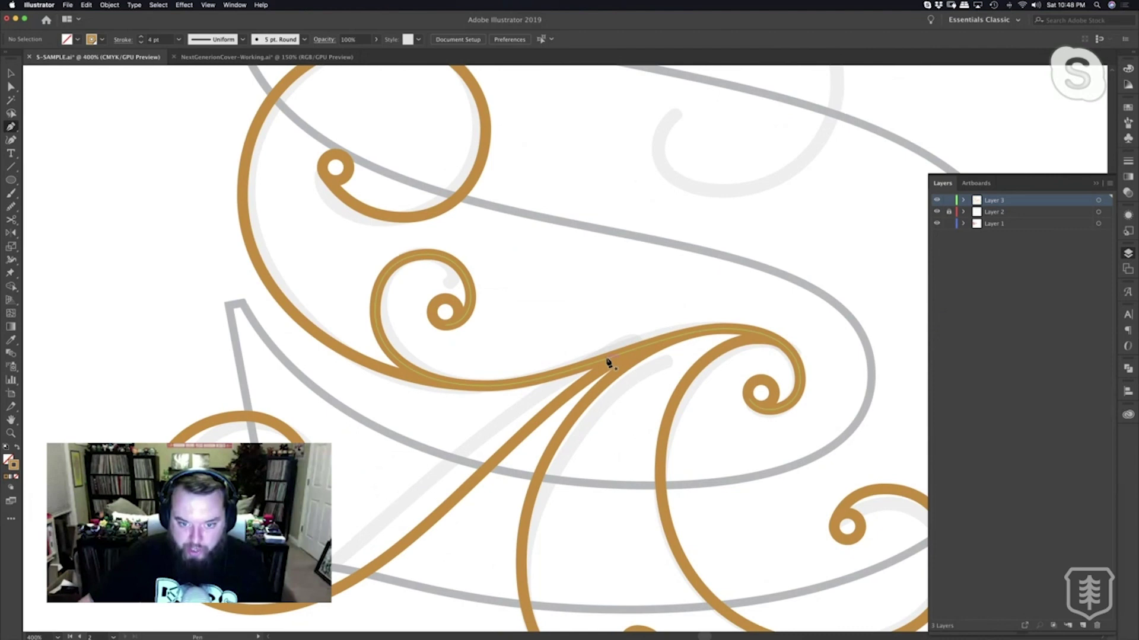
left_click_drag(573, 372, 546, 376)
left_click(546, 376)
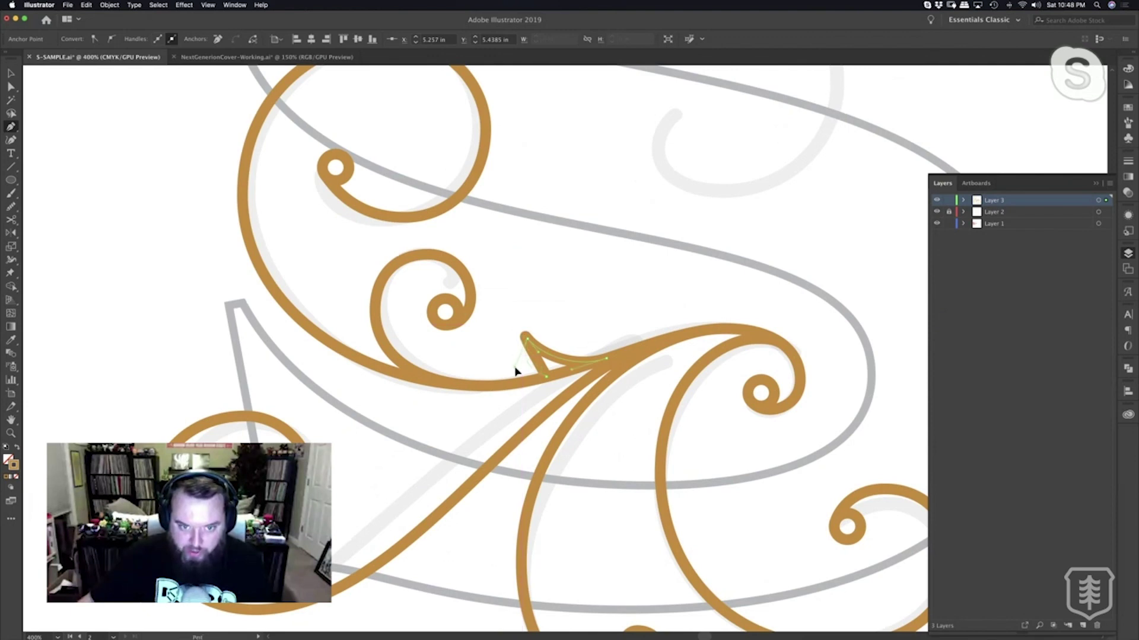
left_click_drag(515, 370, 574, 333)
key("a")
left_click(591, 308)
Give the small leaf's 4 pt stroke round caps and round corner joins.
key("z")
left_click(553, 341)
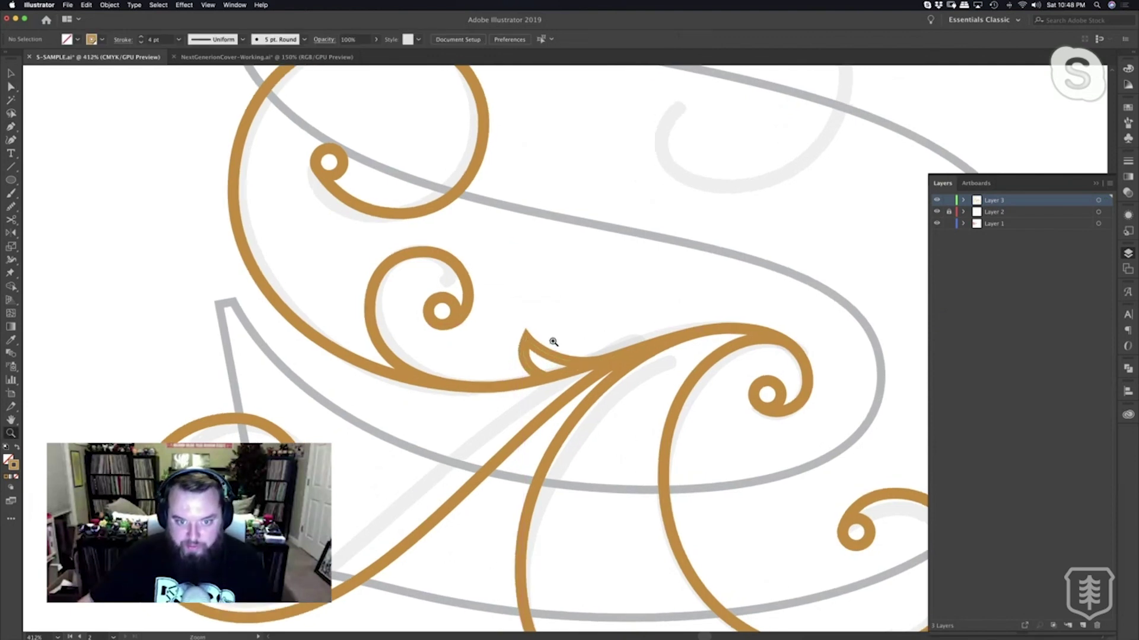
left_click(553, 342)
key("v")
left_click(581, 293)
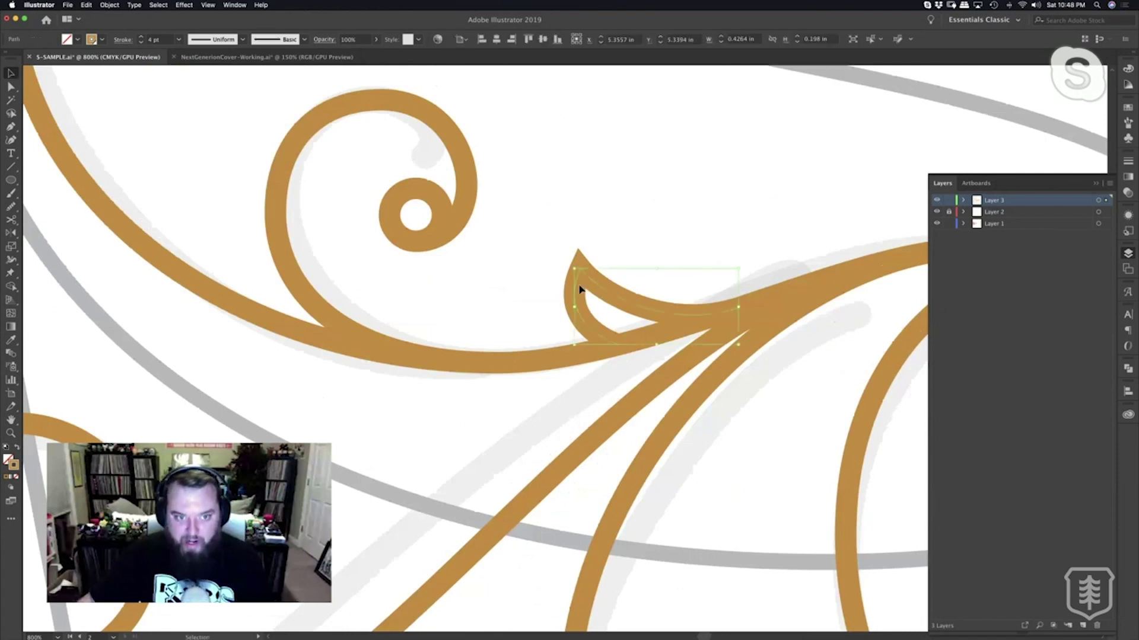
left_click(121, 39)
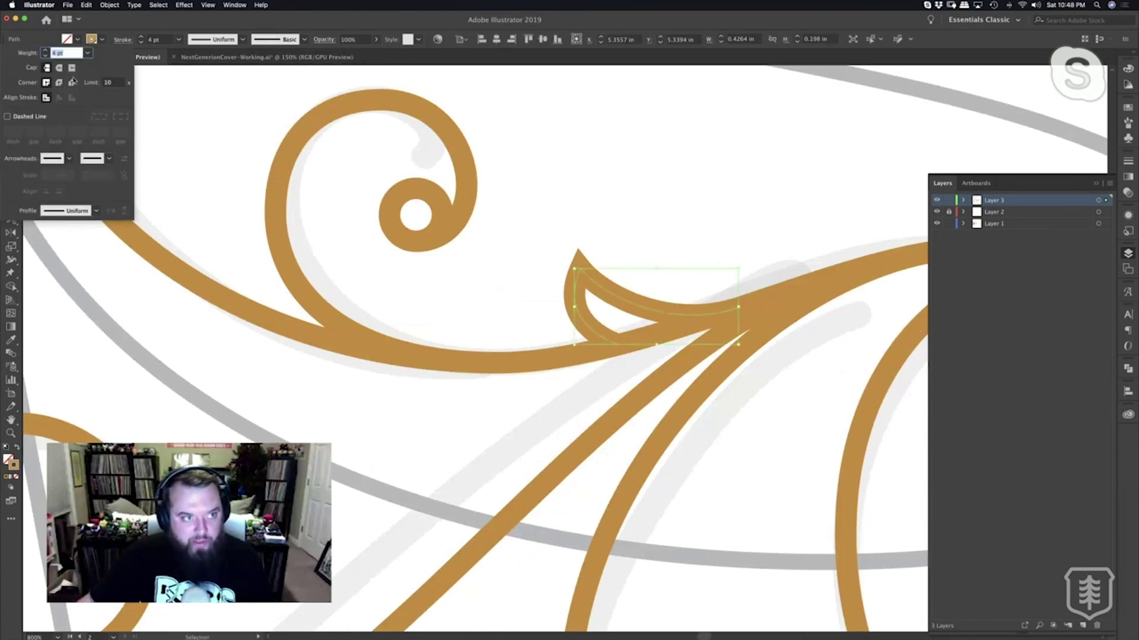
left_click(59, 83)
left_click(59, 69)
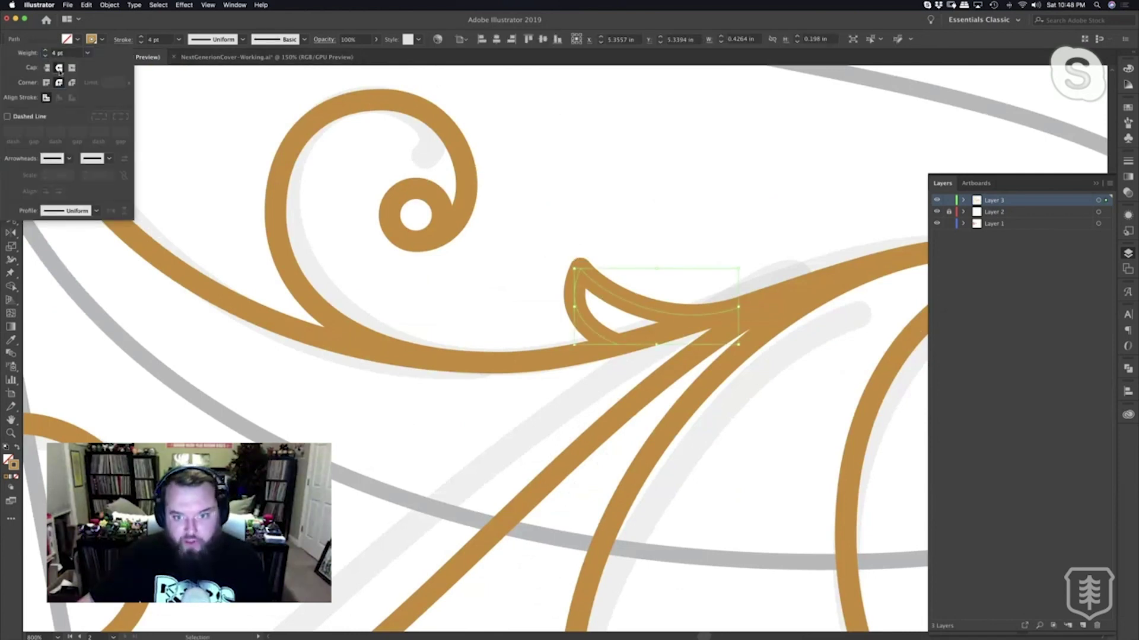
left_click(47, 68)
left_click(46, 83)
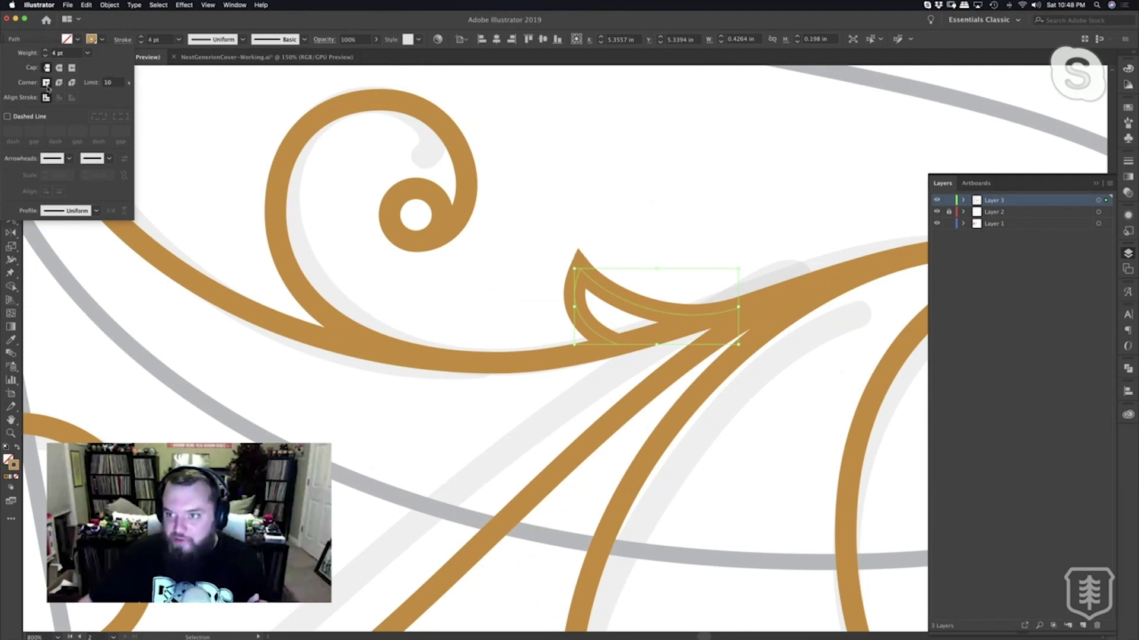
left_click(59, 83)
left_click(60, 68)
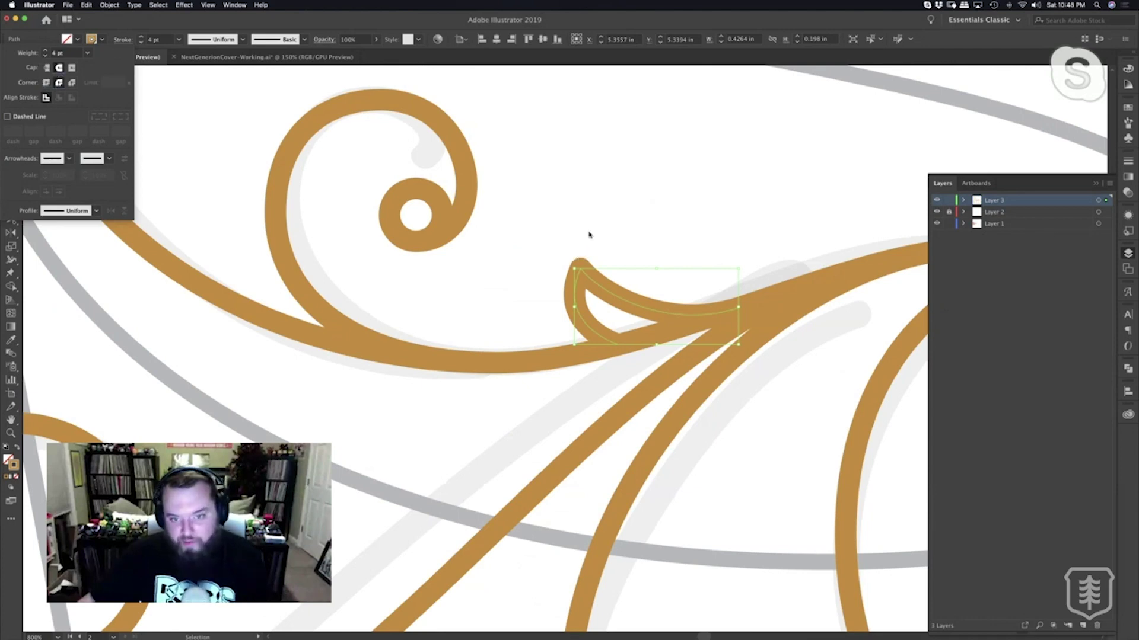
left_click(742, 235)
Move both of the leaf's end anchors to the left along the main flourish to widen its base and reshape its curves.
key("z")
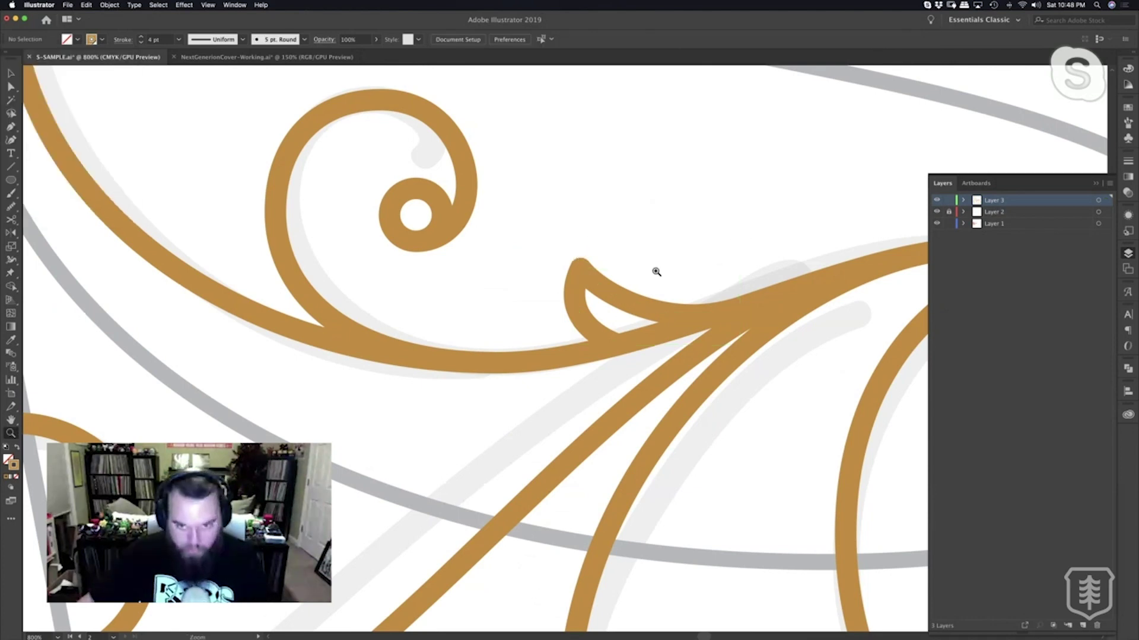
left_click(656, 269)
left_click_drag(595, 319, 618, 268)
key("a")
left_click(617, 375)
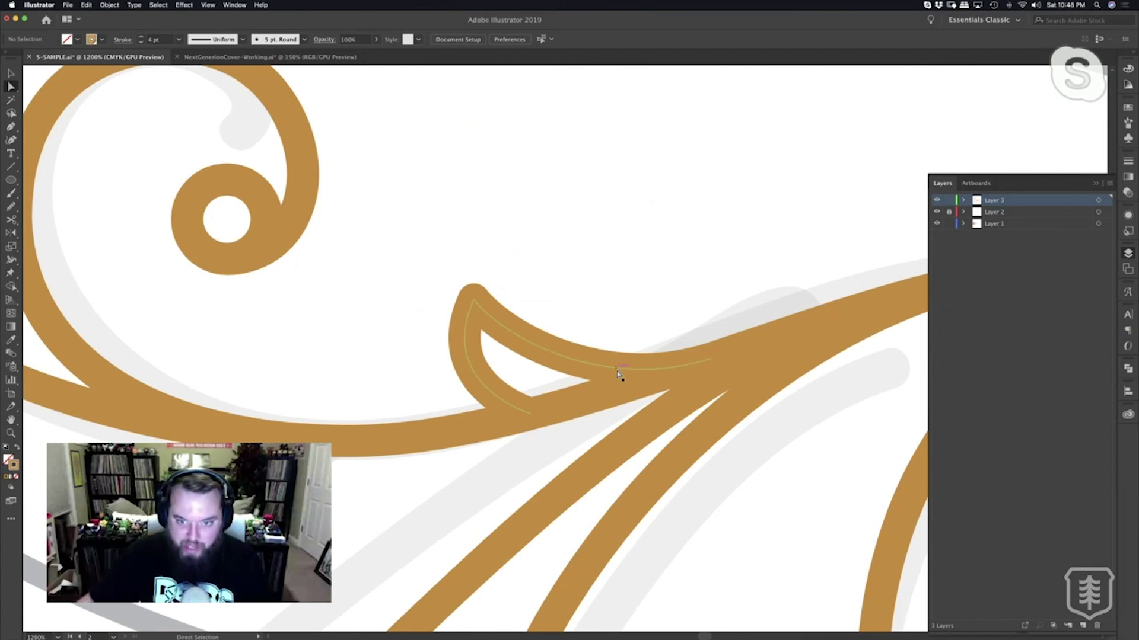
left_click_drag(711, 360, 676, 372)
left_click_drag(533, 417, 486, 428)
left_click(568, 323)
Shift the leaf's lower-left end anchor slightly back to the right along the main flourish.
key("z")
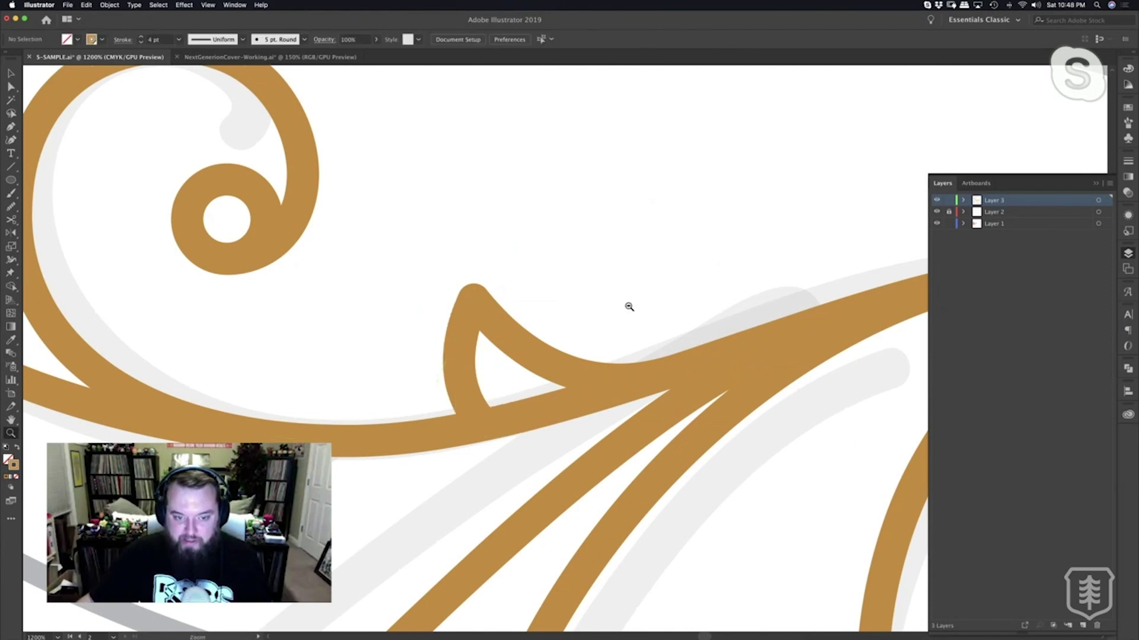
left_click(629, 304, "alt")
left_click(630, 305, "alt")
left_click(629, 307, "alt")
left_click_drag(640, 344, 741, 210)
left_click(592, 351)
left_click(533, 290)
key("a")
left_click(509, 332)
left_click_drag(511, 332, 524, 331)
left_click(577, 232)
Examine the main flourish and its branches for a suitable place to add another leaf.
left_click_drag(573, 231, 687, 287)
scroll(664, 283, "up", 8)
scroll(664, 283, "left", 5)
key("p")
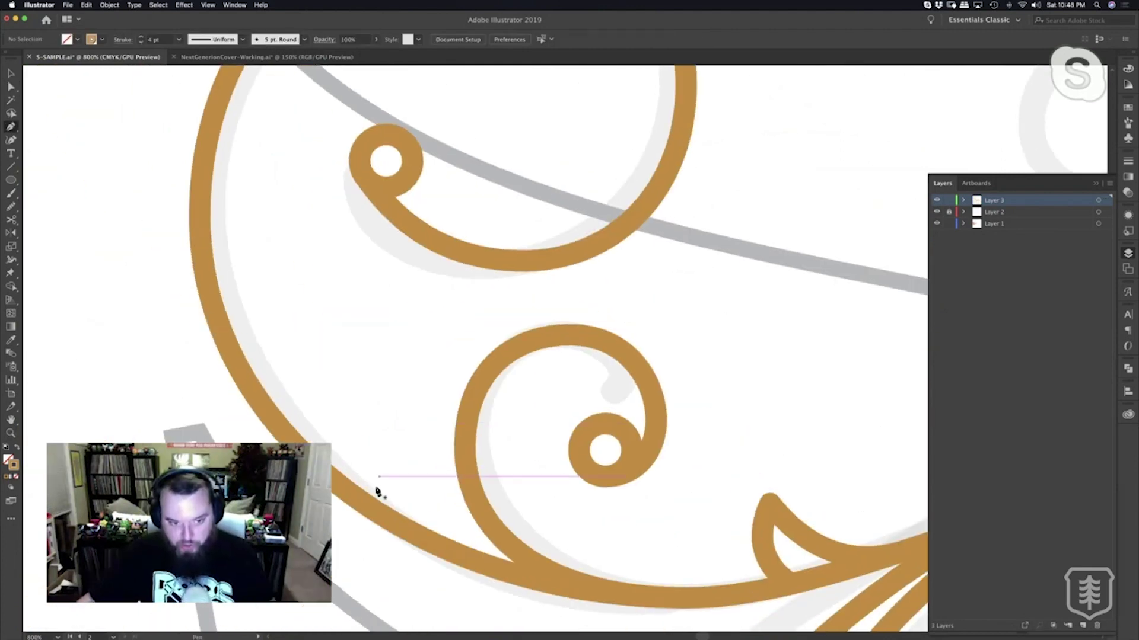
scroll(440, 445, "down", 3)
scroll(439, 445, "right", 5)
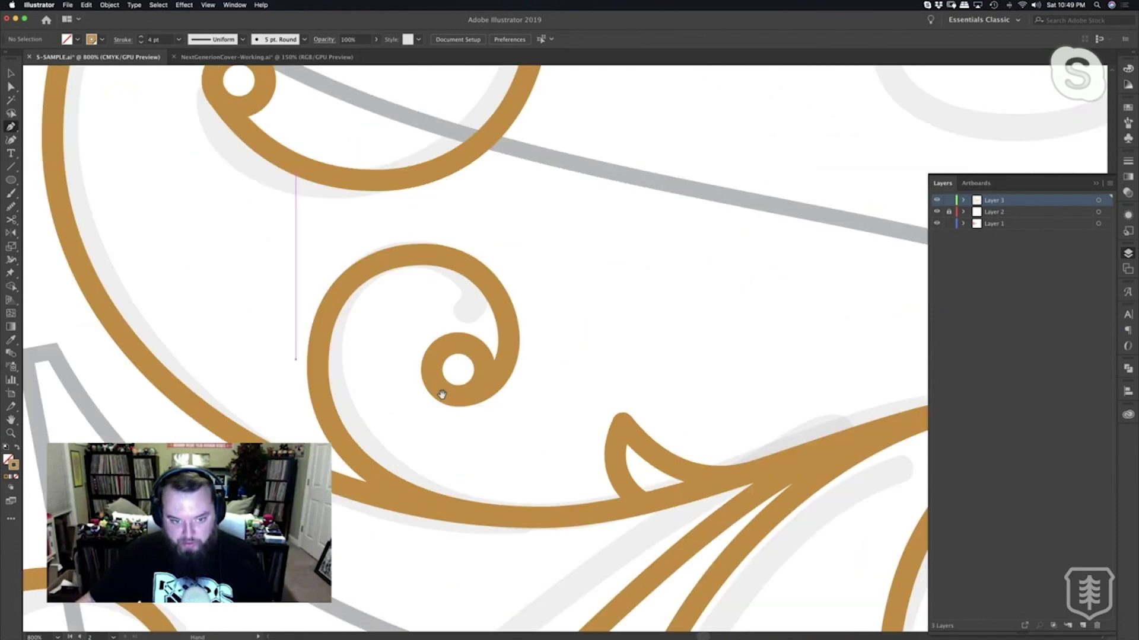
left_click_drag(392, 363, 246, 276)
left_click(532, 392, "alt+super")
left_click(533, 392, "alt")
left_click(534, 392, "alt")
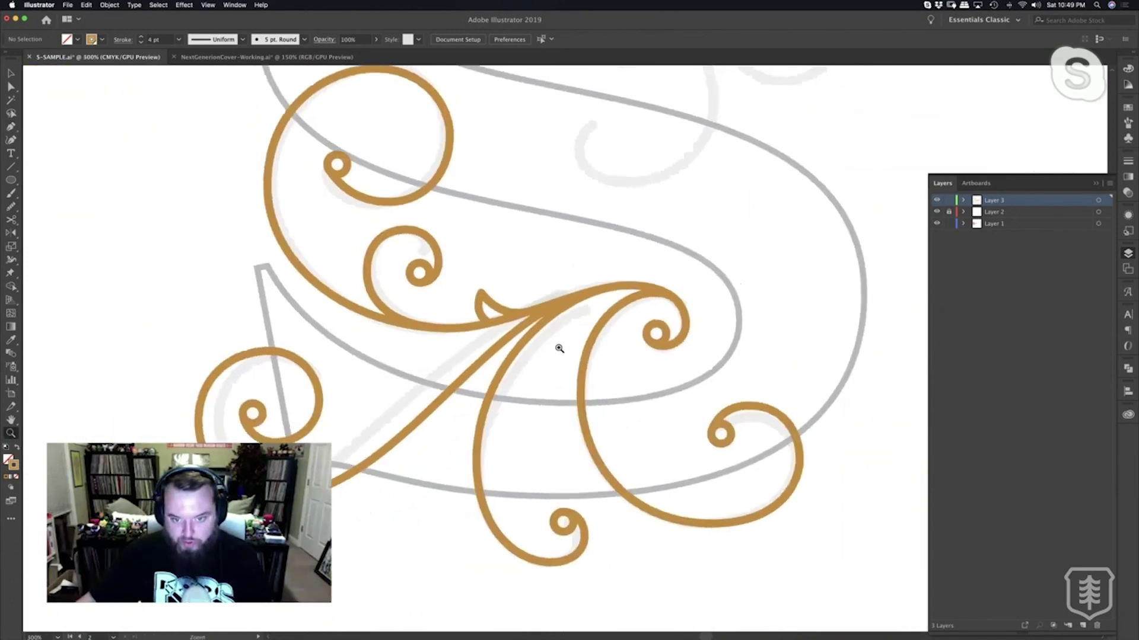
left_click_drag(569, 338, 631, 415)
Draw a second pointed leaf with the Pen tool on the inner side of the main flourish's large left curve, tip facing upward.
left_click(481, 337)
left_click(487, 343)
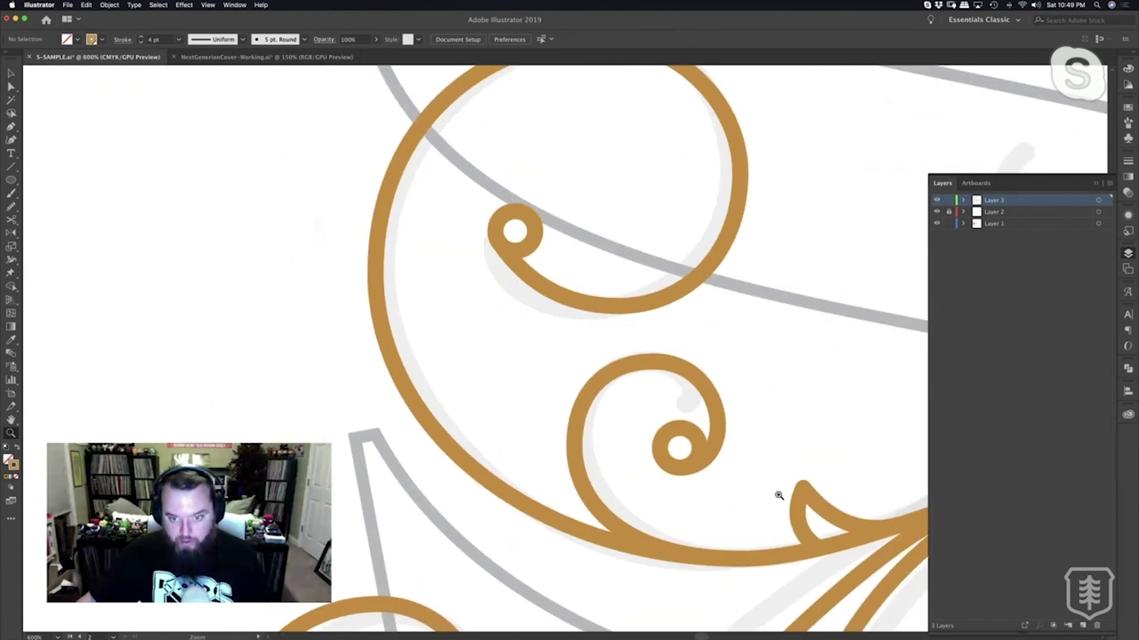
key("p")
left_click_drag(504, 493, 454, 457)
left_click_drag(456, 351, 465, 321)
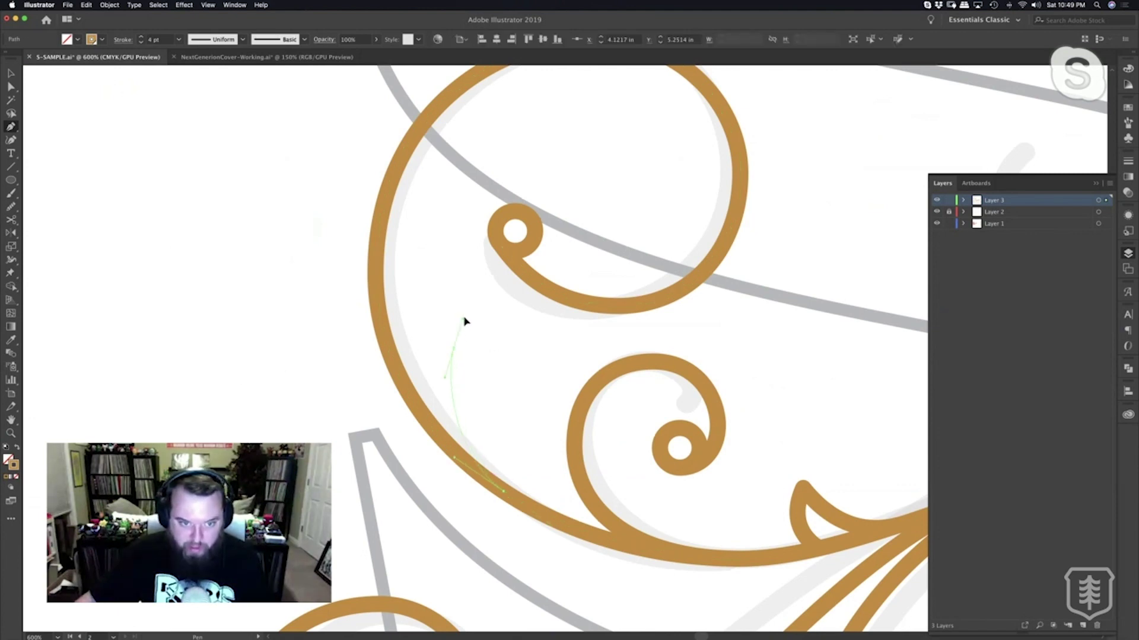
left_click(406, 389)
Swing the handle at the second leaf's tip to the left so its short upper side bows outward.
key("a")
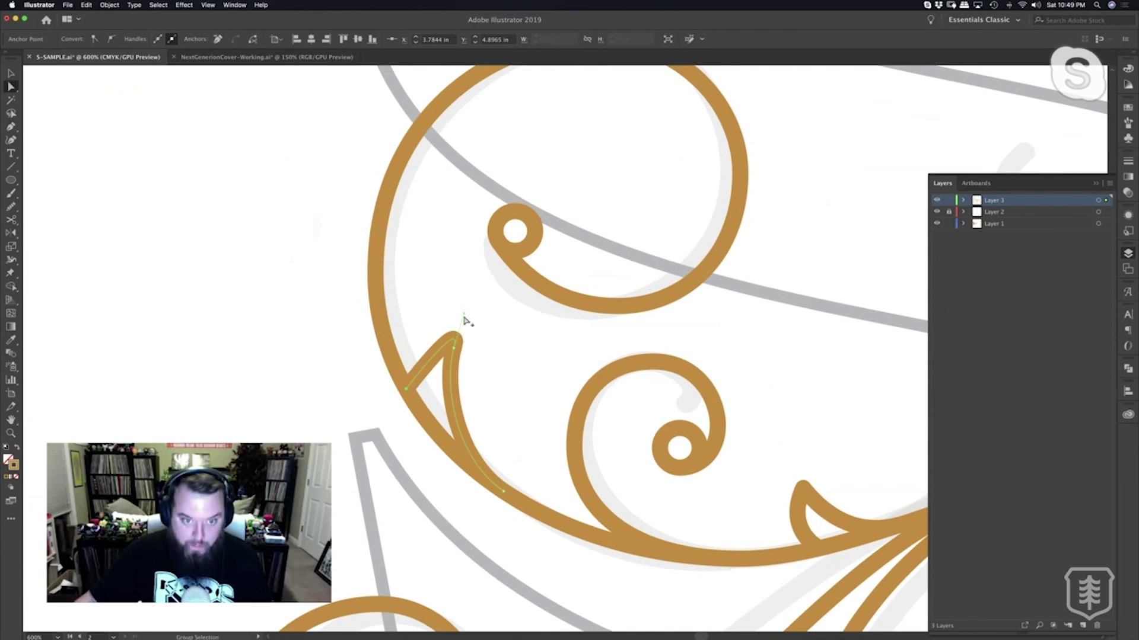
left_click_drag(463, 313, 407, 341)
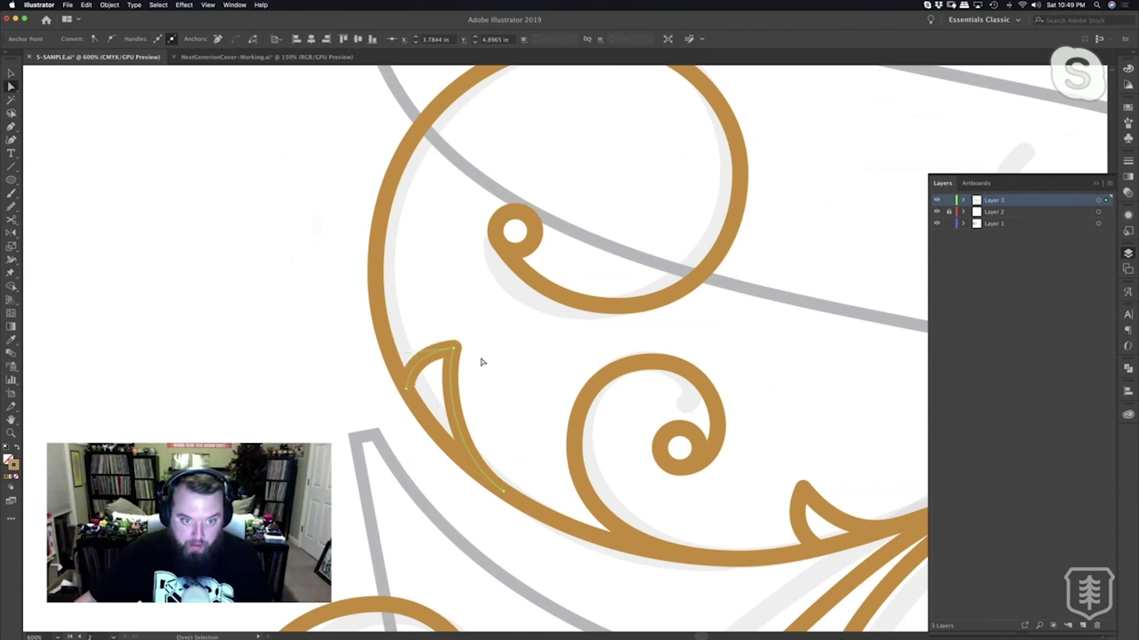
left_click(491, 360)
key("z")
left_click(535, 358, "alt")
left_click(534, 359, "alt")
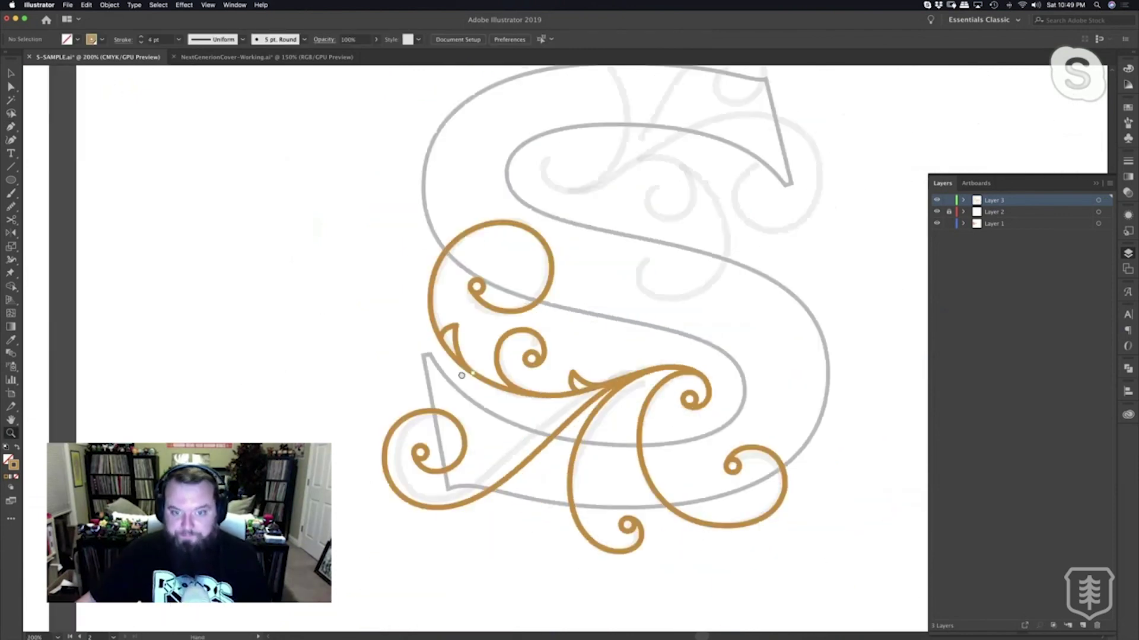
left_click(534, 359, "alt")
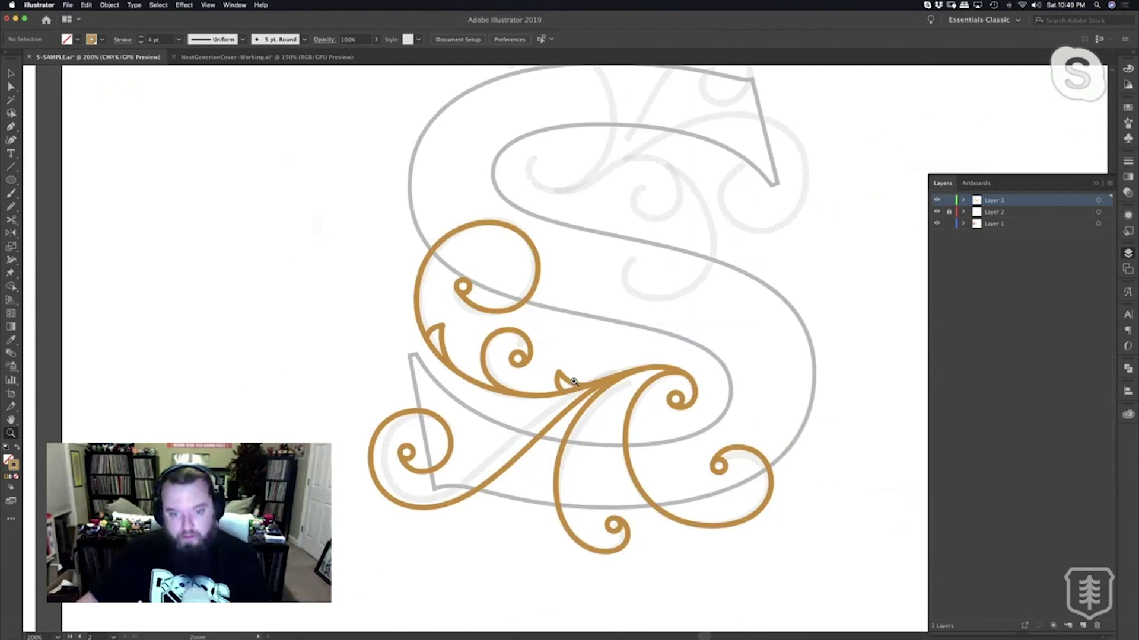
Draw a third pointed leaf with the Pen tool on the inner side of the right branch below its top bend, tip facing down.
left_click(509, 432)
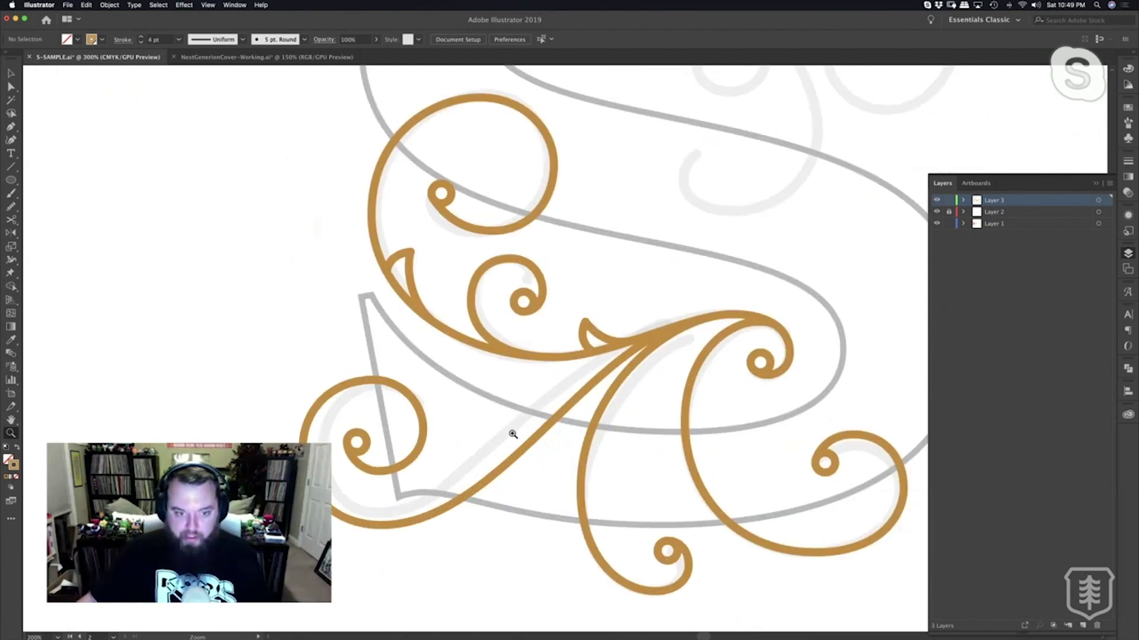
left_click(532, 426)
key("p")
left_click_drag(530, 407, 463, 419)
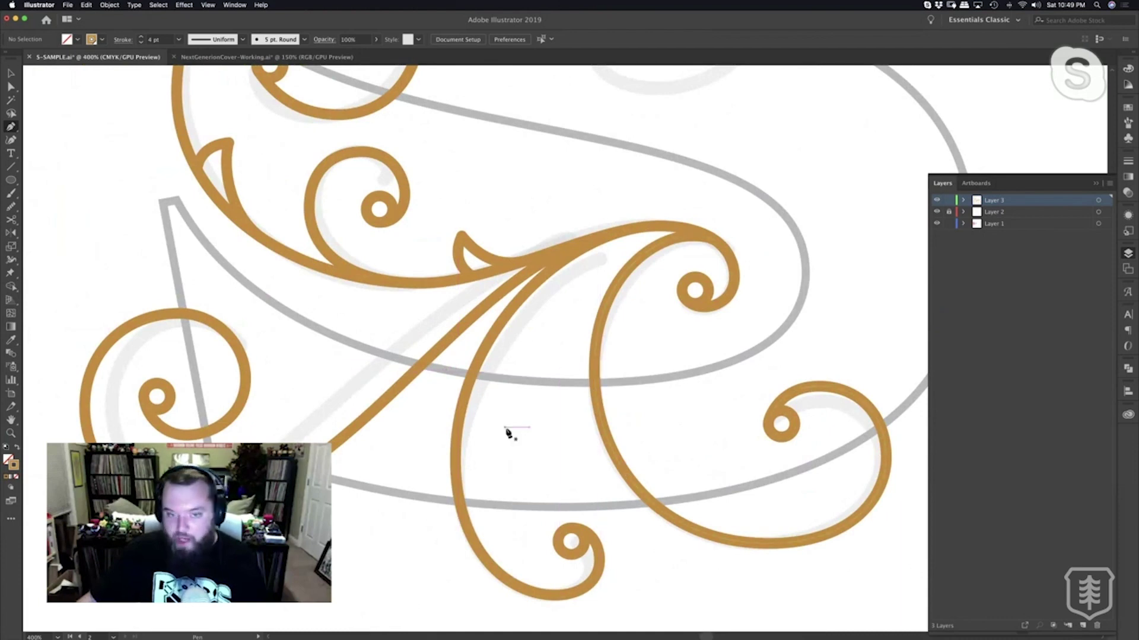
left_click_drag(515, 384, 512, 390)
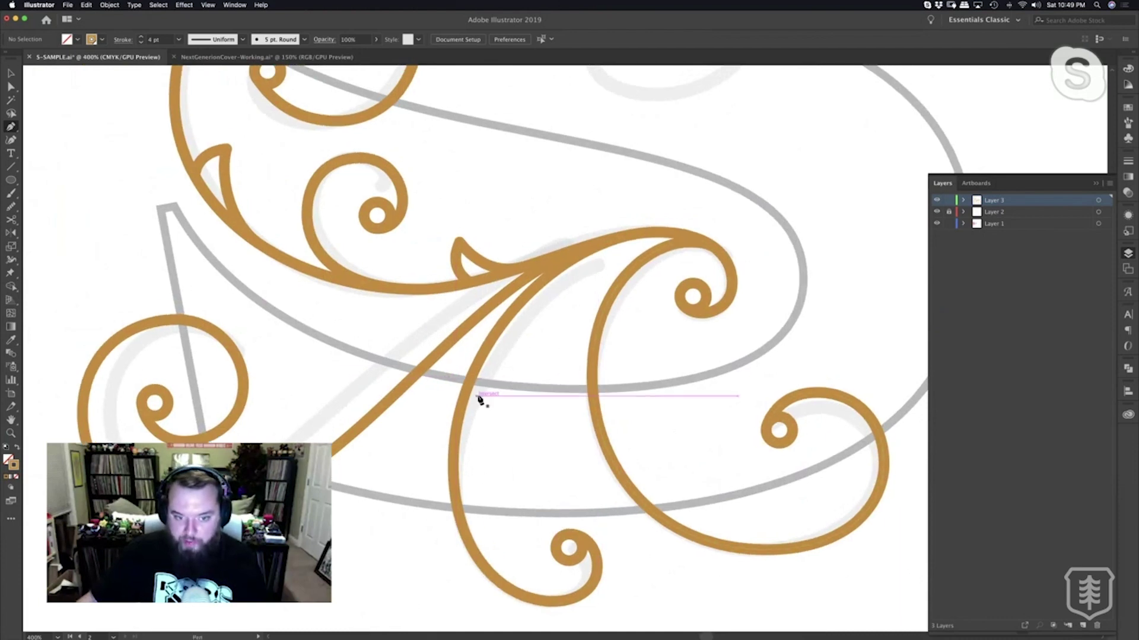
key("space")
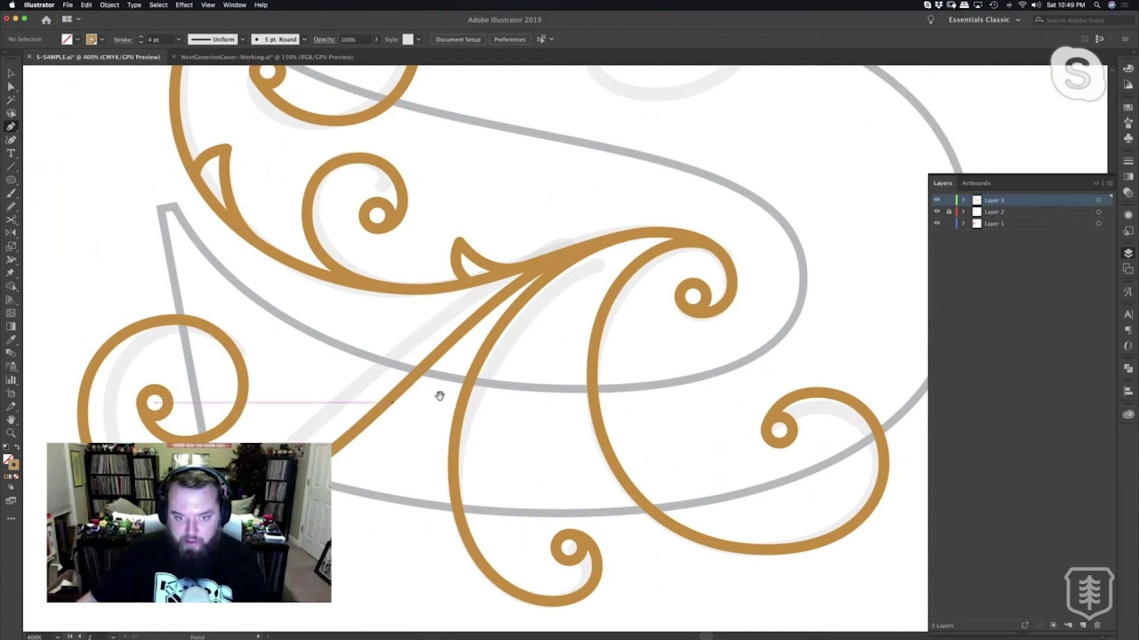
left_click_drag(700, 408, 577, 435)
key("z")
left_click(578, 434)
left_click(560, 402)
left_click_drag(520, 265, 529, 465)
key("p")
left_click(397, 265, "super")
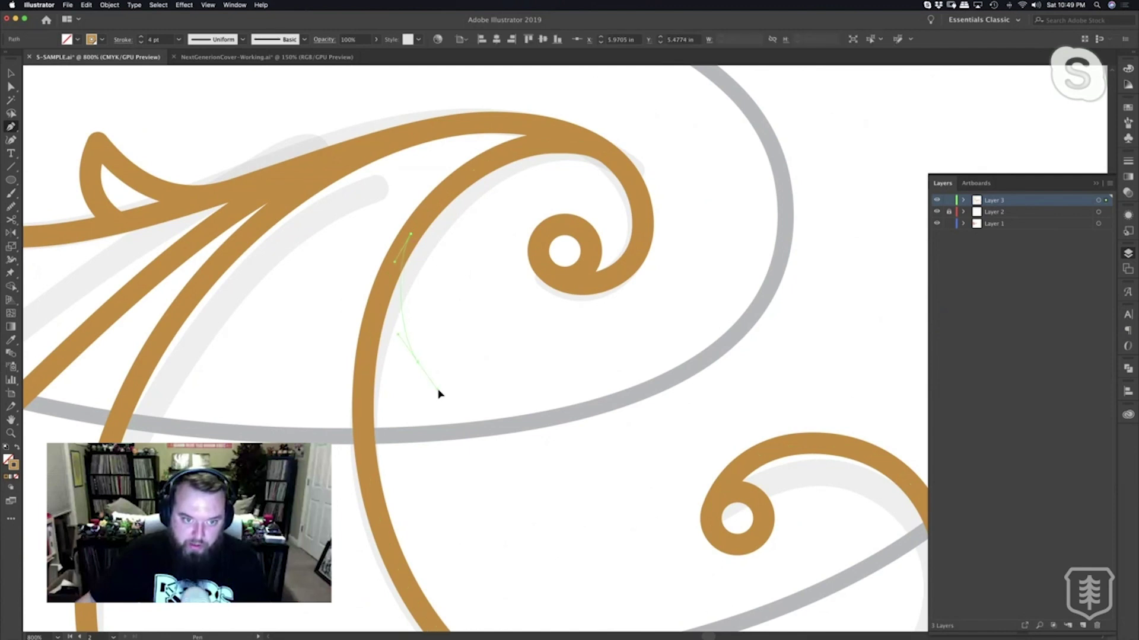
left_click_drag(419, 363, 409, 388)
left_click(368, 348)
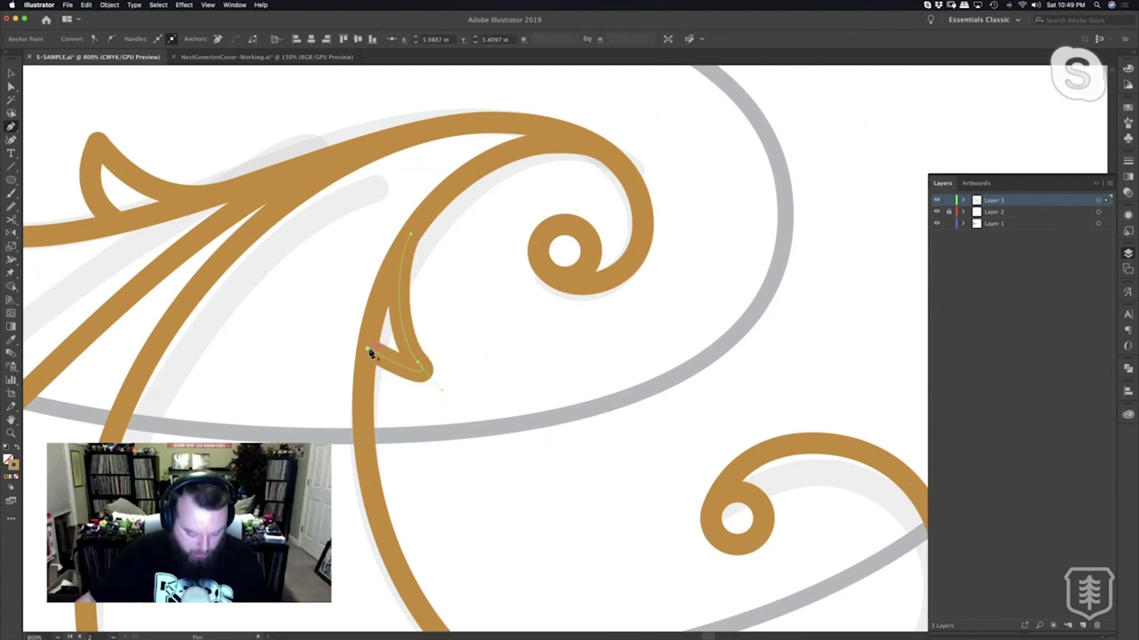
Bow the third leaf's short lower side outward and shift its upper end anchor slightly up along the branch.
left_click_drag(440, 391, 381, 382)
left_click(500, 367)
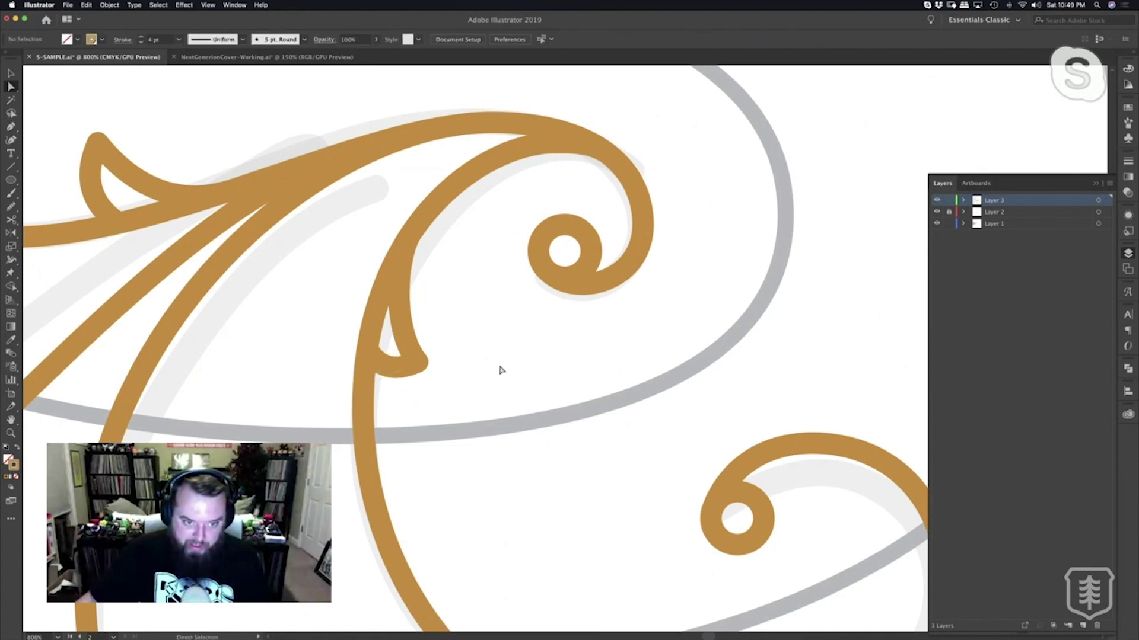
left_click(404, 309)
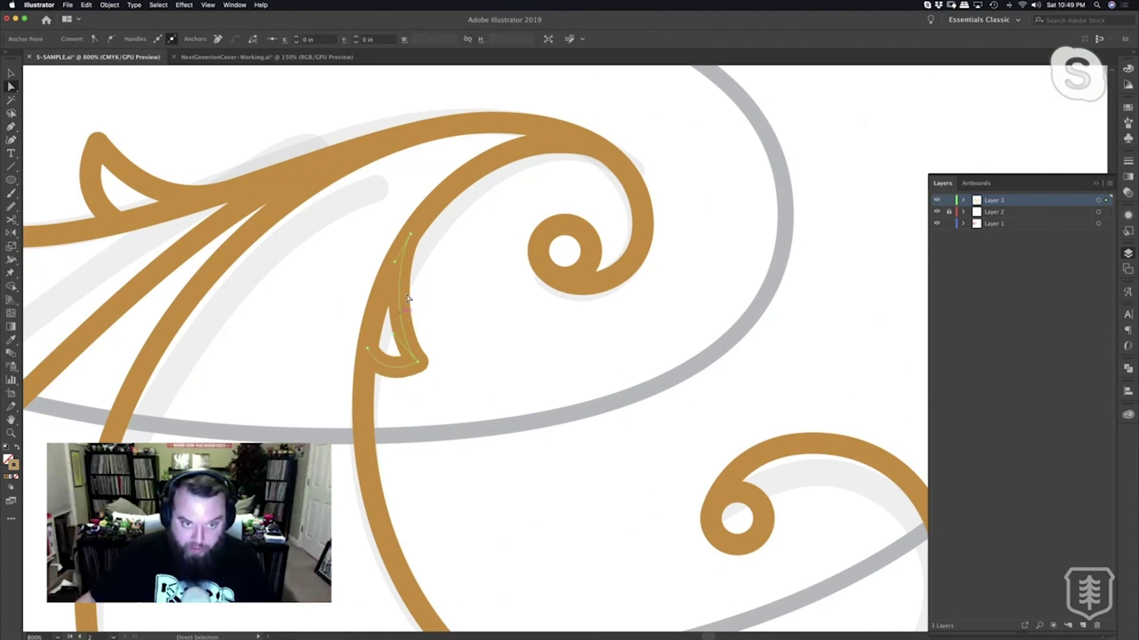
left_click_drag(416, 234, 422, 220)
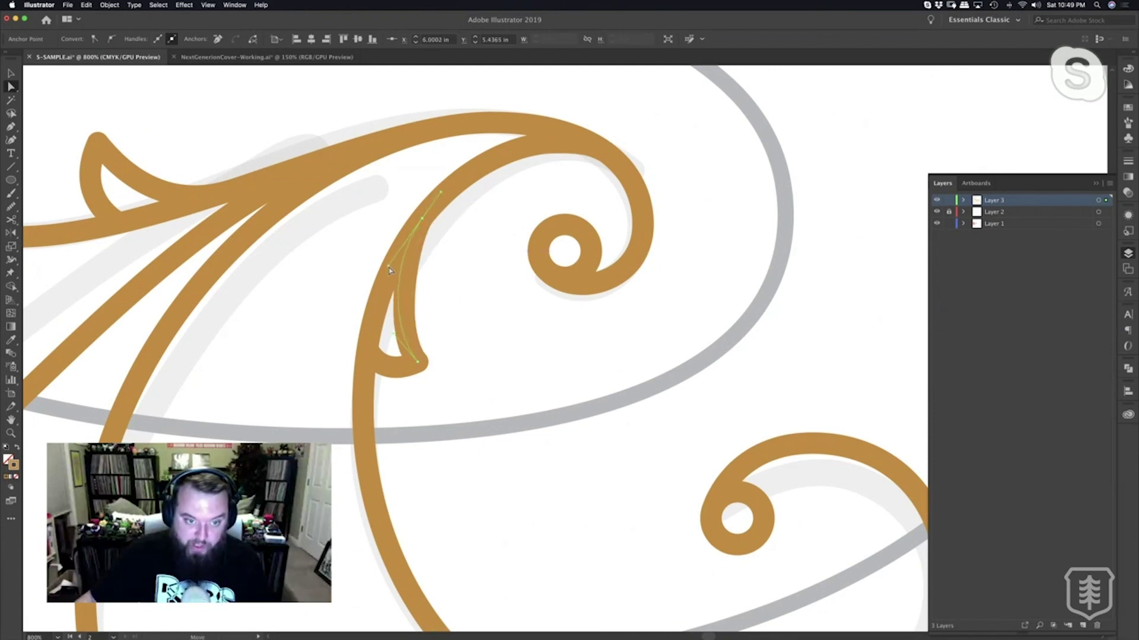
left_click(455, 285)
Try a flipped copy of all the gold flourishes over the letter's upper half and remove it.
key("z")
left_click(522, 336, "alt")
left_click(569, 340, "alt")
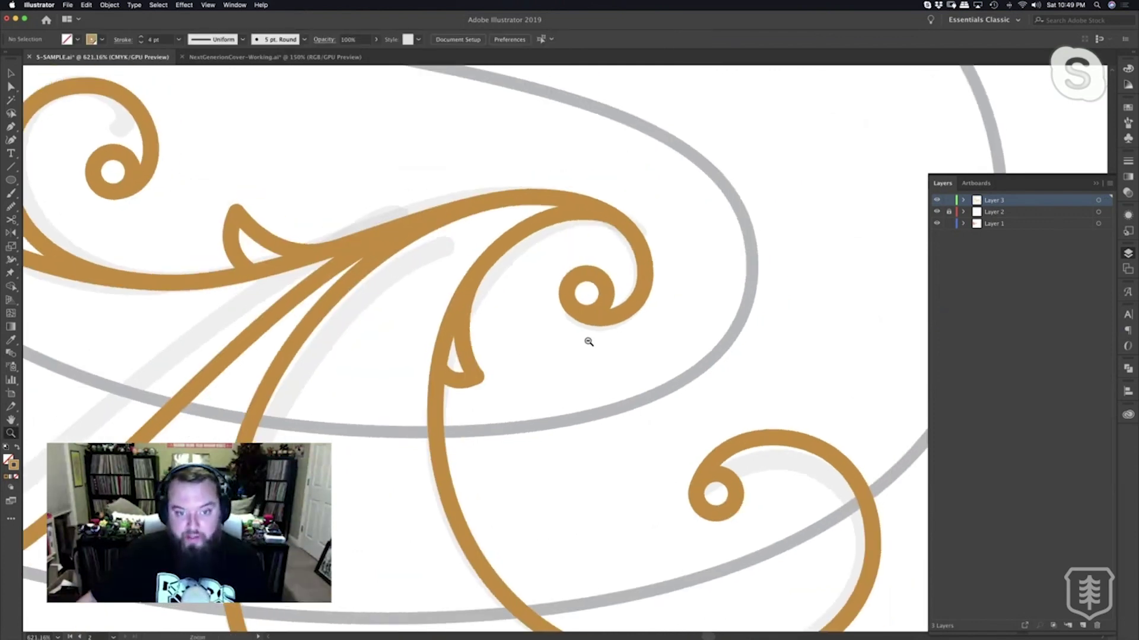
left_click(587, 338, "alt")
left_click(590, 343, "alt")
scroll(591, 345, "up", 2)
key("v")
left_click_drag(734, 559, 179, 186)
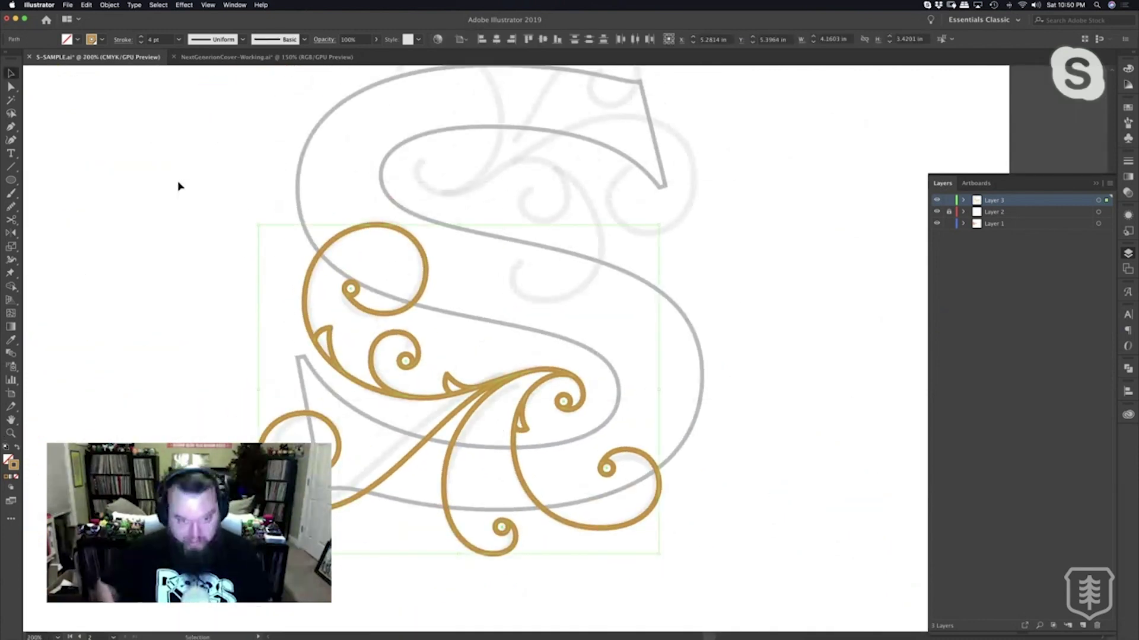
key("o")
left_click_drag(519, 458, 750, 283)
key("v")
left_click_drag(610, 357, 671, 271)
key("super+z")
key("v")
key("o")
left_click_drag(526, 357, 733, 283)
key("v")
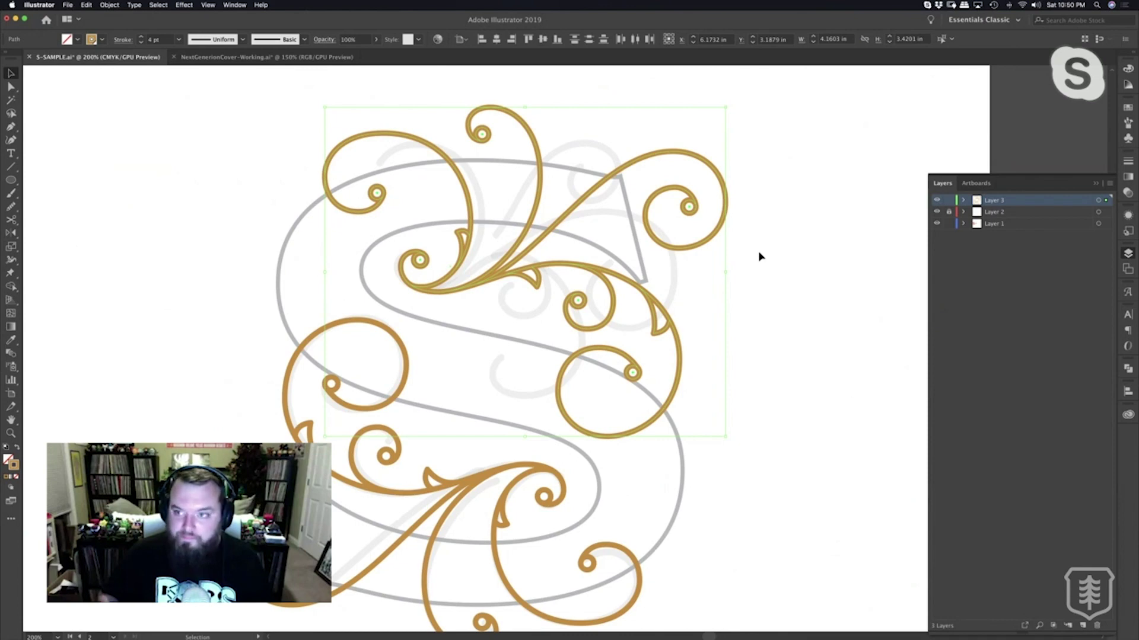
key("Delete")
Draw a fourth pointed leaf with the Pen tool on the inner side of the right branch's bottom curve, tip facing up.
scroll(714, 408, "down", 5)
key("z")
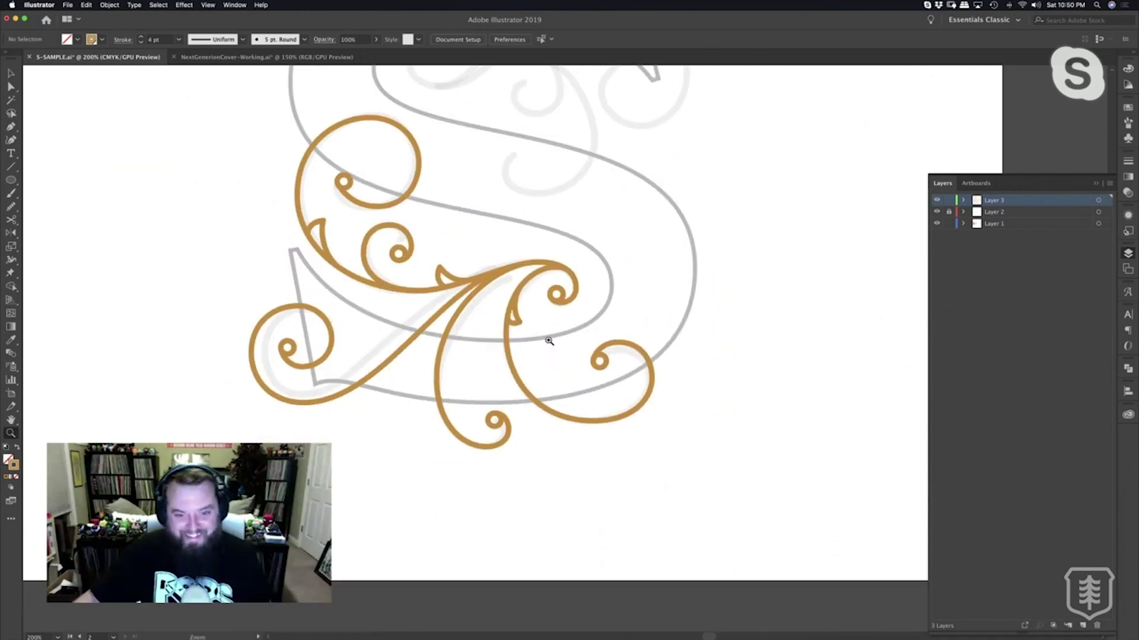
left_click(549, 341)
key("a")
left_click(646, 403)
left_click(650, 383)
key("p")
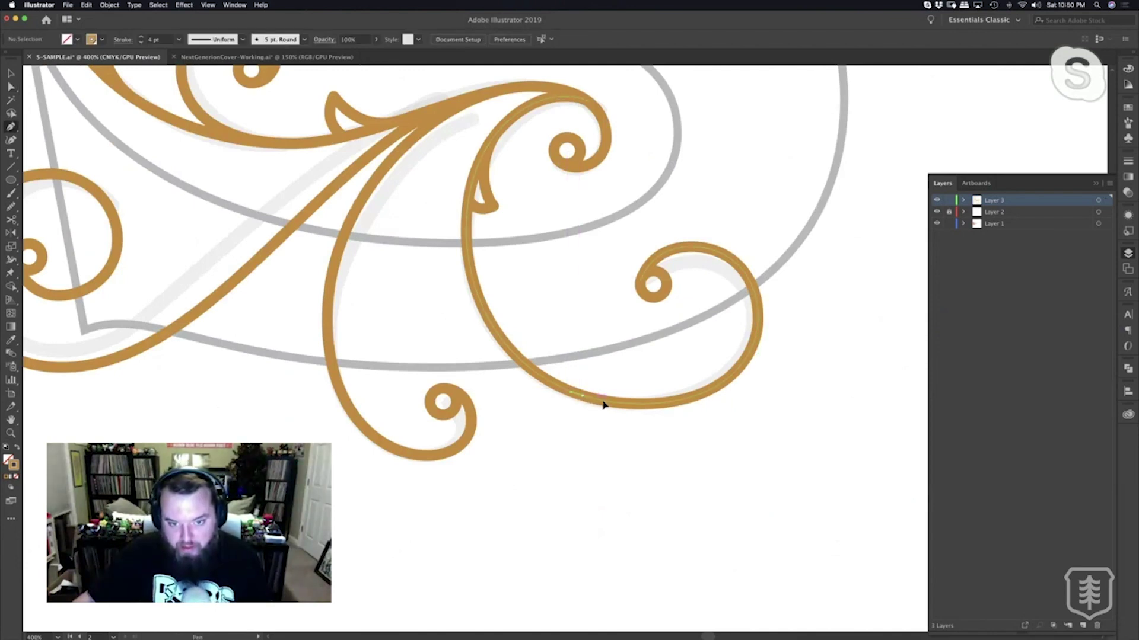
left_click(622, 405)
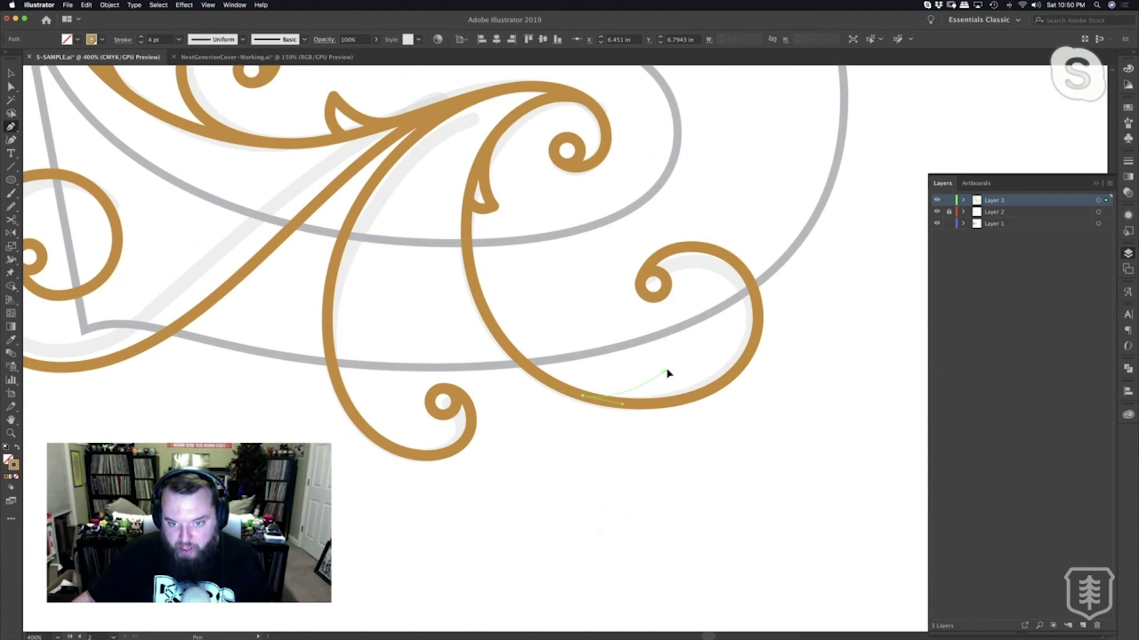
left_click_drag(678, 354, 677, 353)
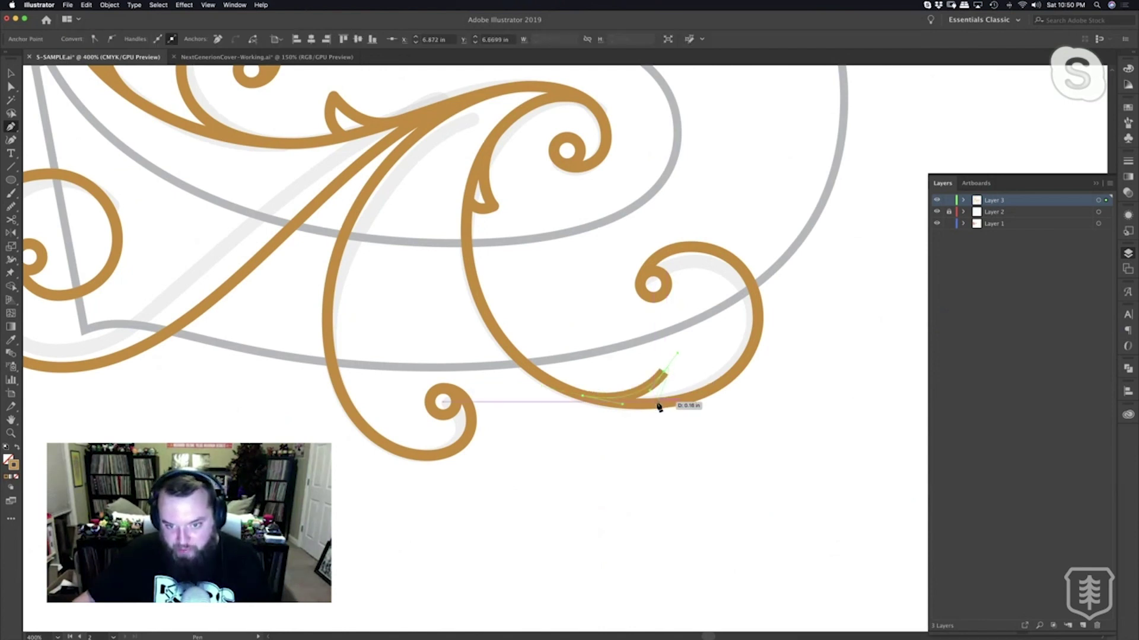
left_click(656, 403)
Swing the handle at the fourth leaf's tip downward so its short right side bows outward.
key("super")
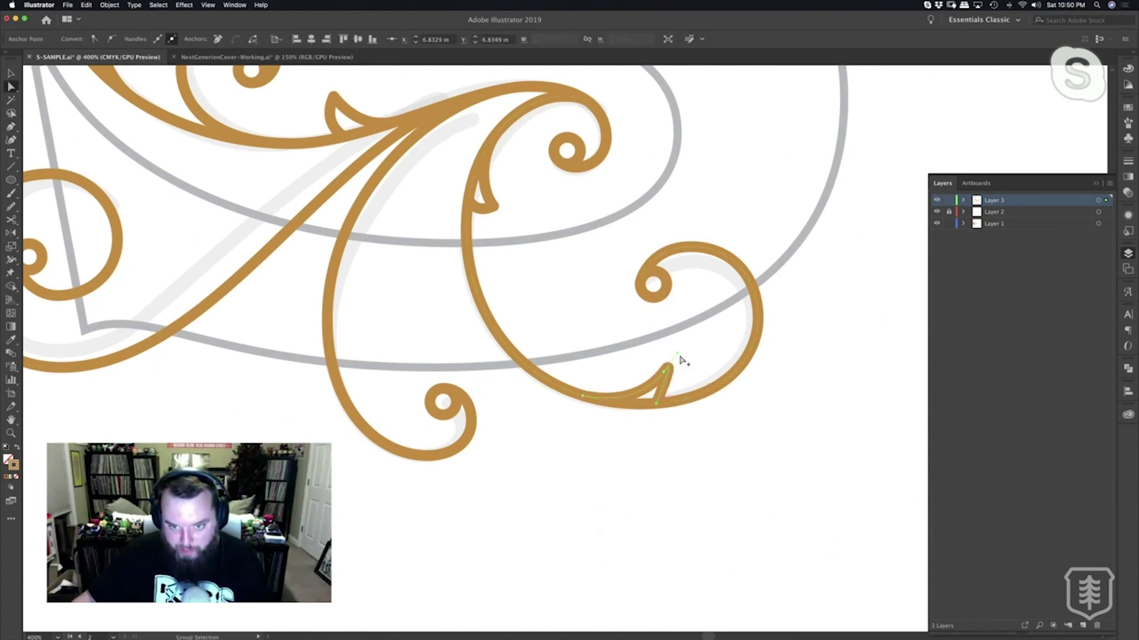
left_click_drag(679, 358, 679, 395)
key("super+shift+a")
Examine the lower branches and their leaf accents against the letter outline and the sketch.
key("super+space")
left_click(541, 357, "alt")
left_click(540, 357, "alt")
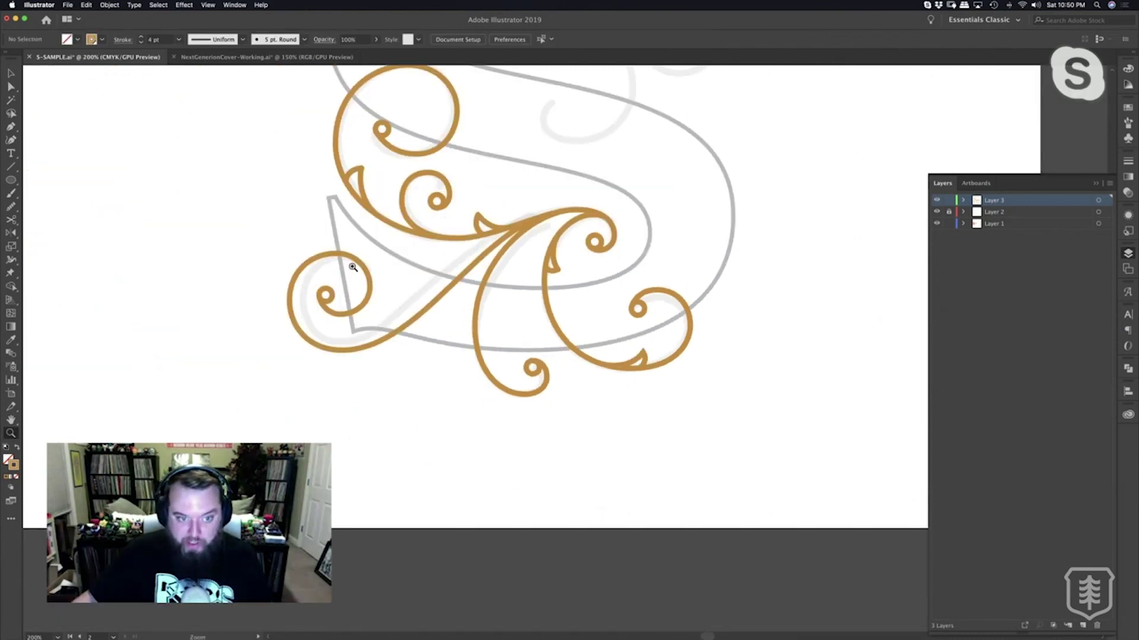
left_click_drag(450, 288, 434, 390)
left_click_drag(514, 260, 488, 356)
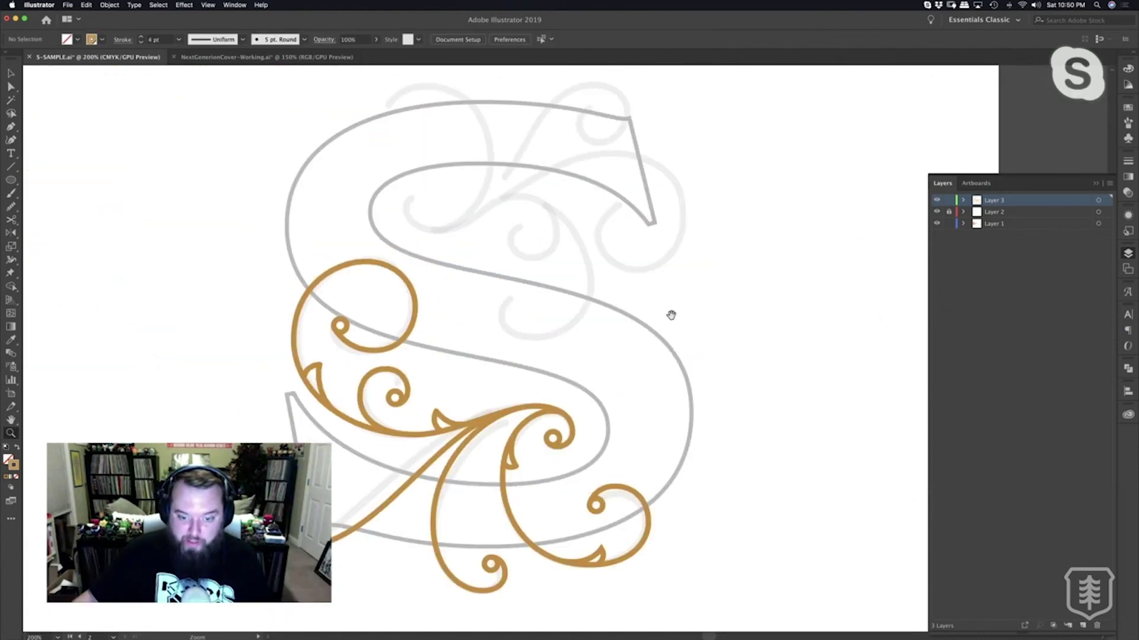
left_click_drag(672, 315, 655, 211)
left_click(528, 463)
left_click(528, 463)
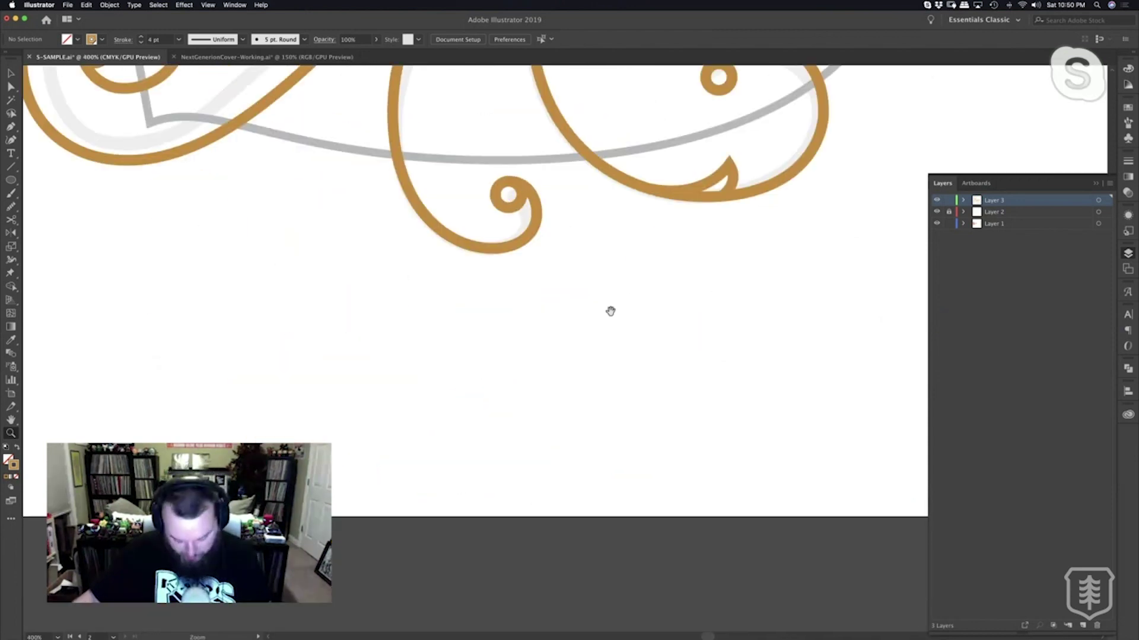
scroll(610, 311, "up", 5)
key("v")
left_click(691, 363)
key("i")
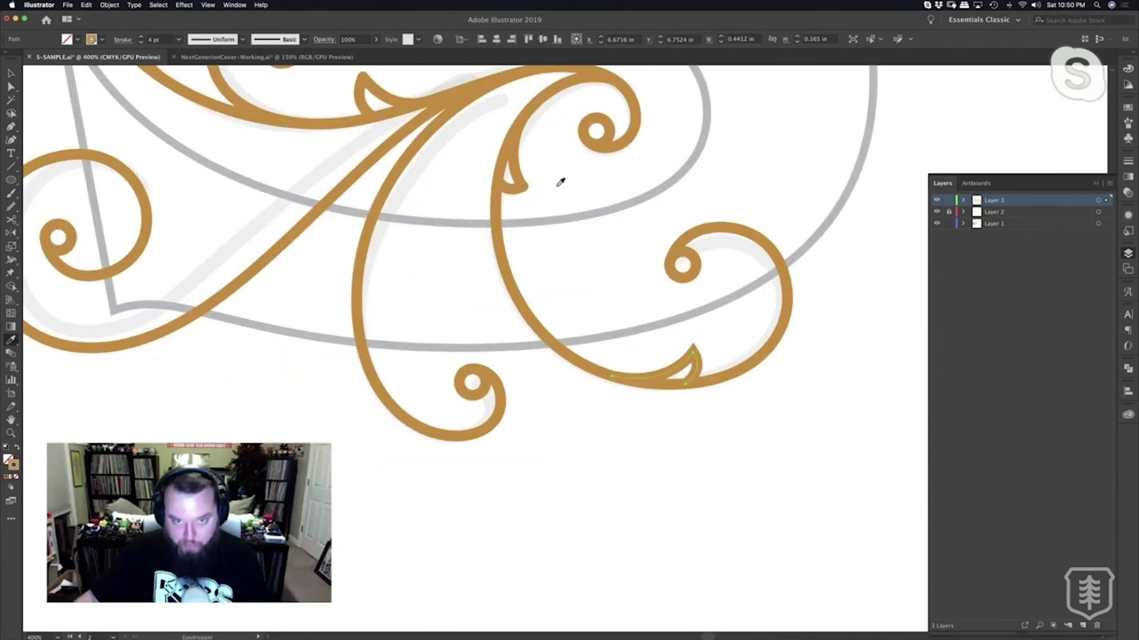
key("space")
left_click_drag(583, 185, 650, 448)
key("v")
left_click(623, 228)
Shorten the large upper-left spiral by deleting its innermost anchor points back to the anchor on its right side.
key("space")
key("z")
left_click(405, 323)
left_click_drag(537, 329, 494, 425)
key("a")
left_click(558, 408)
key("minus")
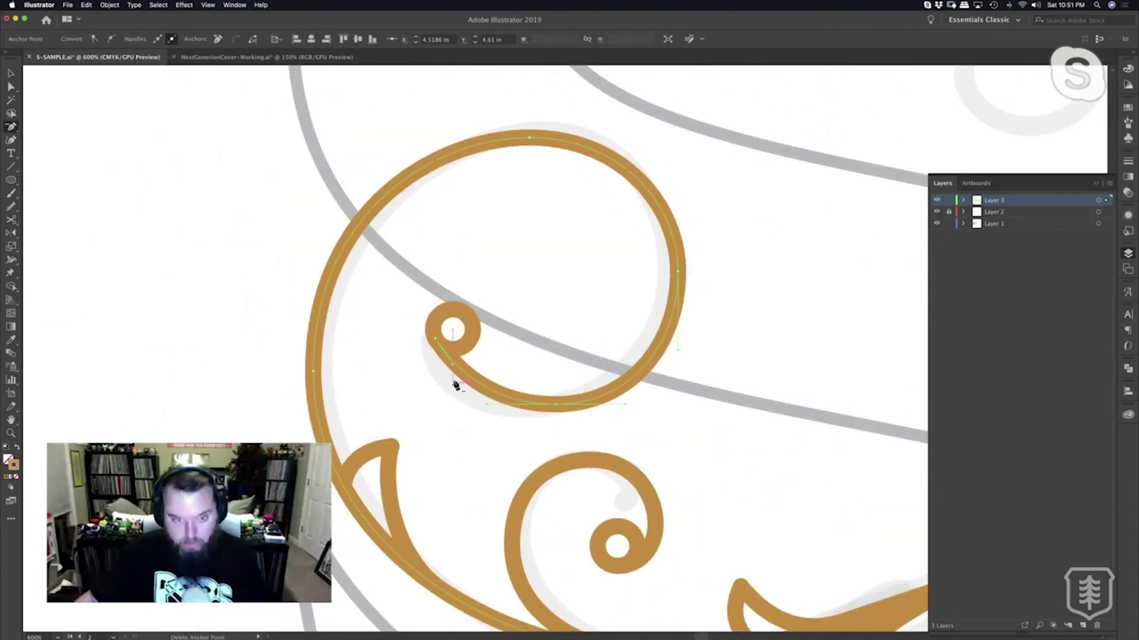
left_click(435, 338)
left_click(556, 405)
key("a")
left_click_drag(572, 320, 534, 408)
left_click(535, 408)
Move the small ring onto the shortened spiral's new end.
key("v")
left_click_drag(427, 437, 636, 377)
left_click(683, 391)
Examine the whole letter and the balance of its flourishes, with the shortened spiral, against the sketch.
key("z")
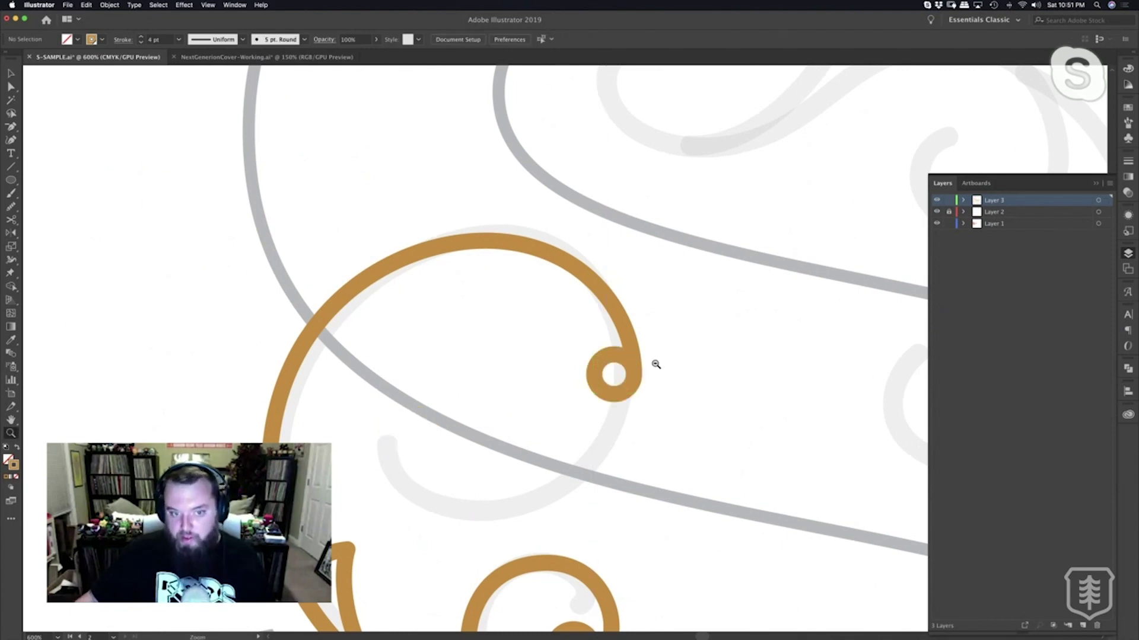
left_click(656, 364, "alt")
left_click(656, 364, "alt")
left_click(656, 364, "alt")
scroll(611, 358, "down", 1)
scroll(602, 358, "up", 1)
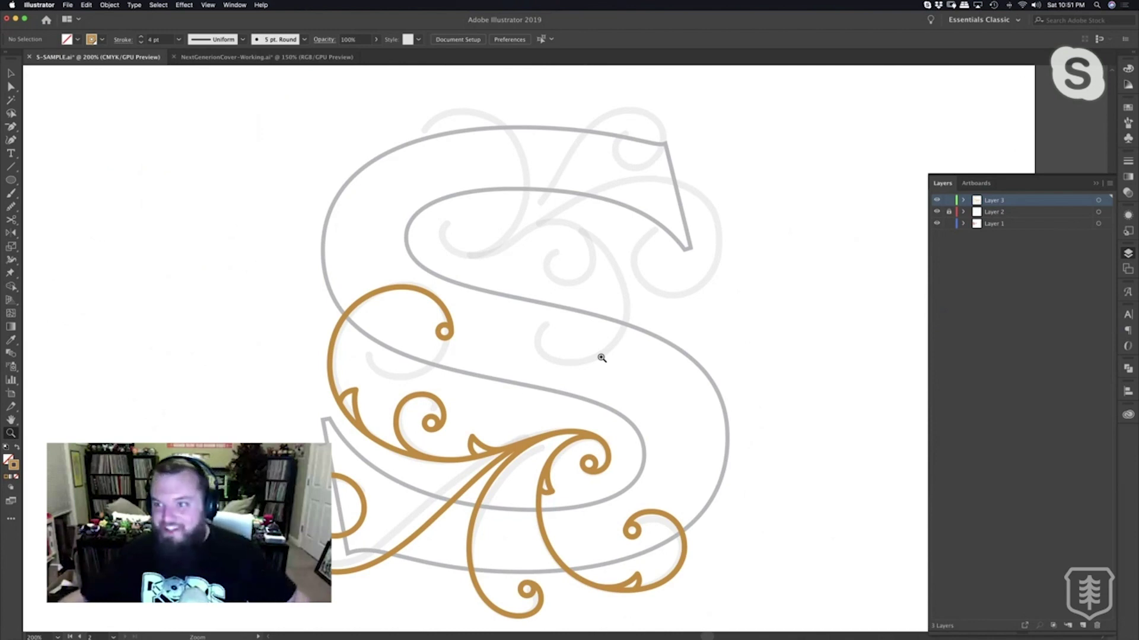
left_click(560, 381)
left_click_drag(579, 506, 568, 437)
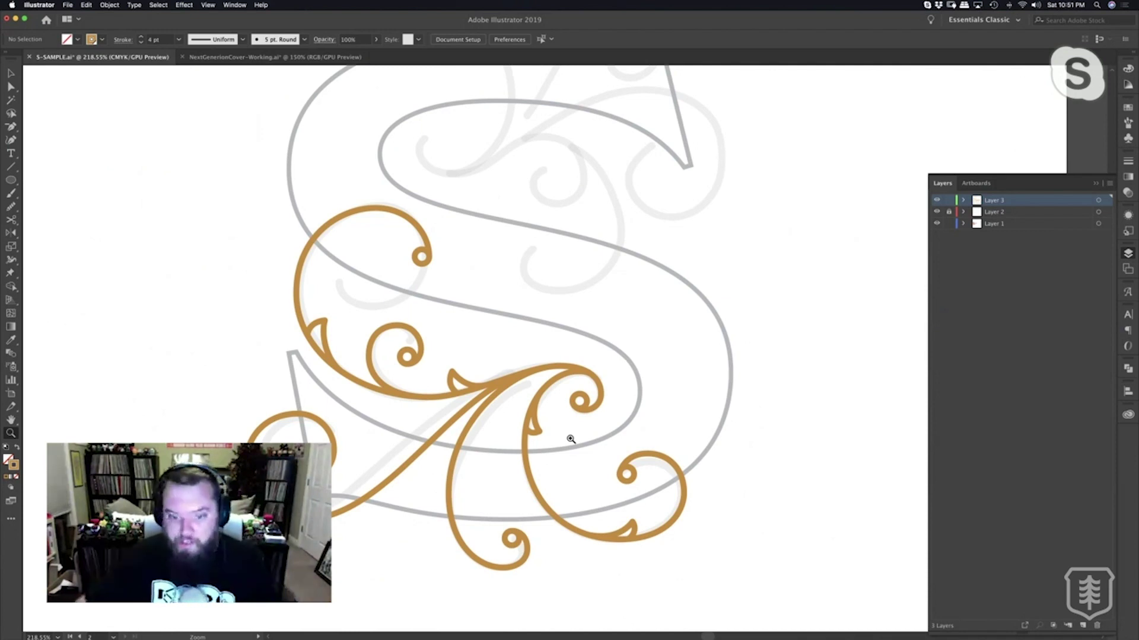
scroll(570, 438, "up", 5)
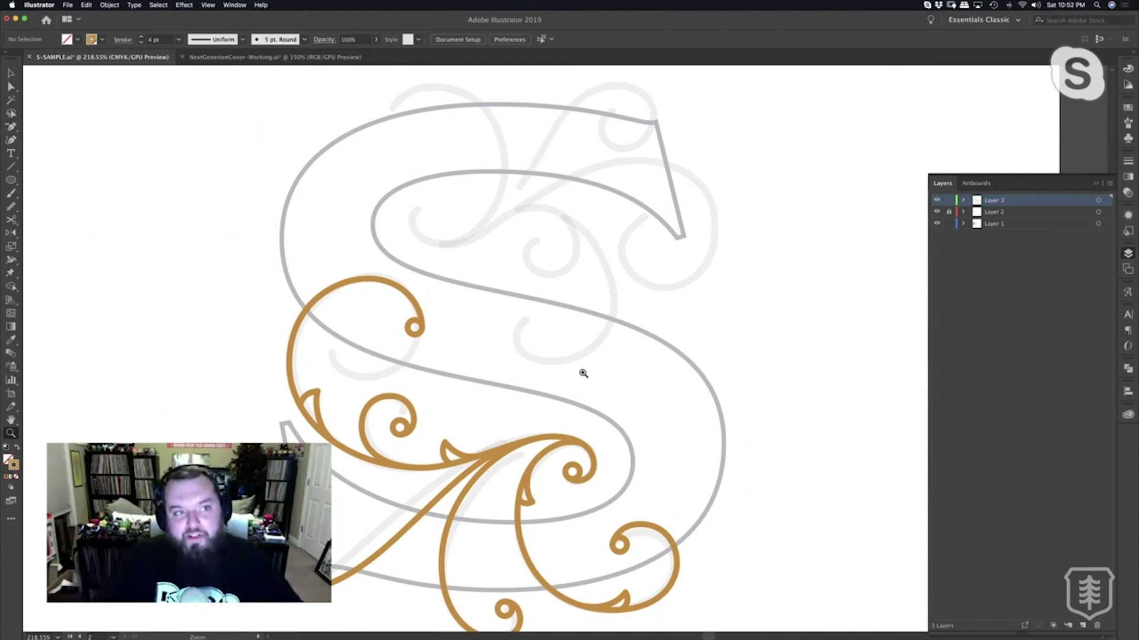
mouse_move(600, 339)
left_mouse_down()
mouse_move(615, 307)
mouse_move(616, 340)
left_mouse_up()
key("v")
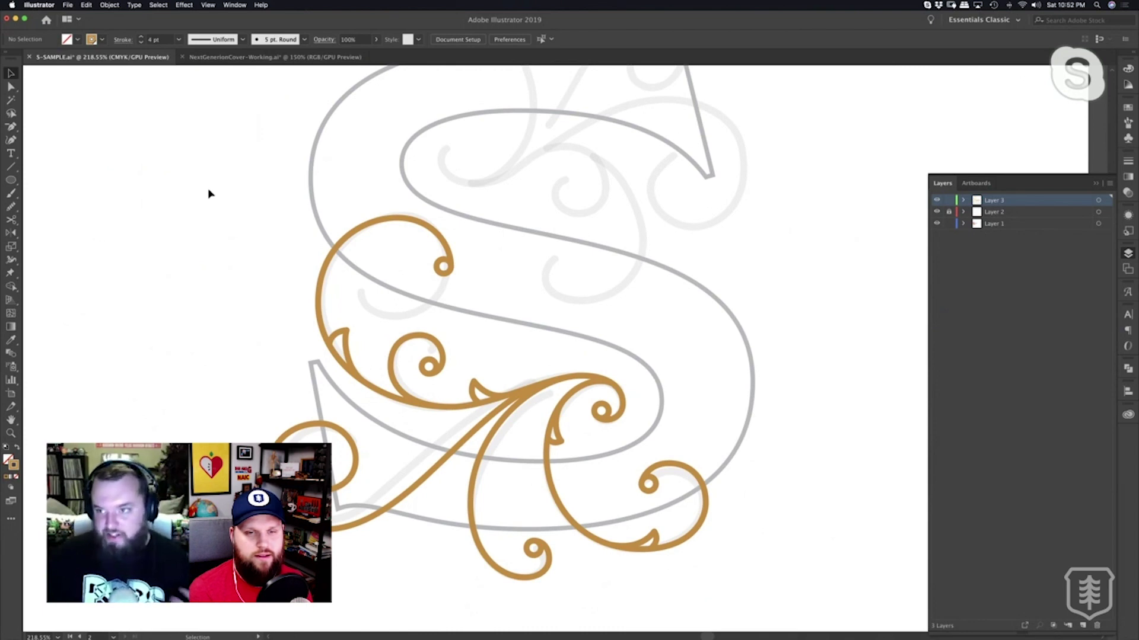
scroll(223, 211, "up", 5)
scroll(224, 211, "right", 5)
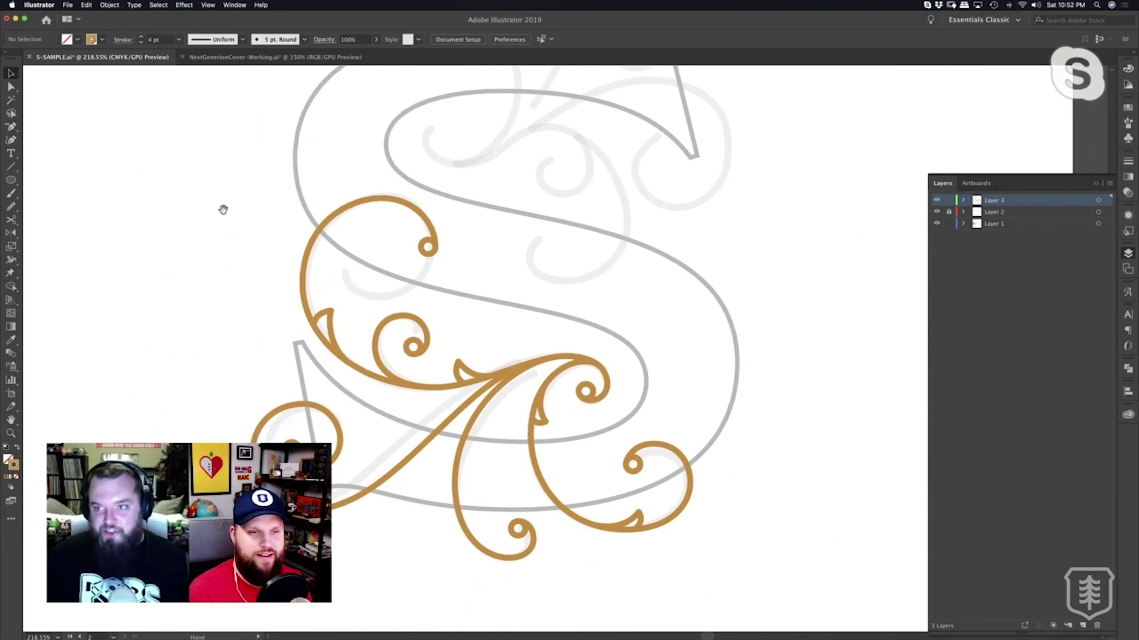
scroll(231, 302, "down", 5)
scroll(232, 302, "left", 2)
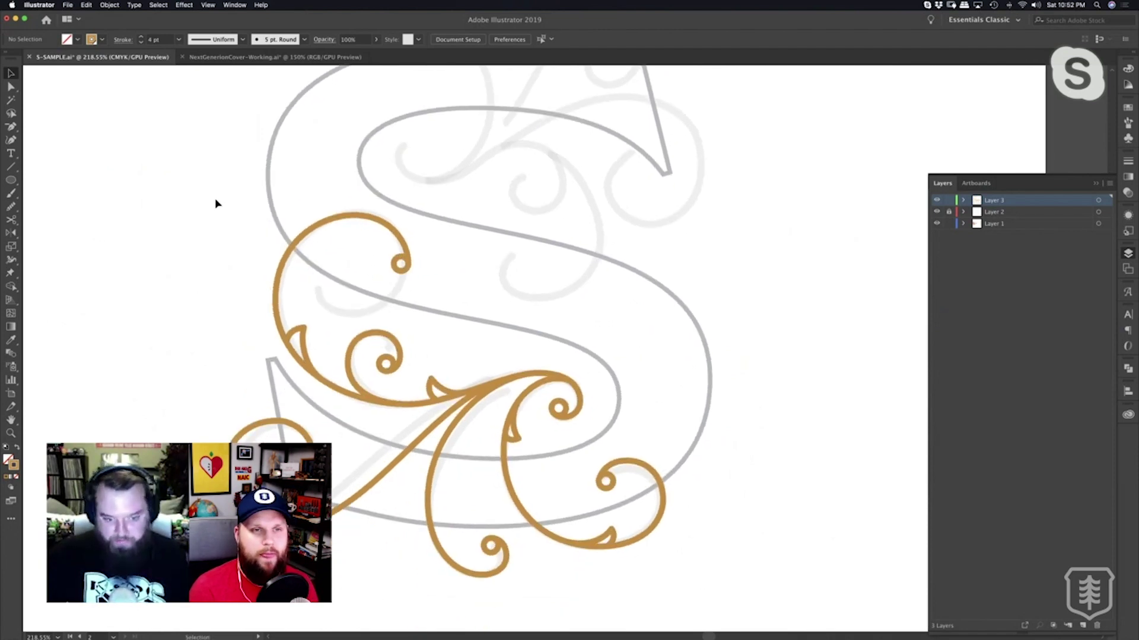
key("z")
left_click(421, 503)
left_click_drag(376, 426, 327, 474)
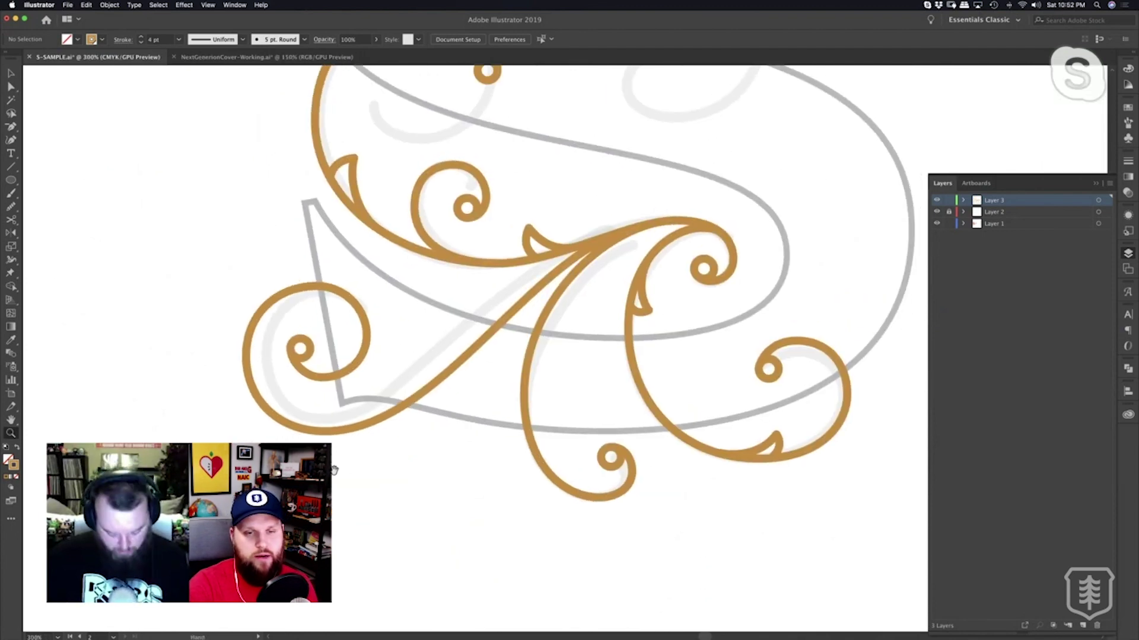
Hide the sketch on Layer 2 to view the gold flourishes over the letter outline alone, and show it again.
left_click(1128, 232)
left_click(1128, 233)
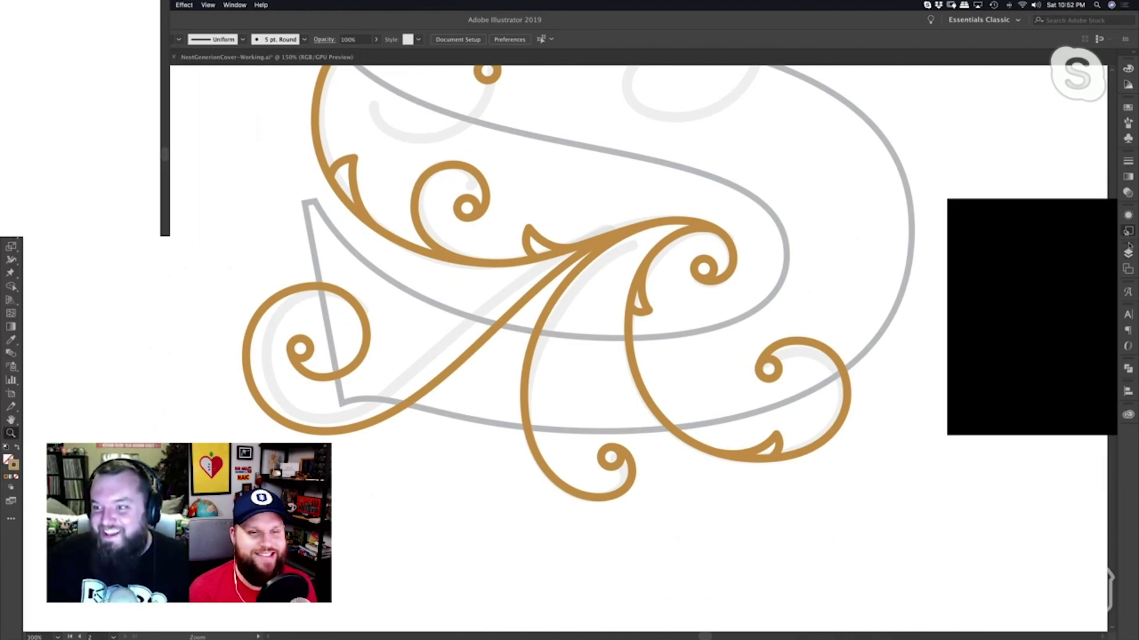
left_click(1128, 253)
left_click(937, 212)
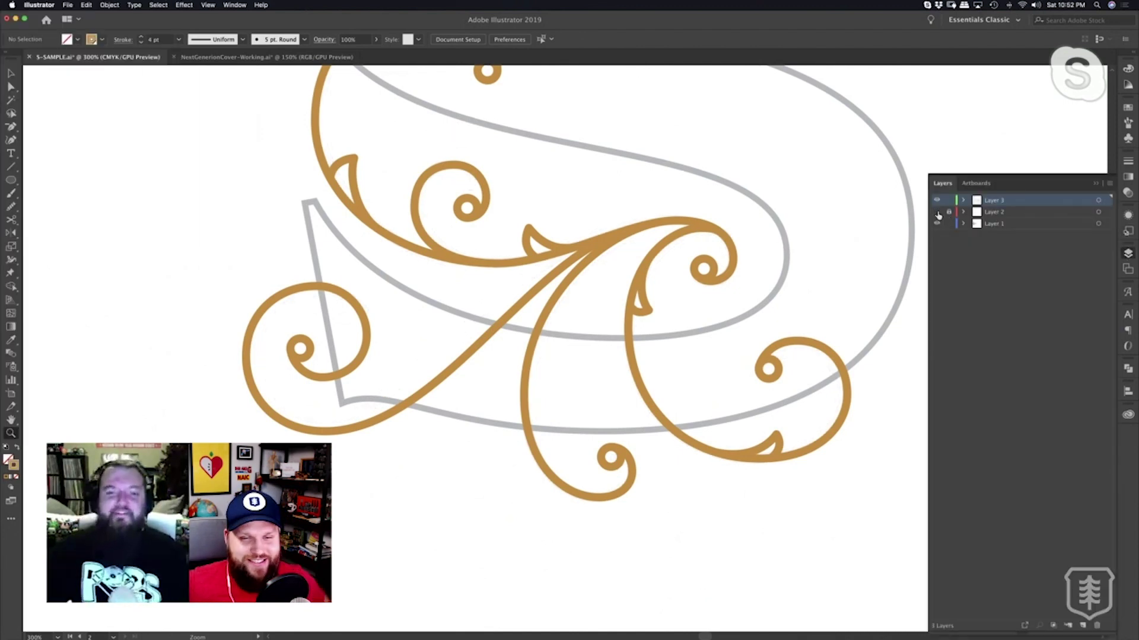
left_click_drag(829, 196, 816, 290)
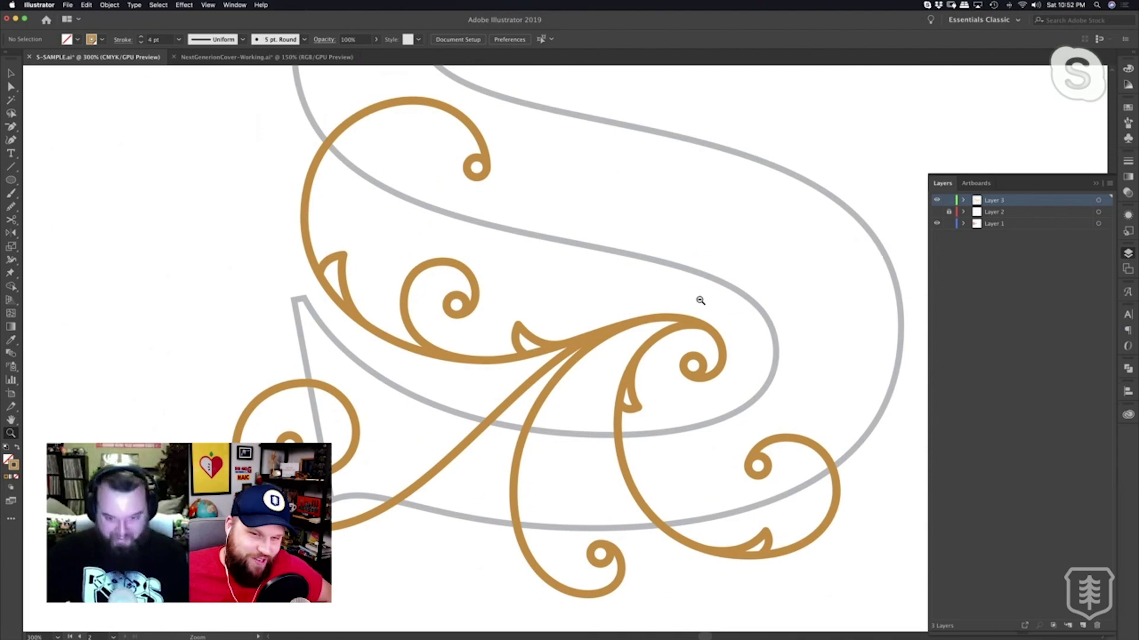
left_click(700, 301, "alt")
scroll(682, 309, "up", 3)
scroll(682, 309, "left", 3)
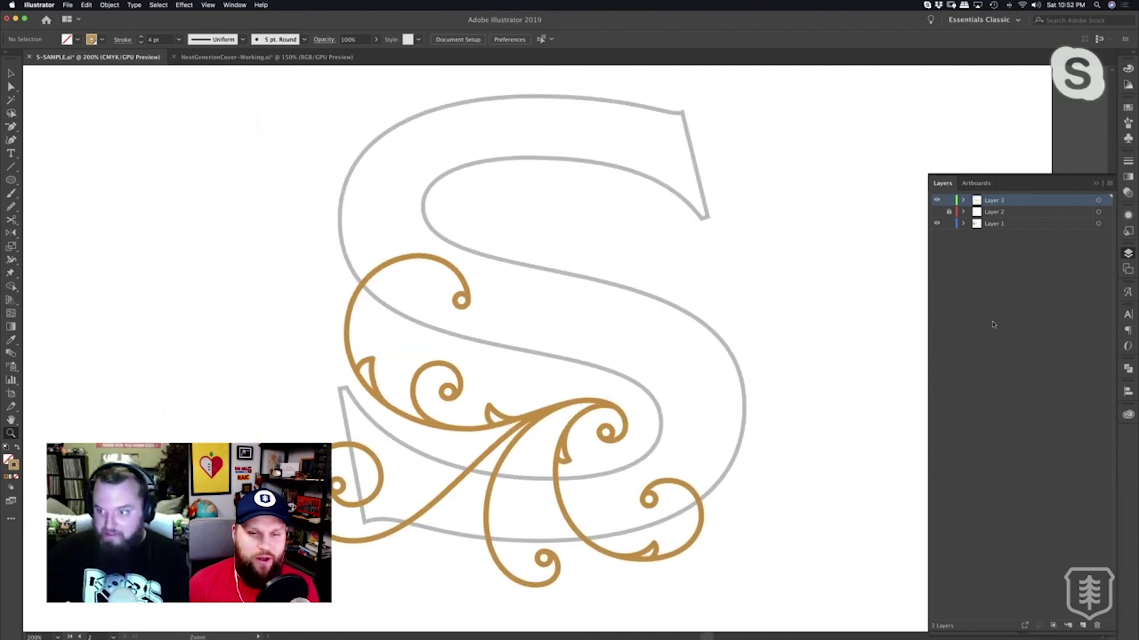
left_click(936, 211)
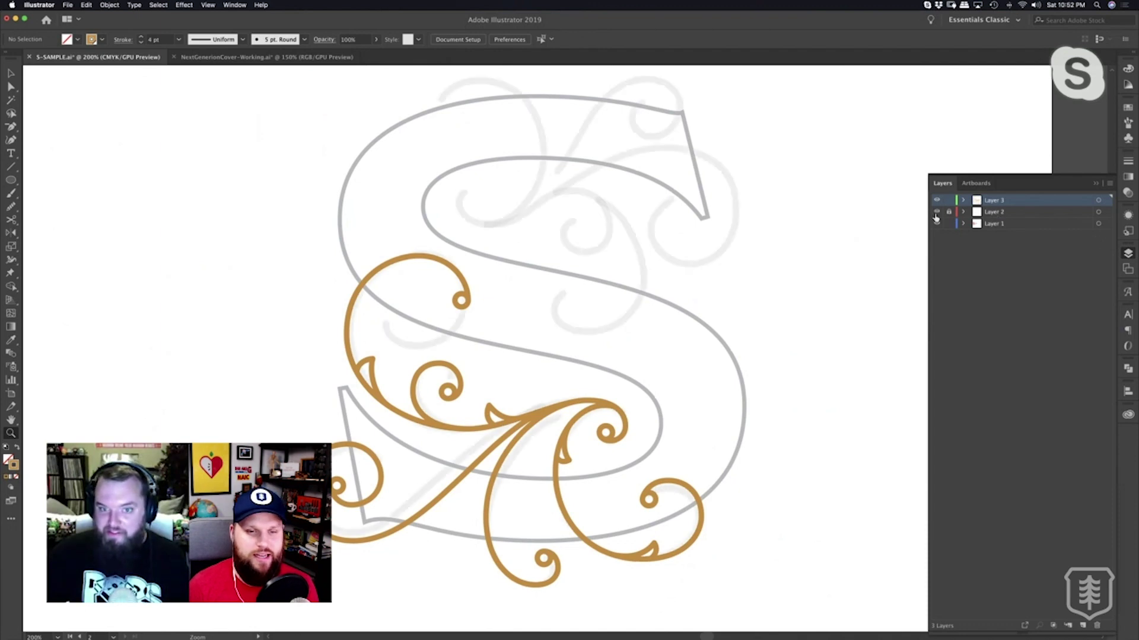
Trace the sketched flourish crossing the letter's upper left with the Pen tool, from its lower hook over the crown into the inward curl.
left_click_drag(770, 237, 727, 283)
left_click_drag(695, 333, 695, 325)
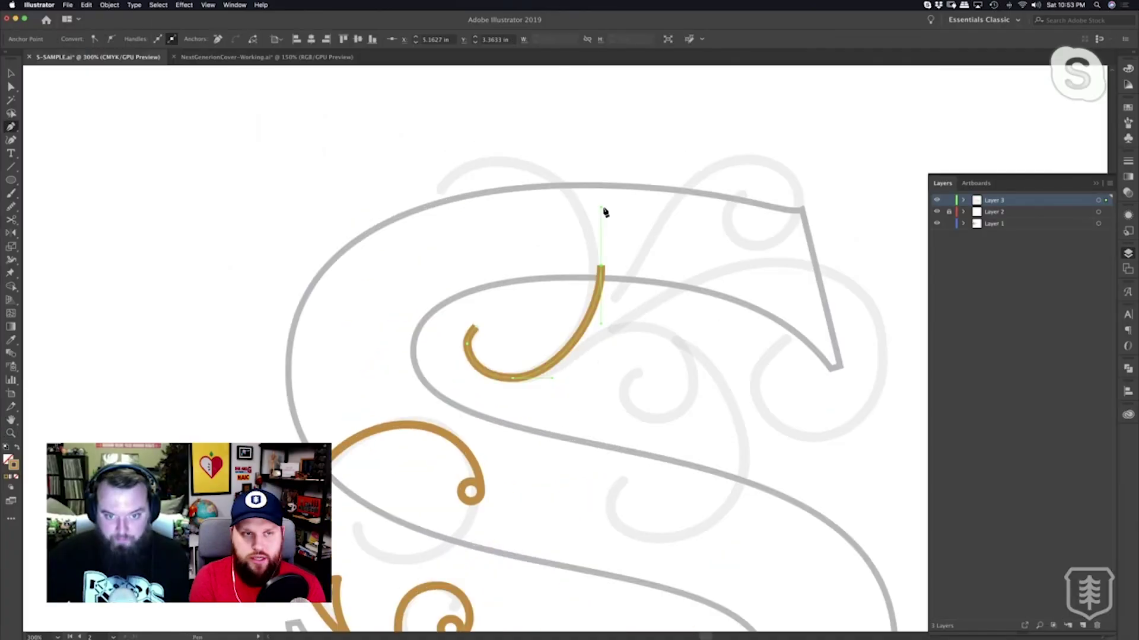
left_click_drag(499, 155, 440, 156)
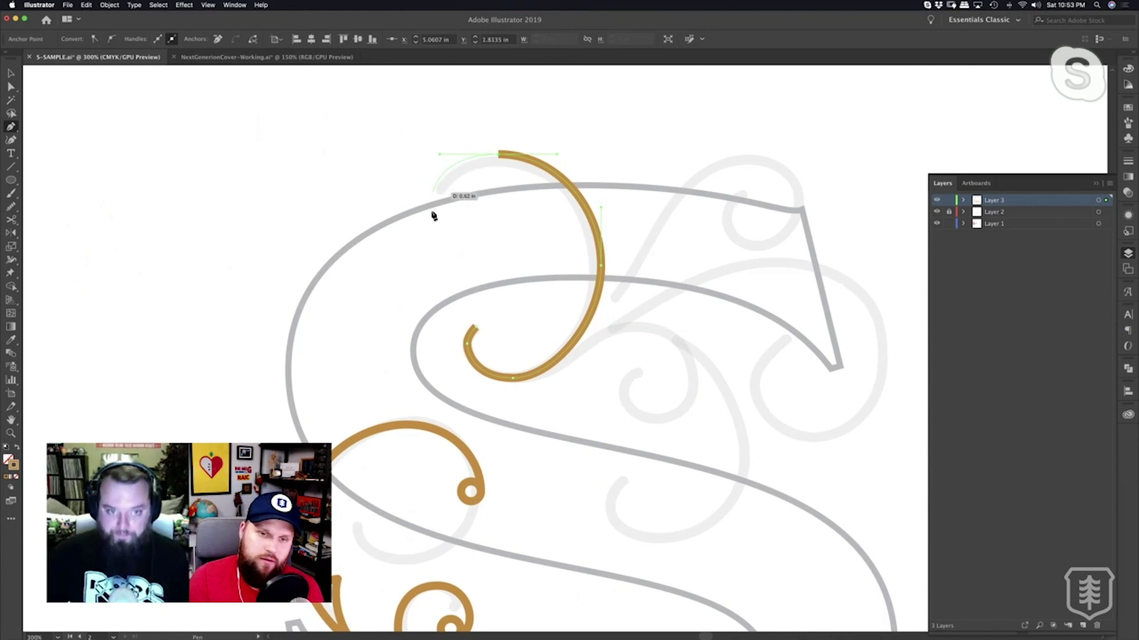
left_click_drag(435, 217, 516, 256)
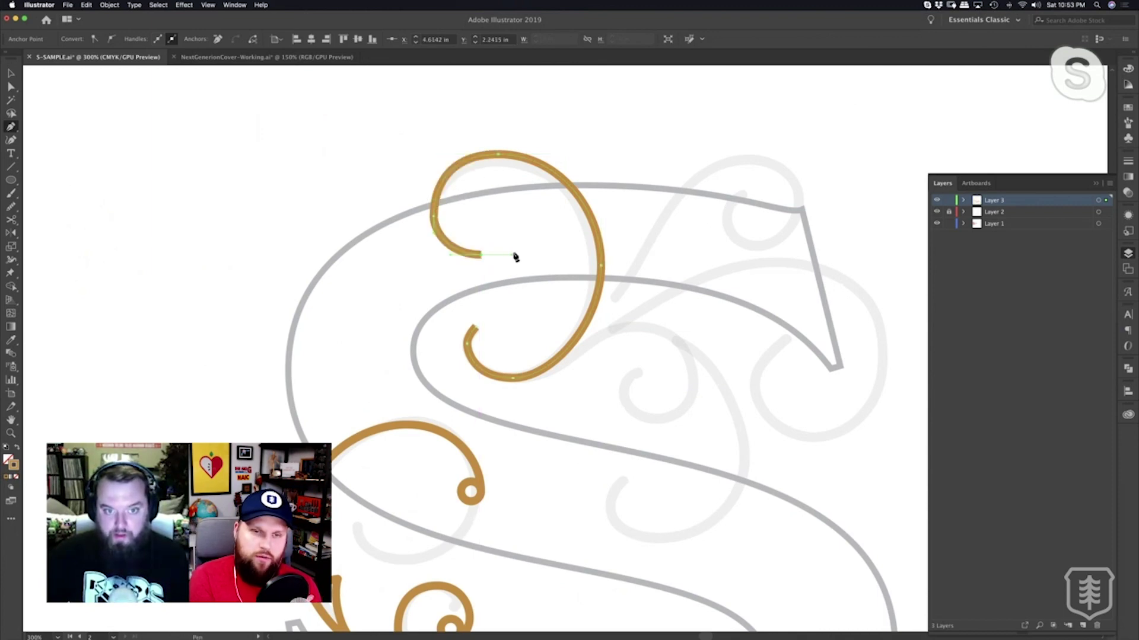
left_click(518, 239)
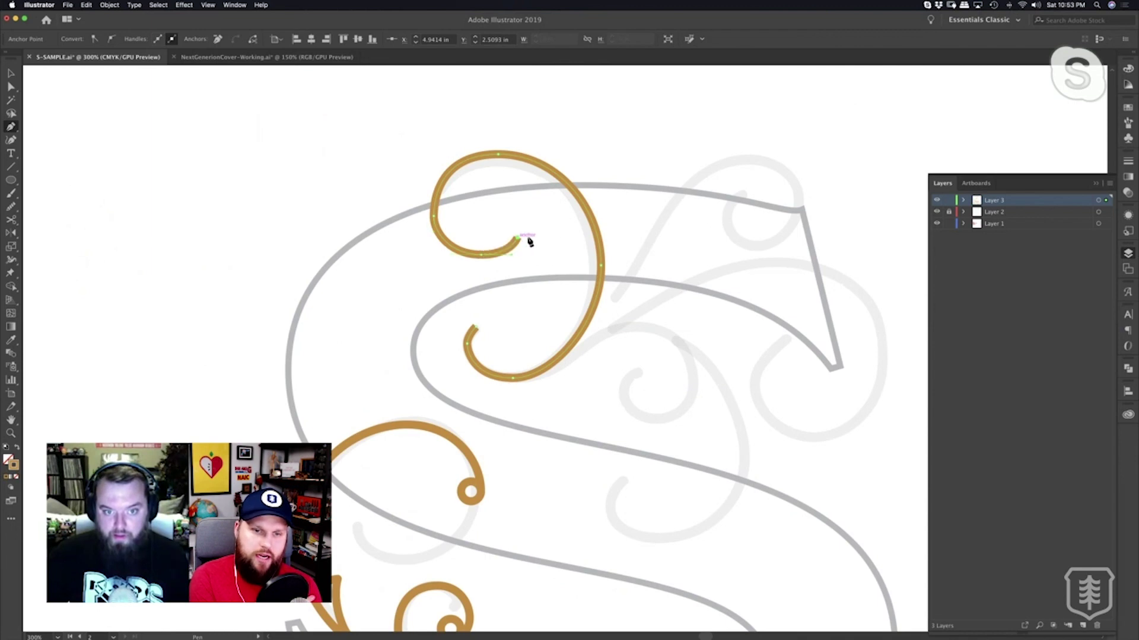
Extend the open end of the new flourish's lower hook slightly inward along its curve.
left_click(539, 238, "super")
left_click(538, 235, "super")
left_click(537, 382, "super")
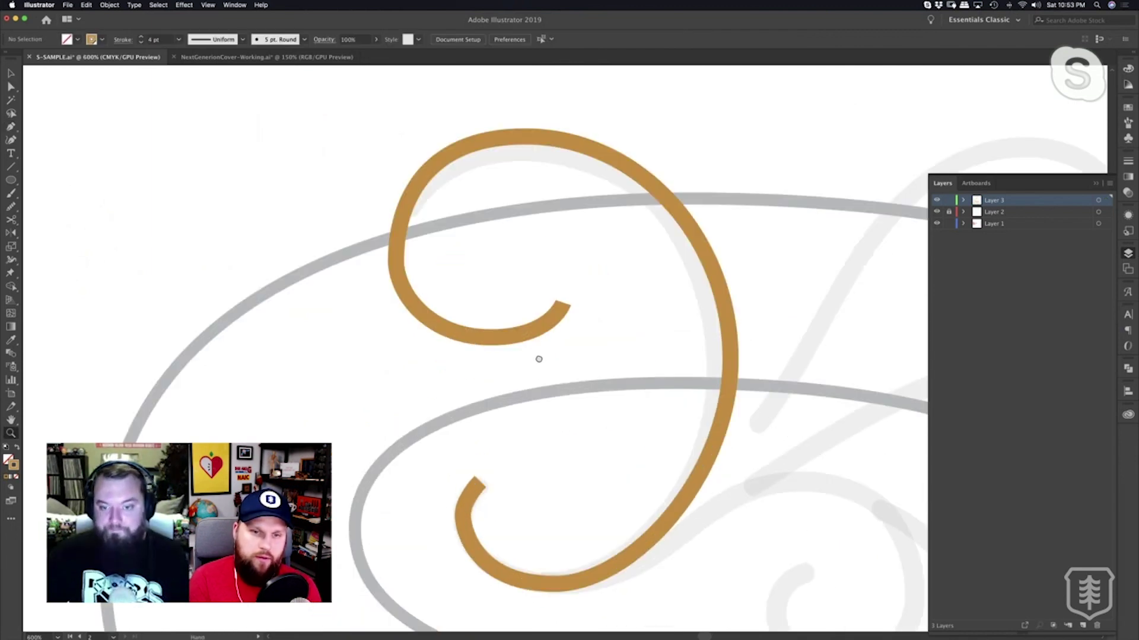
key("a")
left_click(458, 511)
left_click(479, 478)
left_click_drag(475, 477, 491, 468)
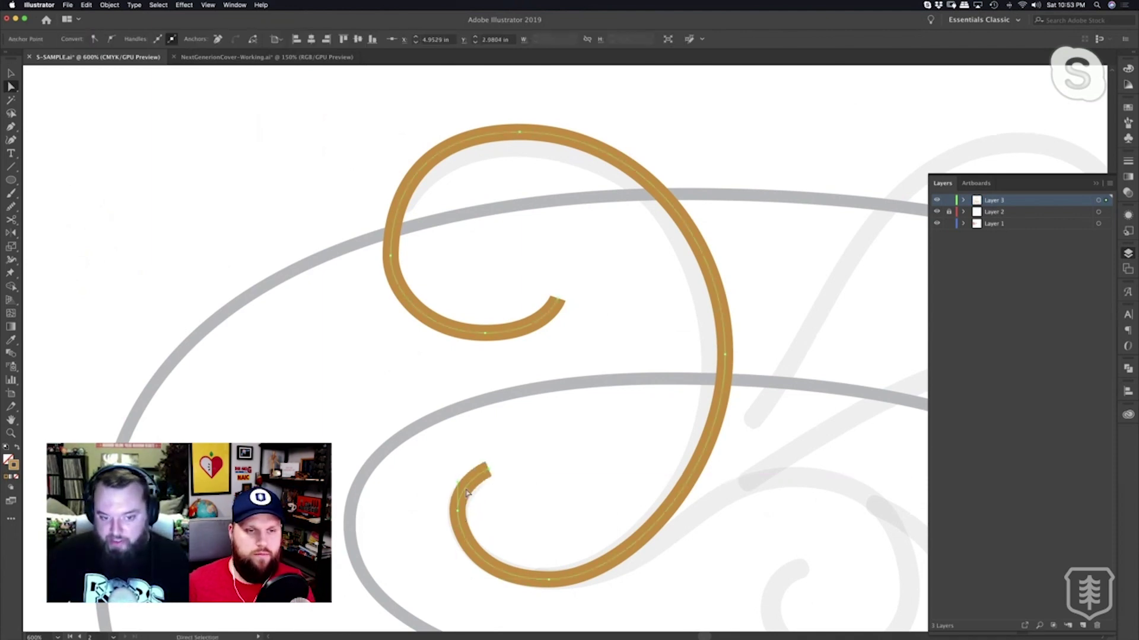
left_click(497, 498)
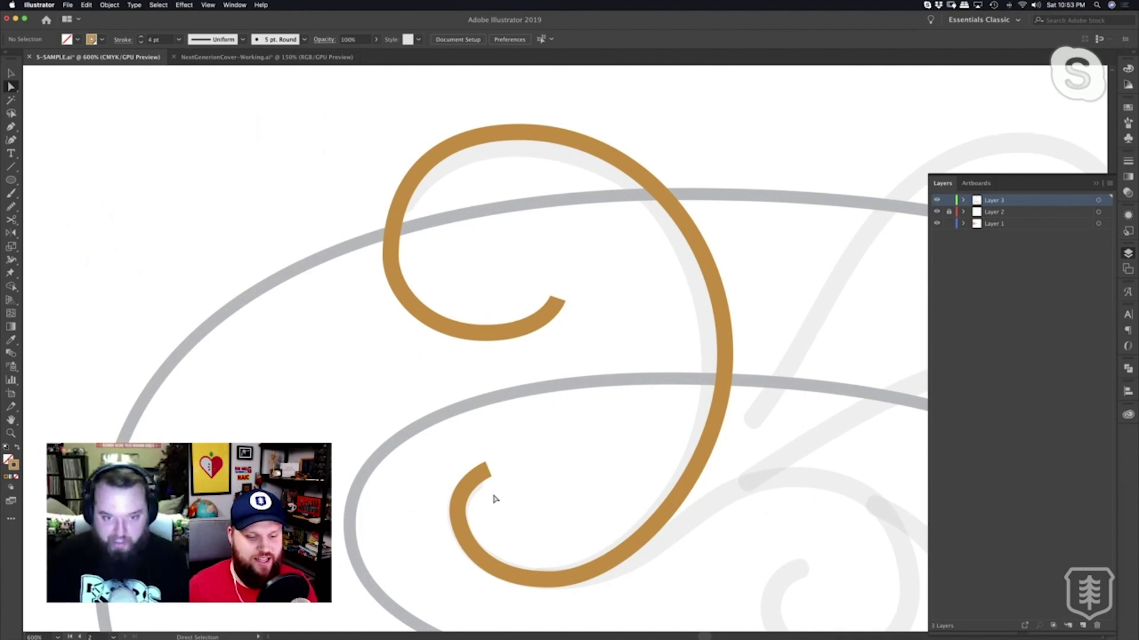
Round out the flourish's upper curl by raising its leftmost anchor and adjusting the handles of its leftmost and topmost anchors.
left_click(391, 258)
left_click_drag(392, 258, 391, 238)
left_click_drag(404, 136, 423, 132)
left_click_drag(392, 205, 390, 186)
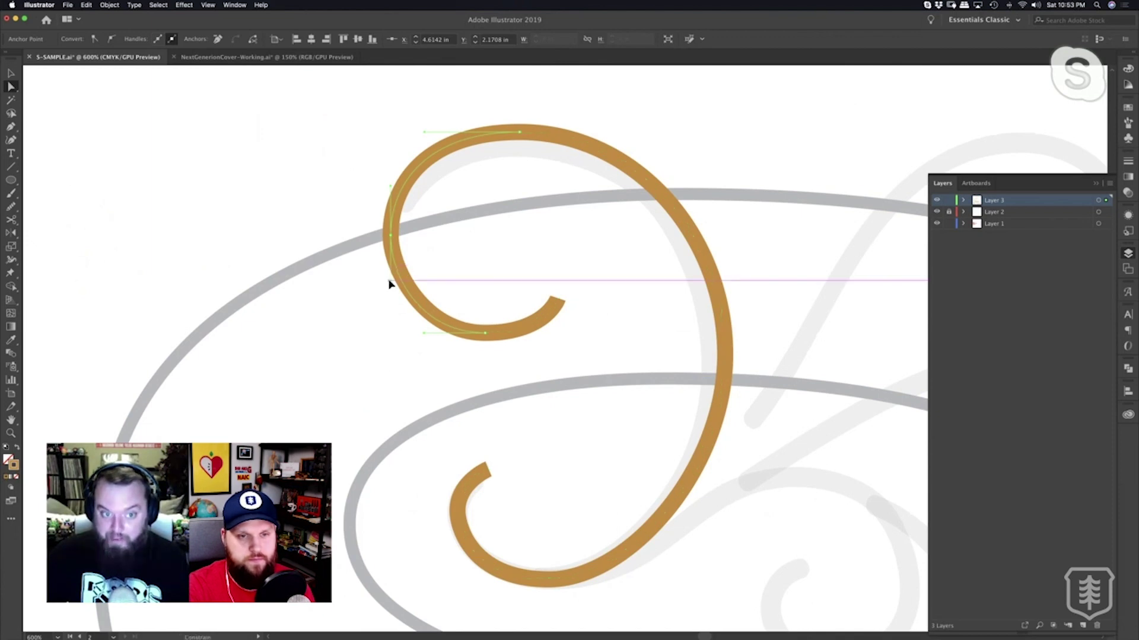
left_click(452, 259)
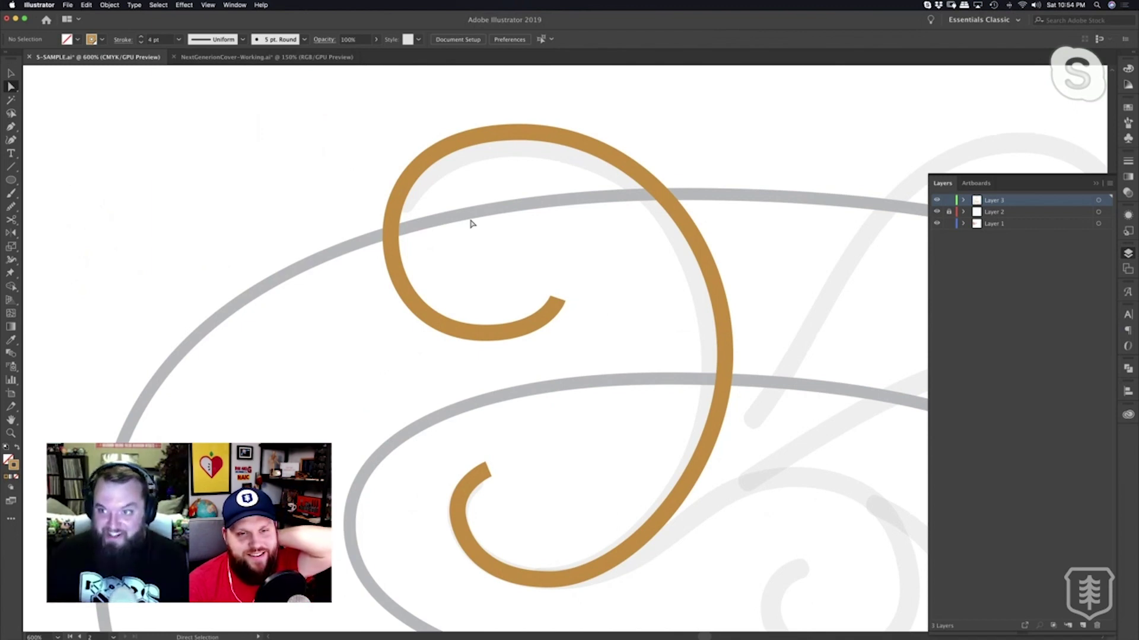
left_click(514, 138)
left_click_drag(424, 132, 431, 132)
key("space")
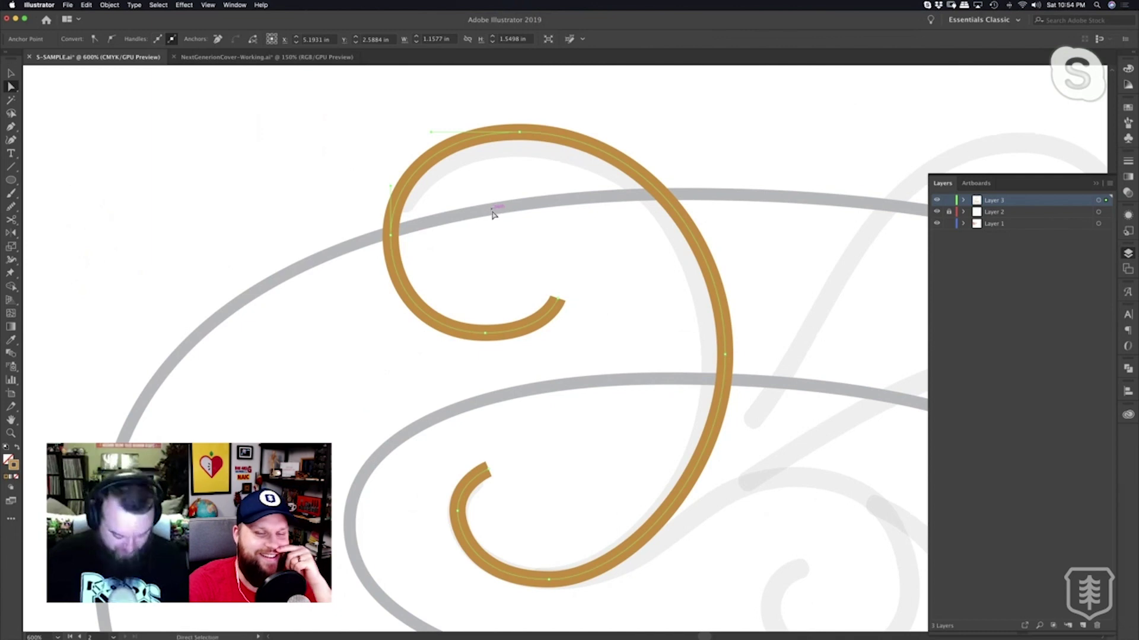
left_click(497, 237)
Pull the open end of the lower hook slightly outward to loosen its curl.
scroll(510, 239, "down", 1)
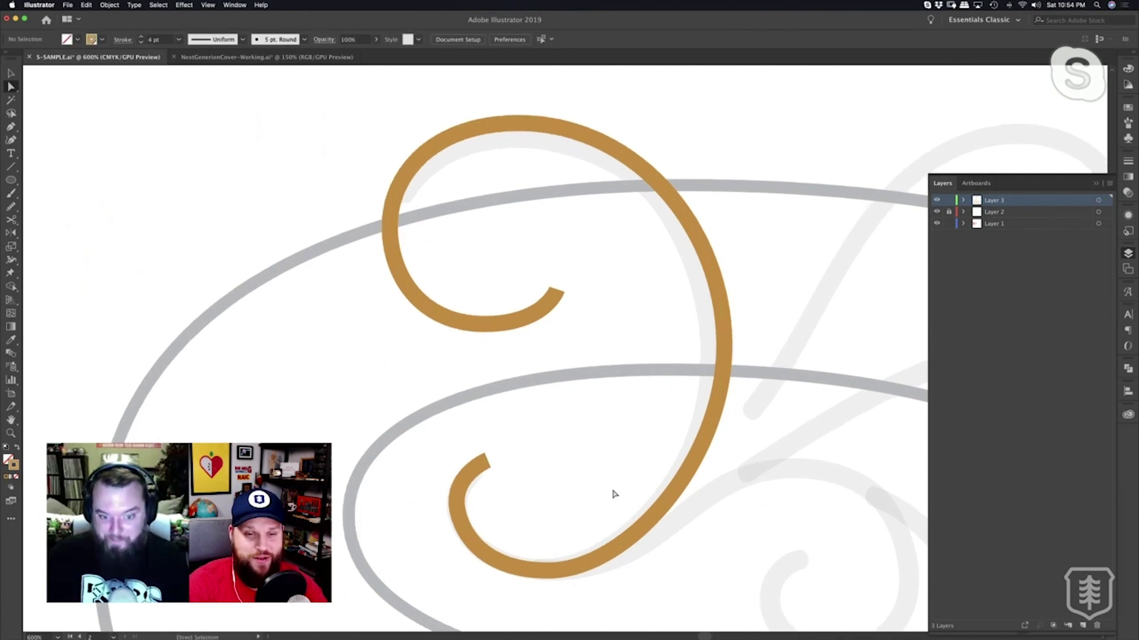
scroll(534, 421, "down", 3)
left_click(511, 392)
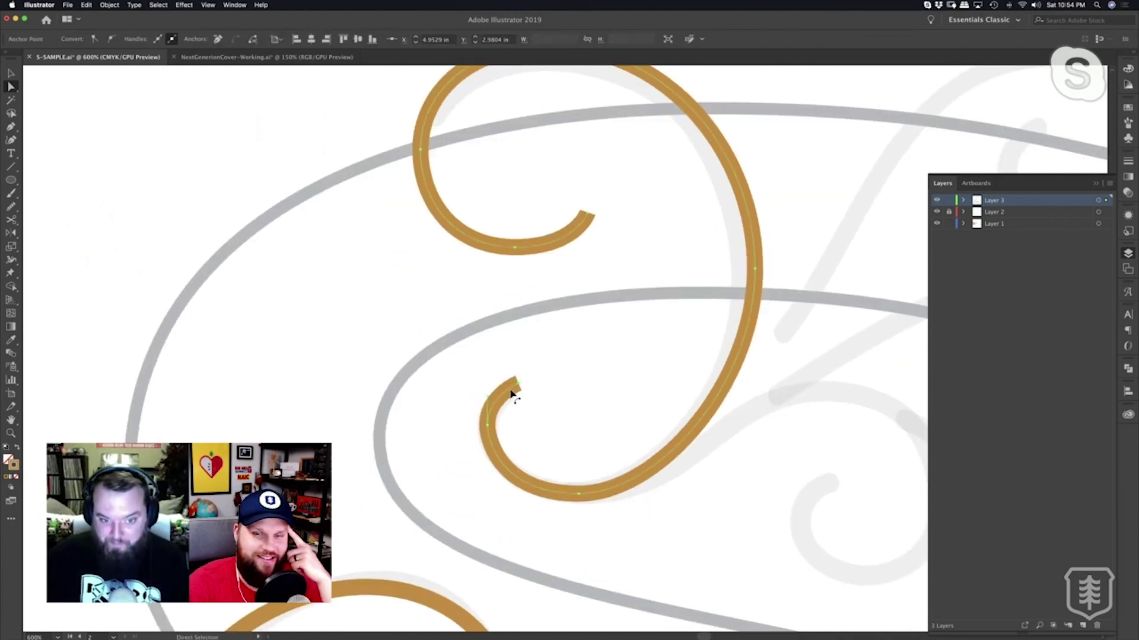
left_click_drag(518, 383, 511, 379)
left_click(525, 392)
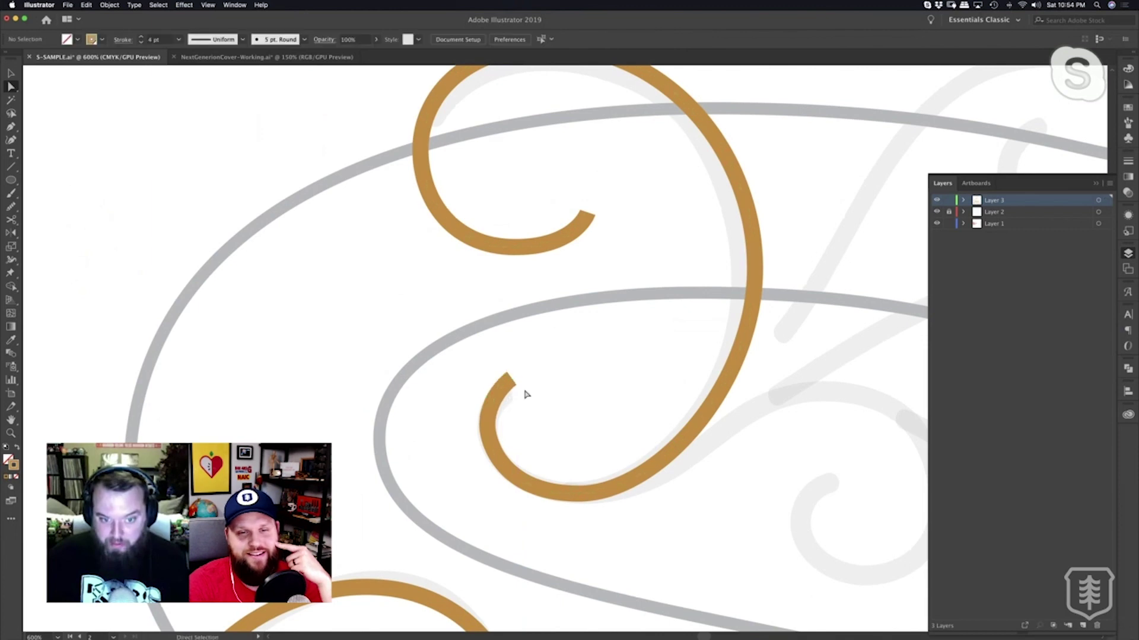
Reshape the lower hook by lowering its leftmost anchor, shifting its bottom anchor left and lengthening that anchor's outgoing handle.
left_click(487, 432)
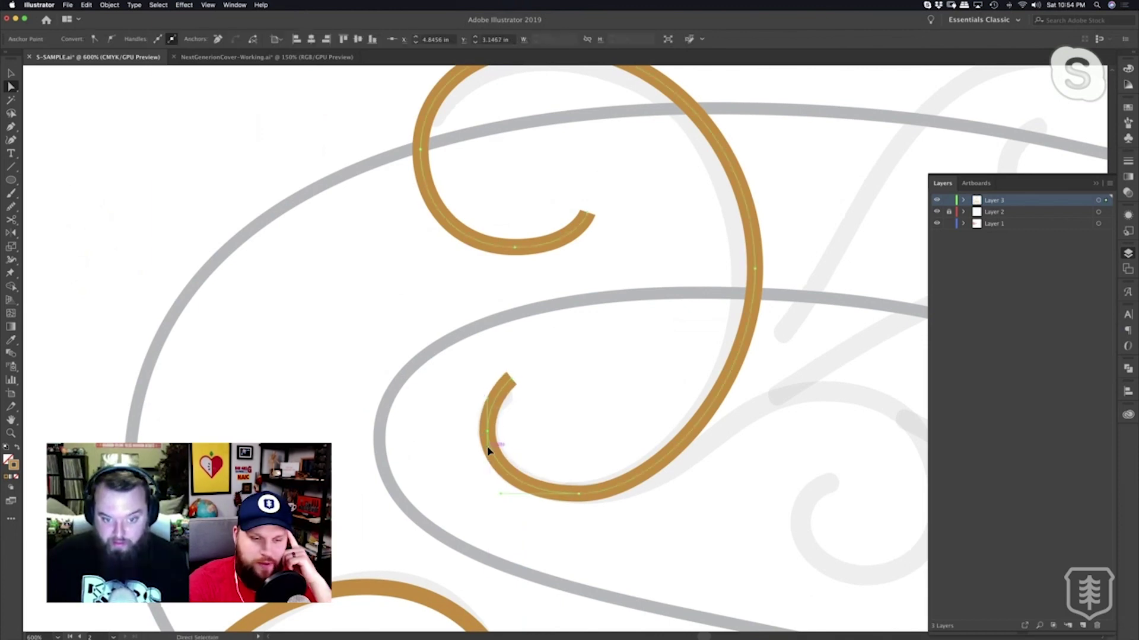
left_click_drag(579, 495, 553, 494)
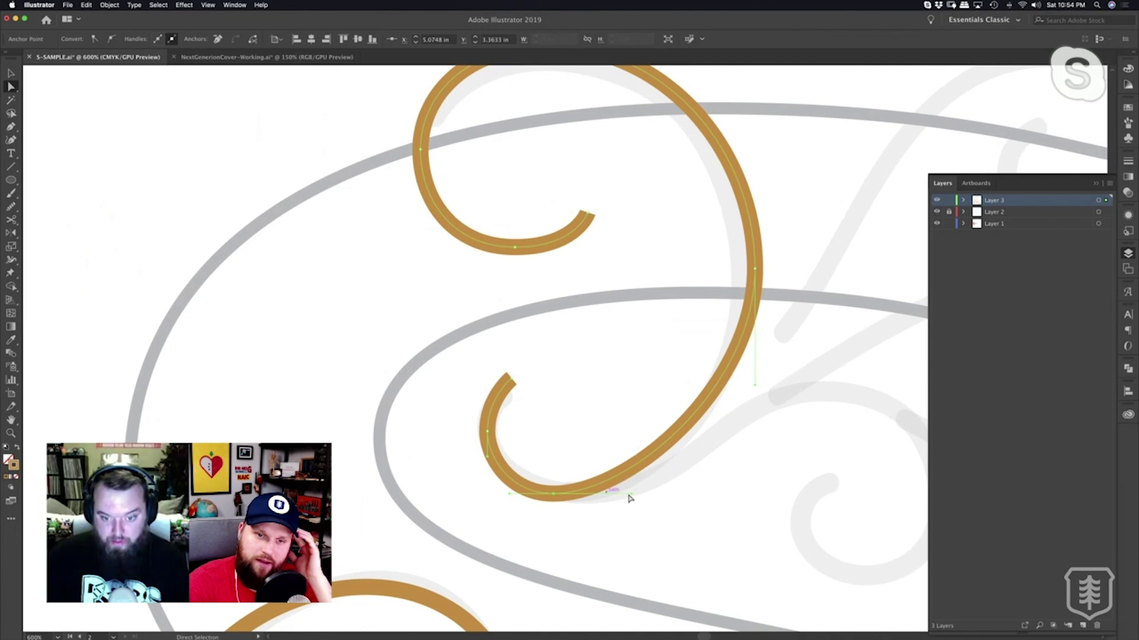
left_click_drag(633, 494, 669, 495)
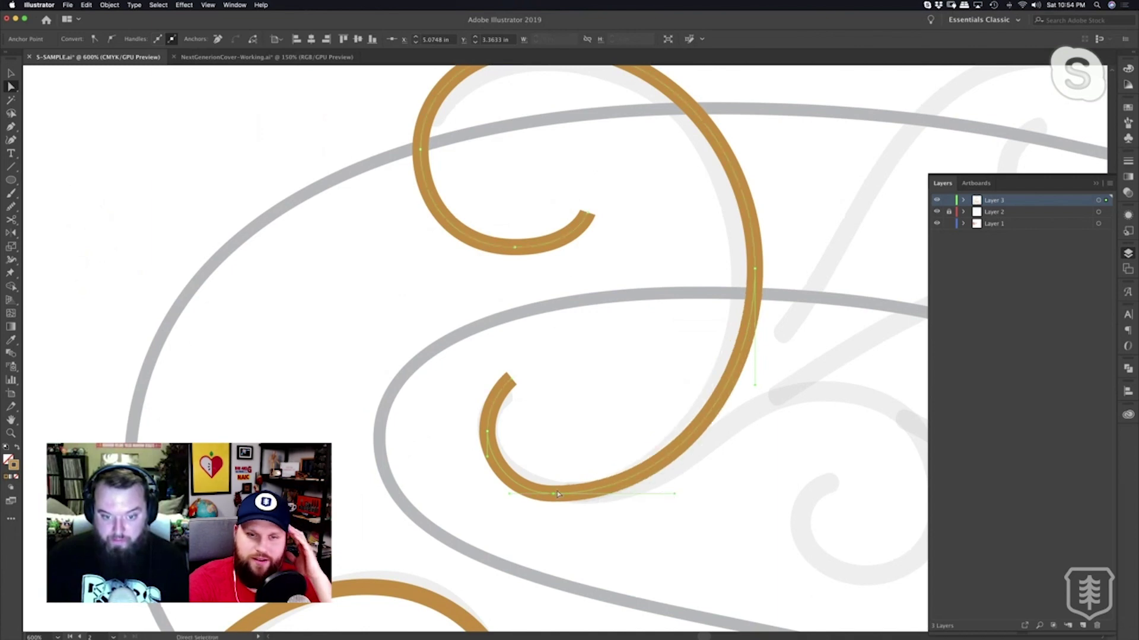
left_click_drag(558, 494, 566, 493)
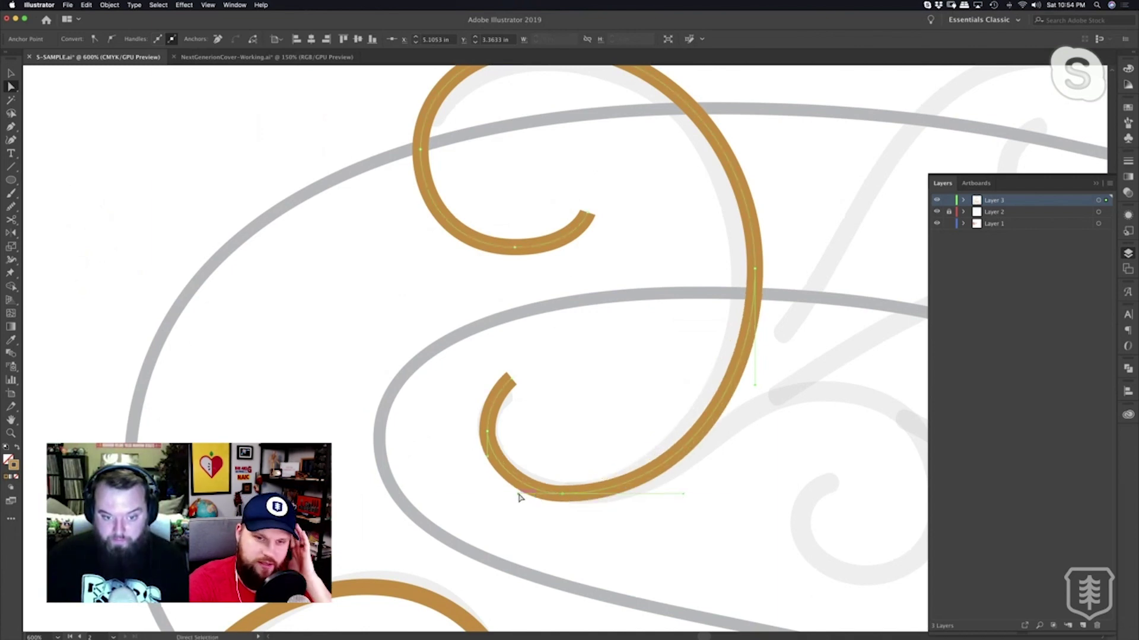
left_click(549, 445)
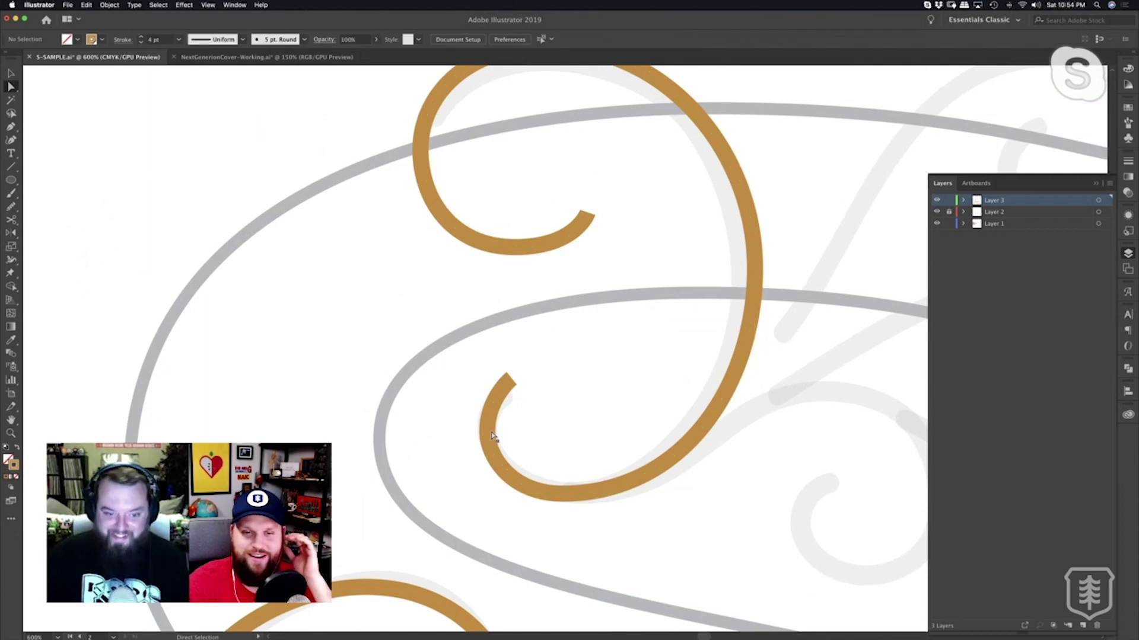
Fine-tune the lower hook by nudging its open end slightly inward.
left_click(489, 455)
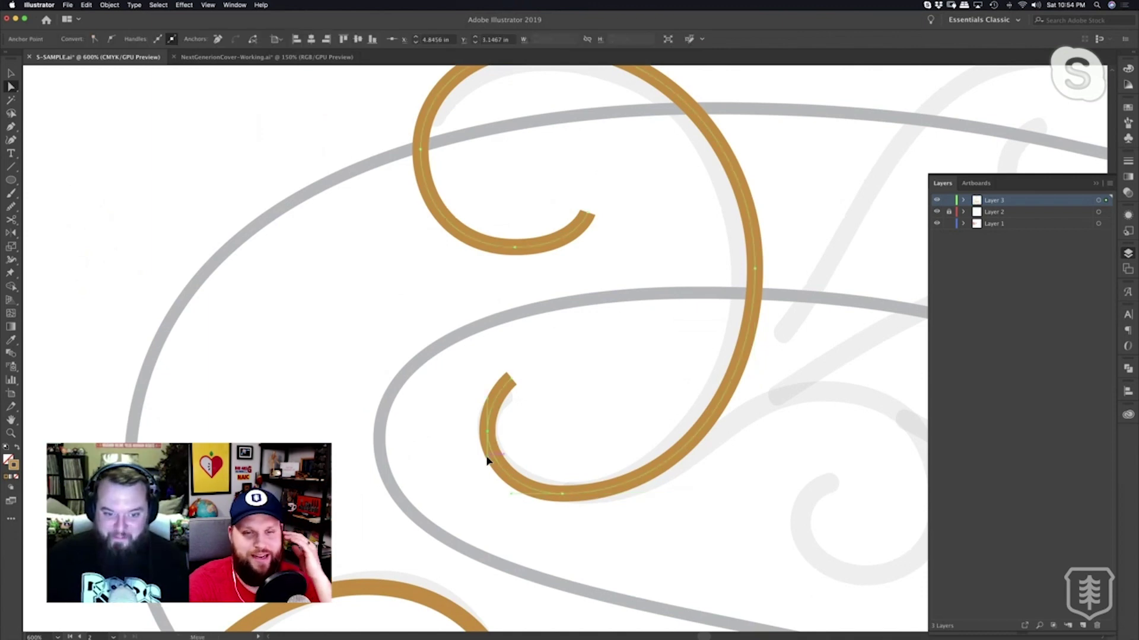
left_click(541, 441)
left_click_drag(512, 380, 514, 389)
left_click(557, 424)
left_click(754, 295)
left_click(759, 496)
Trace the second flourish with the Pen tool, from the lower hook's bottom anchor up over the letter's serif and around into the right-hand curl.
left_click(625, 393, "alt+super")
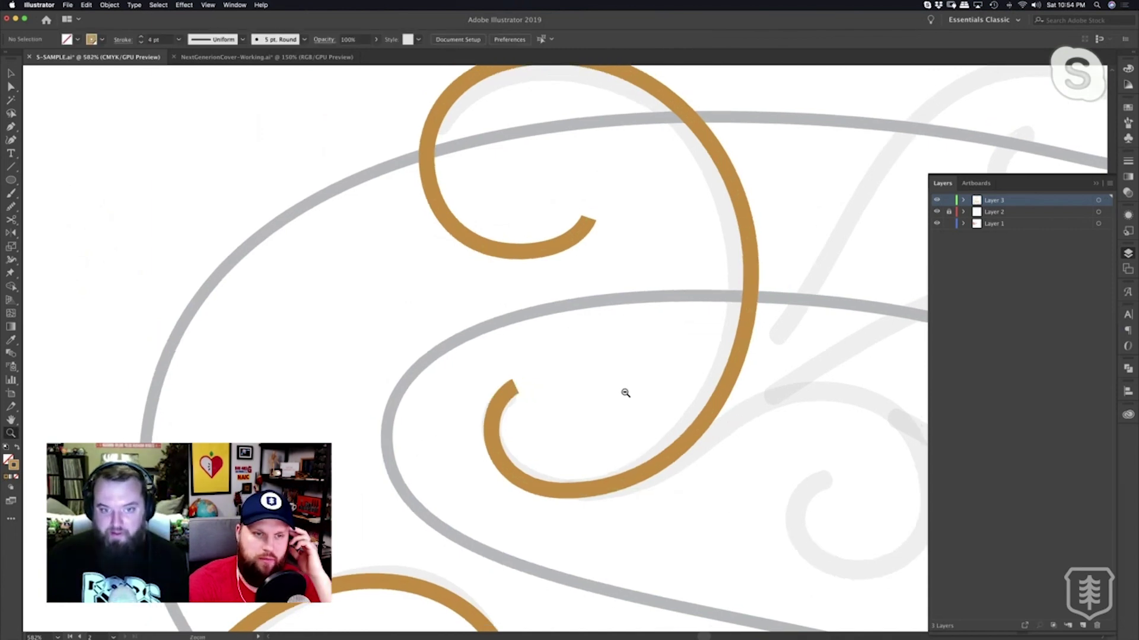
scroll(625, 393, "down", 2)
left_click_drag(625, 393, 446, 394)
key("p")
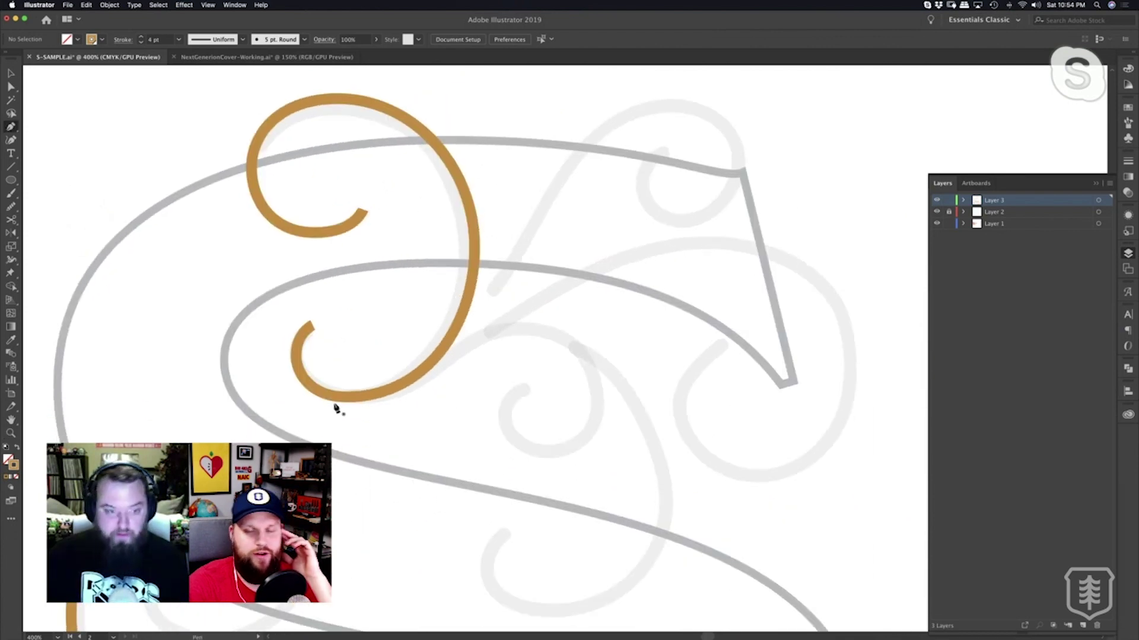
left_click_drag(346, 398, 465, 398)
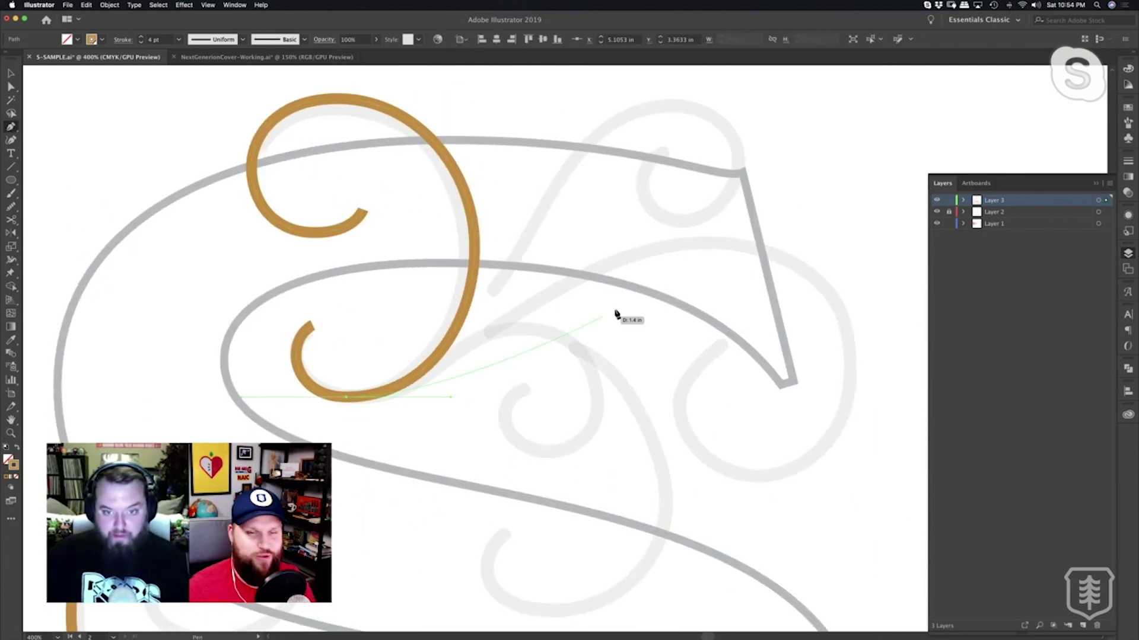
mouse_move(716, 243)
left_mouse_down()
mouse_move(871, 243)
mouse_move(816, 244)
left_mouse_up()
left_click_drag(856, 369, 858, 420)
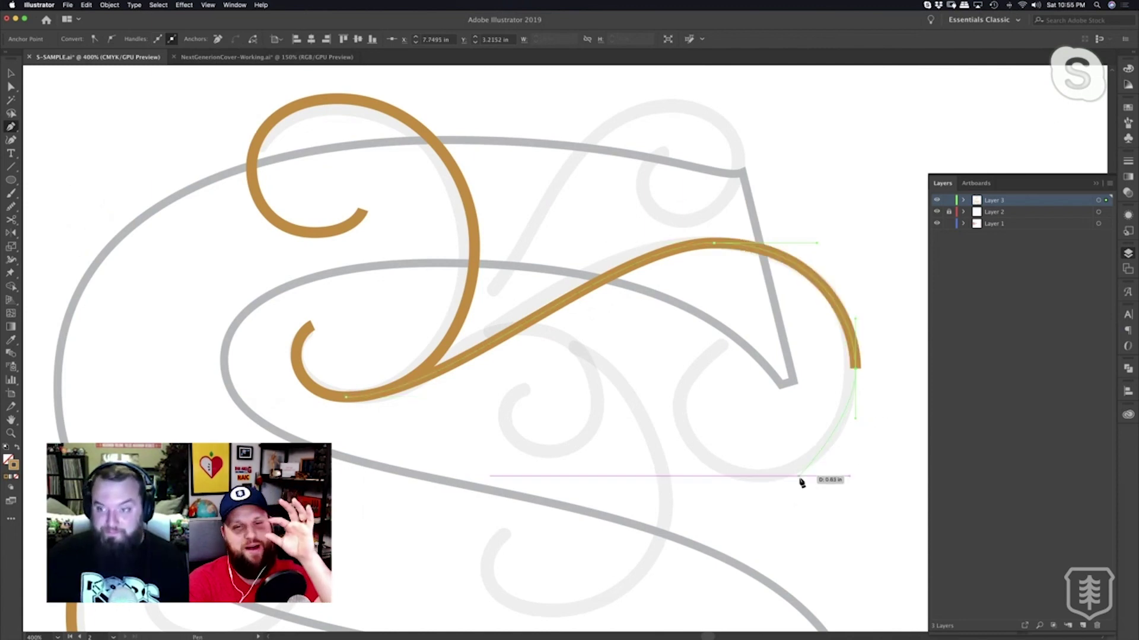
left_click_drag(751, 471, 687, 471)
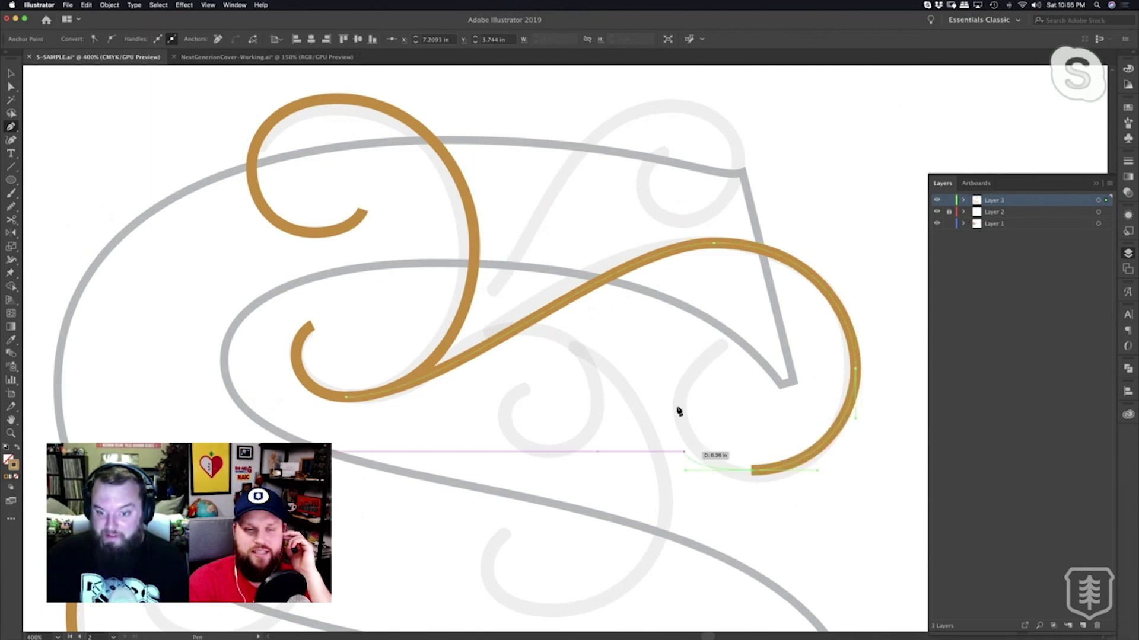
left_click_drag(674, 373, 674, 360)
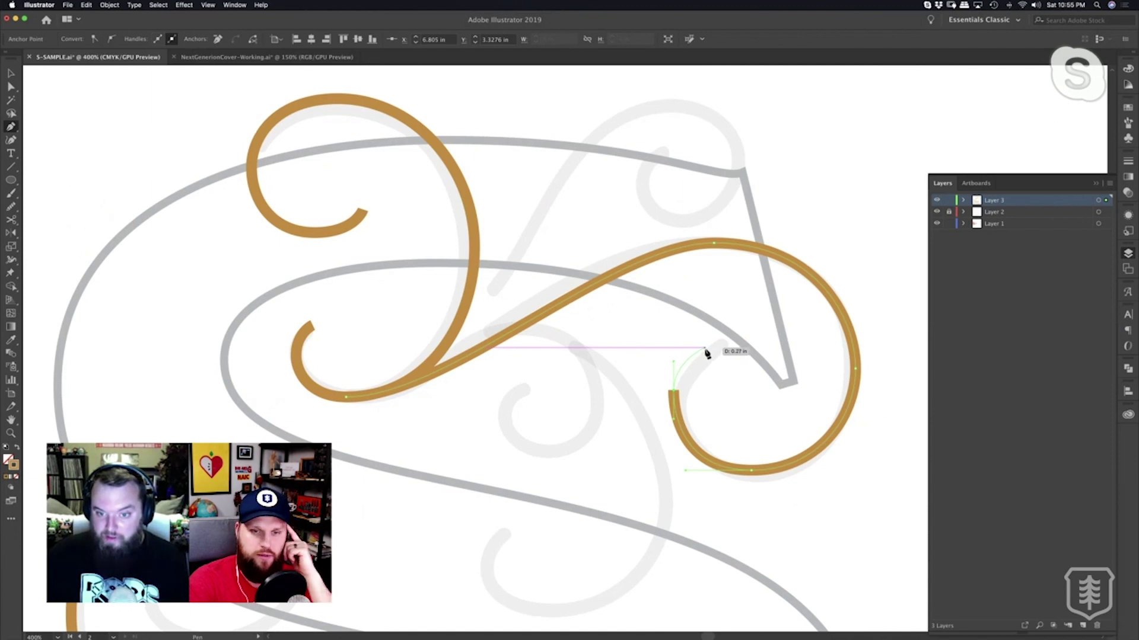
left_click(702, 349)
key("a")
left_click(719, 385)
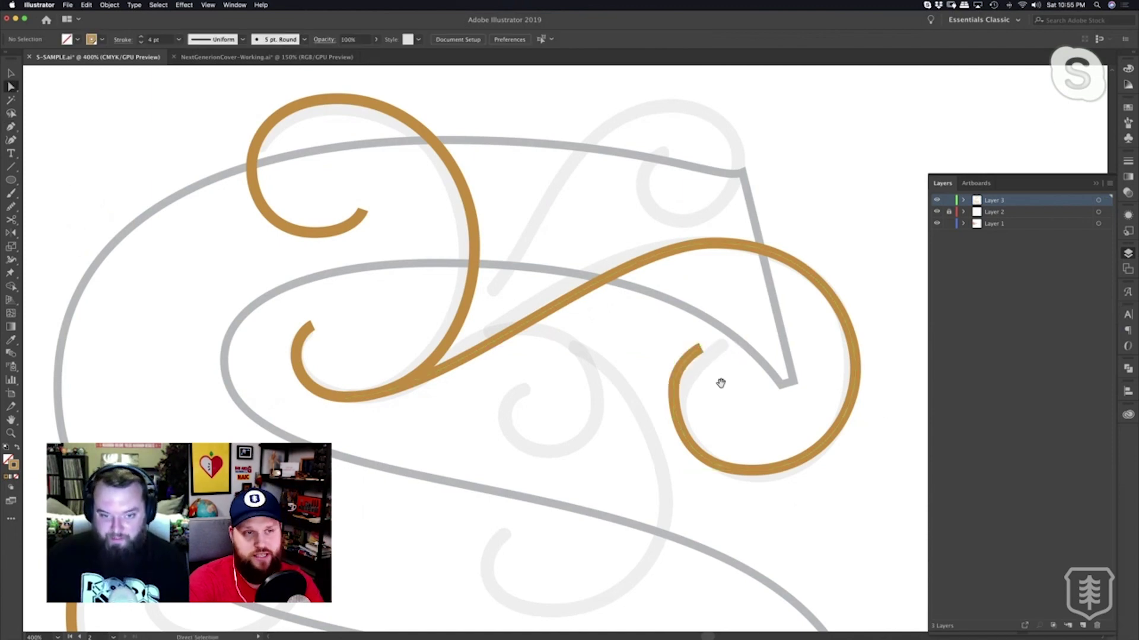
Try to bend the second flourish's rising stem by lengthening the handle of its starting anchor.
left_click_drag(720, 384, 704, 363)
left_click(605, 359, "super")
left_click_drag(434, 302, 492, 369)
left_click(468, 358)
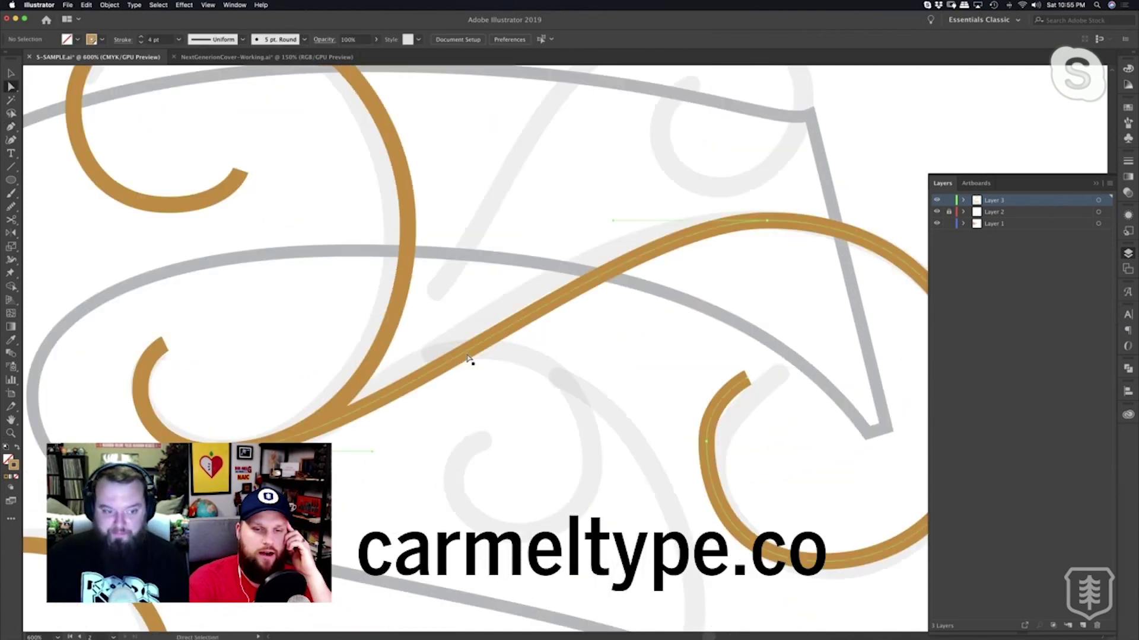
left_click_drag(396, 453, 467, 454)
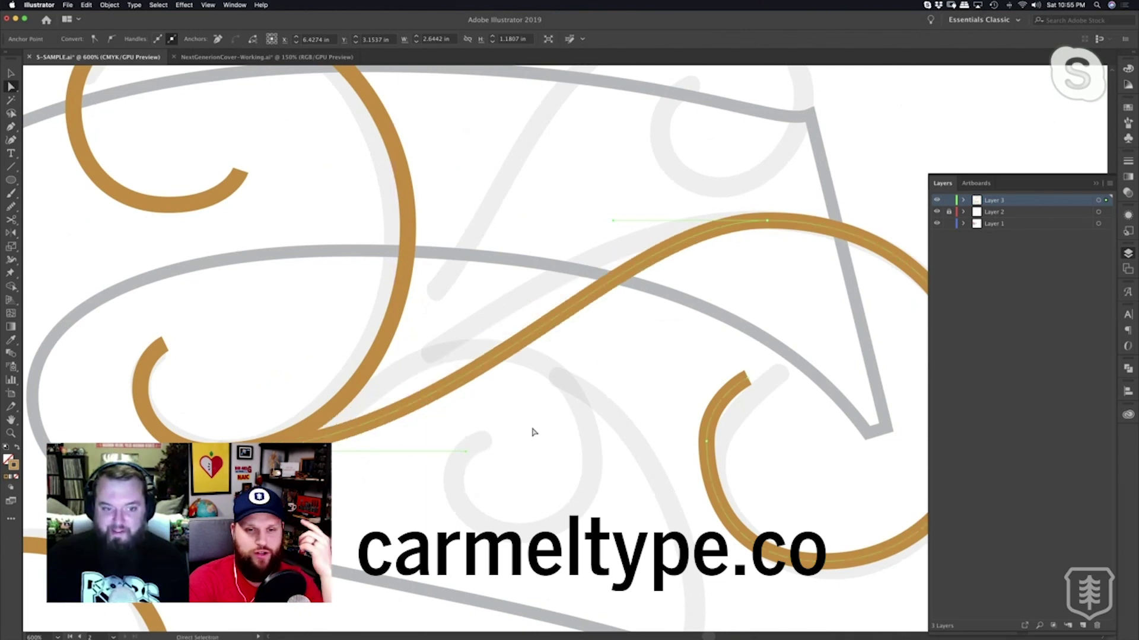
Lower the leftmost anchor of the right-hand curl by about 0.04 in to smooth its inner bend.
scroll(554, 429, "right", 1)
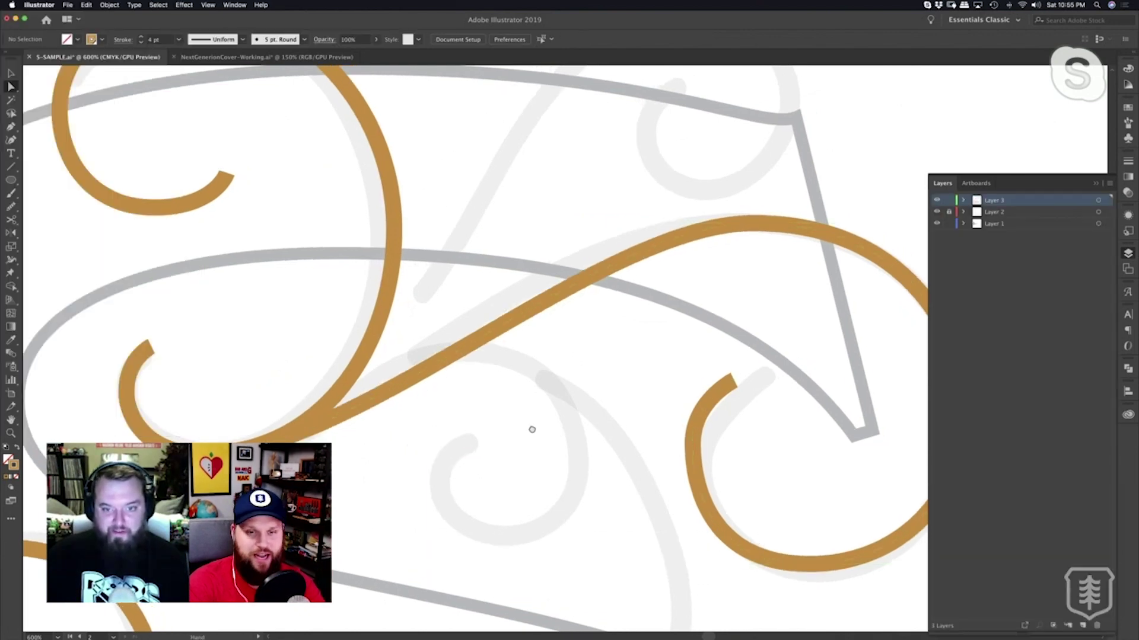
scroll(531, 427, "right", 5)
scroll(381, 389, "down", 2)
left_click(452, 399)
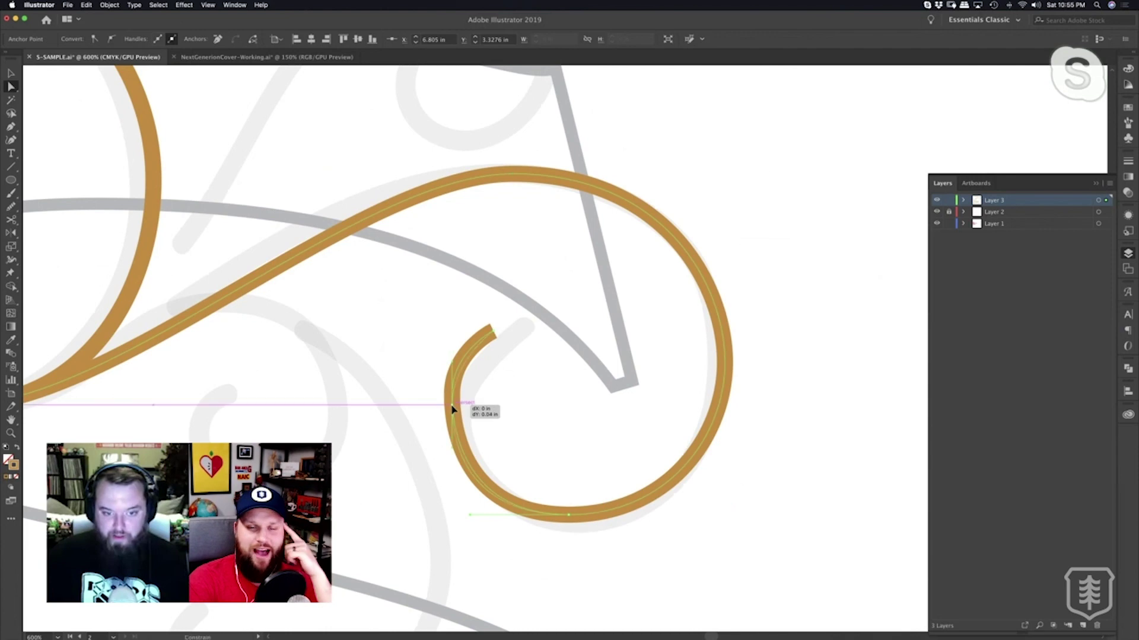
Copy the small ring onto the open ends of the right-hand curl, the lower hook and the upper-left curl.
left_click_drag(260, 418, 562, 278)
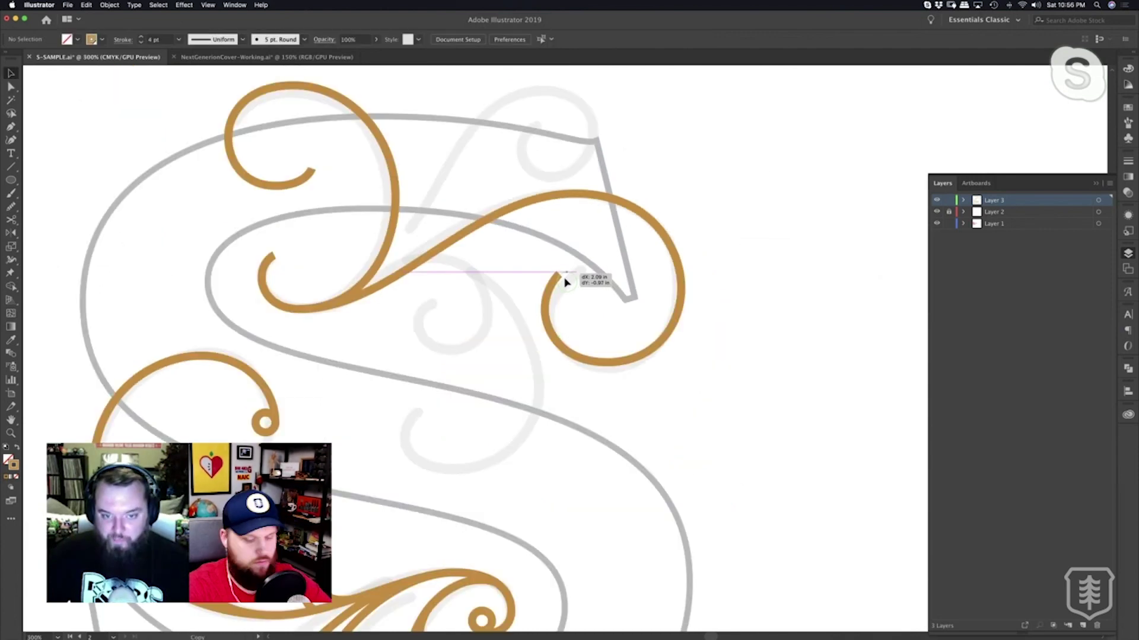
left_click(585, 308)
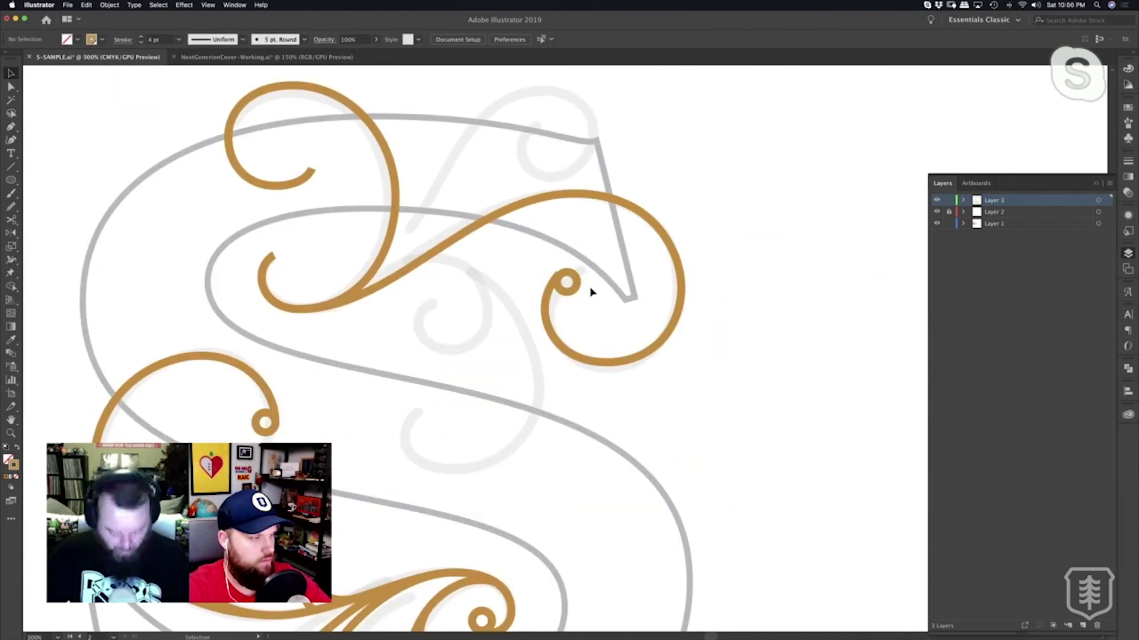
left_click_drag(577, 281, 288, 266)
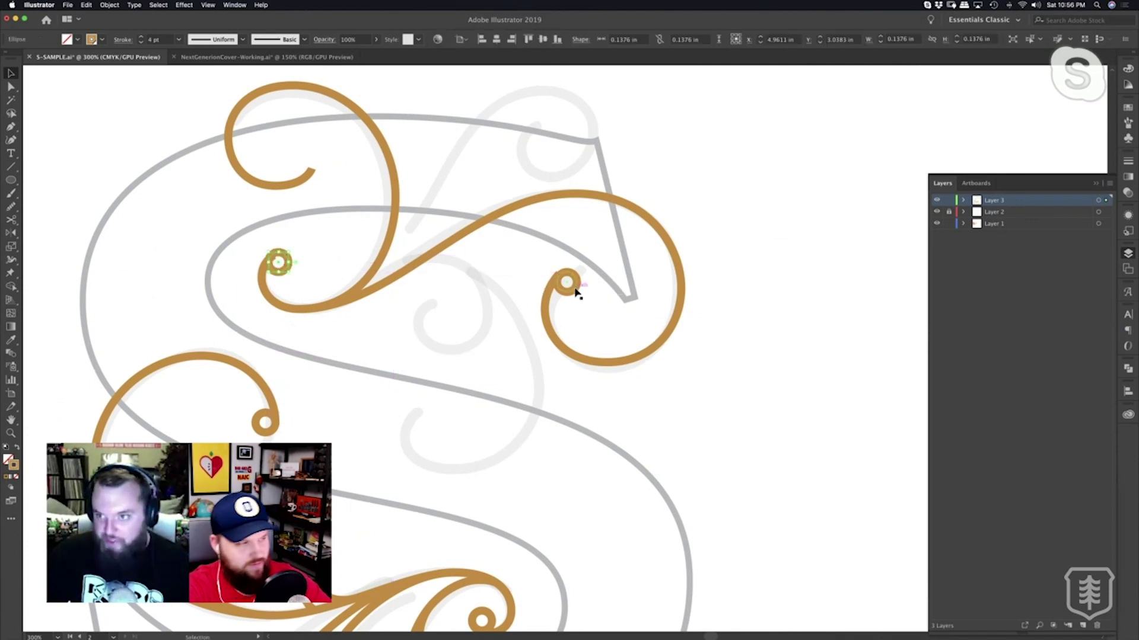
left_click_drag(576, 291, 340, 173)
key("super+shift+a")
key("z")
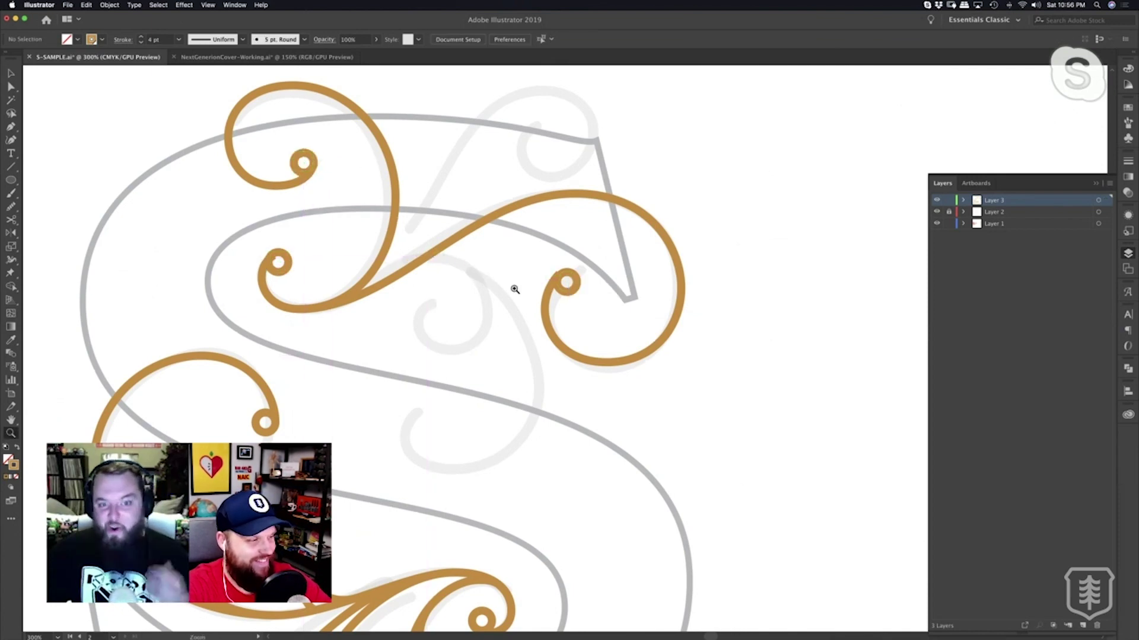
left_click(501, 304)
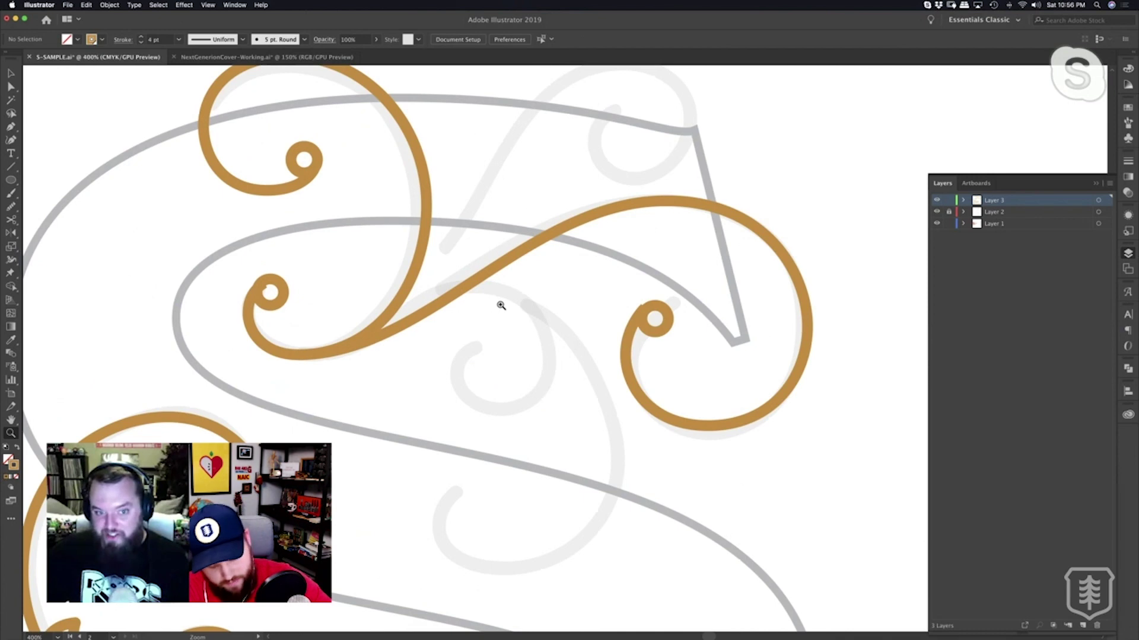
Move the small ring on the lower hook slightly down so it covers the stroke's open end.
left_click(502, 306)
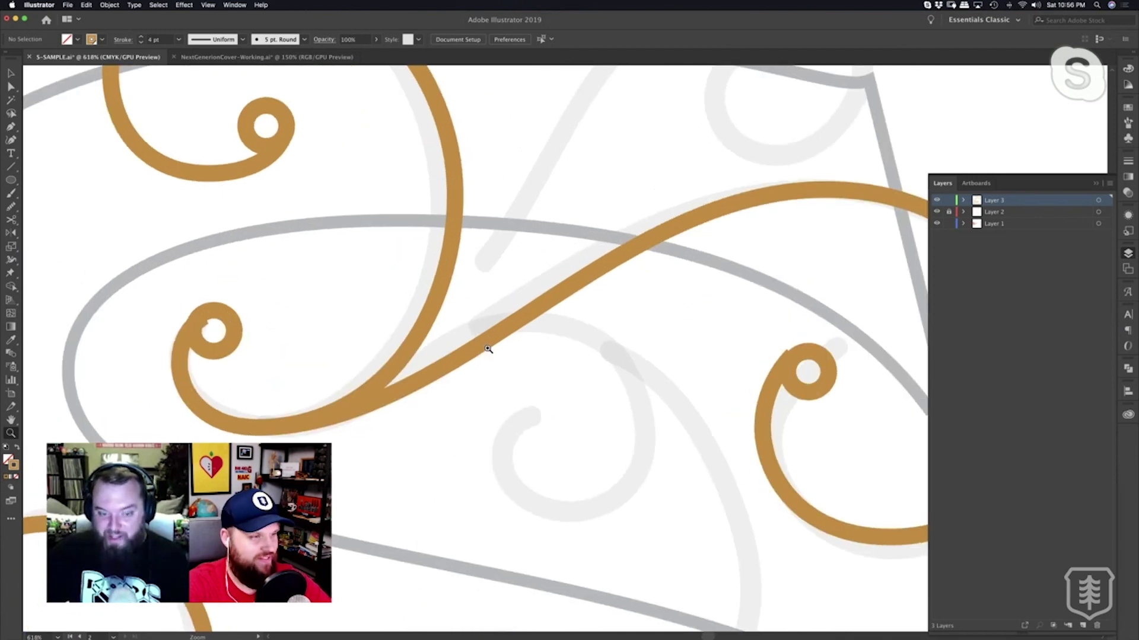
left_click(487, 347)
left_click(488, 350)
left_click_drag(532, 336, 576, 312)
left_click_drag(460, 321, 496, 308)
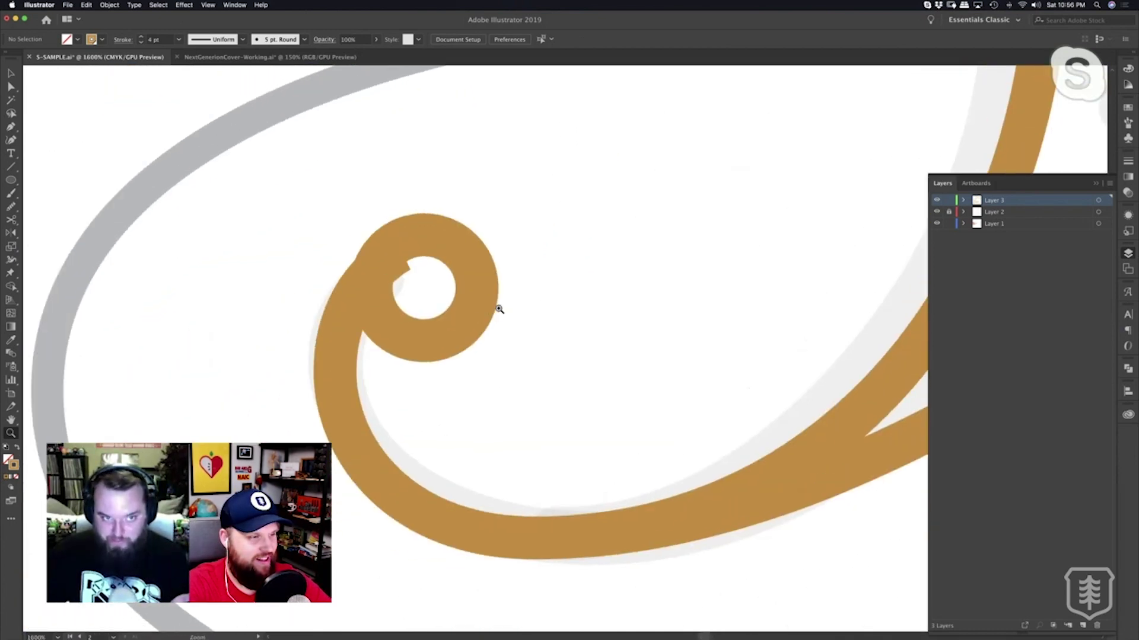
key("v")
left_click(465, 324)
mouse_move(466, 324)
left_mouse_down()
mouse_move(464, 341)
mouse_move(478, 331)
left_mouse_up()
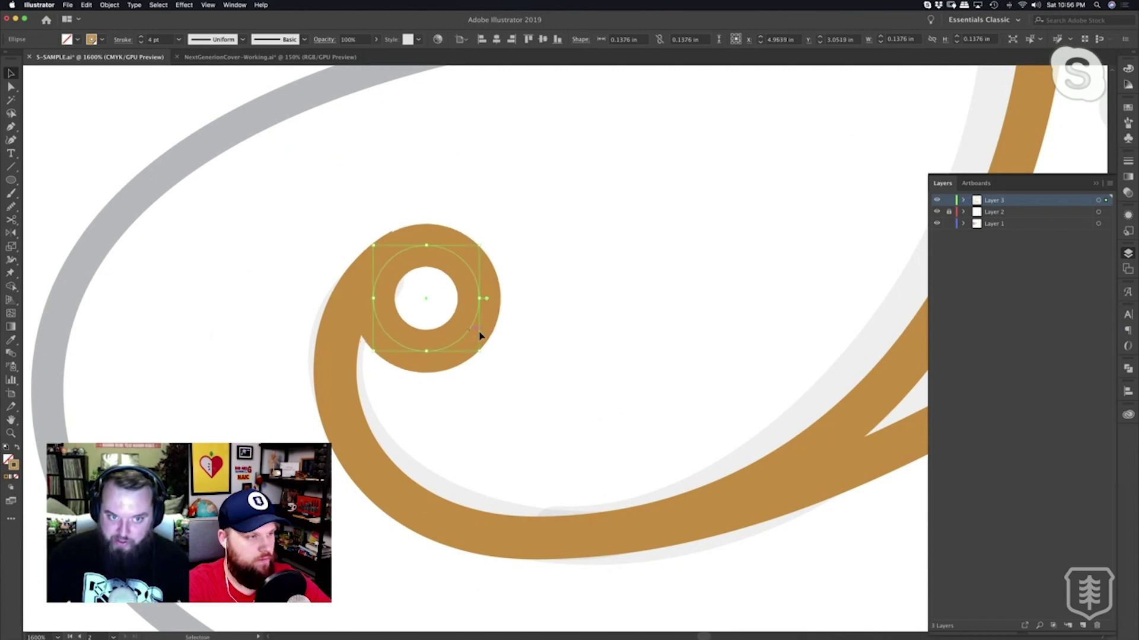
left_click(523, 337)
Nudge the small ring on the right-hand curl up and to the left so it covers the stroke's protruding end.
key("z")
left_click(575, 330, "alt")
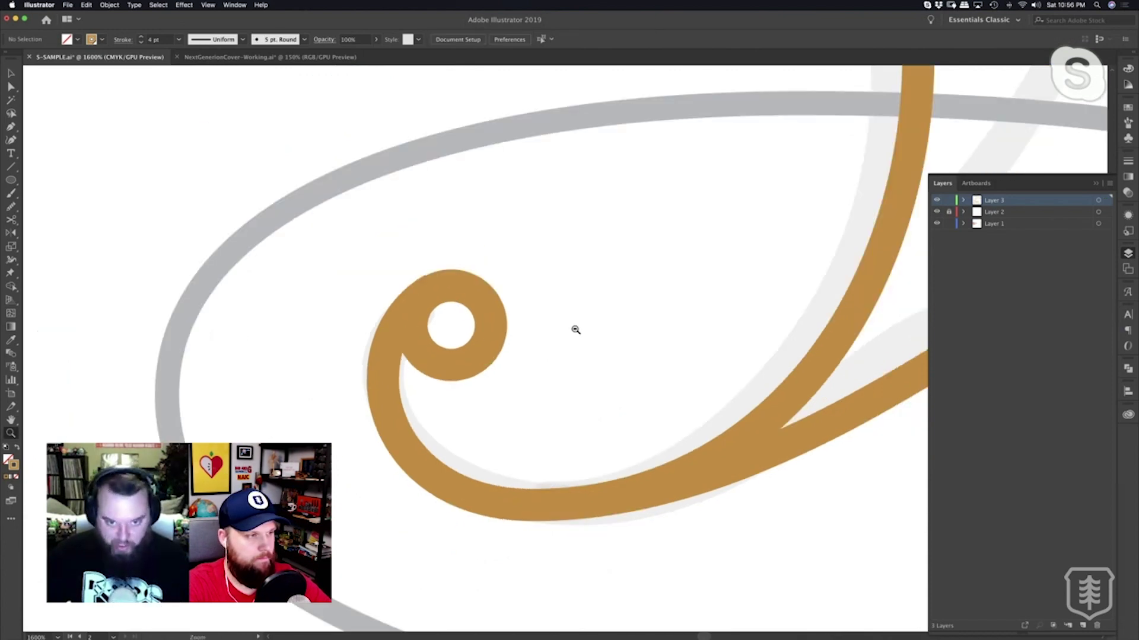
left_click(575, 330, "alt")
left_click(575, 330, "alt")
left_click(587, 335, "alt")
left_click_drag(617, 343, 365, 286)
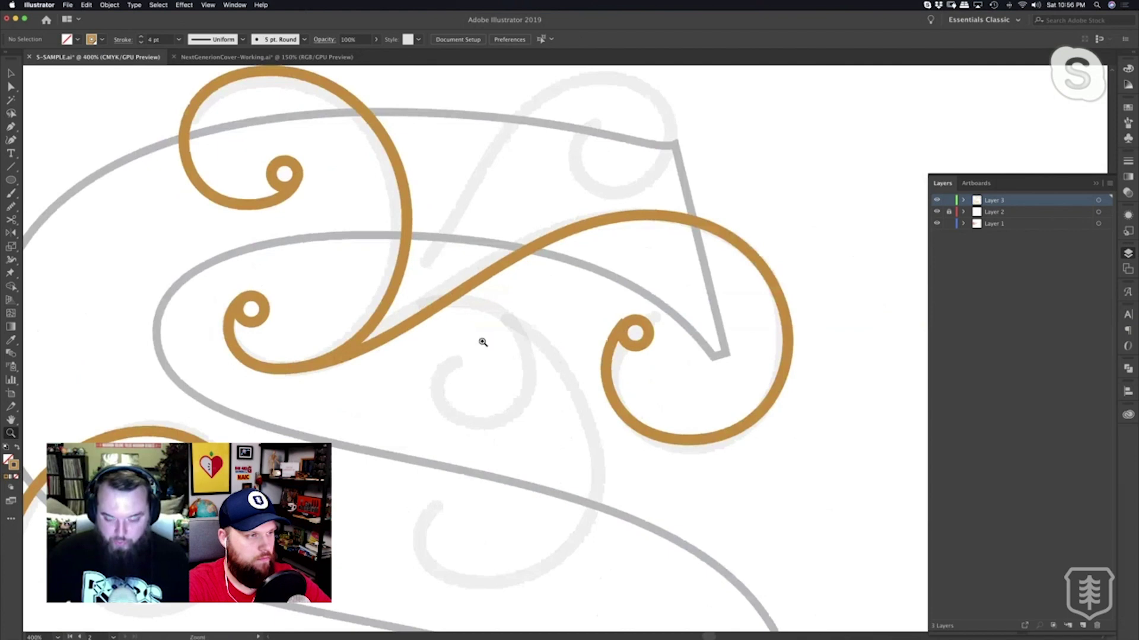
left_click(571, 330)
left_click(571, 330)
left_click(570, 330)
left_click(569, 329)
left_click_drag(564, 324, 452, 293)
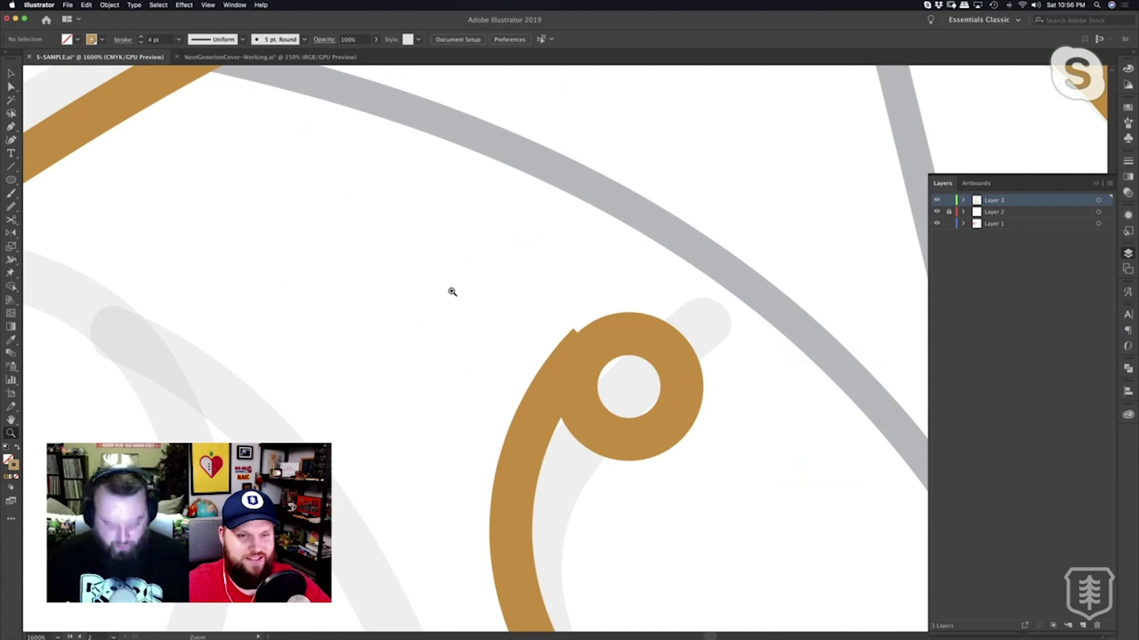
key("v")
left_click_drag(679, 371, 671, 364)
left_click(722, 380)
Draw a small leaf accent with the Pen tool where the lower hook joins the upper-left curl's stem, curving its outer edge.
key("z")
left_click(600, 325, "alt")
left_click(601, 326, "alt")
left_click(604, 325, "alt")
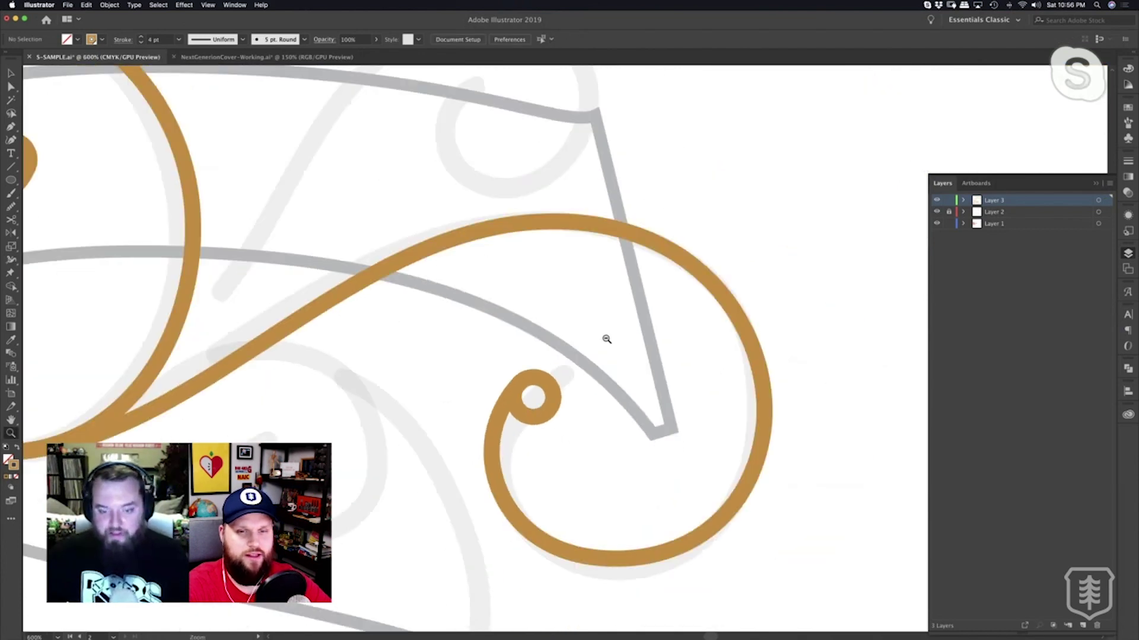
left_click(597, 326)
left_click(500, 335, "alt")
left_click(499, 335, "alt")
left_click(501, 334, "alt")
left_click_drag(534, 331, 564, 273)
left_click_drag(659, 347, 699, 301)
scroll(628, 347, "up", 3)
key("super+plus")
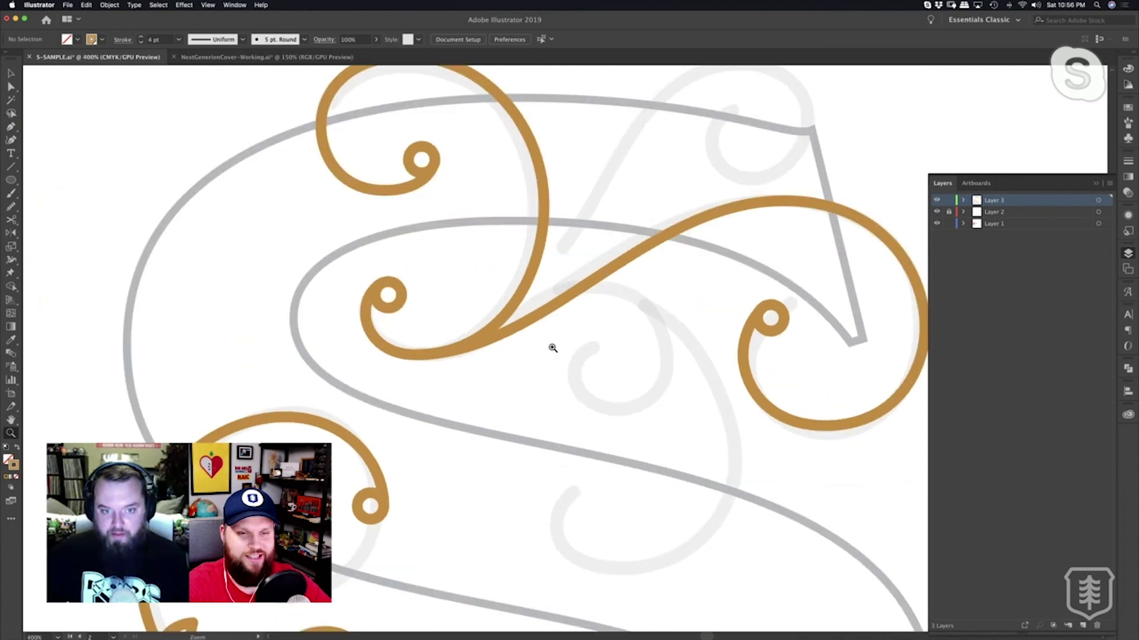
key("super+plus")
key("p")
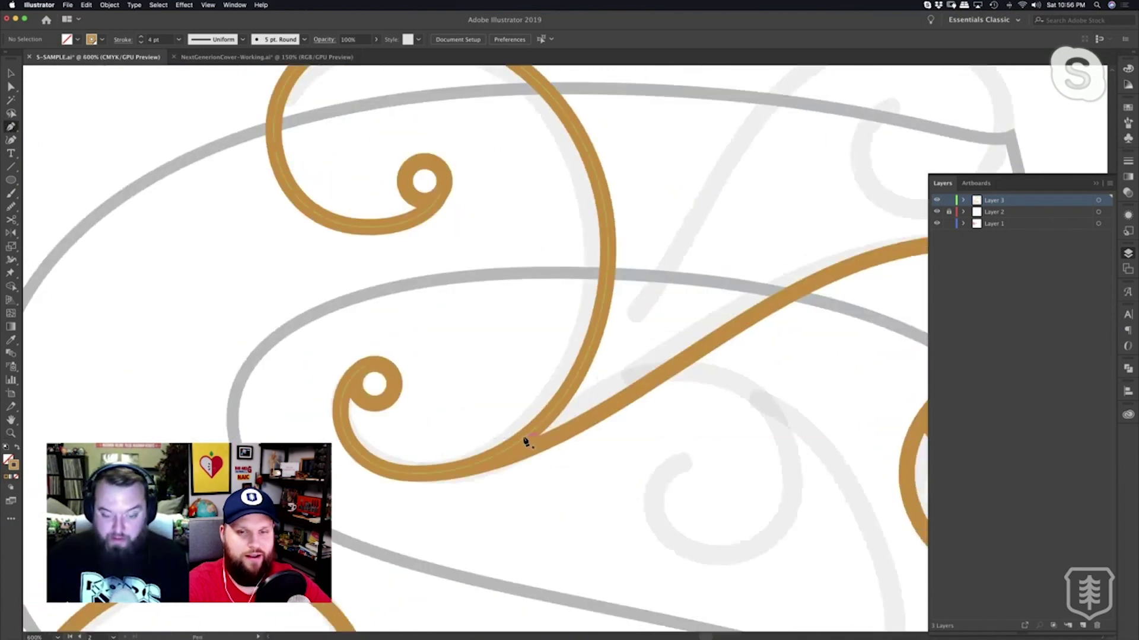
left_click(563, 405)
left_click_drag(542, 325, 534, 307)
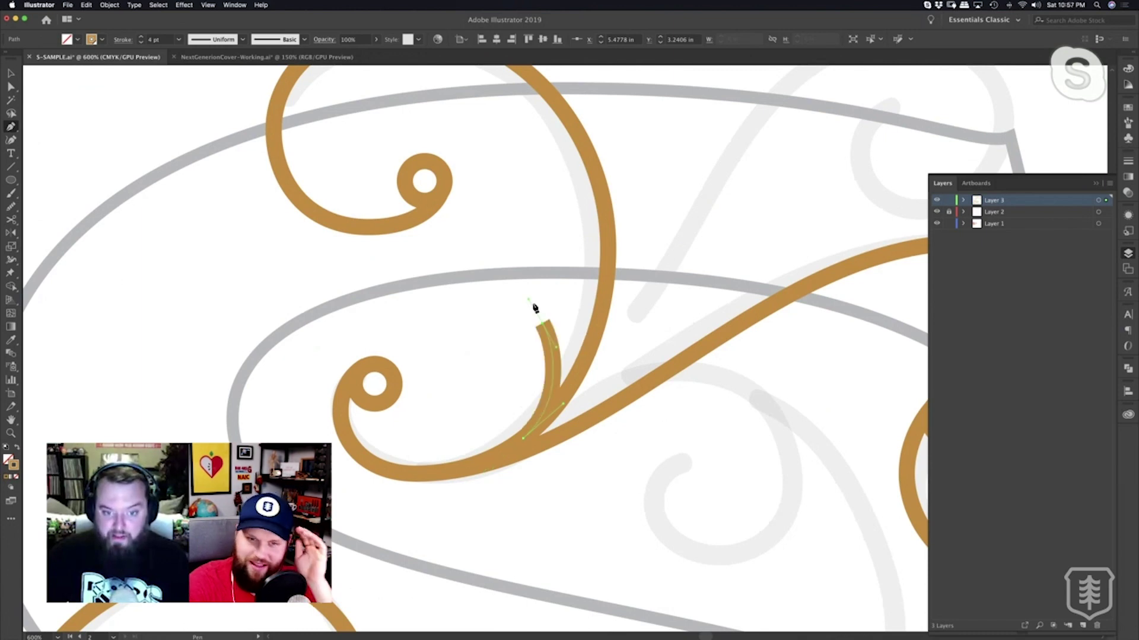
left_click(587, 358)
key("a")
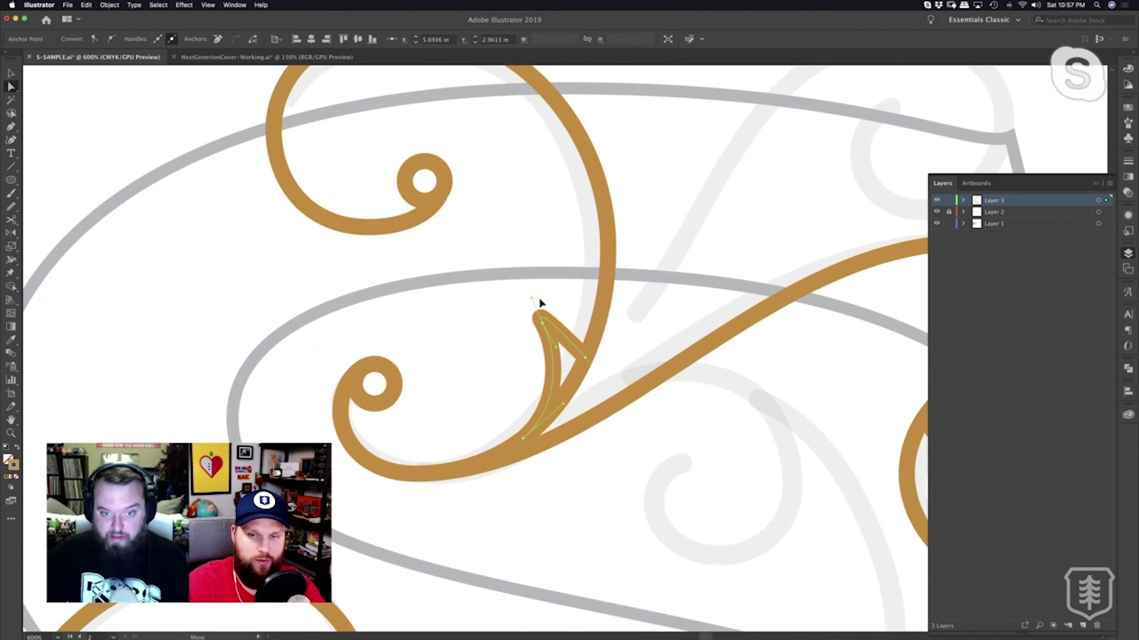
left_click_drag(530, 301, 574, 322)
Give the strokes of the upper flourishes and the leaf accent round corner joins.
key("v")
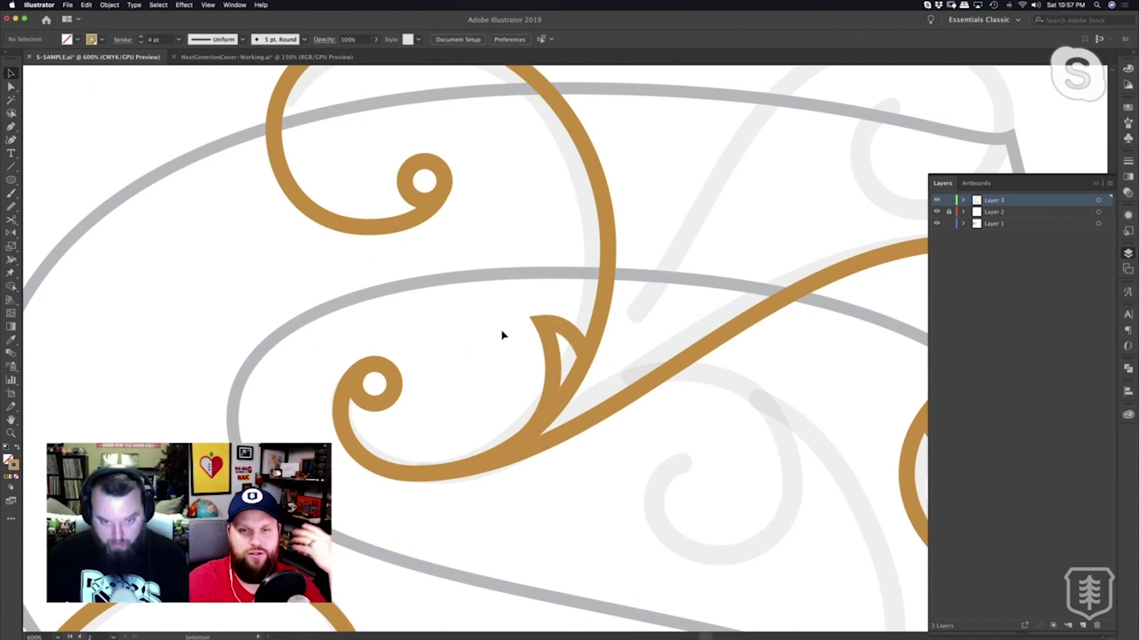
left_click(117, 41)
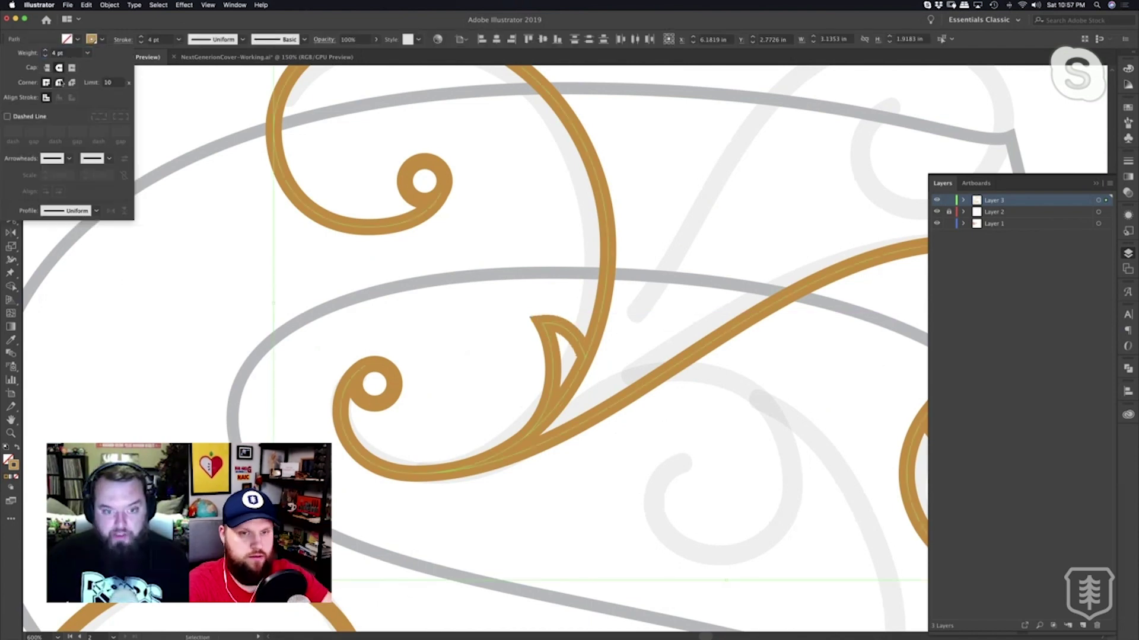
left_click(491, 335)
Draw a pointed leaf accent with the Pen tool inside the base of the right-hand curl.
key("z")
left_click(533, 348, "alt")
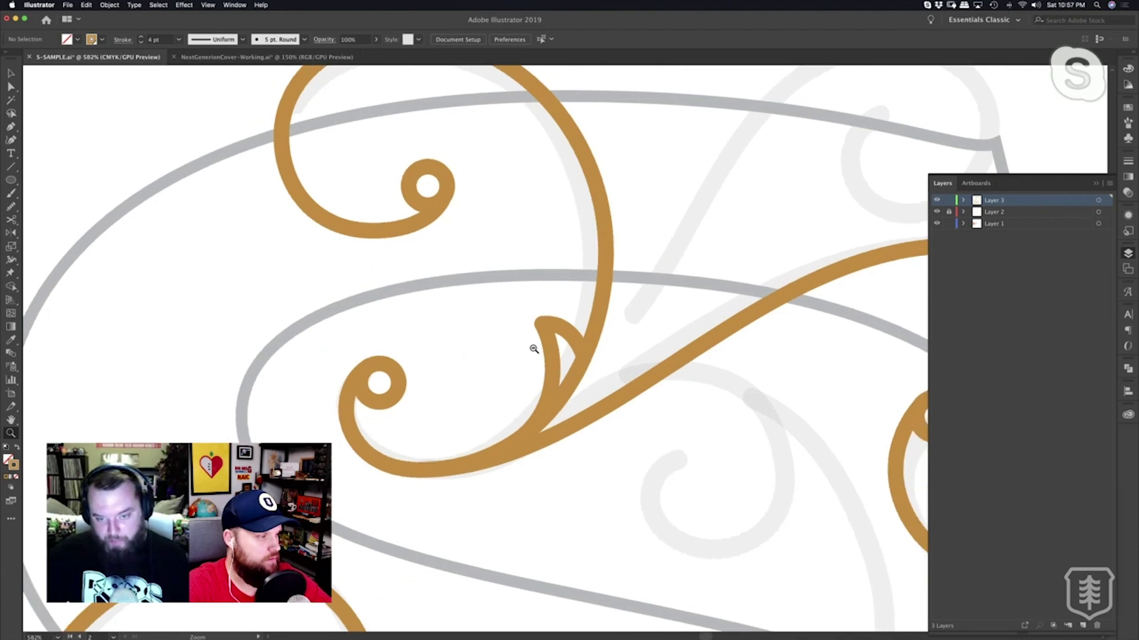
left_click(533, 348, "alt")
left_click(533, 348, "alt")
left_click_drag(661, 390, 565, 379)
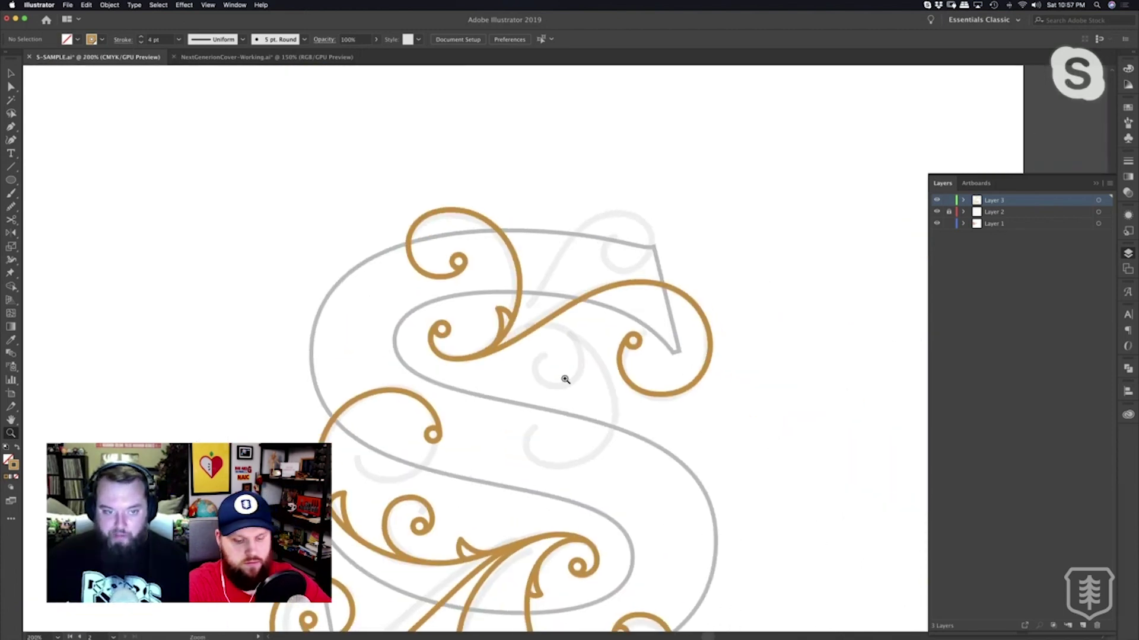
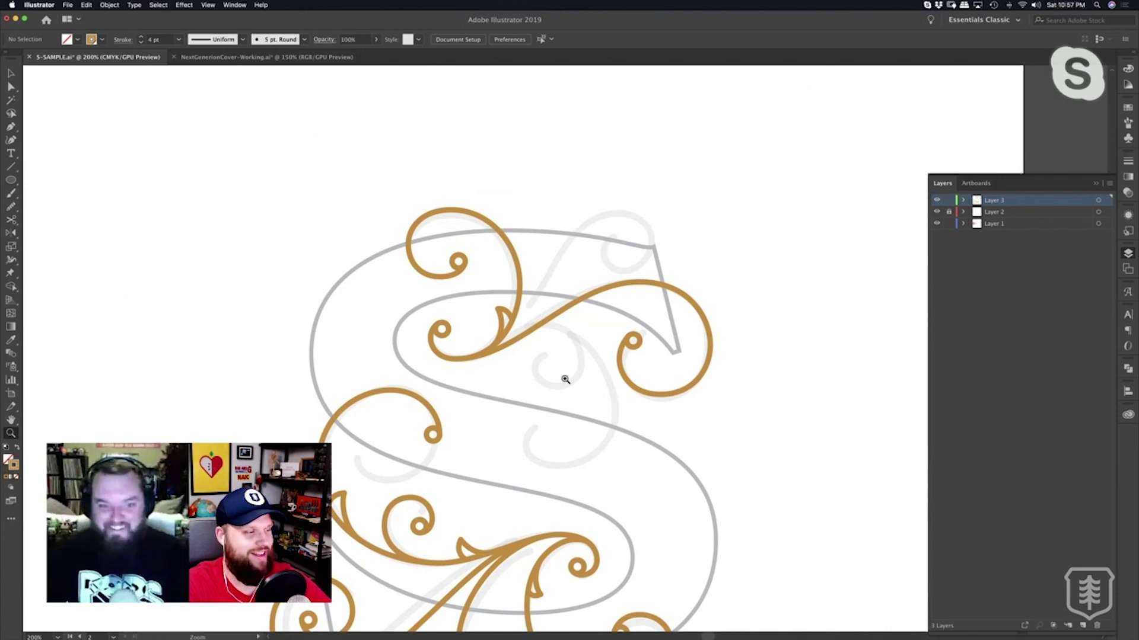
left_click(527, 350)
left_click(527, 318)
left_click(539, 326)
left_click_drag(573, 343, 481, 367)
left_click_drag(577, 322, 479, 408)
left_click_drag(554, 462, 303, 232)
key("p")
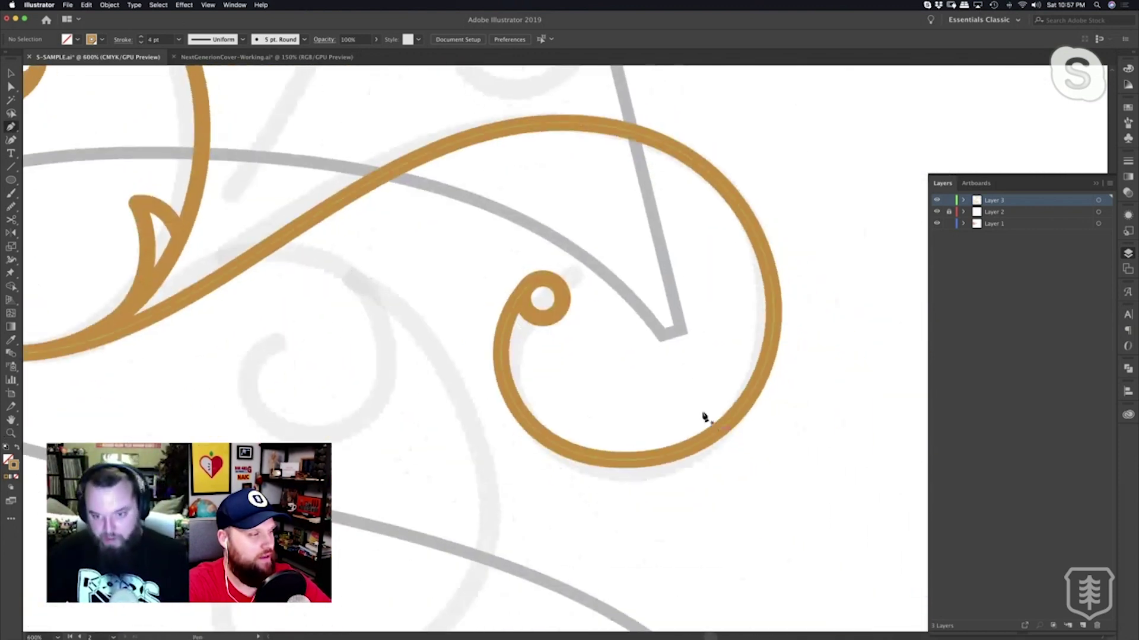
left_click(703, 450)
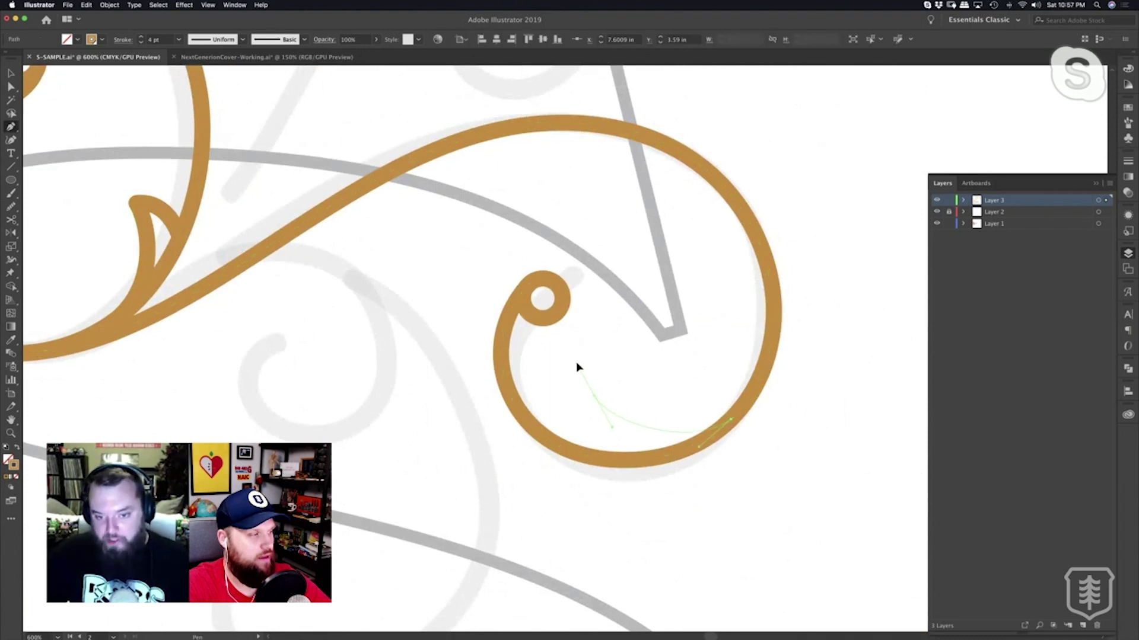
left_click_drag(593, 395, 617, 477)
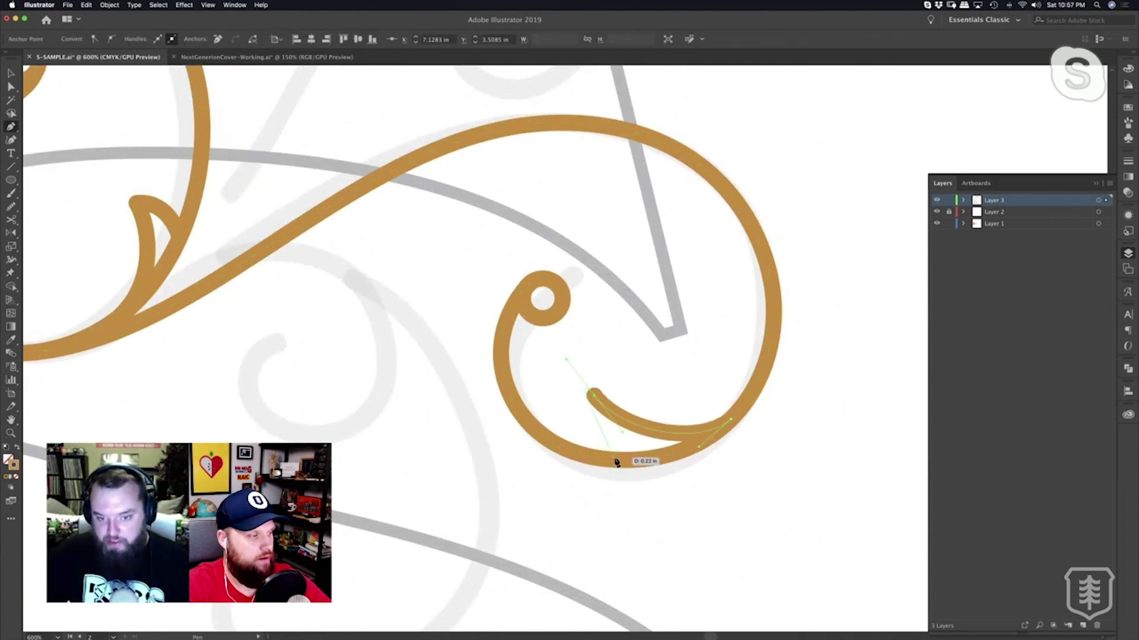
left_click(614, 460)
Curve the short closing edge of the right-hand curl's leaf outward by adjusting the handle at its tip.
key("a")
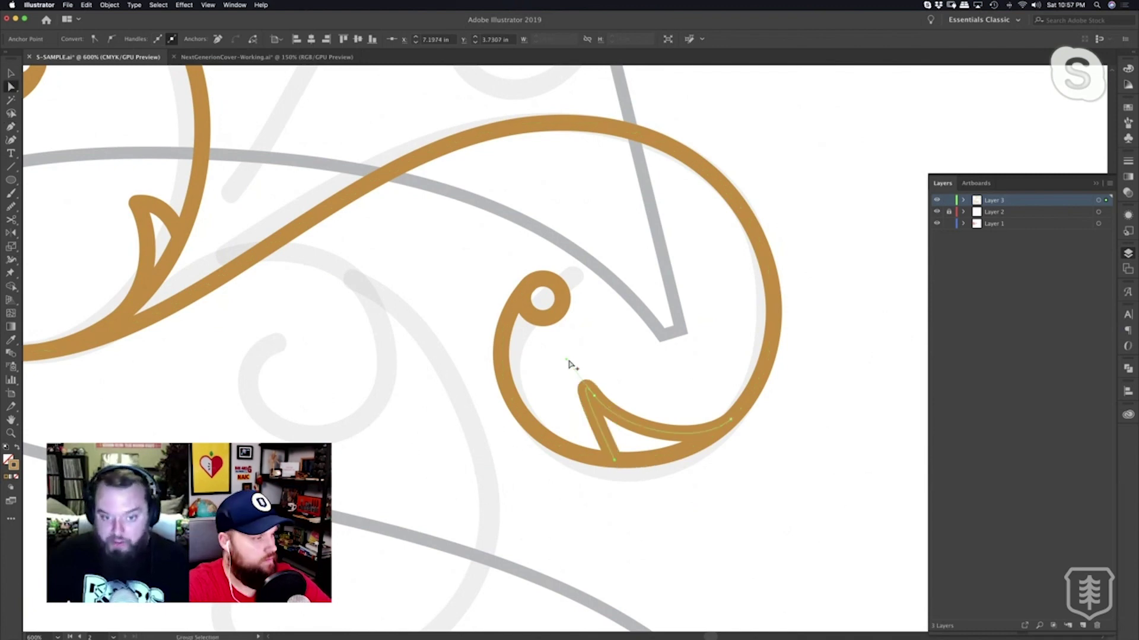
left_click_drag(568, 361, 586, 444)
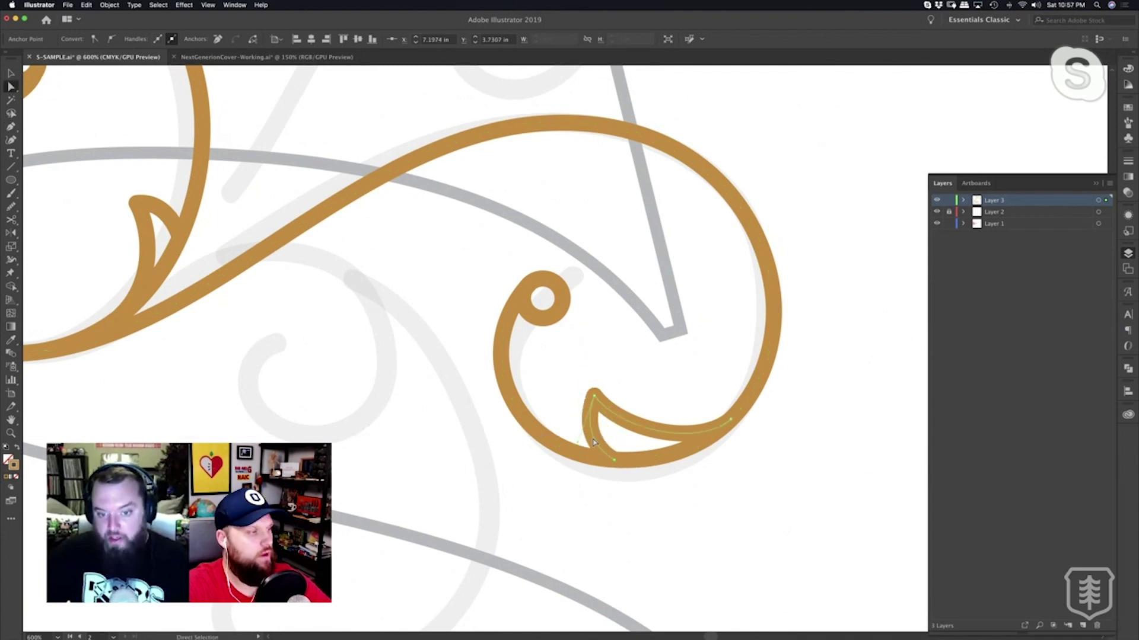
left_click(677, 373)
Delete the first leaf accent between the lower hook and the upper-left curl's stem.
key("z")
left_click(629, 356, "alt")
left_click(627, 358, "alt")
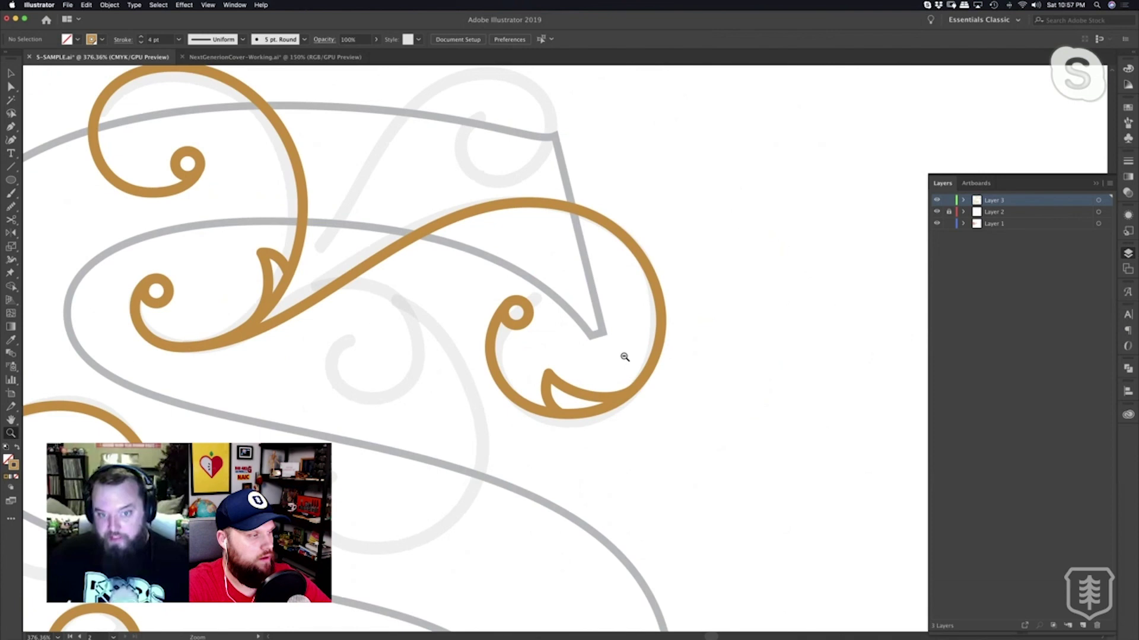
left_click(623, 358, "alt")
left_click(622, 358)
left_click_drag(623, 359, 762, 421)
scroll(762, 420, "left", 2)
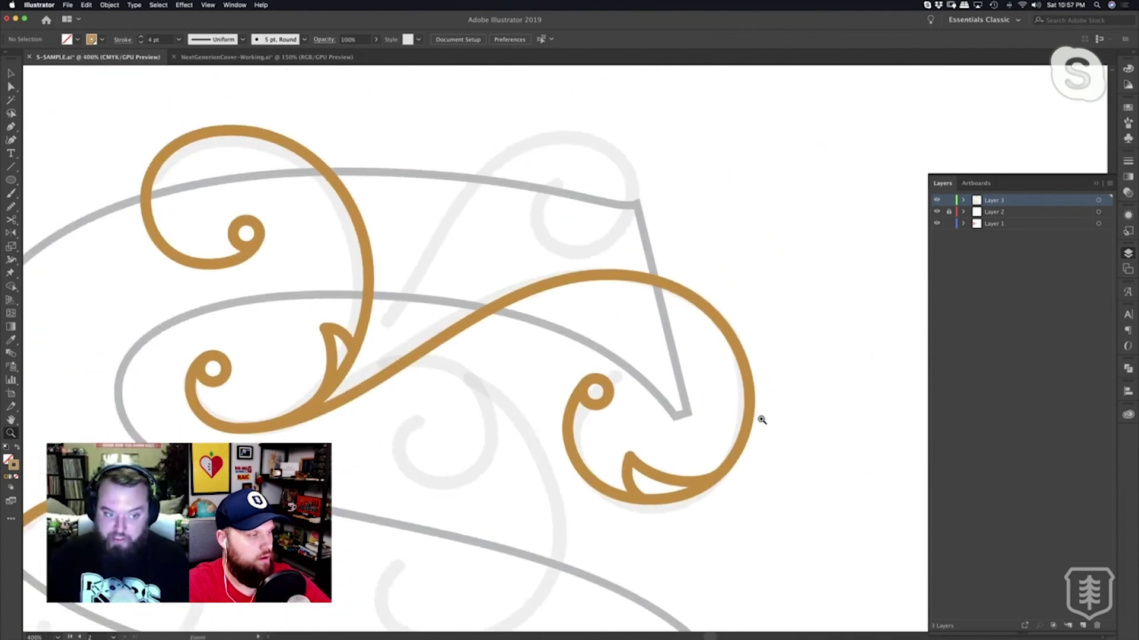
left_click(613, 351)
scroll(580, 415, "left", 10)
scroll(600, 407, "down", 3)
key("a")
left_click(629, 318)
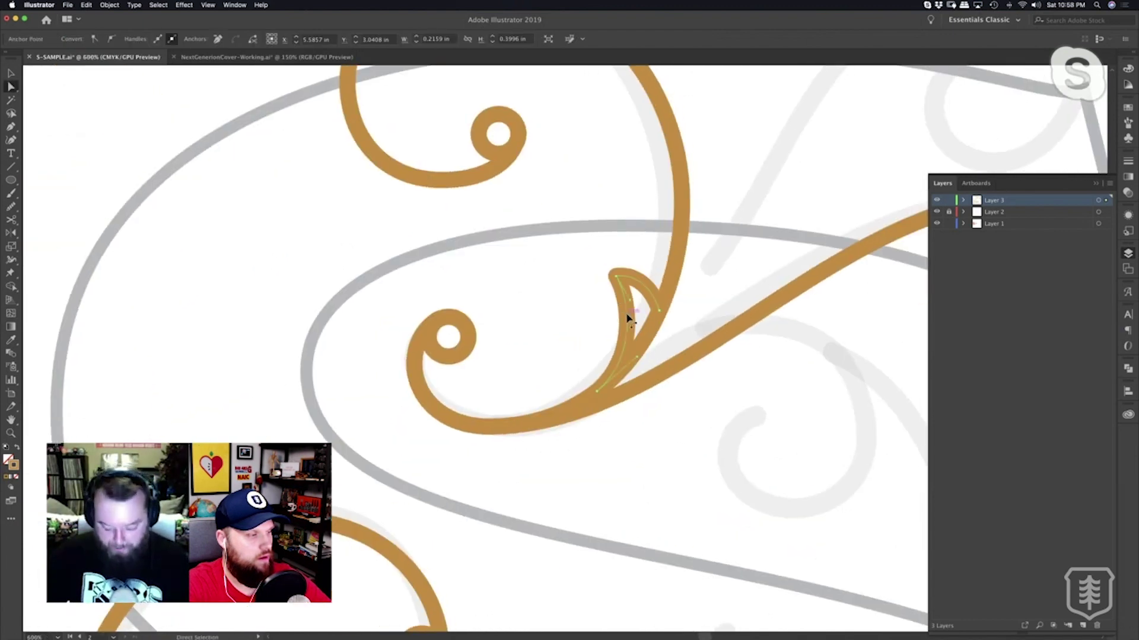
key("Delete")
key("Delete")
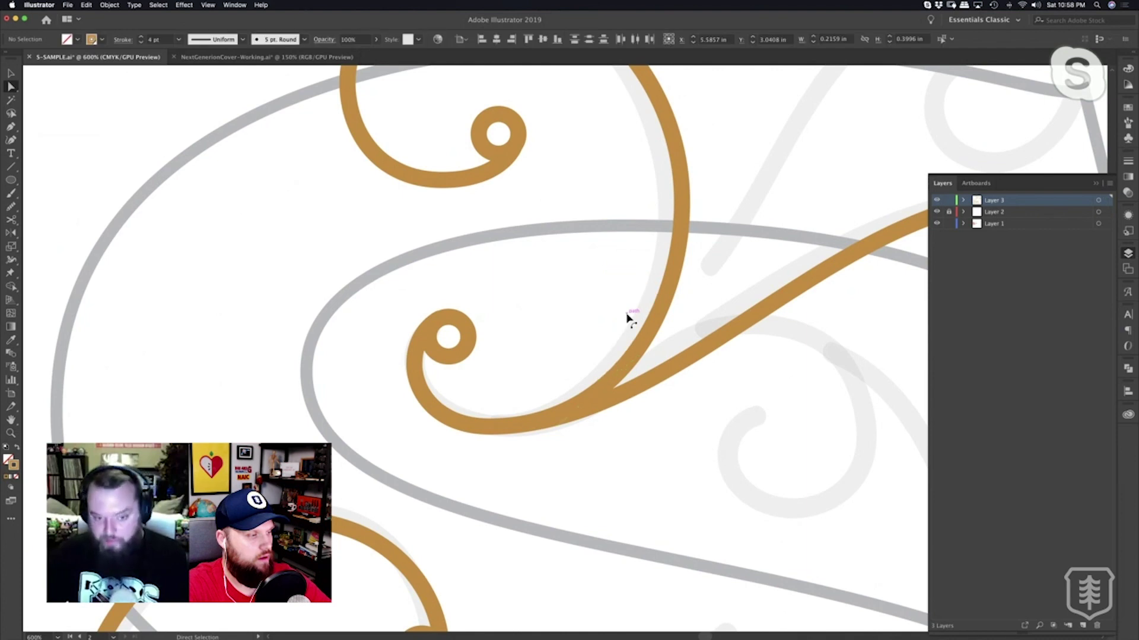
Draw a leaf accent with the Pen tool from the lower hook's base up to a point and down to the stem junction.
key("p")
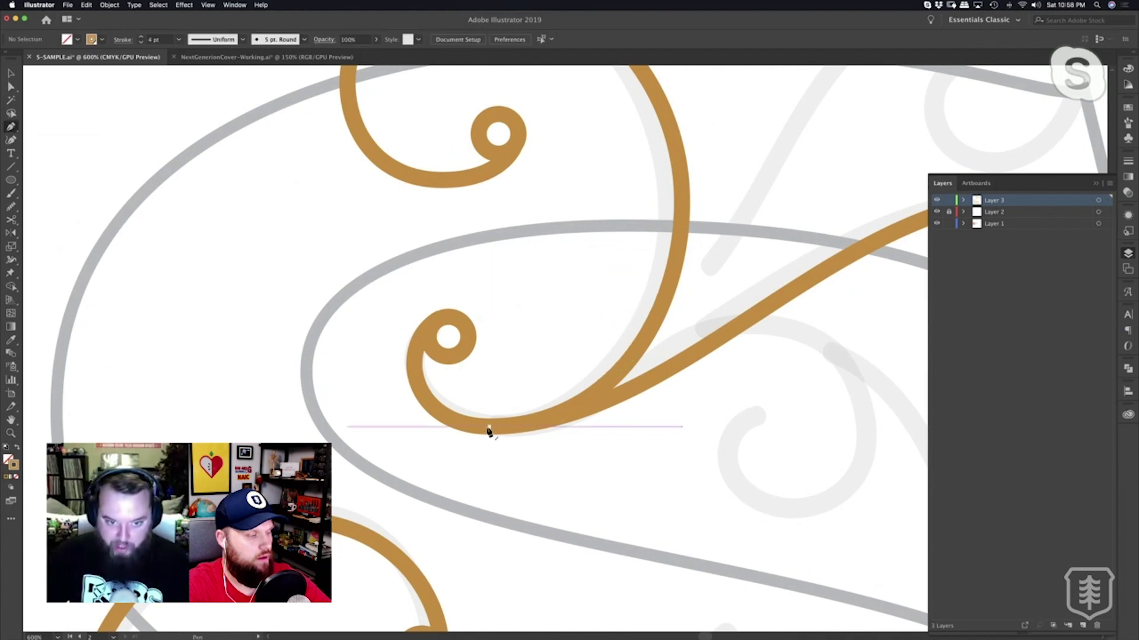
left_click(491, 430)
left_click_drag(481, 431, 541, 425)
left_click_drag(579, 324, 581, 281)
left_click(602, 387)
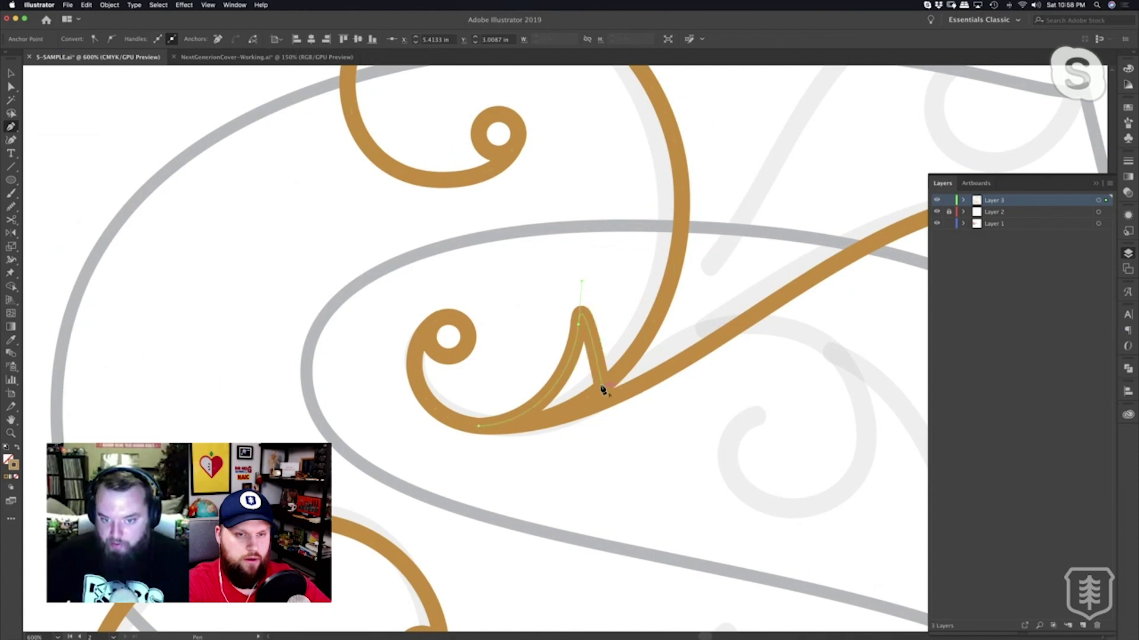
Curve the closing edge of the lower hook's leaf toward the stem and refine its starting anchor on the hook.
key("a")
left_click_drag(582, 282, 615, 343)
left_click(612, 339)
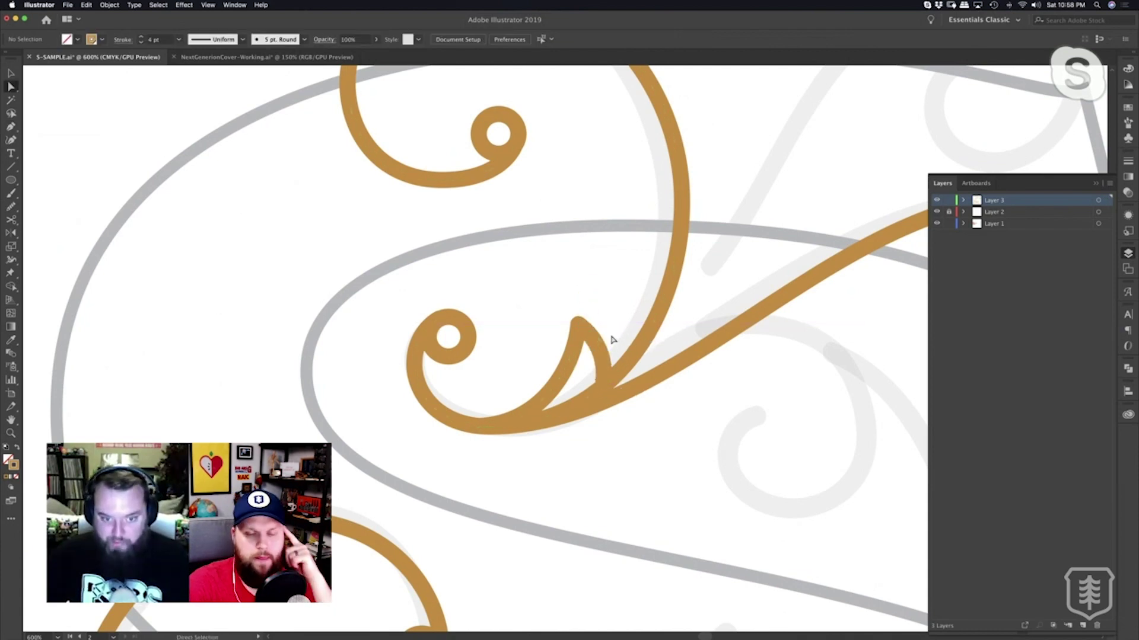
left_click(478, 427)
left_click_drag(479, 427, 428, 427)
left_click(500, 394)
Examine the traced flourishes against the whole letter S and the remaining sketched curls in its upper half.
key("z")
left_click(574, 321, "alt")
left_click(573, 320, "alt")
left_click(572, 321, "alt")
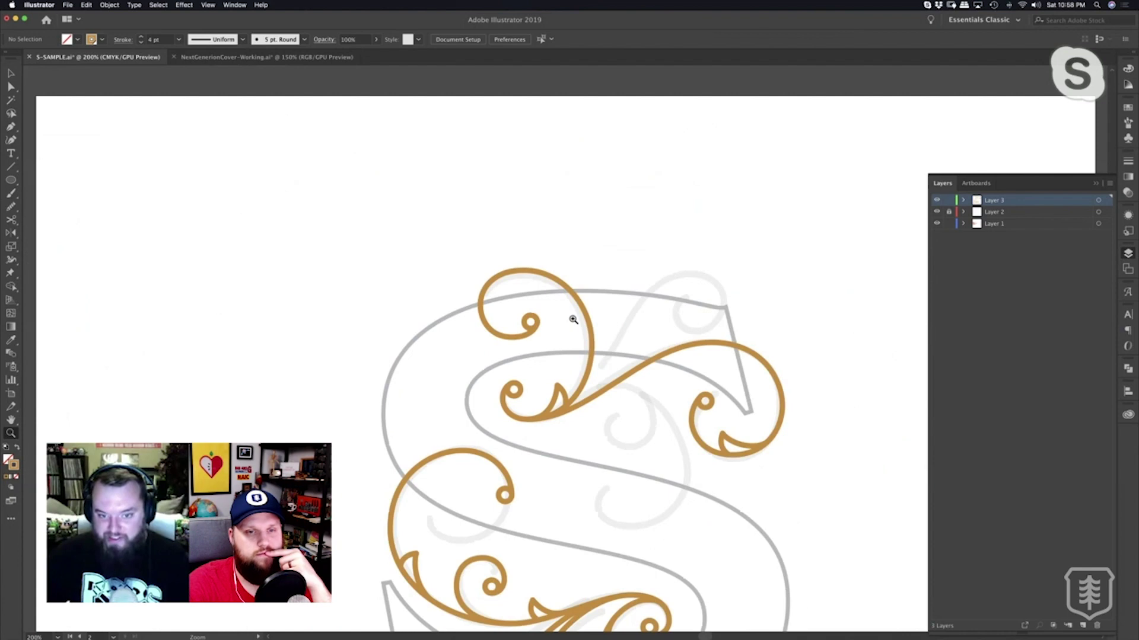
left_click_drag(573, 320, 552, 305)
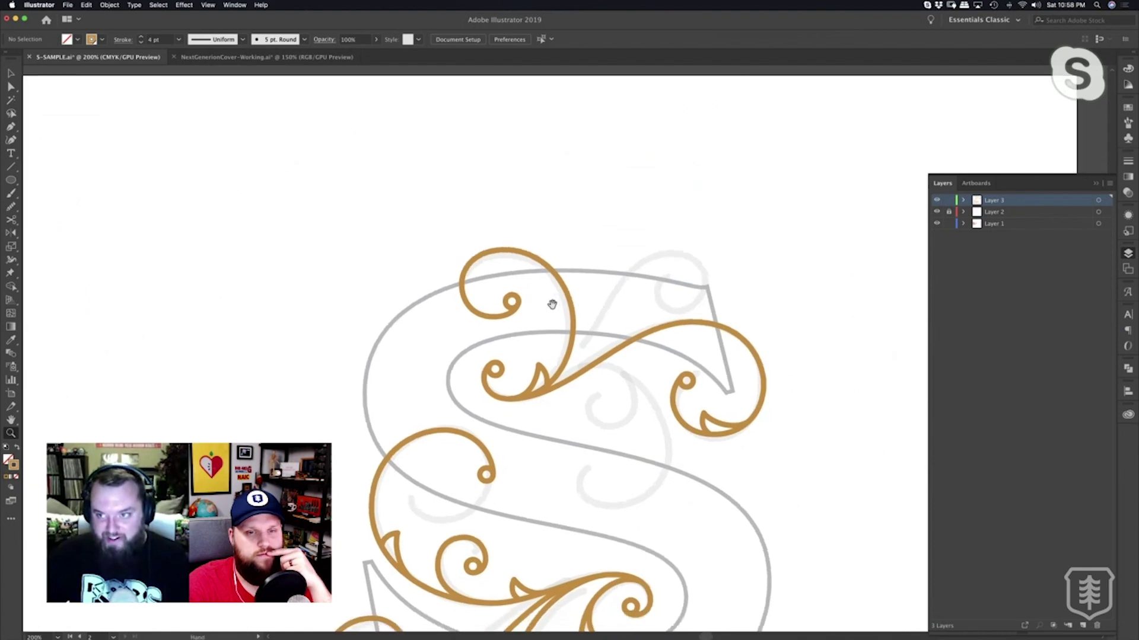
scroll(554, 309, "down", 3)
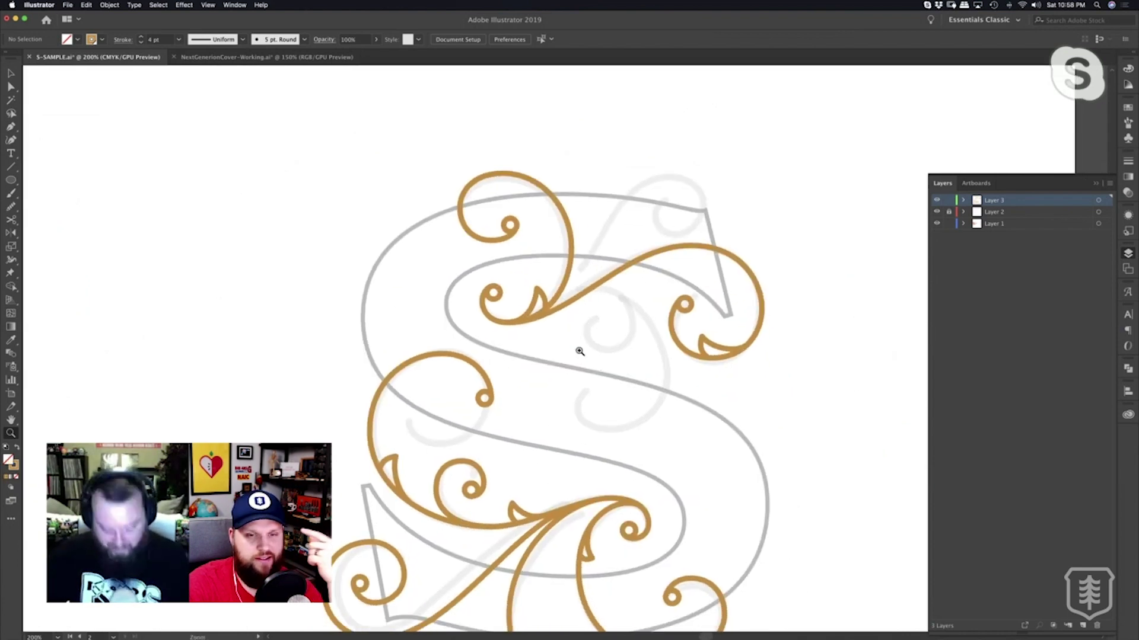
left_click(579, 356)
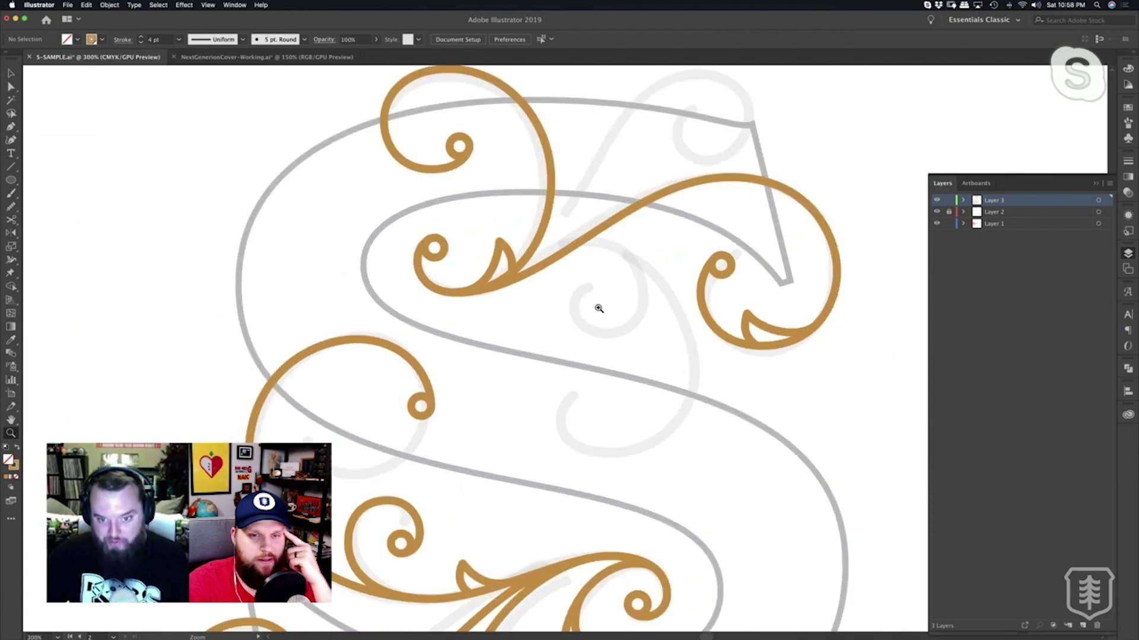
left_click(587, 353)
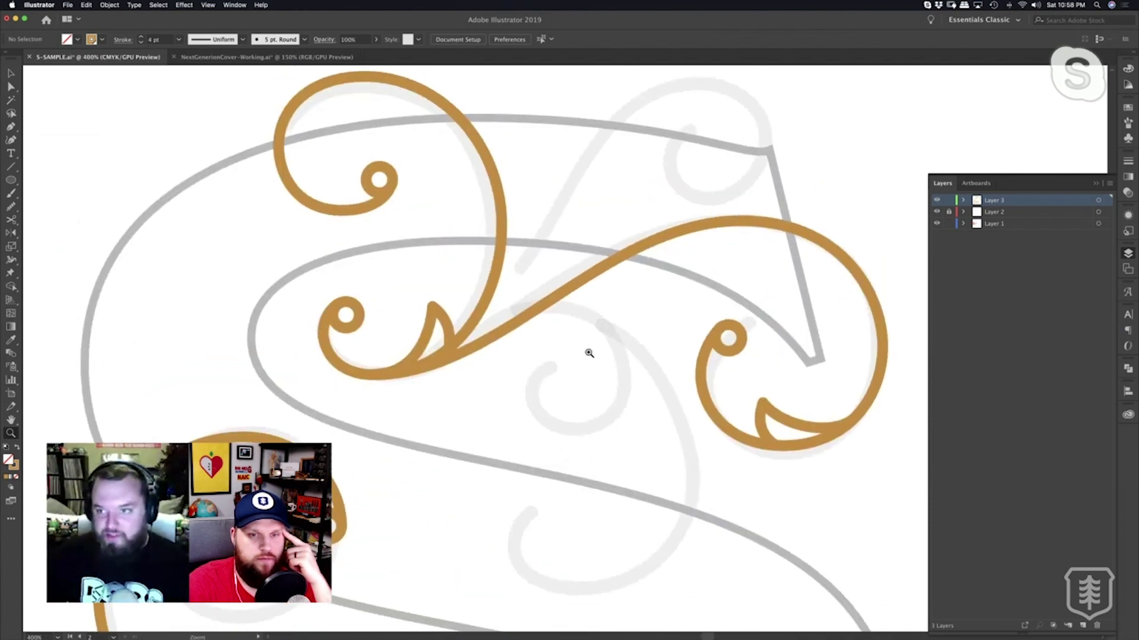
Draw a Pen tool stem from the shared stem junction up to the crest of the sketched upper-right curl, lengthening its starting handle to smooth the curve.
scroll(589, 352, "up", 3)
scroll(589, 352, "right", 2)
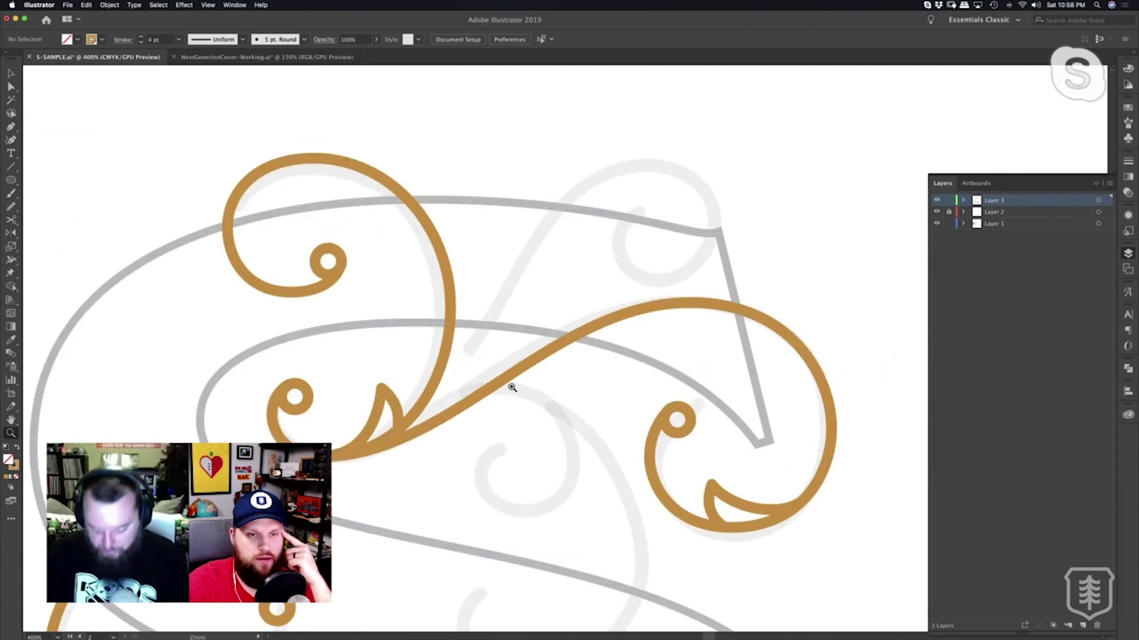
key("p")
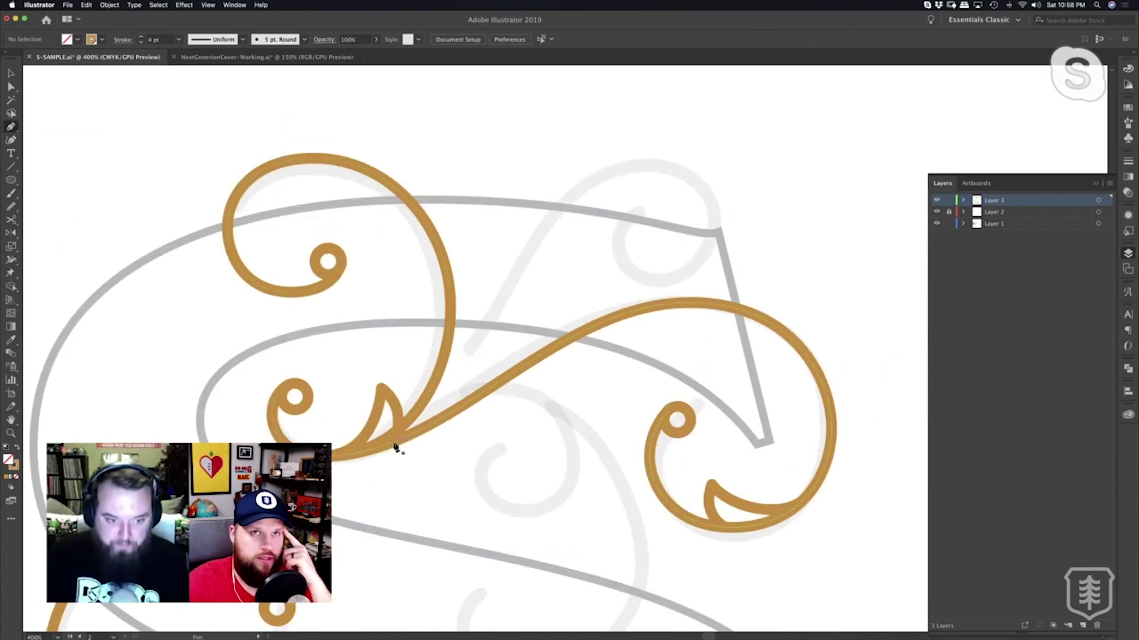
left_click_drag(393, 443, 430, 430)
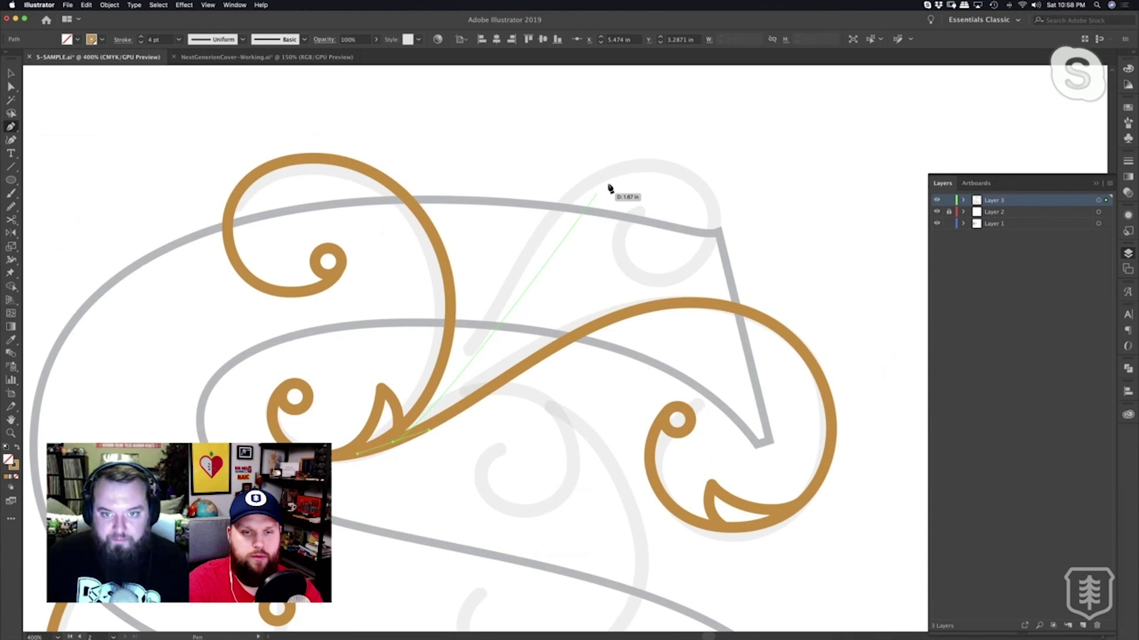
left_click_drag(654, 166, 767, 170)
key("a")
left_click_drag(429, 431, 485, 400)
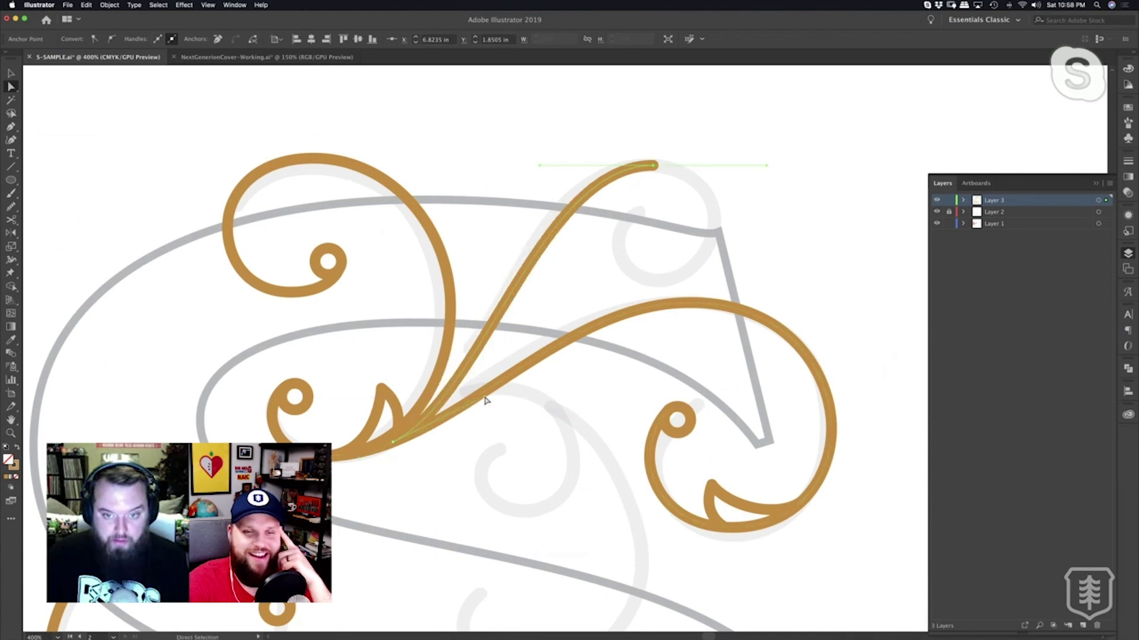
left_click(652, 223)
Shorten the crest anchor's outgoing handle and continue the path around the sketched upper-right curl, ending inside the spiral.
key("p")
left_click_drag(655, 166, 693, 165)
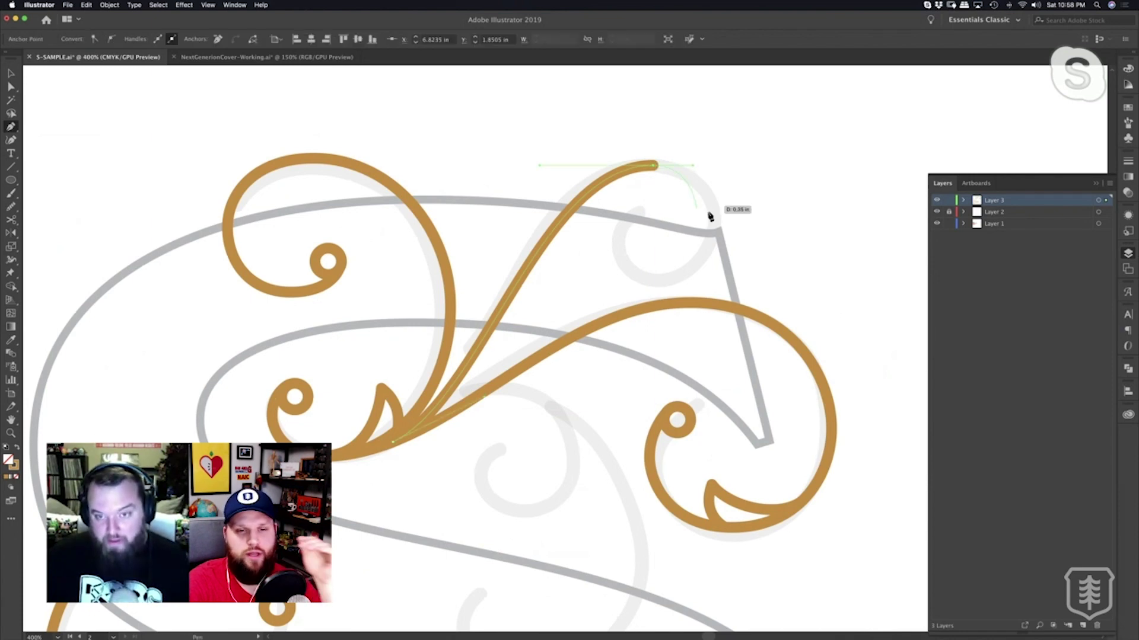
left_click_drag(715, 225, 716, 251)
left_click_drag(635, 278, 643, 211)
left_click(644, 208)
key("a")
left_click(658, 238)
Round the inner end of the upper-right curl by extending the handle of its inner left anchor.
key("z")
left_click(658, 239)
left_click(531, 323)
left_click_drag(556, 324, 561, 315)
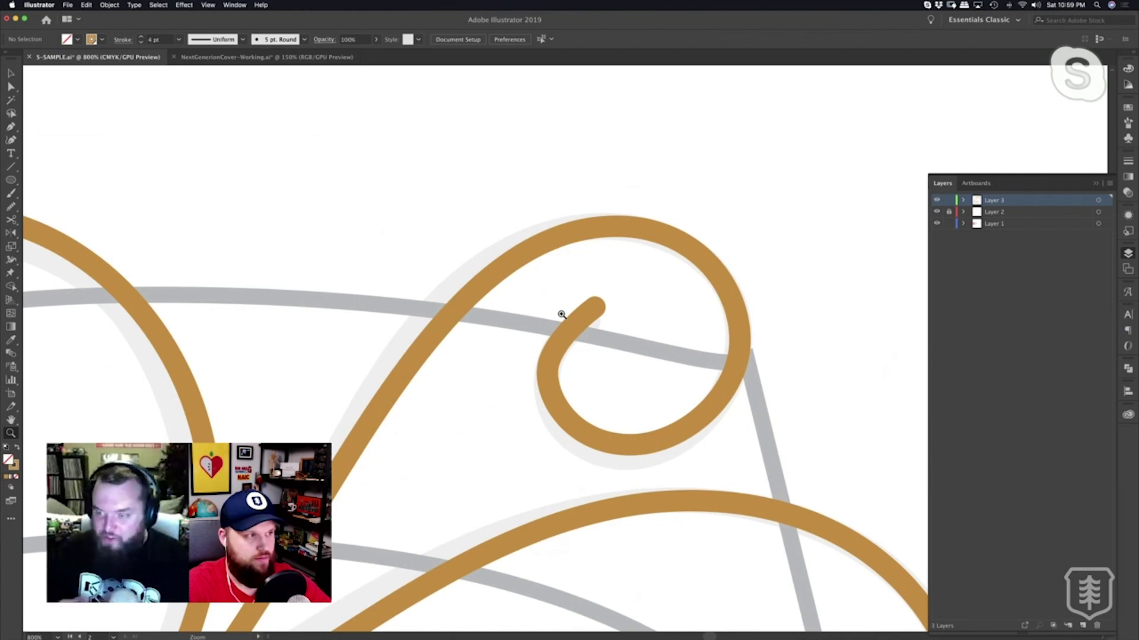
key("a")
left_click(548, 373)
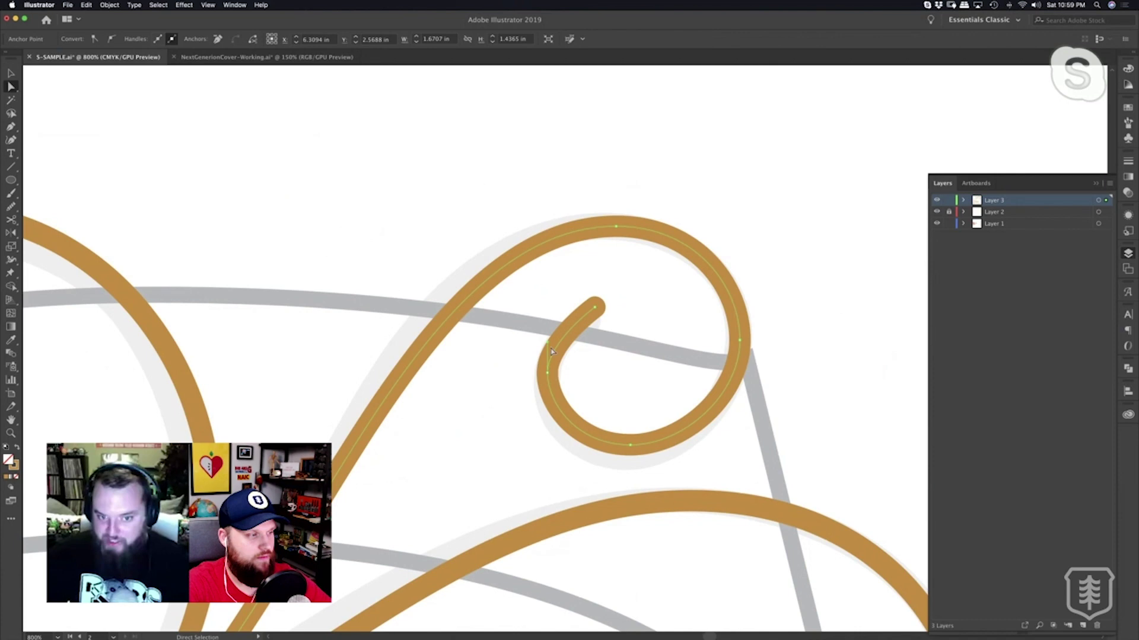
left_click(552, 301)
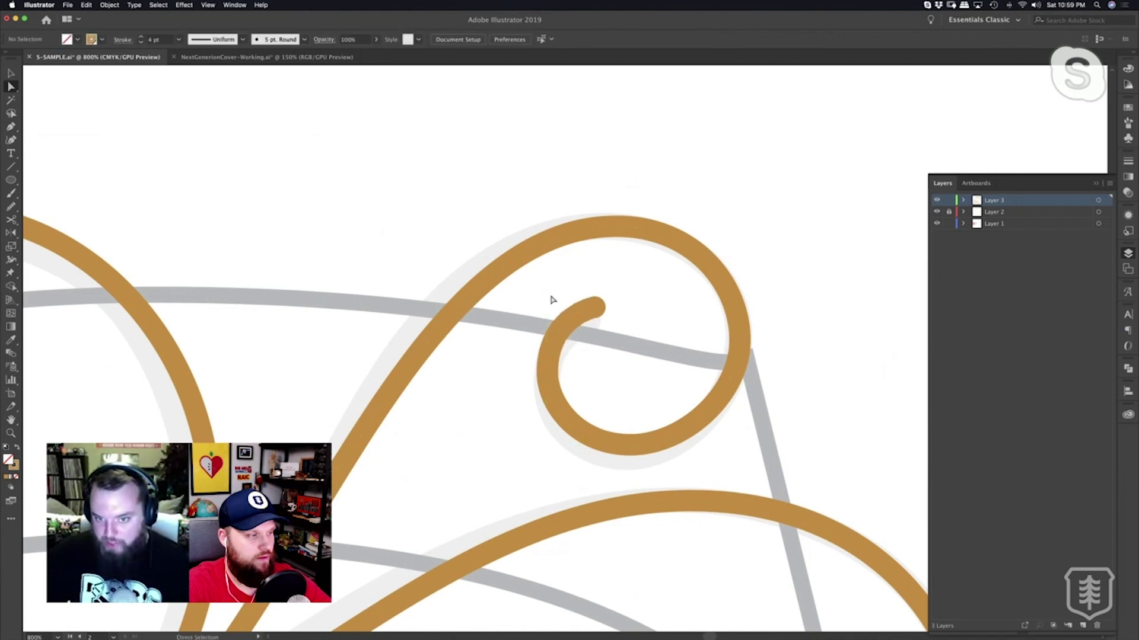
left_click_drag(546, 349, 561, 323)
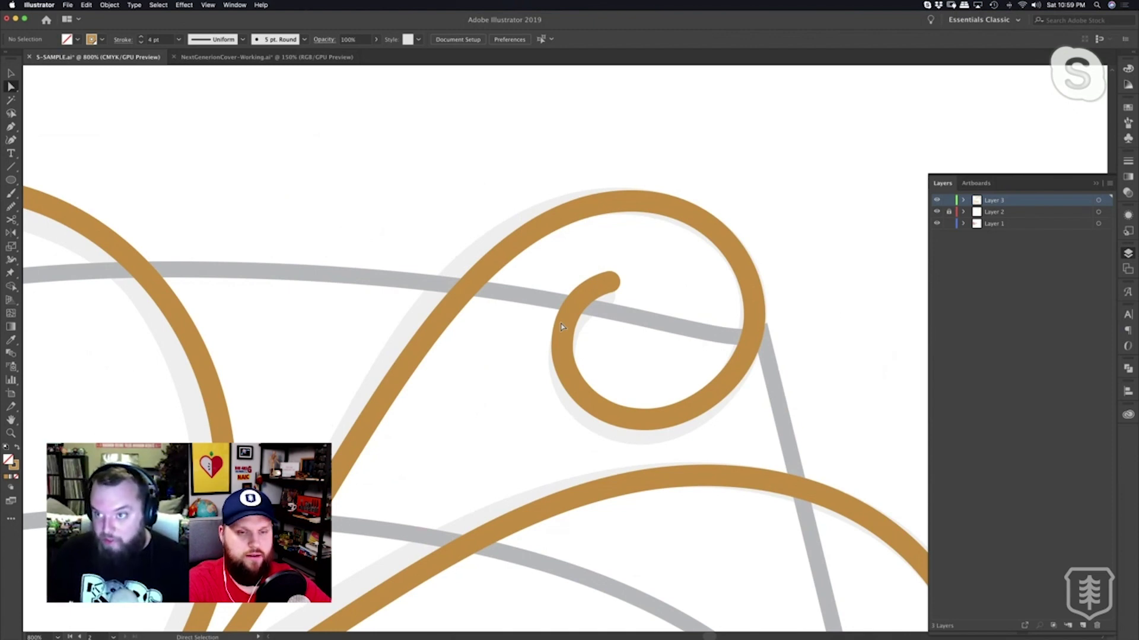
Select the upper-right curl's spiral anchors and nudge them slightly up and left from the sketch, keeping the stem's base in place.
key("z")
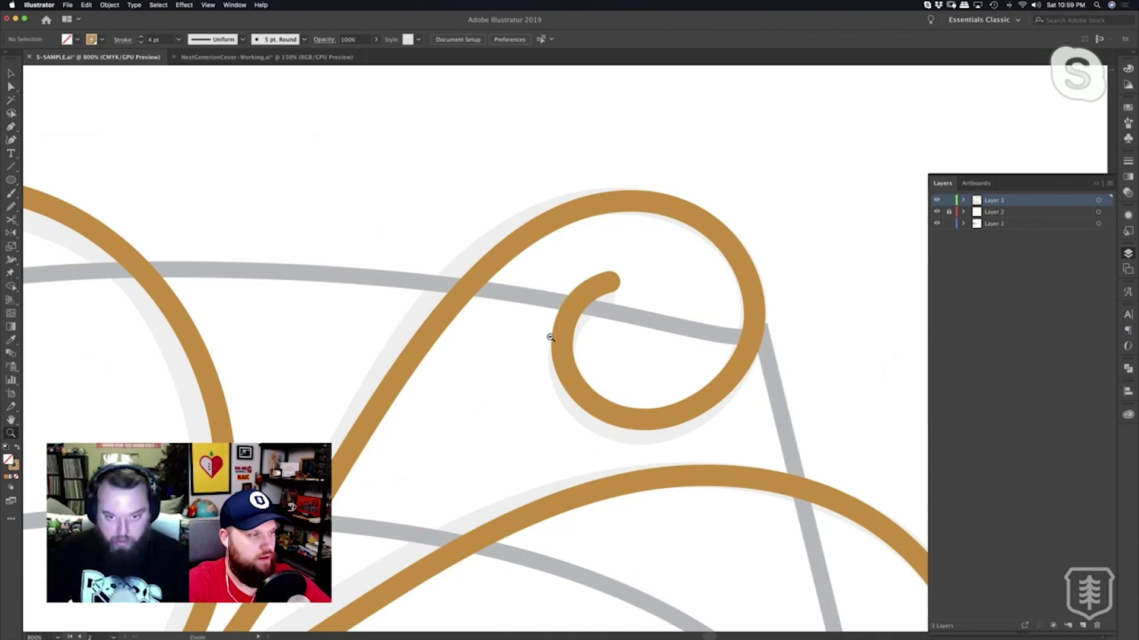
left_click(550, 338, "alt")
left_click(550, 340, "alt")
left_click_drag(554, 355, 552, 355)
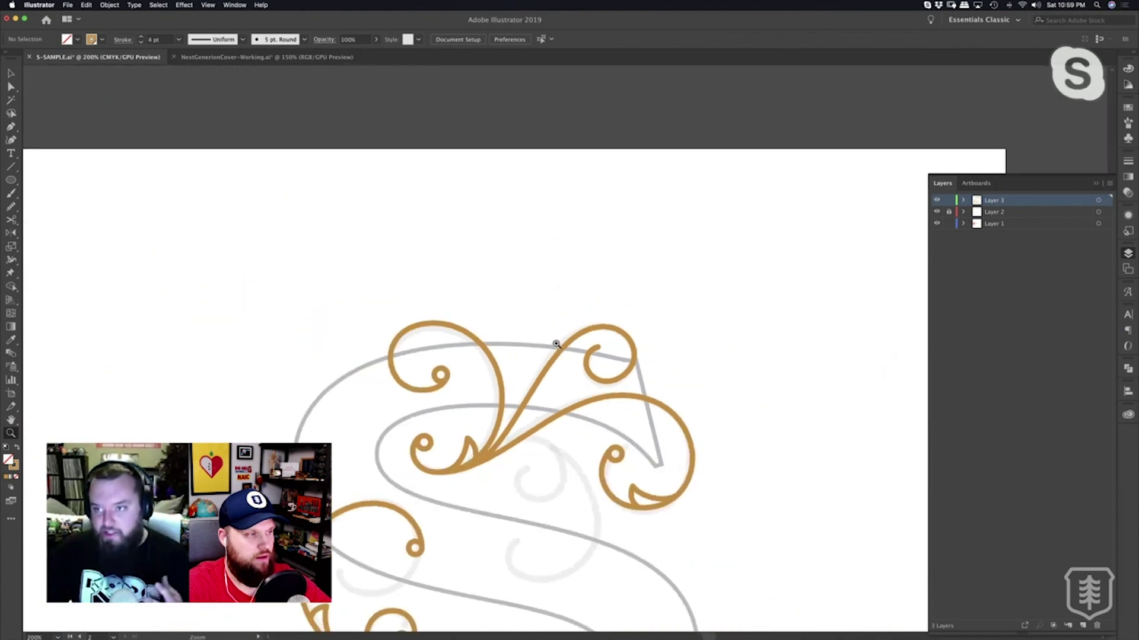
key("a")
left_click_drag(566, 310, 655, 389)
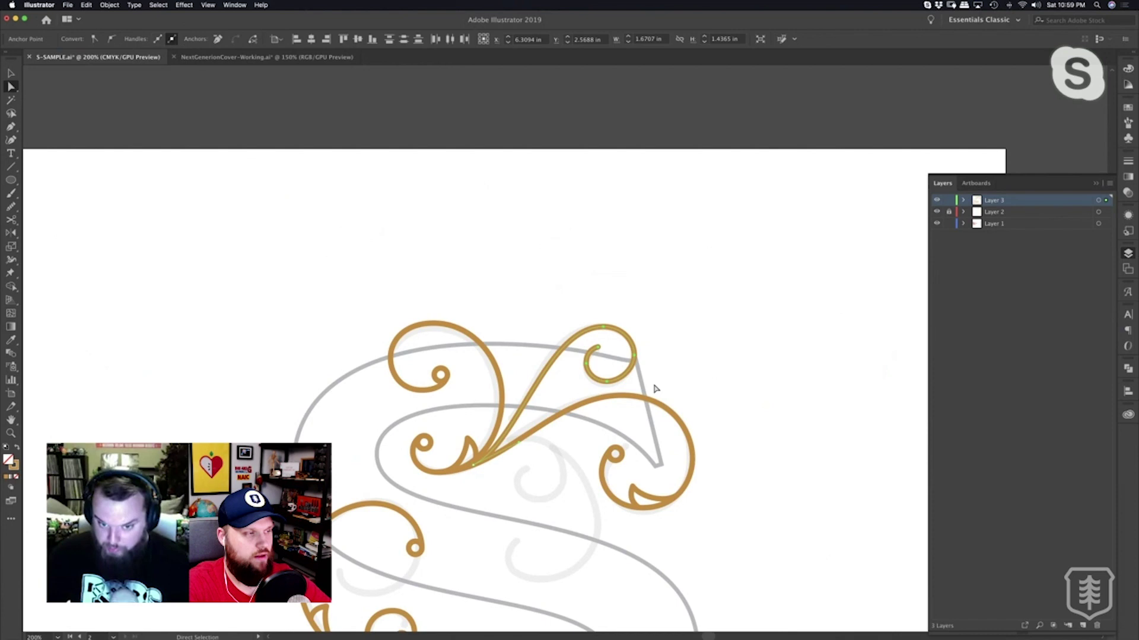
key("shift+Up")
key("shift+Left")
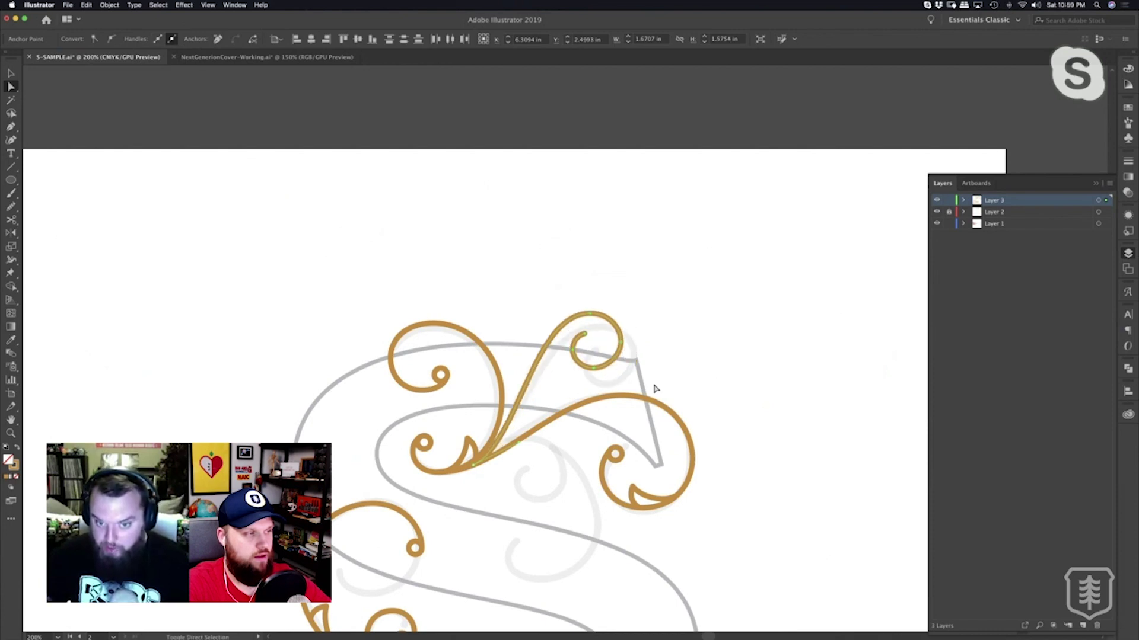
key("Down")
key("Down")
key("Down")
key("Down")
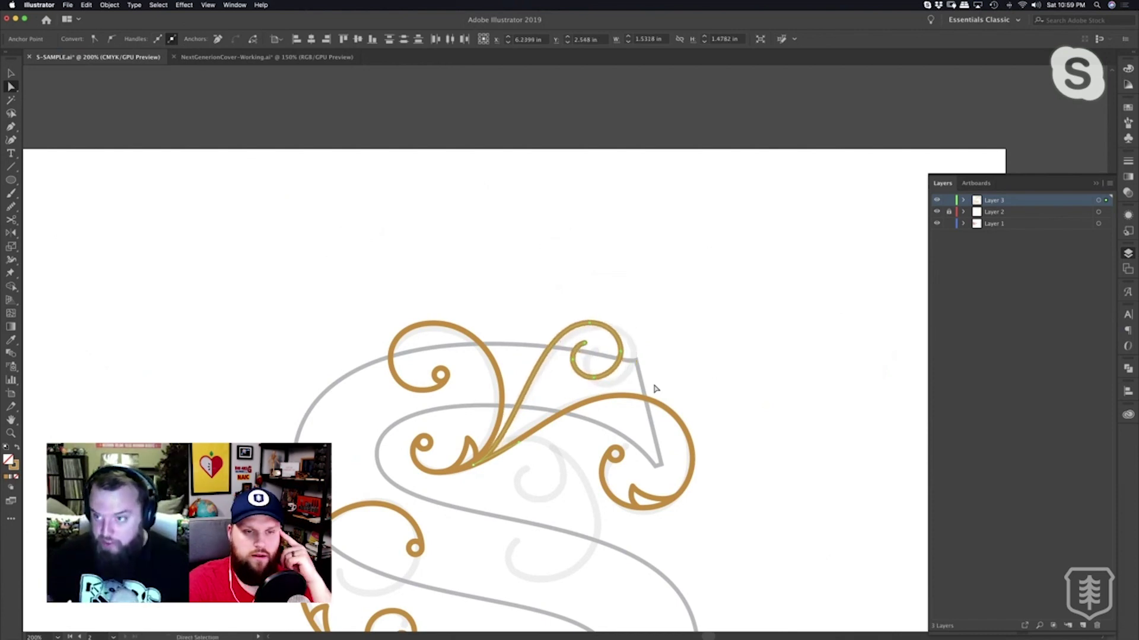
key("Up")
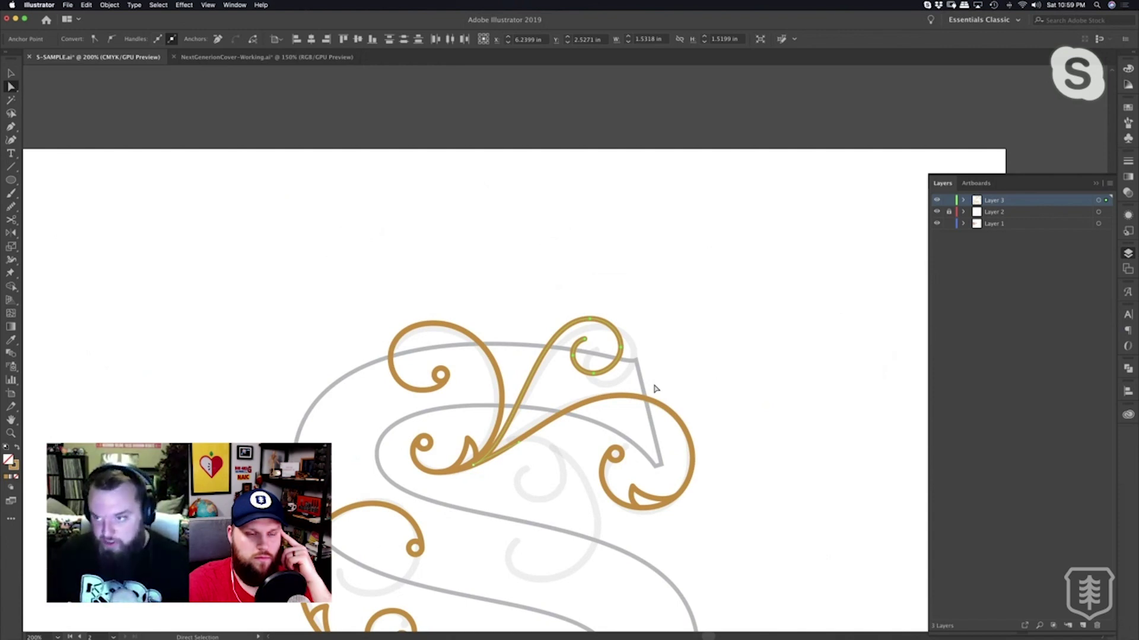
key("Right")
key("Right")
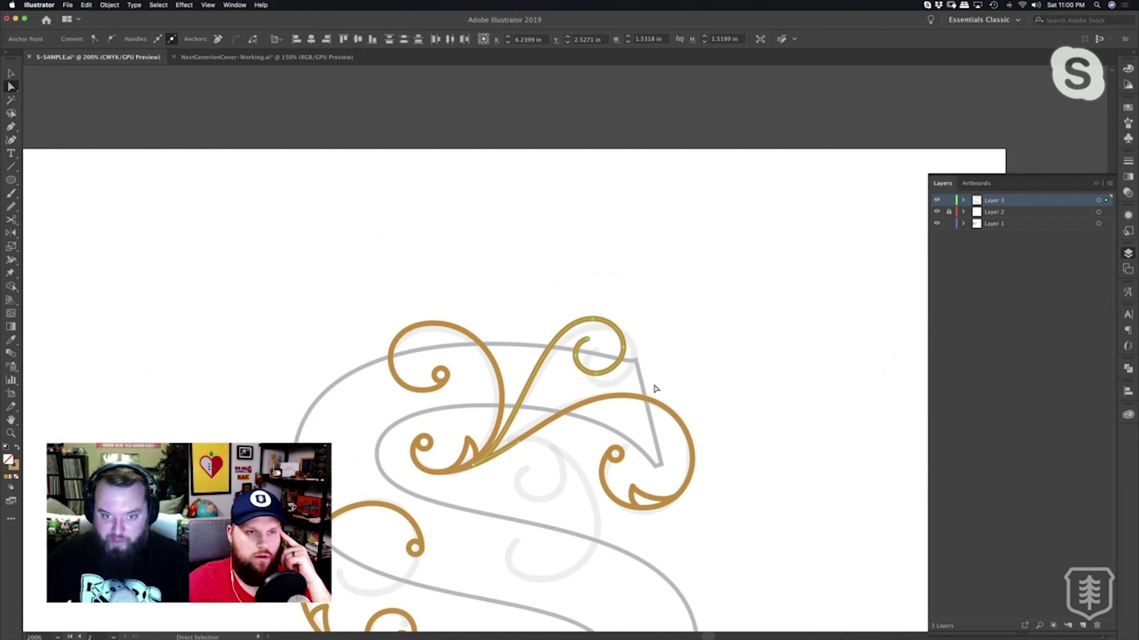
key("Up")
key("Right")
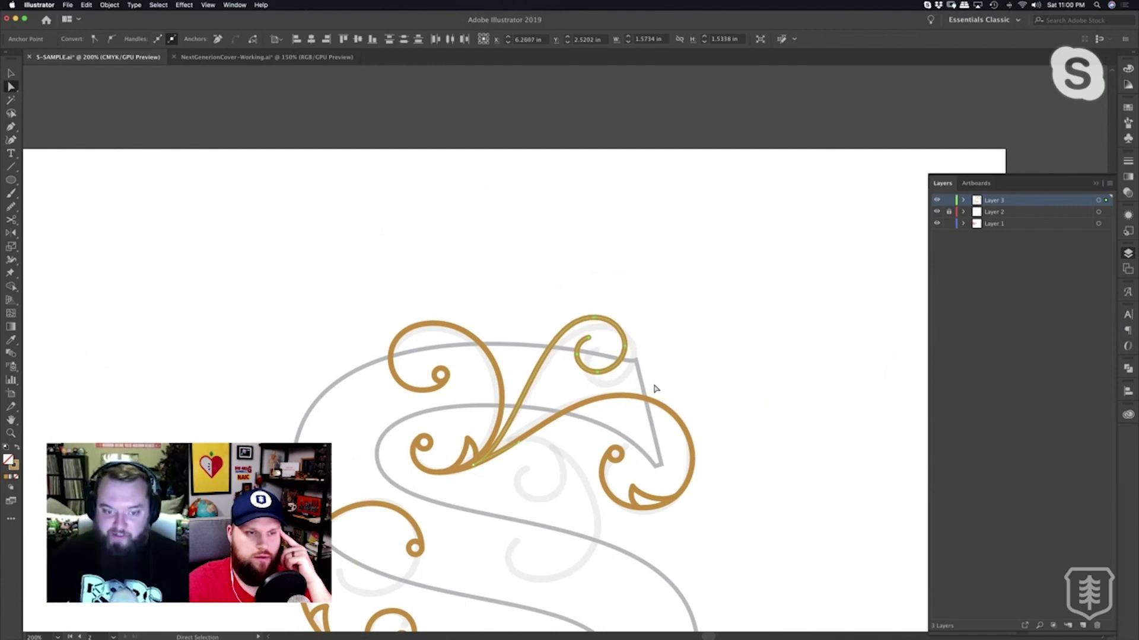
left_click(665, 378)
left_click_drag(668, 386, 712, 212)
key("z")
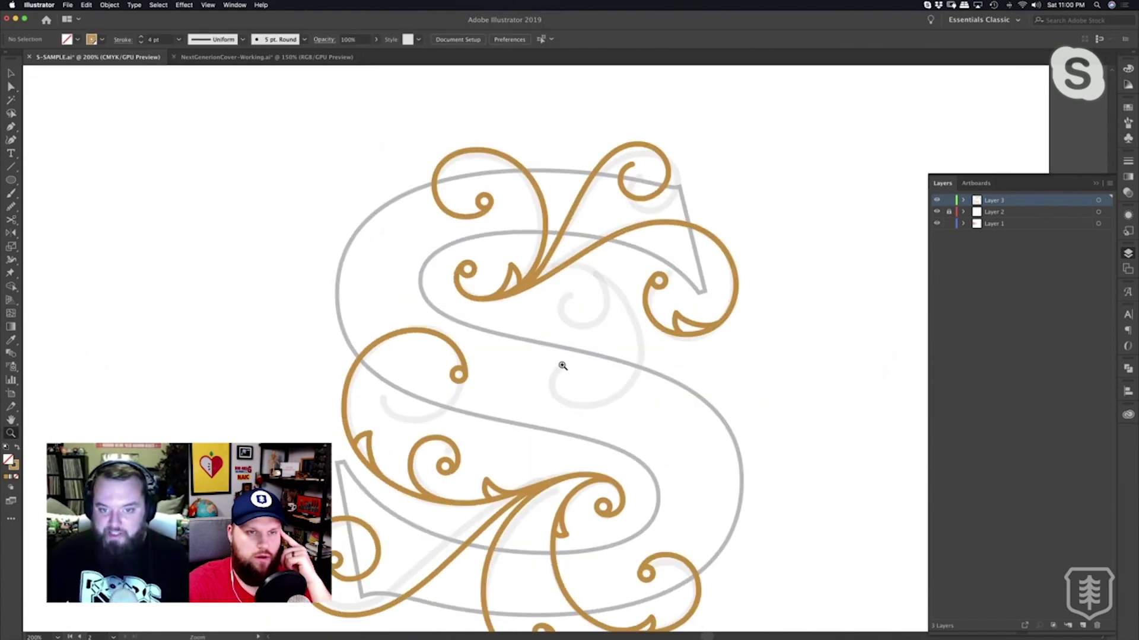
left_click(562, 366)
left_click(562, 365)
left_click_drag(572, 282, 557, 511)
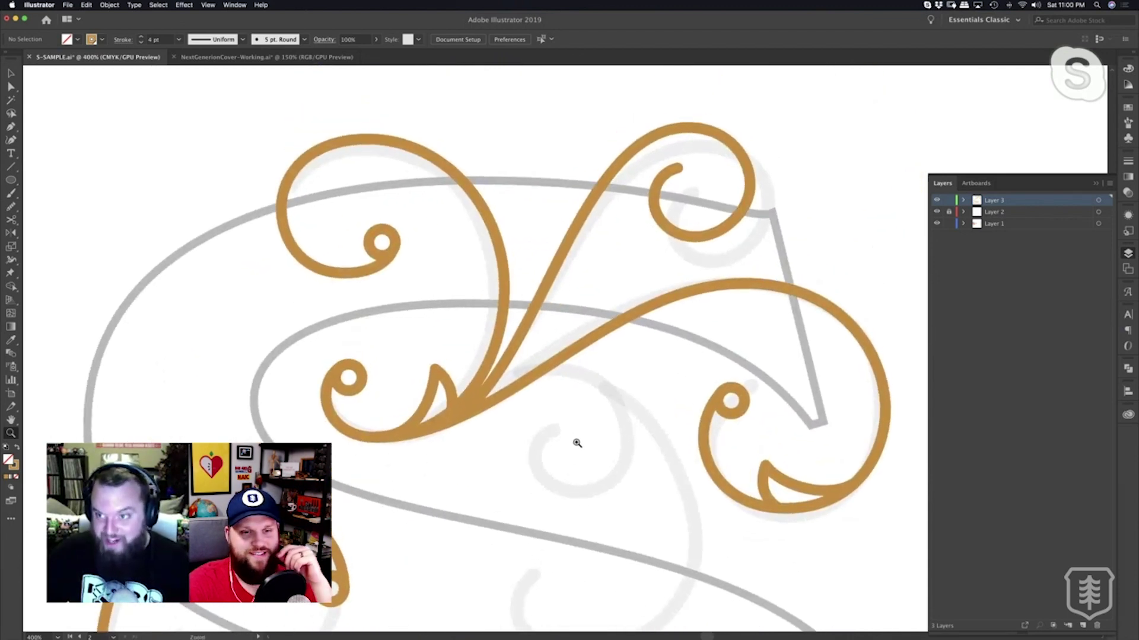
Copy an existing small ring onto the open end of the upper-right curl and align it with the stroke's tip.
left_click_drag(597, 434, 562, 516)
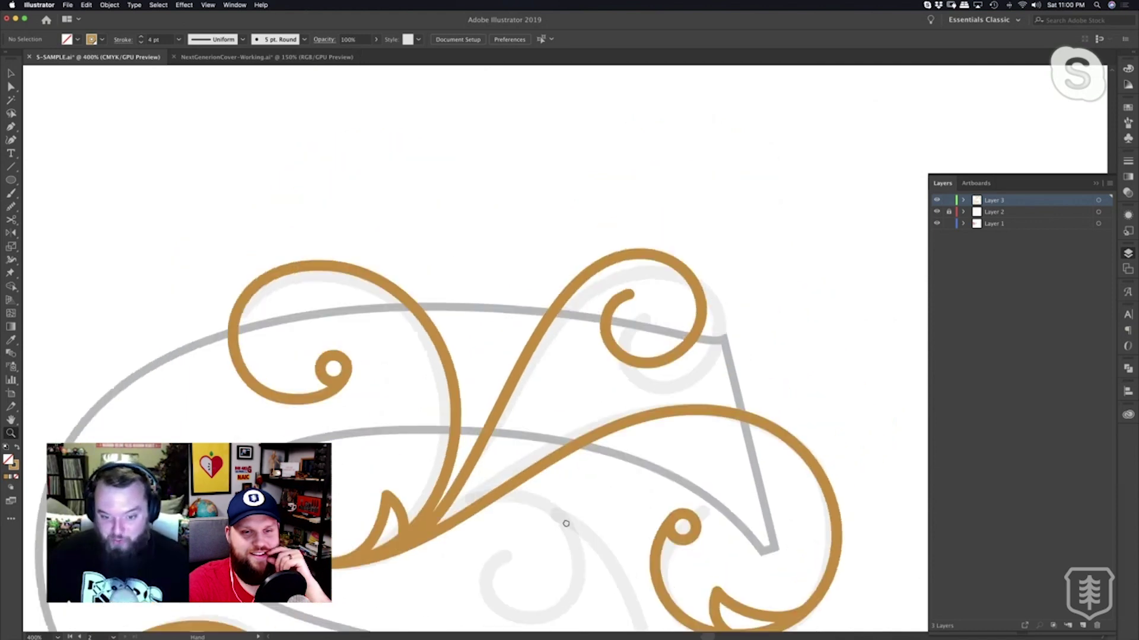
key("v")
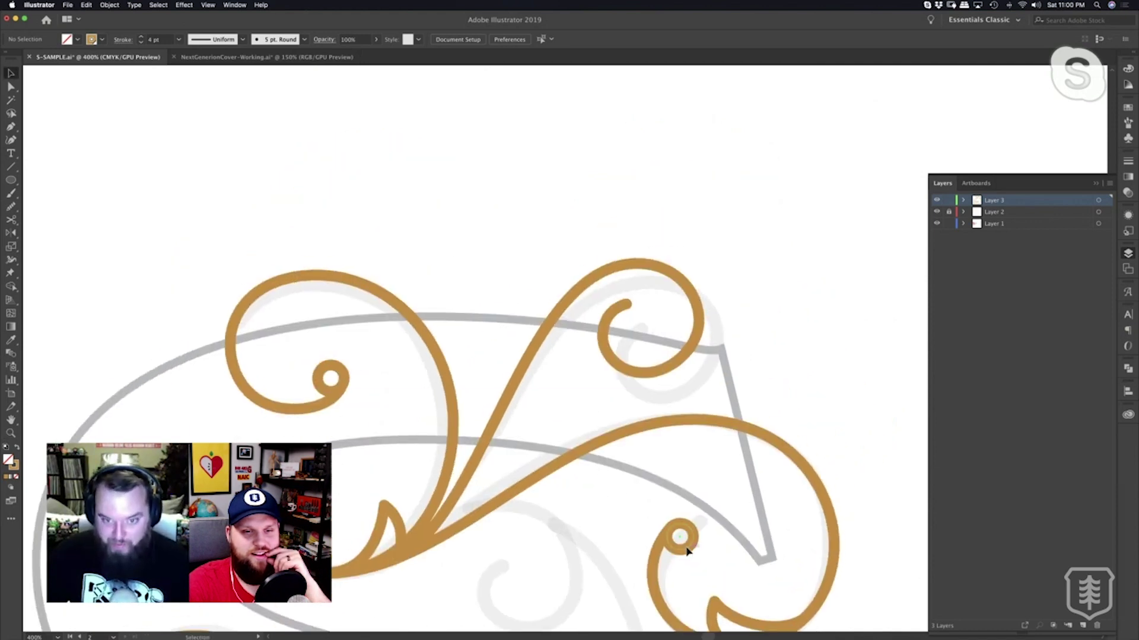
left_click_drag(639, 336, 615, 311)
key("z")
left_click(607, 356)
left_click(589, 267)
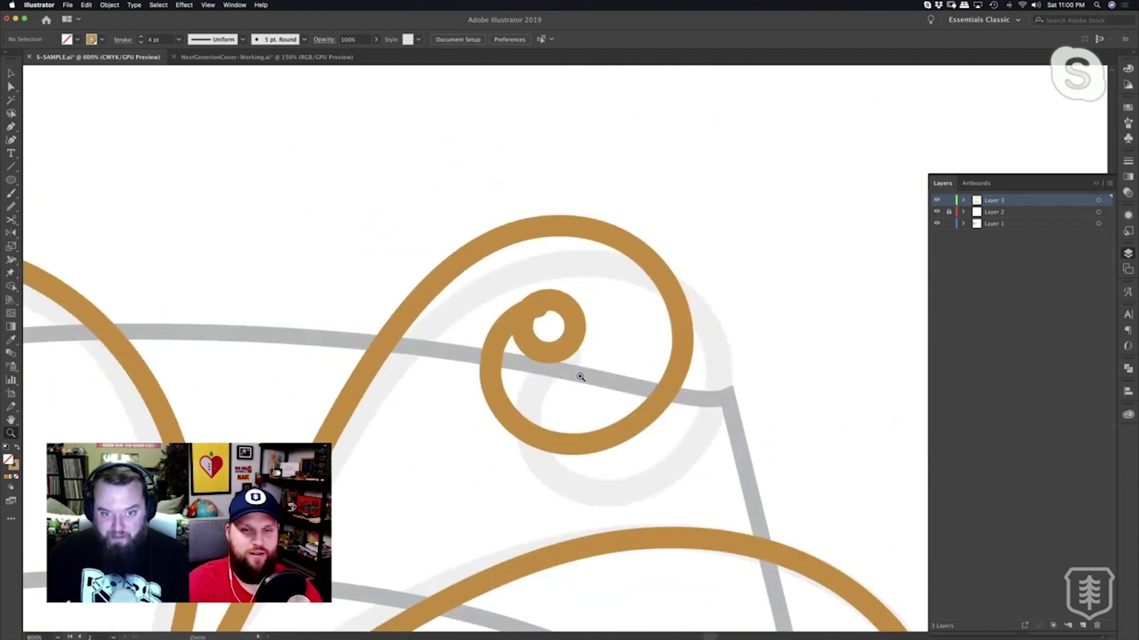
left_click(581, 378)
key("v")
mouse_move(547, 302)
left_mouse_down()
mouse_move(549, 315)
mouse_move(542, 303)
left_mouse_up()
left_click(601, 312)
Select the upper-right curl's anchor points together with its ring and nudge them upward, fine-tuning the height.
key("z")
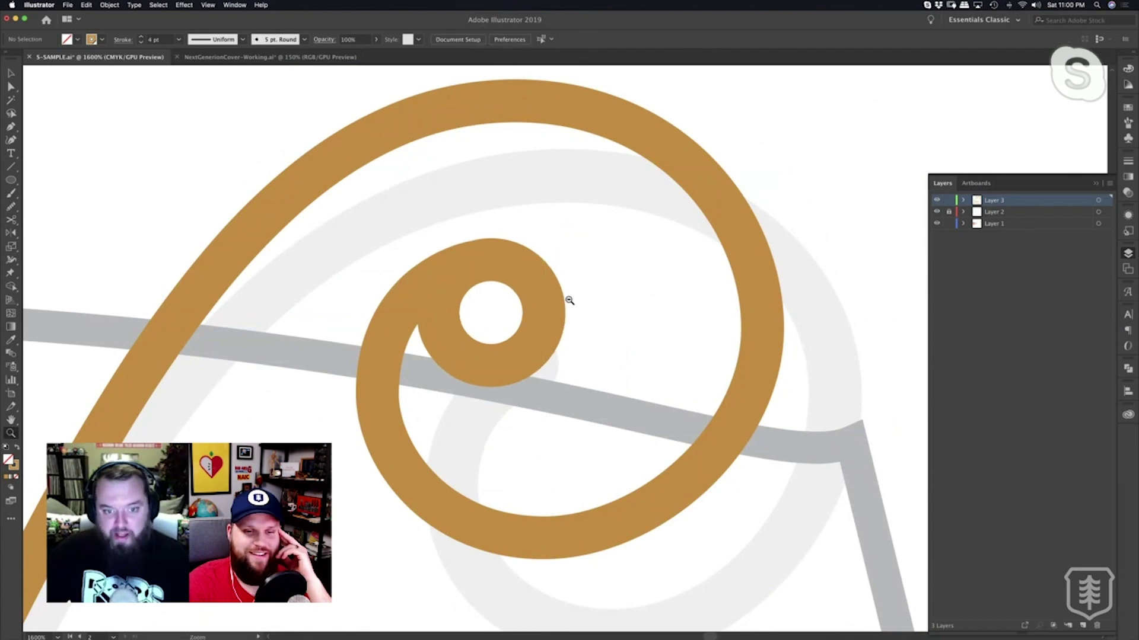
left_click(569, 301, "alt")
left_click(570, 301, "alt")
left_click(569, 300, "alt")
key("a")
left_click_drag(571, 381, 726, 393)
key("shift+Up")
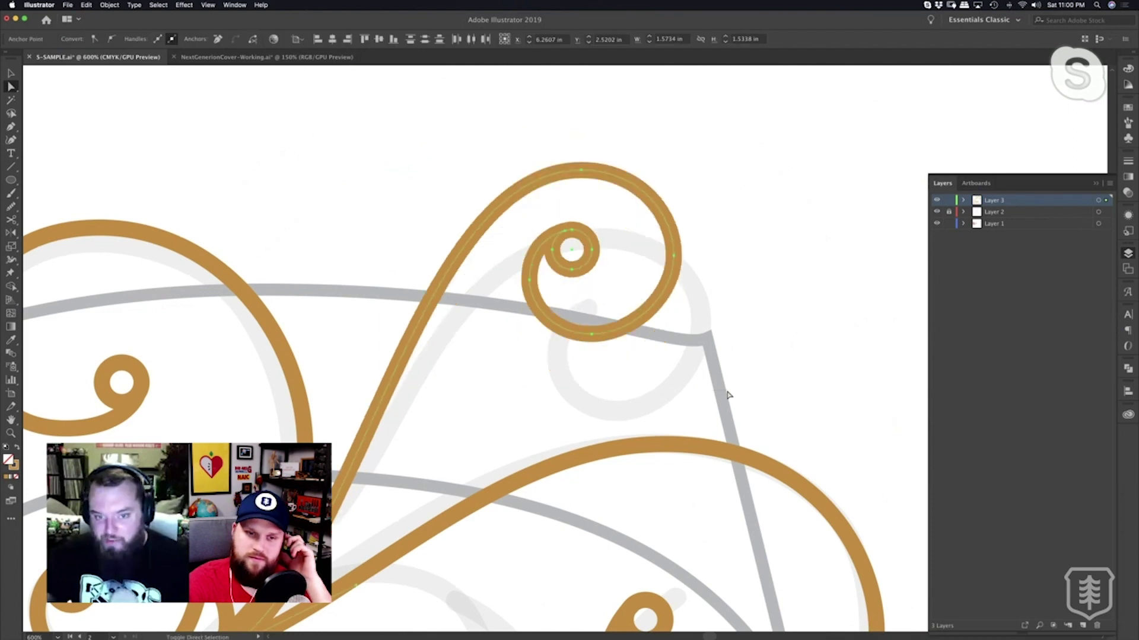
key("Down")
key("Down")
key("Down")
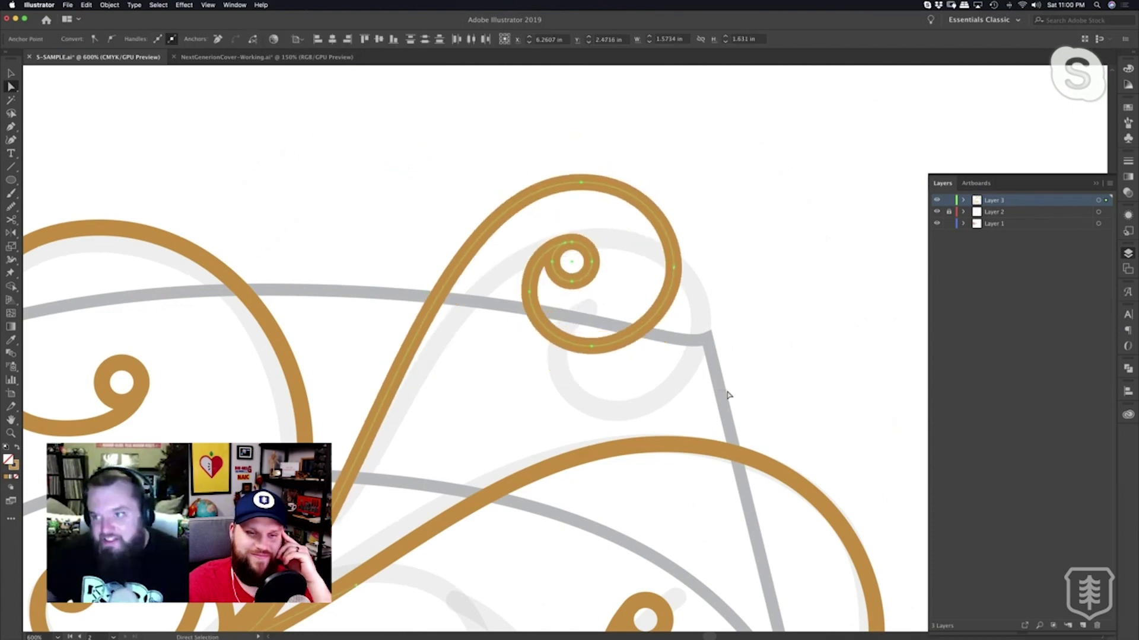
Adjust the direction handle at the base of the upper-right curl's stem so the stem bends more smoothly.
left_click(536, 404)
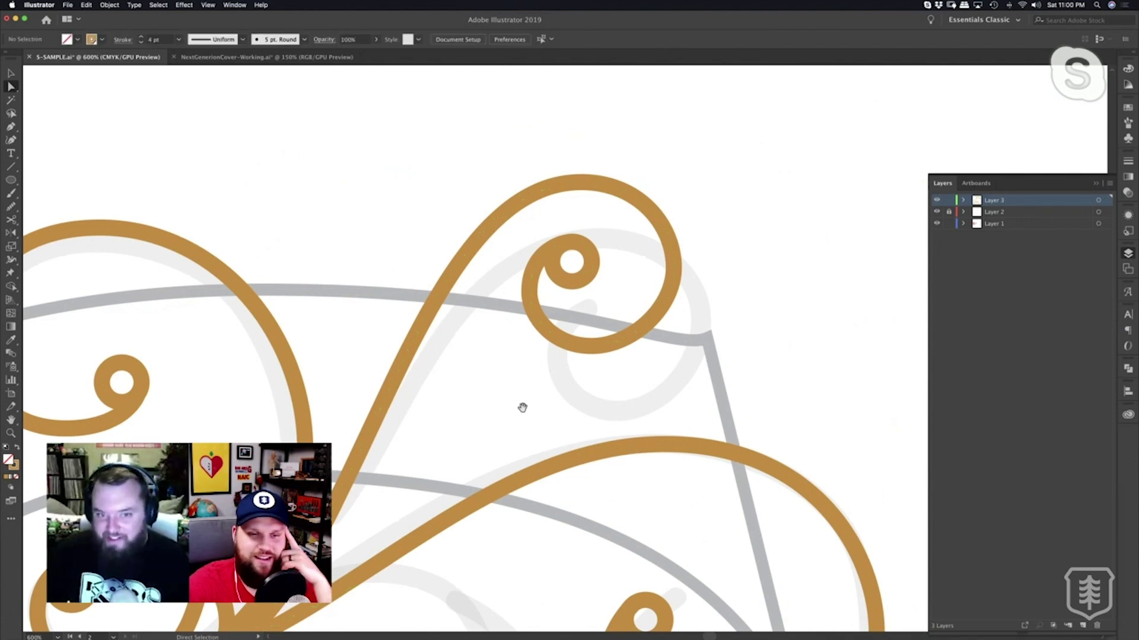
left_click_drag(522, 408, 610, 285)
left_click(445, 468)
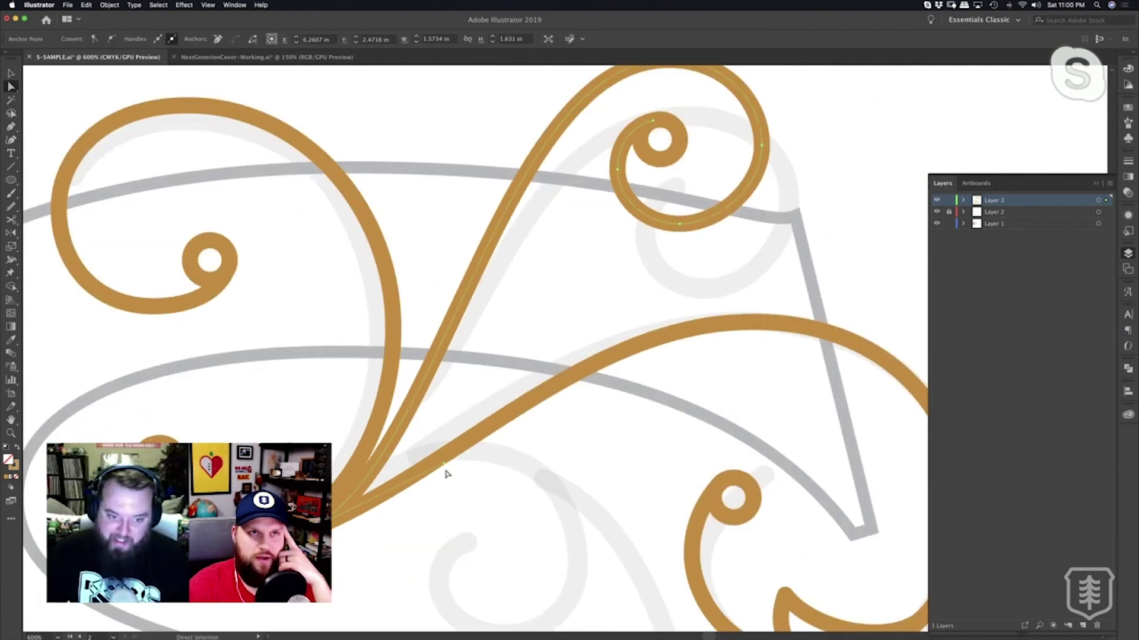
mouse_move(445, 468)
left_mouse_down()
mouse_move(506, 439)
mouse_move(481, 454)
left_mouse_up()
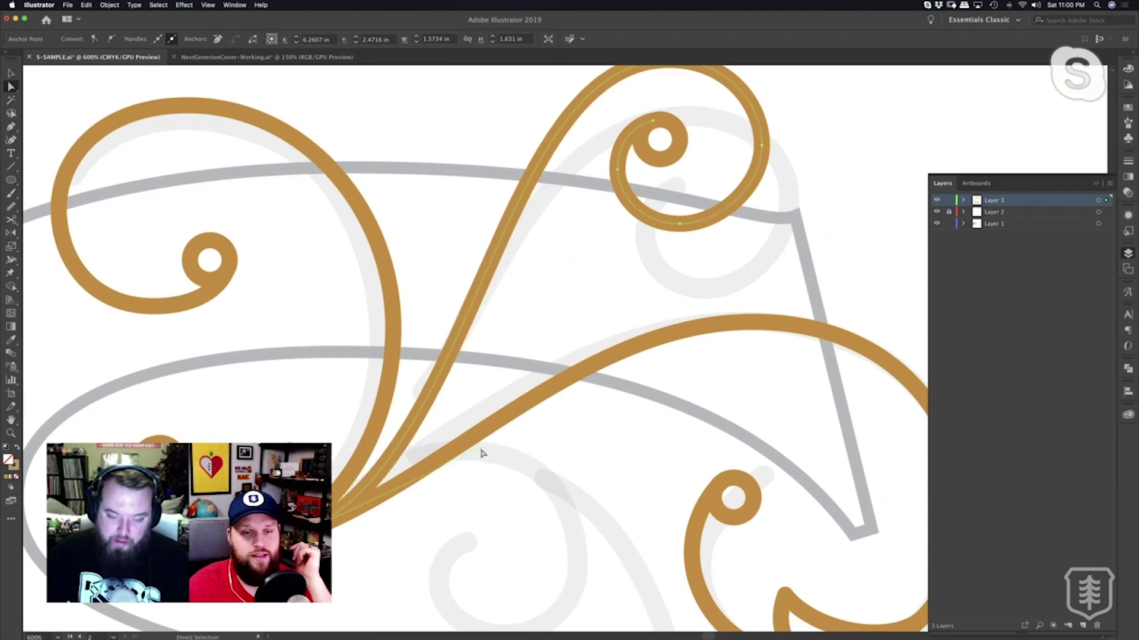
left_click(530, 467)
Examine the traced flourishes across the S letterform against the faint sketch to locate the strokes still untraced.
left_click(541, 394, "alt+super")
left_click(542, 406, "alt")
mouse_move(546, 419)
left_mouse_down()
mouse_move(519, 399)
mouse_move(526, 376)
mouse_move(526, 426)
left_mouse_up()
left_click_drag(543, 388, 549, 333)
scroll(549, 333, "up", 2)
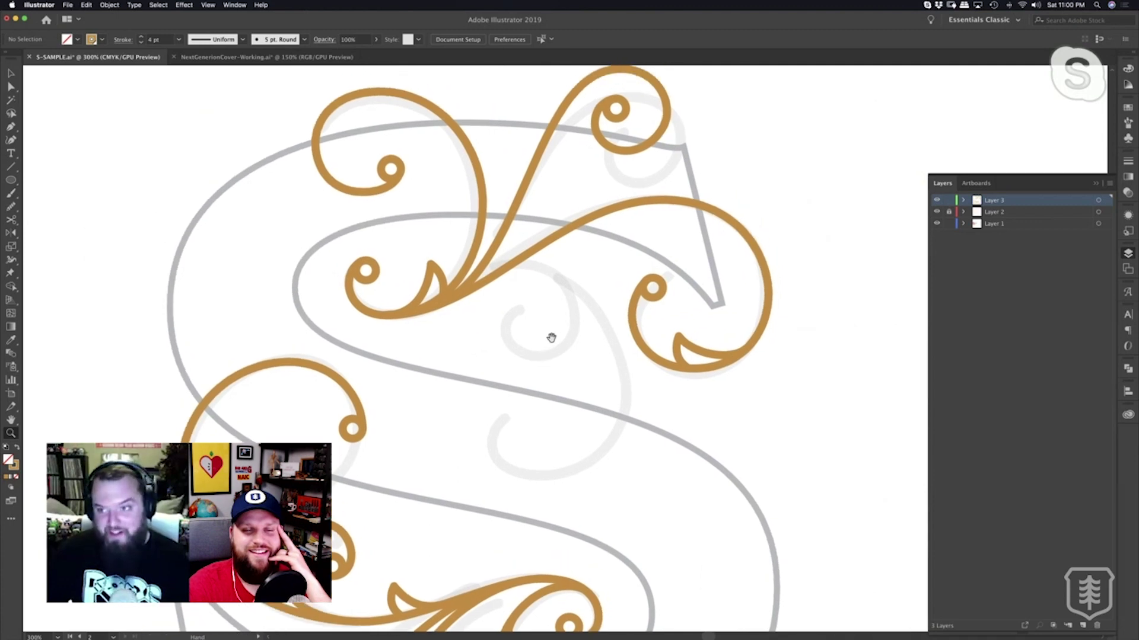
scroll(549, 331, "down", 1)
scroll(549, 335, "up", 1)
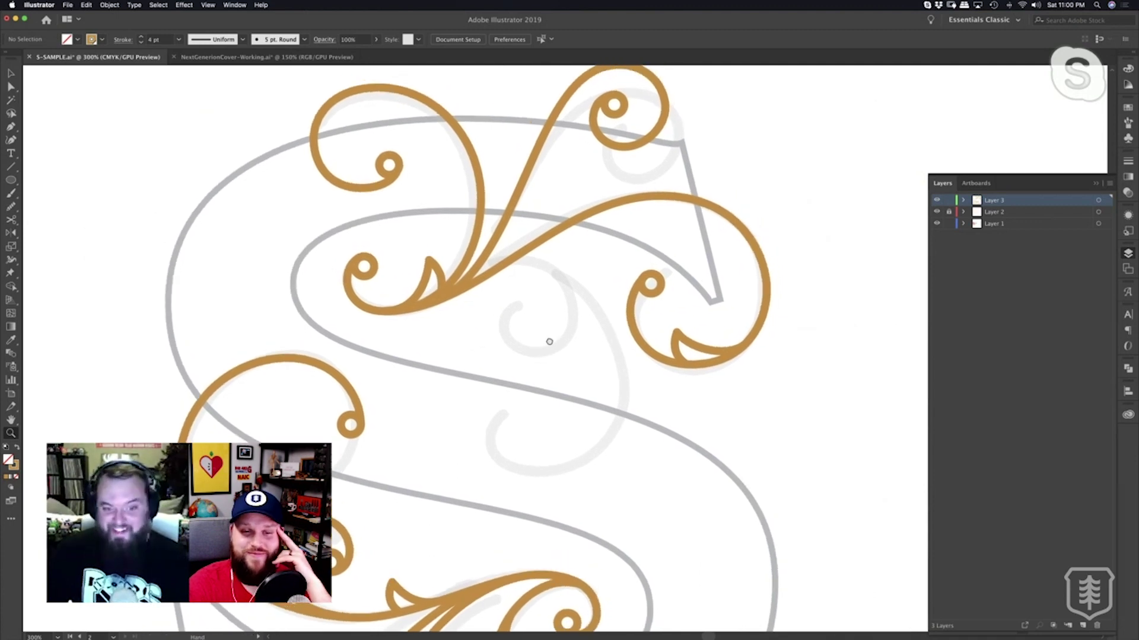
scroll(545, 342, "down", 1)
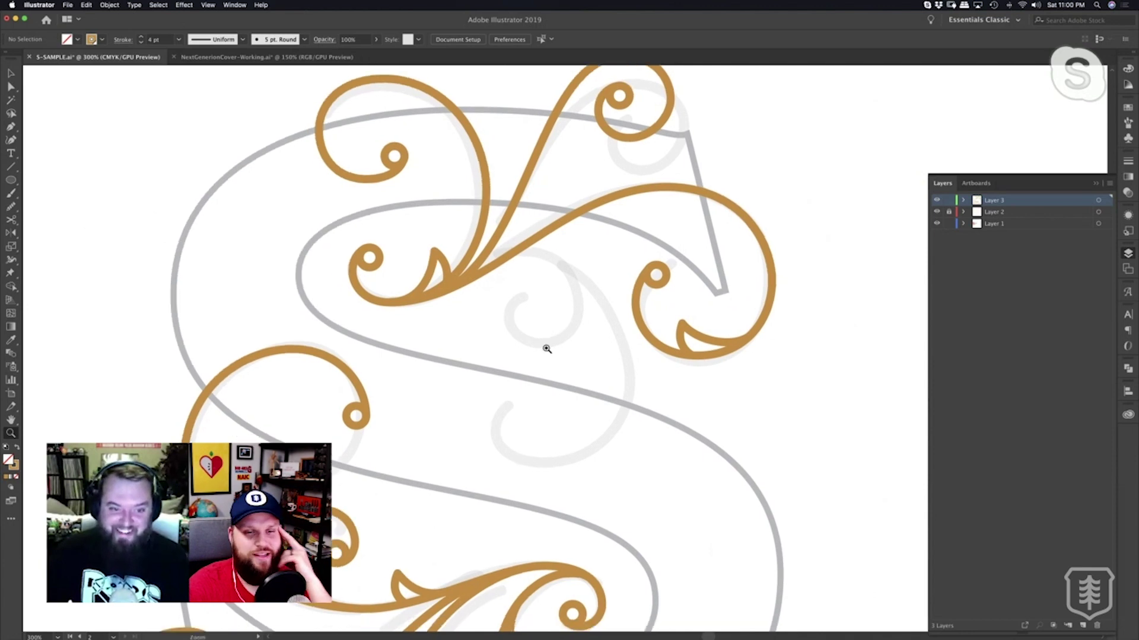
scroll(529, 333, "up", 1)
scroll(533, 355, "down", 5)
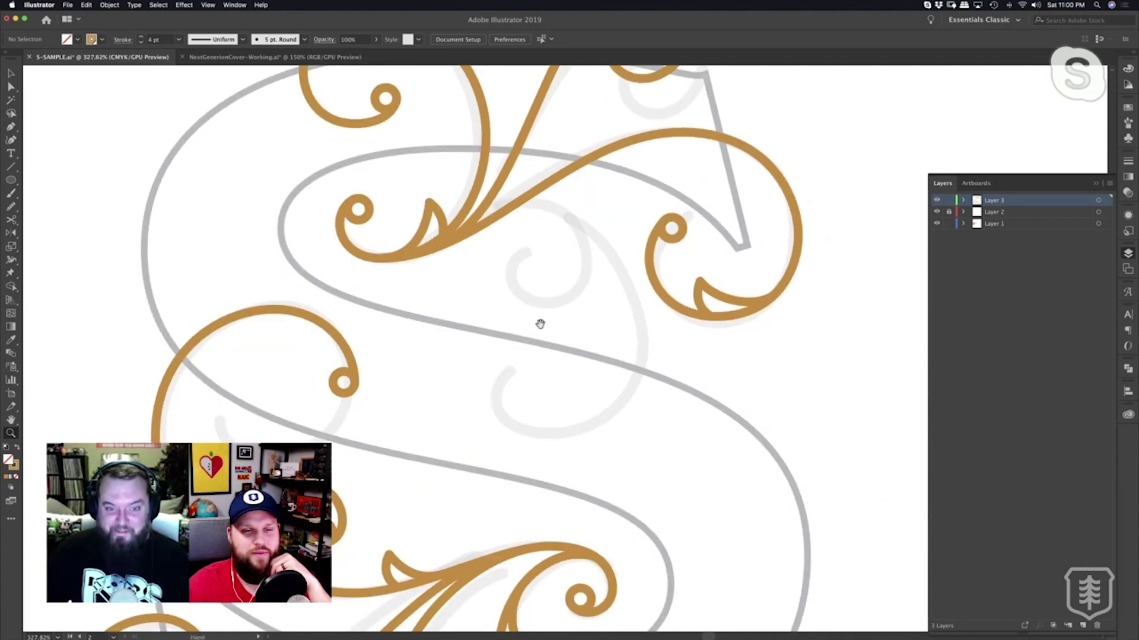
scroll(532, 346, "down", 4)
scroll(572, 284, "down", 10)
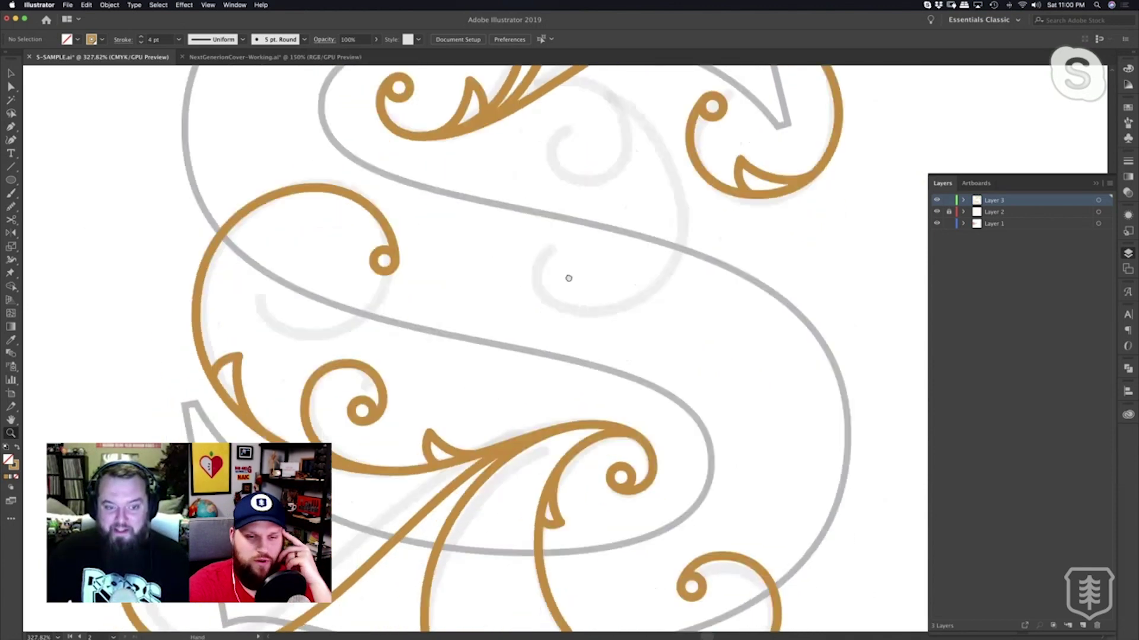
scroll(554, 379, "up", 12)
scroll(516, 336, "up", 4)
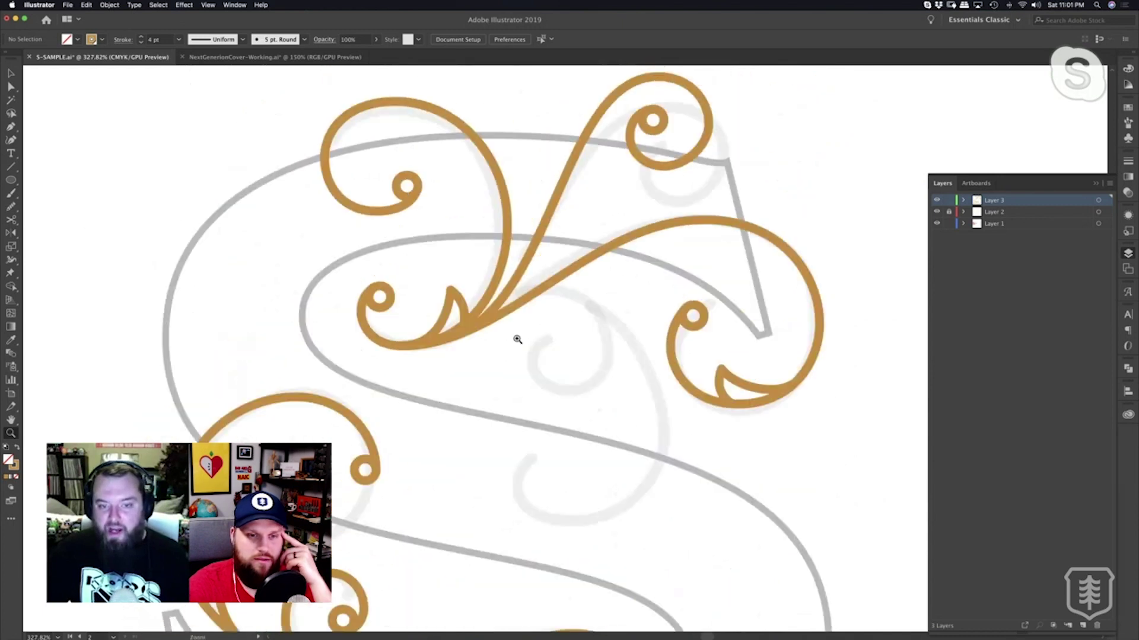
Trace the small inner curl below the upper stems with the Pen tool, starting on the main stem and following the sketch.
scroll(516, 331, "up", 6)
key("p")
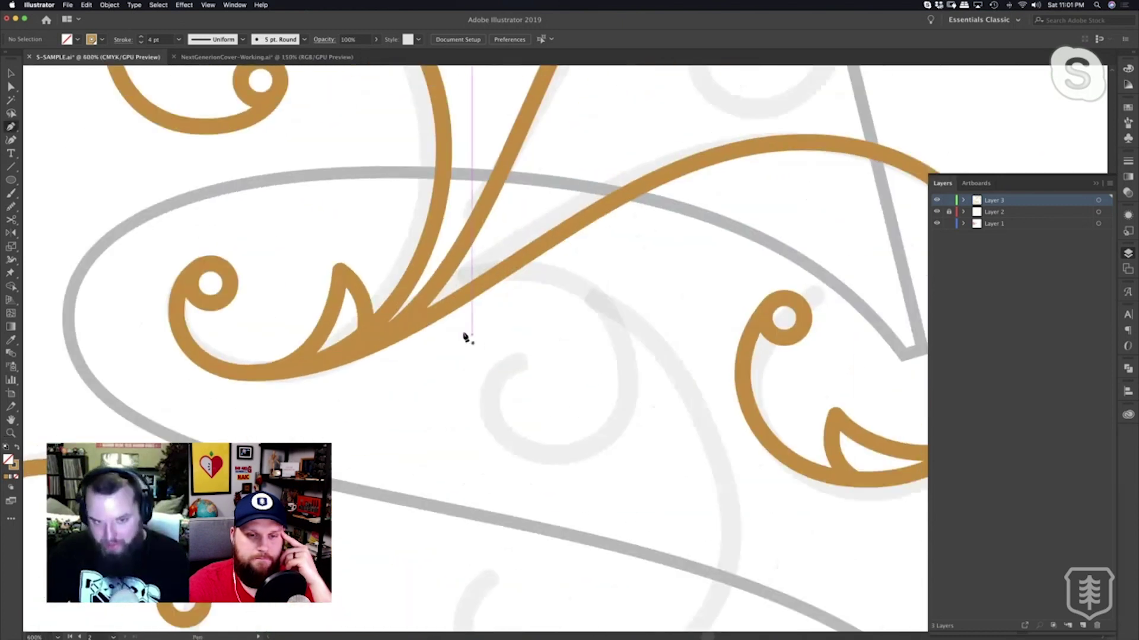
left_click(449, 304)
key("super+z")
left_click(478, 287)
left_click_drag(542, 274, 582, 277)
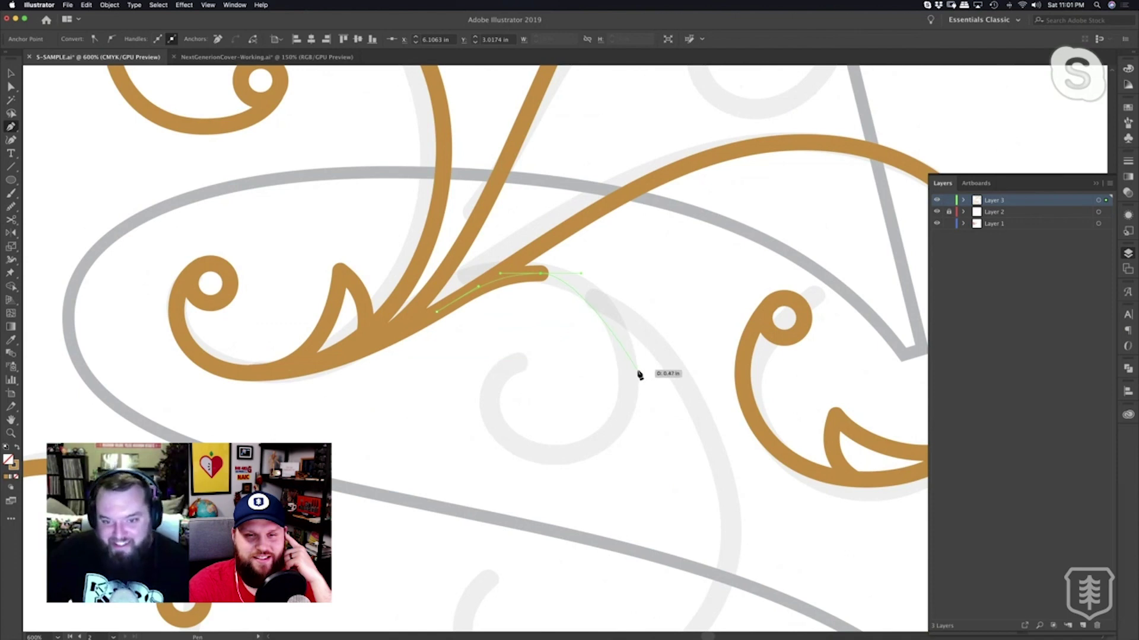
left_click_drag(634, 431, 635, 430)
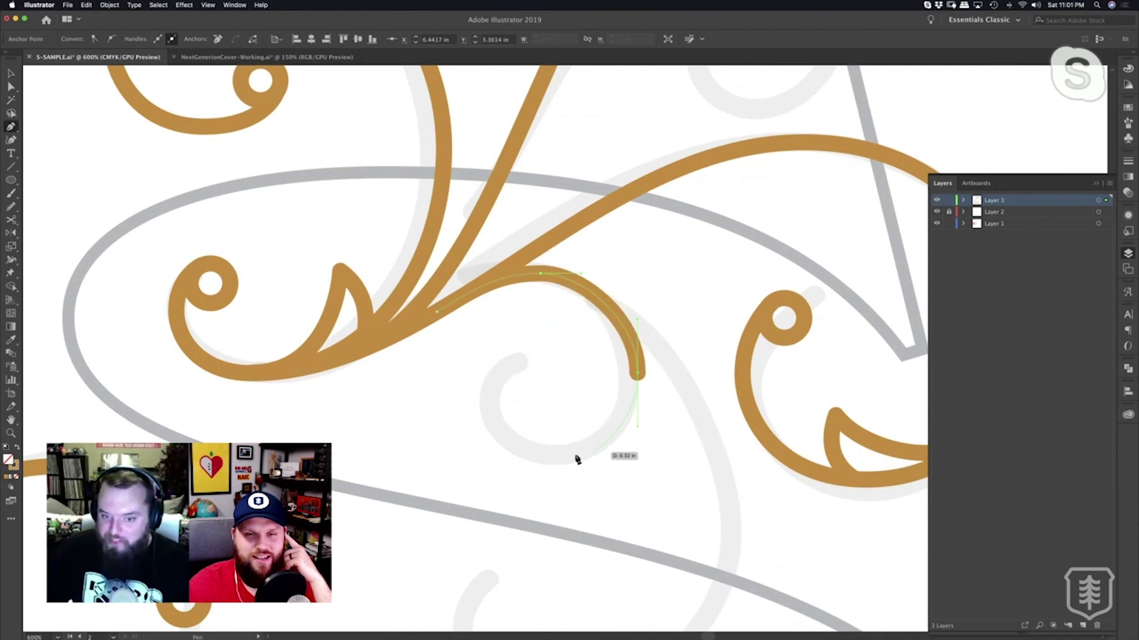
left_click_drag(552, 456, 514, 459)
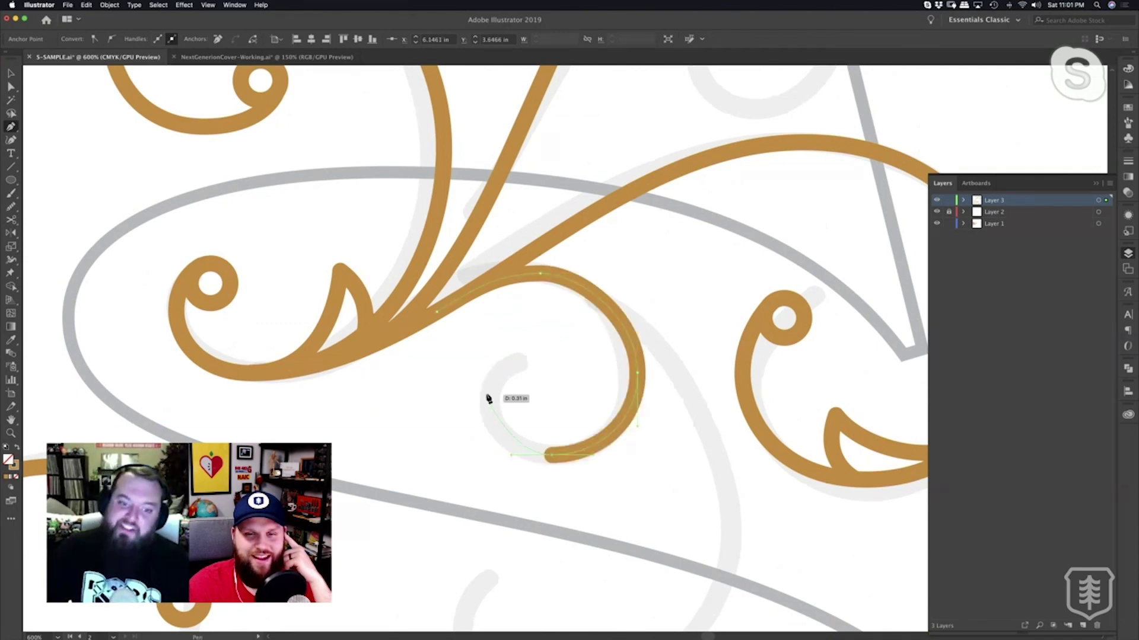
left_click_drag(487, 390, 506, 353)
left_click(504, 348)
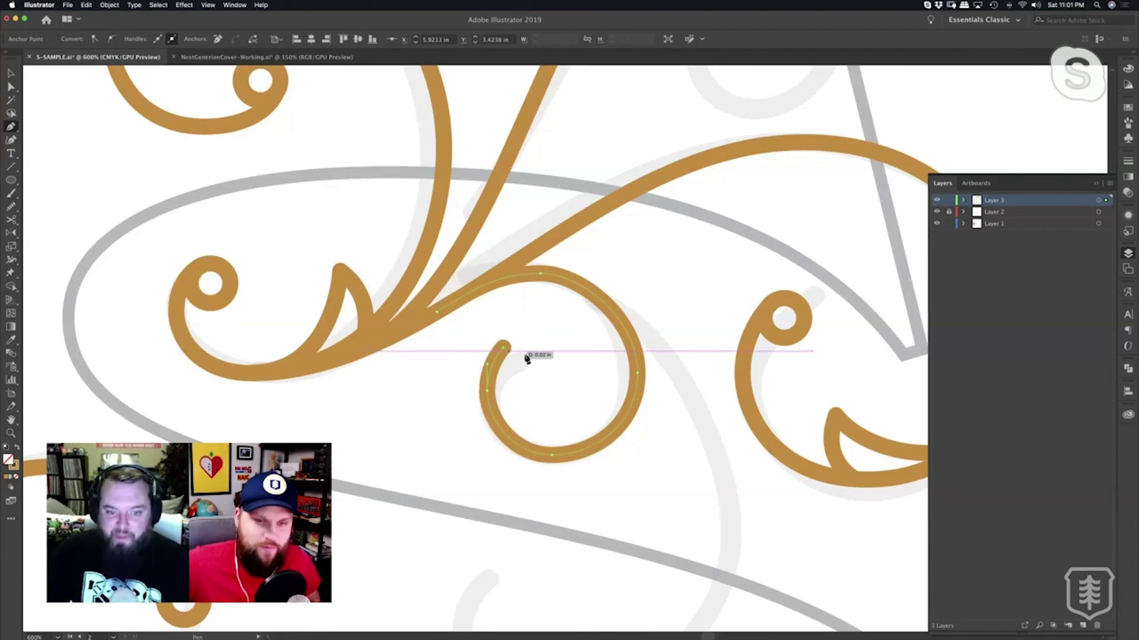
key("a")
left_click(531, 358)
Copy a small ring onto the new inner curl's open end and adjust the curl's endpoint to meet it.
key("v")
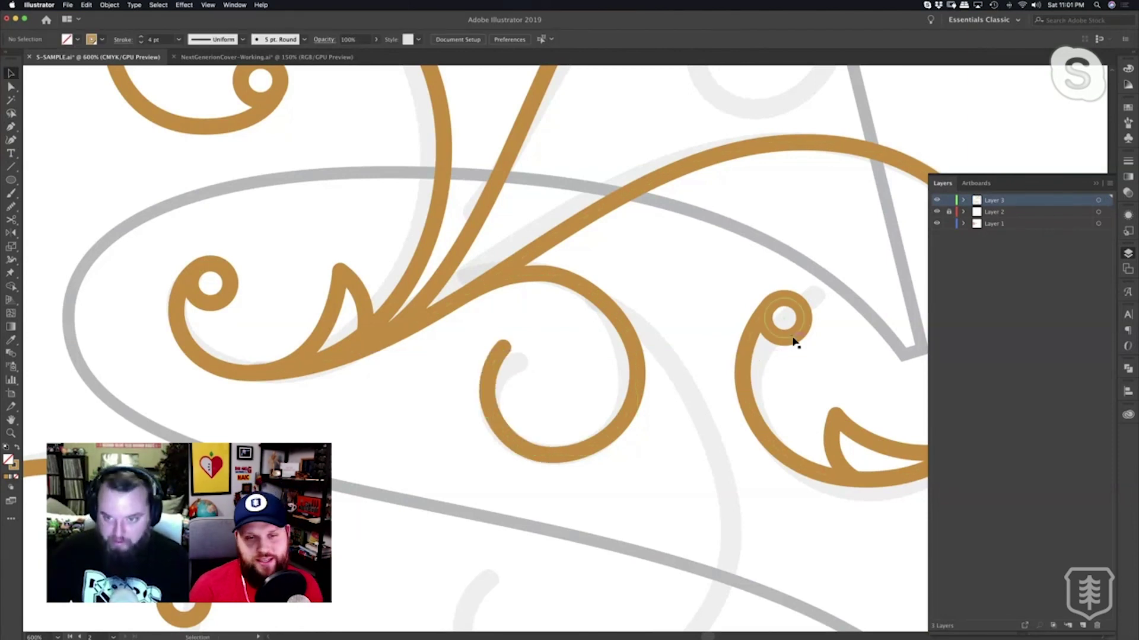
left_click_drag(795, 340, 648, 452)
key("z")
left_click(583, 374)
left_click(596, 374)
key("a")
left_click_drag(550, 288, 409, 430)
key("super+shift+a")
left_click_drag(417, 345, 426, 338)
left_click(387, 380)
left_click(381, 355)
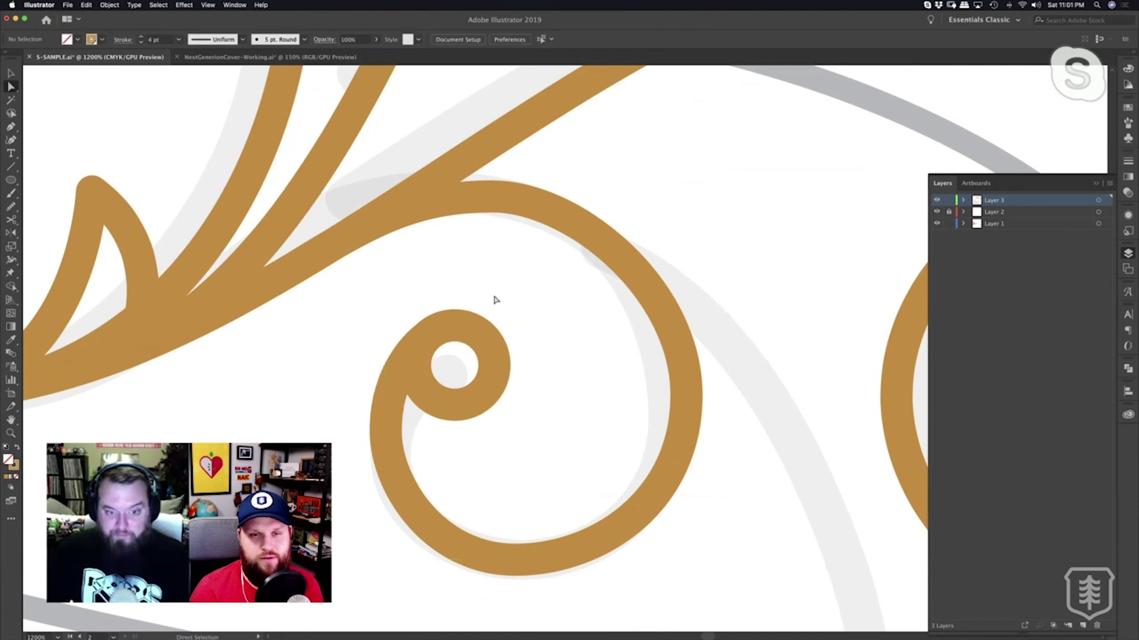
Refine the inner curl's roundness by shifting its lowest and outermost anchor points and lengthening the top anchor's handle.
left_click(529, 560)
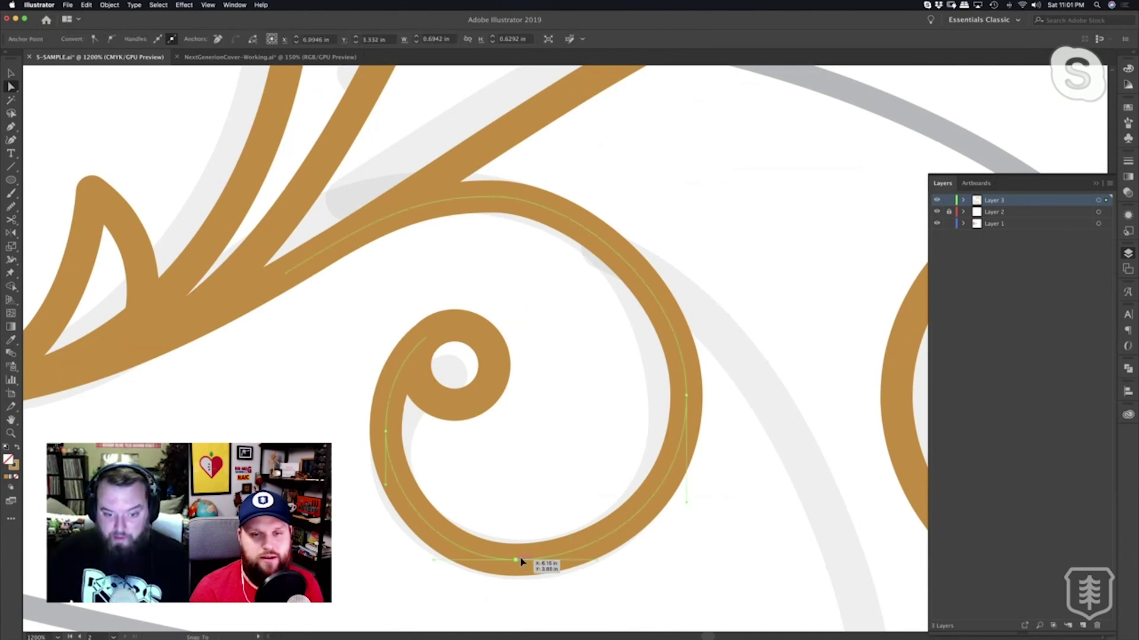
left_click_drag(519, 560, 523, 557)
key("super+shift+a")
left_click_drag(687, 393, 687, 388)
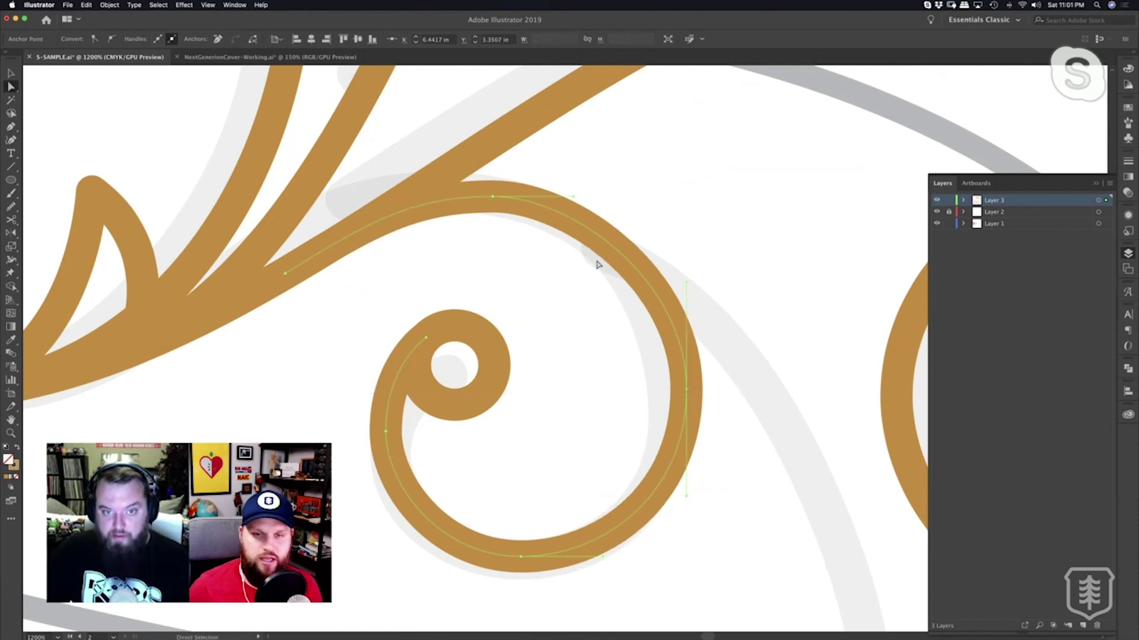
left_click_drag(574, 198, 582, 198)
left_click(643, 214)
Draw the larger outer curl with the Pen tool, branching from the top of the inner curl and sweeping down along the sketch.
key("alt+super+space")
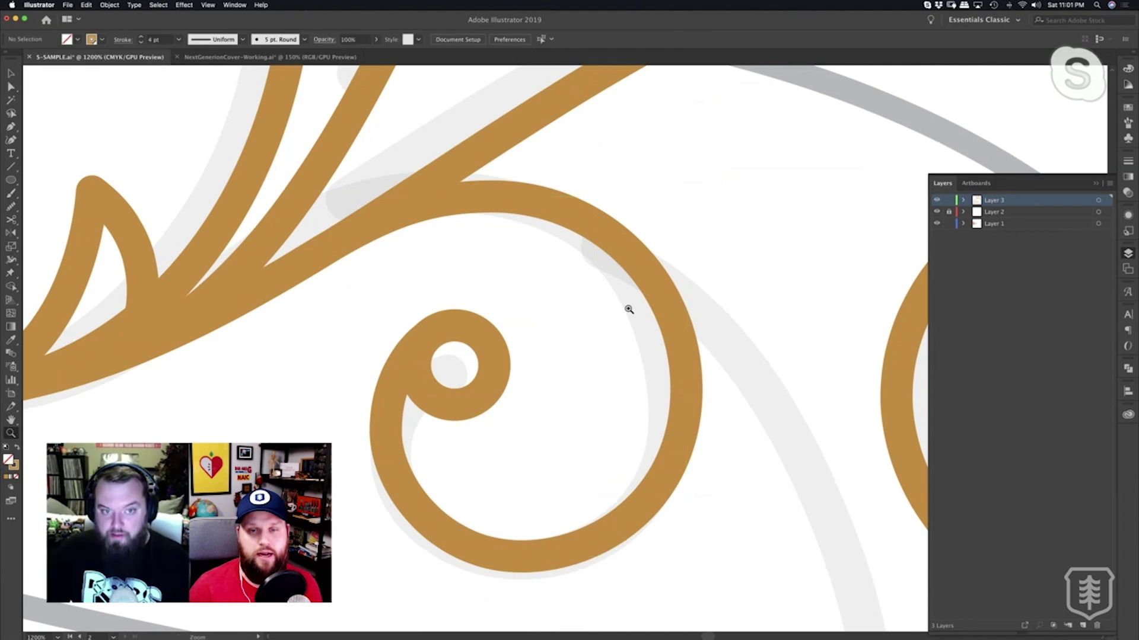
left_click(625, 316, "alt")
left_click(625, 319, "alt")
left_click(625, 322, "alt")
left_click(625, 325, "alt")
left_click_drag(516, 425, 616, 289)
left_click(625, 342)
key("p")
left_click_drag(513, 206, 564, 211)
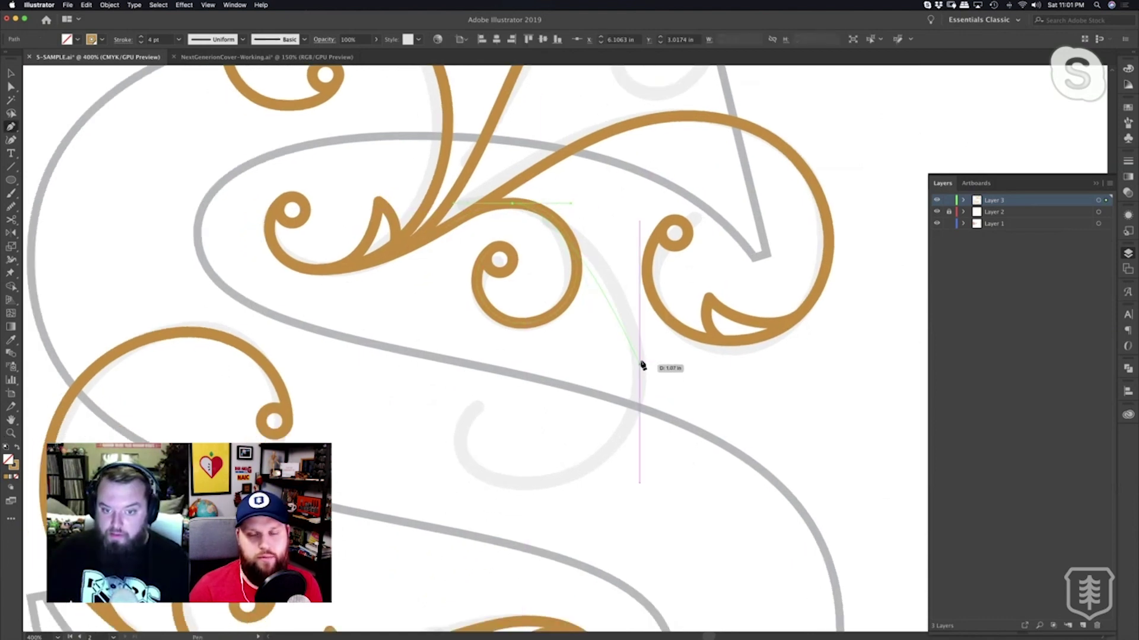
left_click_drag(640, 359, 639, 435)
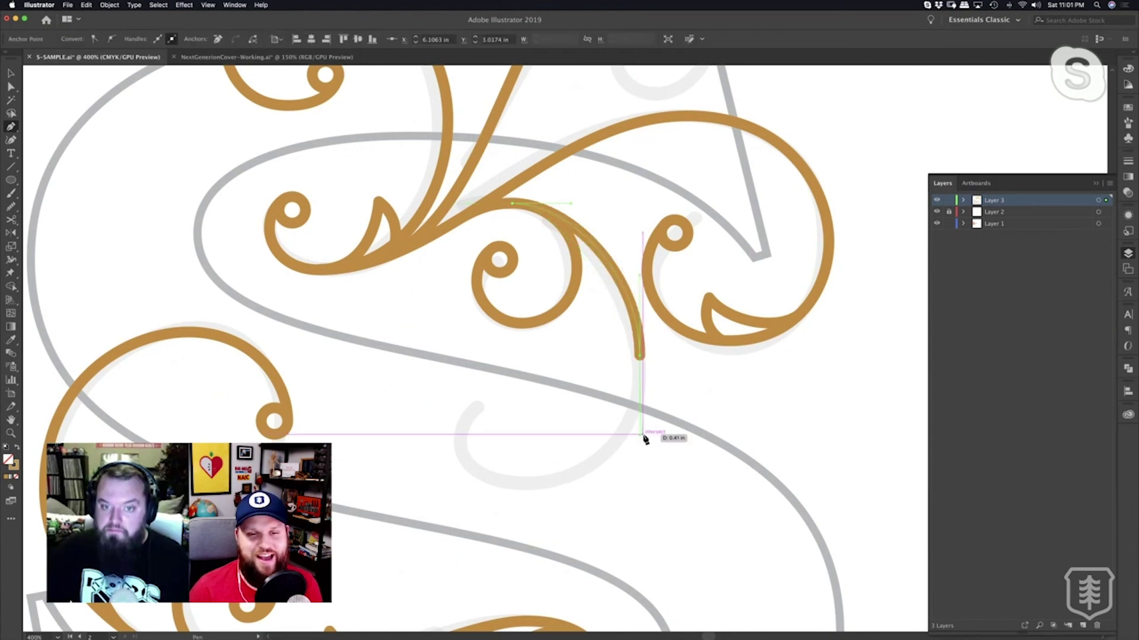
left_click_drag(519, 482, 476, 484)
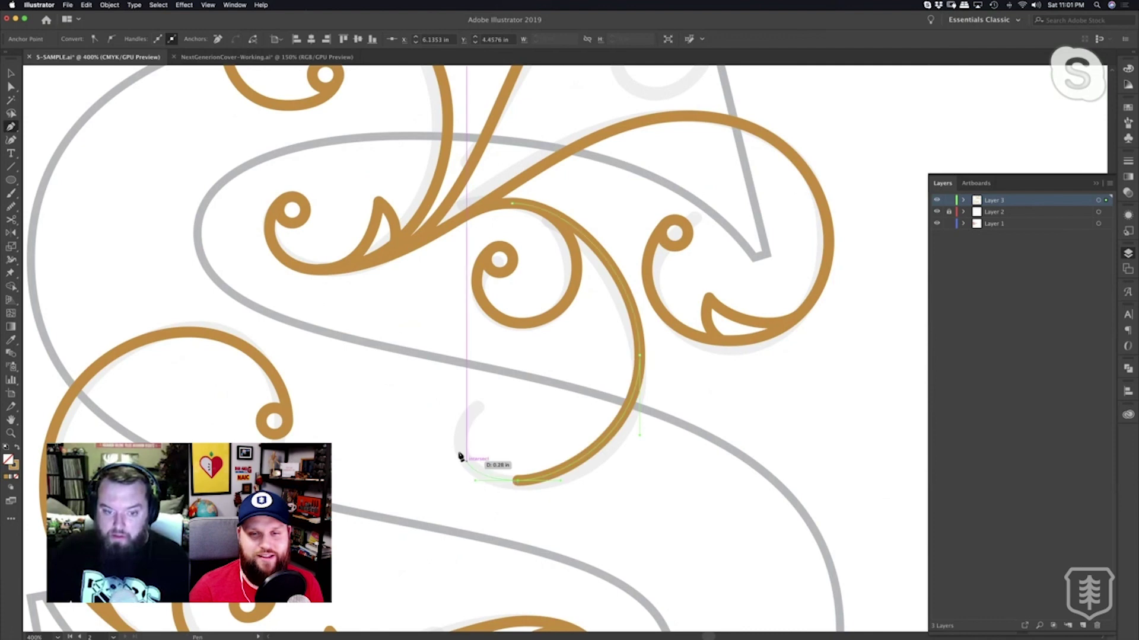
left_click_drag(448, 437, 515, 433)
key("a")
left_click(535, 424)
Reshape the outer curl's hooked end by repositioning its leftmost anchor point and the anchor at the top of the hook.
key("z")
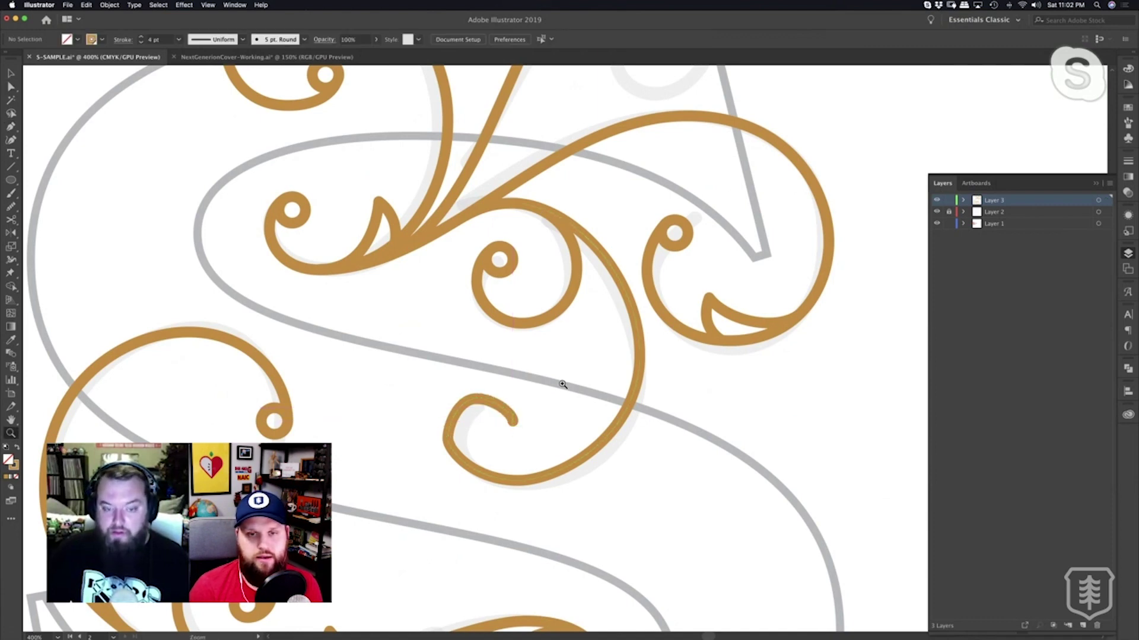
left_click(562, 384)
scroll(587, 374, "left", 3)
scroll(587, 373, "down", 2)
left_click(602, 368)
key("a")
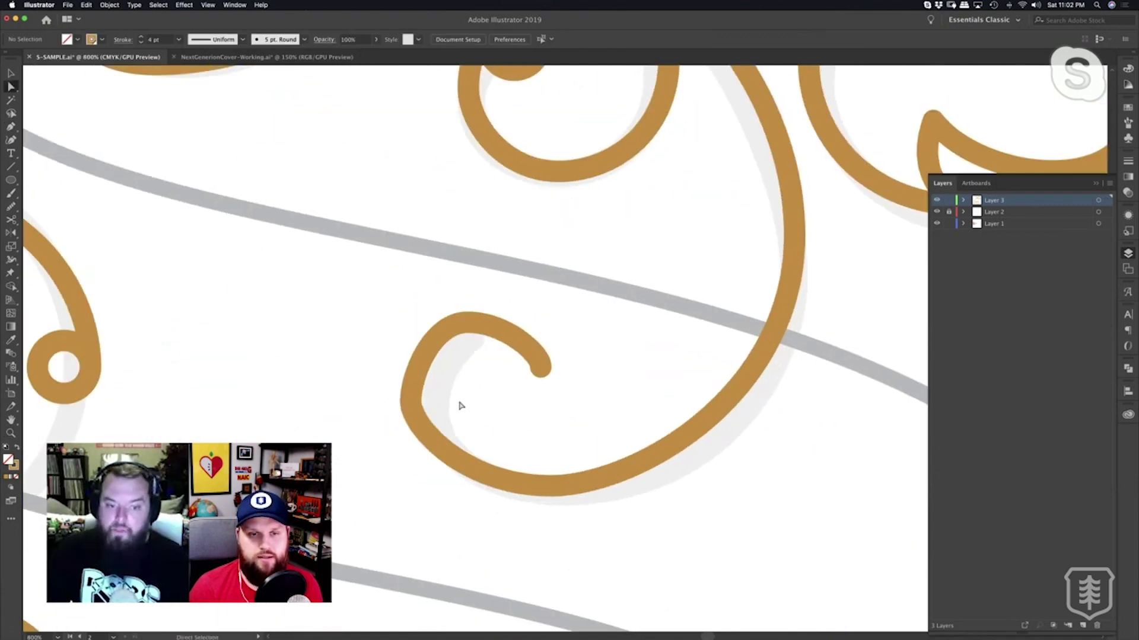
left_click(408, 402)
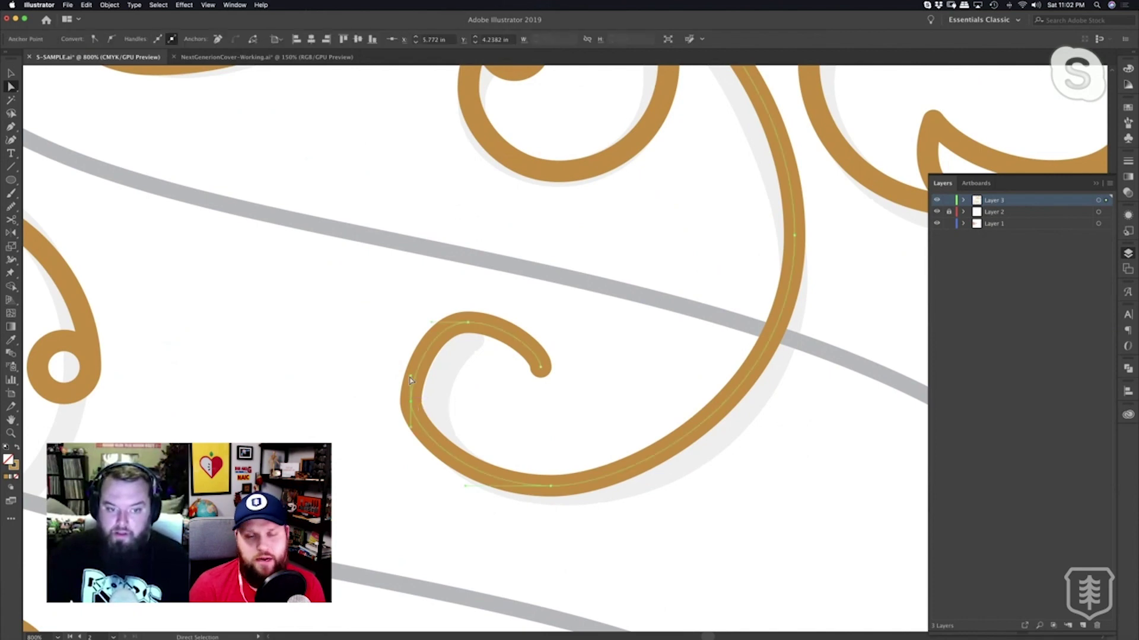
left_click_drag(415, 390, 410, 392)
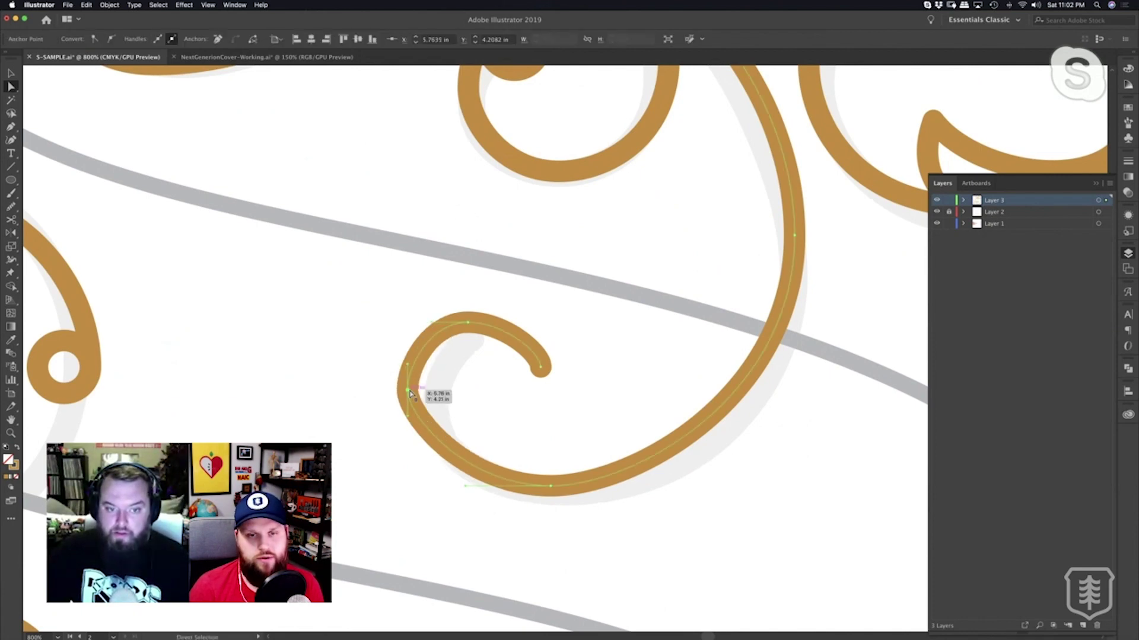
left_click_drag(472, 338, 473, 327)
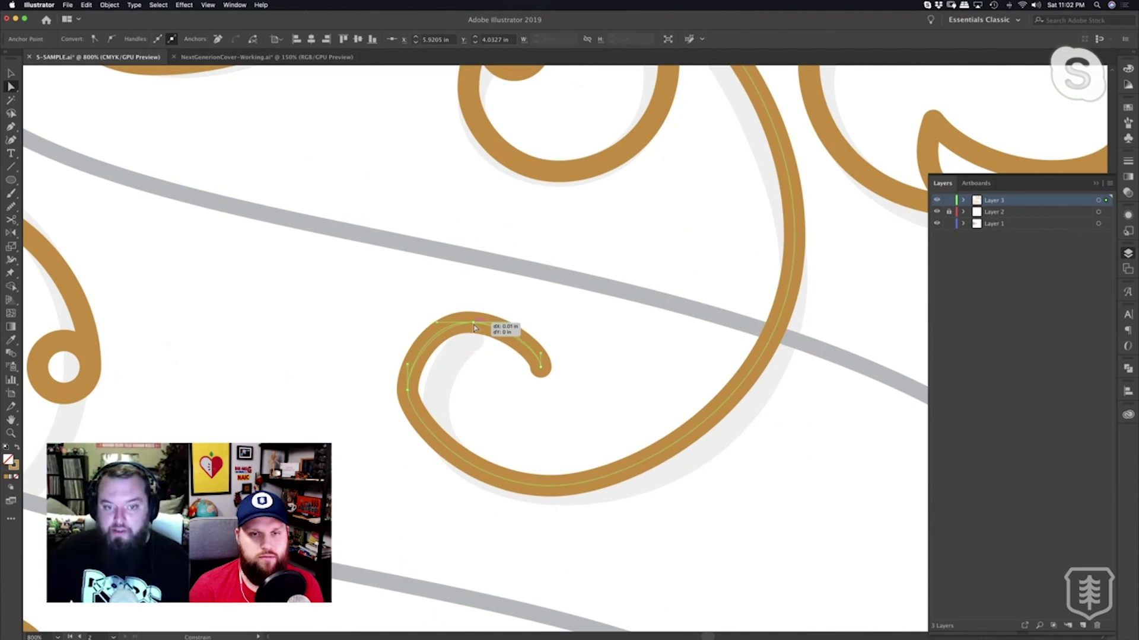
Remove the direction handle from the outer curl's open endpoint and adjust the neighbouring handles to smooth the hook.
key("shift+c")
left_click(540, 368)
key("a")
left_click_drag(407, 391, 409, 393)
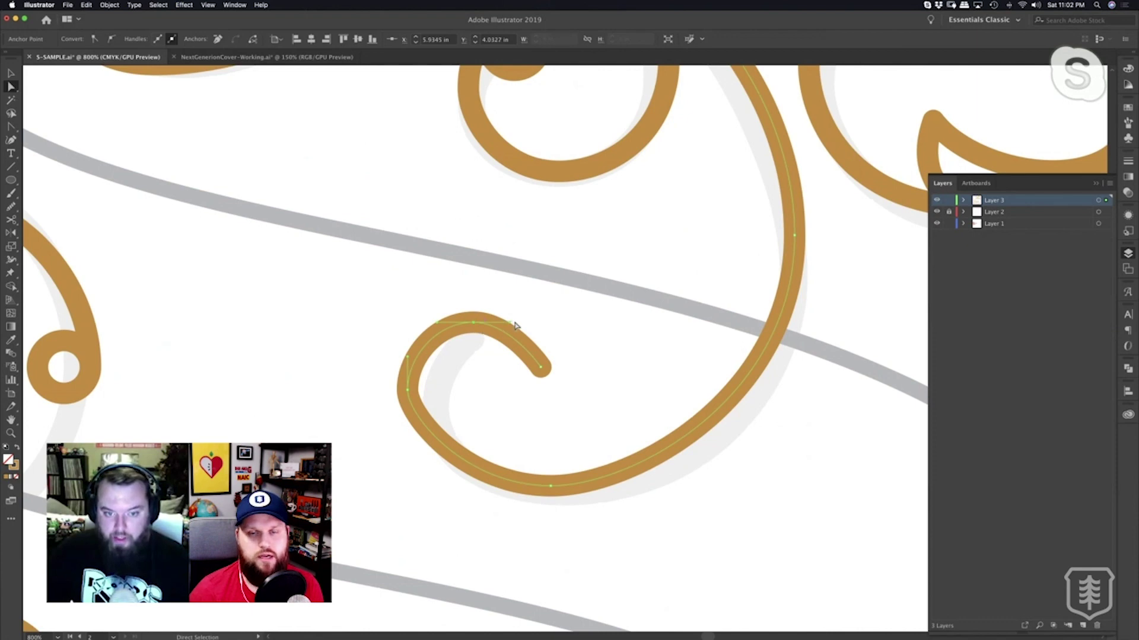
left_click_drag(515, 326, 520, 326)
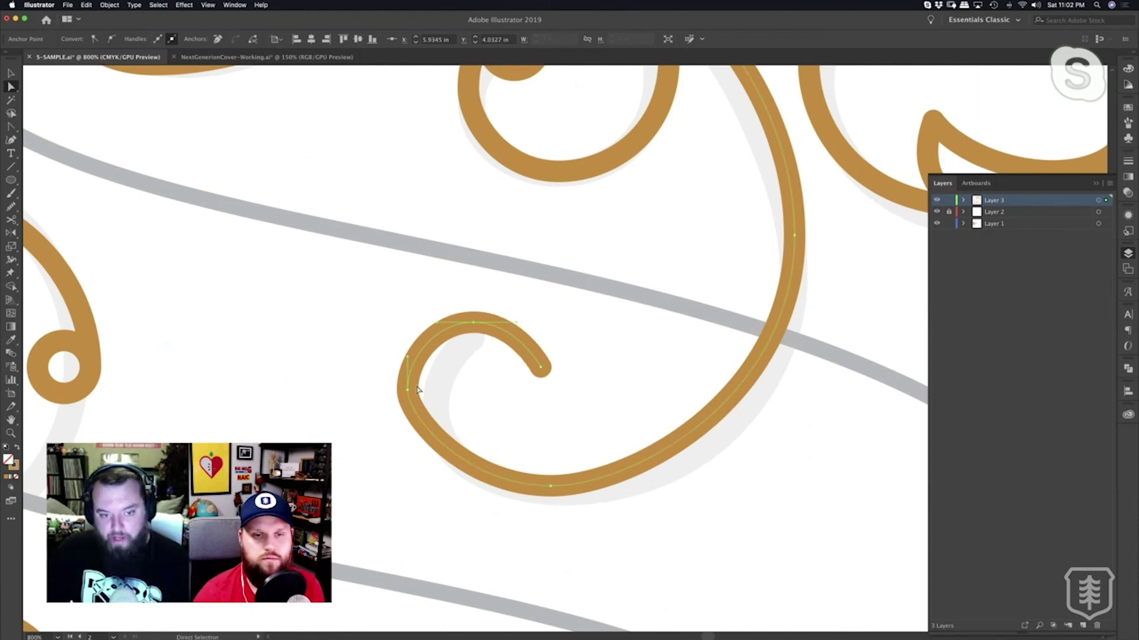
Shift the outer curl's hooked end, including its lowest anchor and open endpoint, slightly to the right.
left_click(473, 422)
key("z")
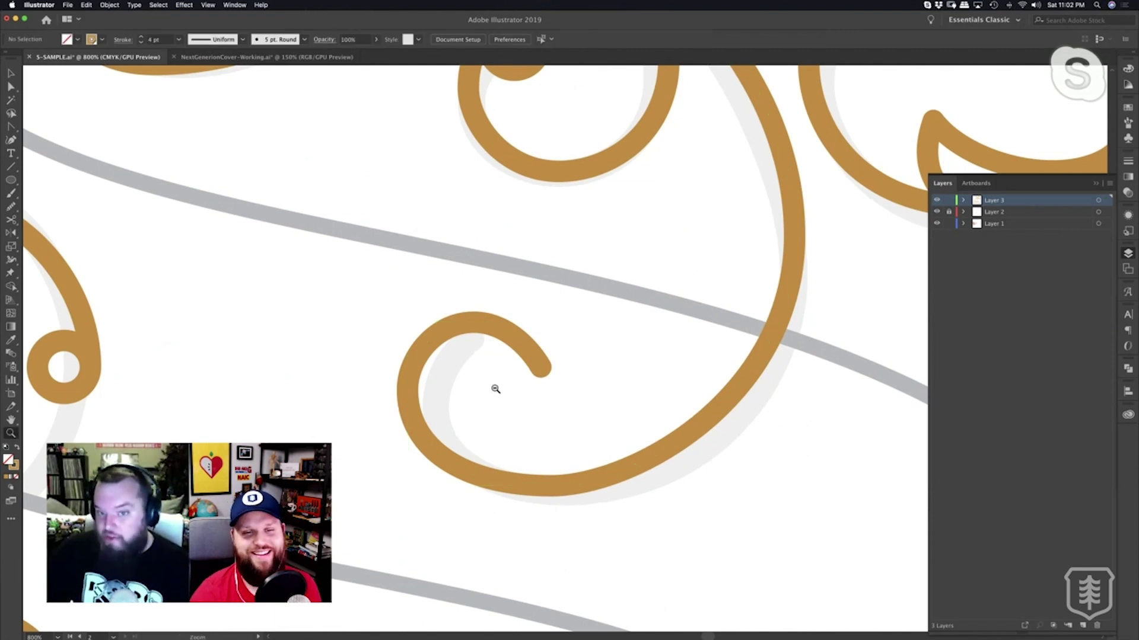
left_click(496, 386, "alt")
left_click(566, 380, "alt")
scroll(566, 380, "up", 5)
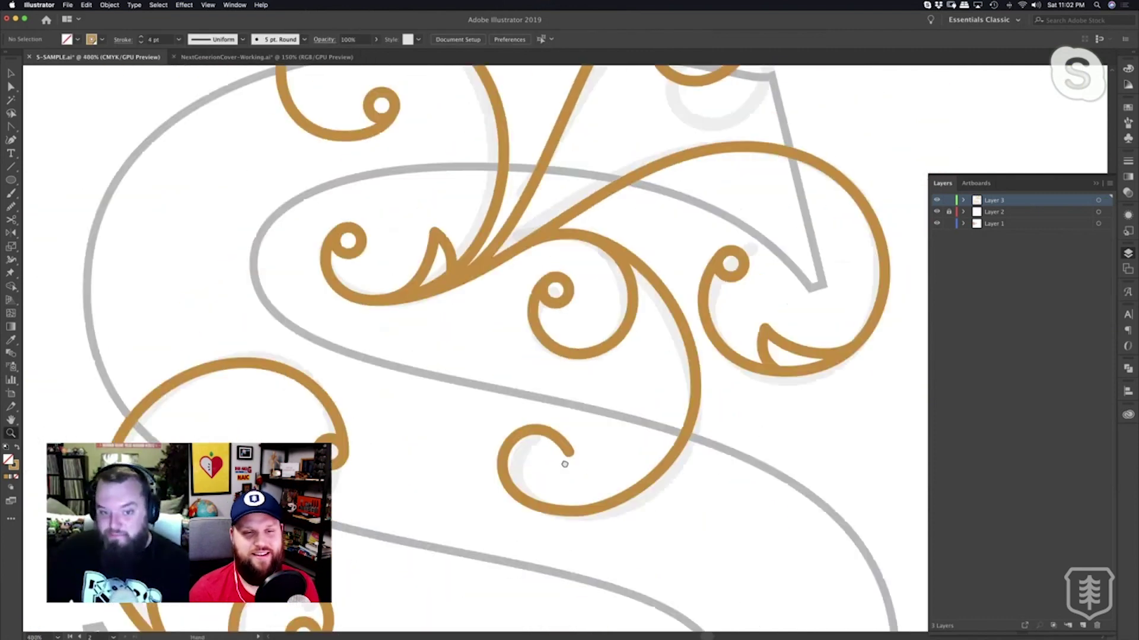
key("a")
left_click(608, 523)
key("Right")
key("Right")
key("Right")
key("Right")
key("Right")
key("Right")
key("Right")
key("Right")
key("Right")
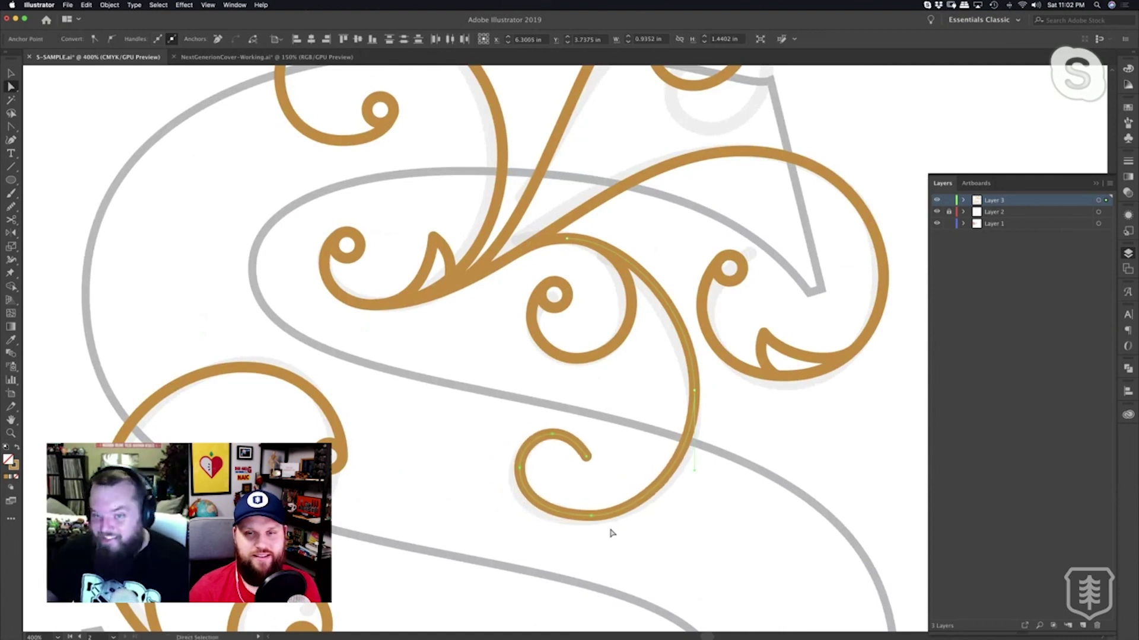
key("Left")
key("Left")
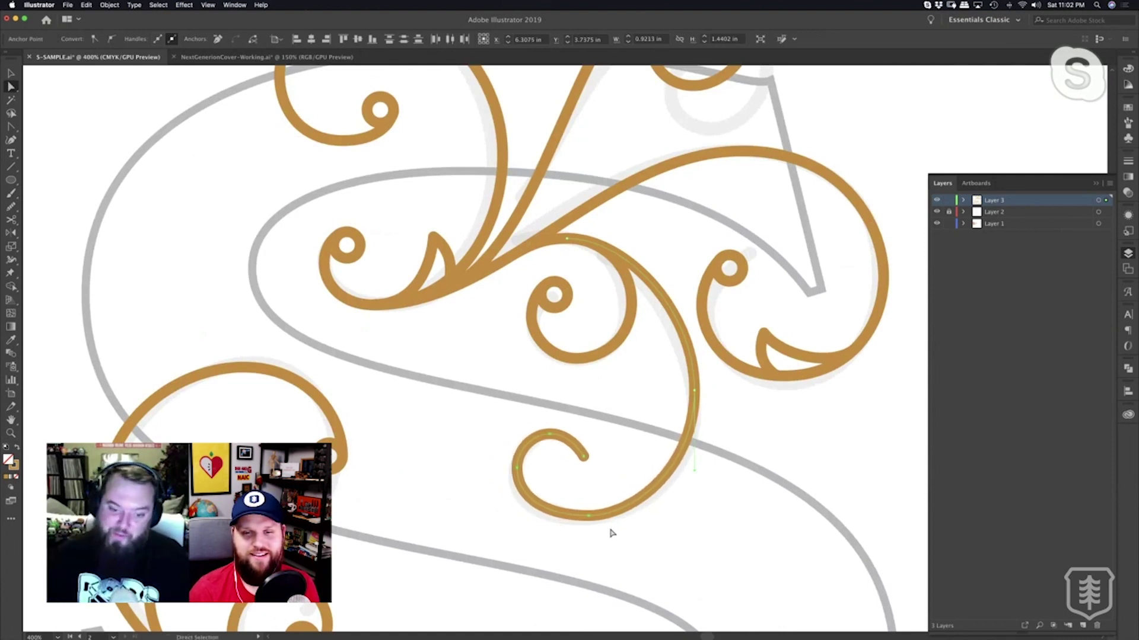
Smooth the bottom of the outer curl by moving its lowest anchor slightly left and adjusting that anchor's direction handles.
left_click(619, 462)
left_click(699, 401)
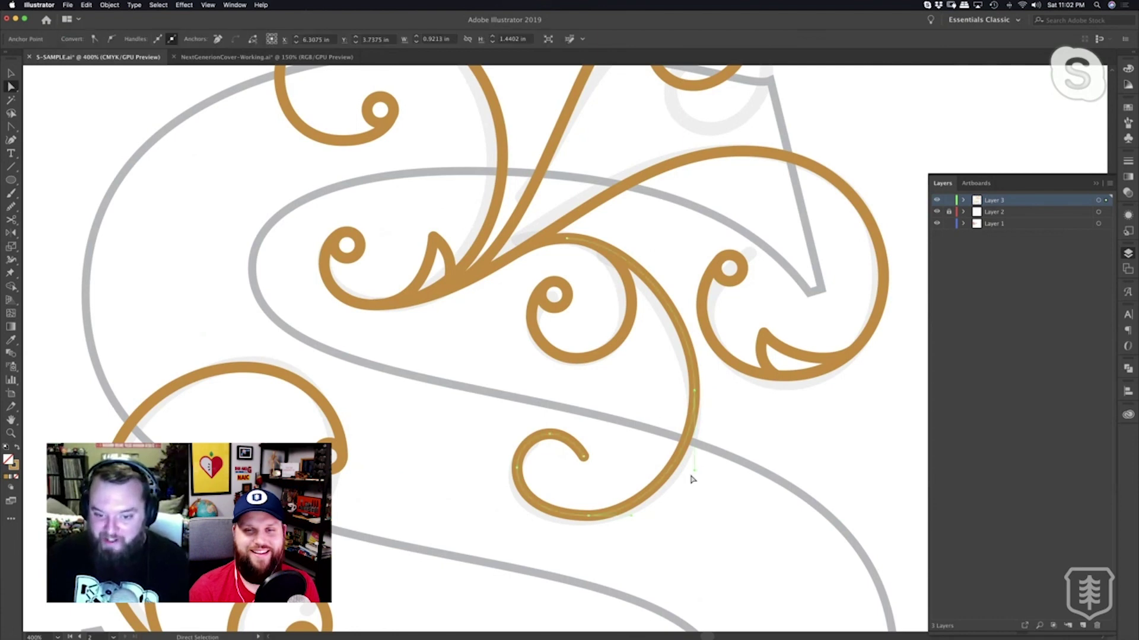
left_click(650, 519)
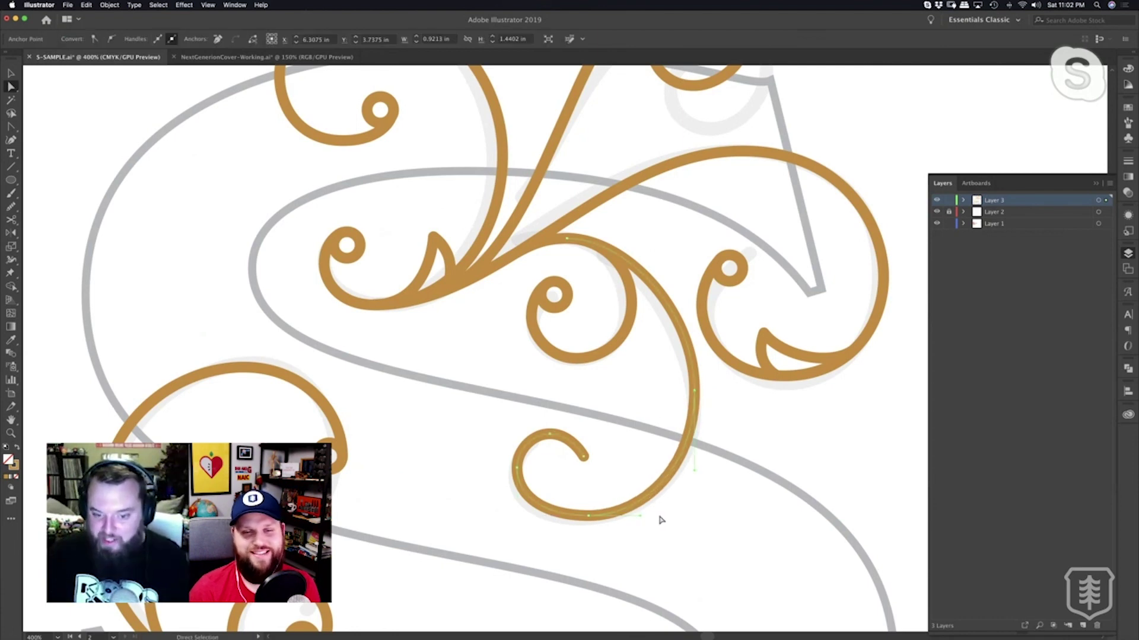
left_click(599, 516)
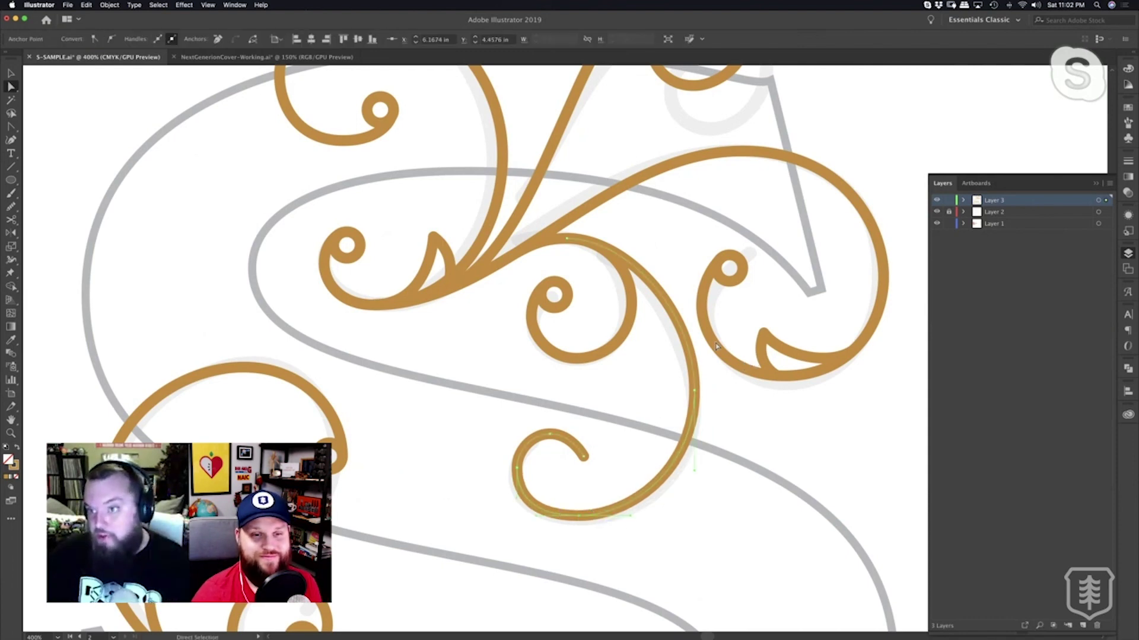
key("z")
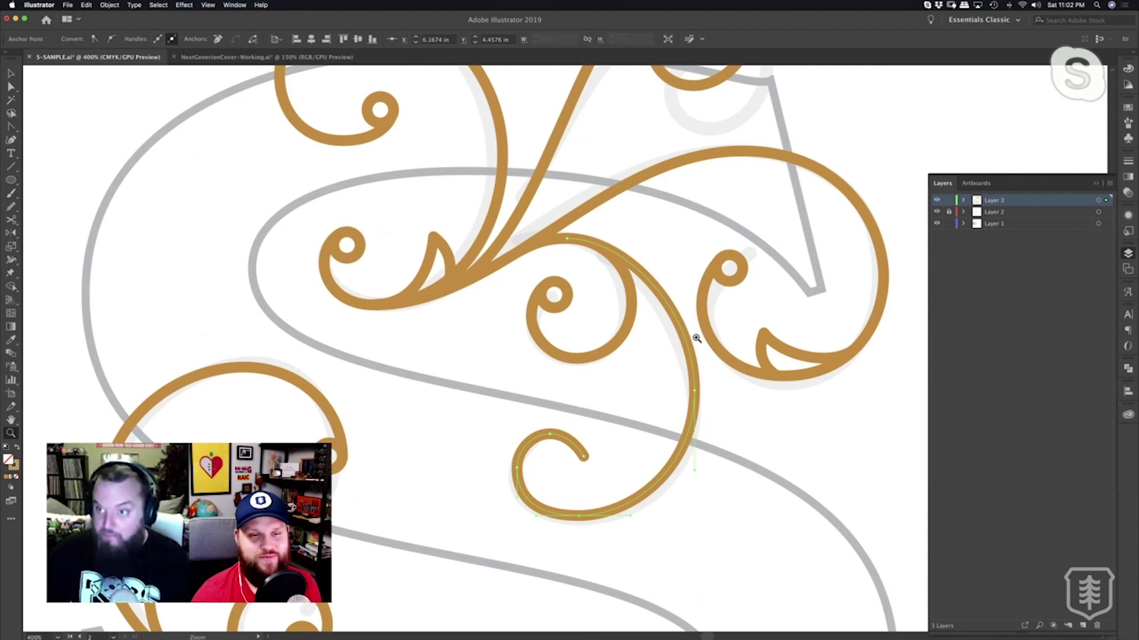
left_click(697, 339)
left_click(697, 339)
left_click_drag(408, 432, 779, 229)
key("a")
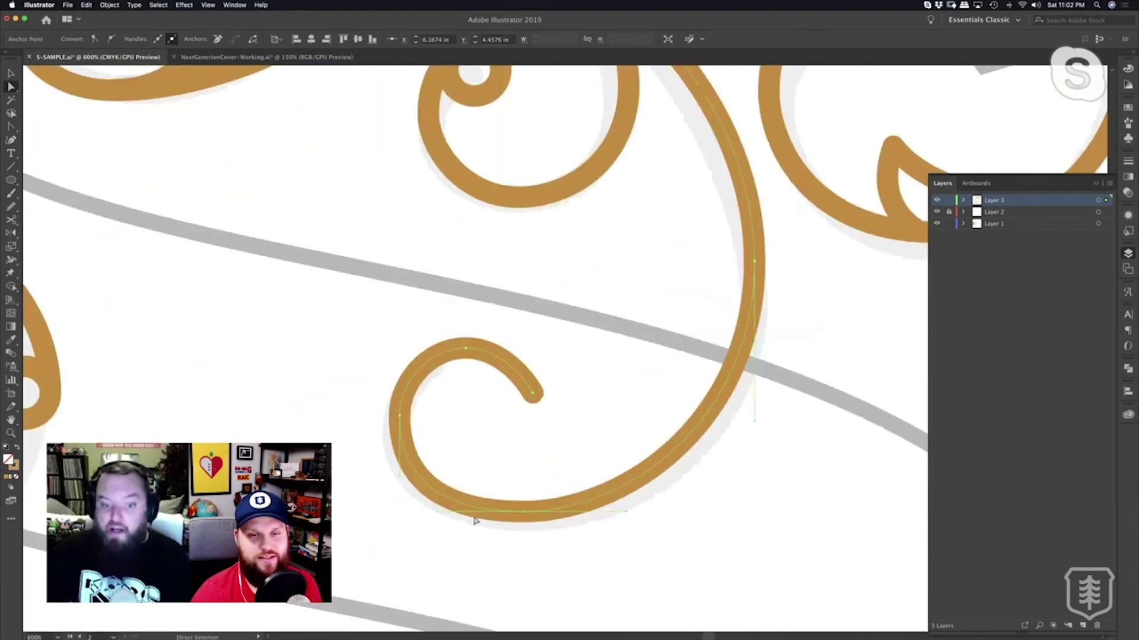
left_click_drag(438, 513, 450, 514)
left_click(503, 474)
Copy the inner curl's ring and place the copy inside the outer curl's hook at its open end.
key("z")
left_click(584, 439, "alt")
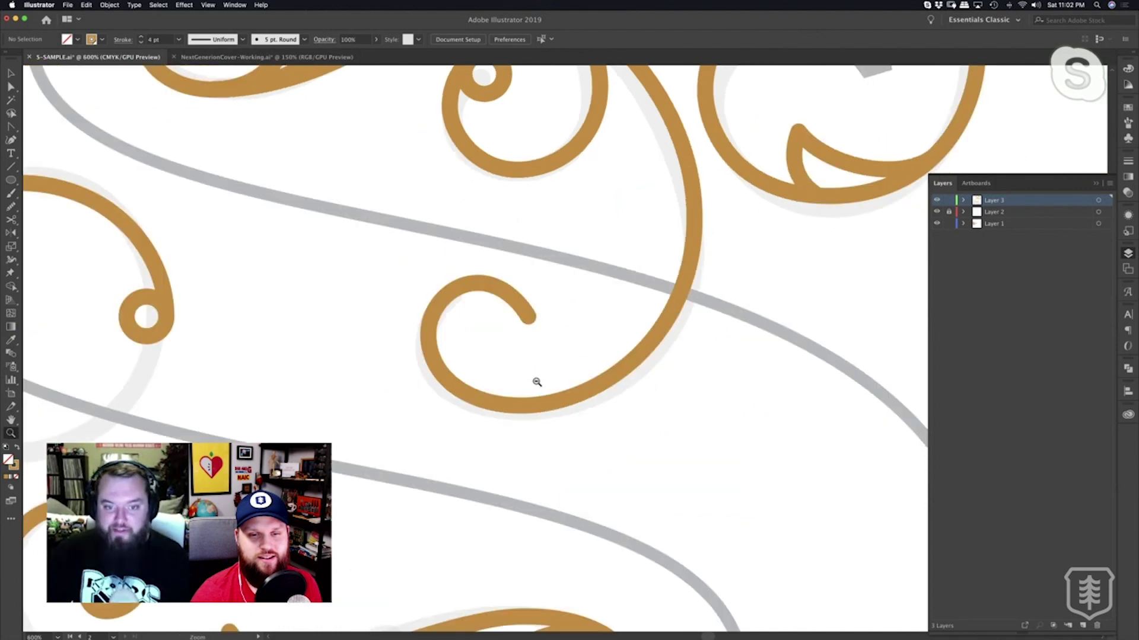
left_click(554, 350, "alt")
left_click(559, 355, "alt")
key("v")
left_click_drag(498, 292, 511, 446)
left_click(526, 444)
Snap the outer curl's endpoint to the ring's right edge and give it a vertical handle so the curve flows into the ring.
key("z")
left_click(536, 421)
left_click(536, 421)
left_click(555, 344)
key("a")
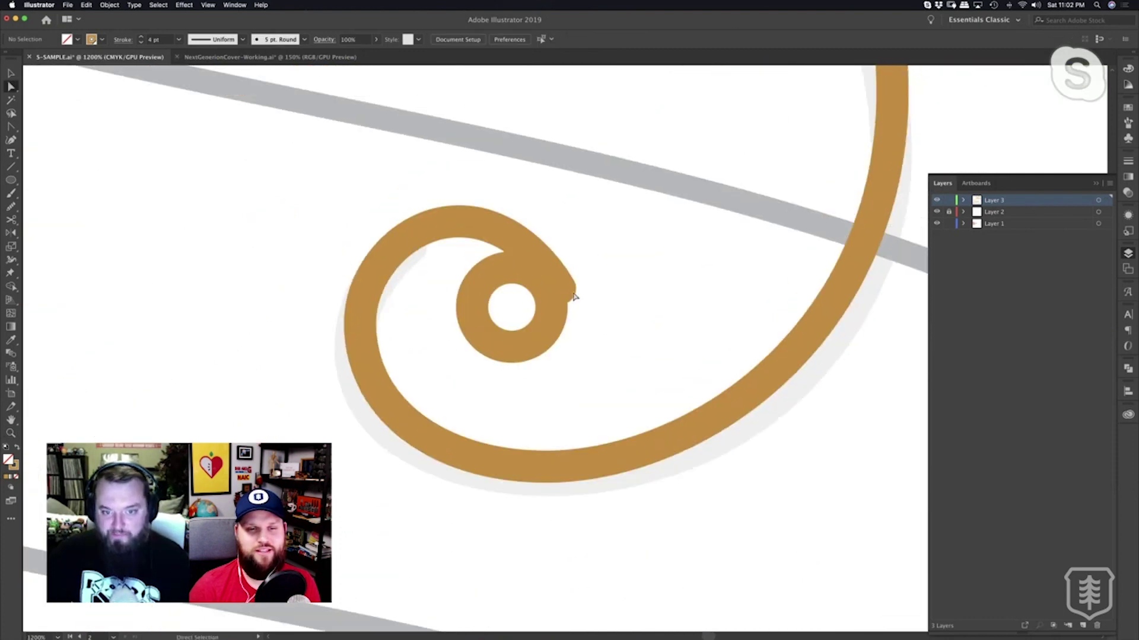
left_click(565, 292)
left_click_drag(555, 303, 553, 340)
key("shift+c")
key("a")
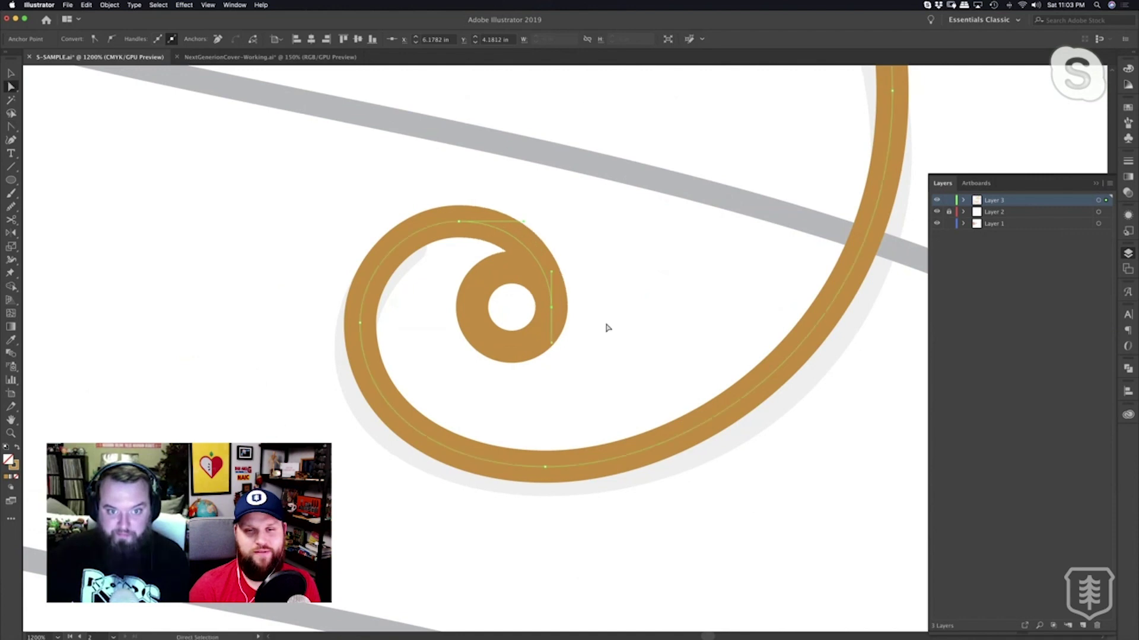
left_click(607, 326)
Draw a small pointed leaf along the inner side of the outer curl with the Pen tool.
key("z")
left_click(611, 264, "alt")
left_click(614, 267, "alt")
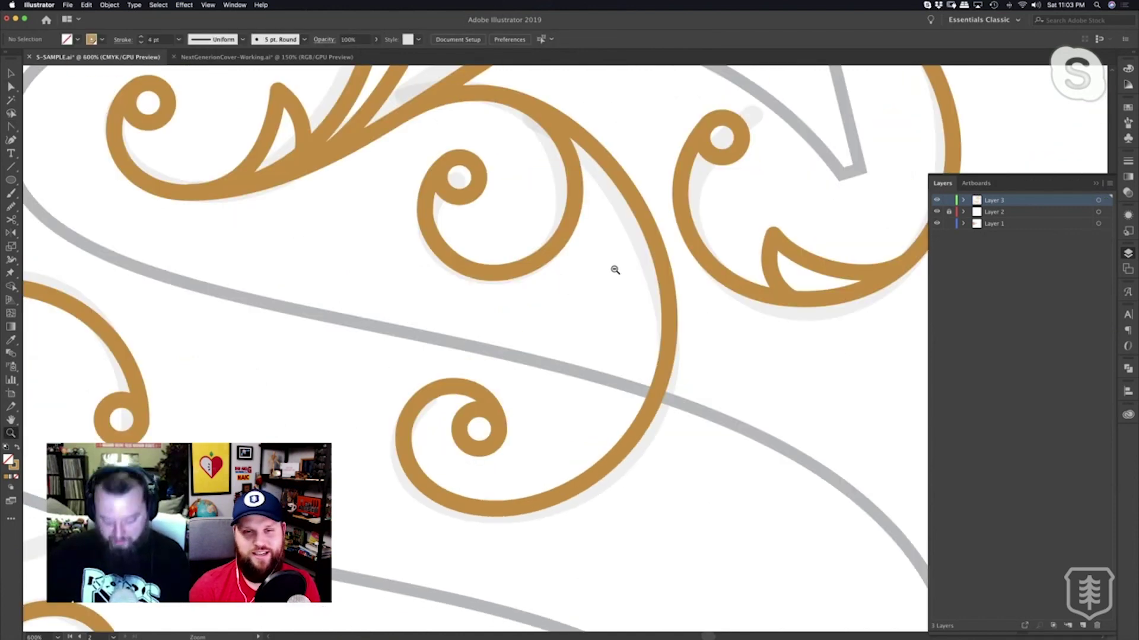
left_click(613, 268, "alt")
key("p")
left_click_drag(548, 330, 542, 357)
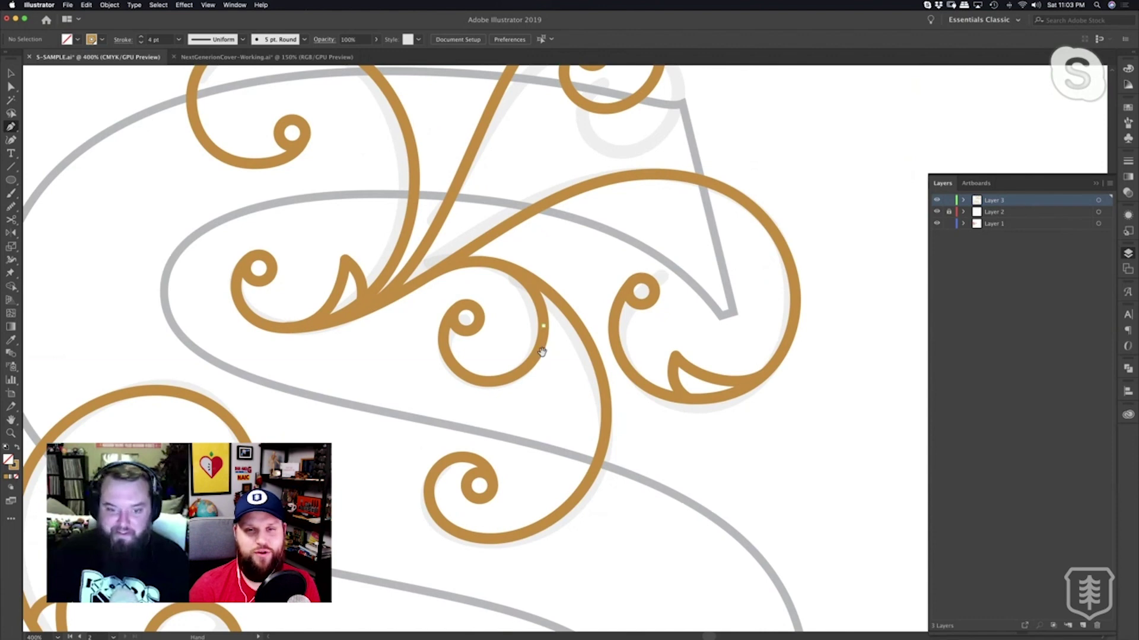
left_click_drag(591, 349, 597, 361)
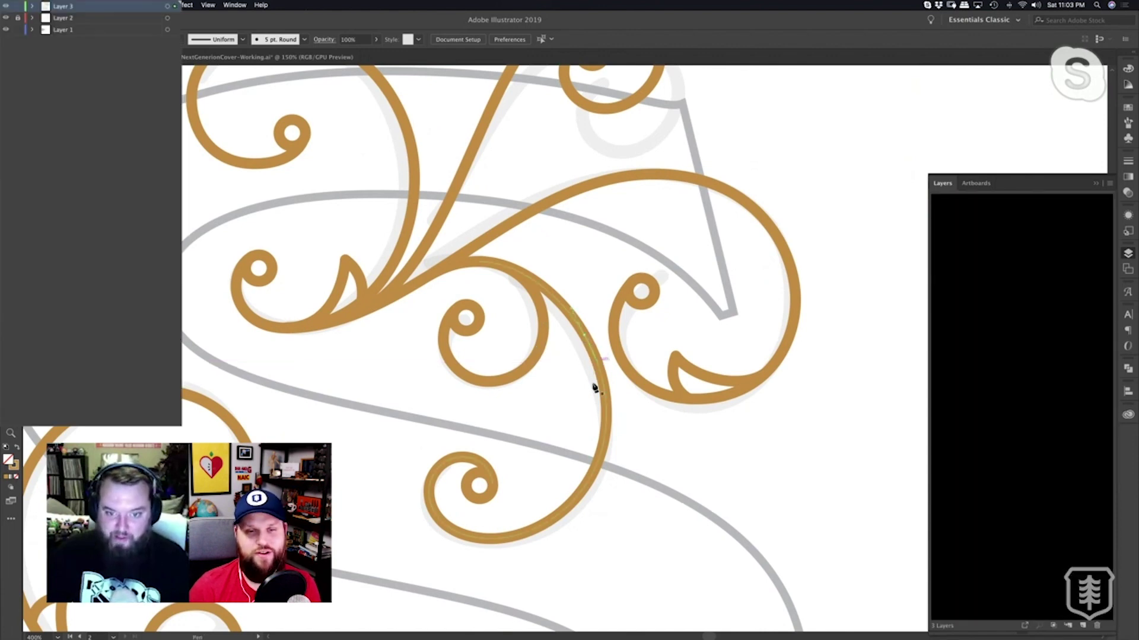
mouse_move(574, 415)
left_mouse_down()
mouse_move(564, 426)
mouse_move(610, 409)
mouse_move(590, 427)
left_mouse_up()
key("a")
left_click(622, 429)
Unlock all locked artwork and hide the sketch on Layer 2.
key("z")
left_click(556, 370, "alt")
left_click(556, 370, "alt")
left_click_drag(553, 366, 577, 361)
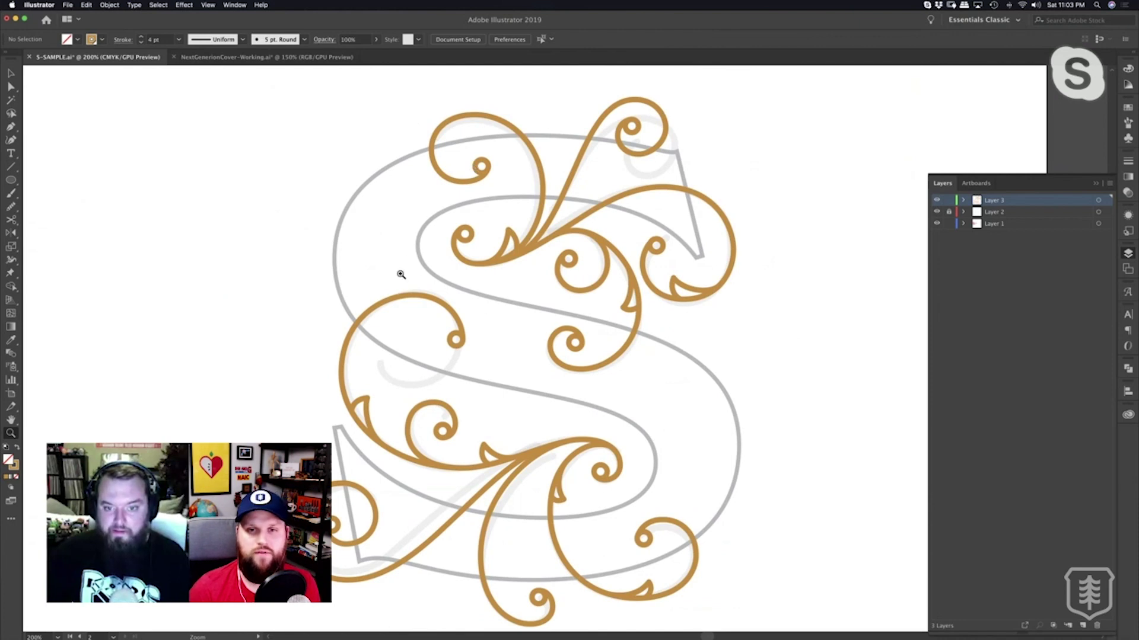
left_click_drag(400, 267, 394, 252)
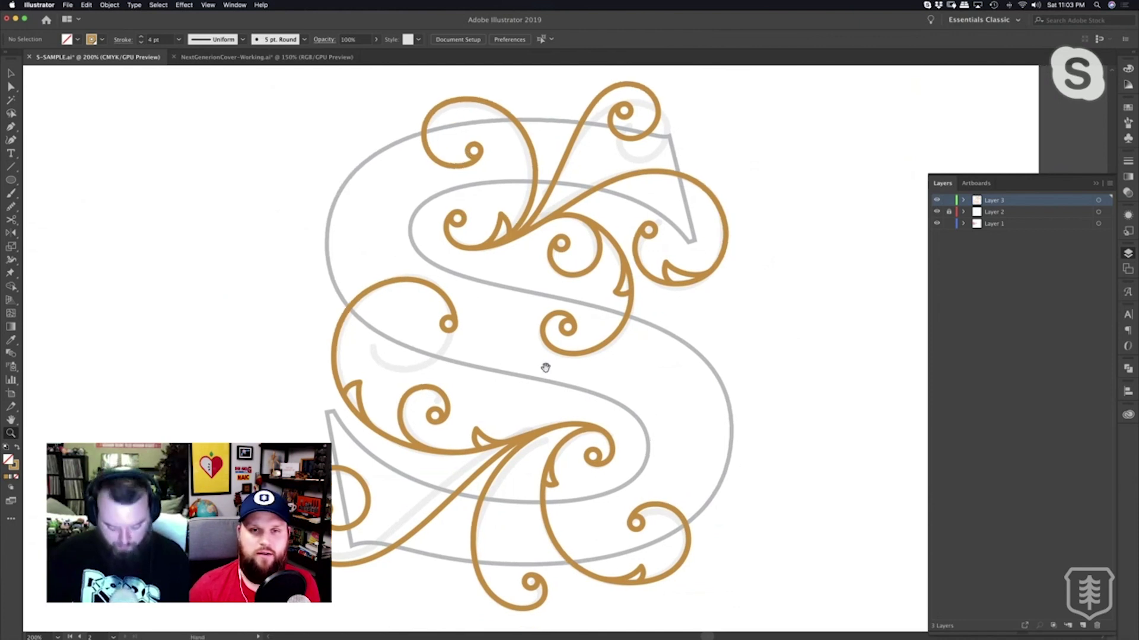
key("alt+super+2")
key("v")
left_click(847, 271)
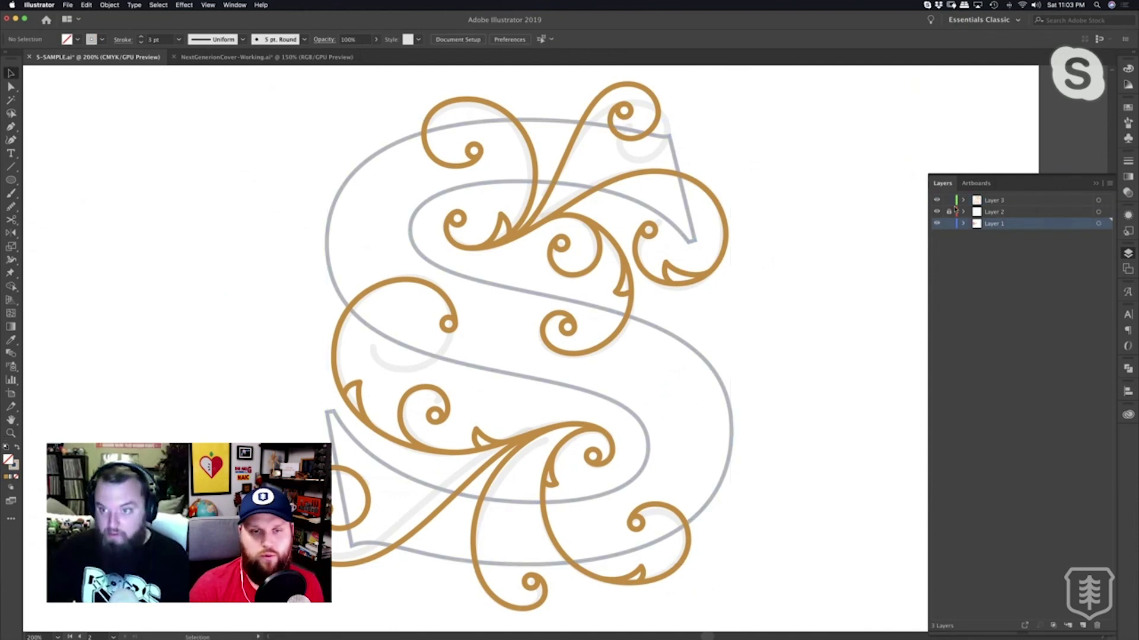
left_click(937, 212)
left_click_drag(828, 247, 838, 224)
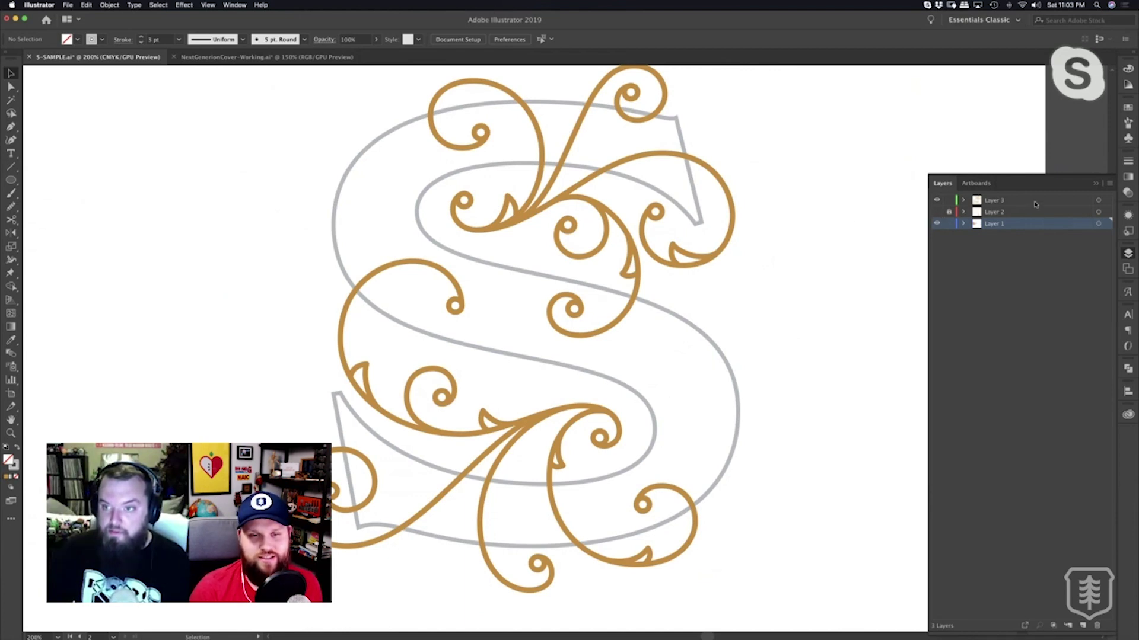
scroll(837, 237, "up", 1)
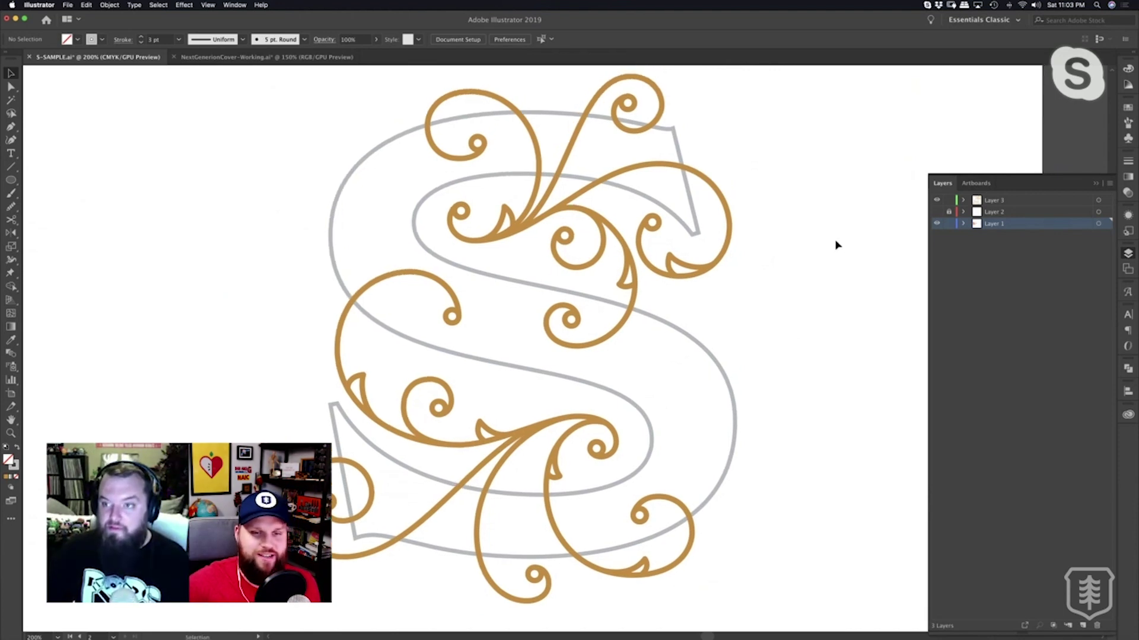
Try matching the S letterform's outline to the gold flourish stroke with the Eyedropper.
left_click(710, 354)
key("i")
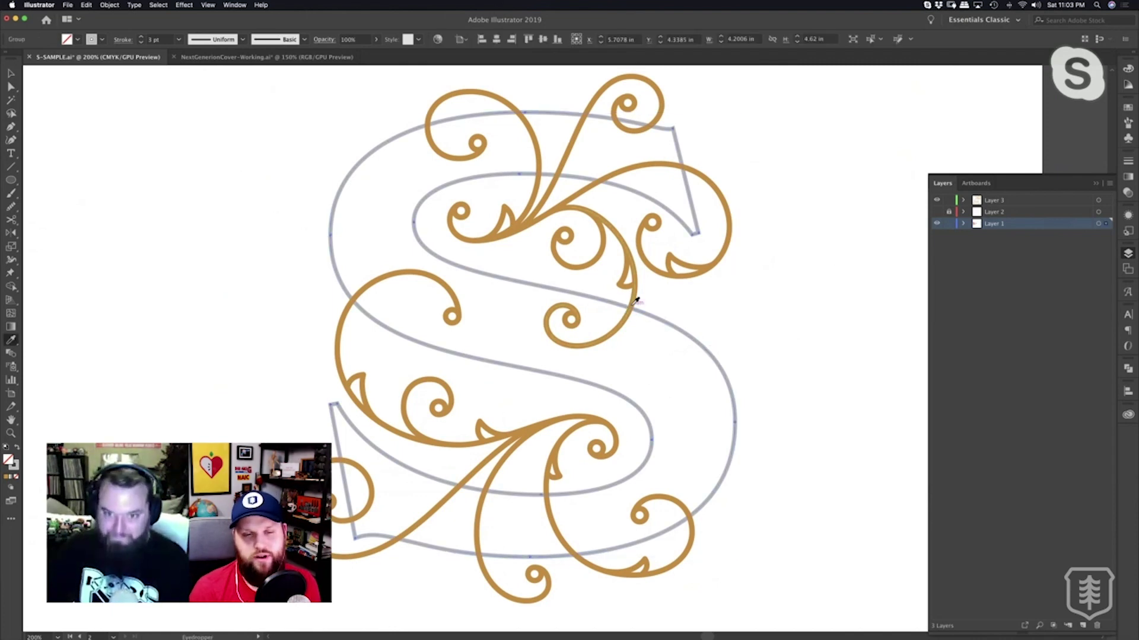
left_click(636, 301)
key("a")
left_click(795, 315)
left_click_drag(795, 314, 792, 321)
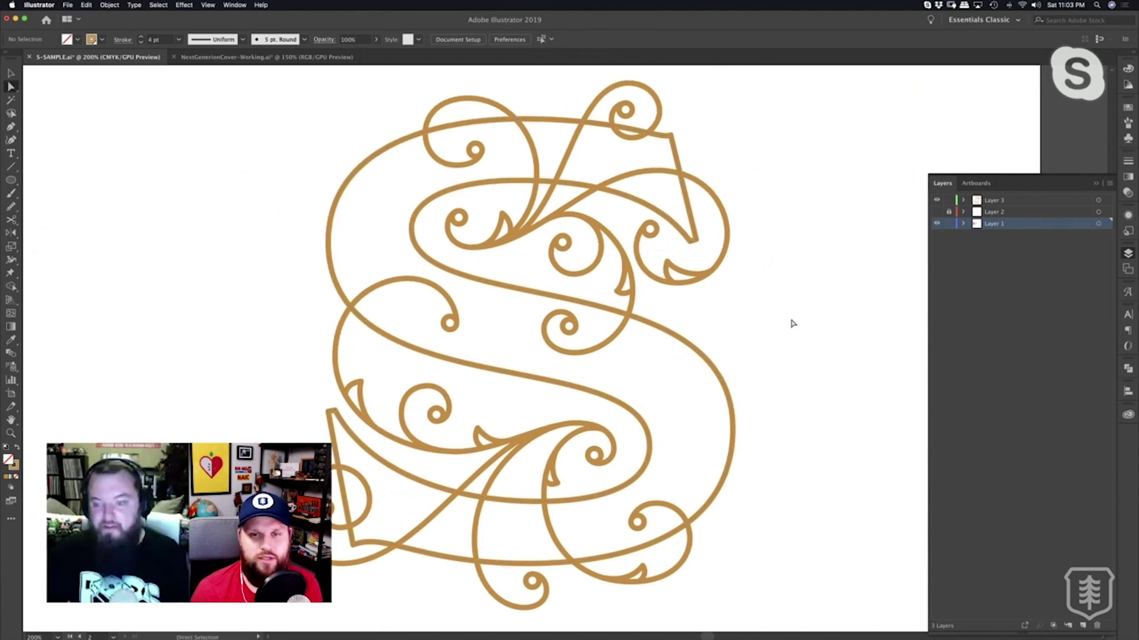
key("super+z")
key("v")
left_click(790, 325)
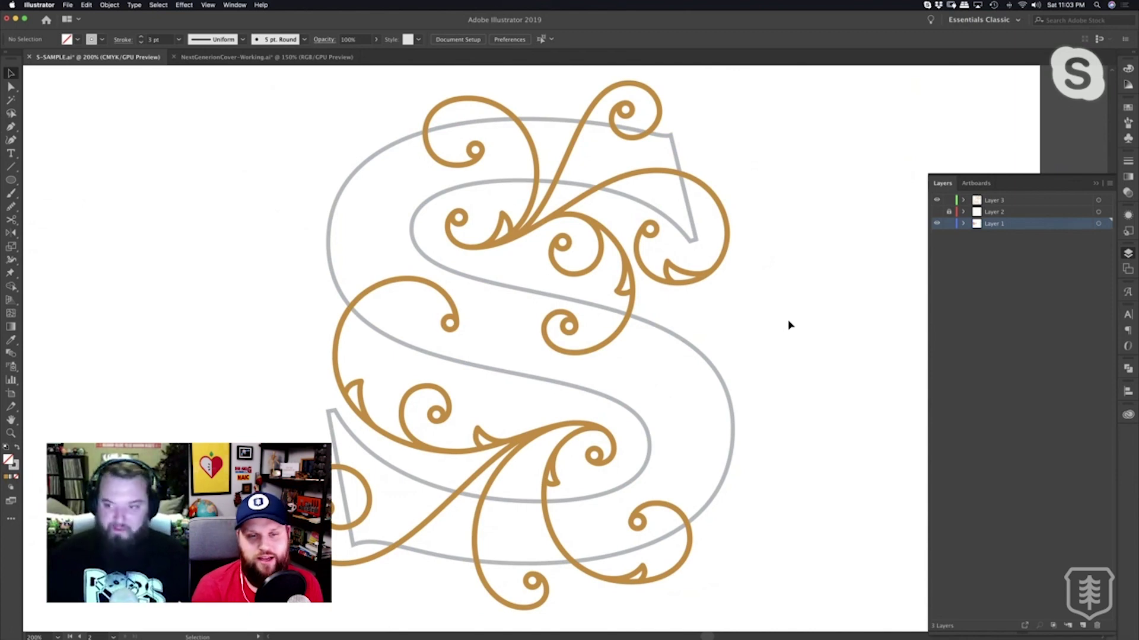
mouse_move(793, 319)
left_mouse_down()
mouse_move(789, 338)
mouse_move(797, 318)
left_mouse_up()
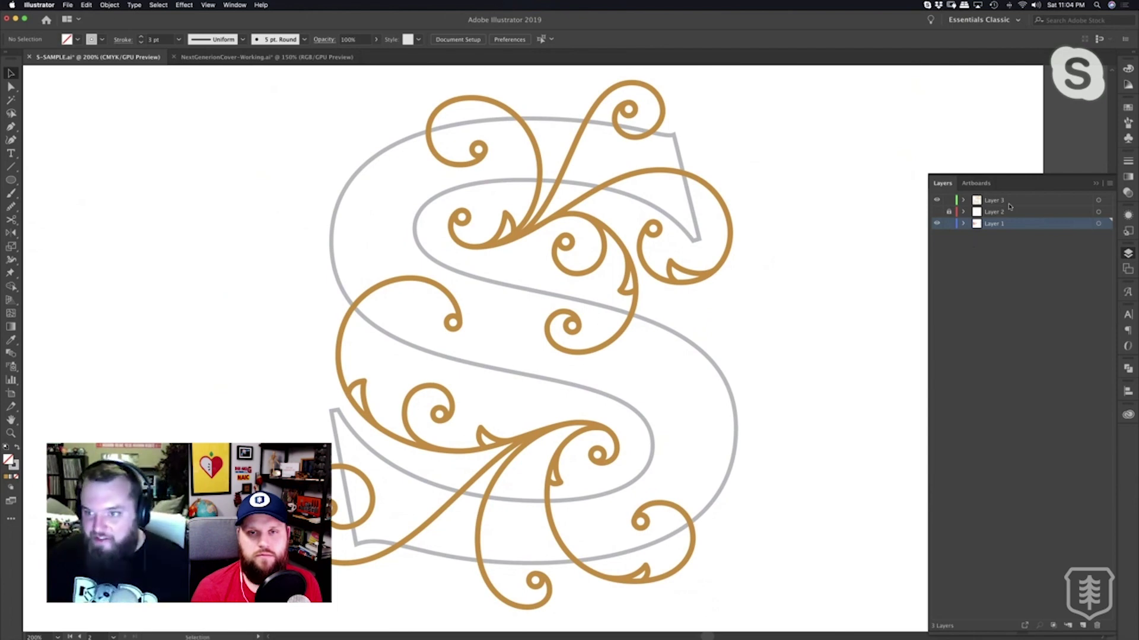
mouse_move(872, 224)
left_mouse_down()
mouse_move(856, 221)
mouse_move(859, 198)
mouse_move(852, 217)
left_mouse_up()
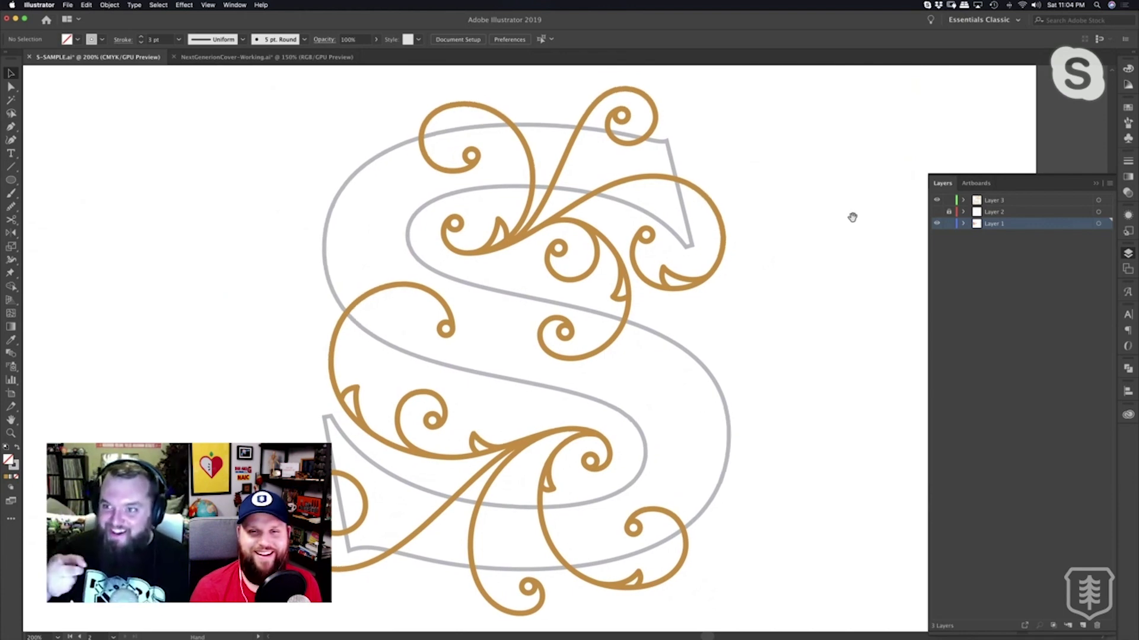
key("space")
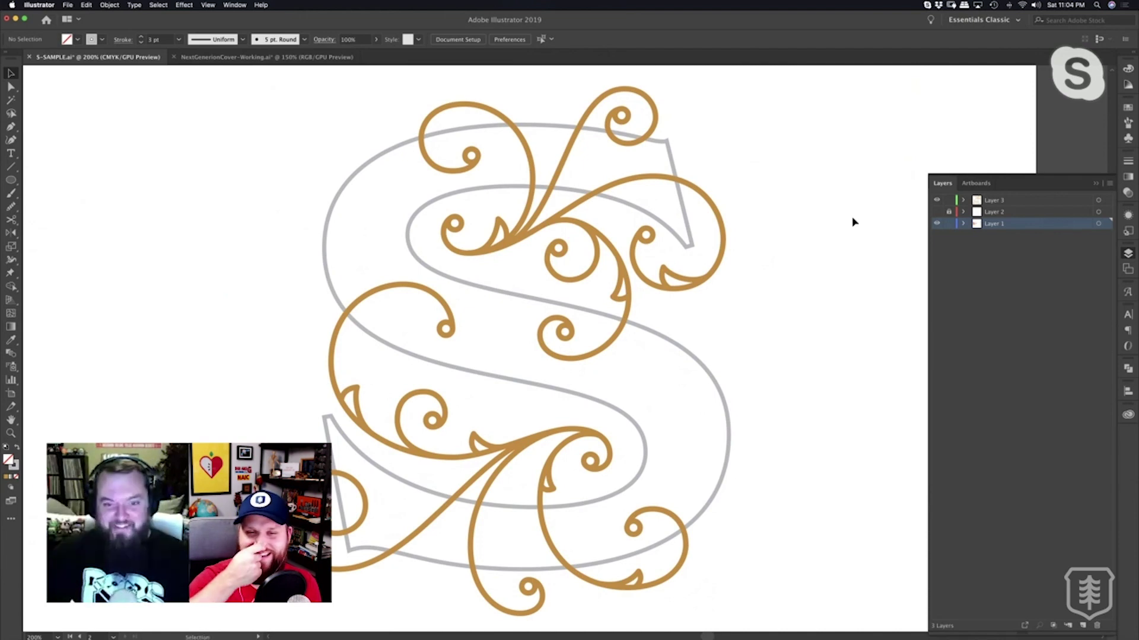
key("space")
left_click_drag(851, 216, 853, 200)
left_click_drag(805, 255, 807, 268)
key("space")
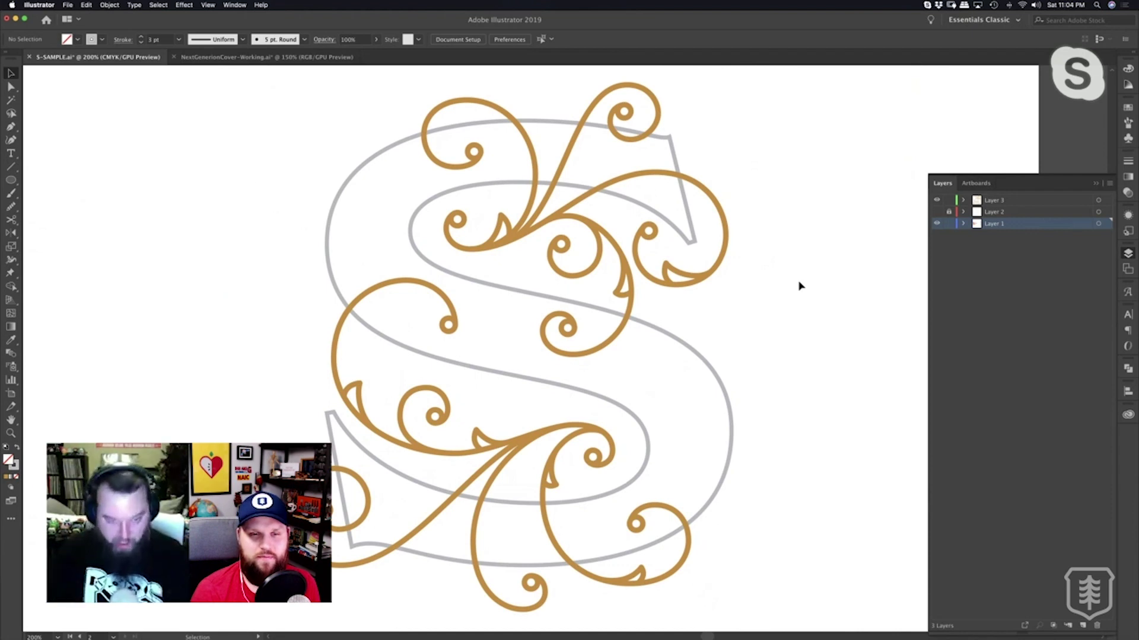
Fill the S letterform with white.
left_click_drag(765, 333, 691, 397)
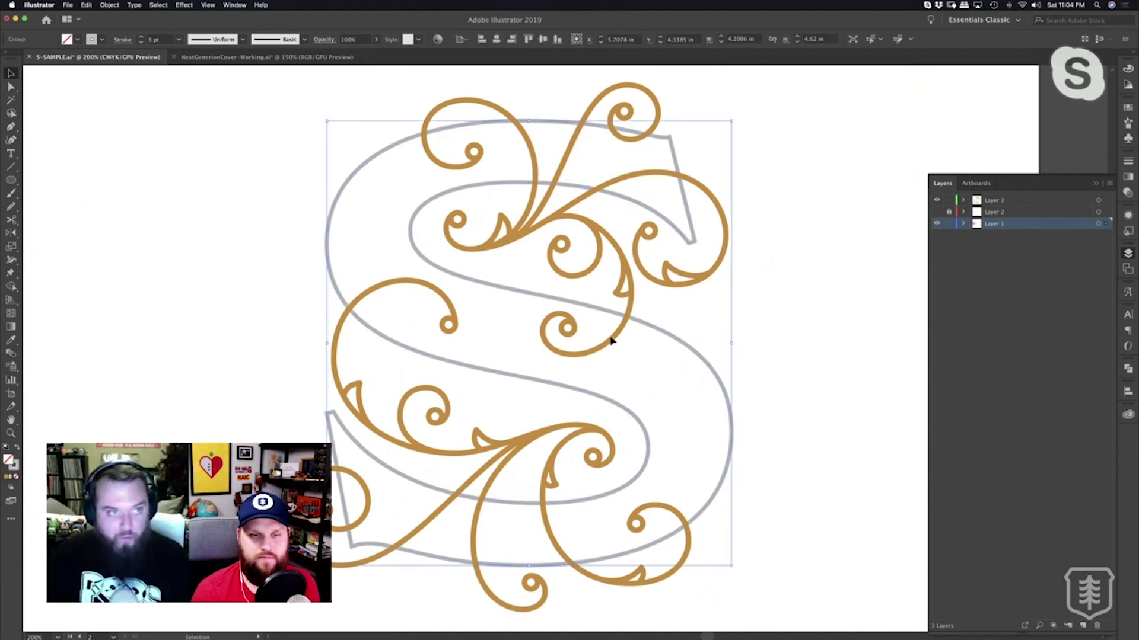
left_click(79, 40)
left_click(23, 58)
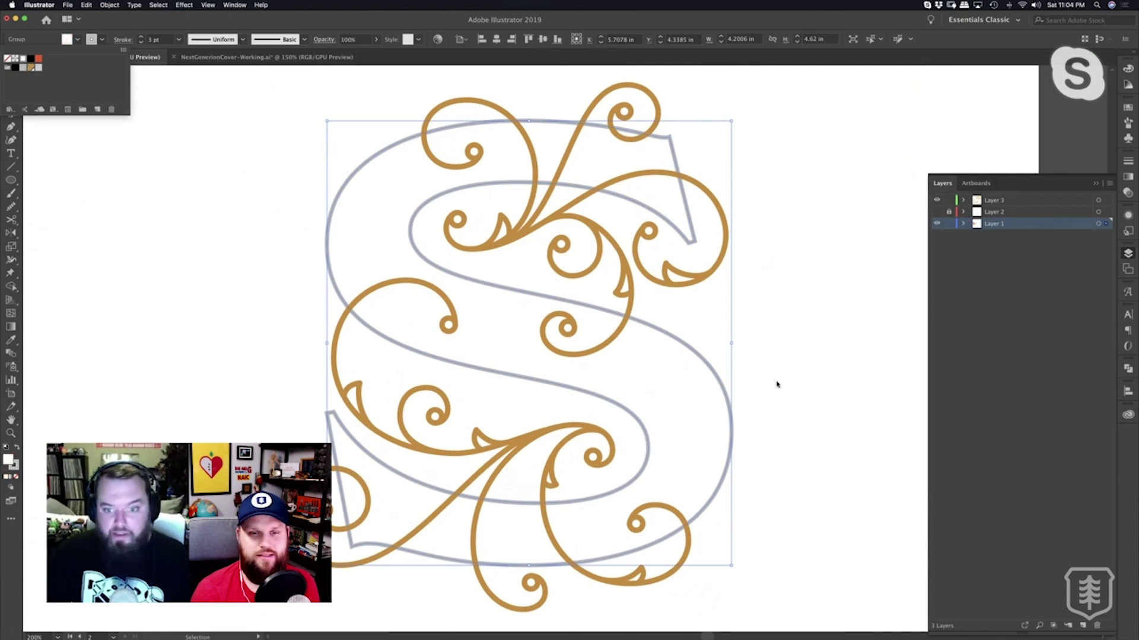
left_click(798, 359)
left_click(795, 330)
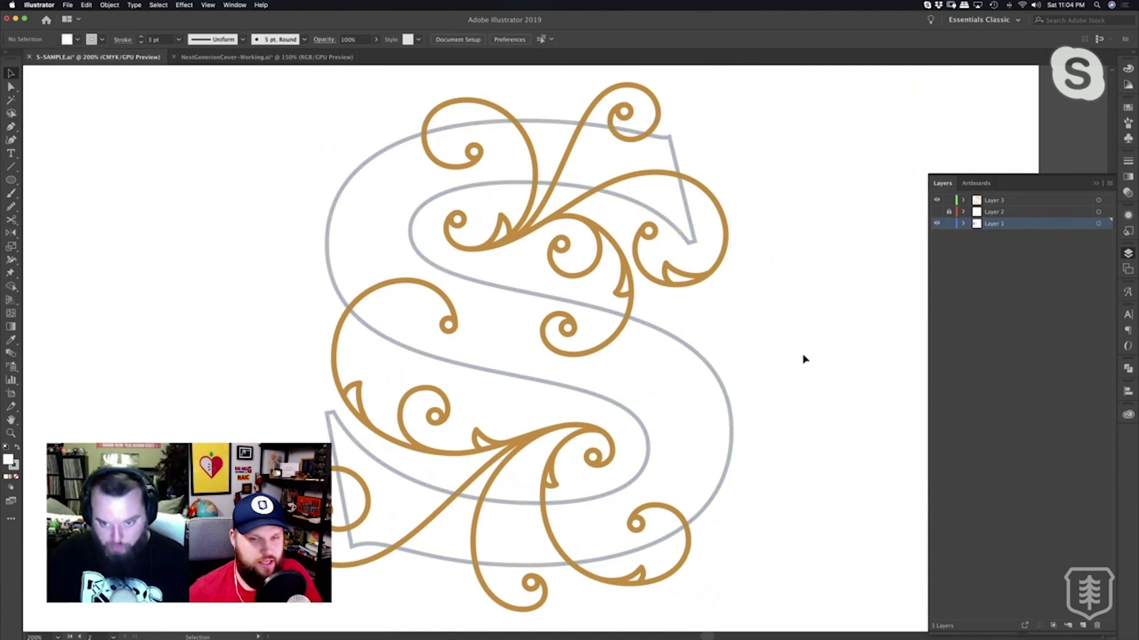
Fill the S letterform with black and remove its grey stroke.
left_click(706, 437)
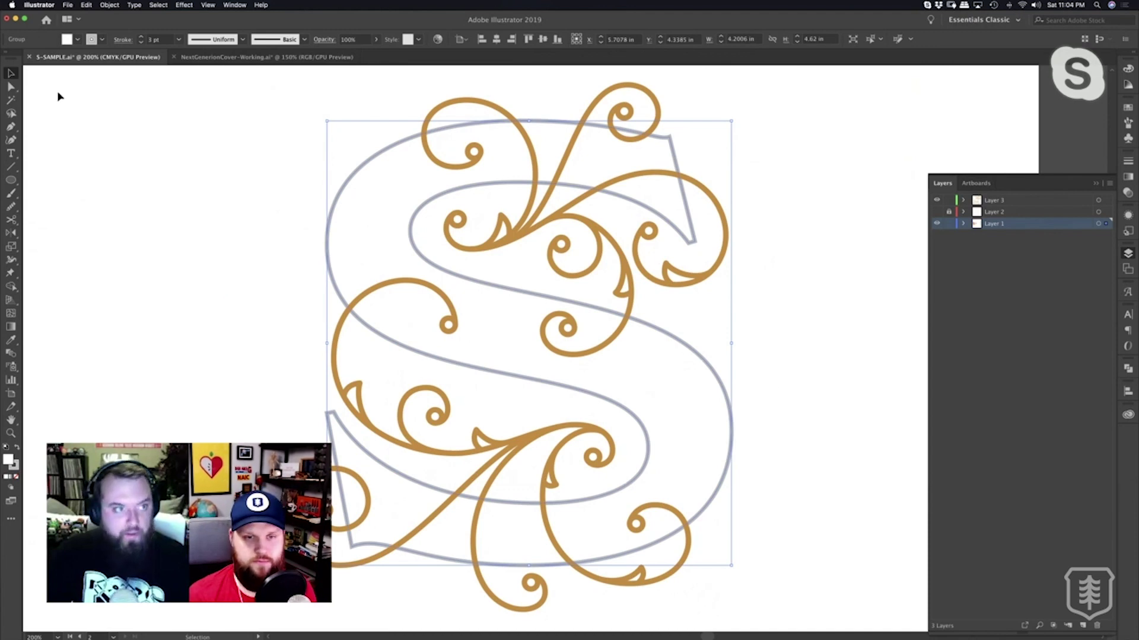
left_click(78, 39)
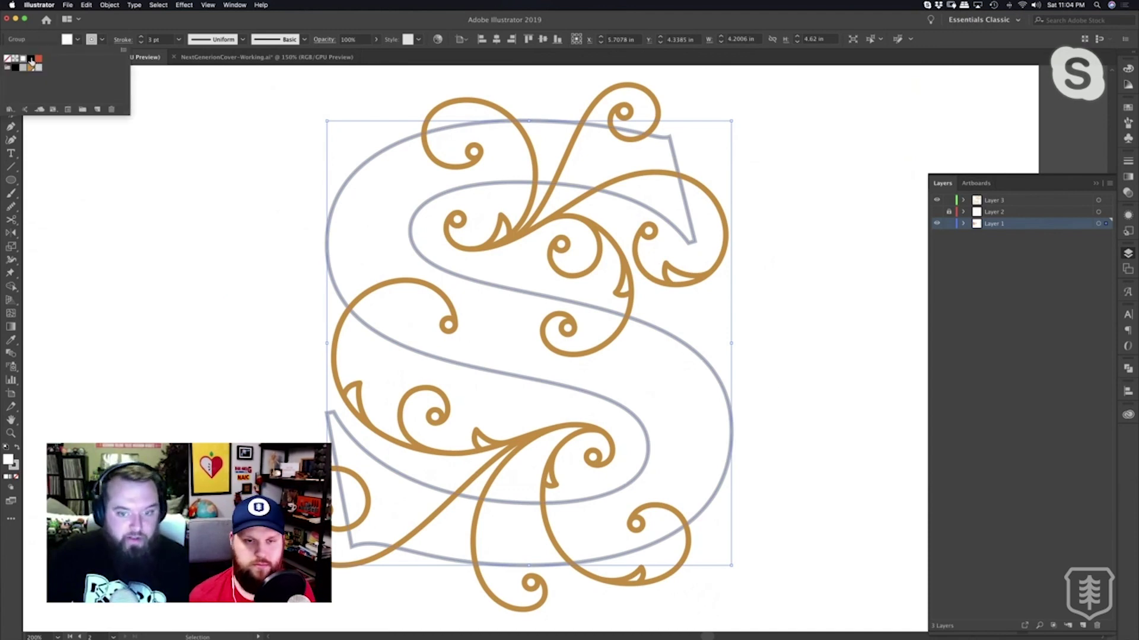
left_click(31, 60)
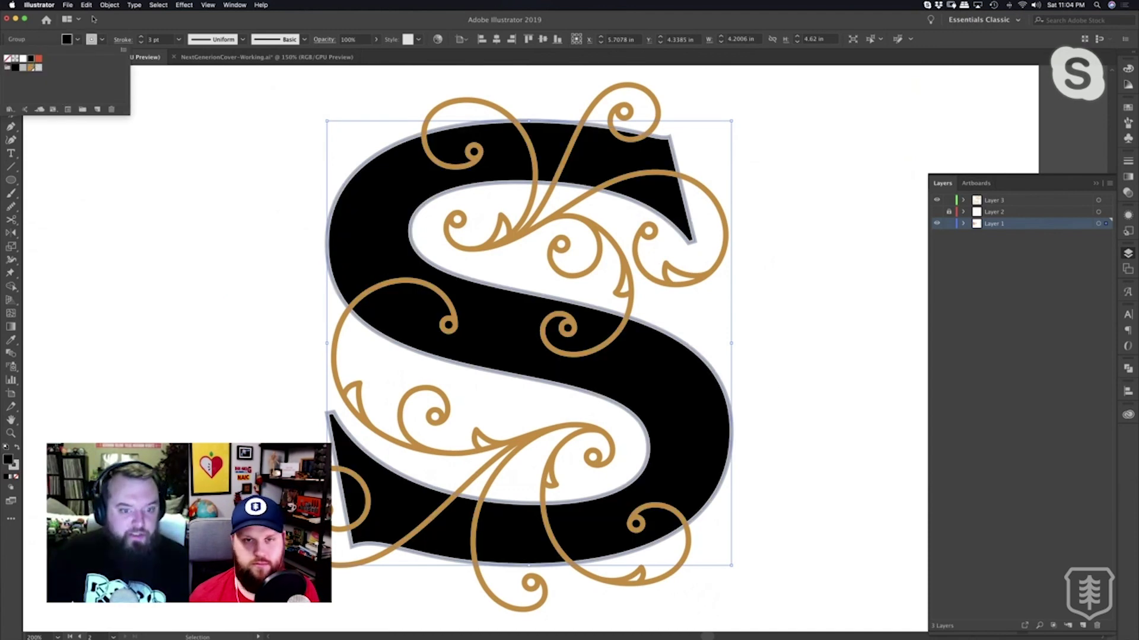
left_click(102, 39)
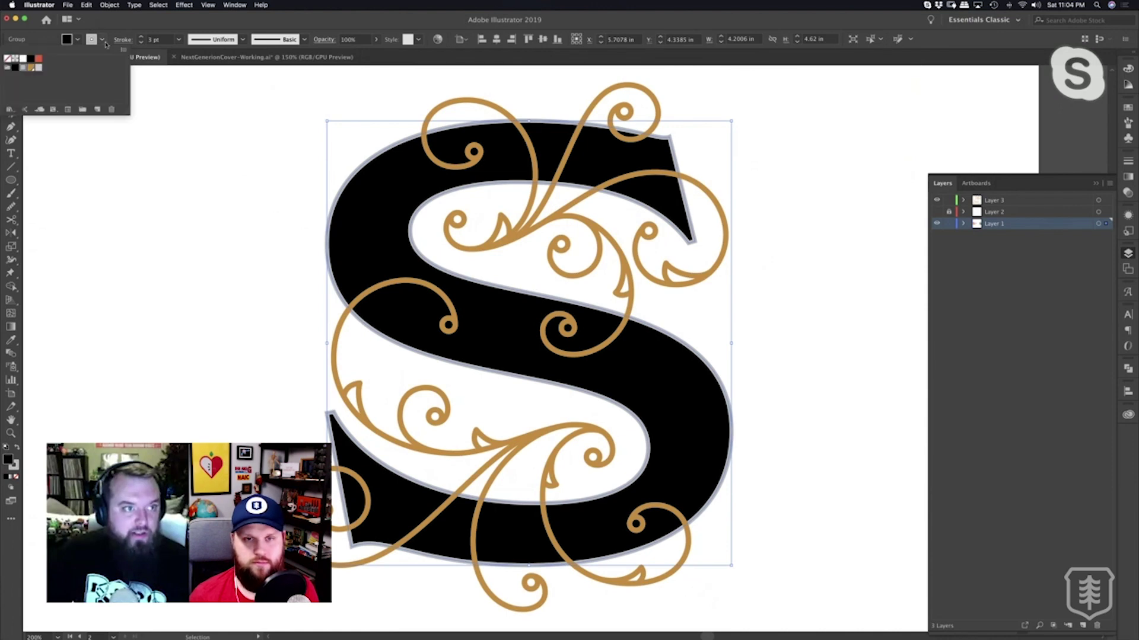
left_click(8, 59)
left_click(136, 187)
left_click(135, 187)
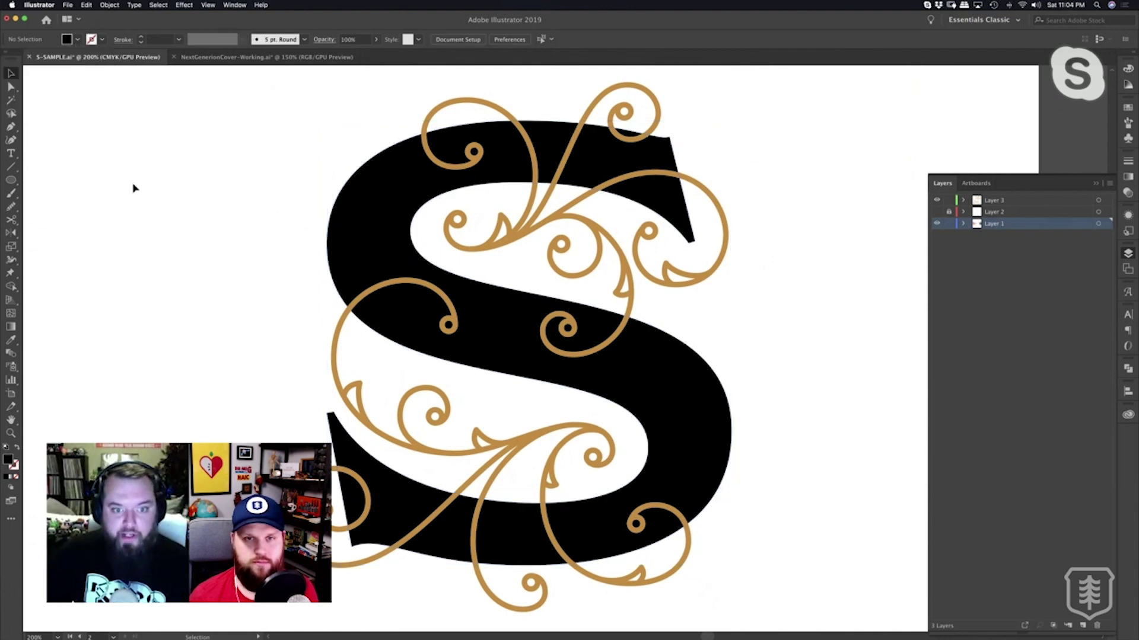
Examine how the gold flourishes cross the black S letterform, especially around its lower bowl.
mouse_move(137, 234)
left_mouse_down()
mouse_move(137, 212)
mouse_move(128, 220)
left_mouse_up()
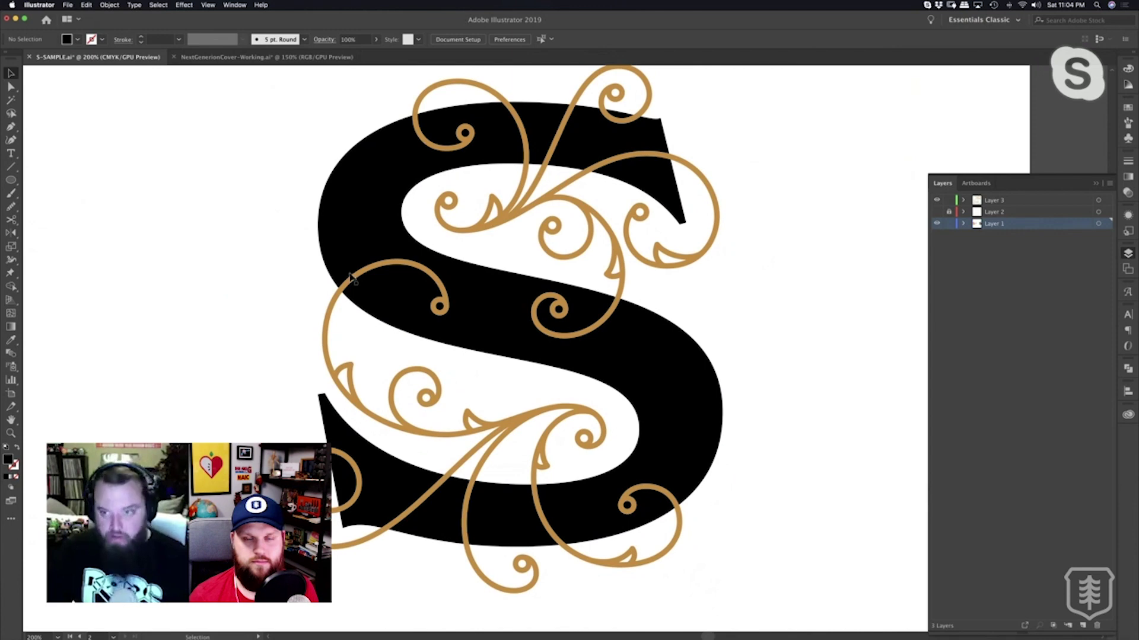
left_click(641, 375)
key("super+shift+a")
left_click_drag(716, 346, 768, 293)
key("z")
left_click_drag(566, 381, 596, 364)
scroll(596, 364, "up", 2)
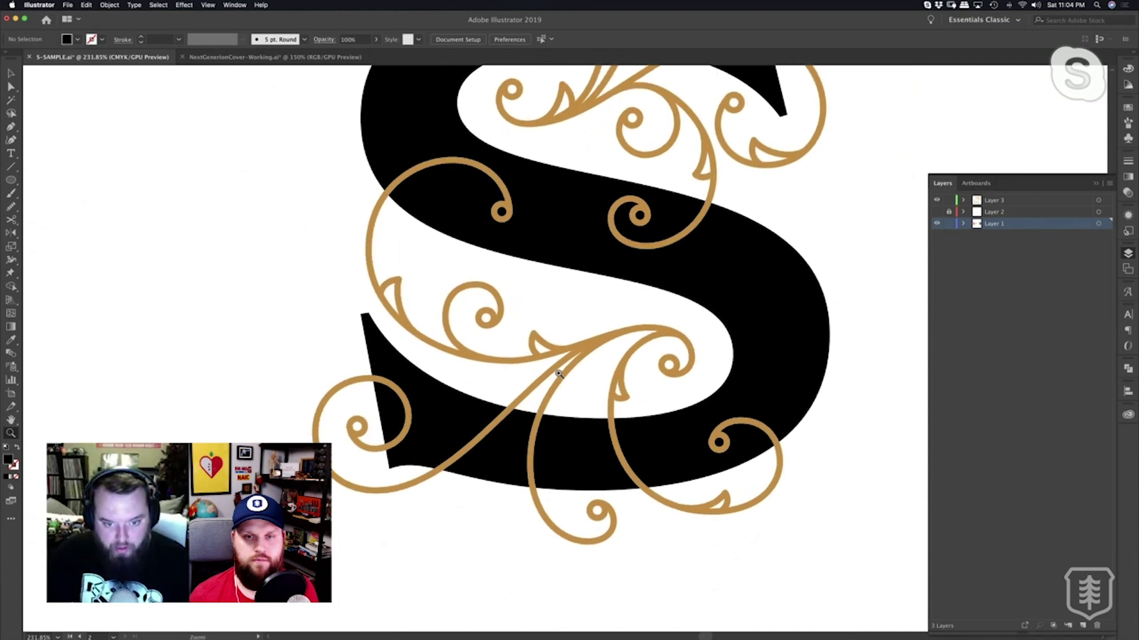
left_click(558, 373)
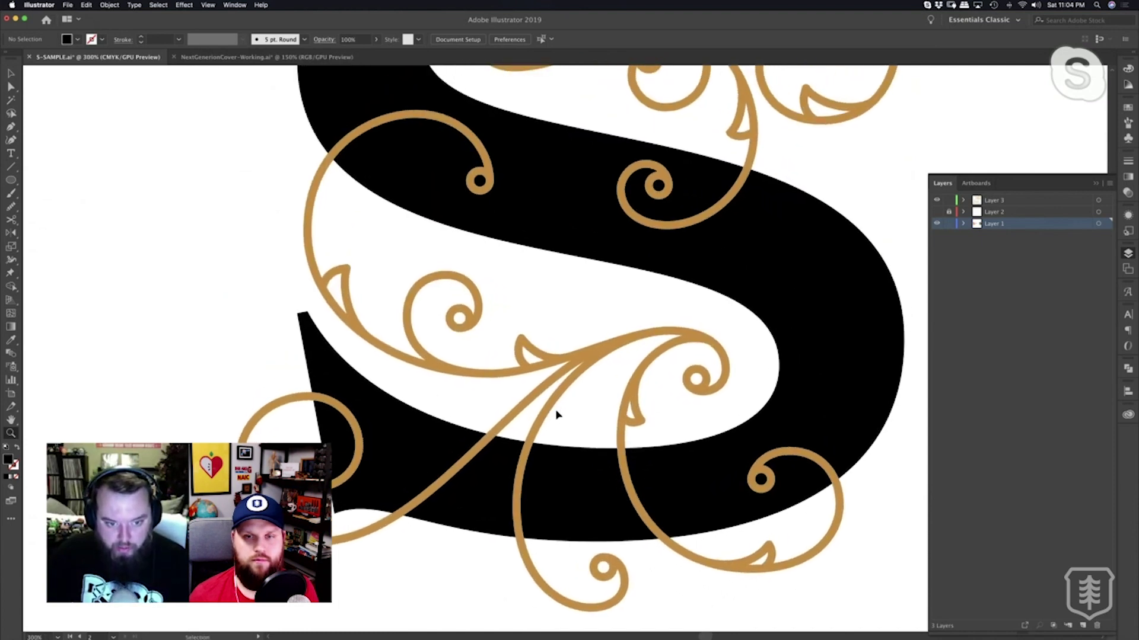
scroll(566, 393, "down", 2)
scroll(558, 395, "up", 4)
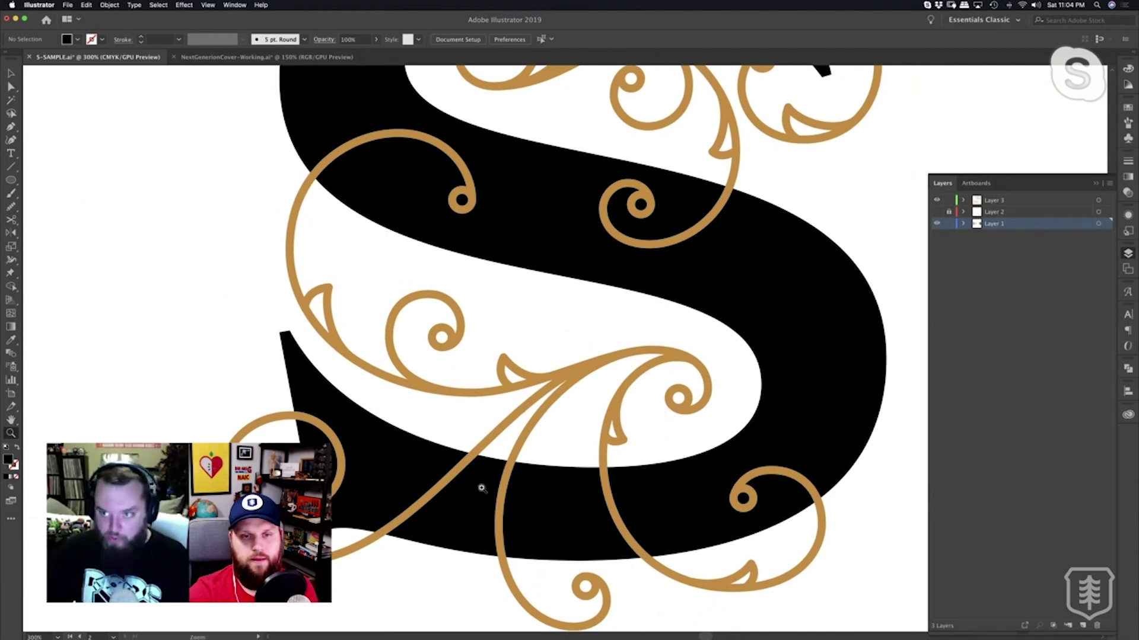
left_click_drag(672, 489, 641, 490)
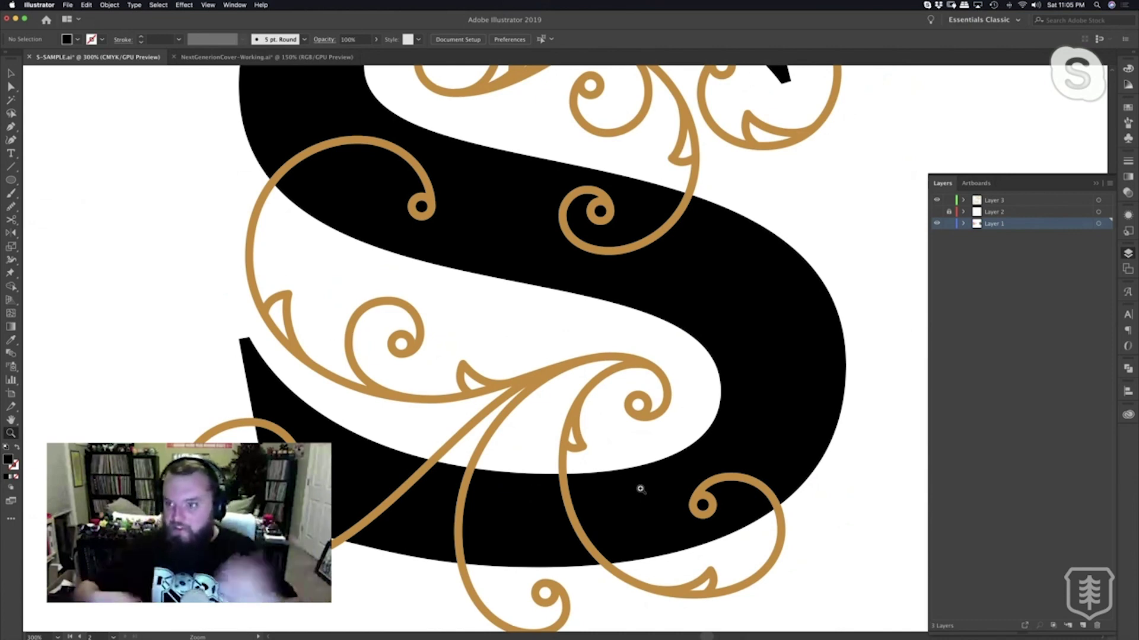
key("space")
left_click_drag(612, 435, 605, 500)
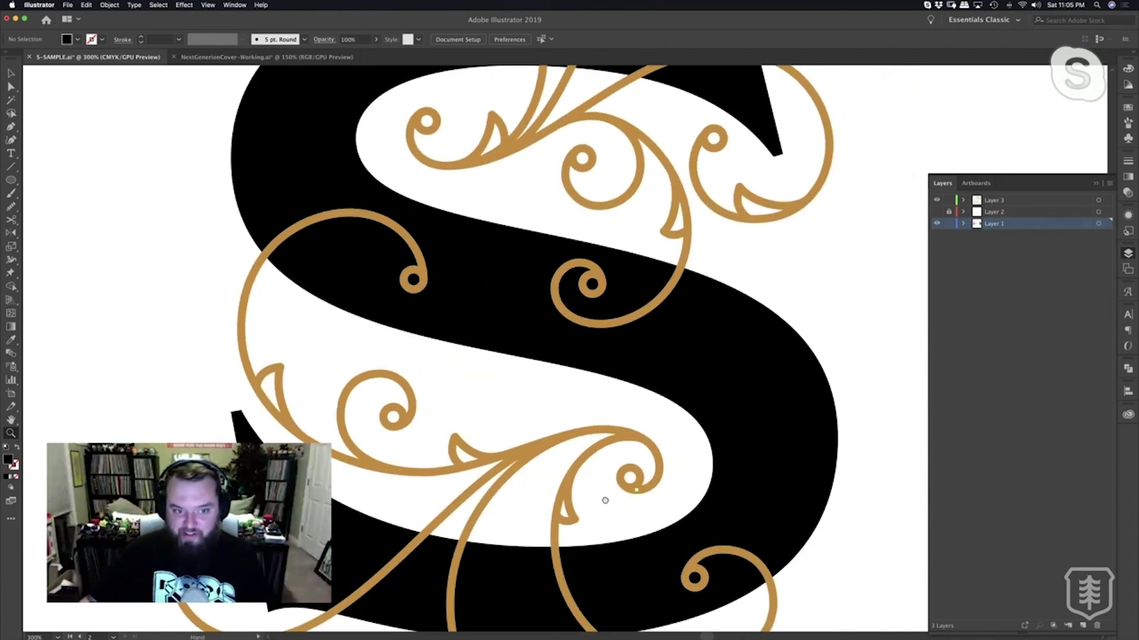
left_click_drag(581, 394, 573, 469)
key("space")
left_click_drag(583, 401, 613, 301)
Undo the removal of the S letterform's grey stroke and deselect the letterform.
key("super+z")
key("super+z")
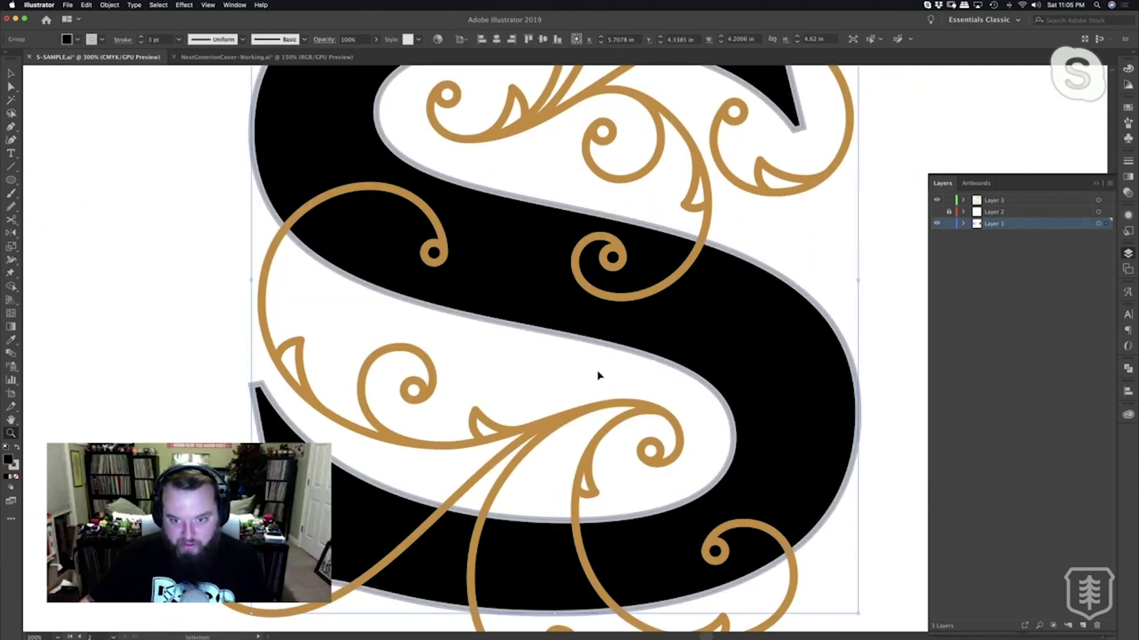
key("v")
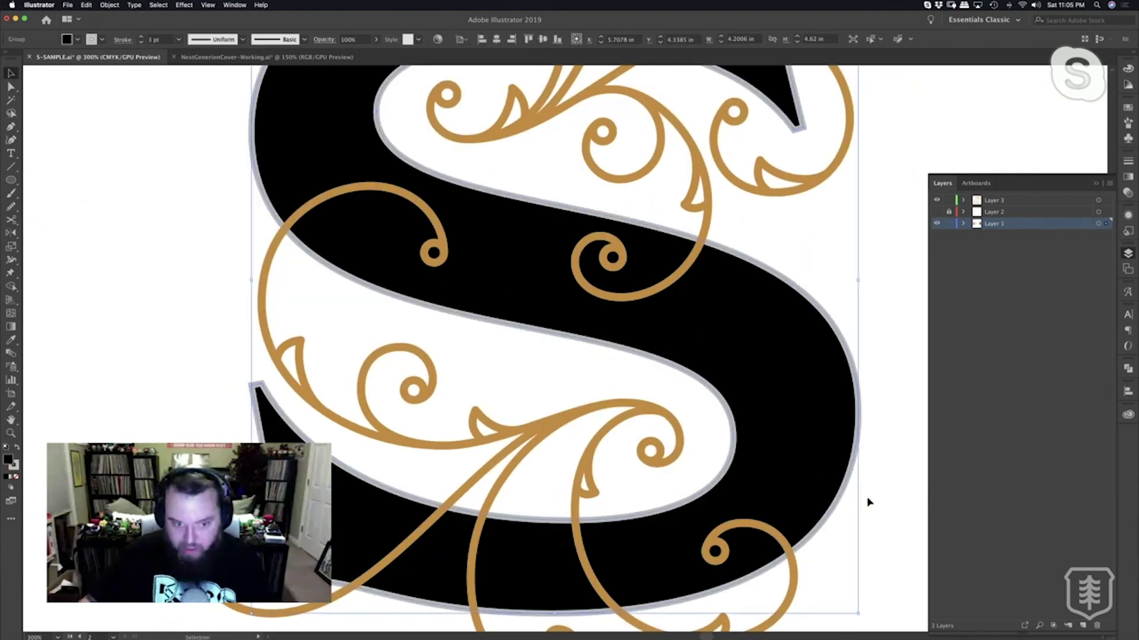
left_click(867, 503)
key("space")
left_click_drag(867, 502, 900, 412)
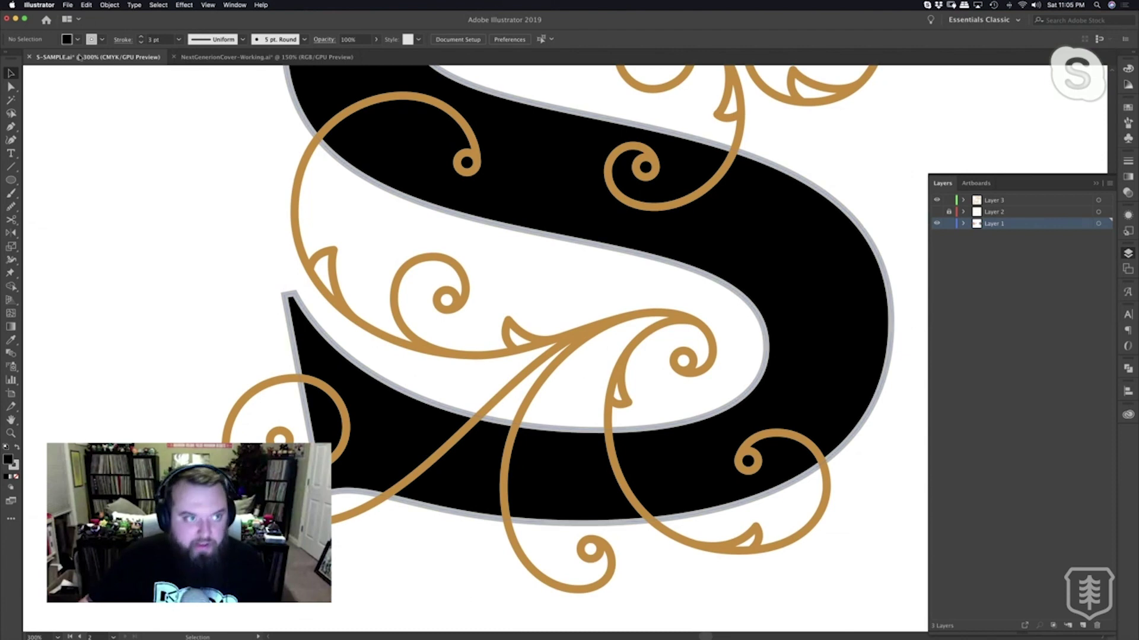
Change the S letterform's grey outline to the gold used for the flourishes.
left_click(67, 39)
left_click(30, 69)
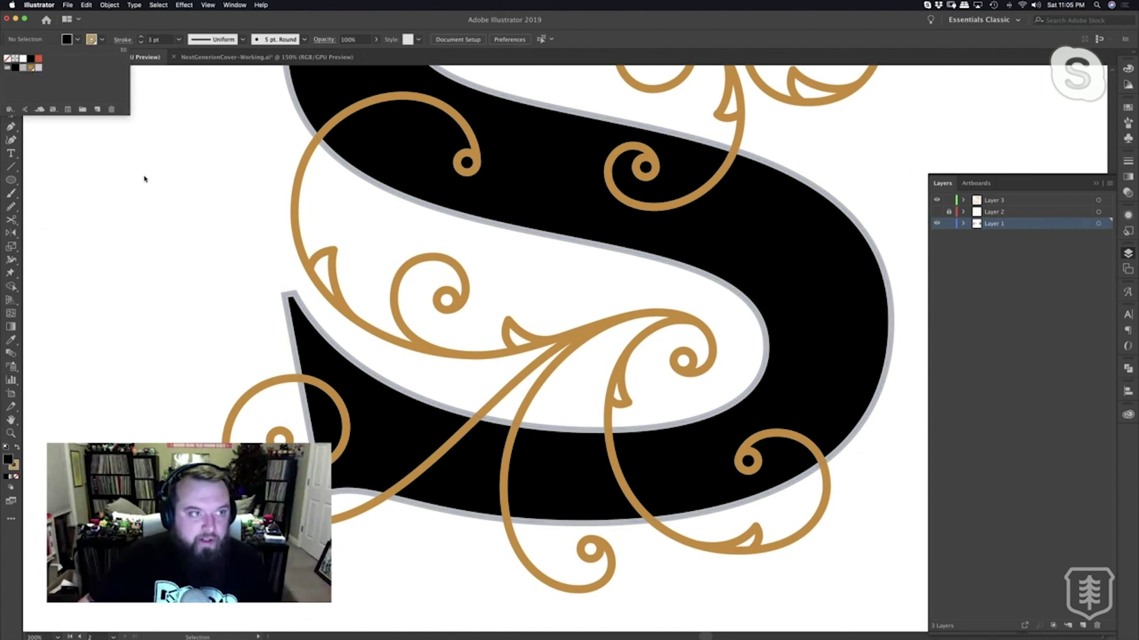
left_click(103, 40)
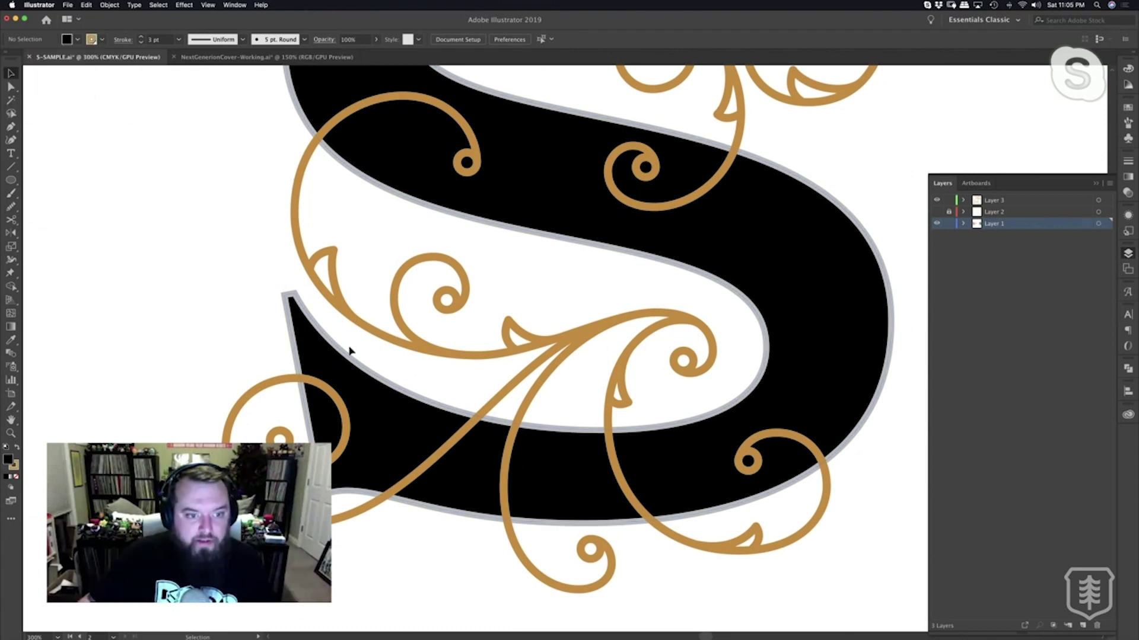
key("f")
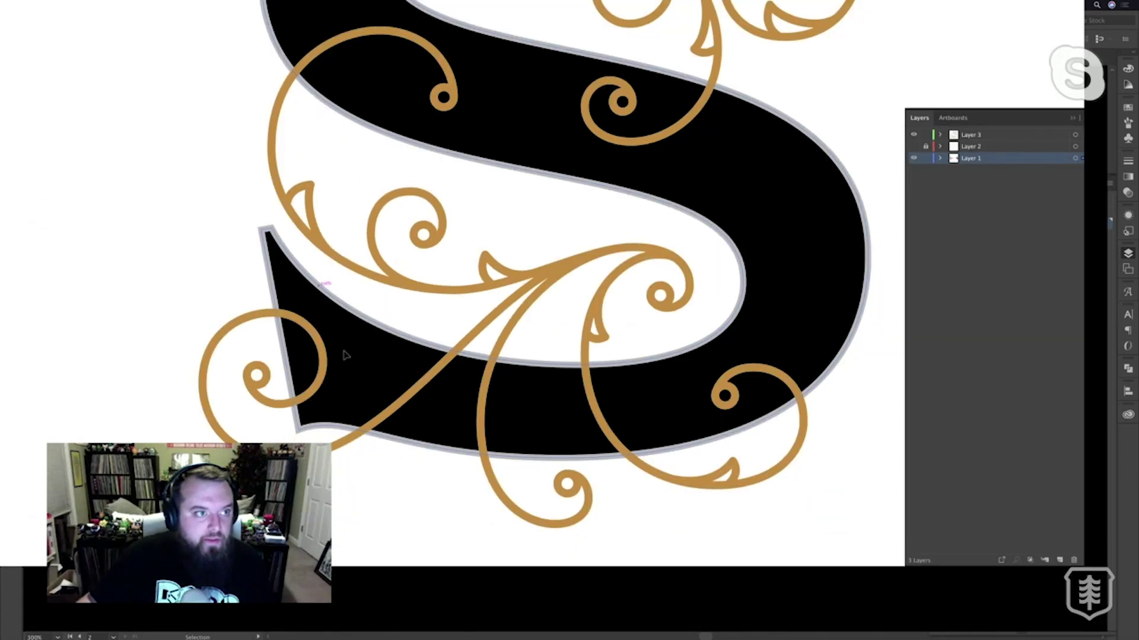
key("f")
left_click_drag(145, 203, 131, 368)
left_click_drag(174, 73, 163, 304)
scroll(164, 304, "down", 2)
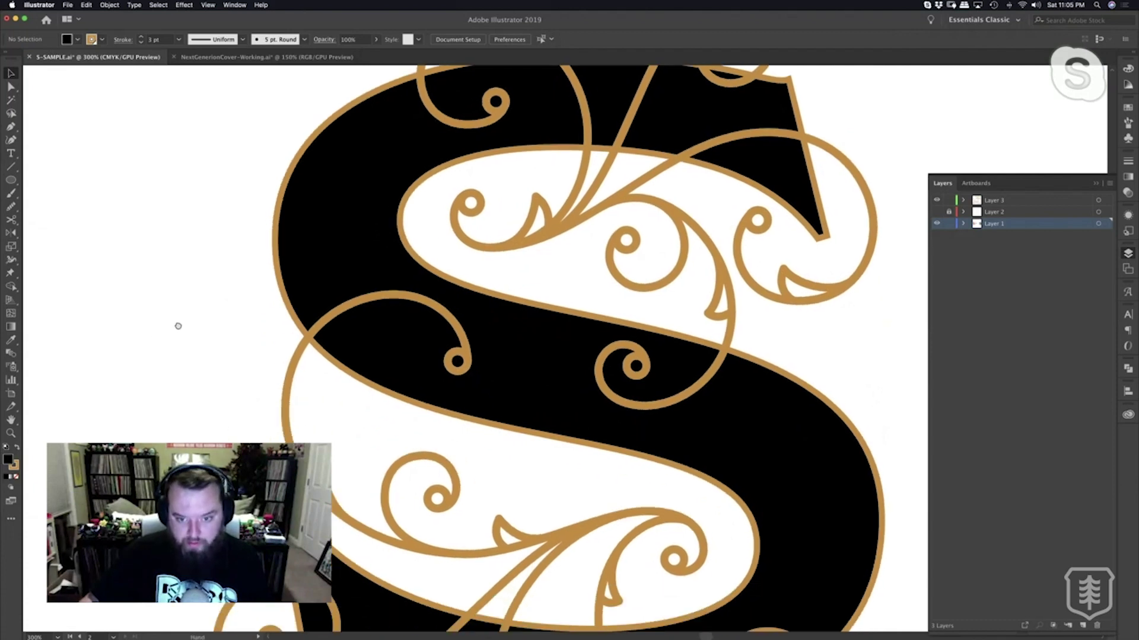
scroll(178, 312, "up", 4)
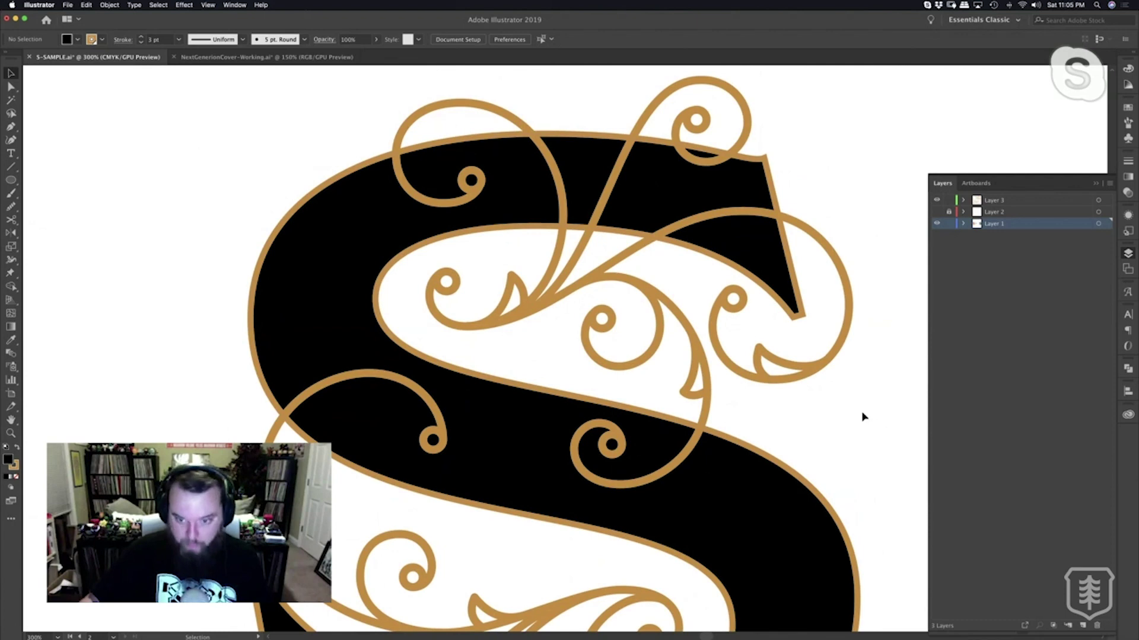
left_click(774, 480)
left_click(797, 454)
scroll(799, 447, "up", 1)
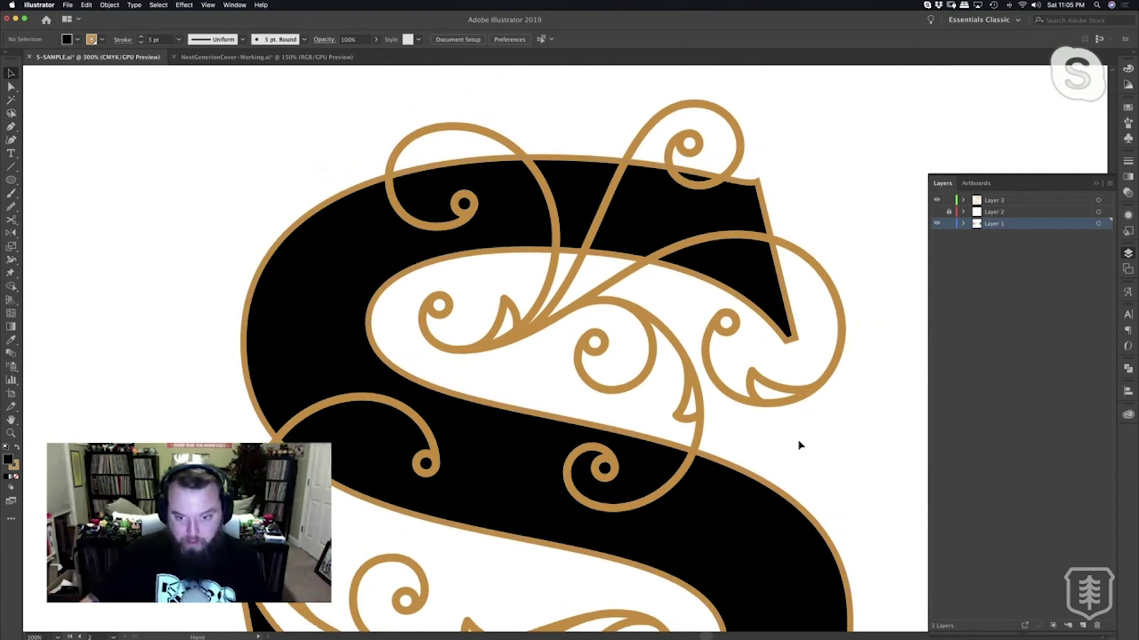
Cut the upper-left flourish at both edges of the S's top arm with Scissors and delete the segment crossing the black.
key("z")
left_click(653, 394)
left_click_drag(589, 186, 648, 375)
key("c")
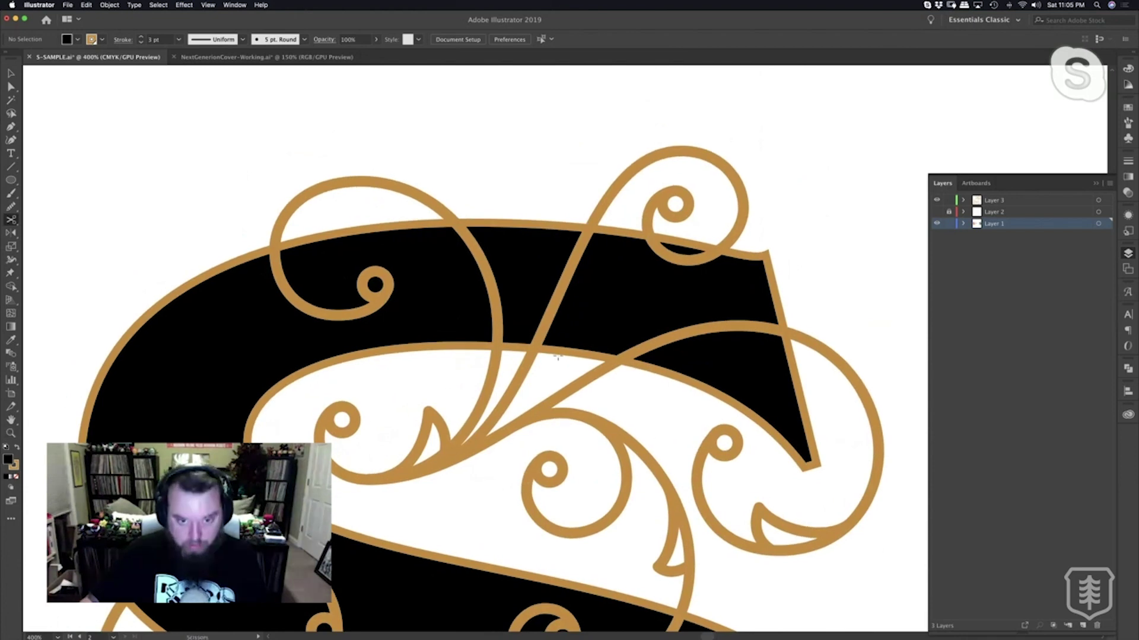
left_click(497, 349)
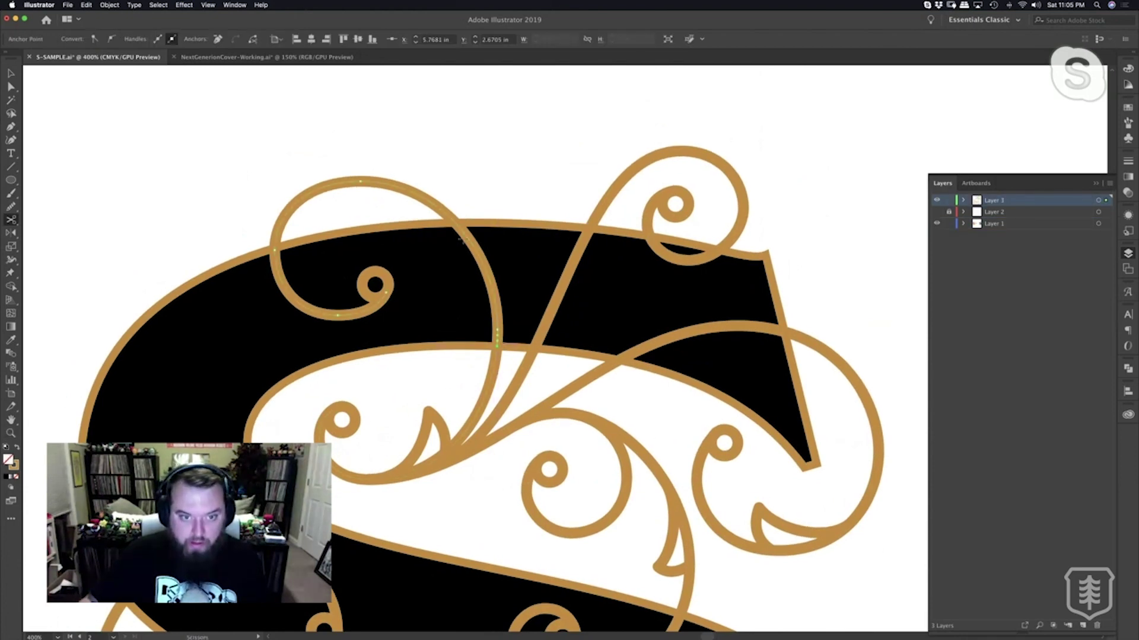
key("a")
left_click(479, 251)
key("Delete")
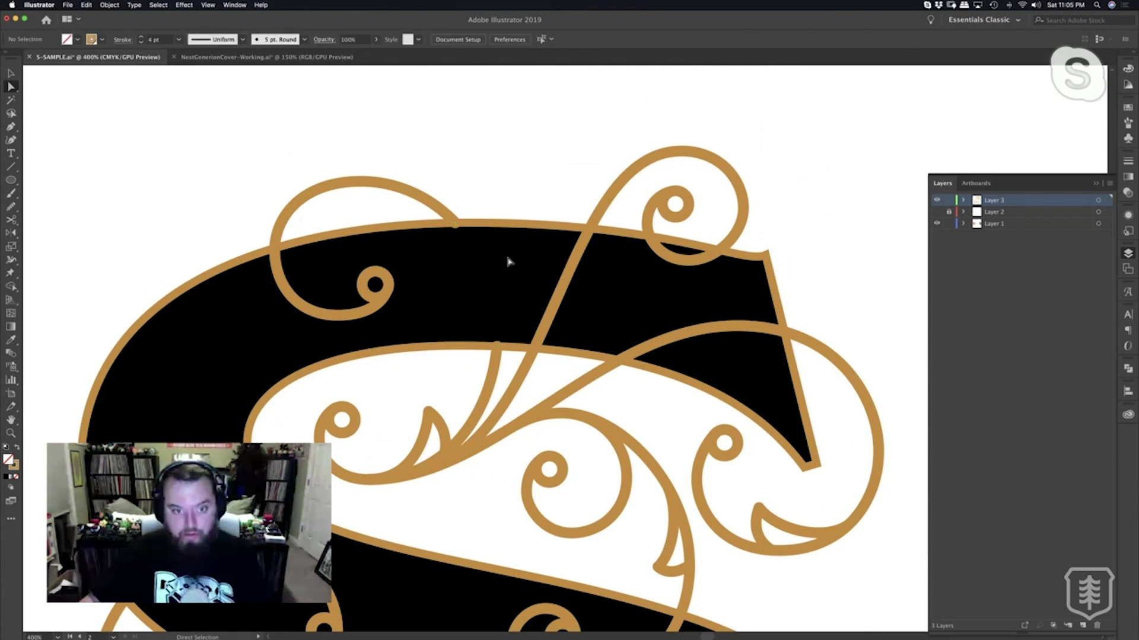
key("super+z")
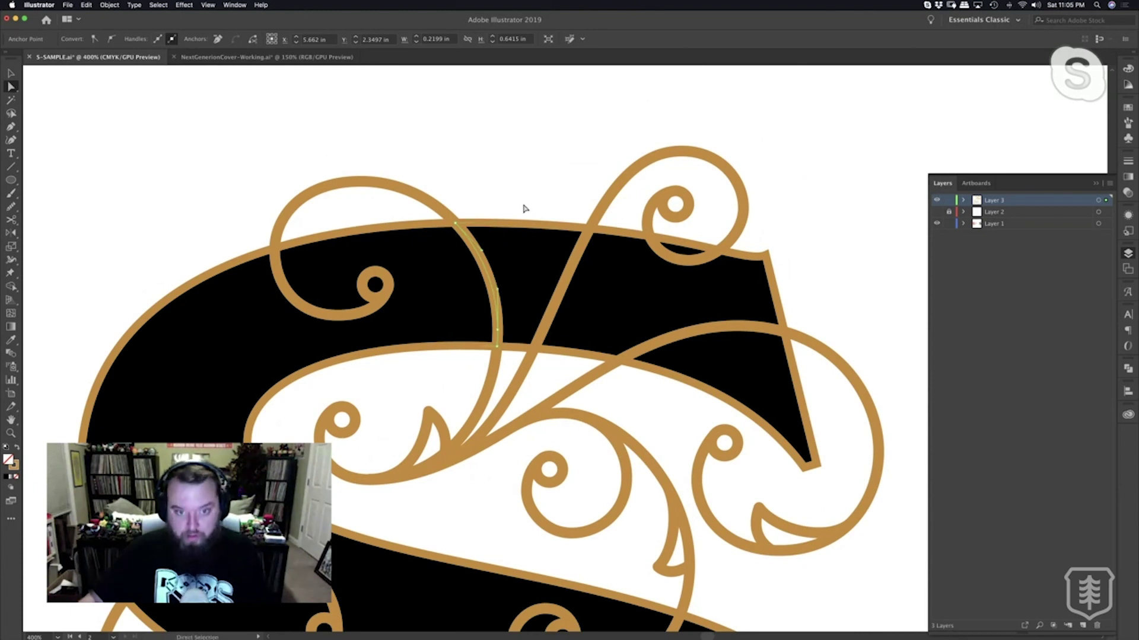
key("Delete")
Cut the upper-right flourish at the S's inner curve and terminal edge and delete the segment between the cuts.
scroll(520, 228, "down", 3)
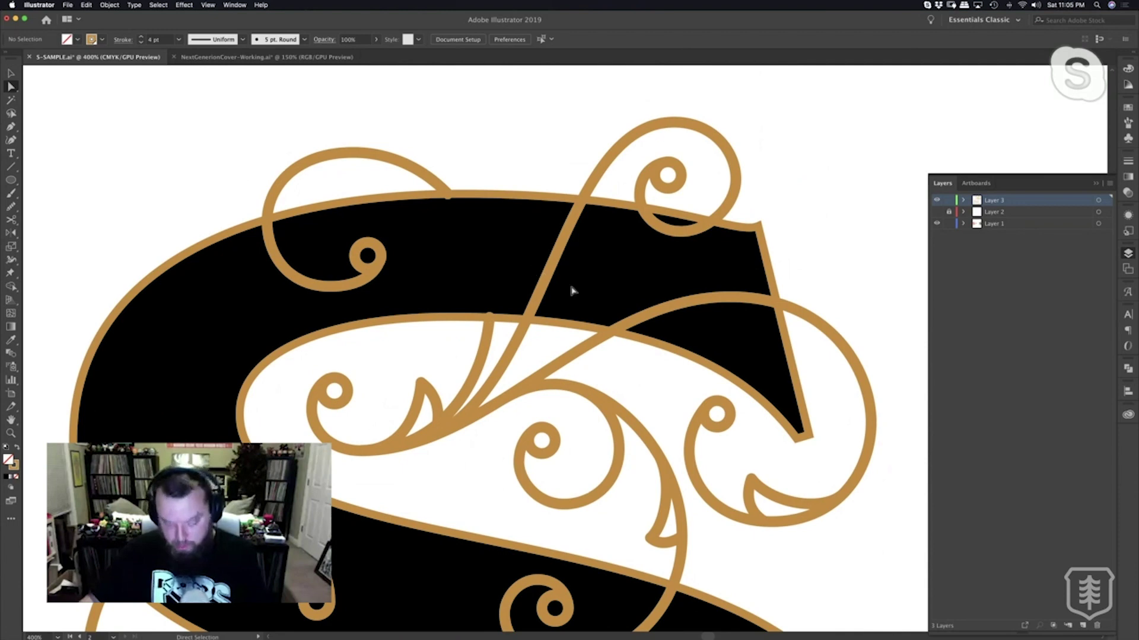
key("c")
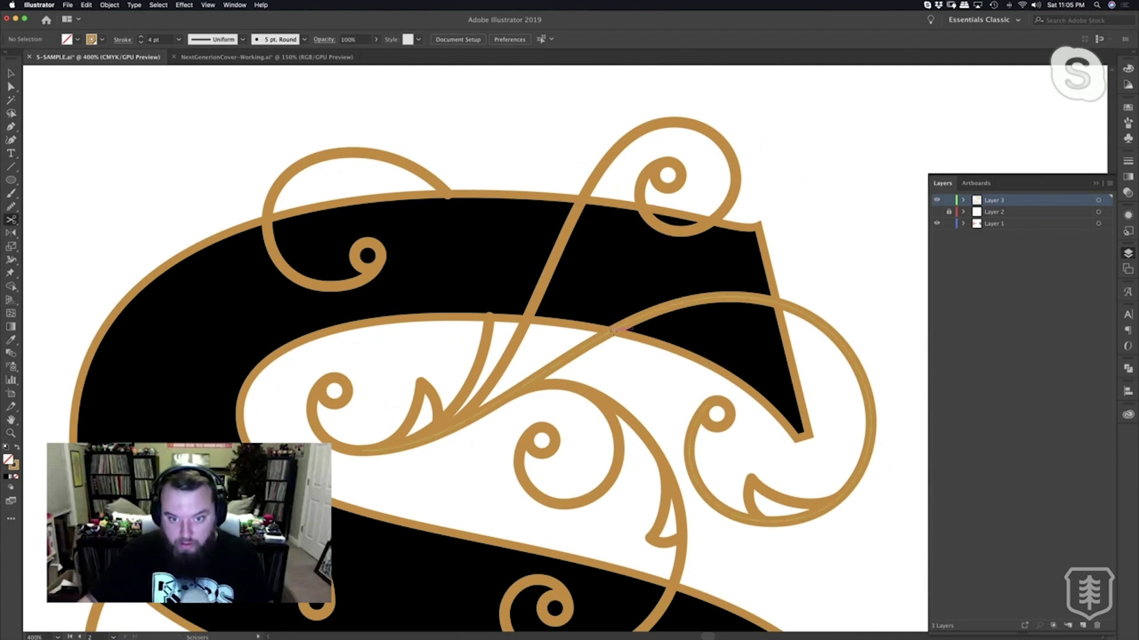
left_click(617, 330)
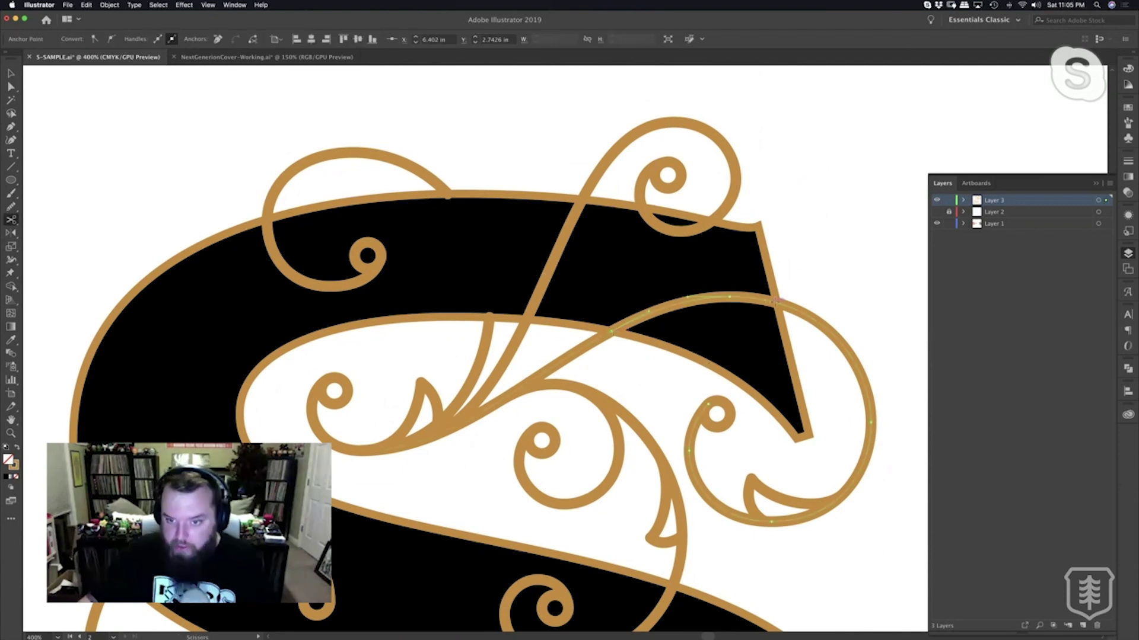
left_click(777, 302)
key("a")
left_click(752, 286)
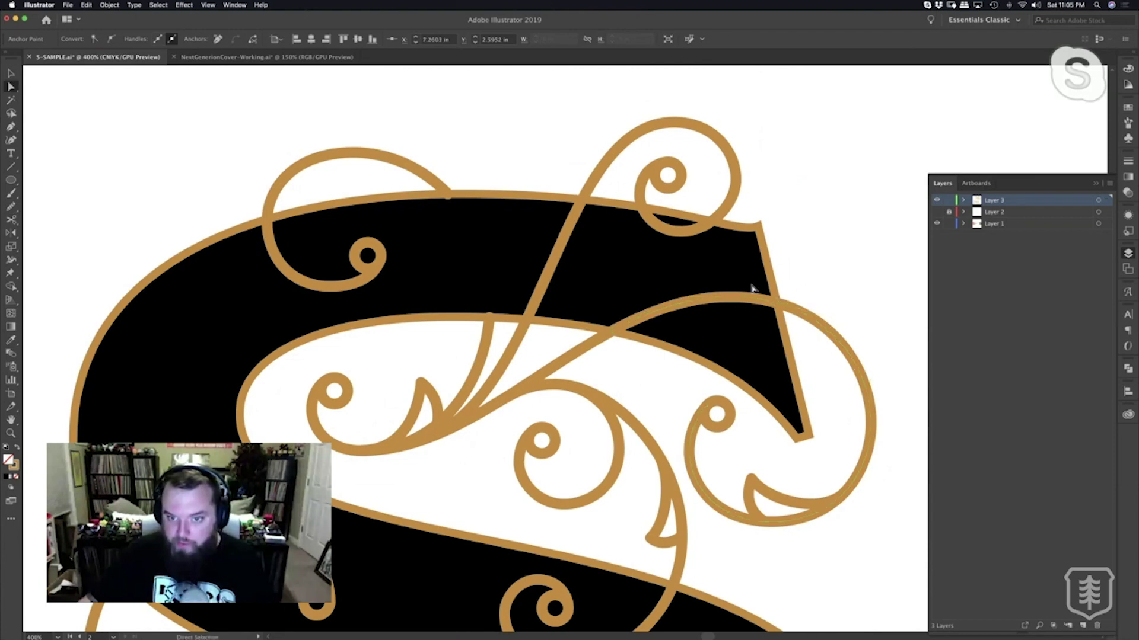
left_click(729, 297)
key("Delete")
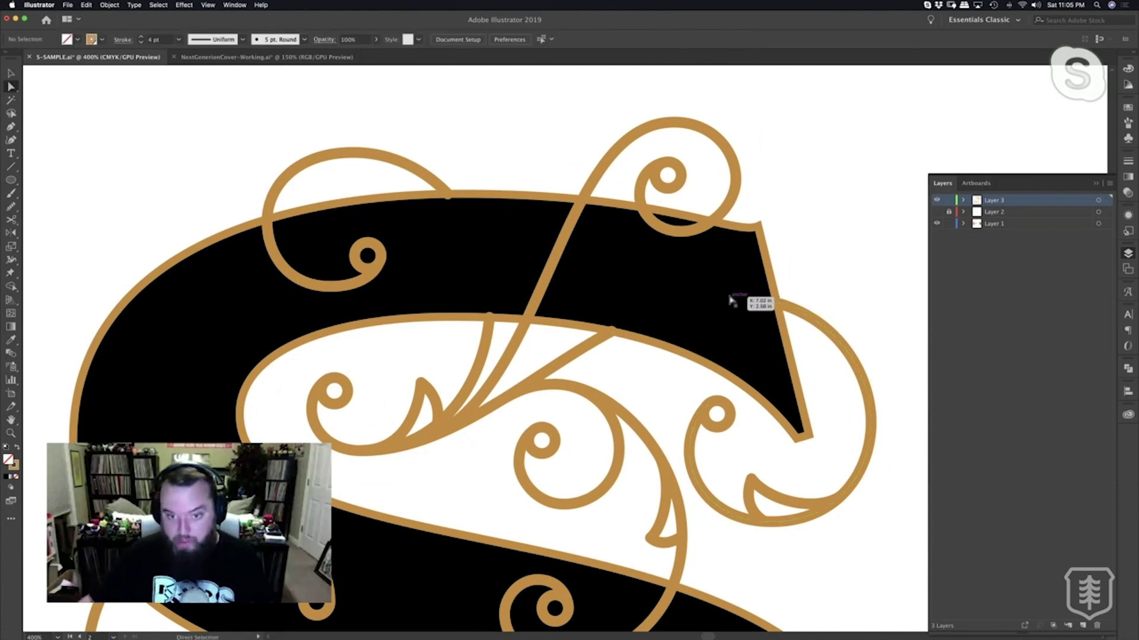
Review how the trimmed flourishes appear to pass behind the upper part of the S.
scroll(773, 249, "down", 5)
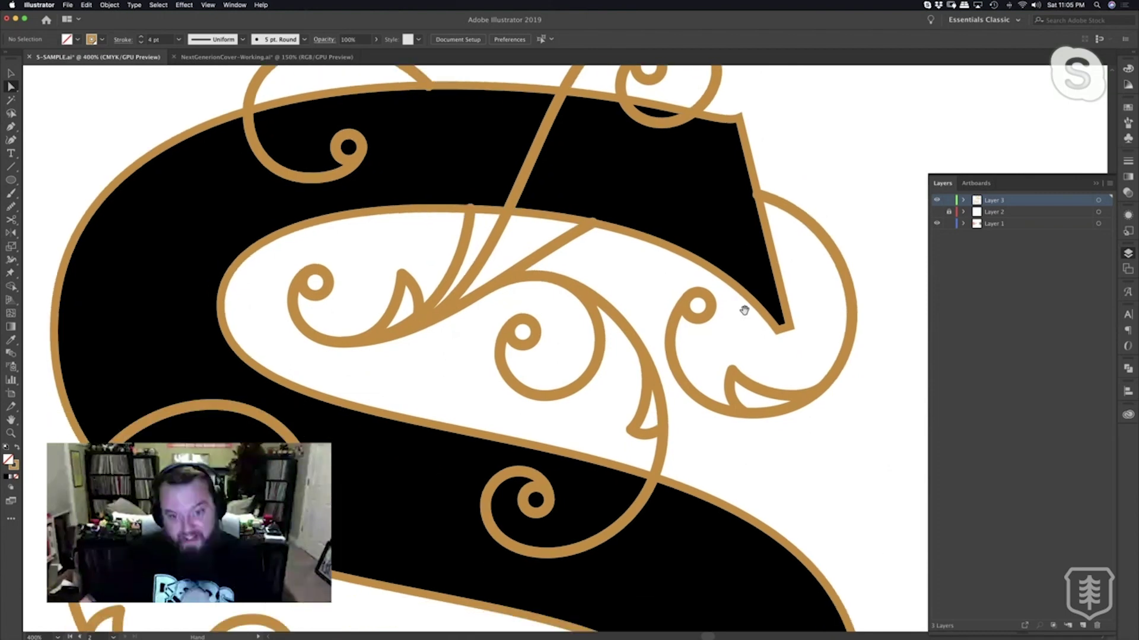
key("z")
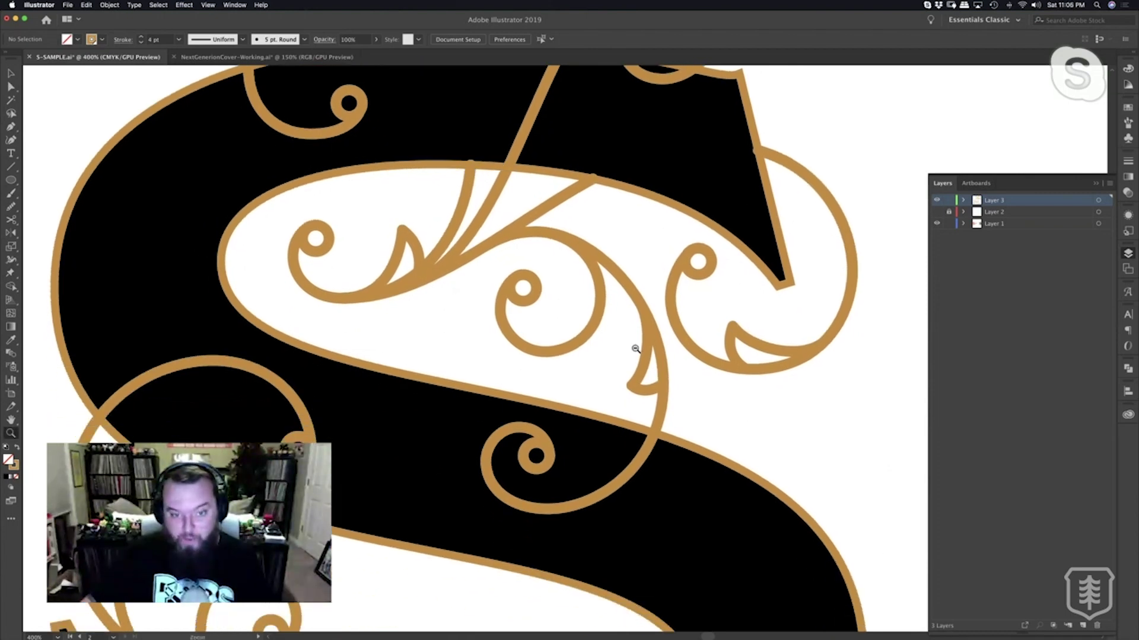
left_click(635, 349, "alt")
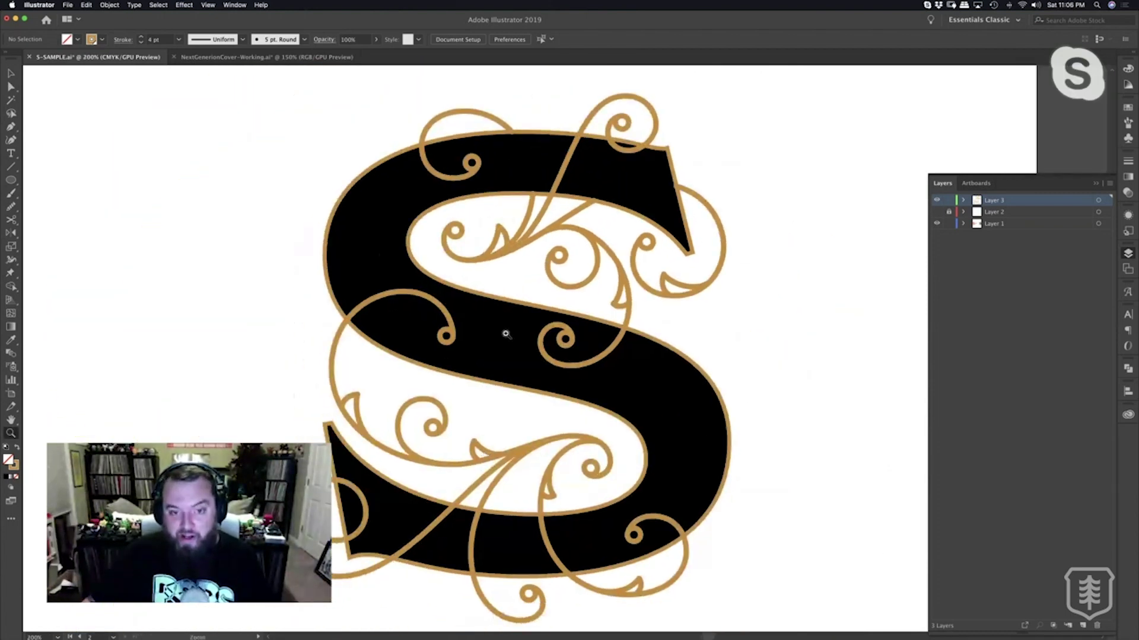
left_click(506, 334)
left_click_drag(505, 334, 467, 478)
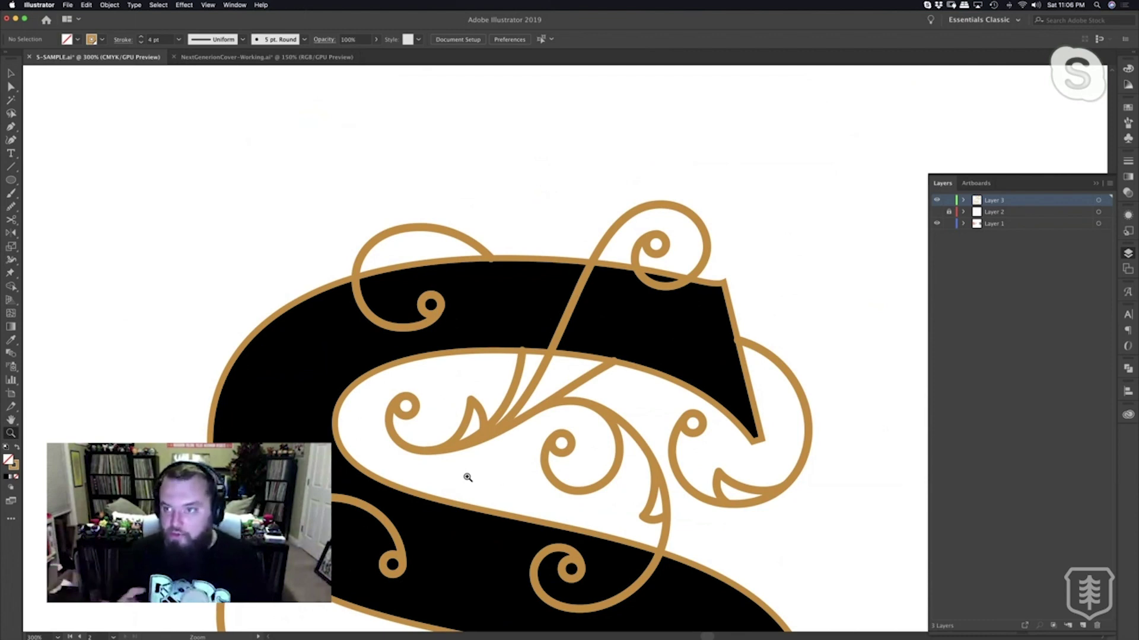
left_click_drag(463, 557, 468, 434)
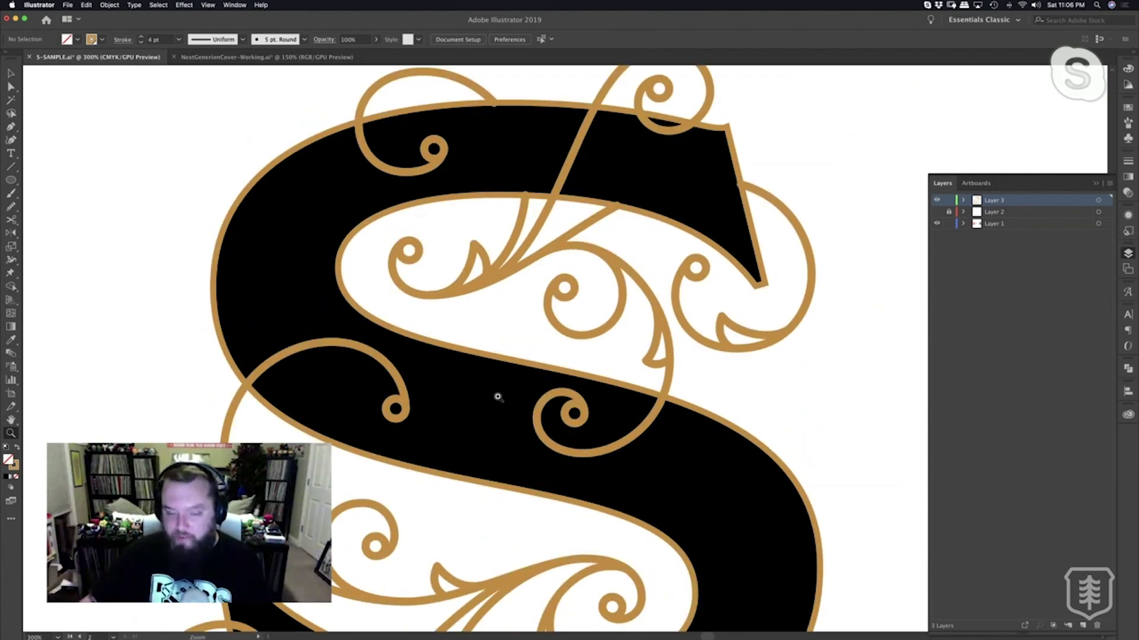
left_click_drag(479, 496, 480, 449)
Cut the lower-left flourish where it crosses the S's bottom stroke and delete the diagonal segment over the black.
scroll(480, 448, "down", 6)
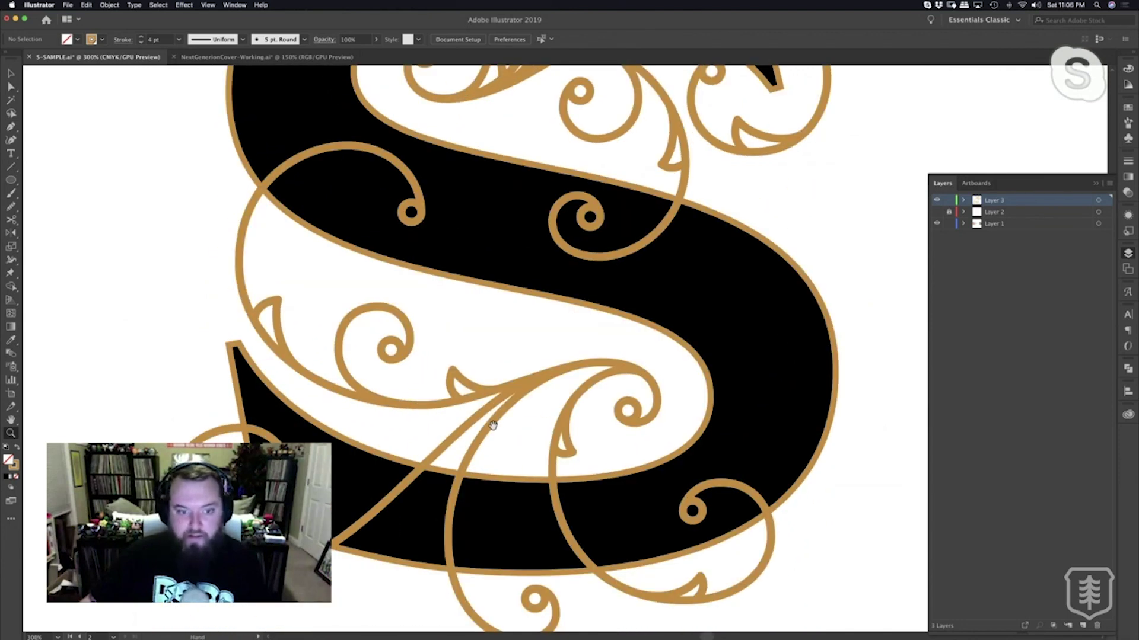
scroll(501, 415, "down", 1)
key("c")
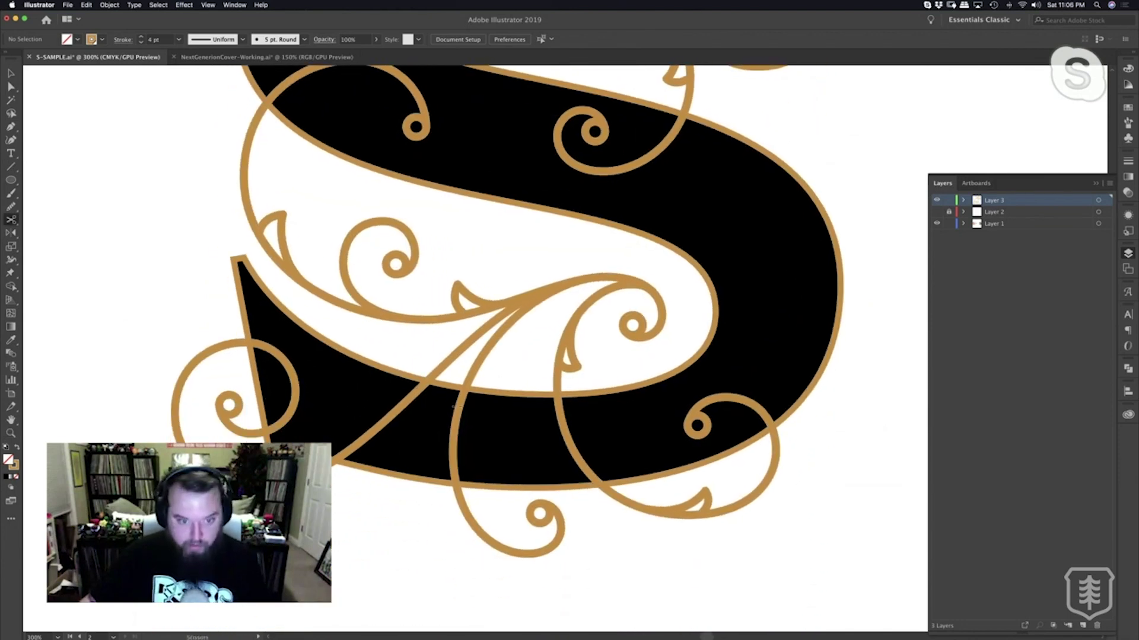
left_click(427, 381)
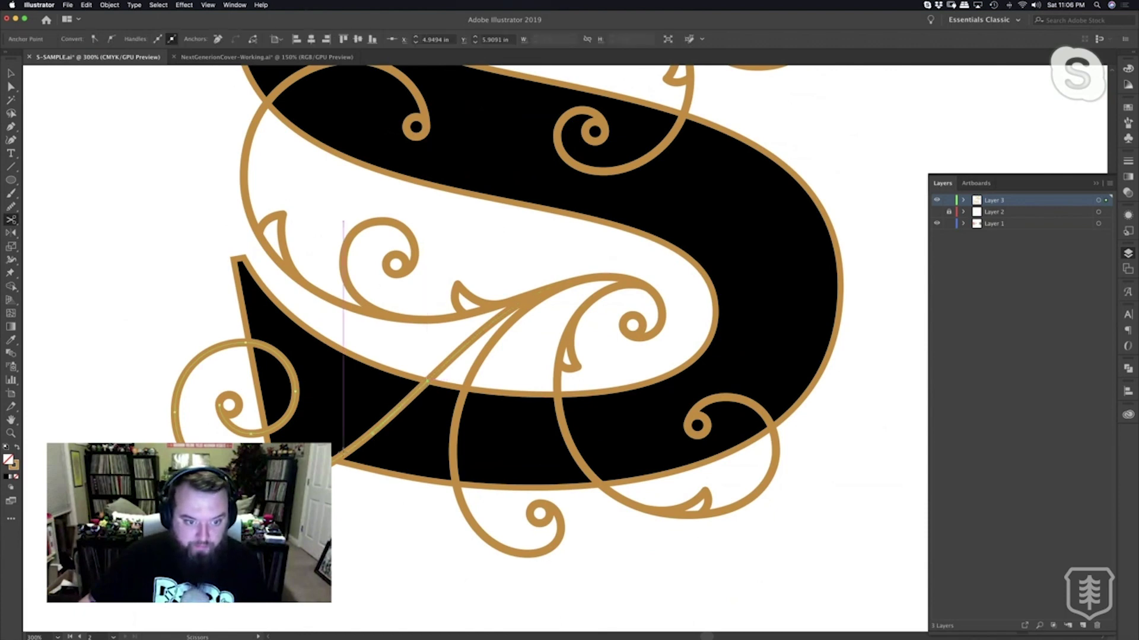
key("a")
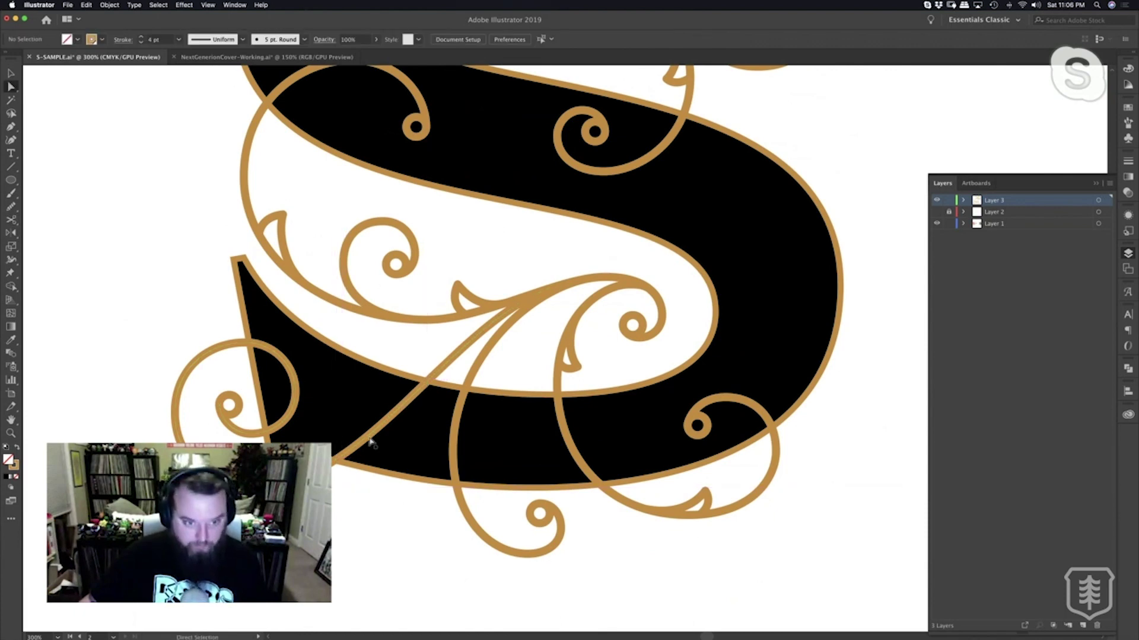
key("BackSpace")
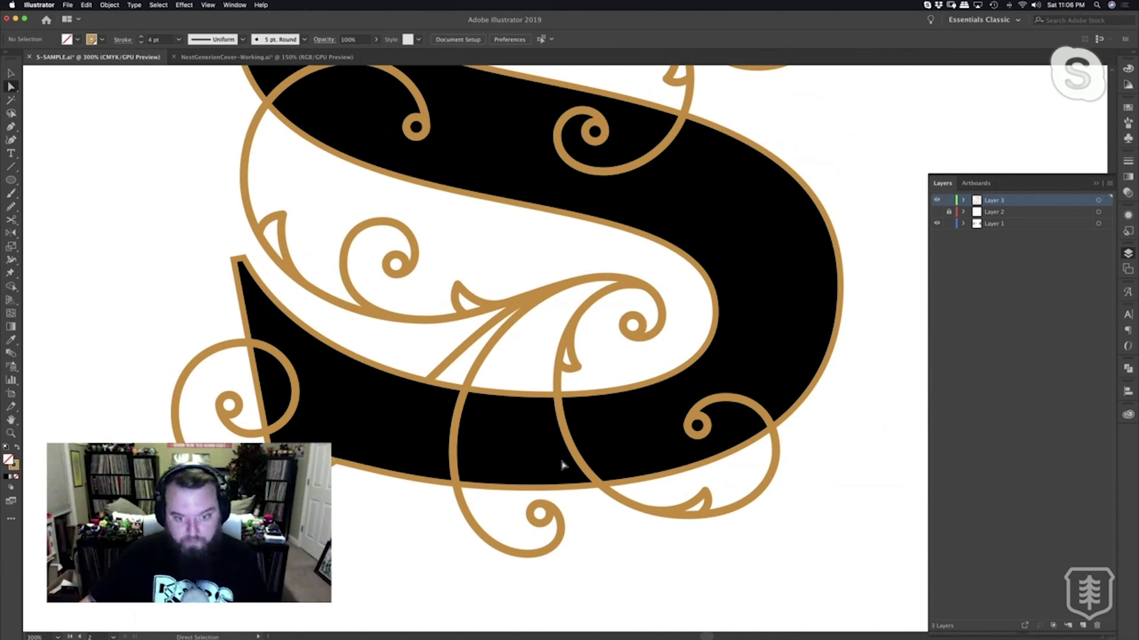
Cut the lower-right flourish at both edges of the S's bottom stroke with Scissors and delete the segment crossing the black.
left_click(586, 467)
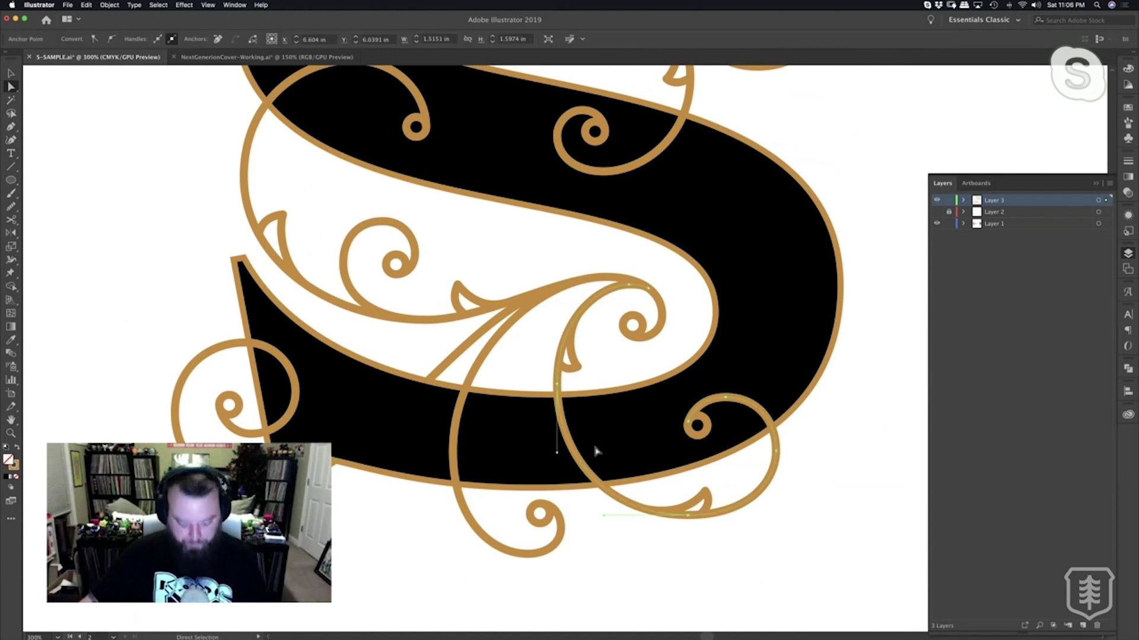
key("c")
left_click(558, 394)
left_click(600, 485)
key("a")
left_click(589, 472)
key("Delete")
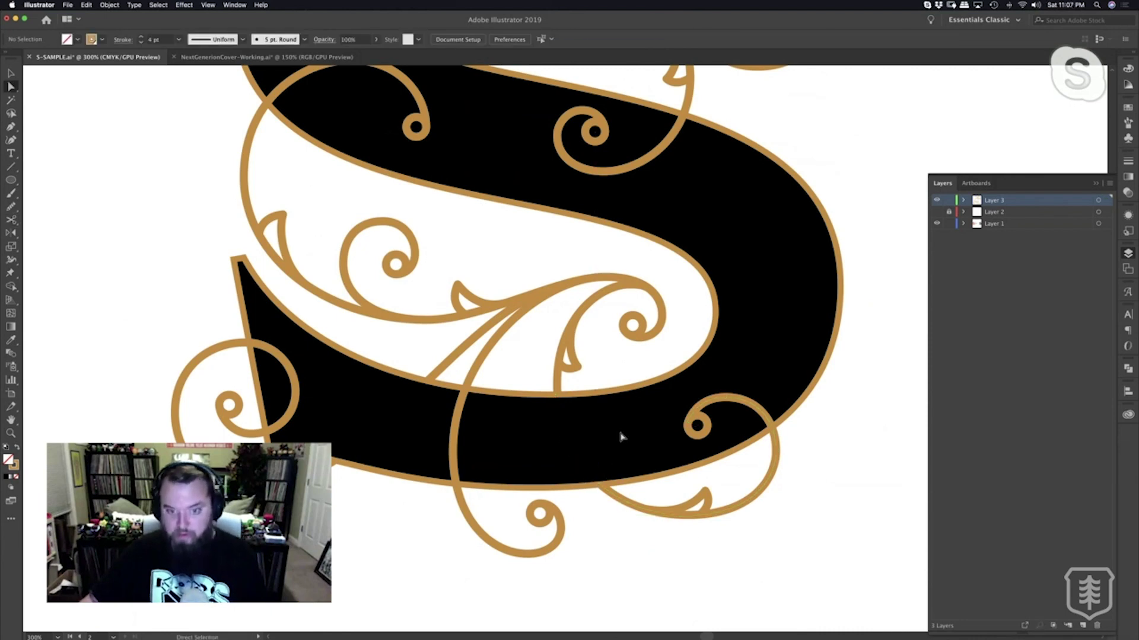
Trim the leftmost flourish stem under the S's top arm, cutting off the rounded end that protrudes past the inner gold outline.
key("space")
left_click_drag(528, 297, 520, 463)
left_click_drag(514, 374, 506, 468)
left_click_drag(512, 401, 508, 474)
left_click(524, 305, "super")
left_click(524, 305, "super")
left_click(655, 351, "super")
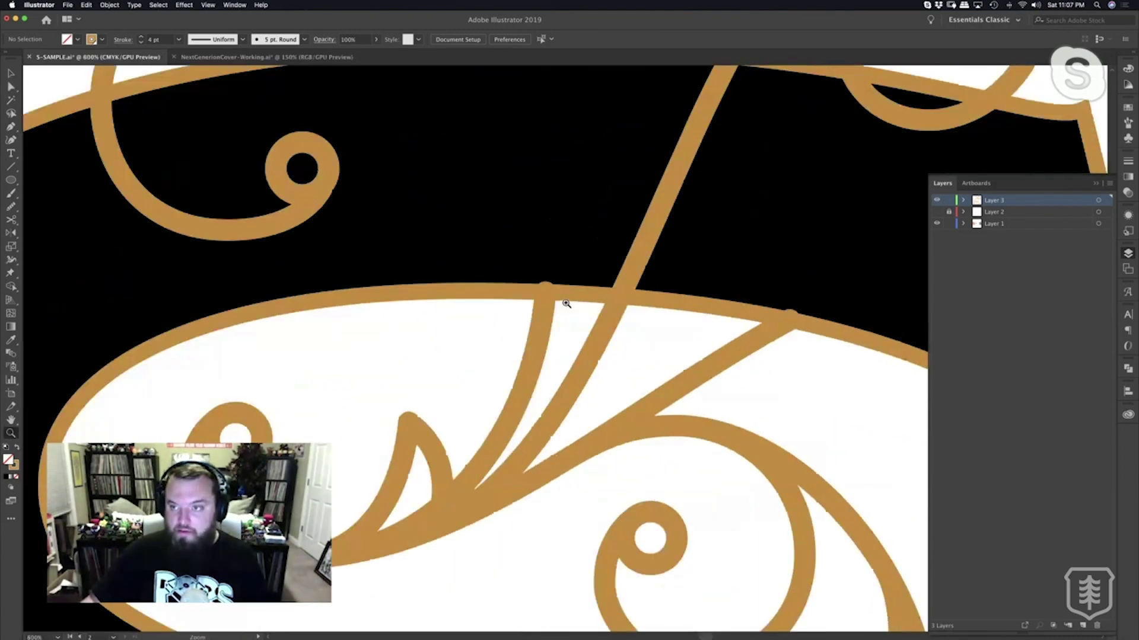
left_click(565, 300, "super")
left_click_drag(546, 301, 543, 338)
left_click(530, 375)
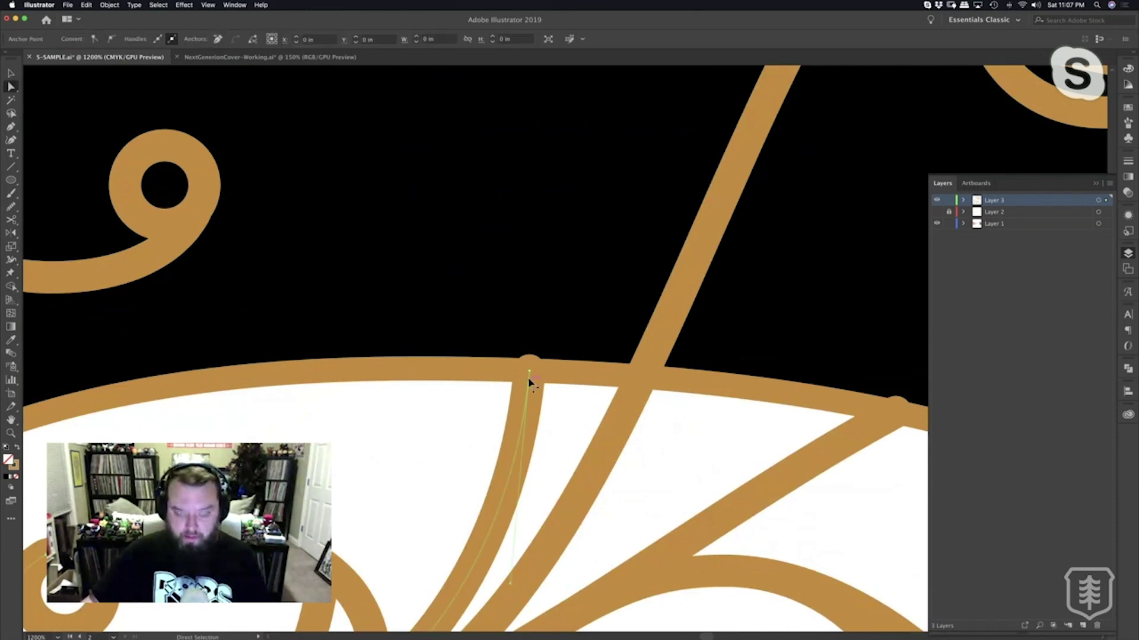
key("c")
left_click(529, 377)
key("a")
left_click(528, 372)
key("Delete")
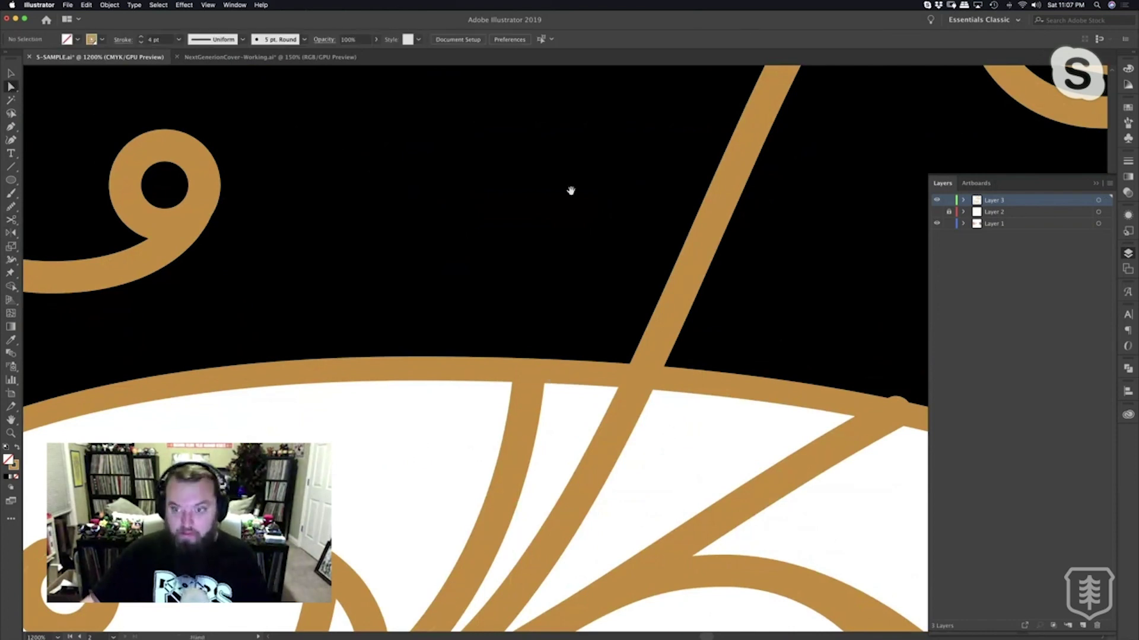
Cut the upper-left flourish just short of its end on the S's top outline to trim the protruding rounded cap.
scroll(571, 360, "up", 10)
left_click(402, 320)
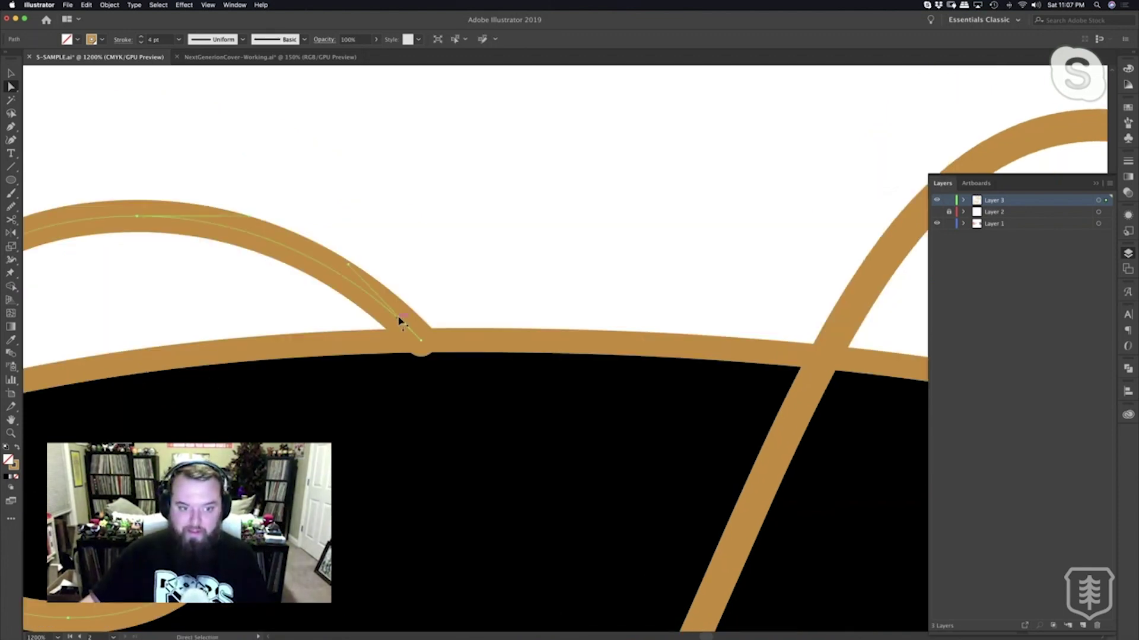
key("c")
left_click(420, 338)
key("a")
left_click(477, 295)
Cut the upper-right flourish at the outer edge of the S's top terminal and delete the short end protruding into the black.
left_click_drag(702, 396, 227, 308)
left_click_drag(708, 443, 526, 232)
left_click(802, 386)
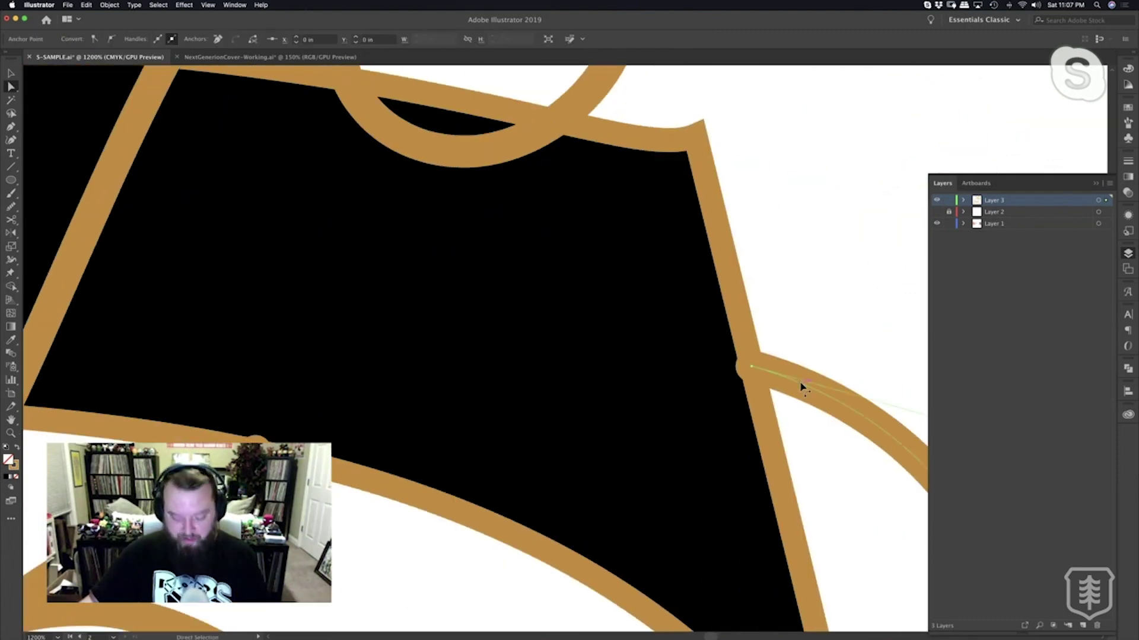
key("c")
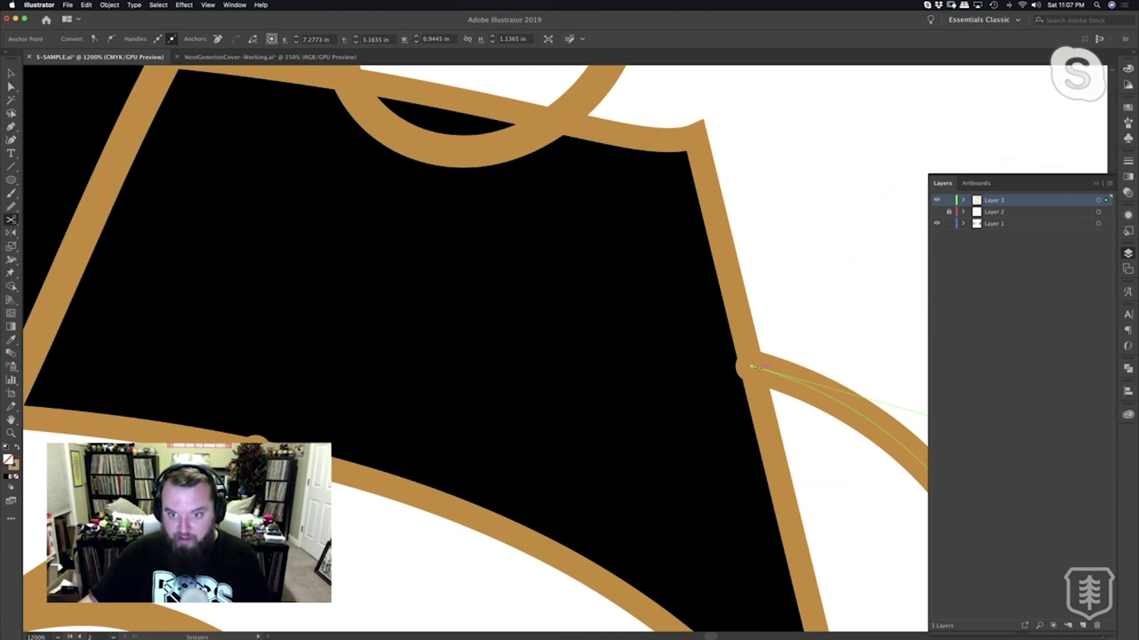
left_click(758, 368)
key("a")
left_click(753, 367)
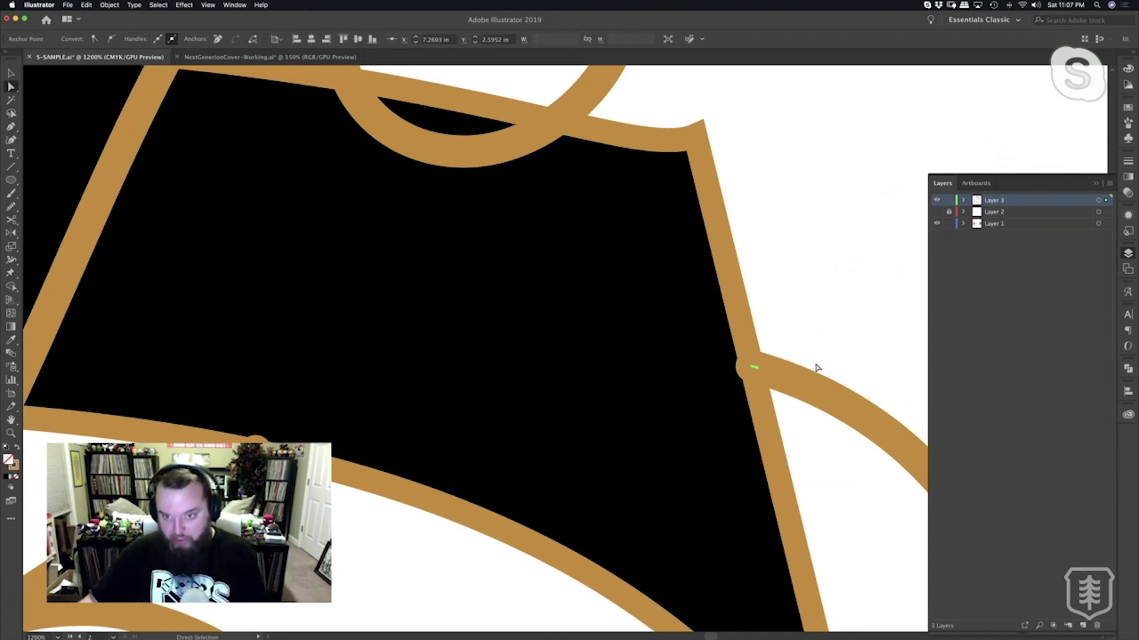
key("Delete")
Cut the diagonal stem where it meets the top arm's inner outline and delete the short end protruding into the black.
left_click_drag(481, 472, 695, 396)
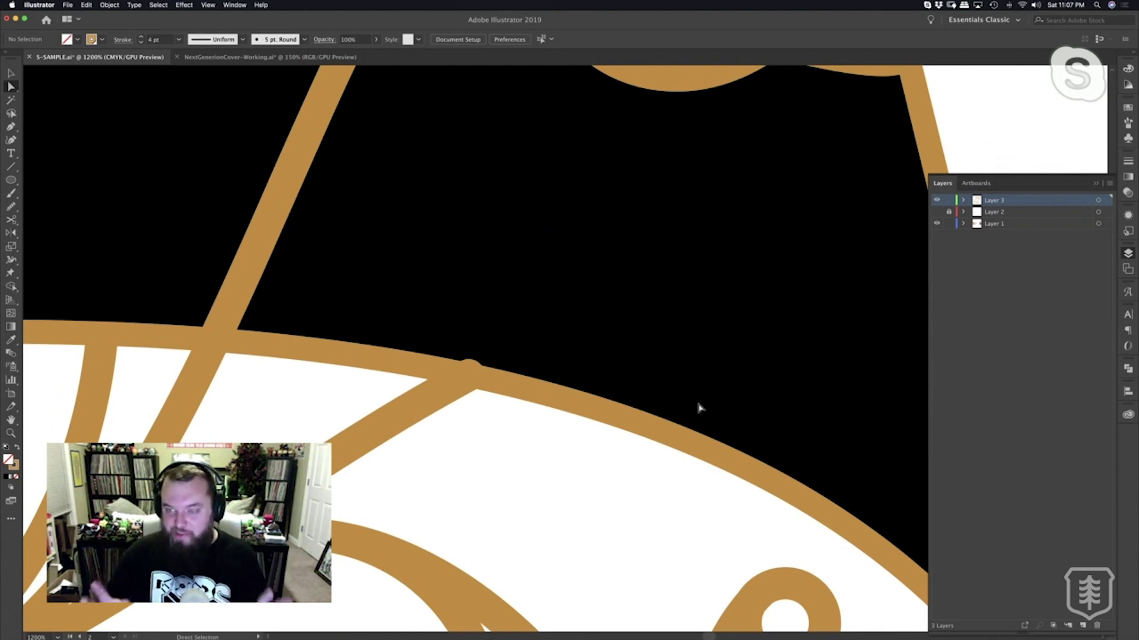
scroll(670, 406, "left", 3)
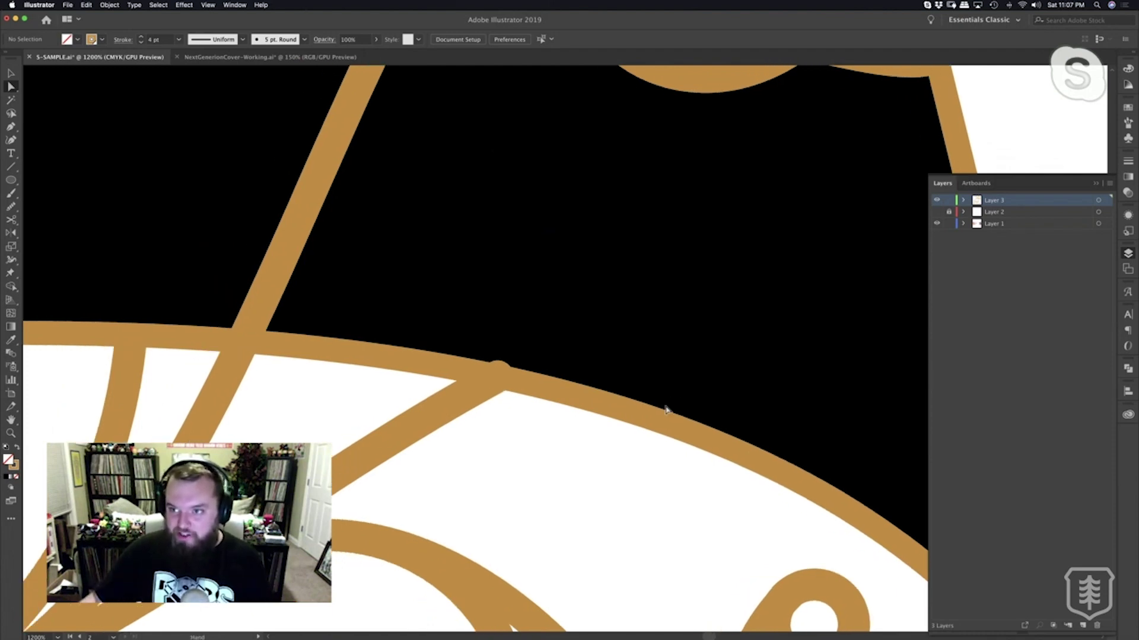
left_click(472, 396)
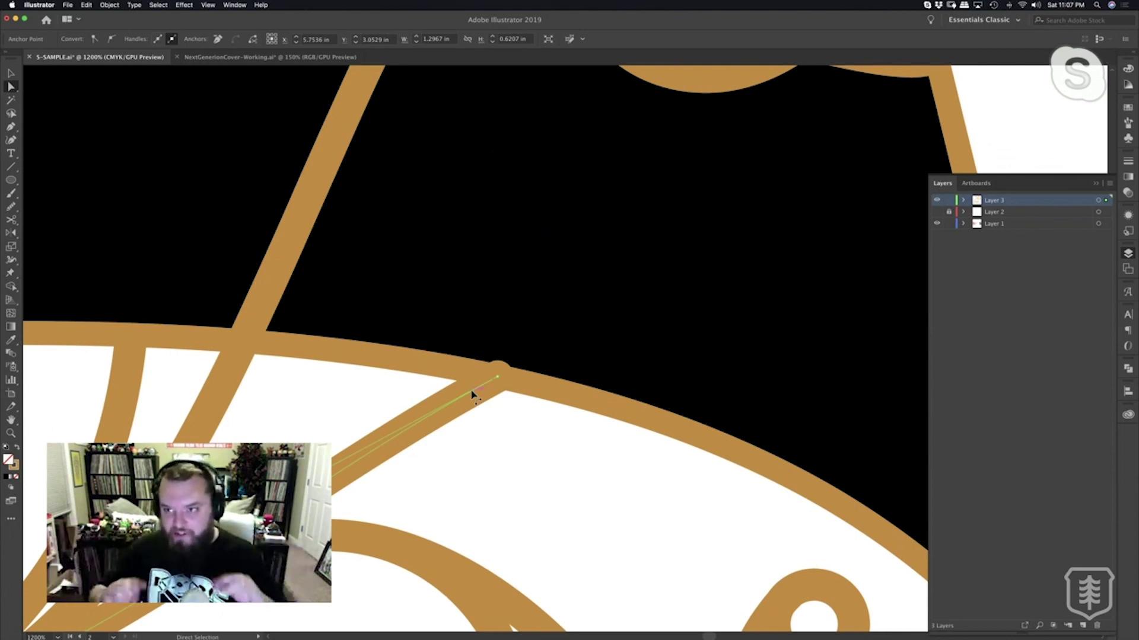
key("c")
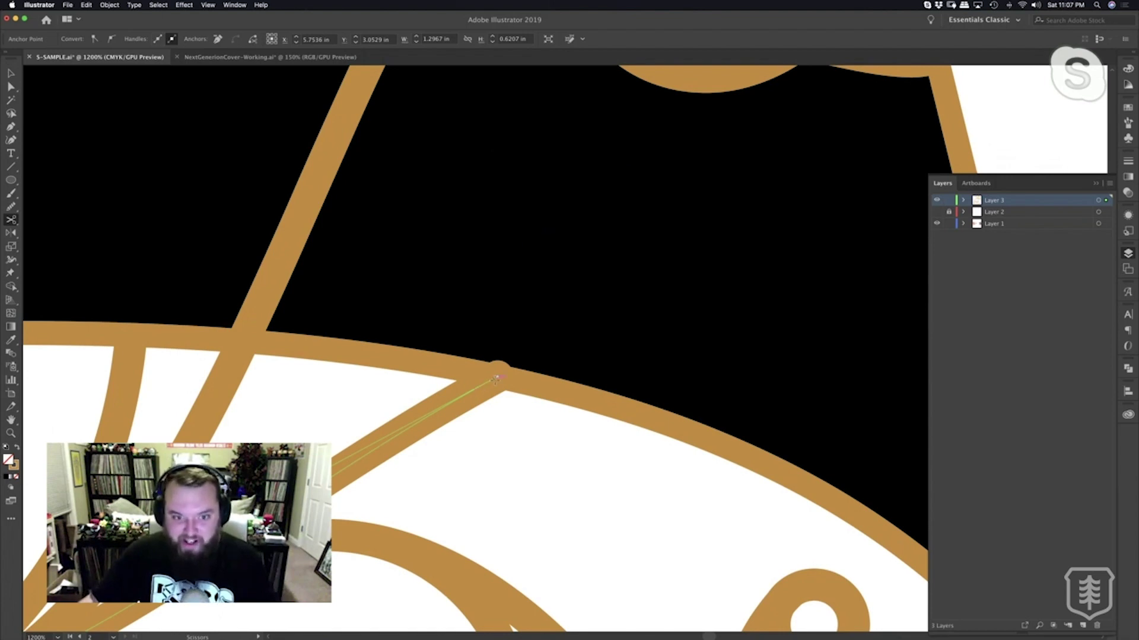
left_click(494, 379)
key("a")
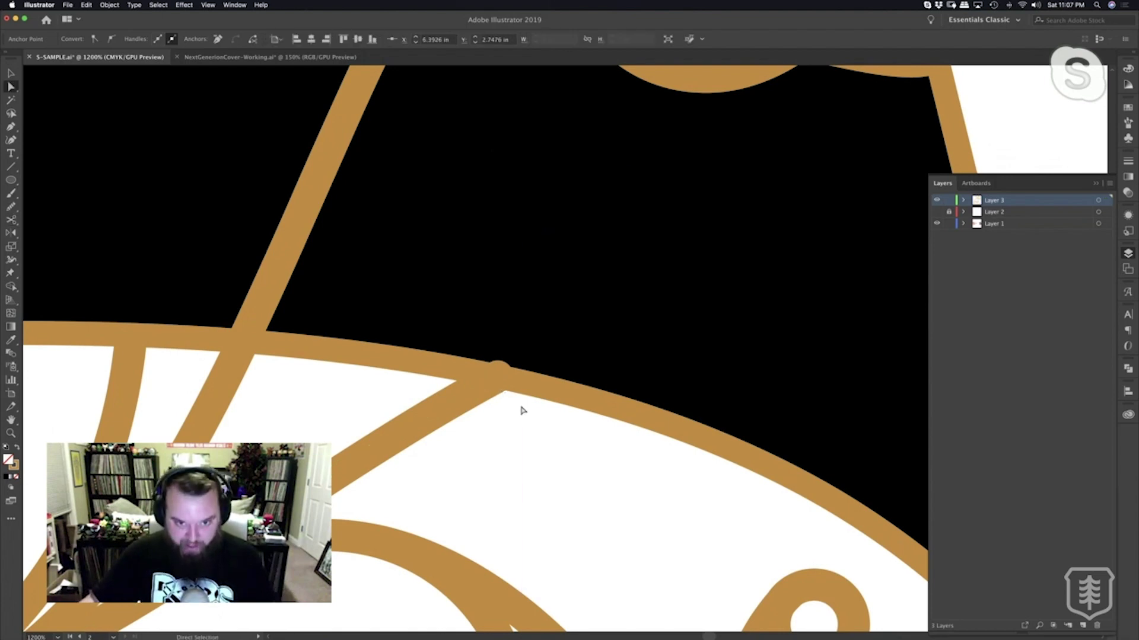
left_click(521, 408)
left_click(499, 377)
key("Delete")
key("Delete")
Review the whole S to check how the trimmed flourishes weave over and behind the letterform.
key("z")
left_click(501, 376, "alt")
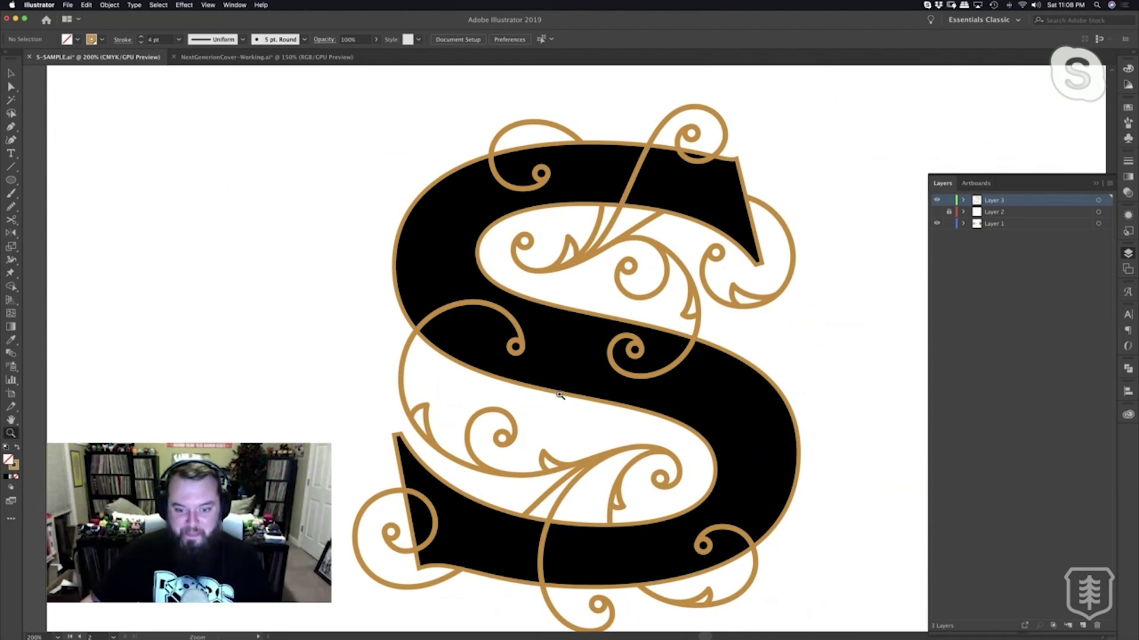
left_click(542, 417)
scroll(534, 465, "up", 5)
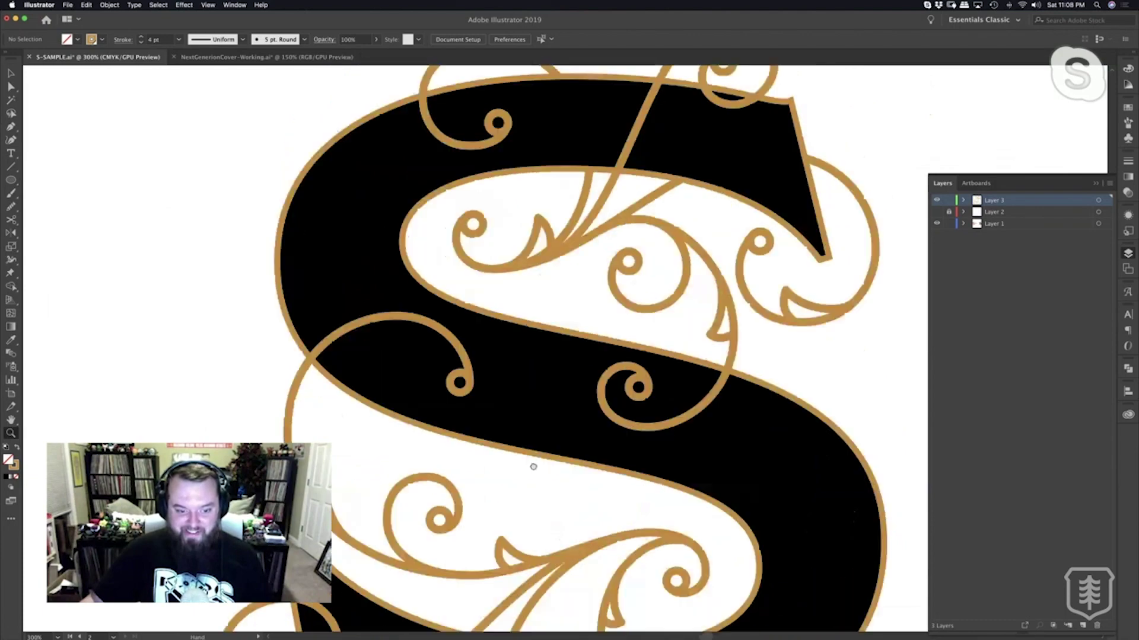
left_click(536, 445, "alt")
left_click_drag(571, 441, 526, 459)
left_click(559, 420, "alt")
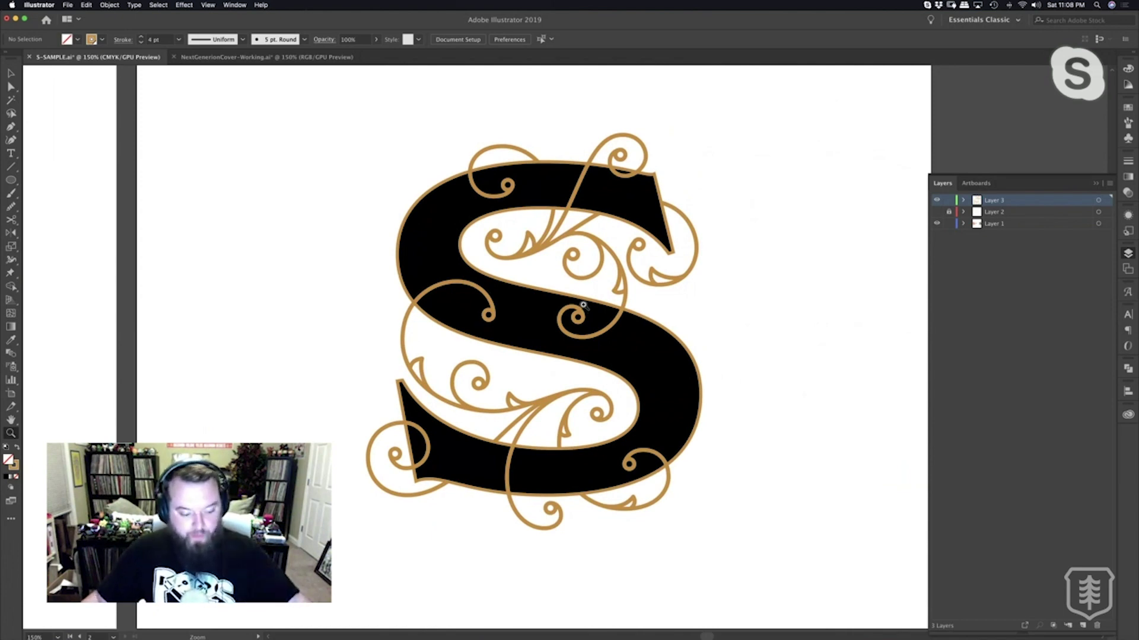
scroll(592, 274, "right", 1)
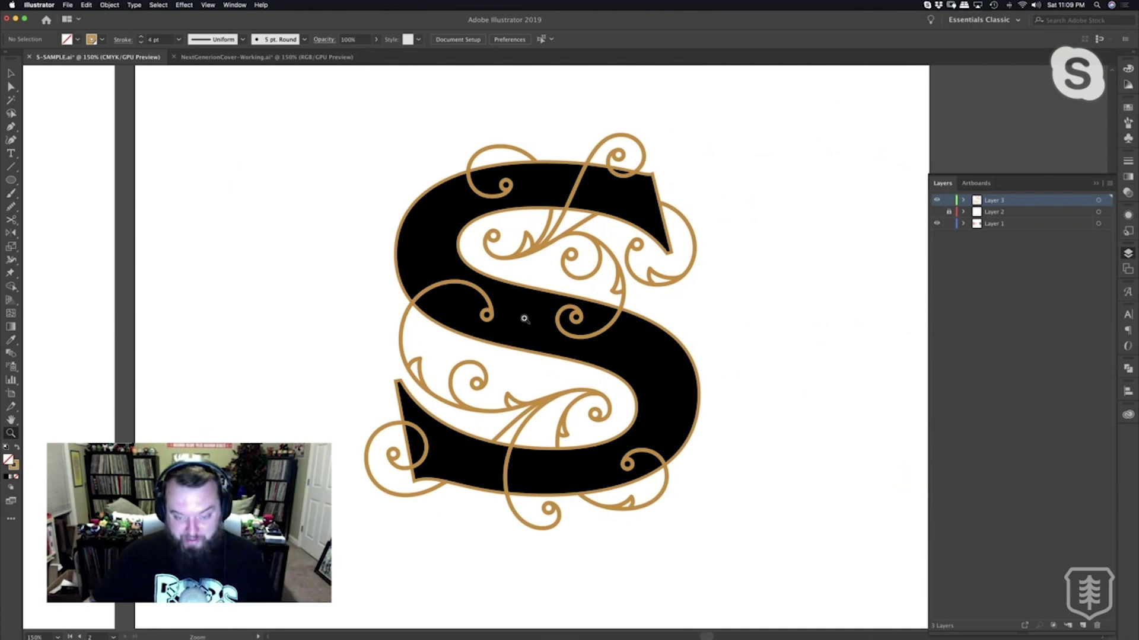
Try to expand all the flourish strokes around the S into filled shapes.
key("v")
left_click_drag(317, 100, 786, 565)
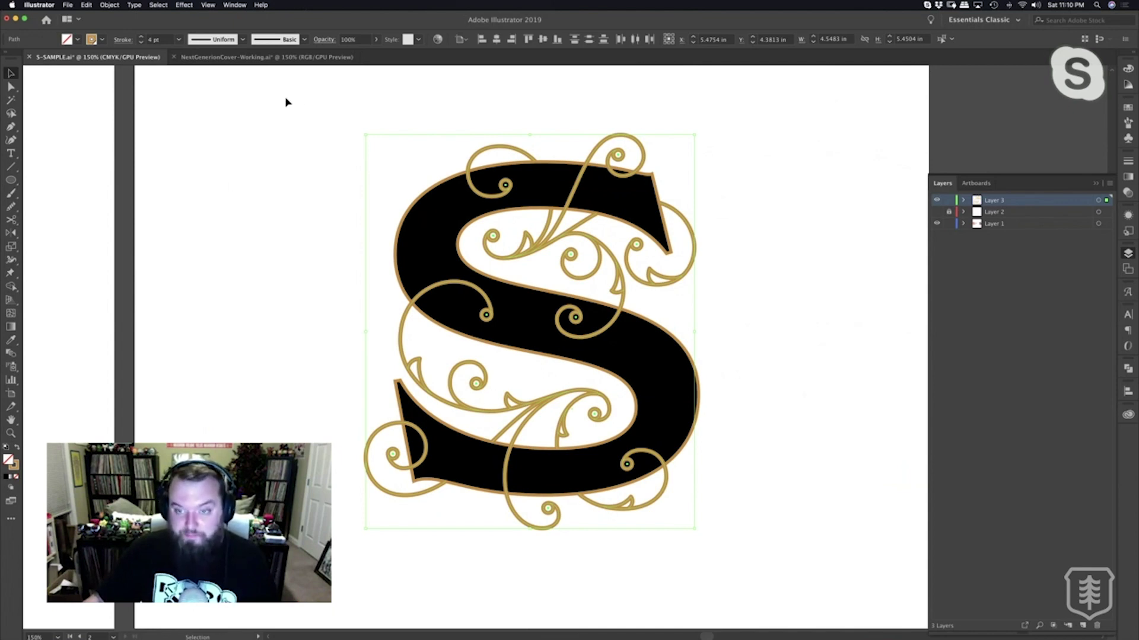
left_click(110, 5)
left_click(109, 5)
left_click(109, 5)
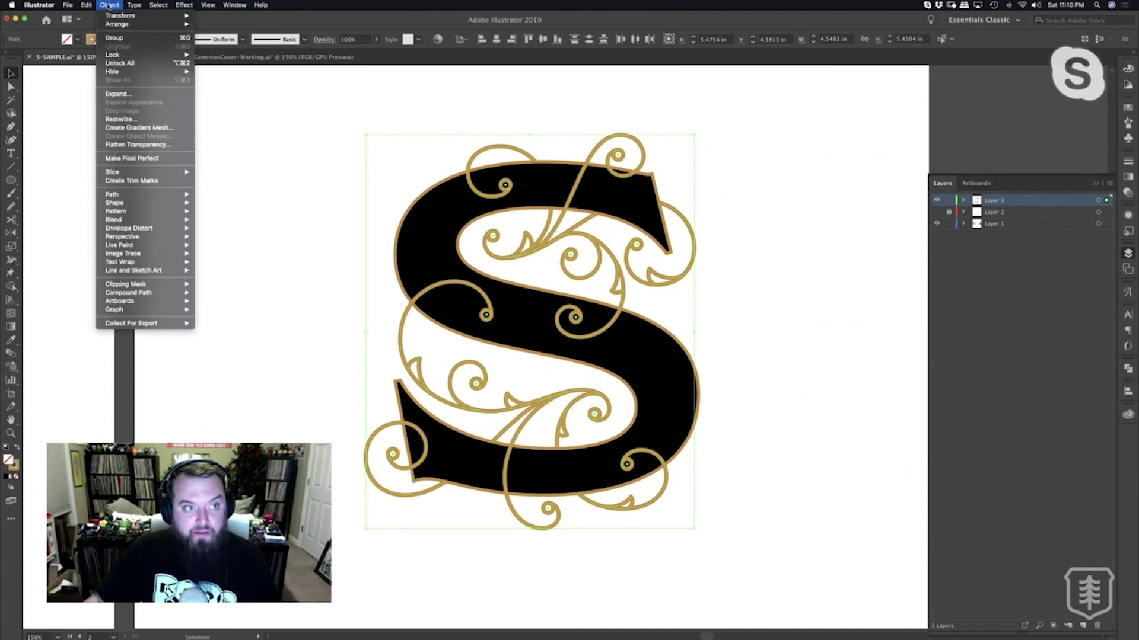
left_click(119, 94)
left_click(613, 412)
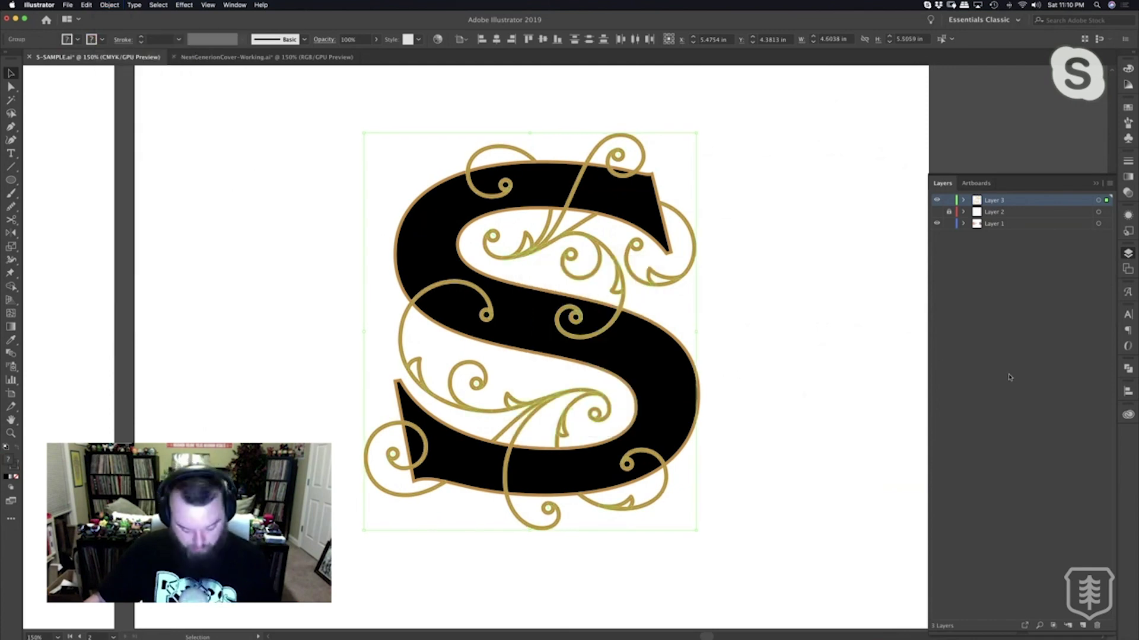
key("super+shift+g")
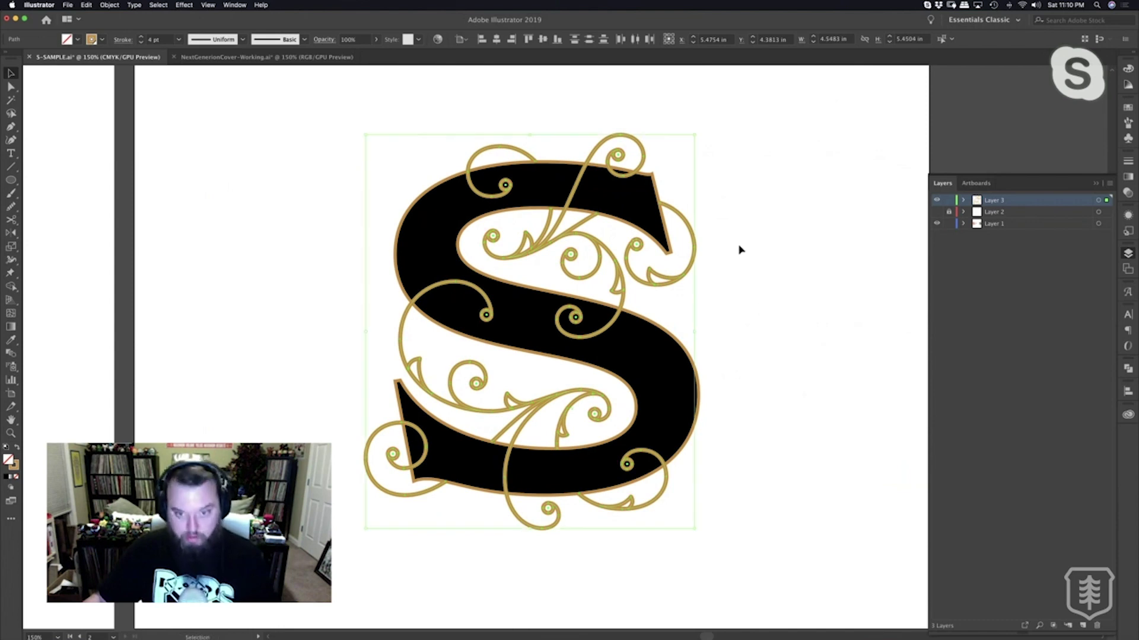
Place a backup copy of the unexpanded flourish strokes above the artboard.
scroll(717, 221, "up", 15)
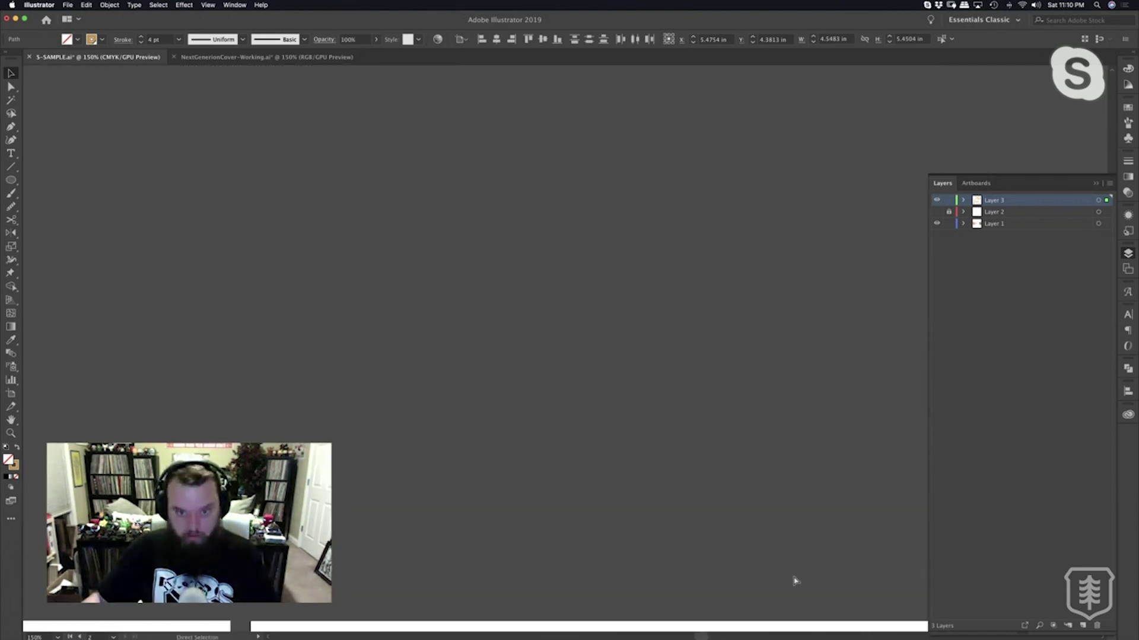
scroll(801, 580, "down", 15)
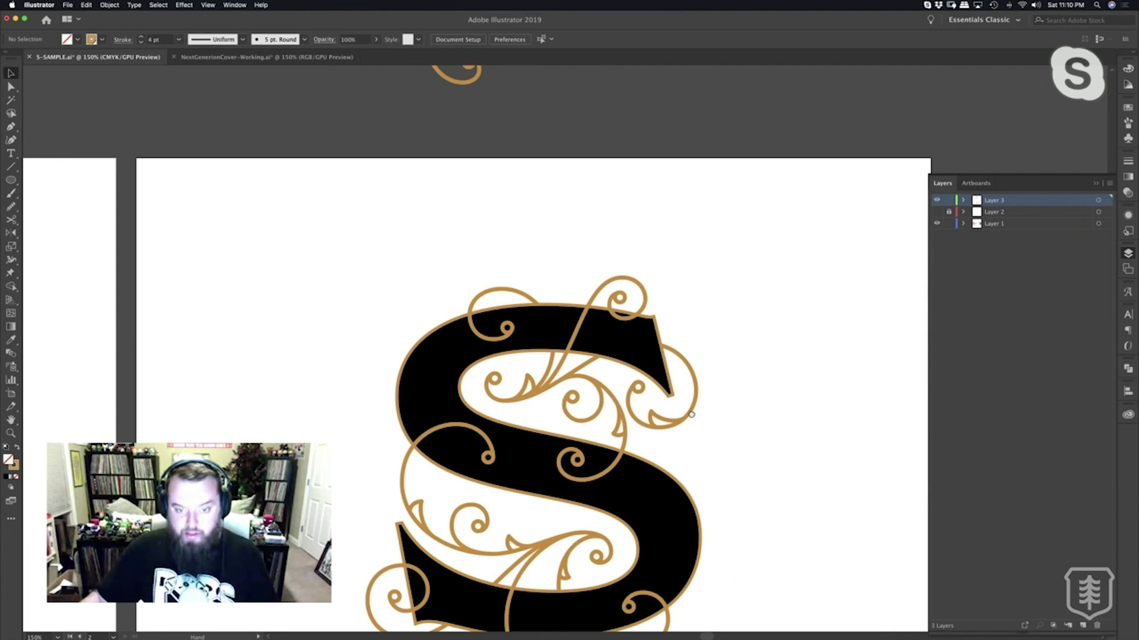
scroll(691, 415, "down", 5)
Expand all the flourish strokes on the S into filled shapes and merge them with Pathfinder Unite.
left_click_drag(297, 153, 800, 604)
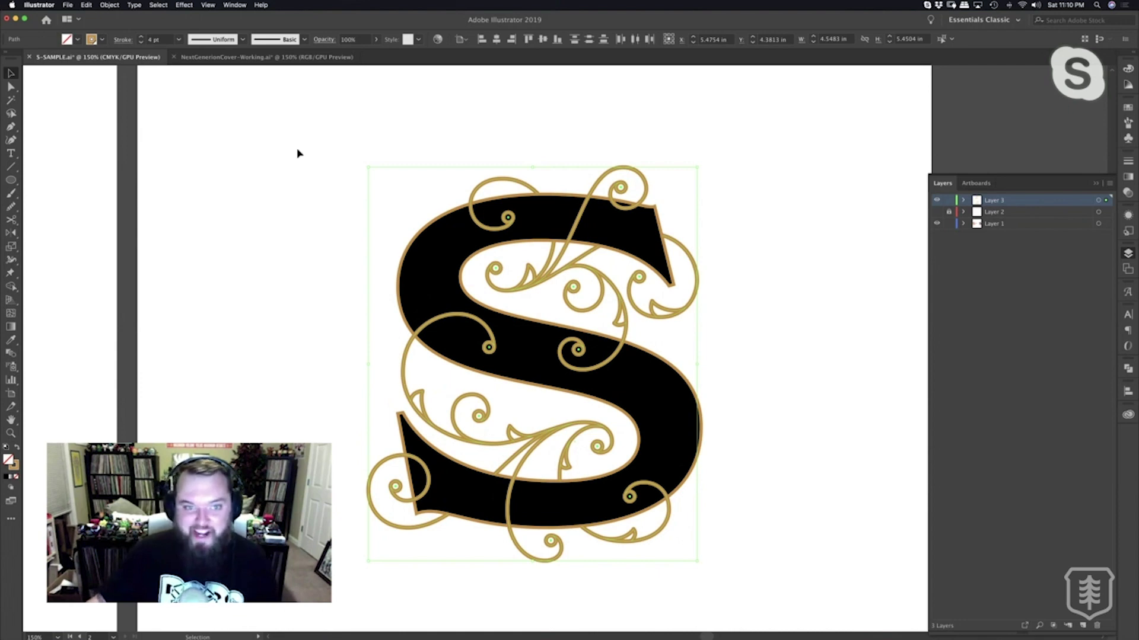
left_click(109, 5)
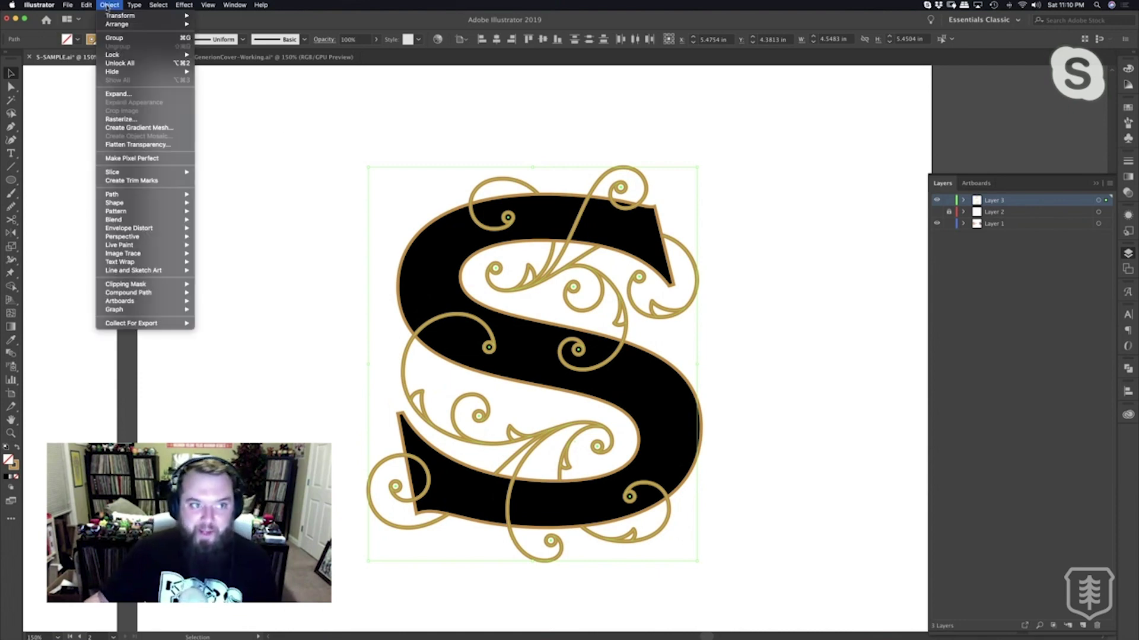
left_click(121, 93)
left_click(617, 412)
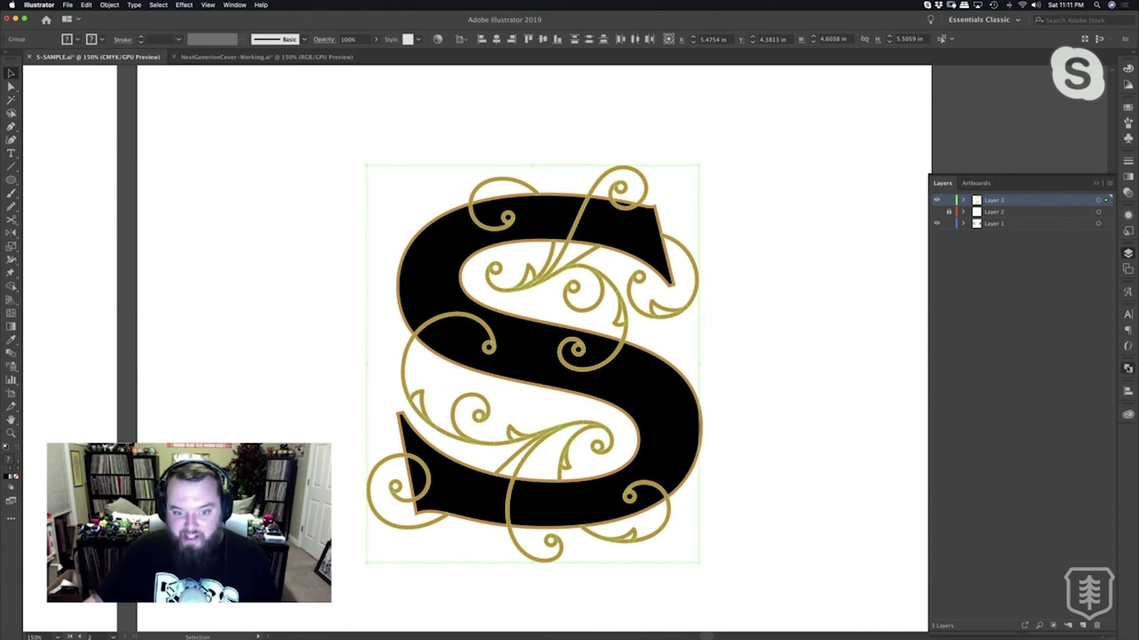
left_click(1128, 369)
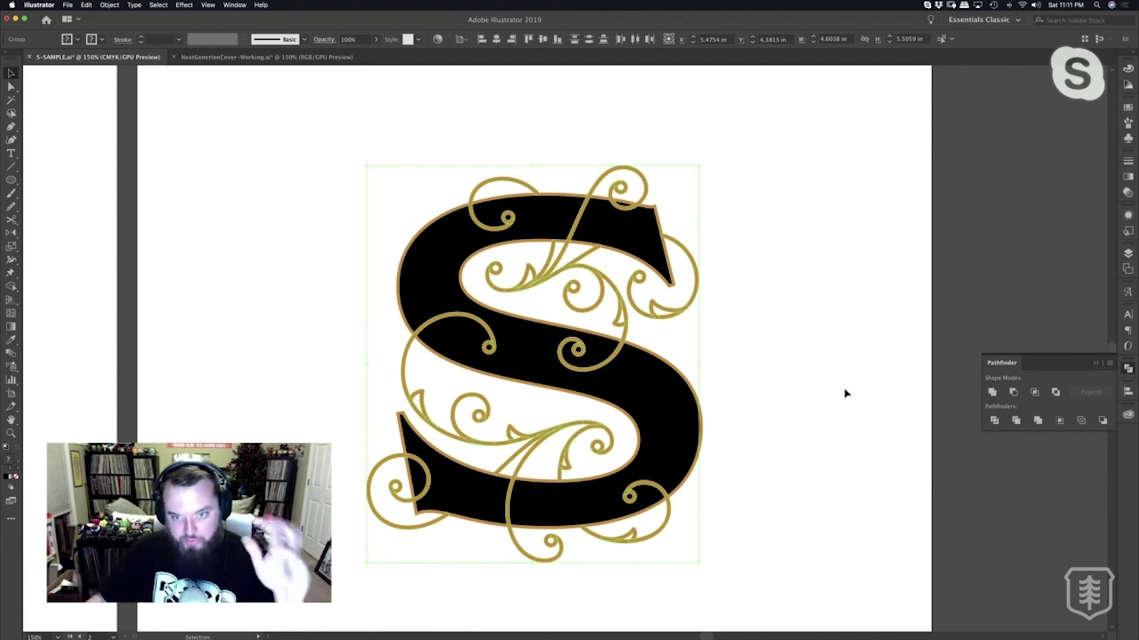
left_click(993, 392)
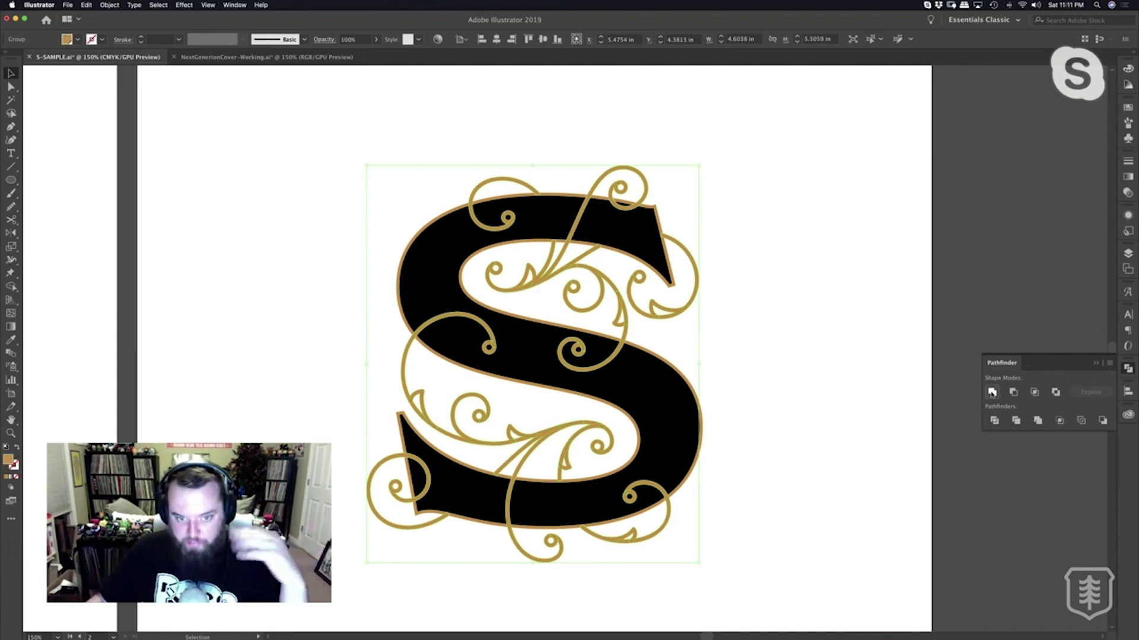
Delete the inner cut-out paths in the lower flourishes' curl ends and leaves so they become solid gold shapes.
key("z")
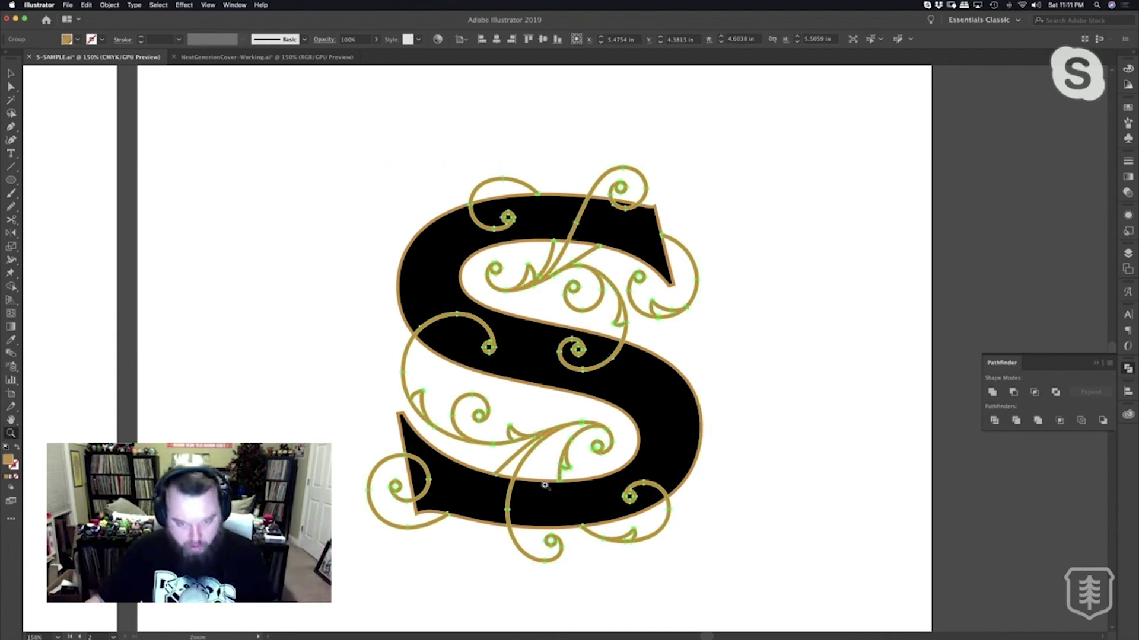
left_click_drag(545, 486, 550, 402)
left_click(551, 403)
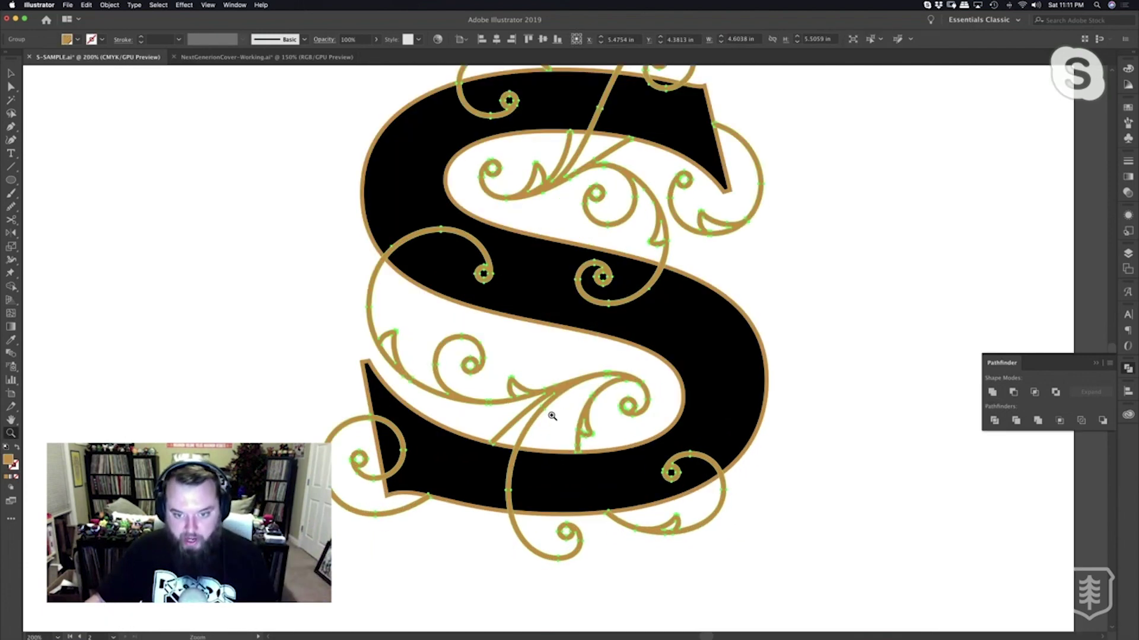
left_click(553, 412)
key("a")
left_click(646, 409)
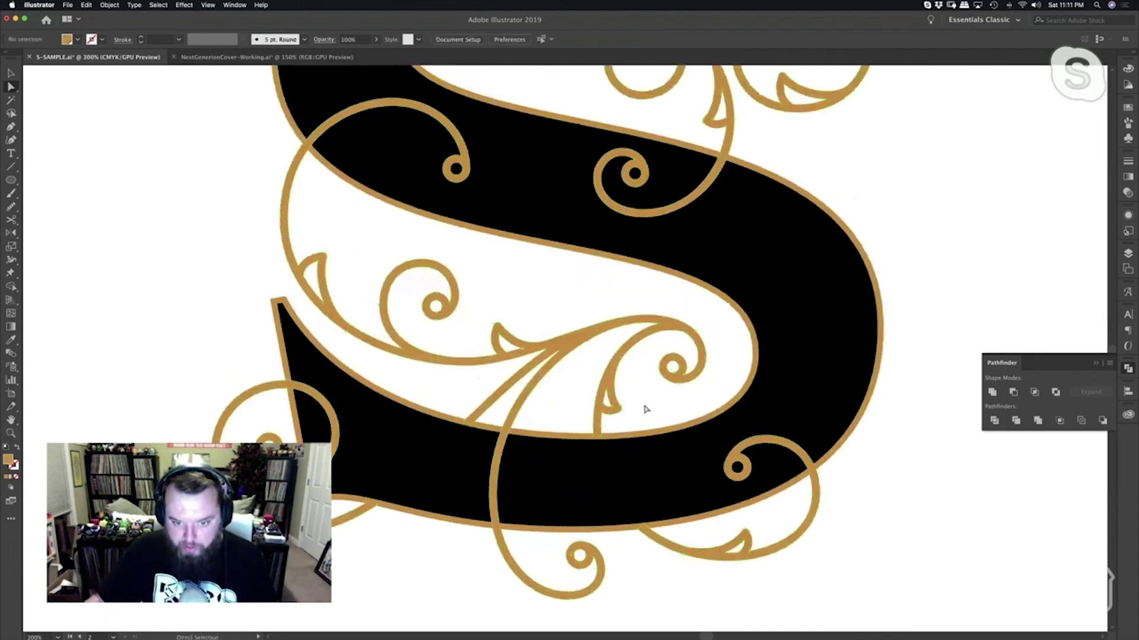
left_click(614, 409)
left_click(673, 366, "shift")
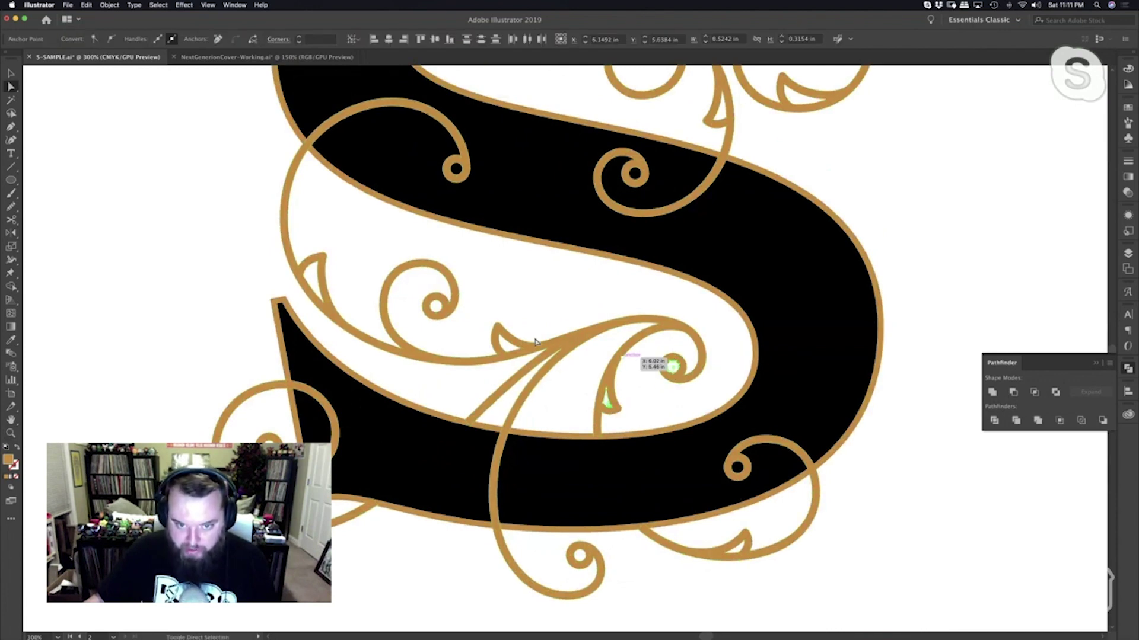
left_click(504, 342, "shift")
left_click(436, 306, "shift")
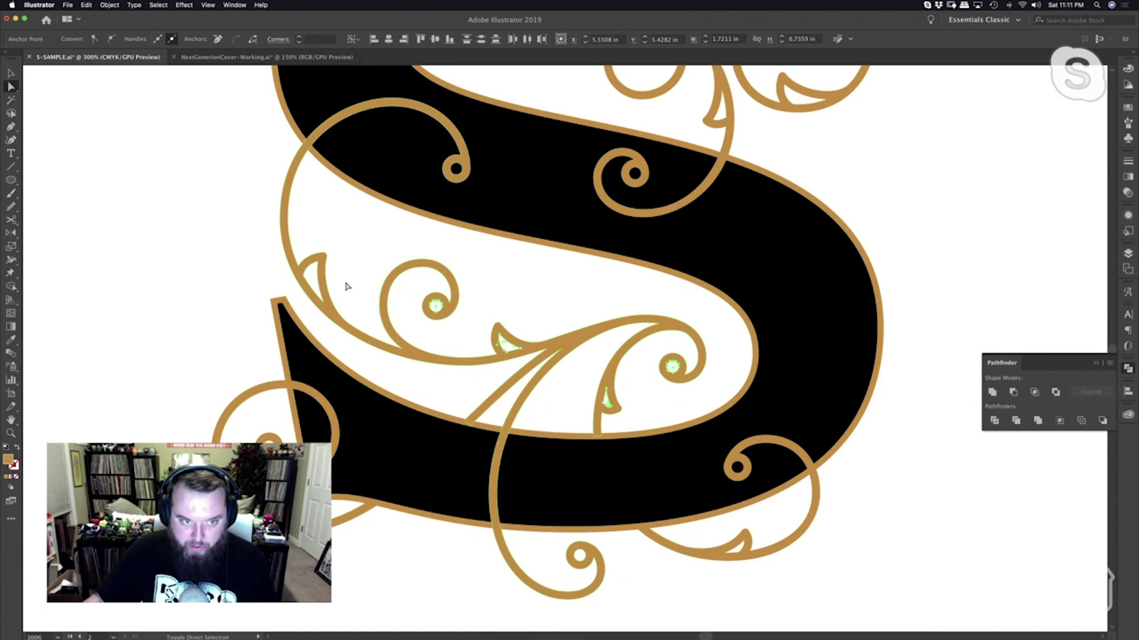
left_click(319, 266, "shift")
left_click(456, 170, "shift")
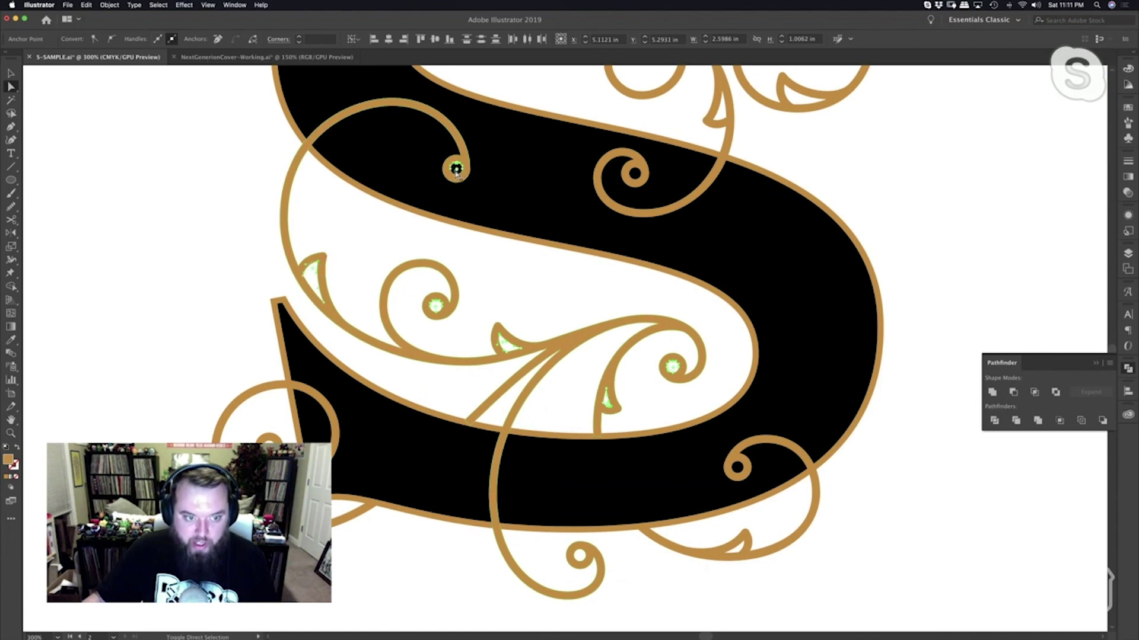
left_click(269, 443, "shift")
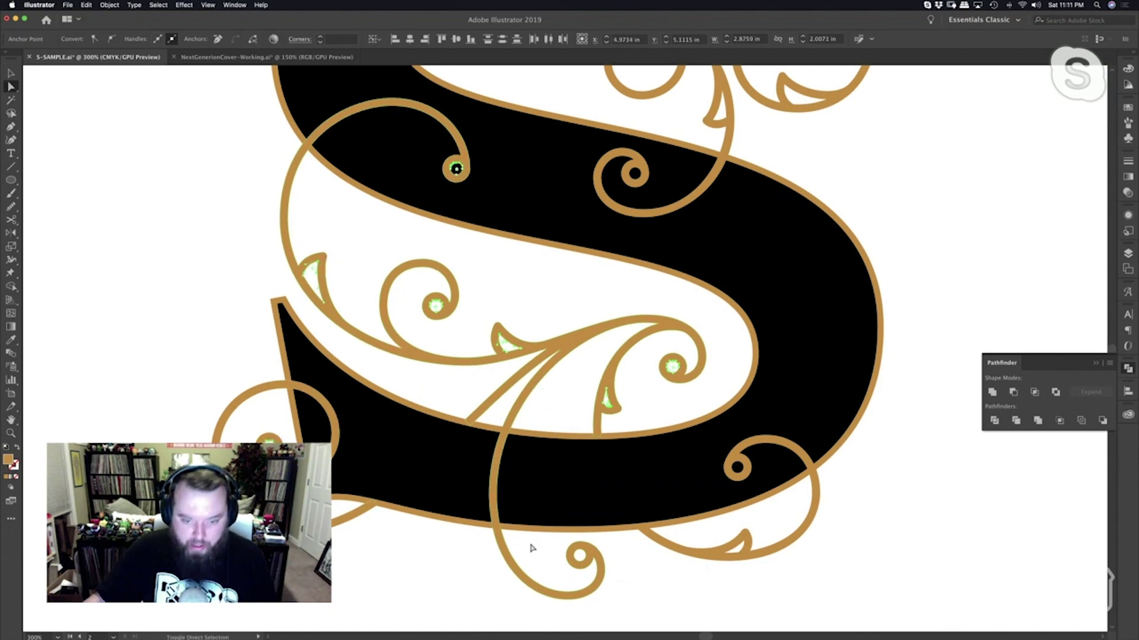
left_click(580, 555, "shift")
left_click(737, 467, "shift")
left_click(965, 495)
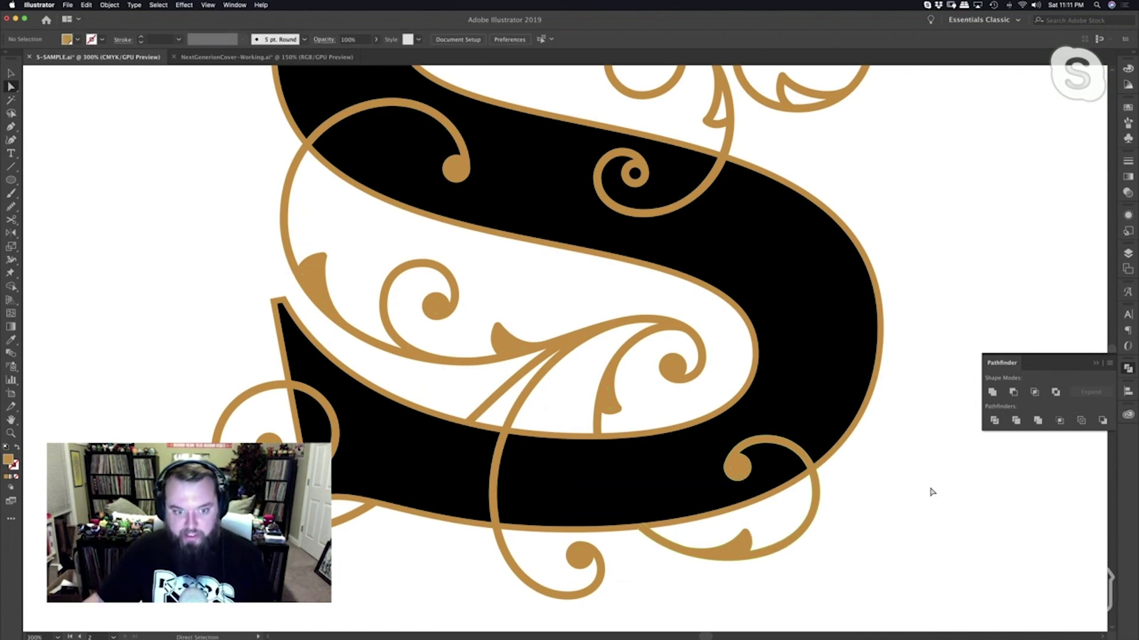
Delete the inner cut-out paths in the curl ends and leaves of the flourishes on the upper half of the S.
key("space")
left_click_drag(912, 423, 914, 485)
left_click_drag(890, 289, 896, 432)
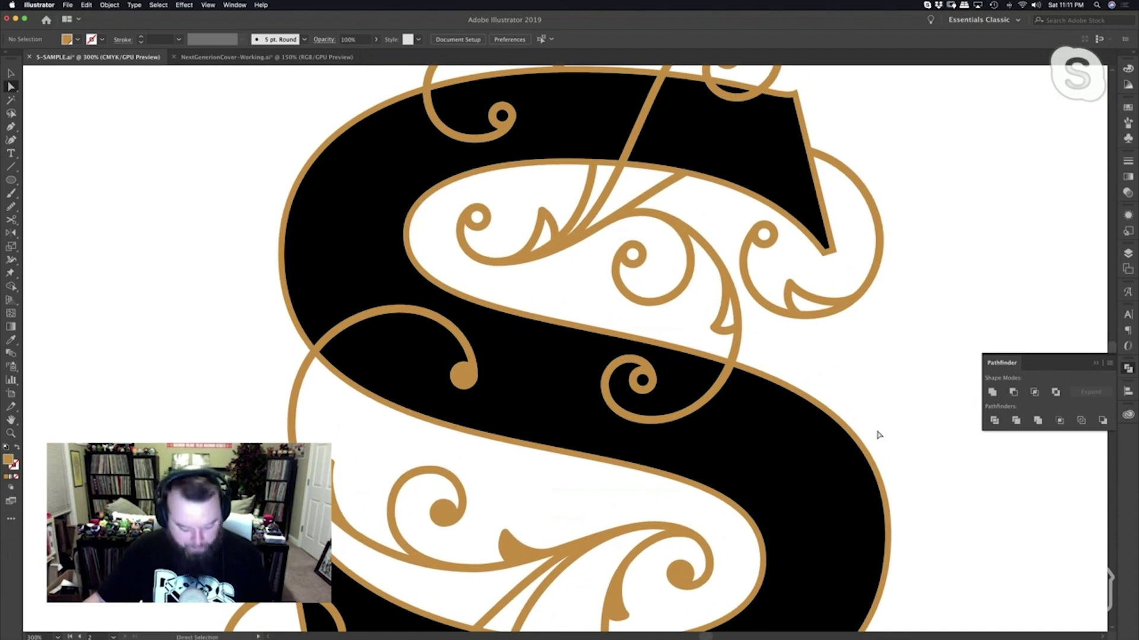
left_click(643, 381)
left_click(634, 253, "shift")
left_click(725, 325, "shift")
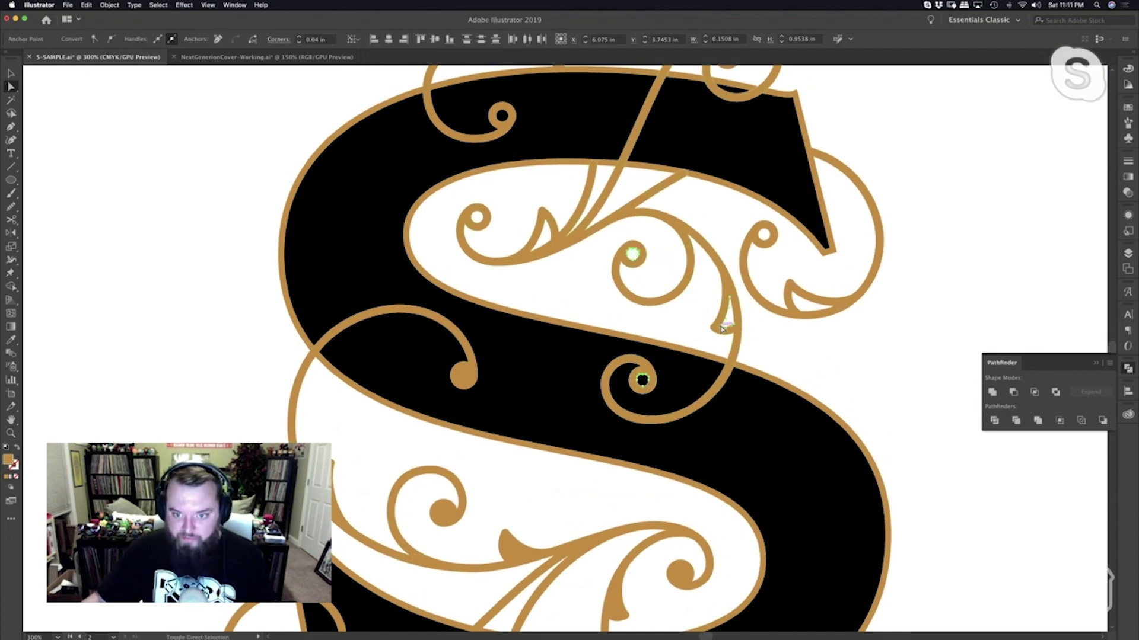
left_click(793, 294, "shift")
left_click(764, 234, "shift")
left_click(546, 224, "shift")
left_click(477, 225, "shift")
scroll(532, 344, "up", 1)
scroll(532, 344, "up", 5)
left_click(505, 281, "shift")
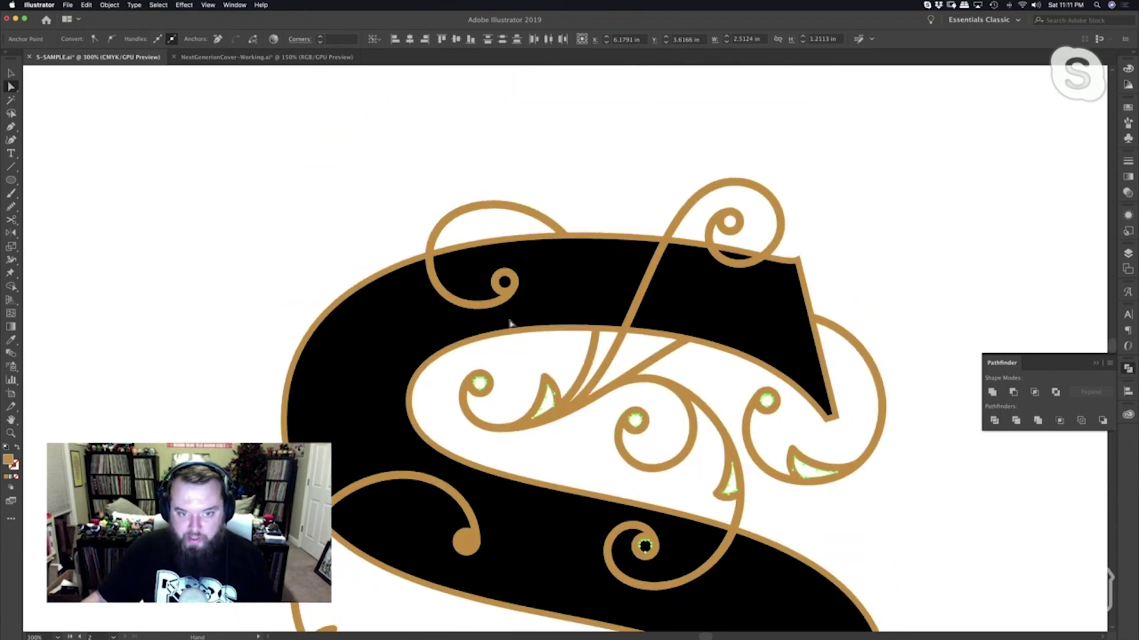
left_click(732, 221, "shift")
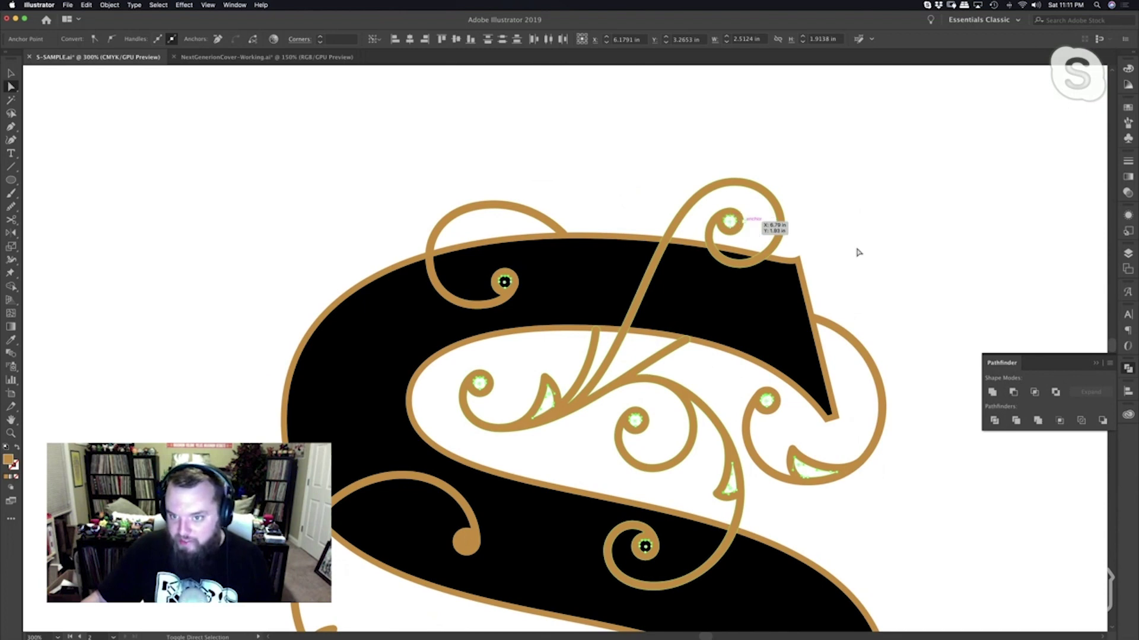
left_click(1017, 333)
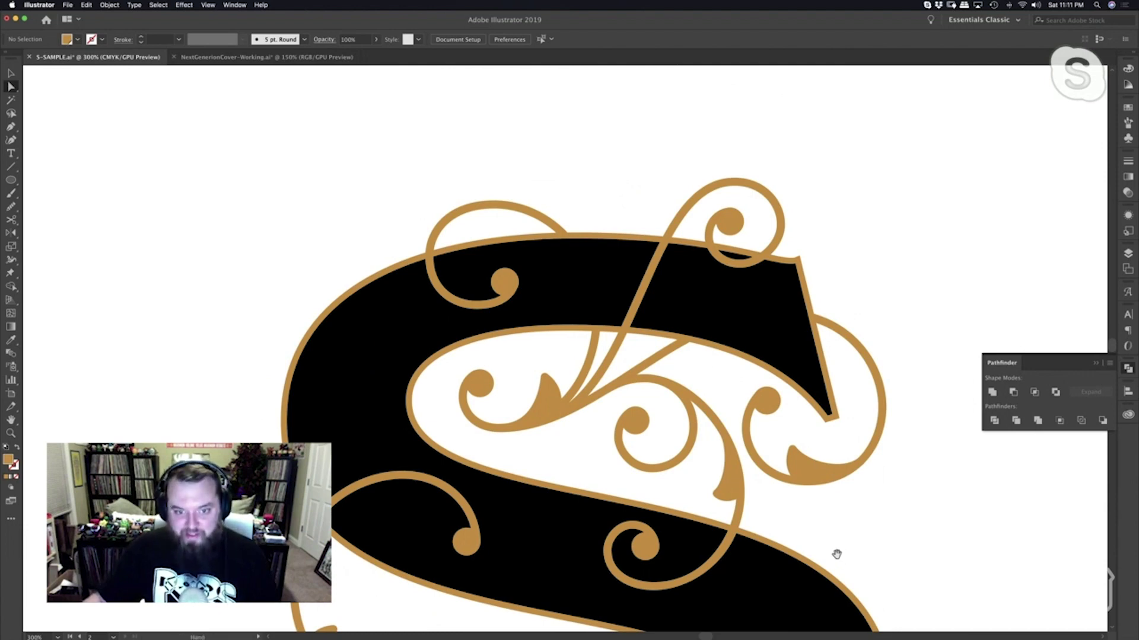
Review the whole S to check the solid curl ends and leaves on all the flourishes.
left_click_drag(836, 554, 793, 361)
left_click_drag(716, 481, 704, 407)
key("z")
left_click(671, 371, "alt")
left_click(671, 371, "alt")
left_click(671, 371)
left_click_drag(735, 370, 807, 394)
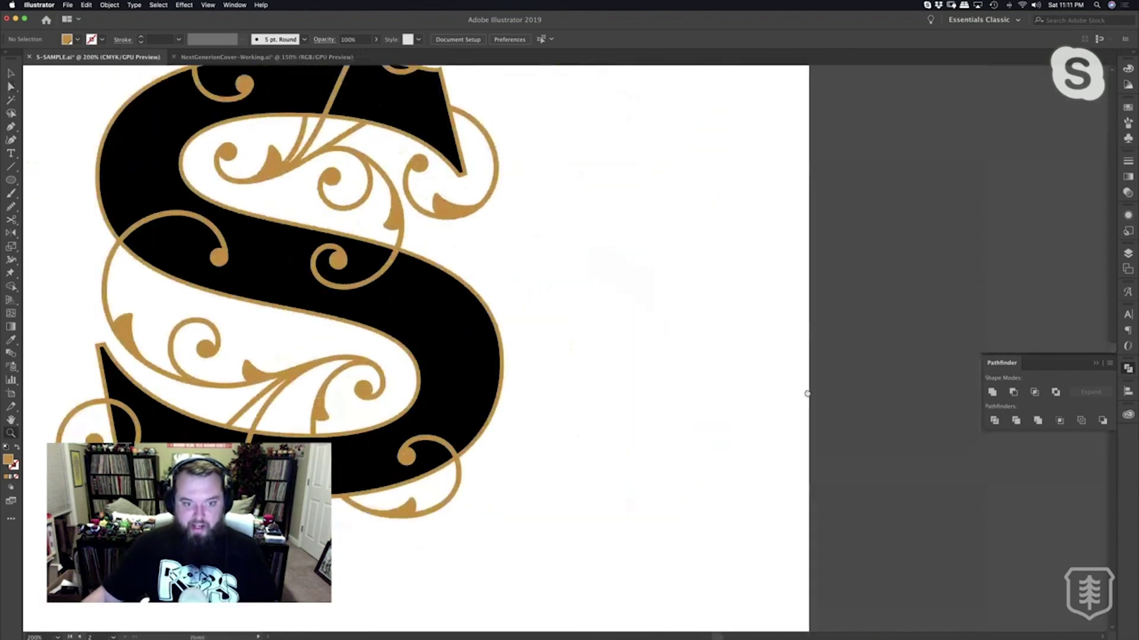
left_click_drag(568, 372, 780, 448)
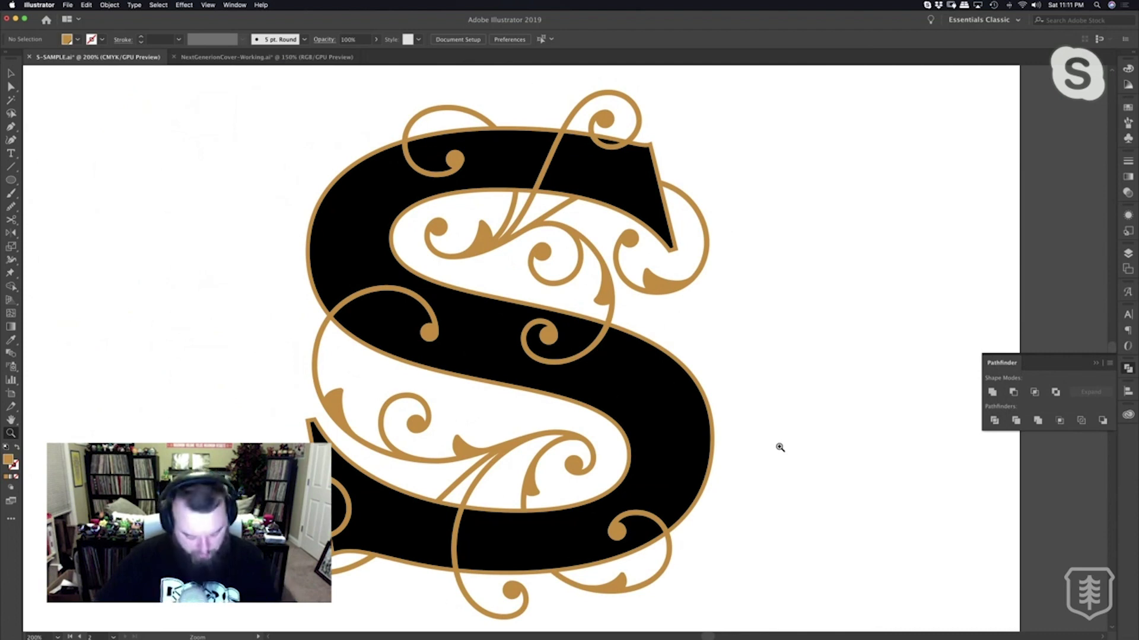
Place a copy of the black S letterform, without its flourishes, on the pasteboard to the right of the artboard.
key("super+a")
key("v")
left_click(783, 451)
left_click_drag(785, 452, 762, 426)
left_click(659, 434)
scroll(536, 346, "right", 1)
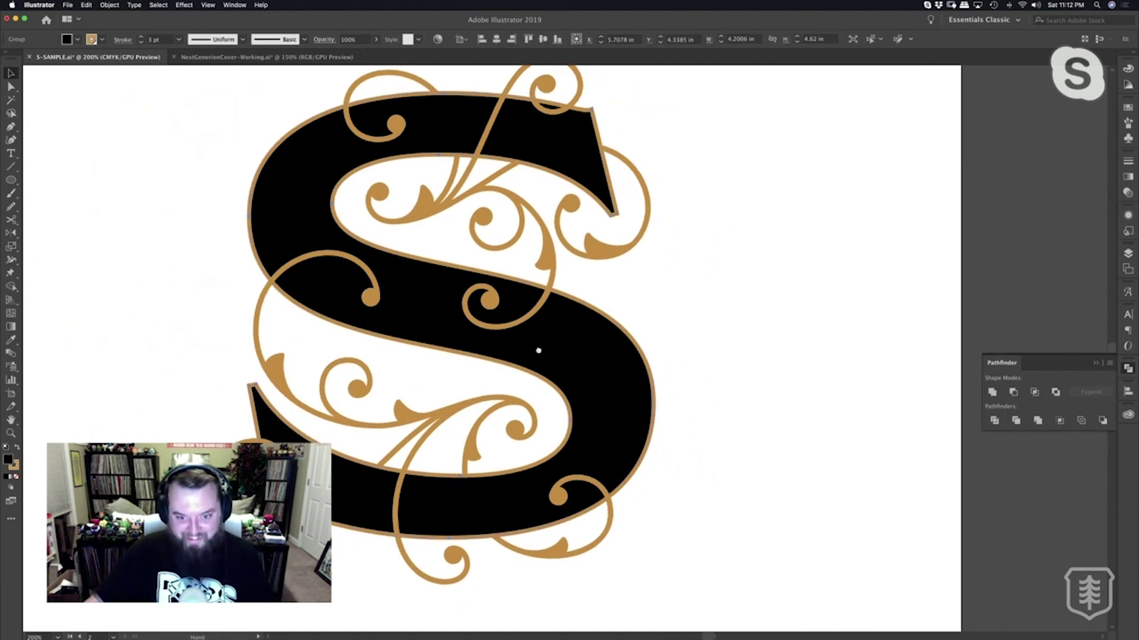
scroll(379, 338, "right", 8)
scroll(378, 338, "down", 1)
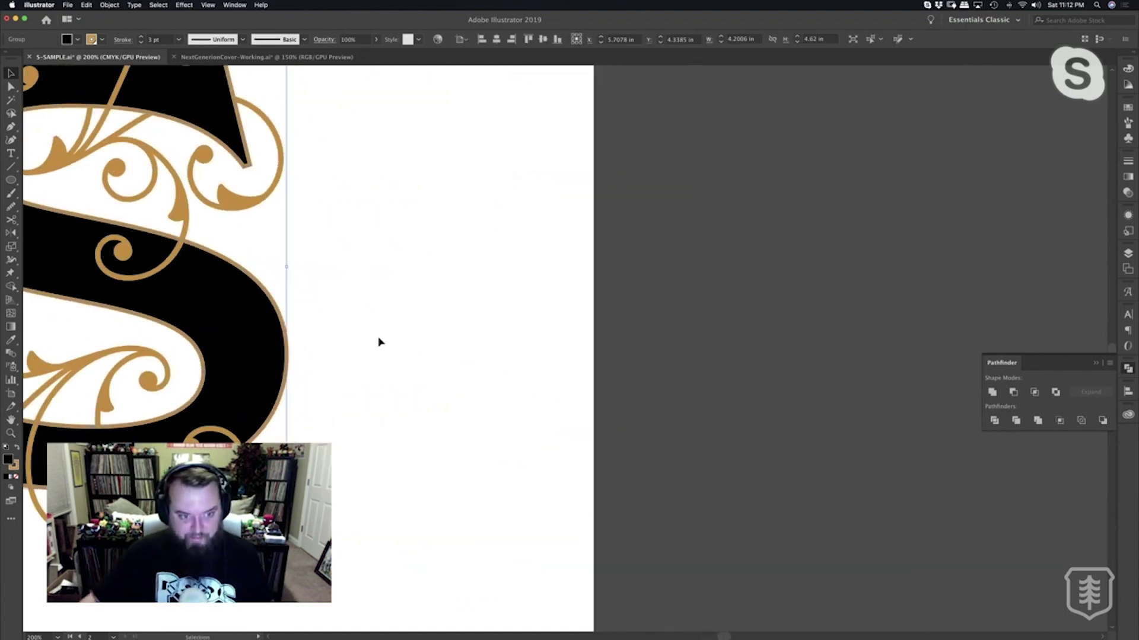
left_click_drag(250, 377, 965, 376)
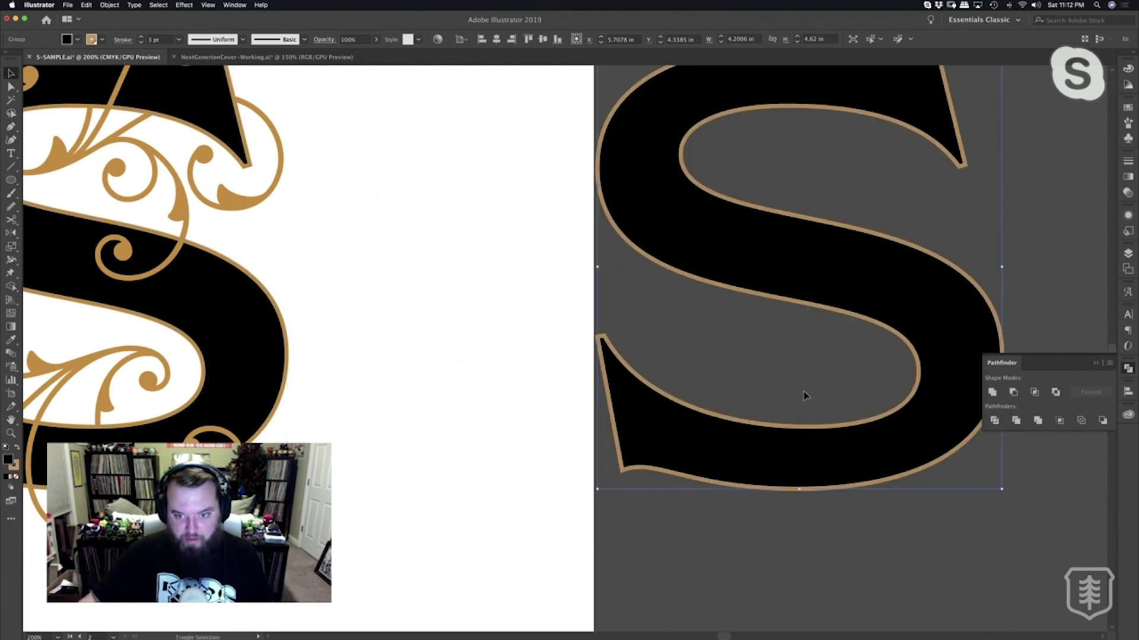
scroll(717, 399, "right", 4)
left_click(620, 387)
scroll(531, 382, "up", 2)
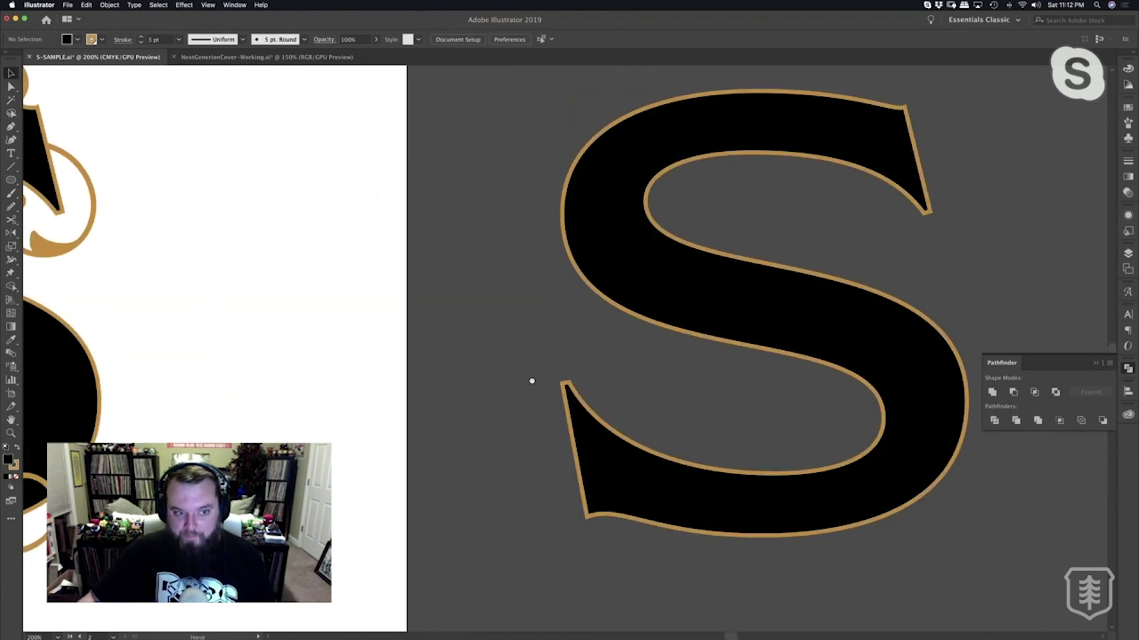
Remove the gold outline stroke from the copied S.
left_click(633, 297)
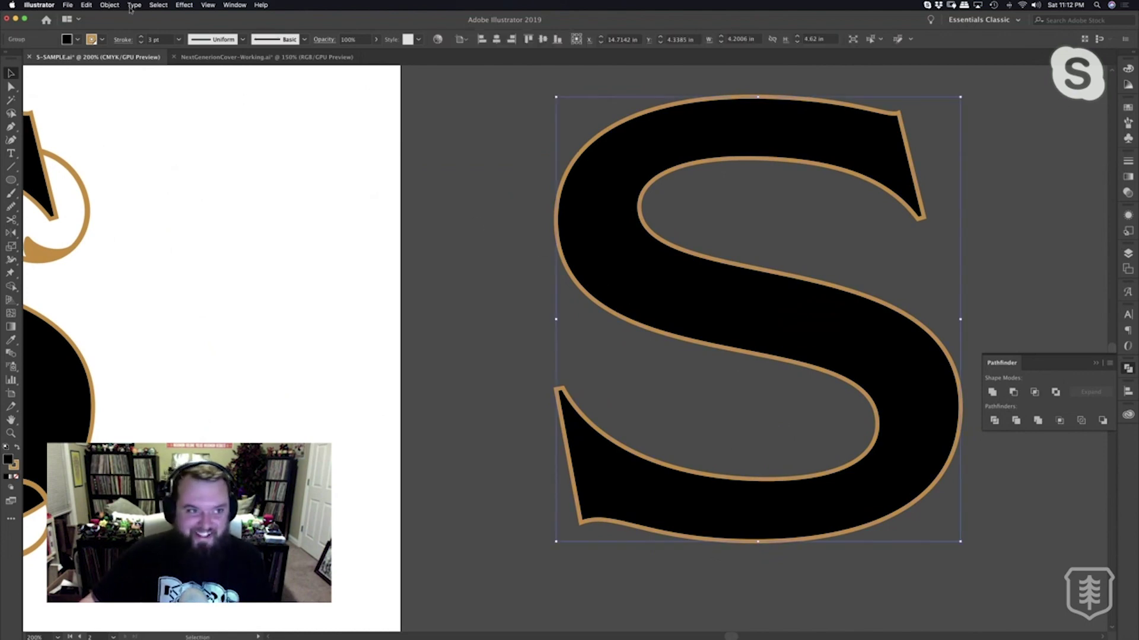
left_click(111, 7)
left_click(110, 6)
left_click(102, 39)
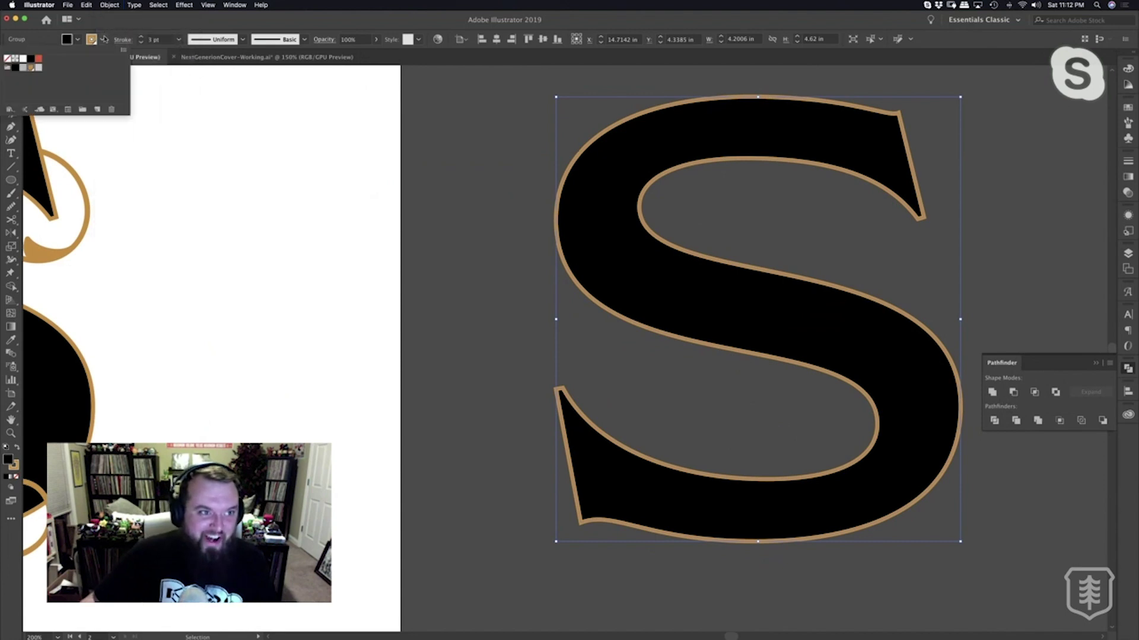
left_click(8, 60)
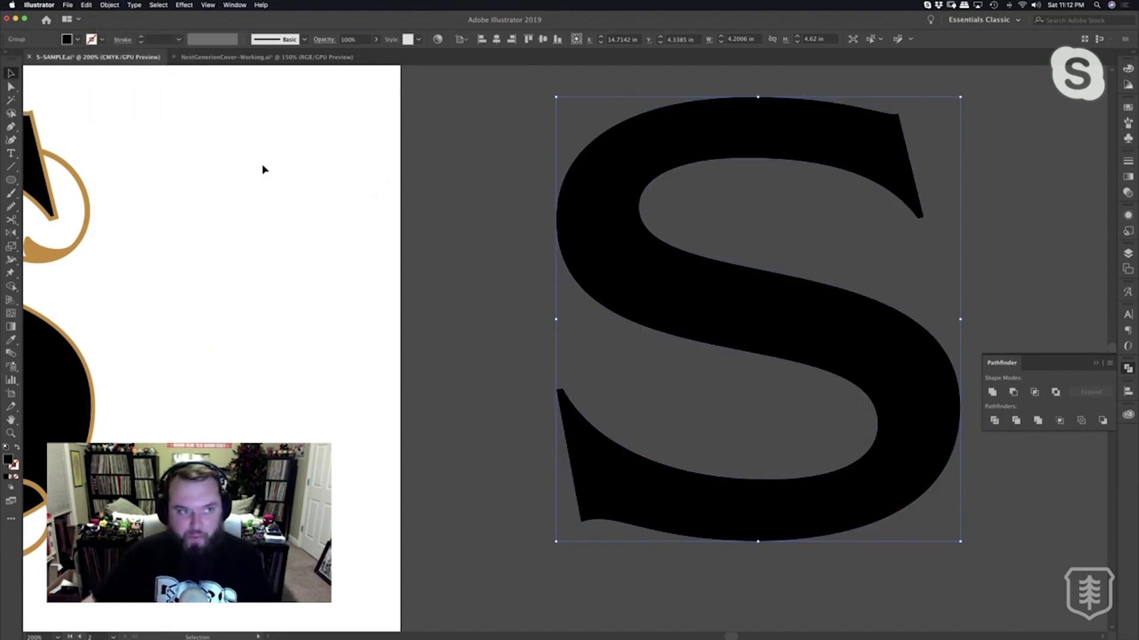
Give the copied S a 1 pt red stroke aligned to the inside of the letter.
left_click(102, 39)
left_click(39, 61)
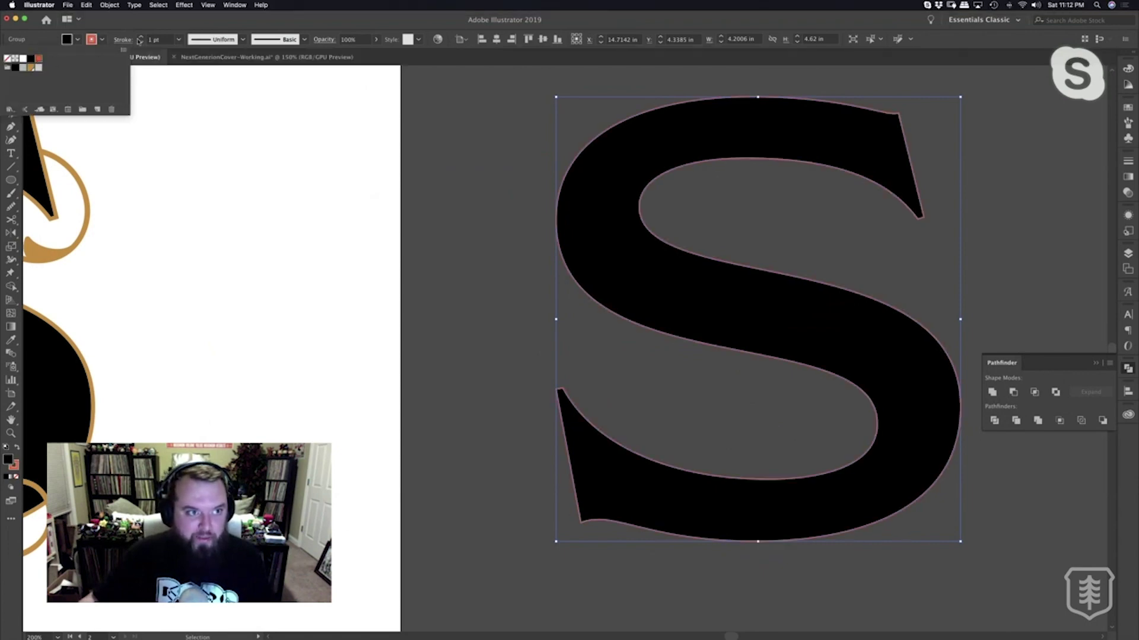
left_click(121, 41)
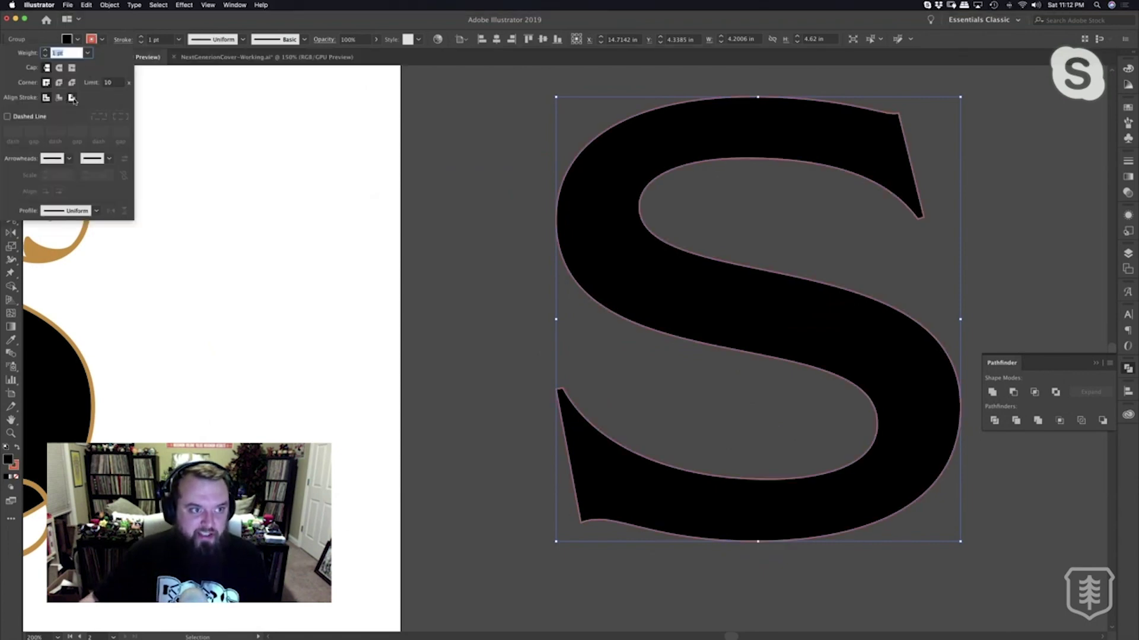
left_click(59, 99)
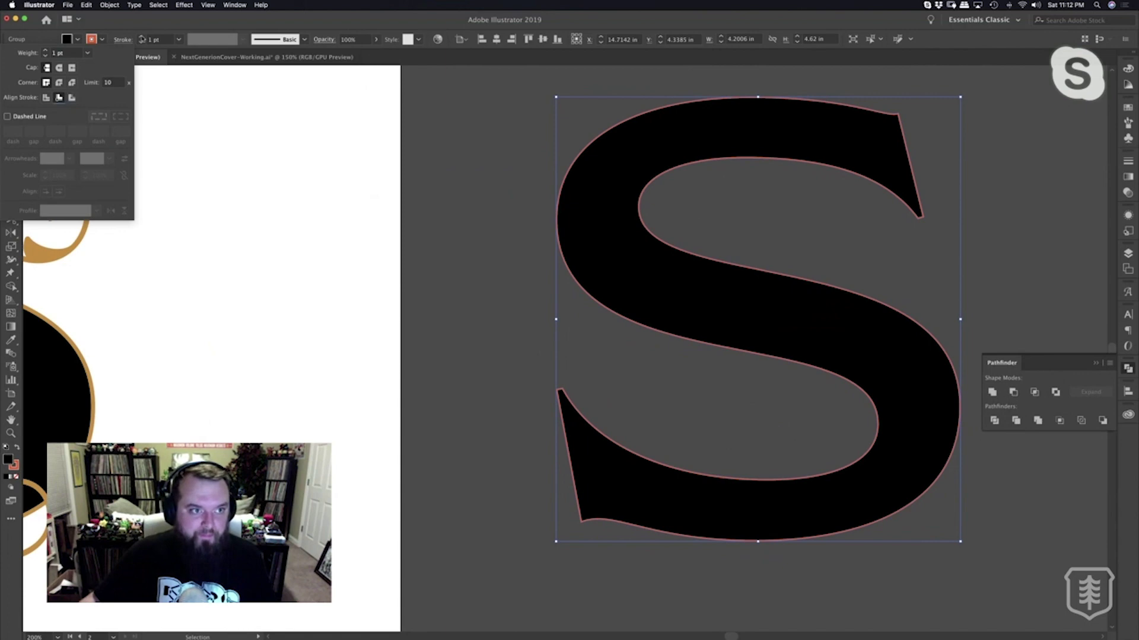
Try a much heavier inside stroke on the copied S, raising the weight until red covers most of the letter.
left_click(161, 39)
type("20")
key("Return")
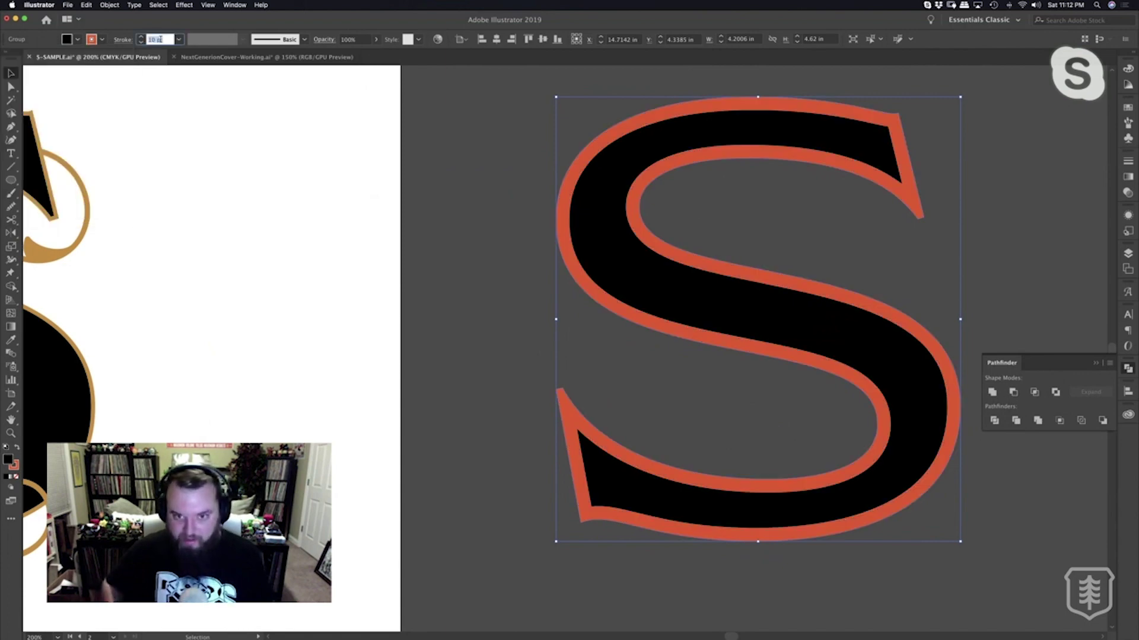
key("Up")
key("Up")
key("Up")
key("Up")
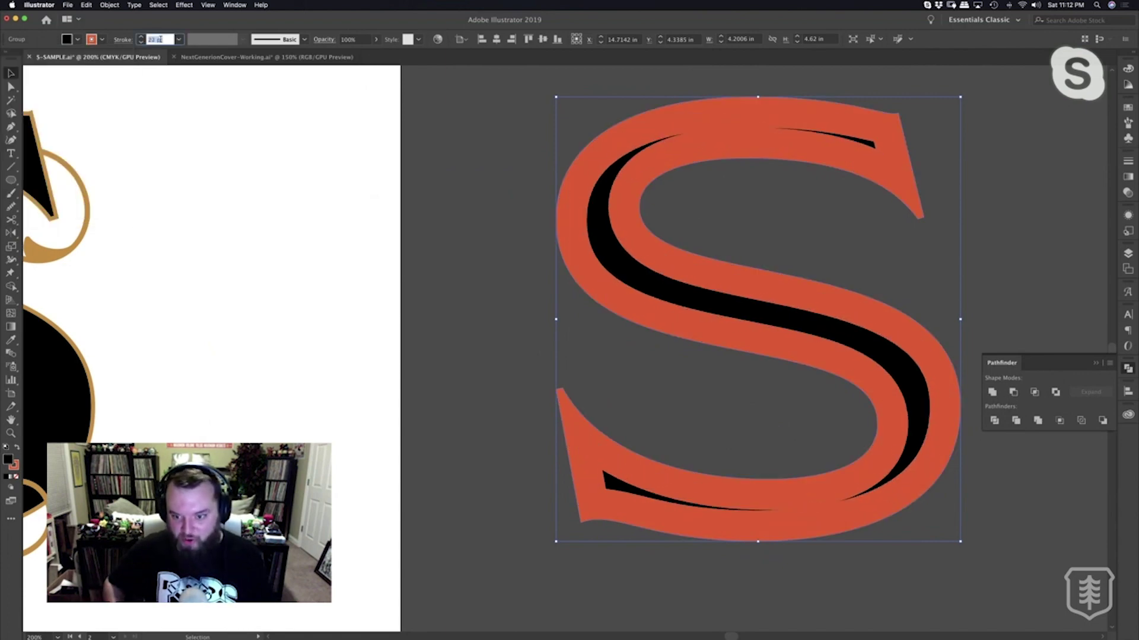
key("Up")
key("Up")
key("Up")
key("Up")
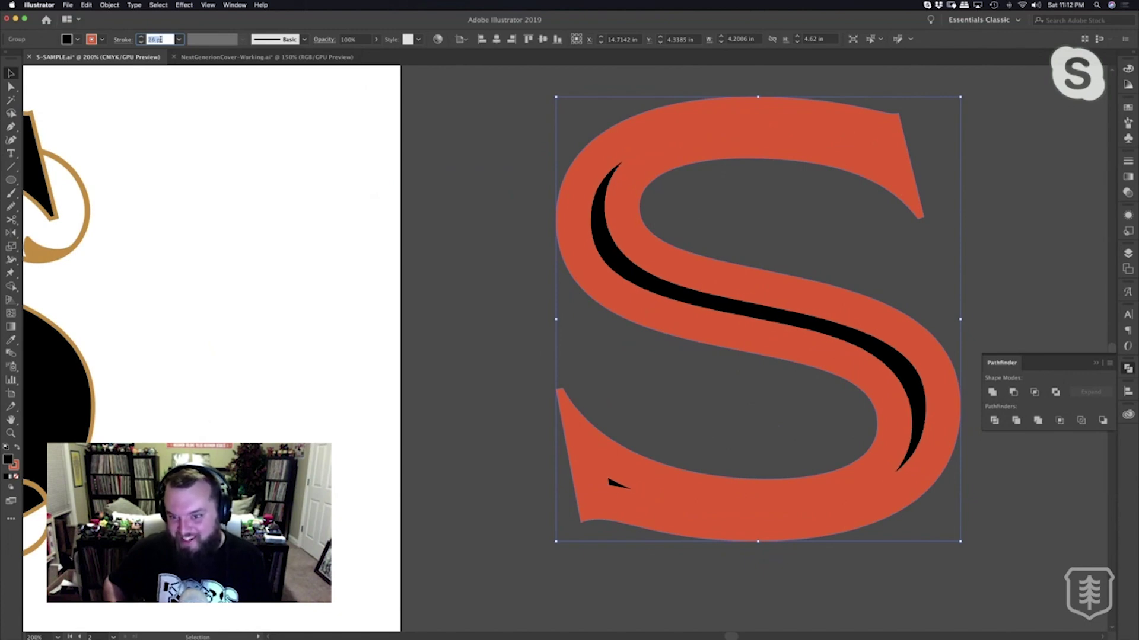
Set the inside stroke of the copied S to 9 pt and recolor it gold.
key("Down")
key("Down")
key("Down")
key("Down")
key("Down")
key("Down")
key("Down")
key("Down")
key("Down")
key("Down")
key("Down")
key("Down")
key("Down")
key("Down")
key("Down")
key("Down")
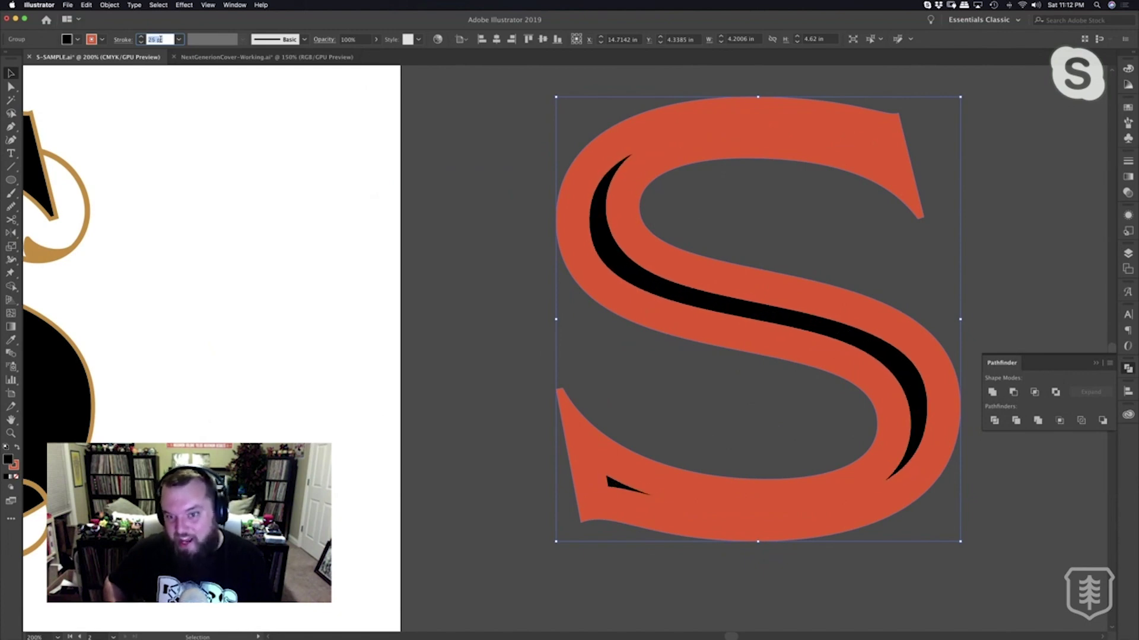
key("Down")
key("Down")
key("Down")
key("Down")
key("Down")
key("Down")
key("Down")
key("Down")
key("Down")
key("Down")
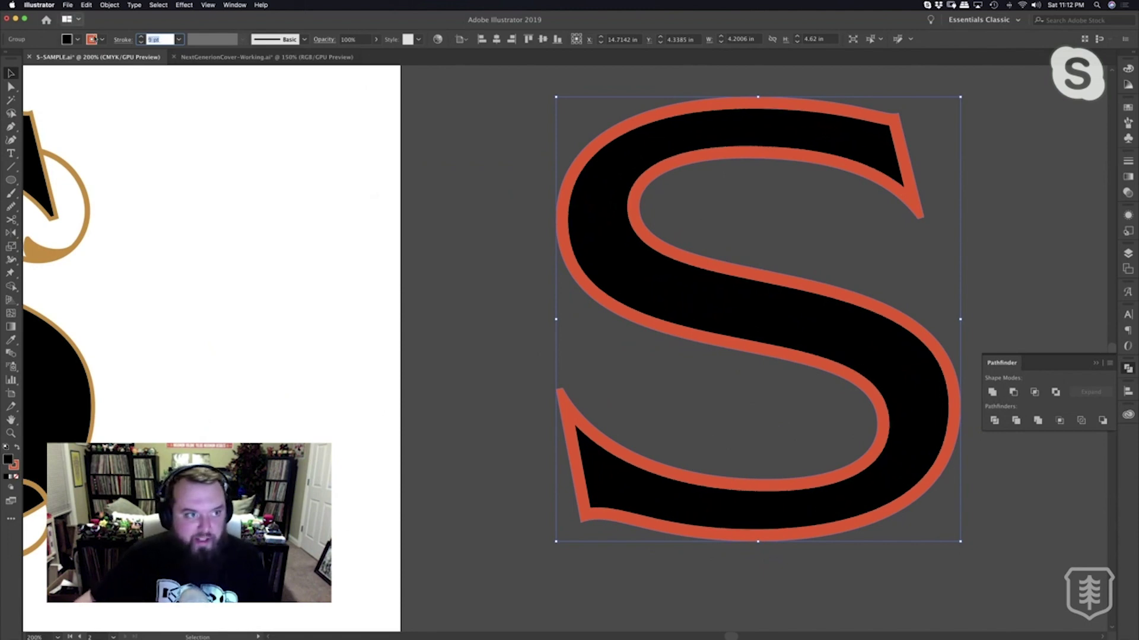
left_click(103, 41)
left_click(30, 69)
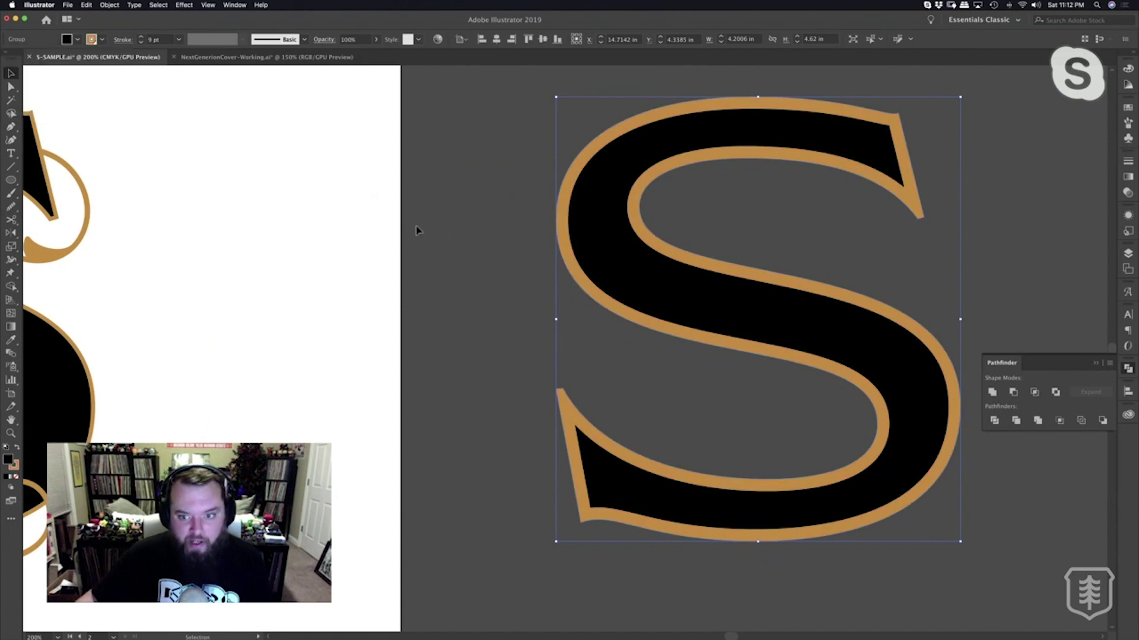
Duplicate the S with the gold inside stroke to its right on the pasteboard.
left_click(419, 228)
left_click_drag(463, 222, 303, 234)
left_click(629, 351)
left_click_drag(671, 323, 269, 445)
left_click(826, 433)
Draw a straight horizontal line about 4.38 in long beside the rightmost S and add an anchor point at its middle.
key("p")
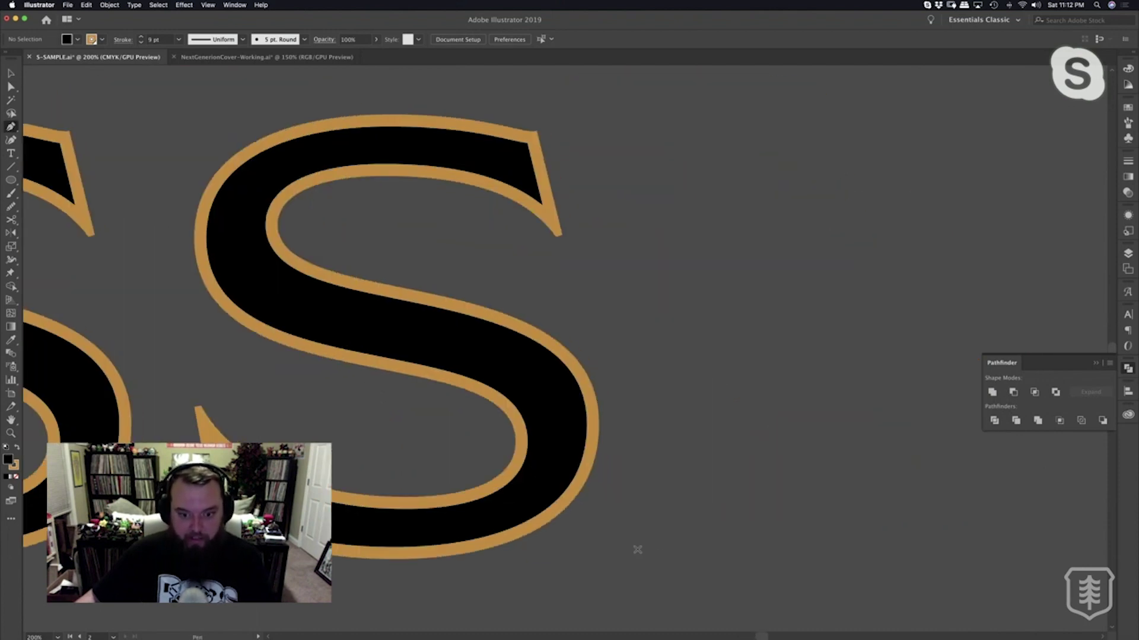
left_click(638, 555)
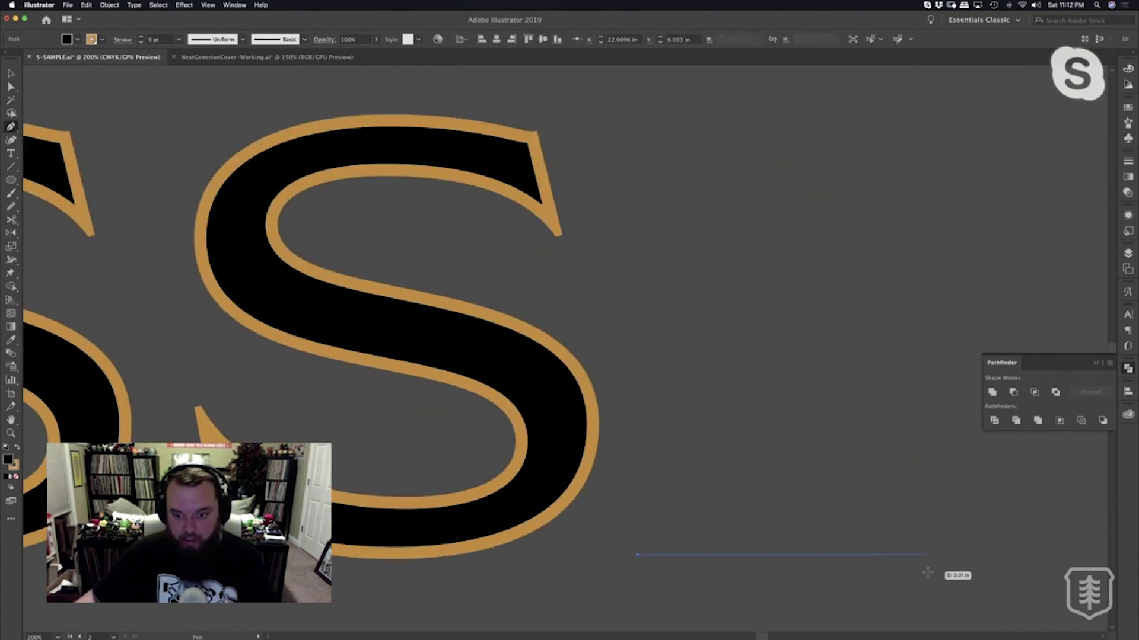
left_click(1059, 556)
left_click(848, 556)
key("v")
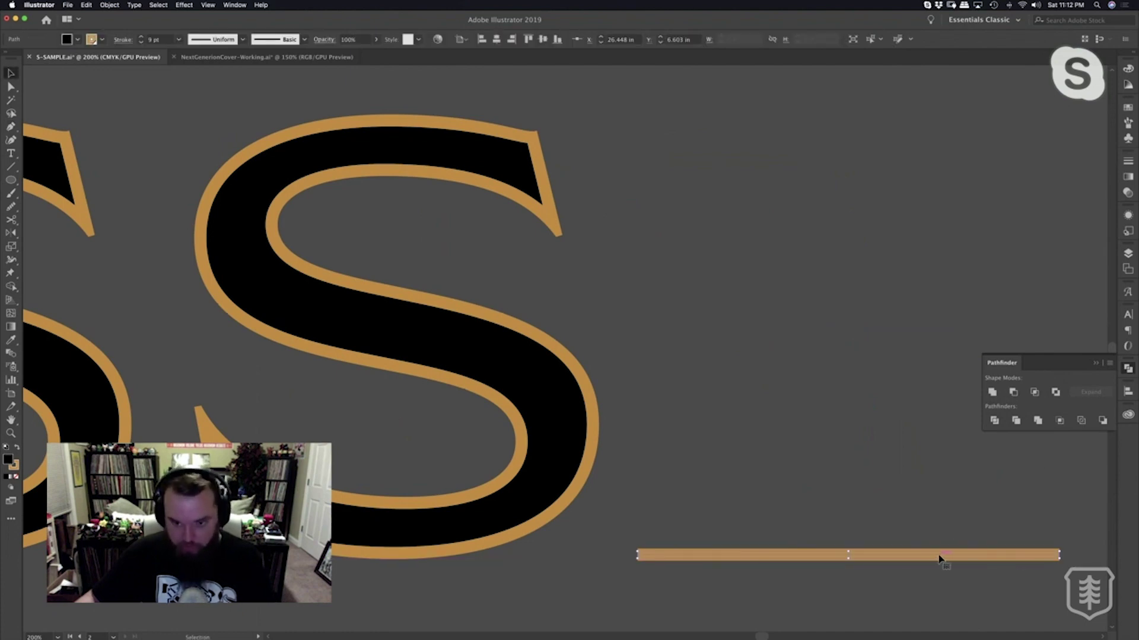
Reduce the horizontal line's stroke weight to 4 pt.
left_click(140, 42)
left_click(140, 42)
left_click(140, 42)
left_click(140, 41)
left_click(141, 42)
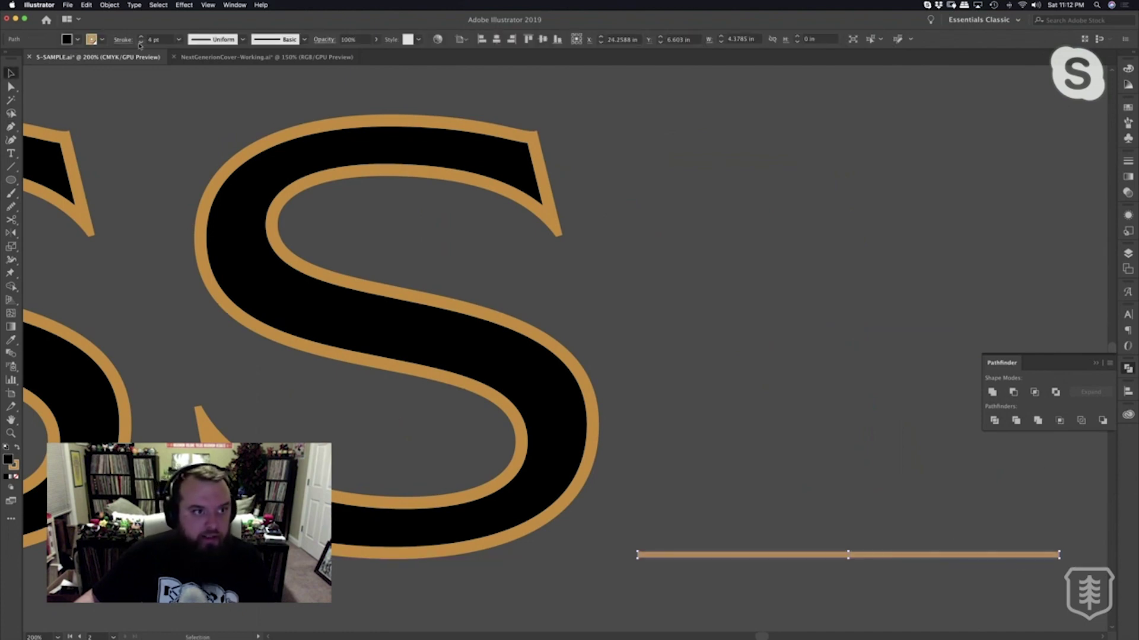
Try a 3 pt stroke on the horizontal line and compare it with the line weight of the flourishes.
left_click(140, 42)
left_click_drag(198, 178, 714, 251)
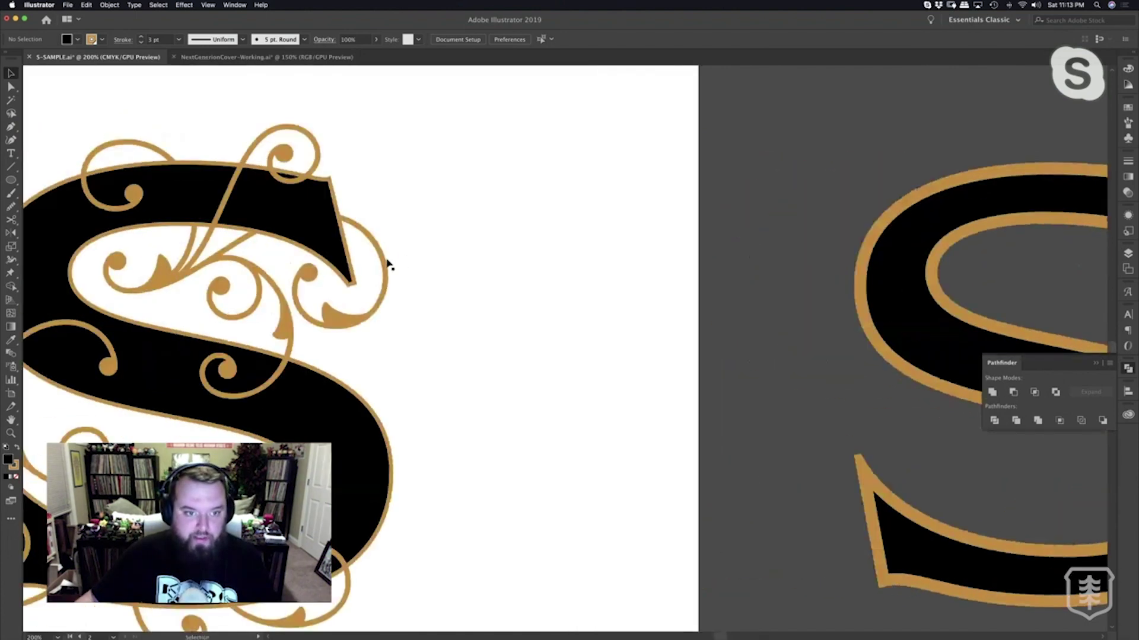
left_click_drag(356, 255, 549, 475)
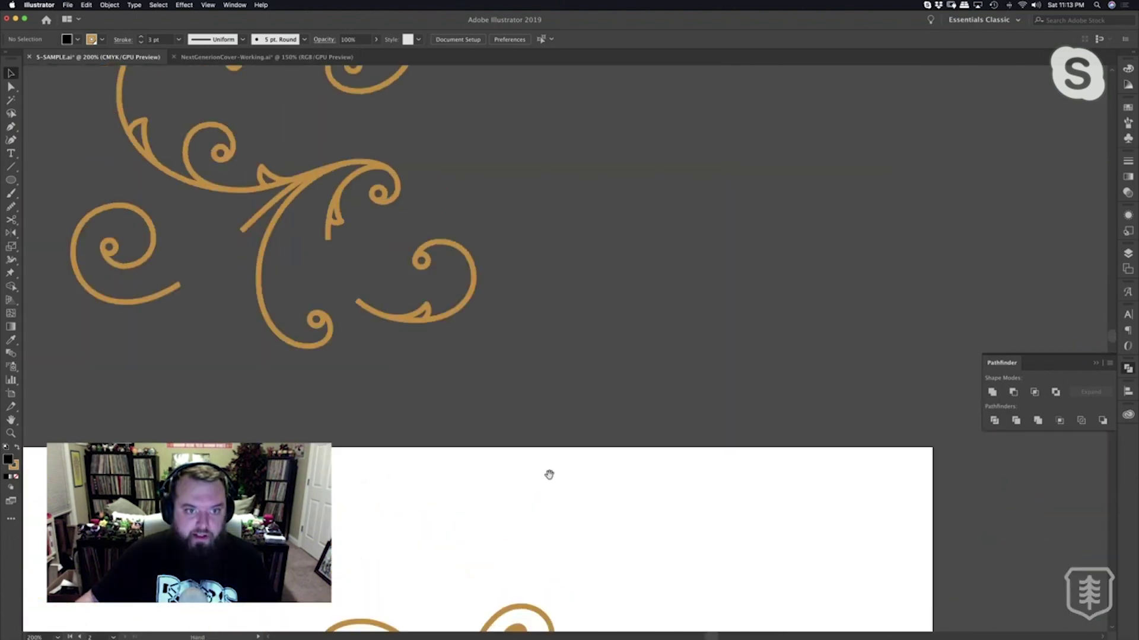
left_click(449, 317)
left_click(637, 455)
left_click_drag(752, 509, 258, 352)
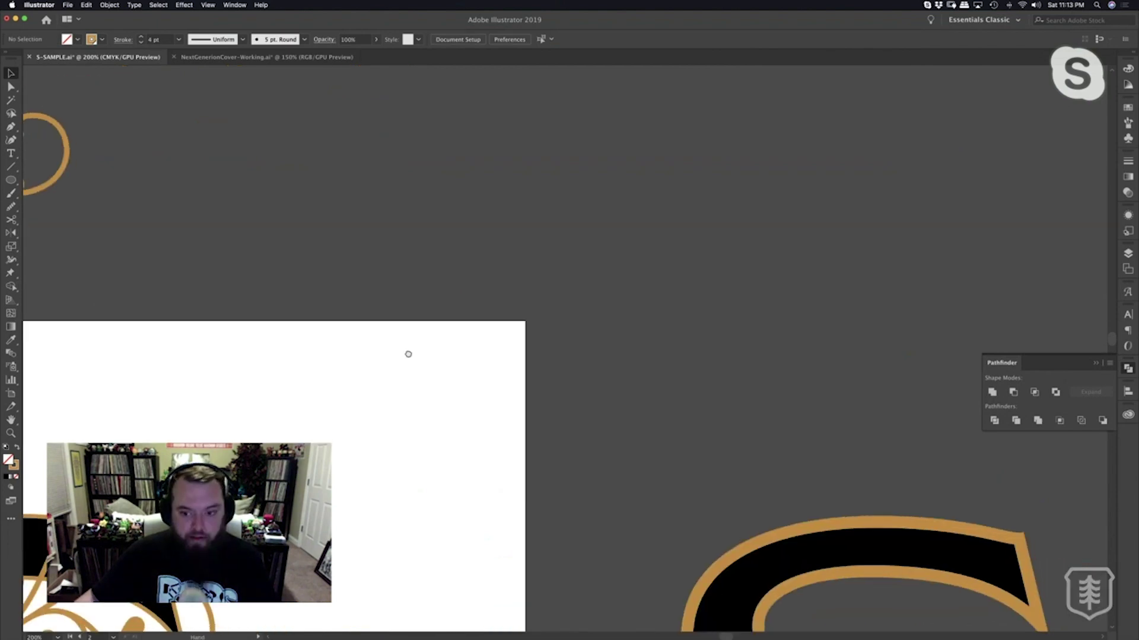
left_click_drag(940, 605, 472, 330)
left_click_drag(1008, 564, 501, 323)
Set the horizontal line's stroke to 4 pt and duplicate it straight above, level with the top of the rightmost S.
left_click(686, 440)
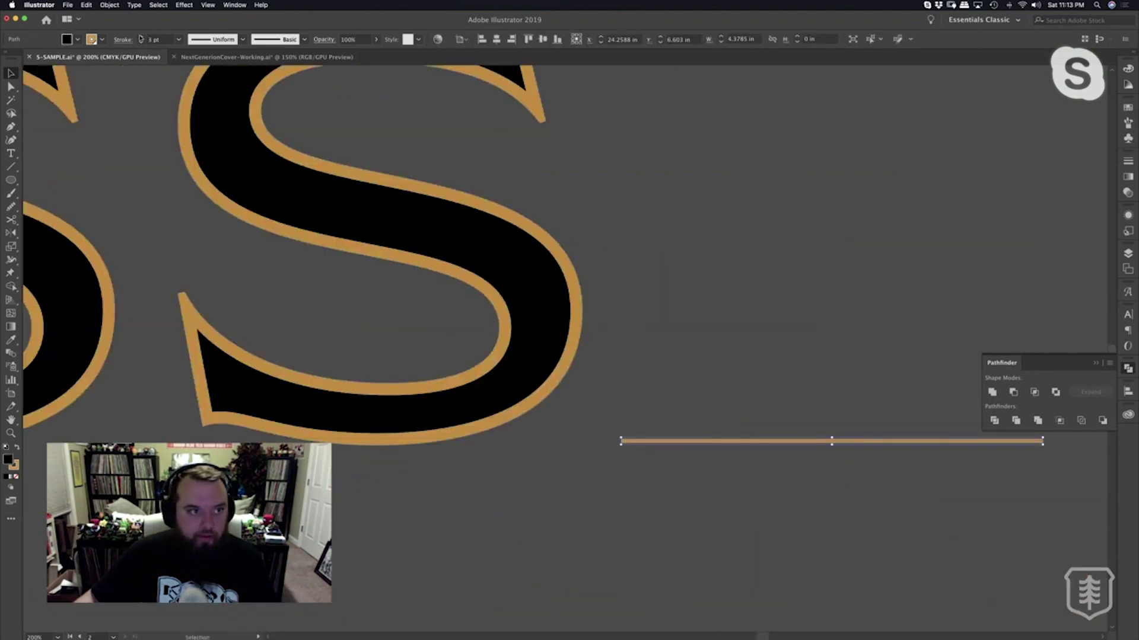
left_click(778, 287)
left_click_drag(742, 376, 698, 525)
left_click_drag(725, 620, 698, 190)
left_click_drag(698, 338, 659, 299)
left_click(667, 314)
Blend the upper and lower horizontal lines beside the rightmost S.
key("z")
left_click(664, 314, "alt")
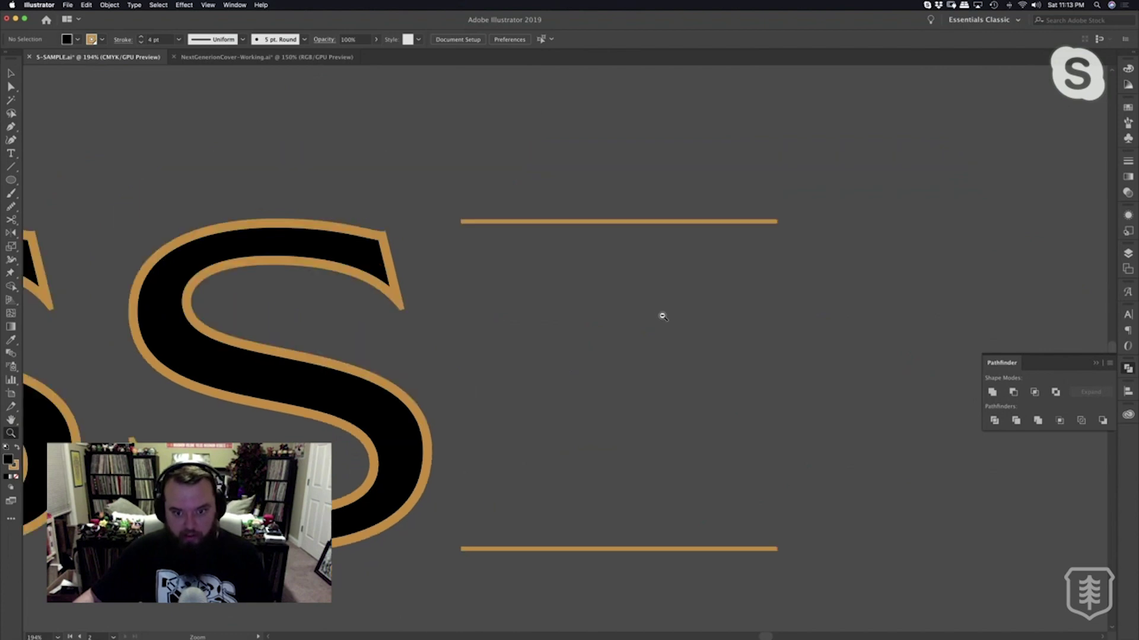
key("w")
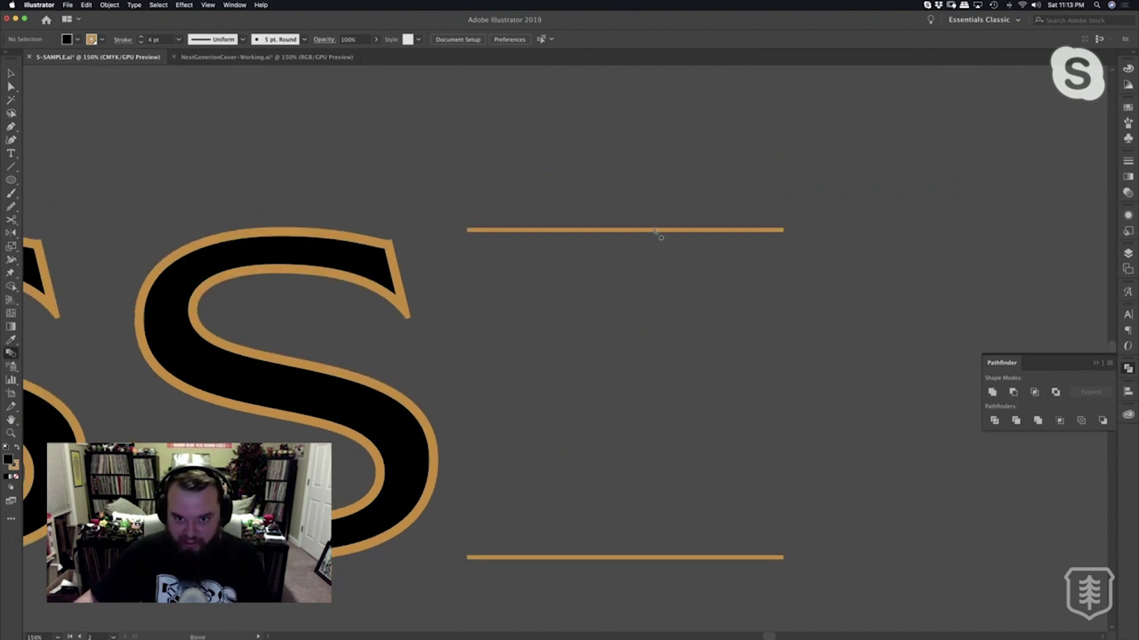
left_click(654, 230)
scroll(646, 537, "up", 1)
left_click(646, 562)
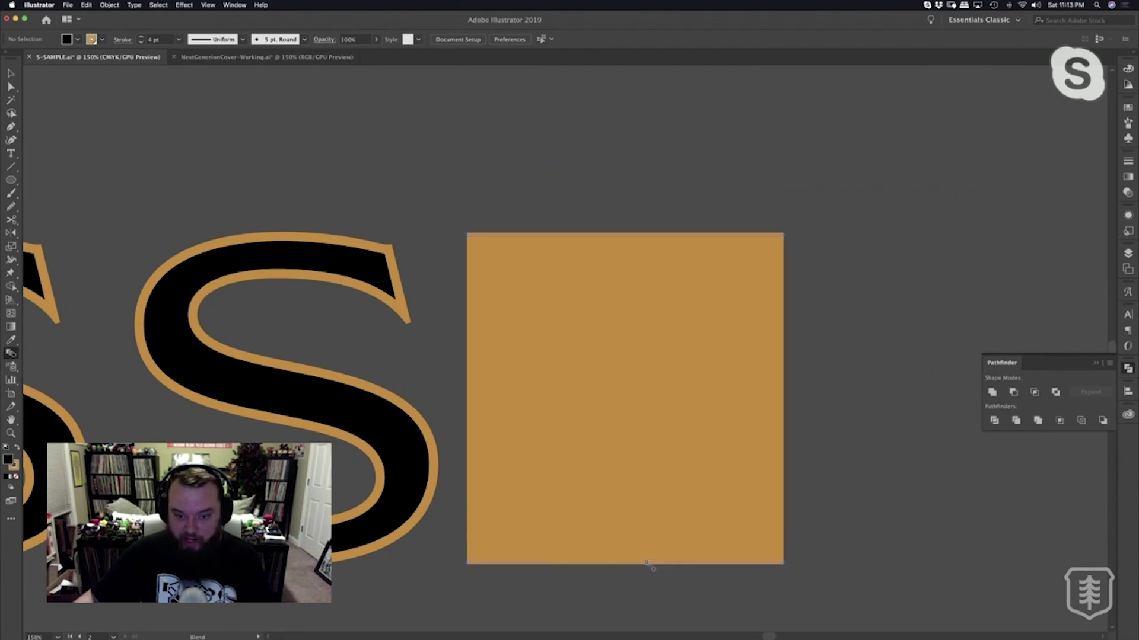
Set the blend spacing to Specified Steps with 20 steps.
key("Return")
left_click(839, 266)
left_click(919, 214)
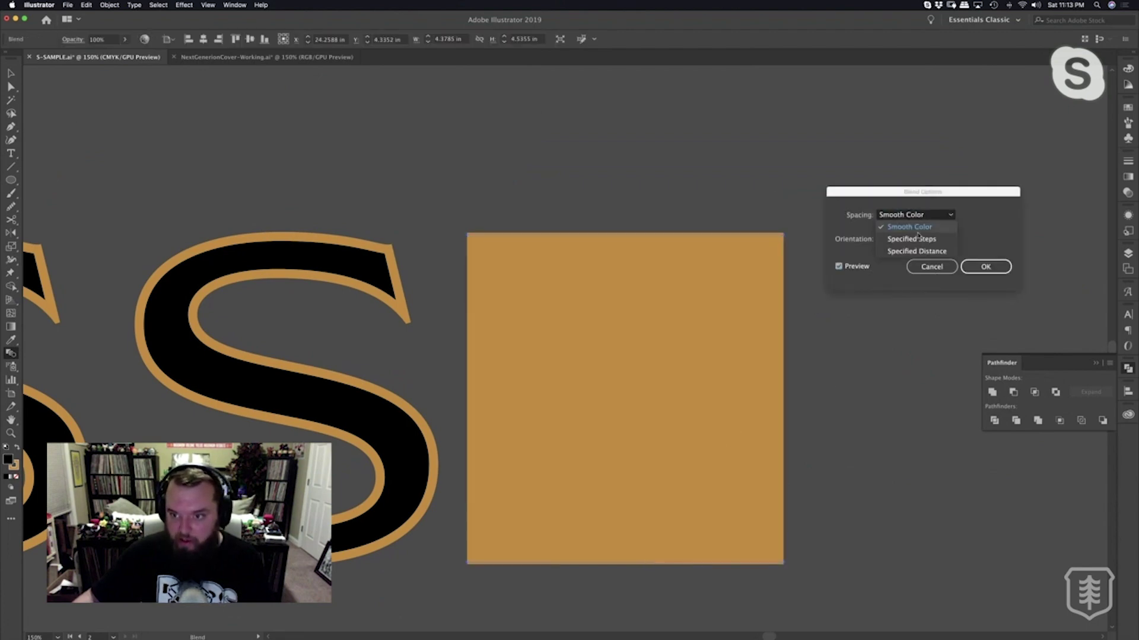
left_click(912, 238)
type("20")
key("Up")
key("Up")
key("Up")
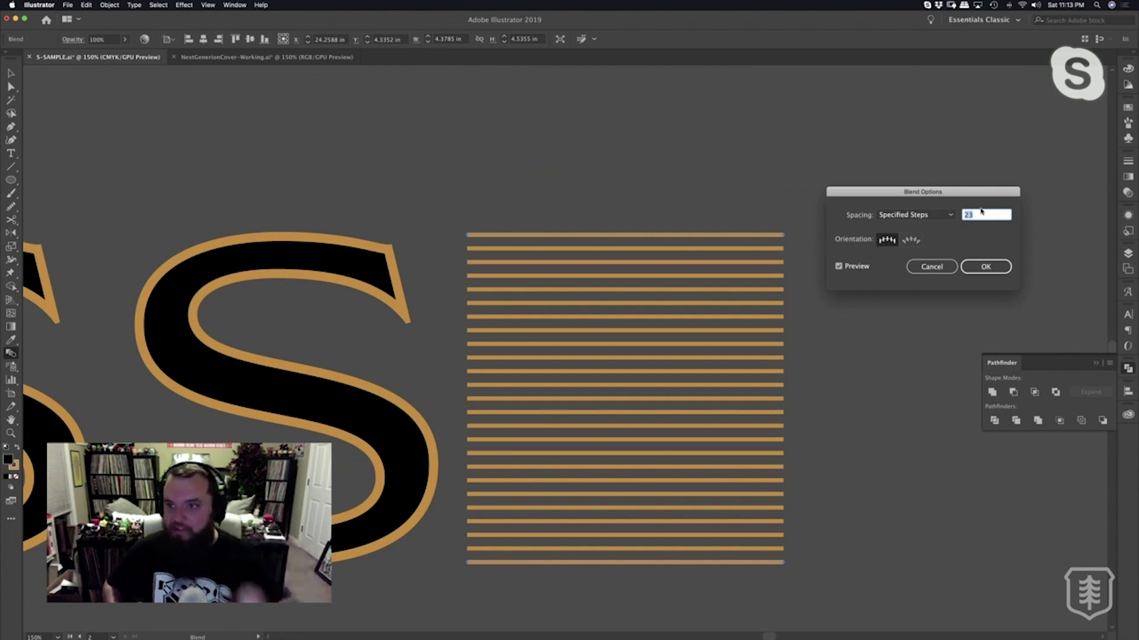
key("Down")
key("Down")
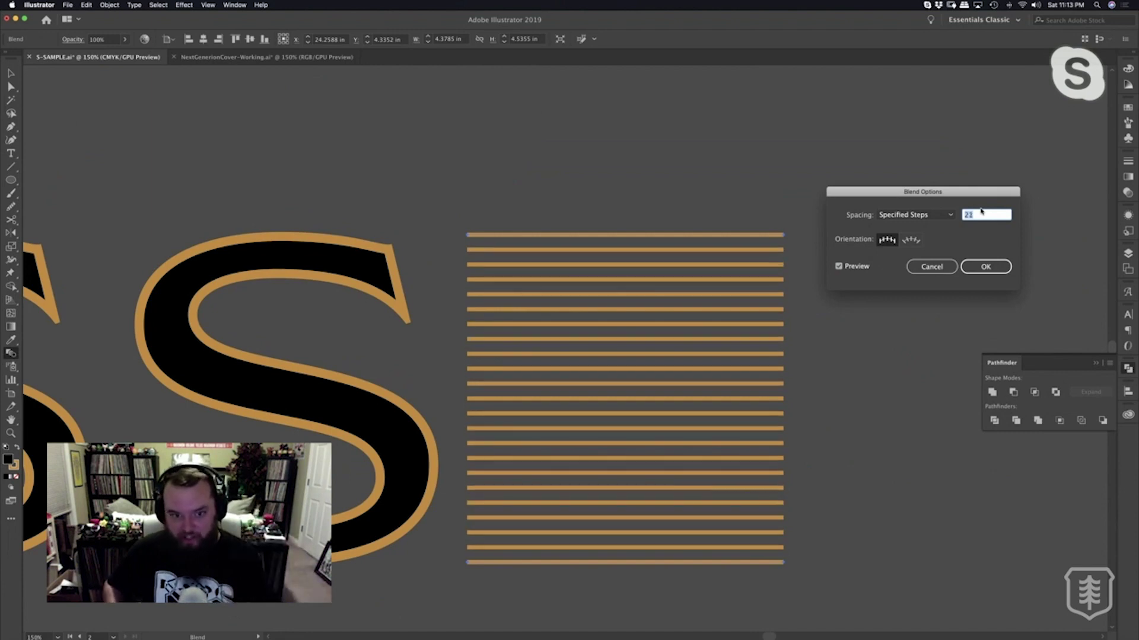
key("Down")
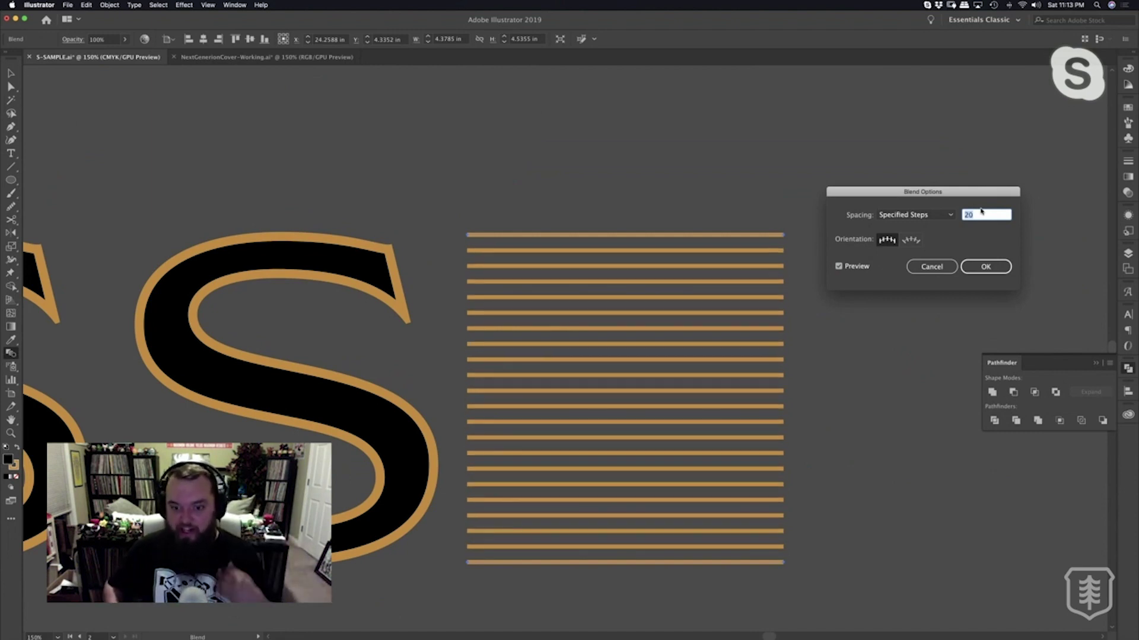
key("Down")
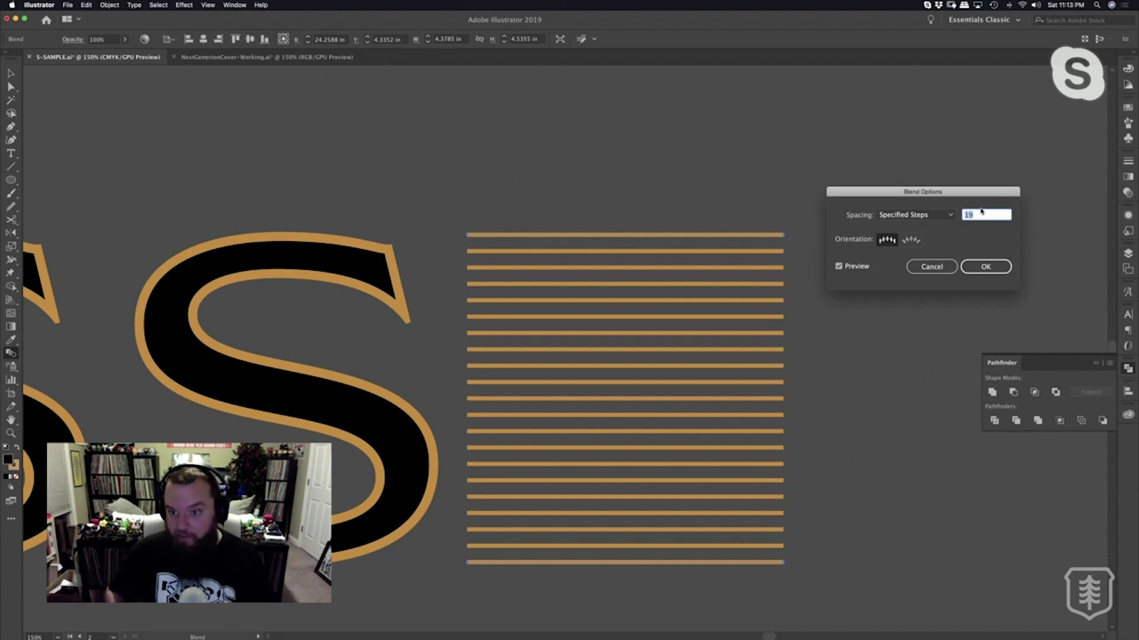
left_click(985, 267)
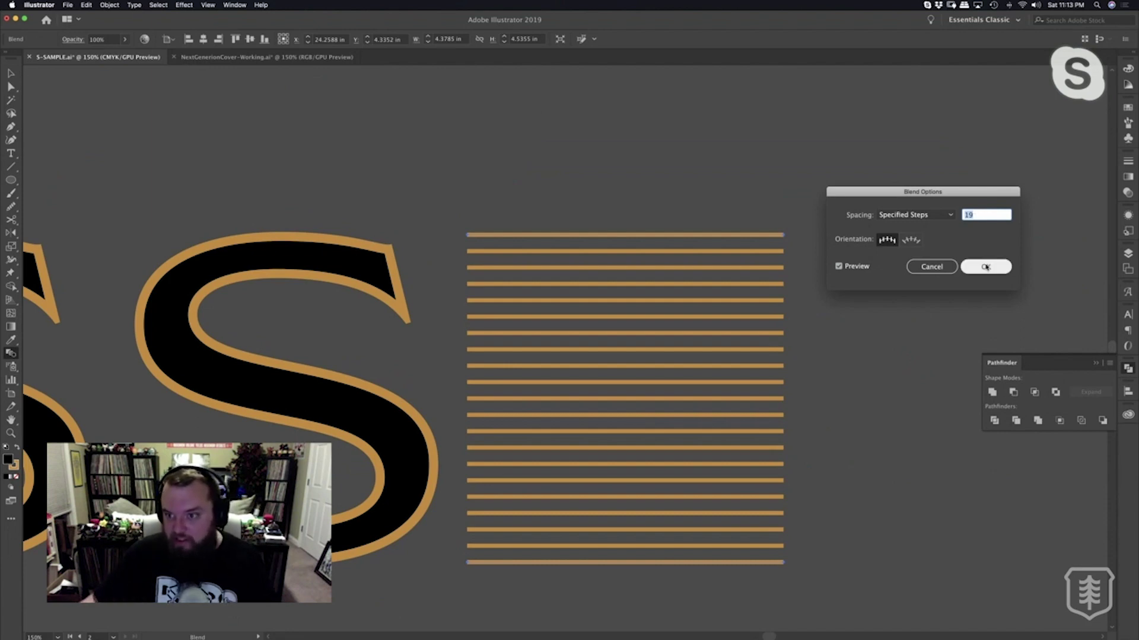
key("Up")
left_click(986, 267)
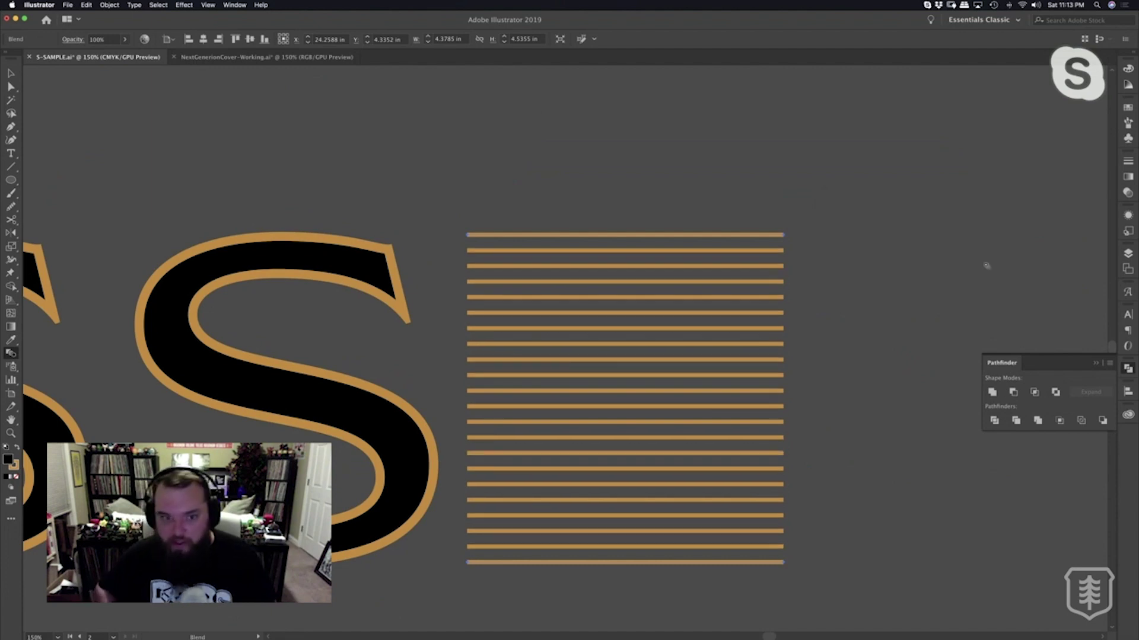
Move the blended horizontal lines onto the S beside them so they cover the whole letter.
key("v")
scroll(785, 326, "down", 3)
scroll(785, 326, "left", 2)
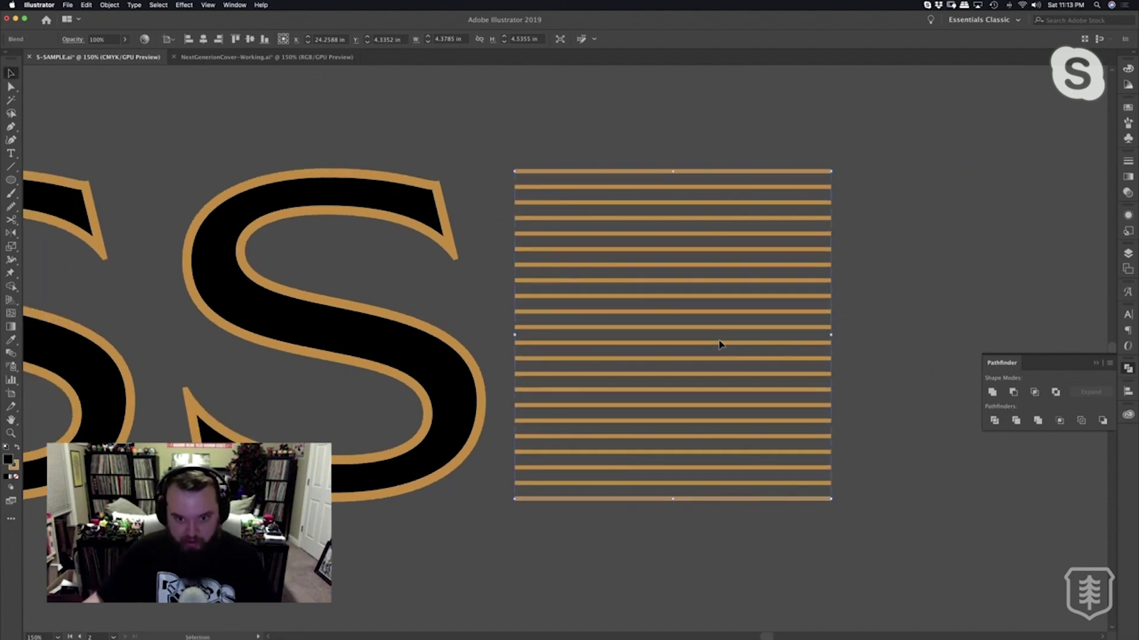
left_click(409, 342)
left_click(541, 287, "shift")
key("c")
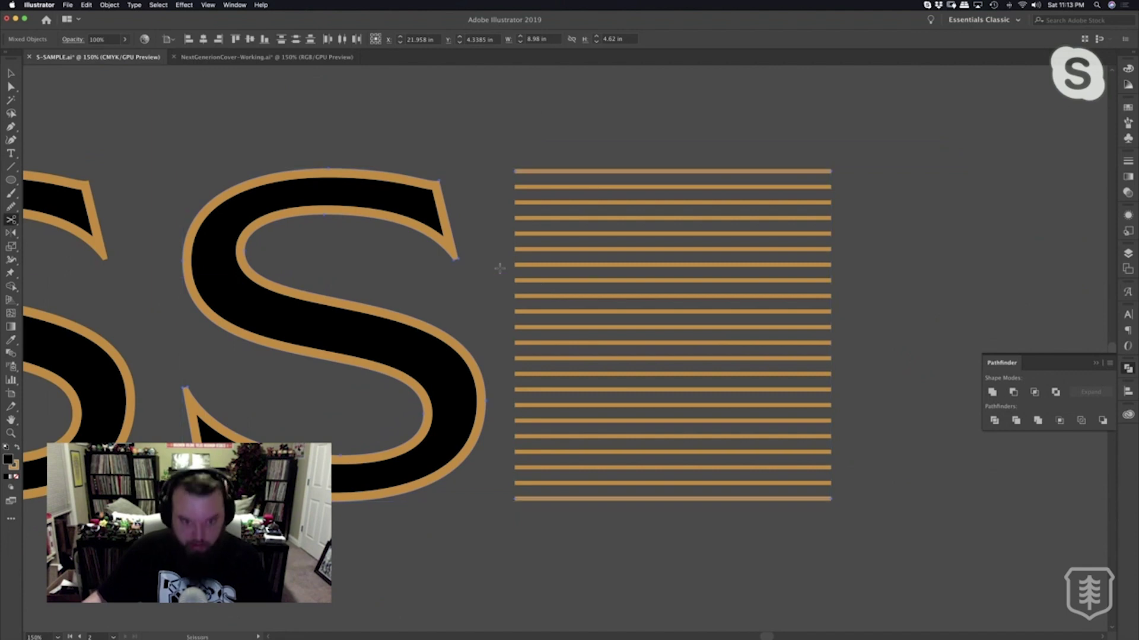
key("v")
left_click(588, 277)
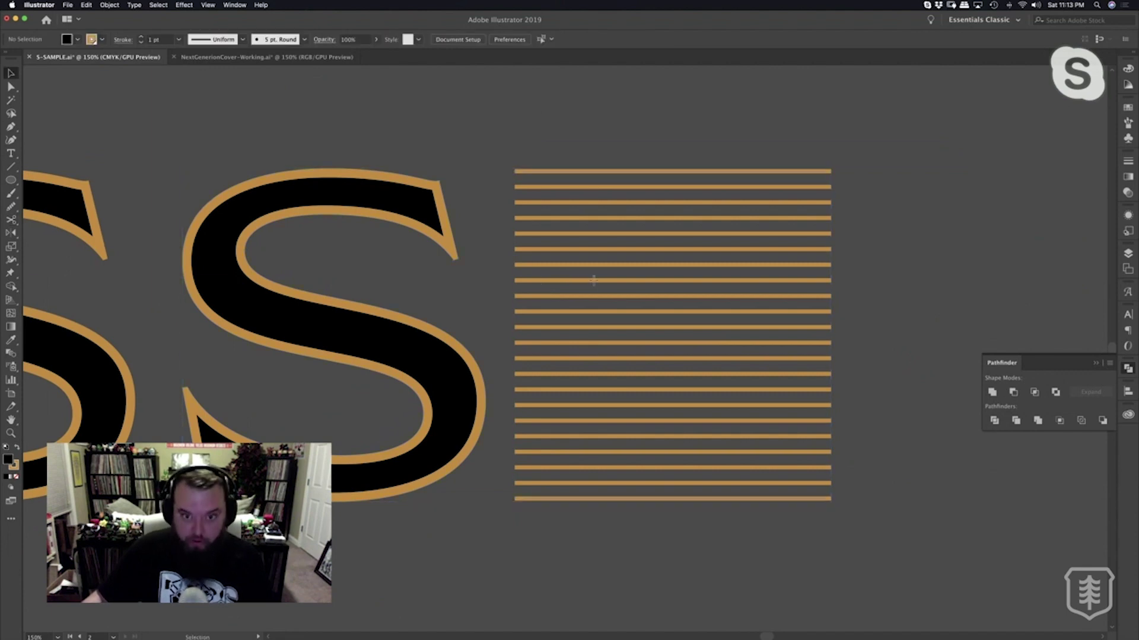
left_click_drag(603, 283, 281, 280)
left_click_drag(365, 278, 568, 282)
left_click(757, 315)
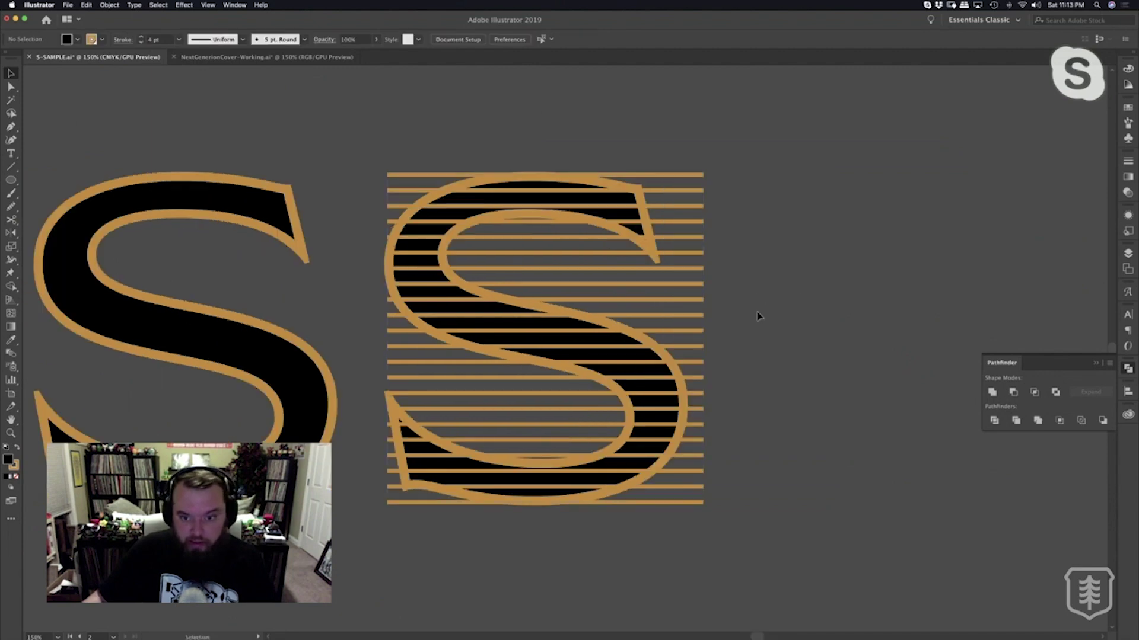
Bring the S to the front and use it as a clipping mask for the blended lines.
left_click(673, 389)
key("super+shift+bracketright")
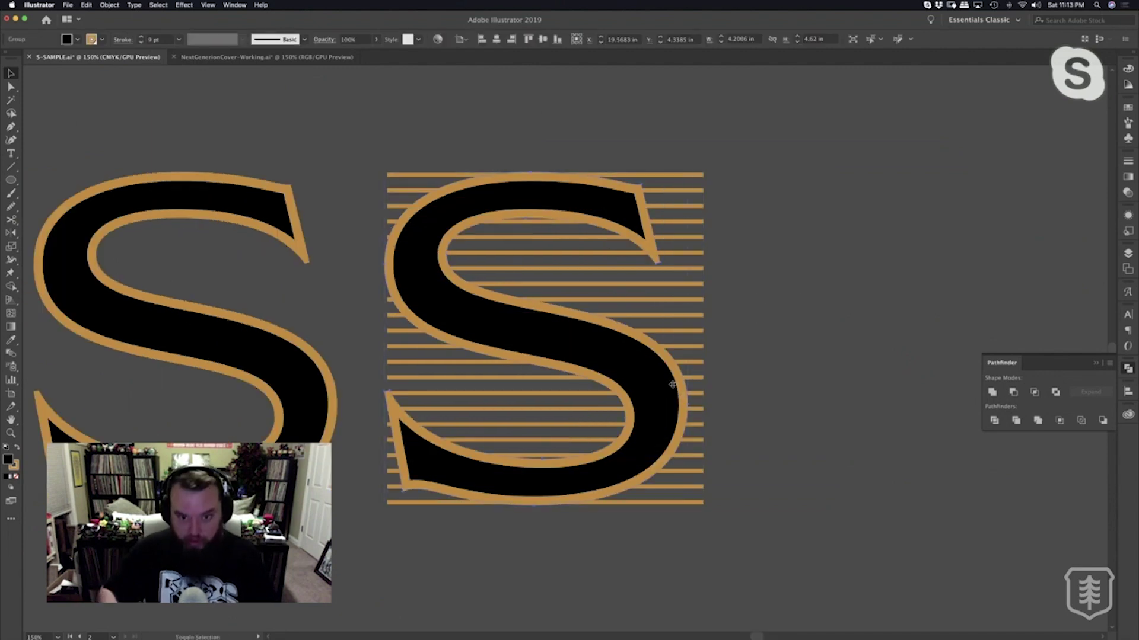
left_click(847, 359)
left_click_drag(715, 359, 676, 370)
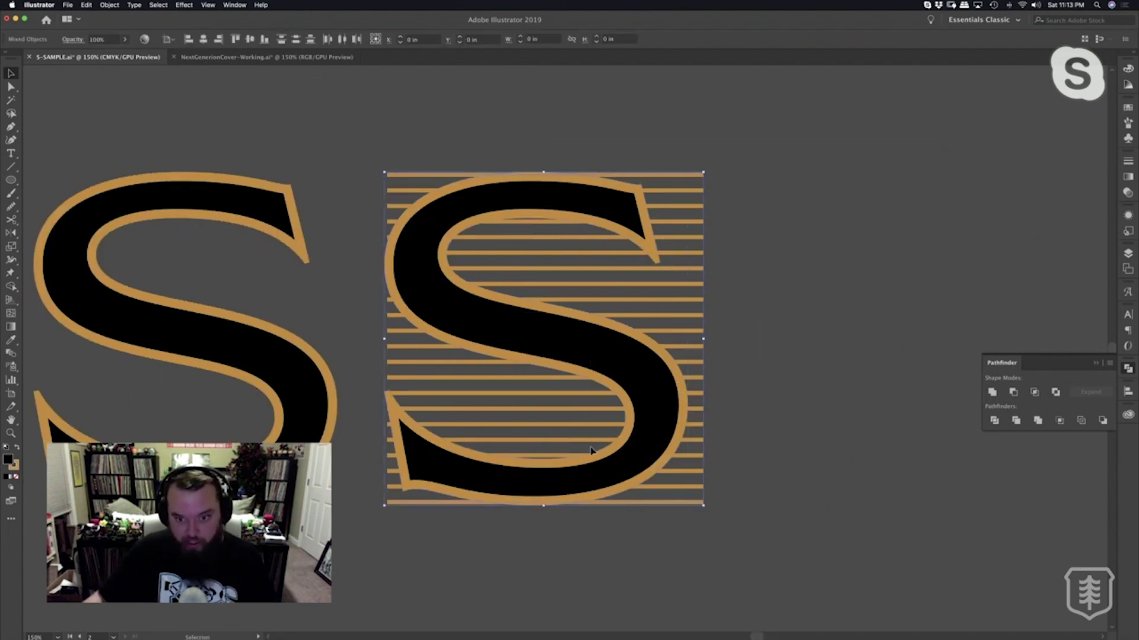
key("a")
key("v")
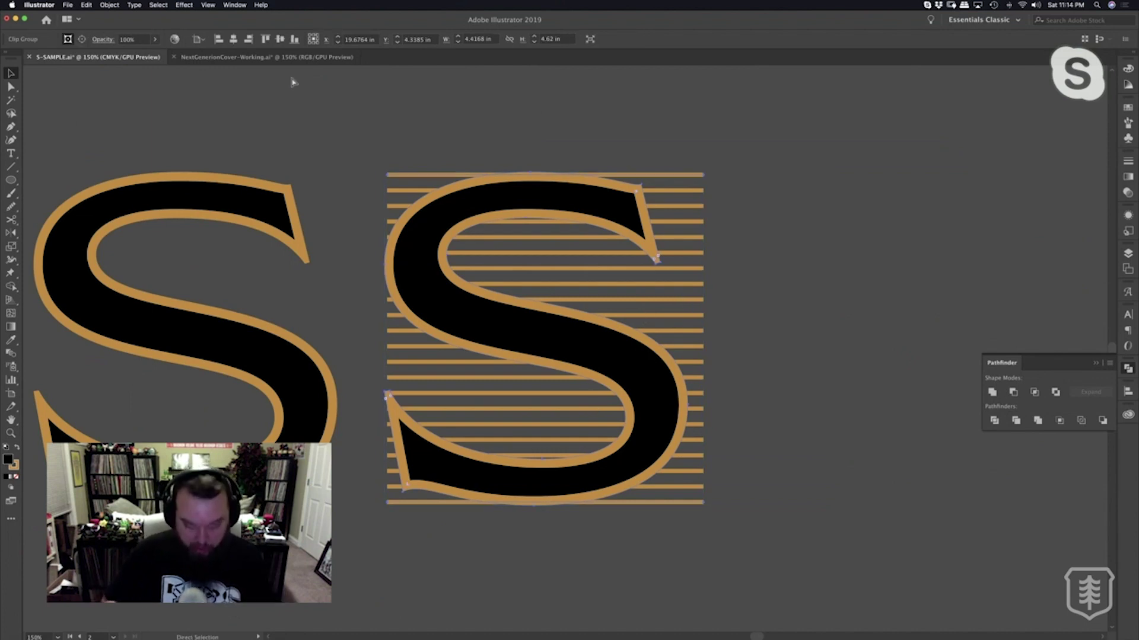
key("super+7")
Move the clipped lines onto the black, gold-outlined S copy nearest the artboard.
left_click_drag(378, 144, 590, 146)
left_click_drag(677, 300, 326, 299)
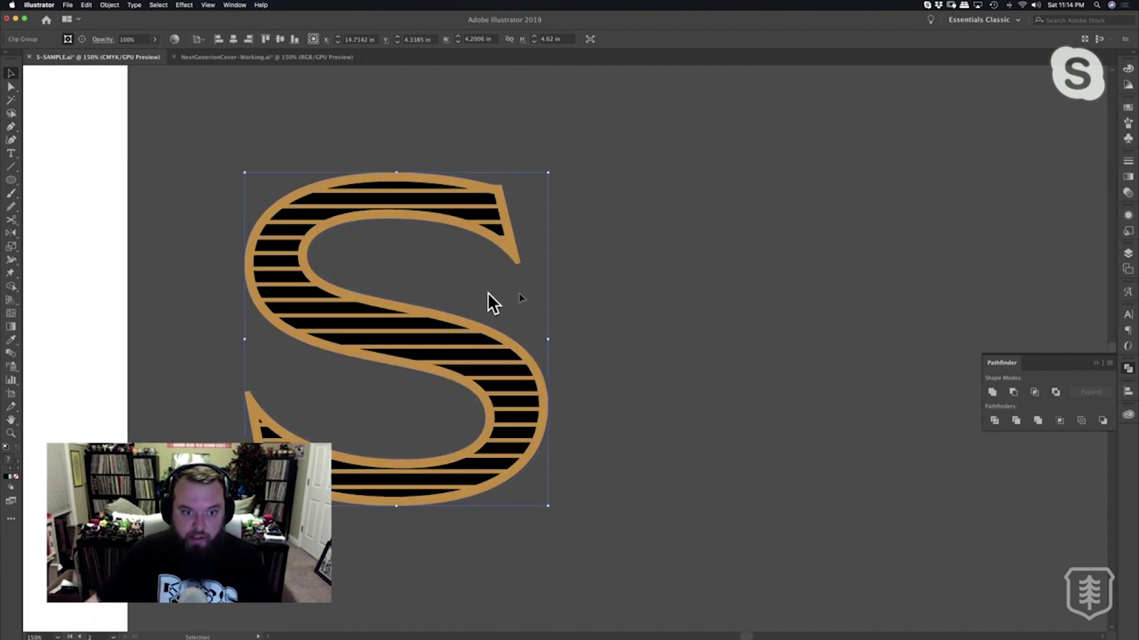
left_click(569, 293)
left_click_drag(722, 256, 849, 225)
scroll(849, 225, "left", 10)
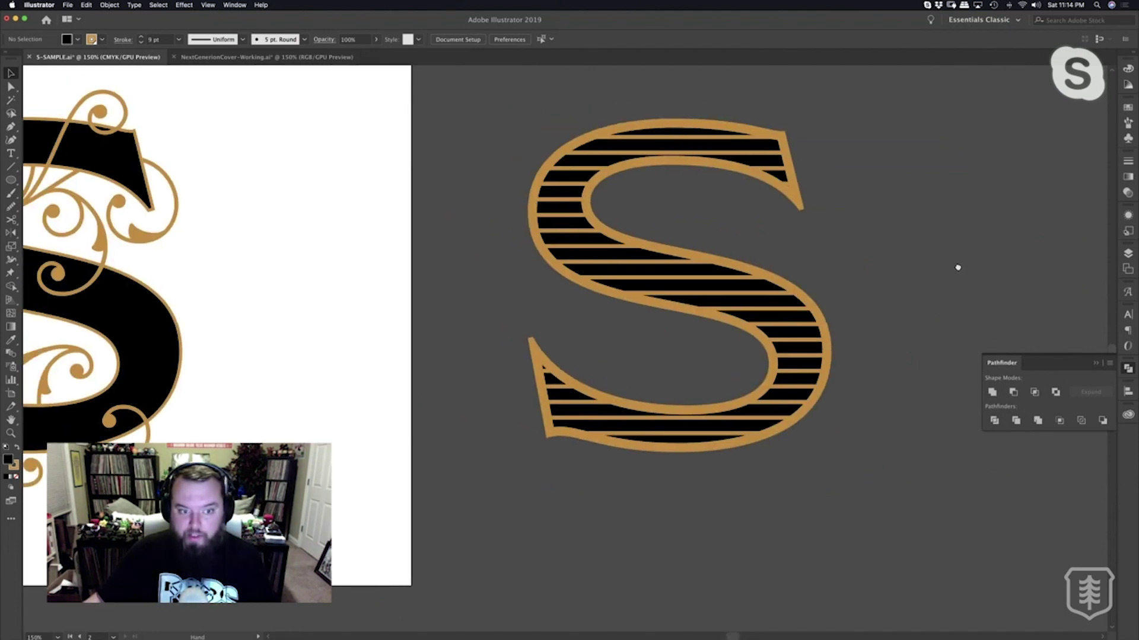
Try the clipped lines on the ornamental S on the artboard, then undo the change.
left_click(922, 341)
left_click_drag(895, 337, 270, 336)
left_click(575, 349)
scroll(575, 350, "left", 4)
left_click(449, 360)
key("a")
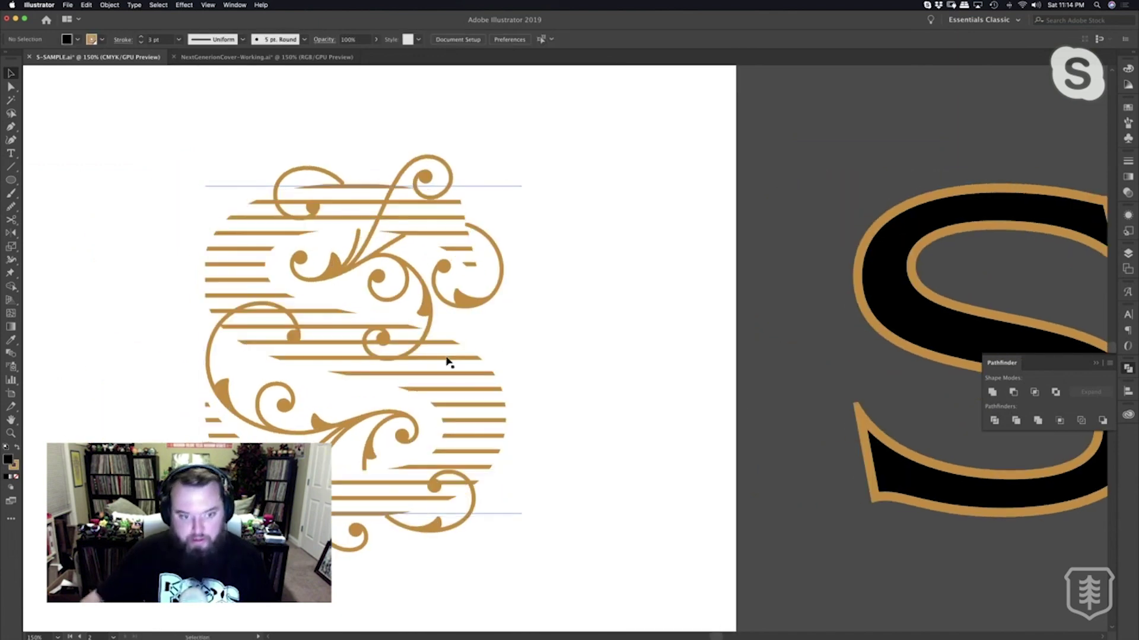
key("super+z")
Increase the stroke weight of the ornamental S's gold outline on the artboard slightly.
left_click_drag(723, 339, 441, 322)
scroll(485, 320, "left", 5)
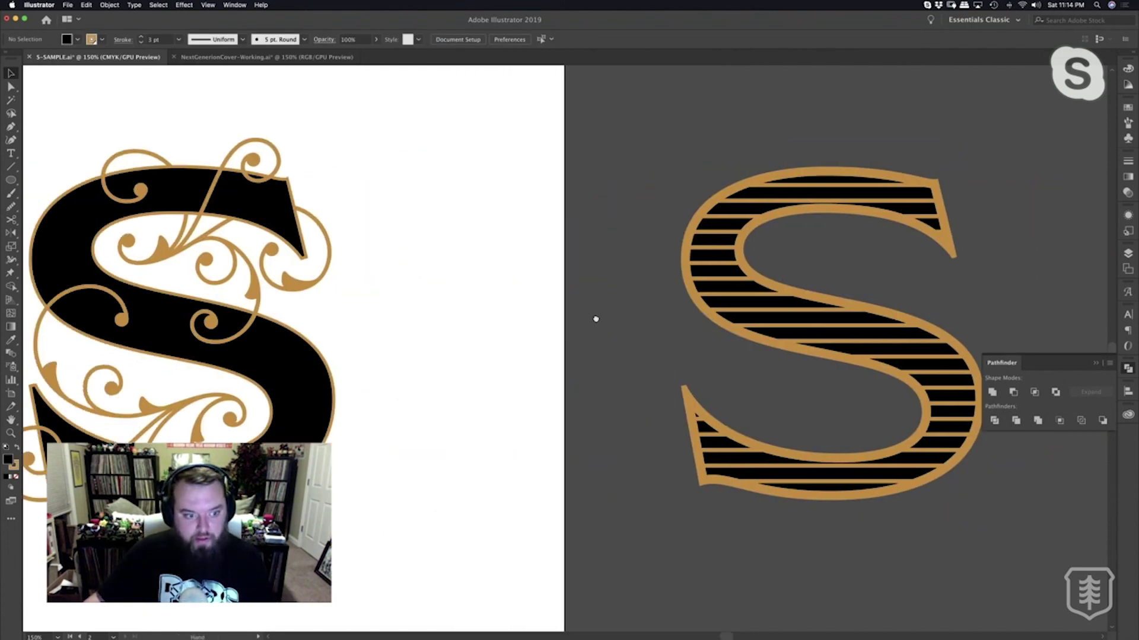
left_click(321, 368)
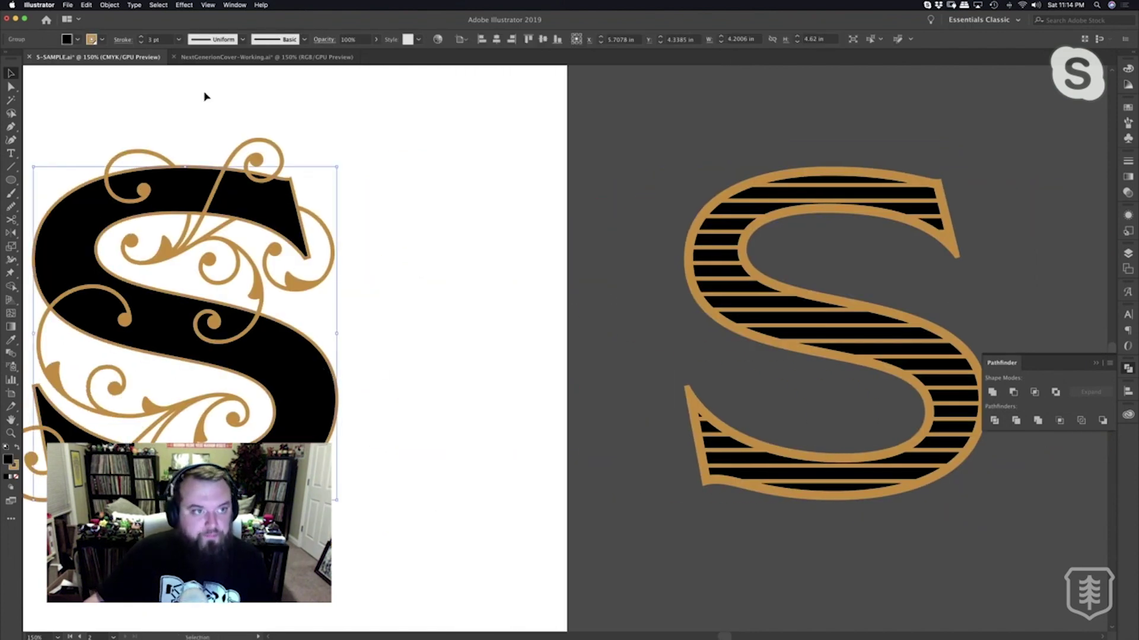
left_click(141, 37)
left_click(504, 252)
Move the black, gold-outlined S about 5.9 in to the right, away from its clipped lines.
left_click_drag(468, 246, 445, 236)
left_click(803, 319)
left_click_drag(717, 320, 894, 310)
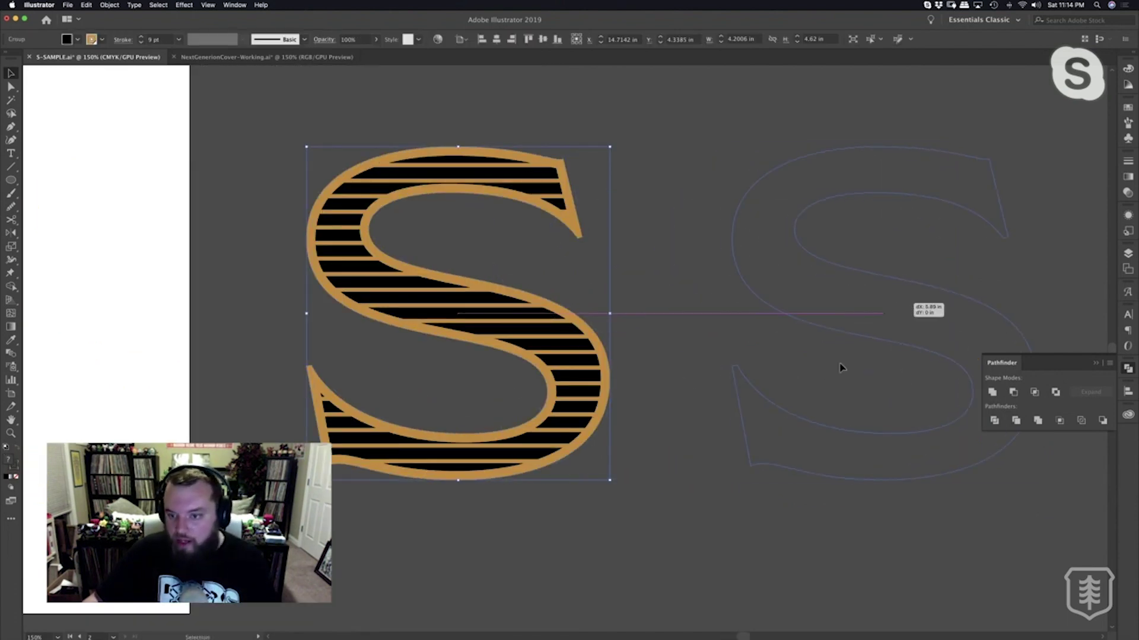
left_click(841, 366)
left_click(544, 353)
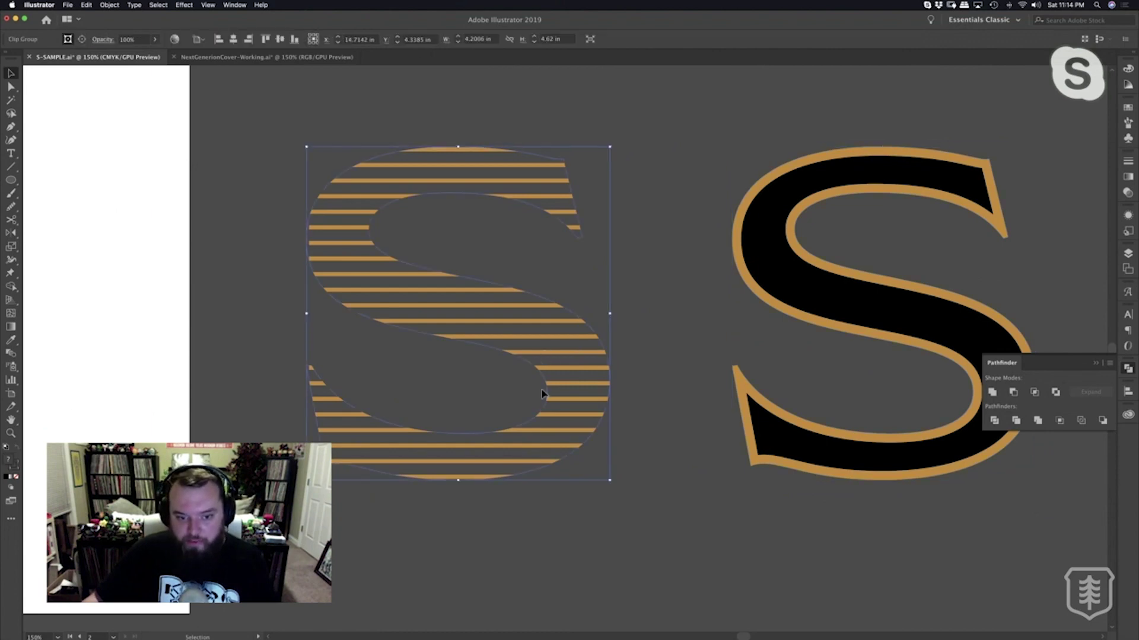
left_click(568, 391)
double_click(571, 388)
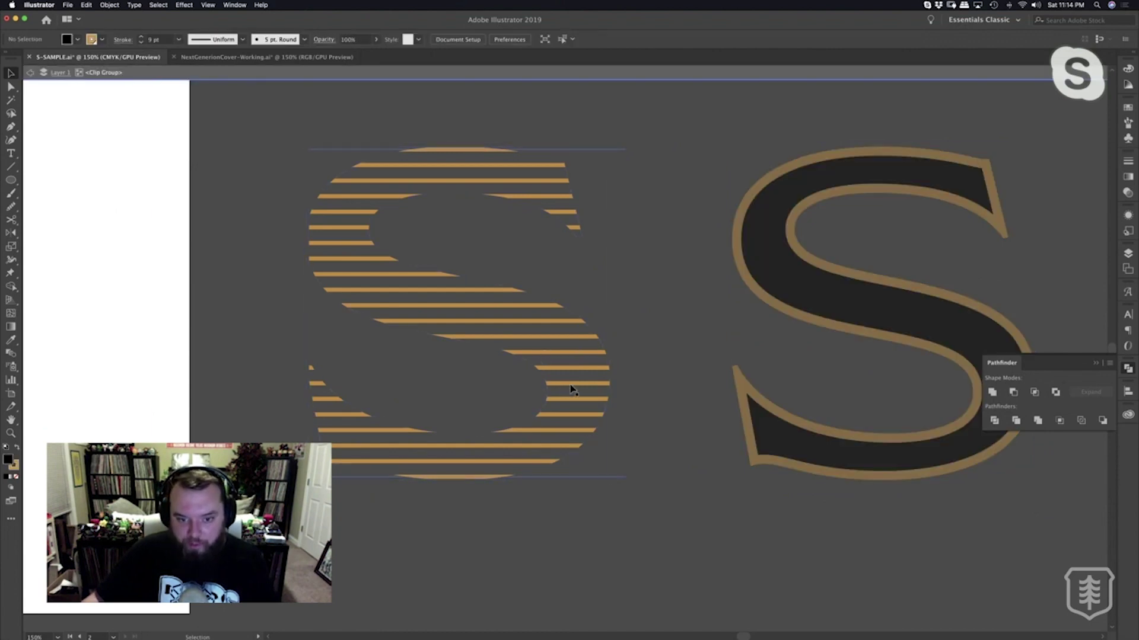
key("Escape")
left_click(562, 434)
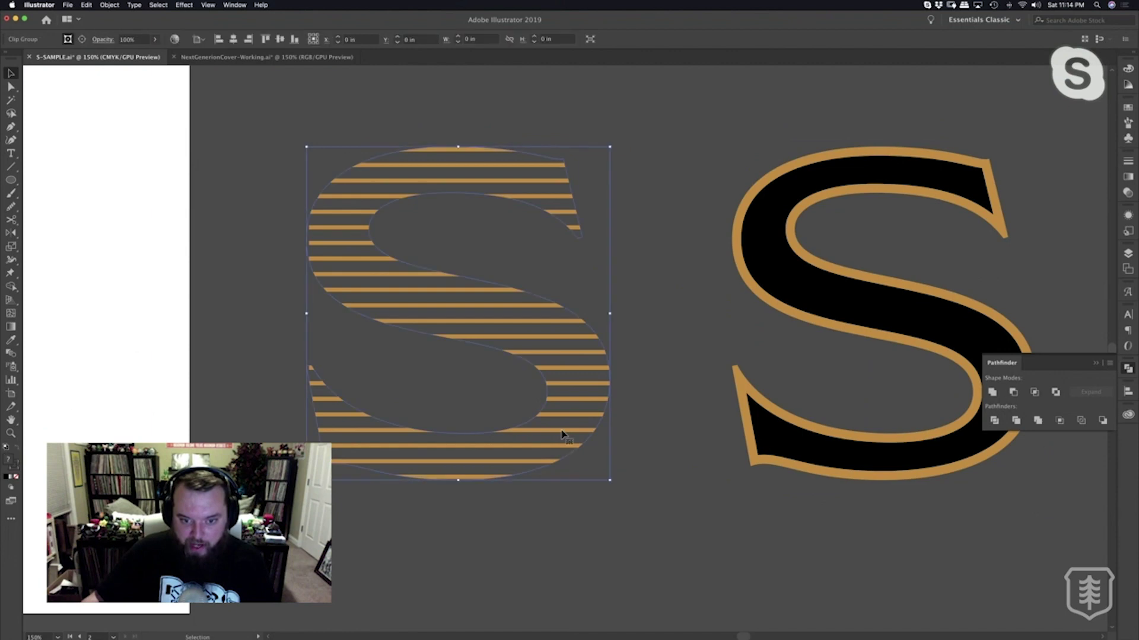
double_click(561, 436)
double_click(496, 476)
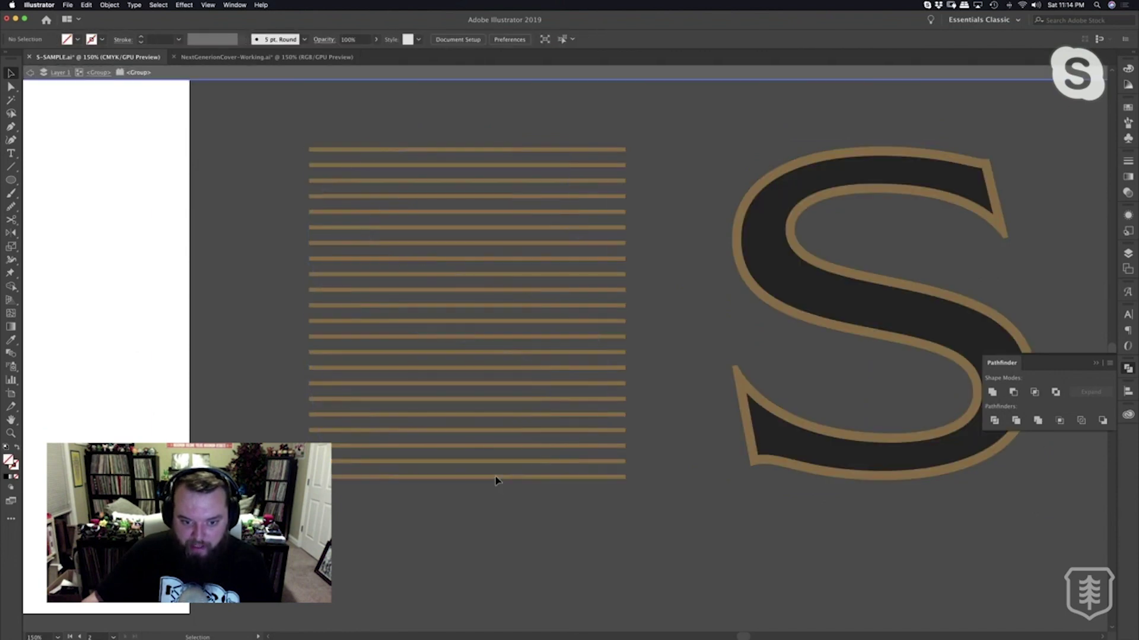
key("Escape")
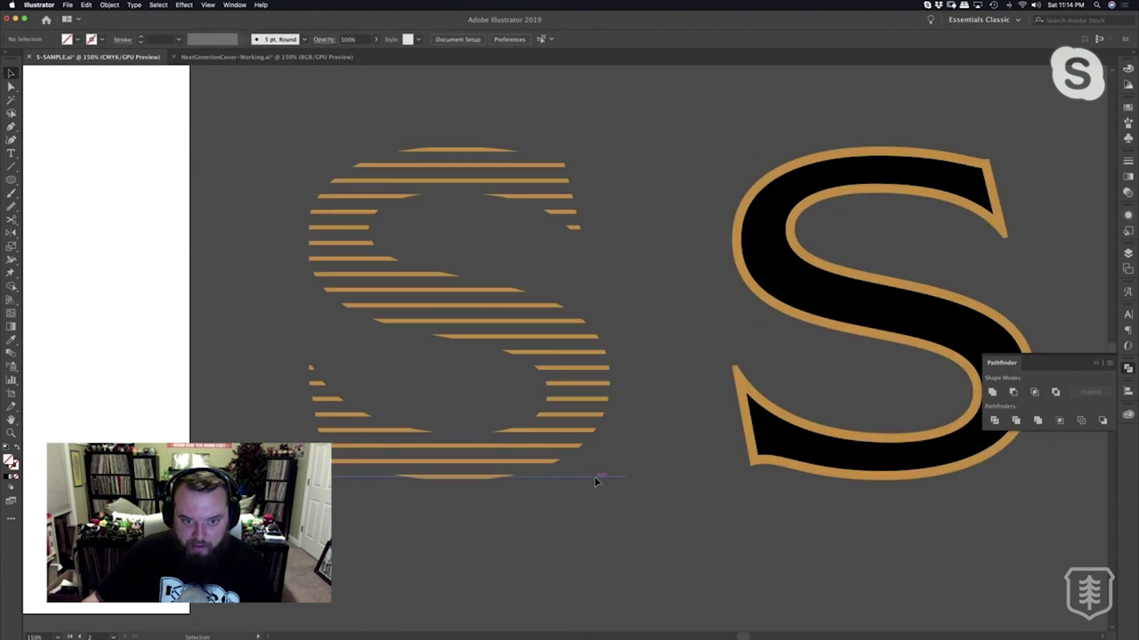
Inside the clipped lines' blend, set the bottom line's stroke weight to 2 pt.
double_click(472, 478)
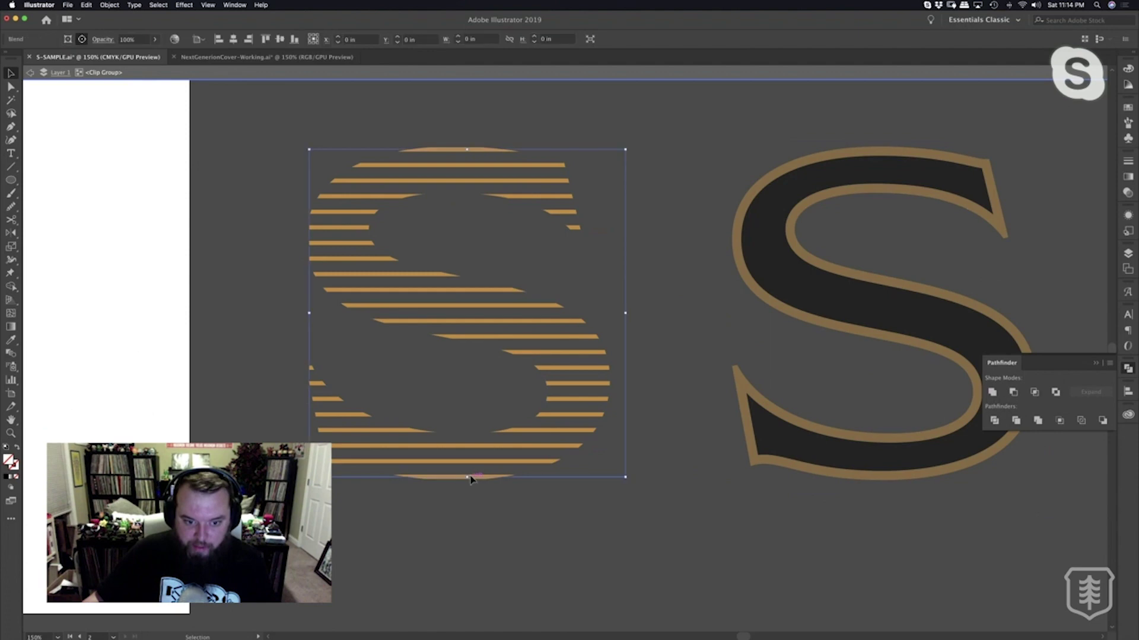
double_click(502, 469)
key("a")
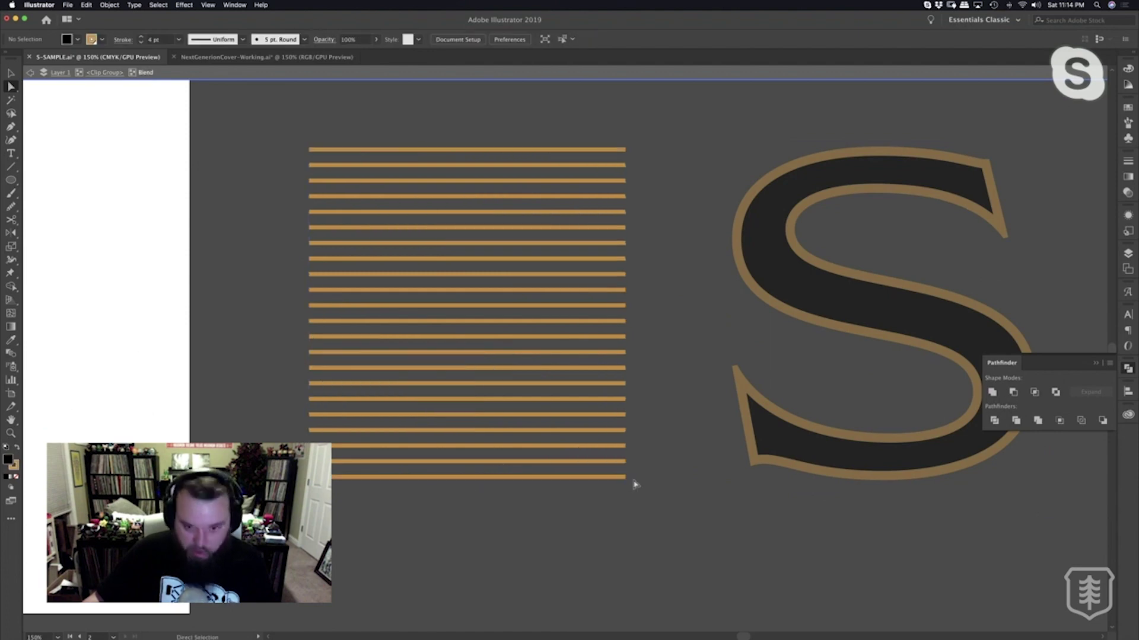
left_click(626, 478)
left_click(310, 478, "shift")
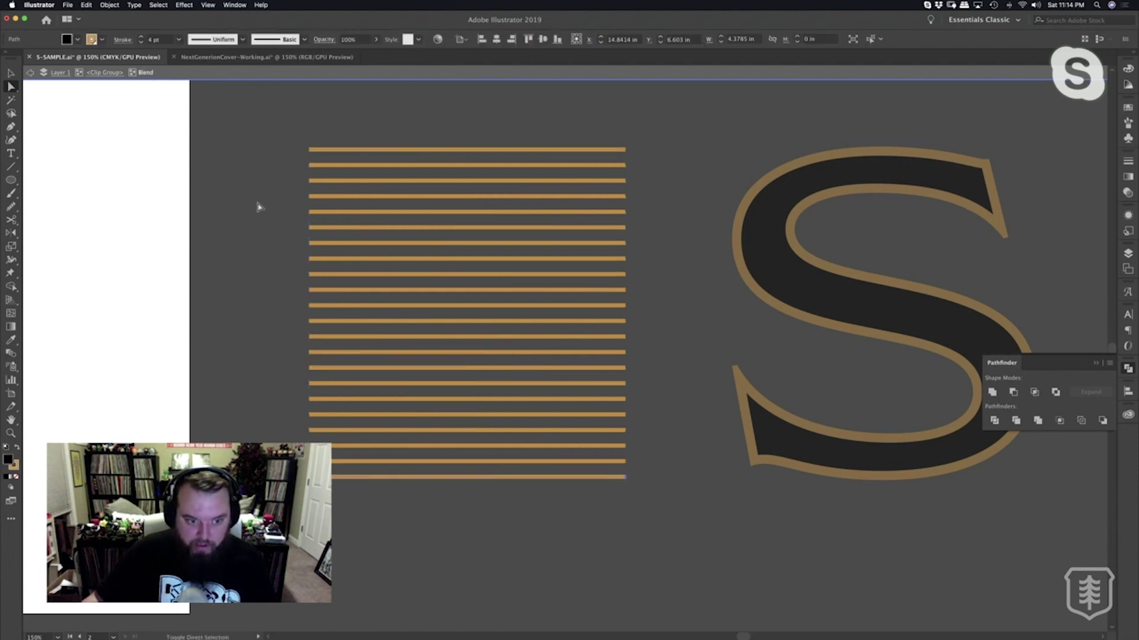
left_click(142, 43)
left_click(142, 42)
left_click(142, 42)
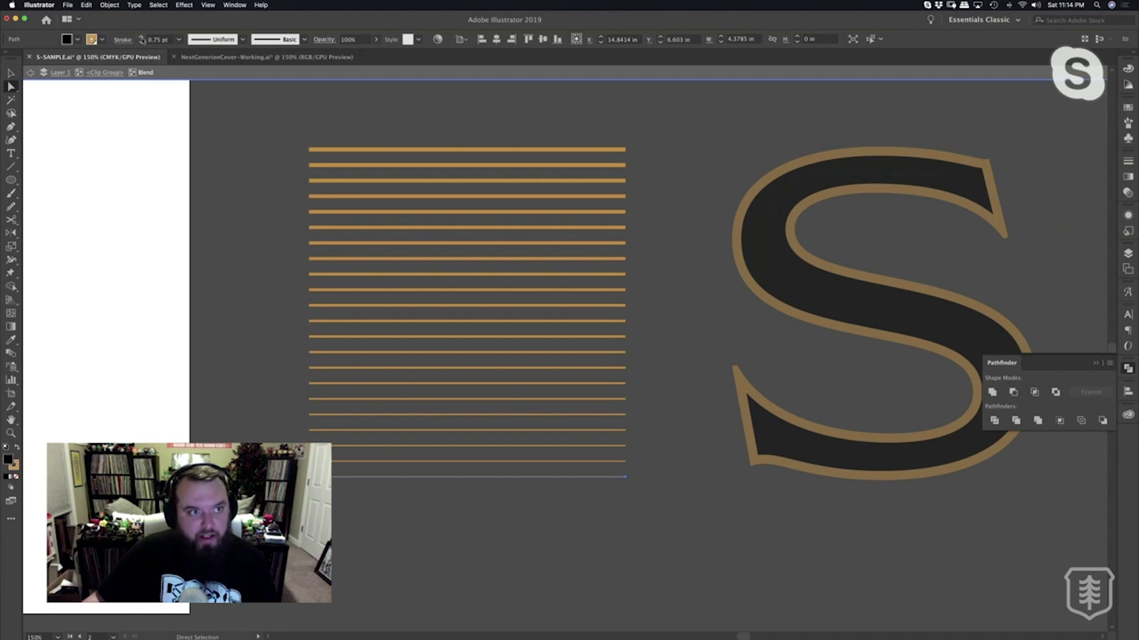
left_click(141, 36)
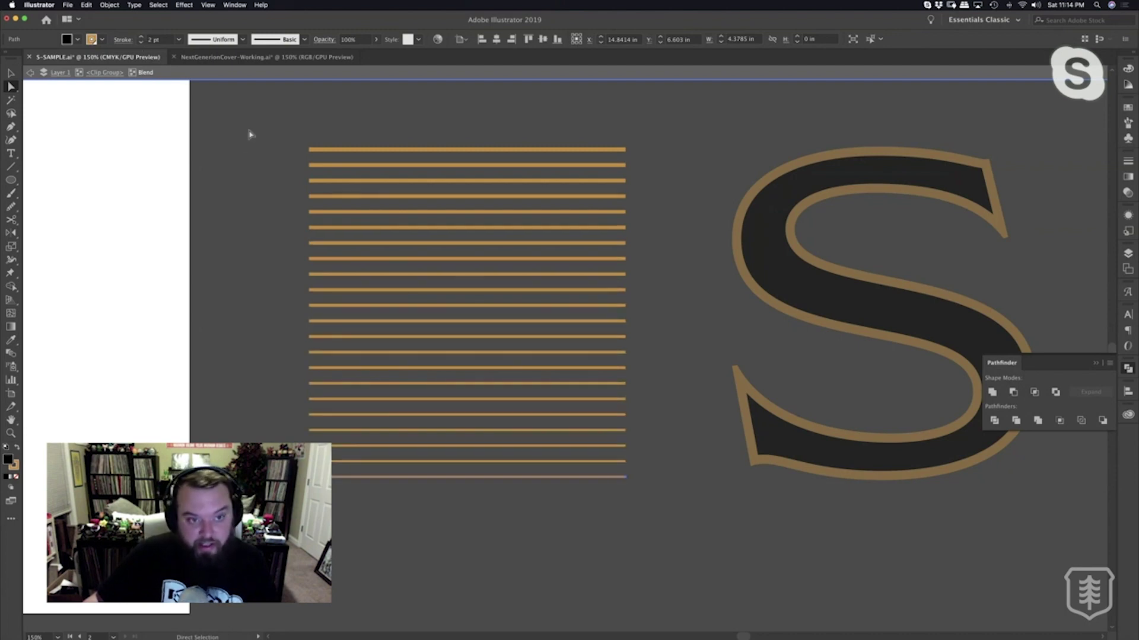
Set the stroke weight of the blend's top line to 2 pt.
left_click(613, 155)
left_click(625, 152)
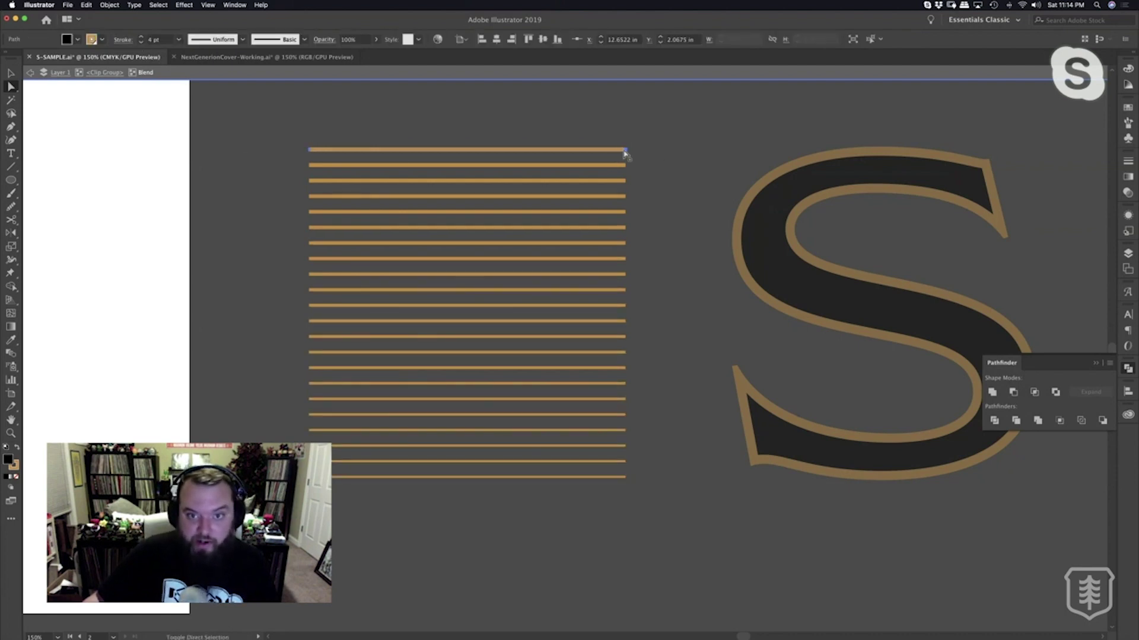
left_click(141, 42)
left_click(141, 42)
left_click(265, 149)
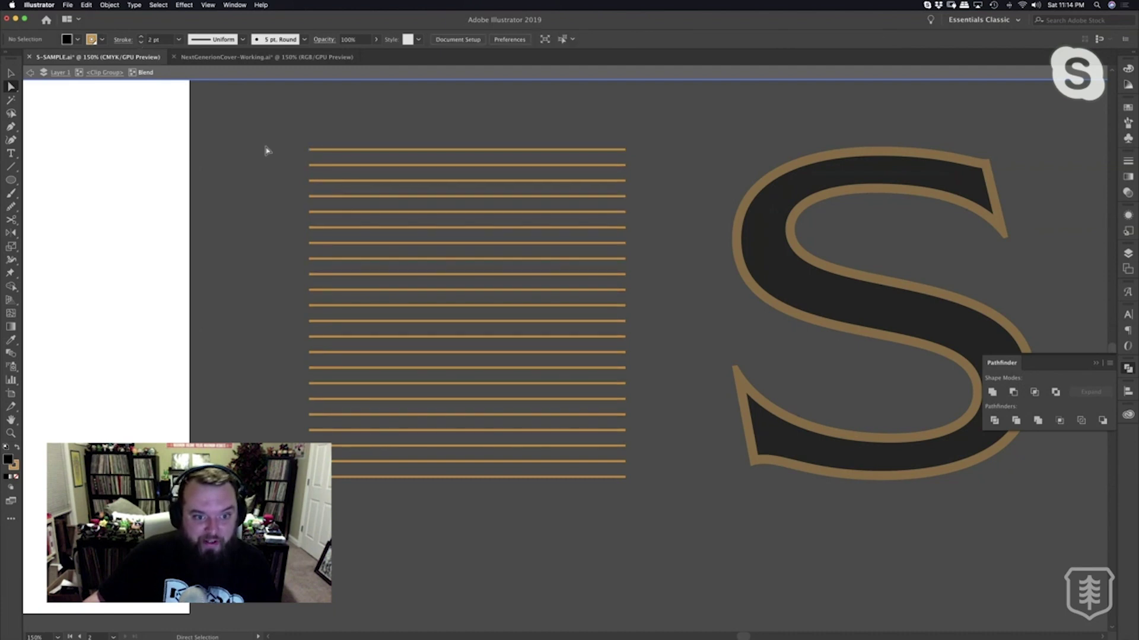
Set the line blend's spacing to 40 specified steps.
left_click_drag(313, 168, 567, 204)
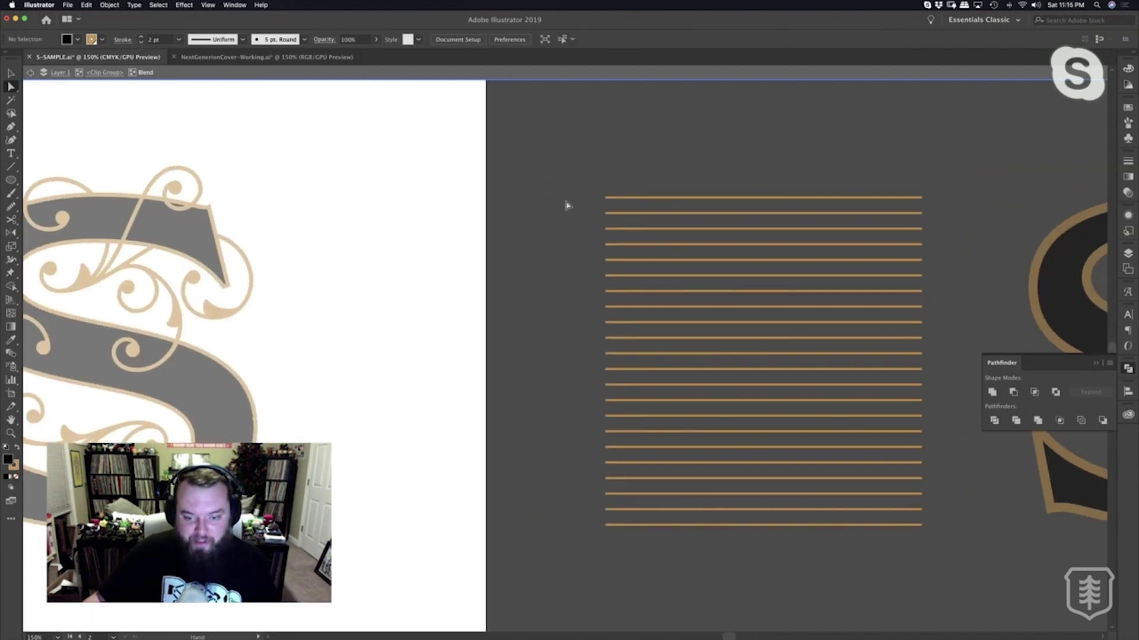
key("w")
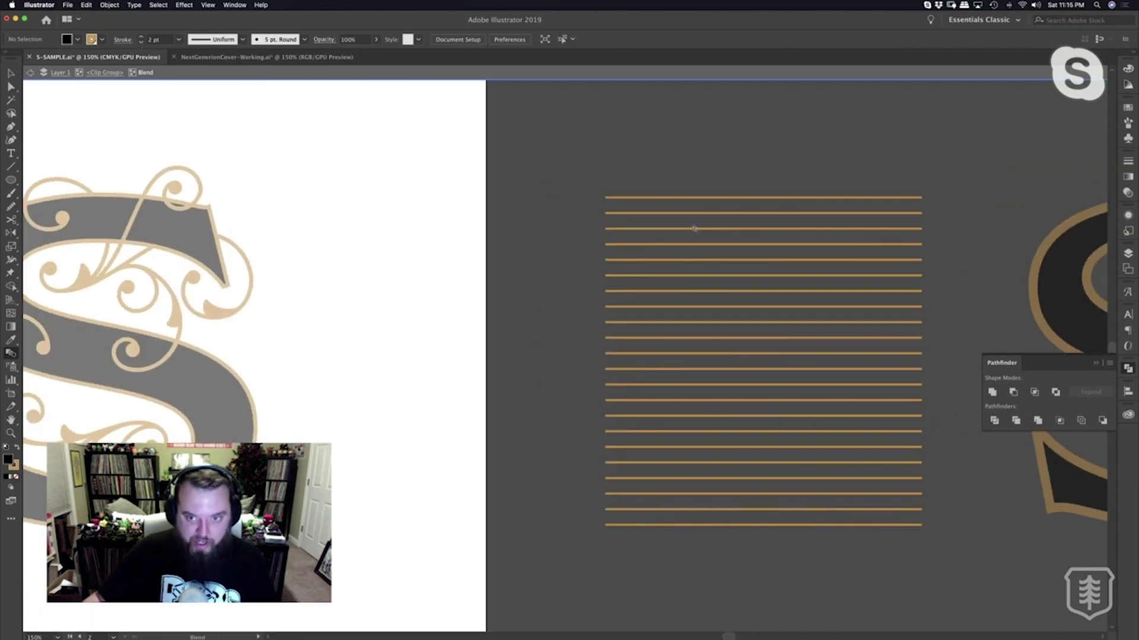
key("Return")
left_click(840, 267)
double_click(981, 216)
key("shift+Up")
key("shift+Up")
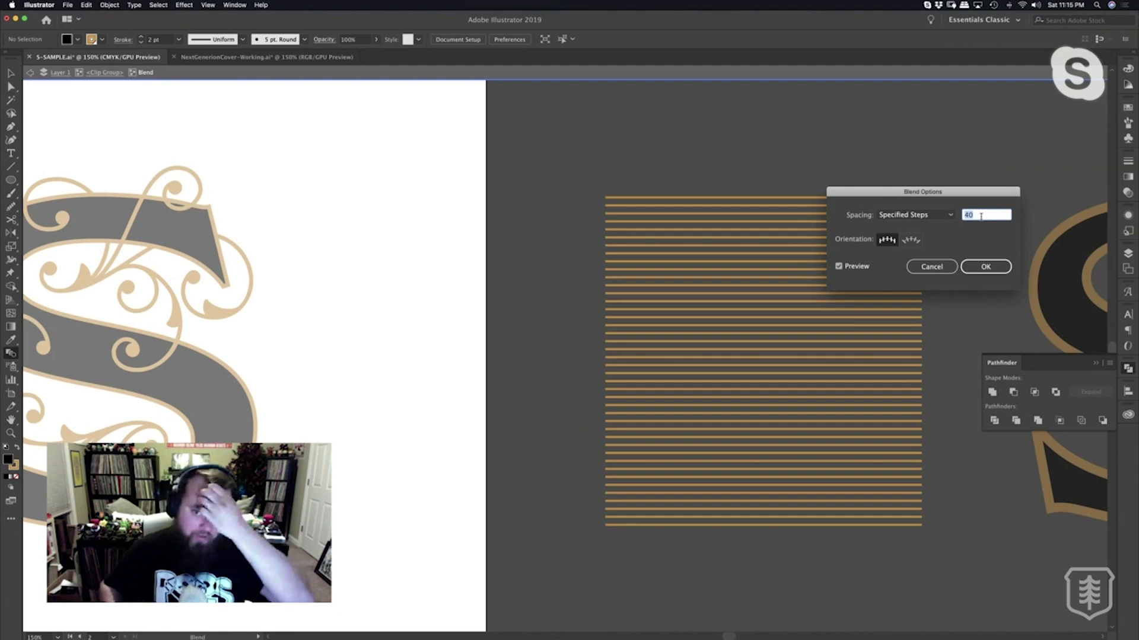
key("Return")
key("v")
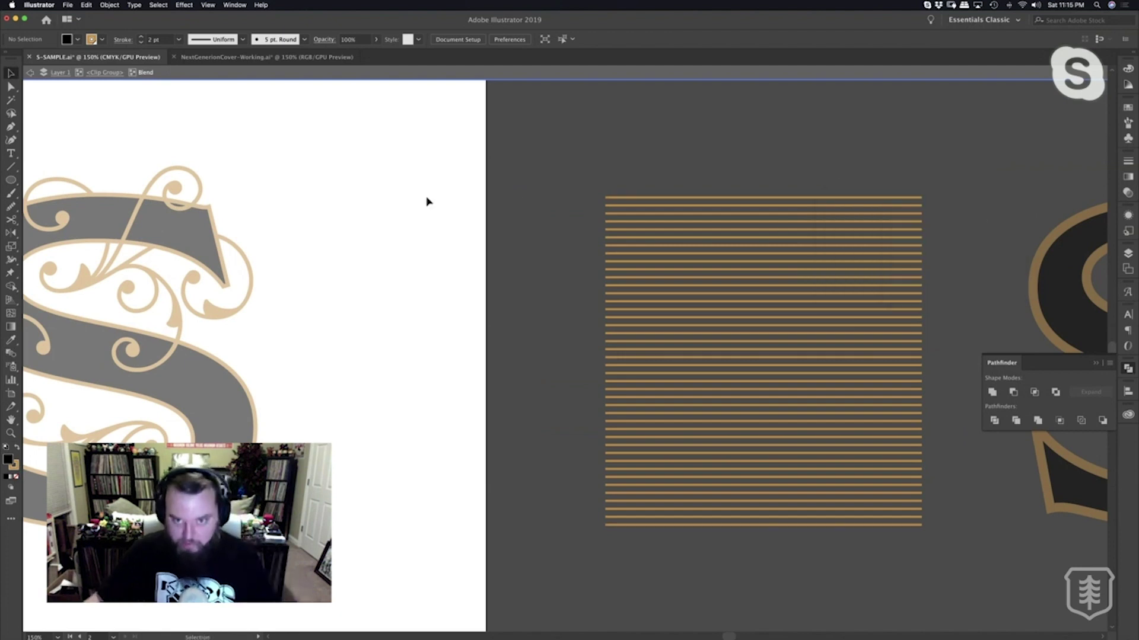
Leave the blend's isolation and try the clipped gold lines on the ornamental S on the artboard.
double_click(518, 197)
left_click_drag(544, 210, 546, 179)
left_click_drag(597, 259, 872, 249)
left_click_drag(929, 279, 283, 263)
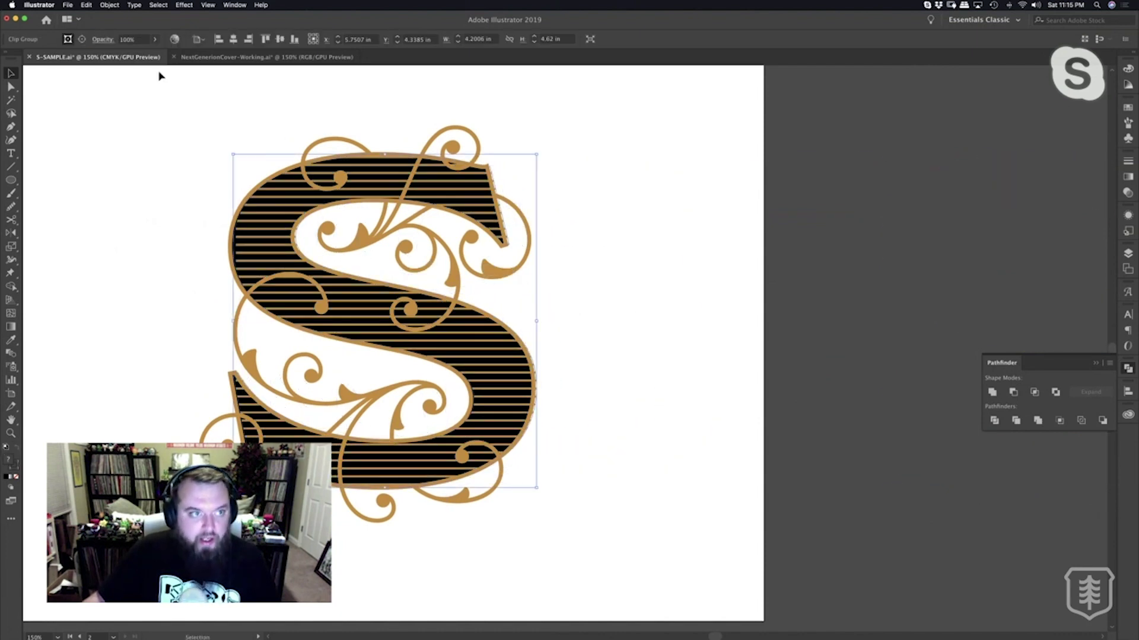
Move the clipped gold lines off the ornamental S, back to the empty area right of the artboard.
double_click(274, 237)
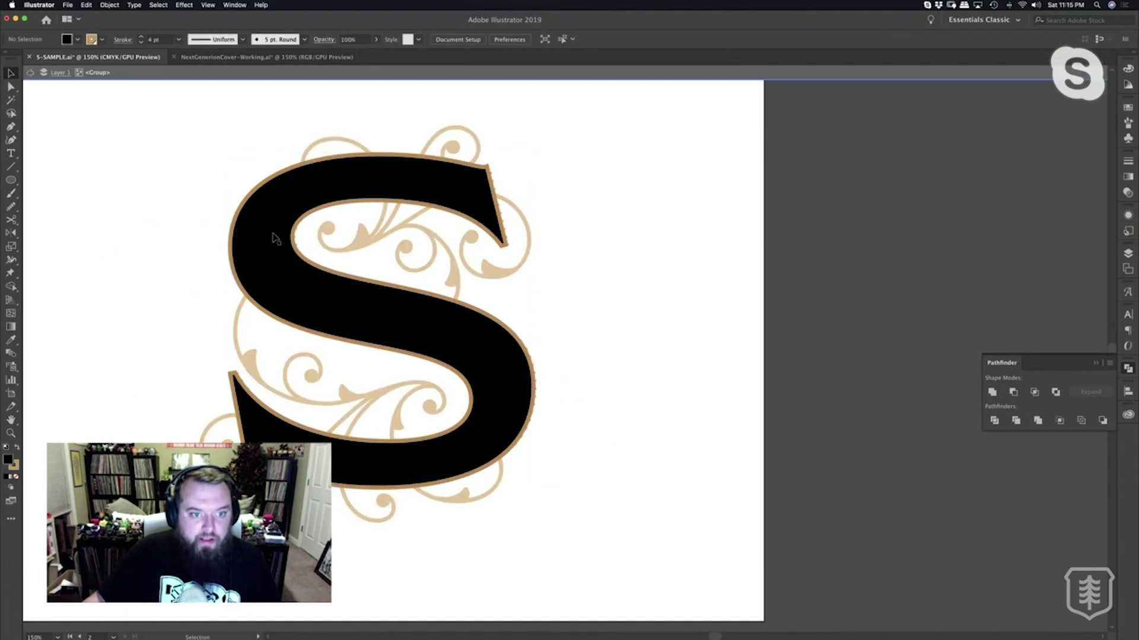
key("a")
key("Escape")
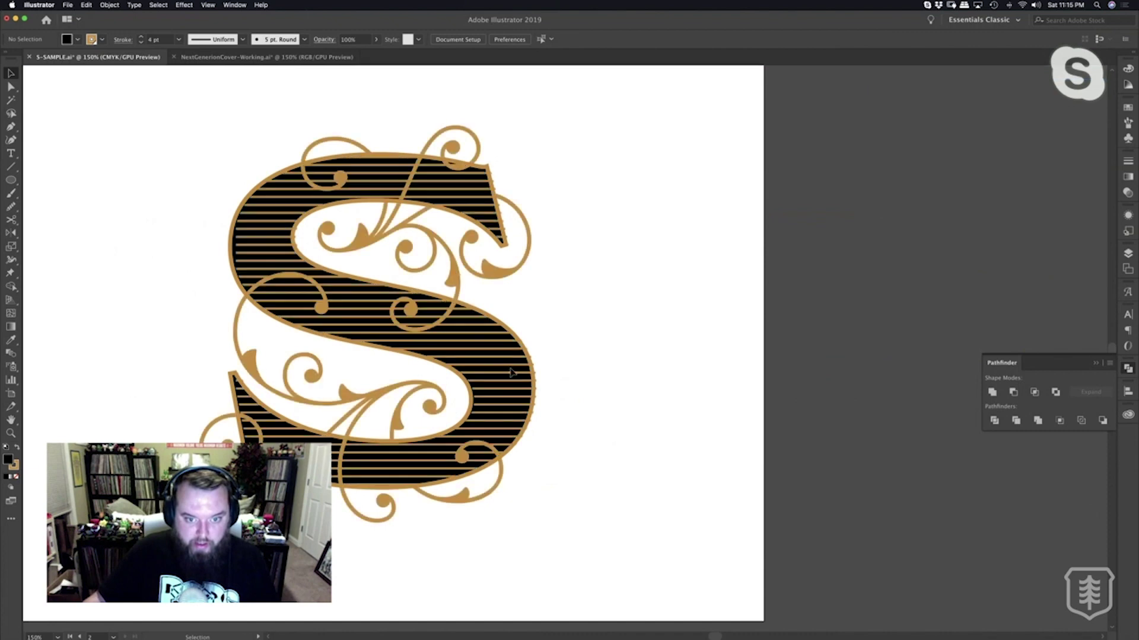
left_click_drag(513, 375, 937, 369)
left_click_drag(904, 362, 700, 366)
Inside the clipped lines' blend, give the top line no fill and a dark grey stroke, #282828.
double_click(700, 366)
double_click(701, 366)
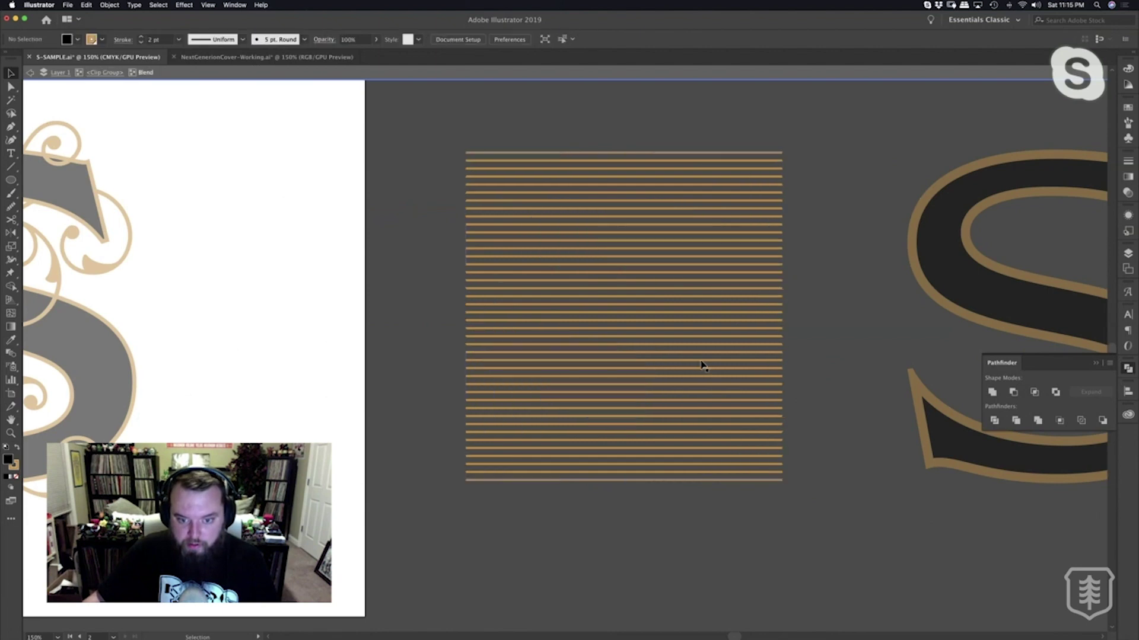
key("a")
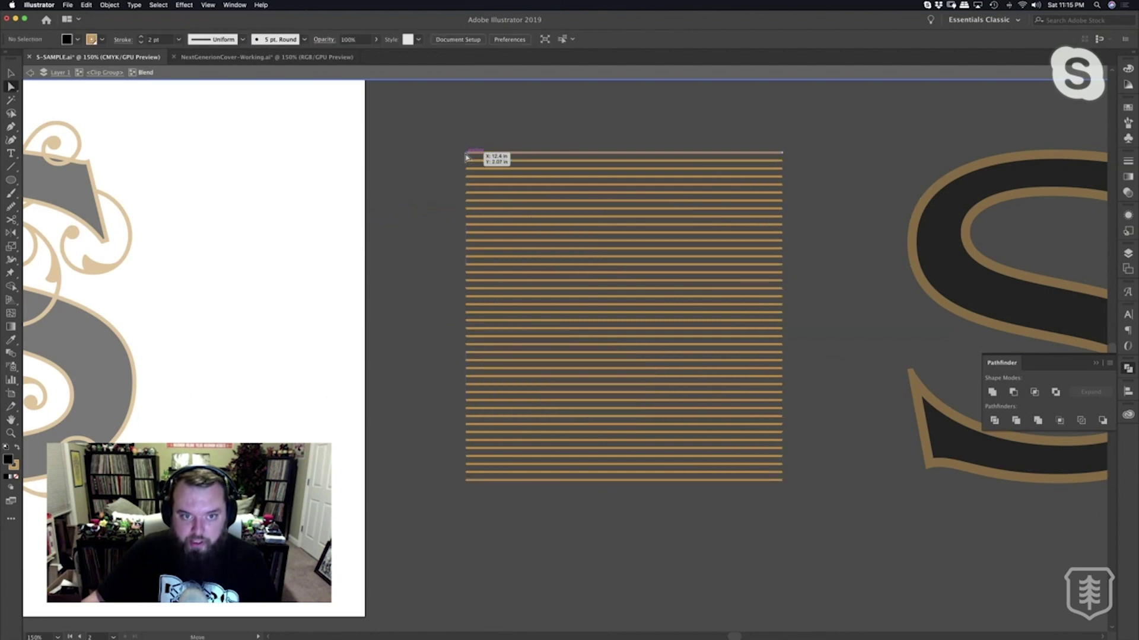
left_click(468, 153)
left_click(784, 153)
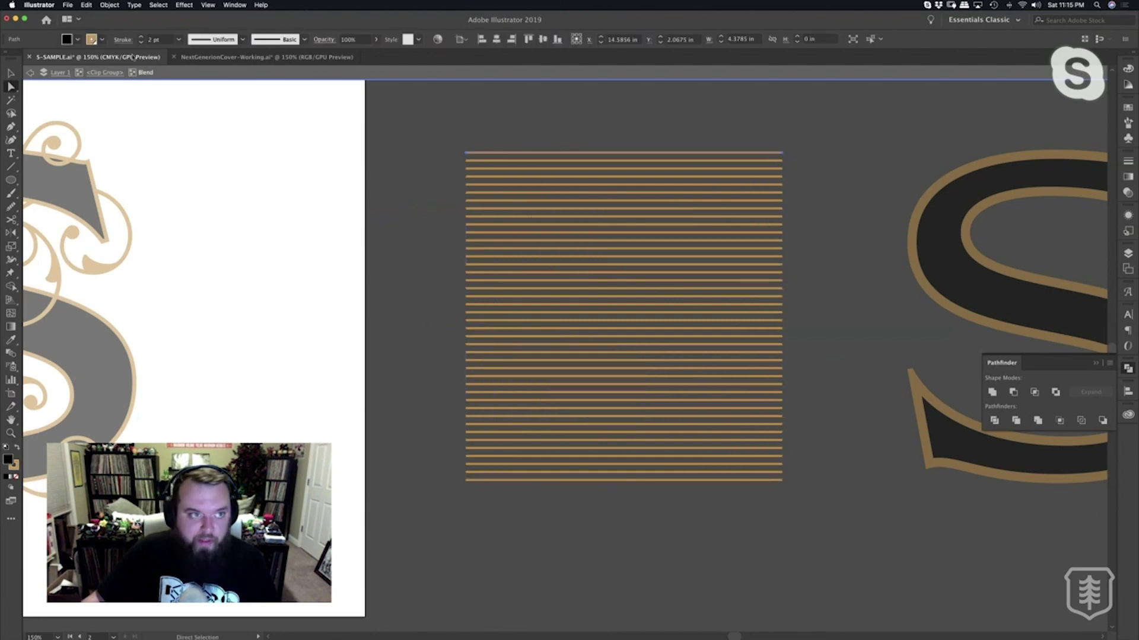
left_click(104, 41)
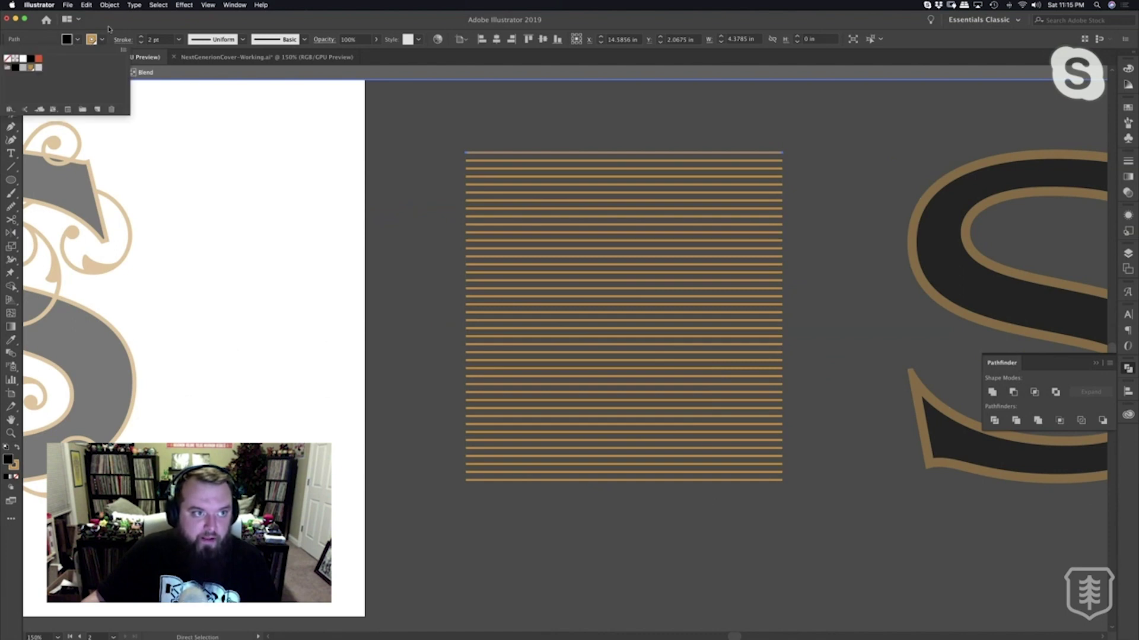
left_click(7, 58)
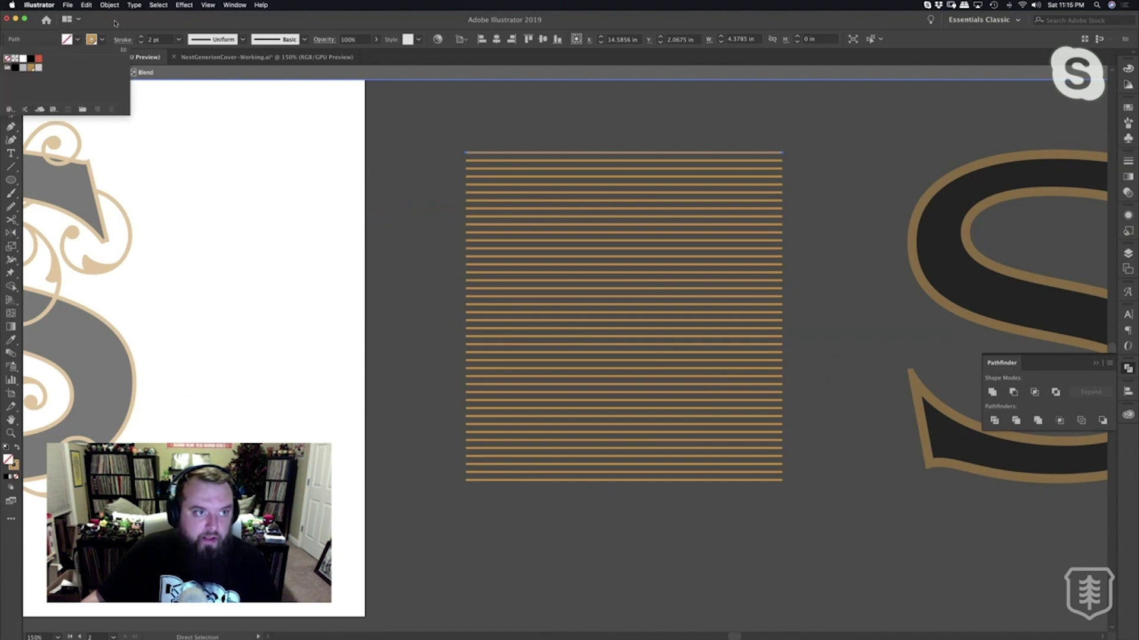
left_click(24, 70)
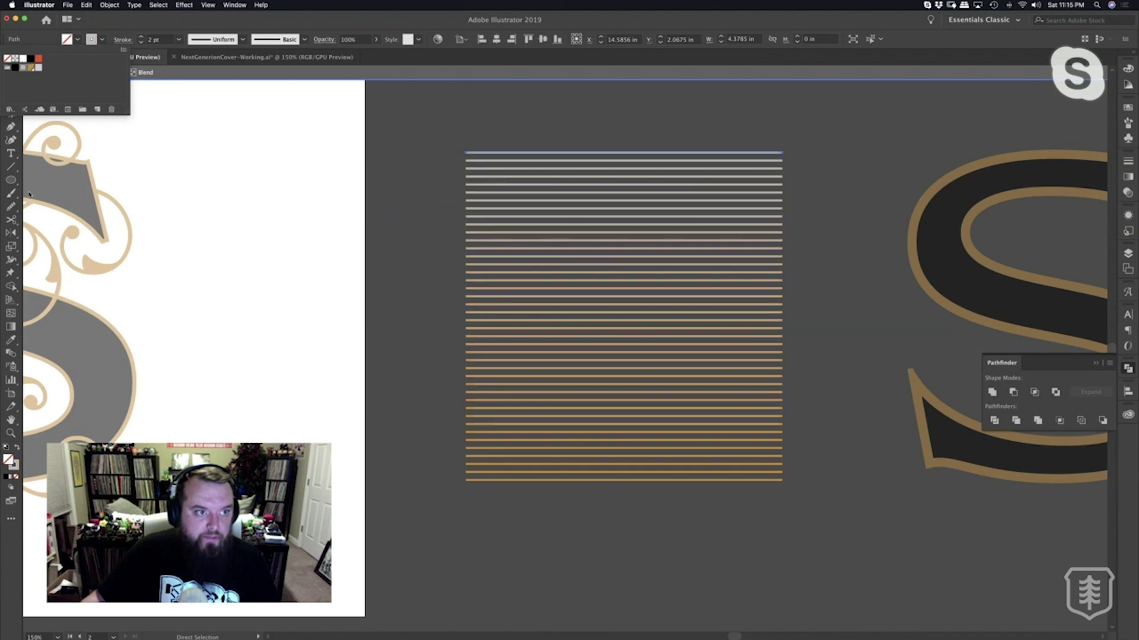
double_click(13, 465)
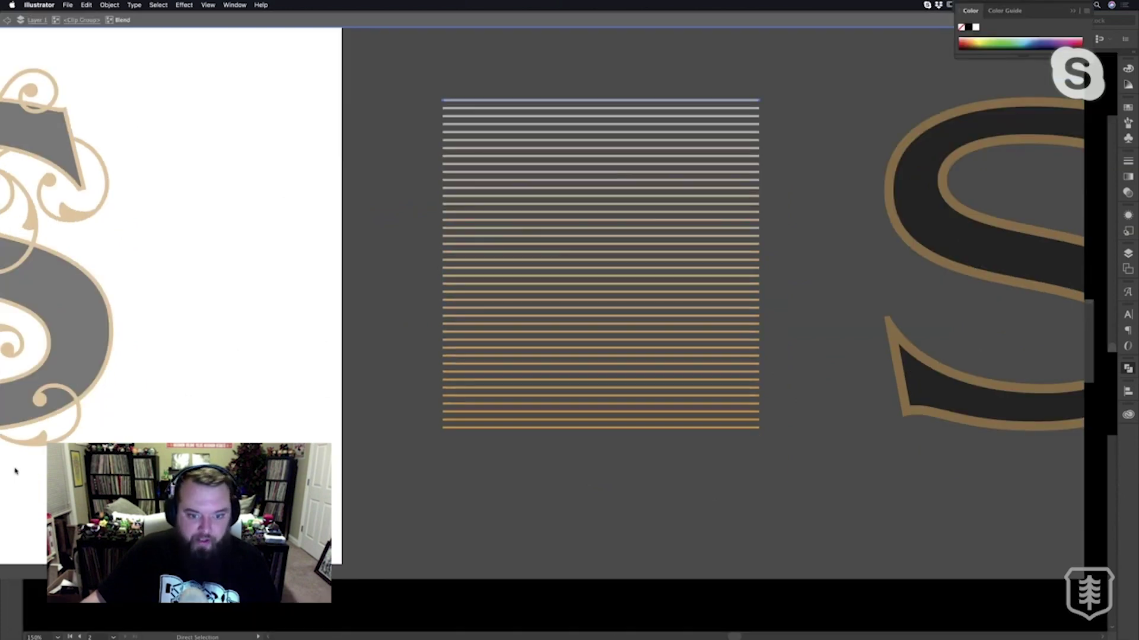
type("272828")
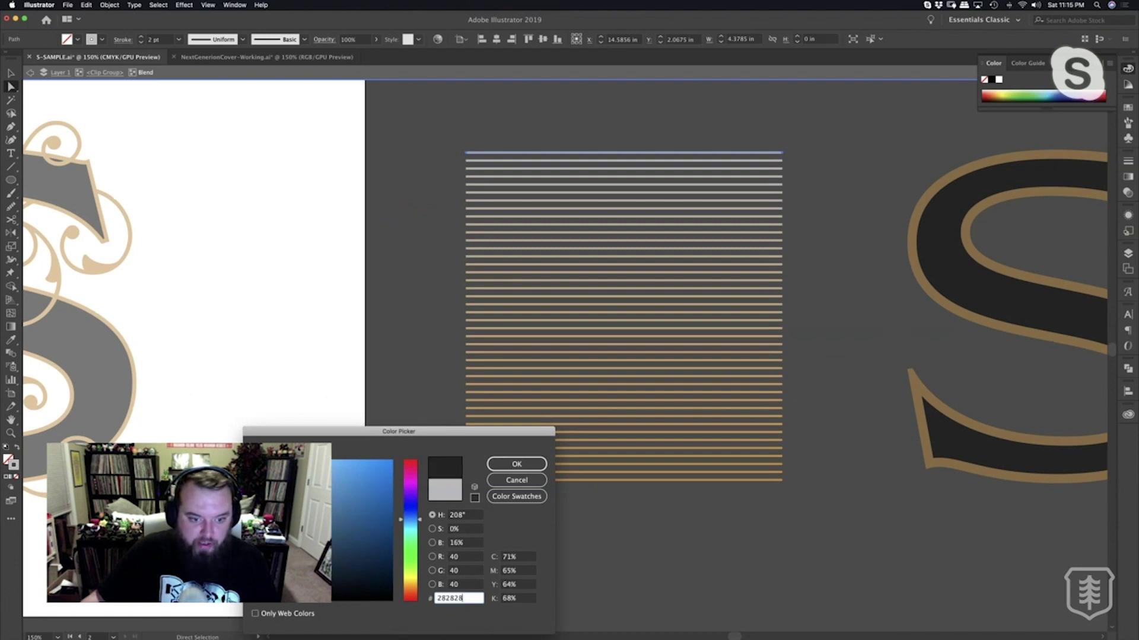
left_click(516, 464)
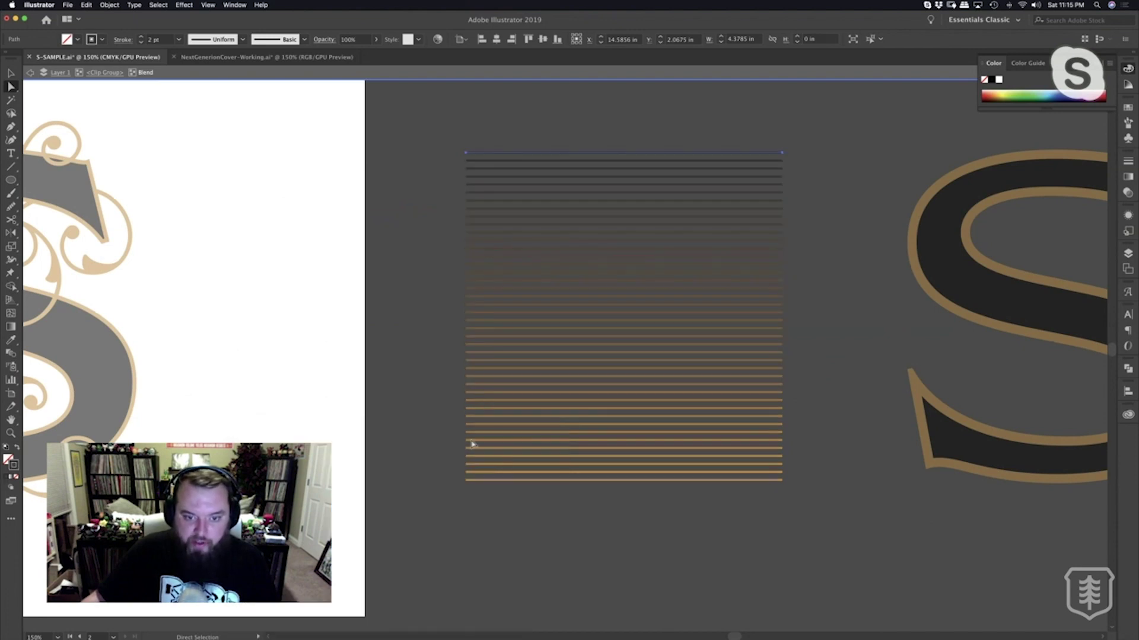
Give the blend's bottom line no fill and an orange-red stroke, #d84816.
left_click(466, 479)
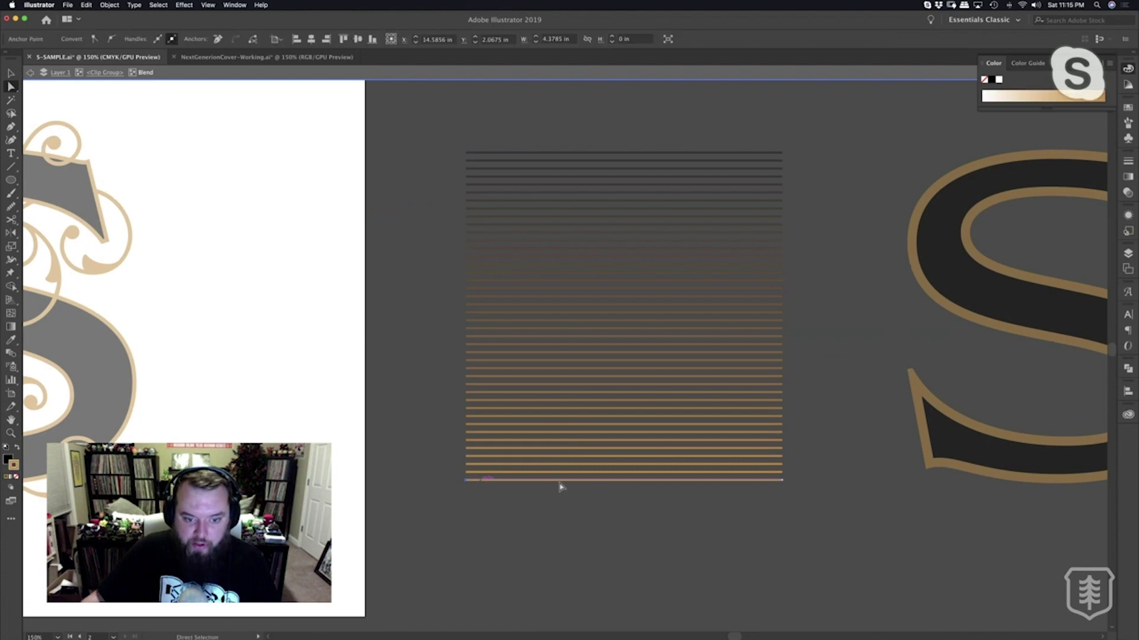
left_click(787, 484)
left_click(782, 480)
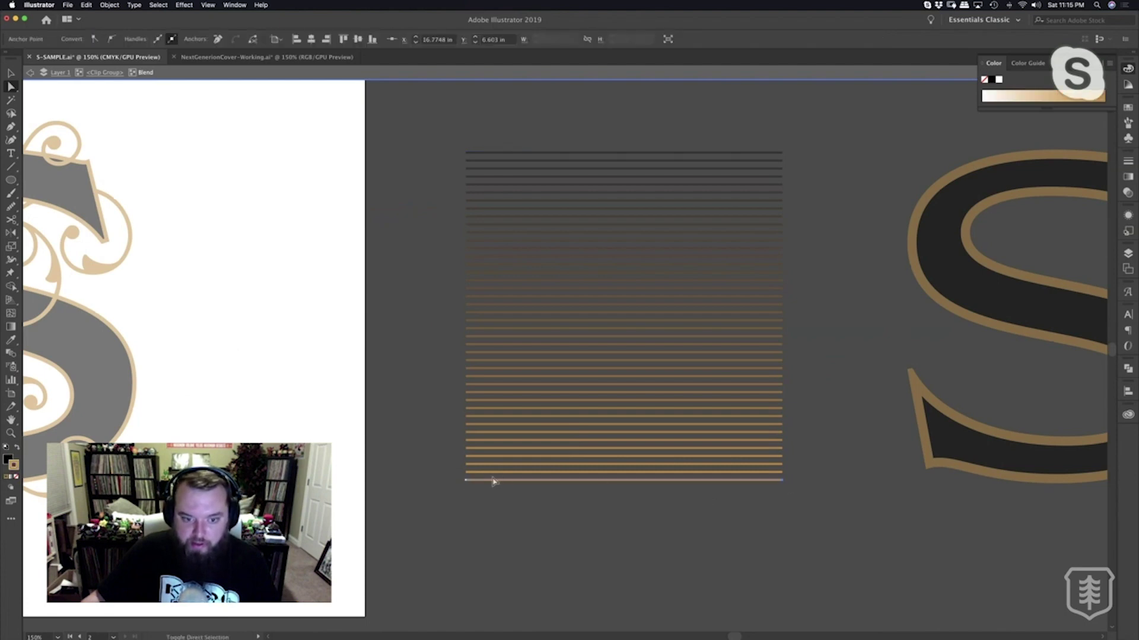
left_click(465, 479)
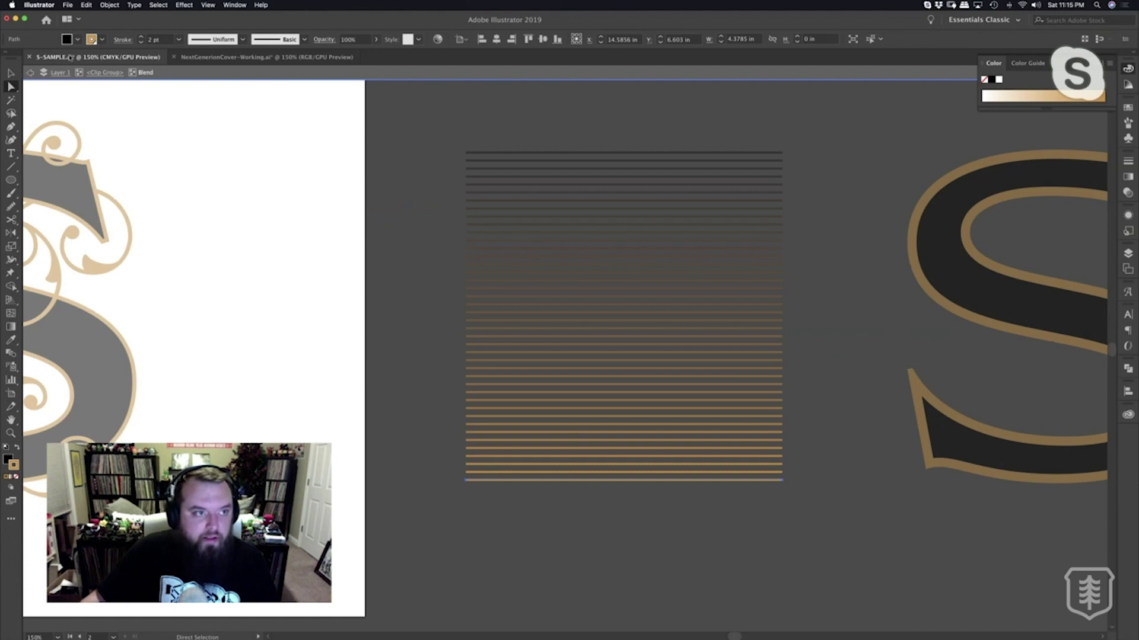
left_click(77, 40)
left_click(11, 60)
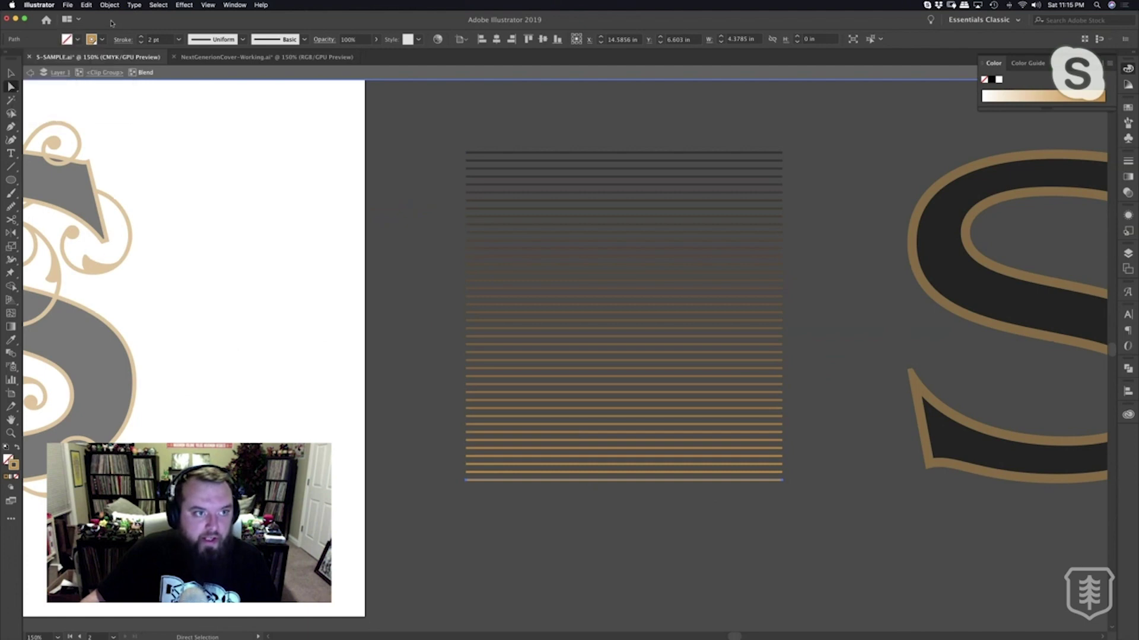
double_click(14, 466)
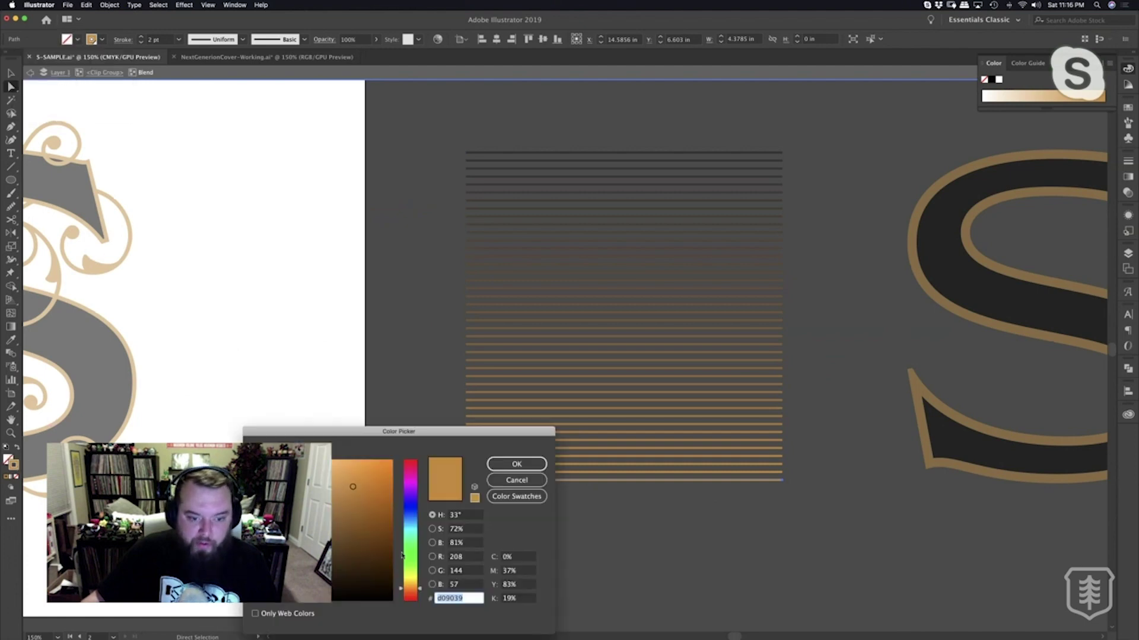
left_click(412, 595)
left_click(379, 479)
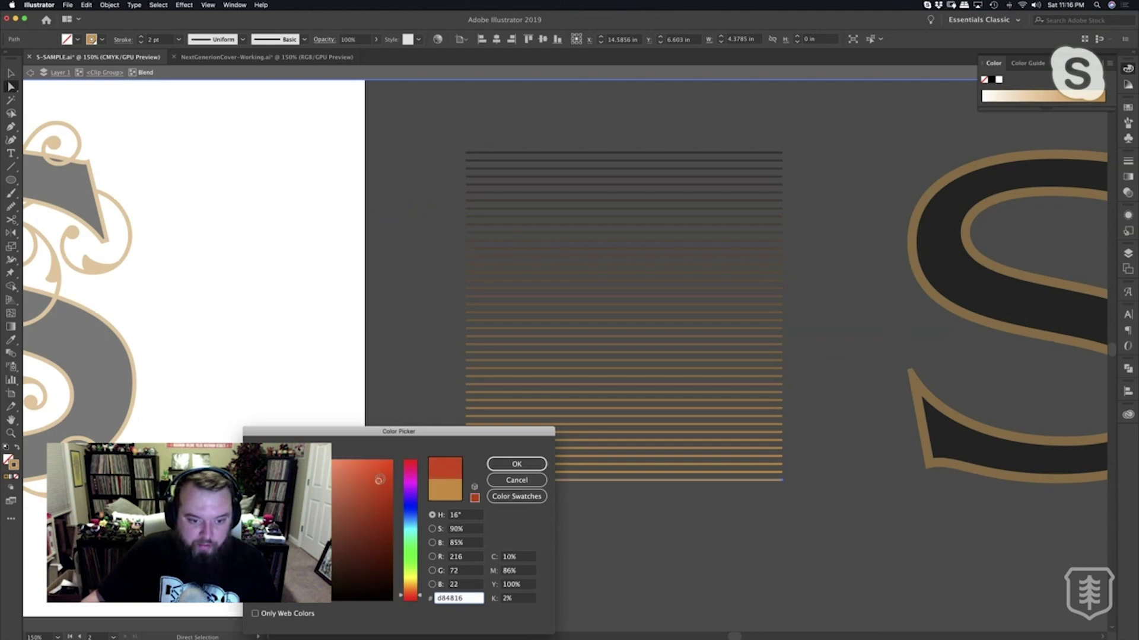
left_click(415, 600)
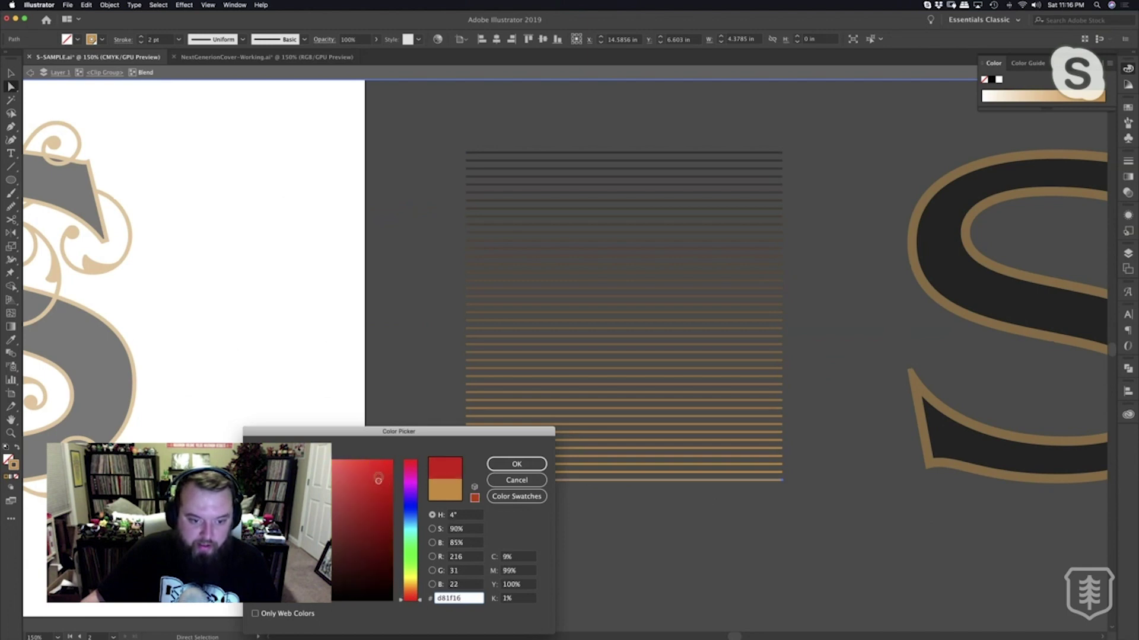
left_click_drag(413, 601, 417, 596)
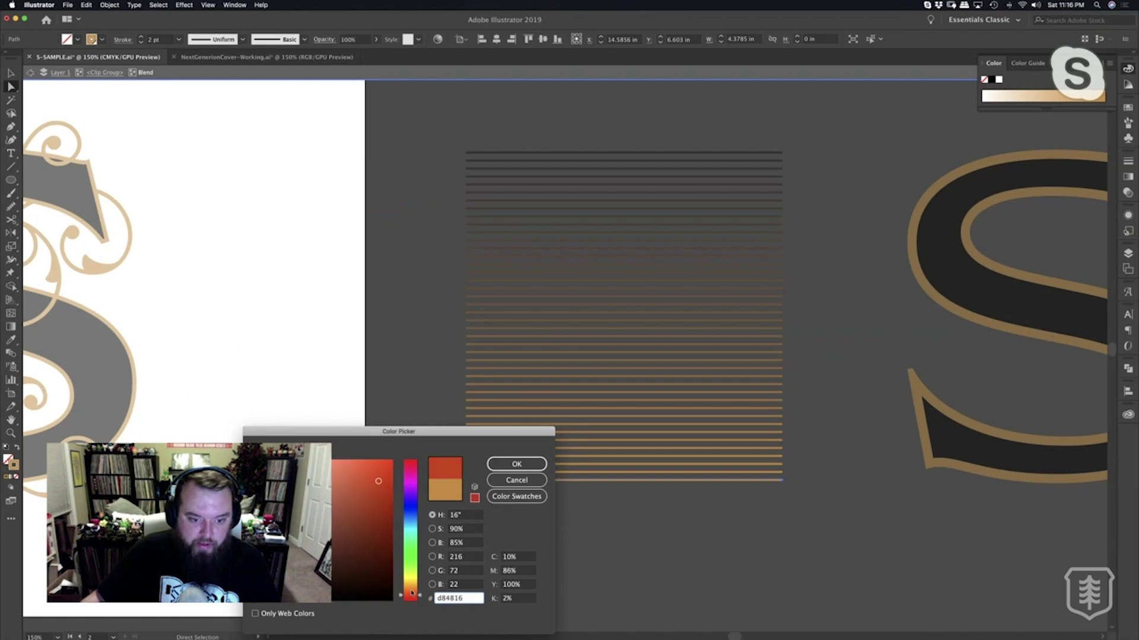
left_click(517, 464)
Leave the blend's isolation and move the clipped grey-to-red lines onto the ornamental S on the artboard.
key("v")
left_click(413, 430)
left_click_drag(558, 429, 743, 432)
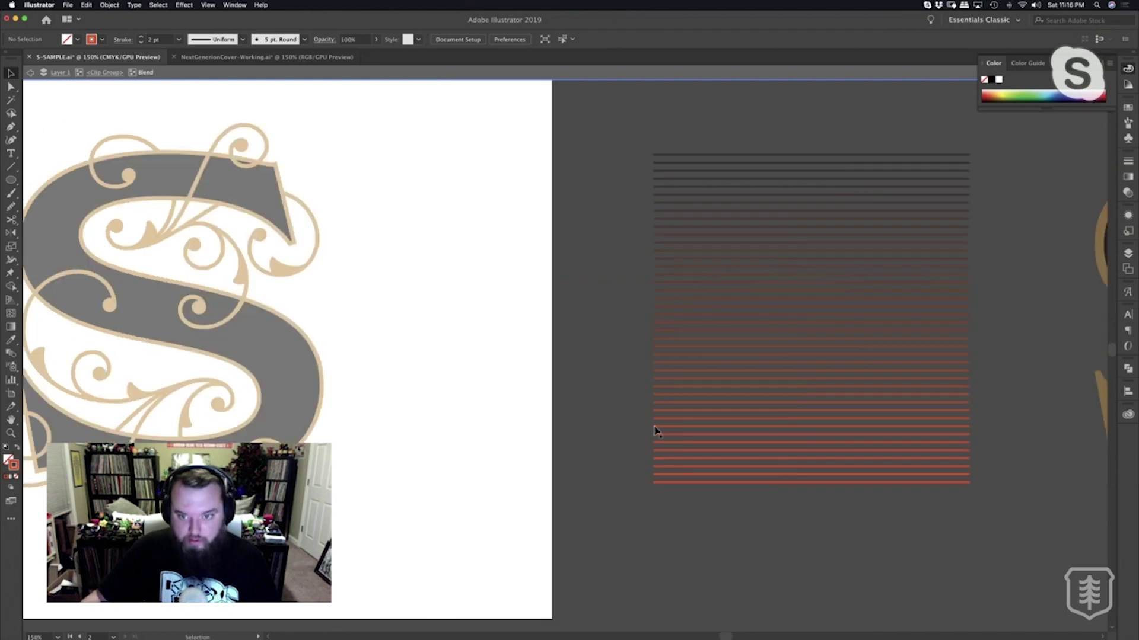
double_click(554, 414)
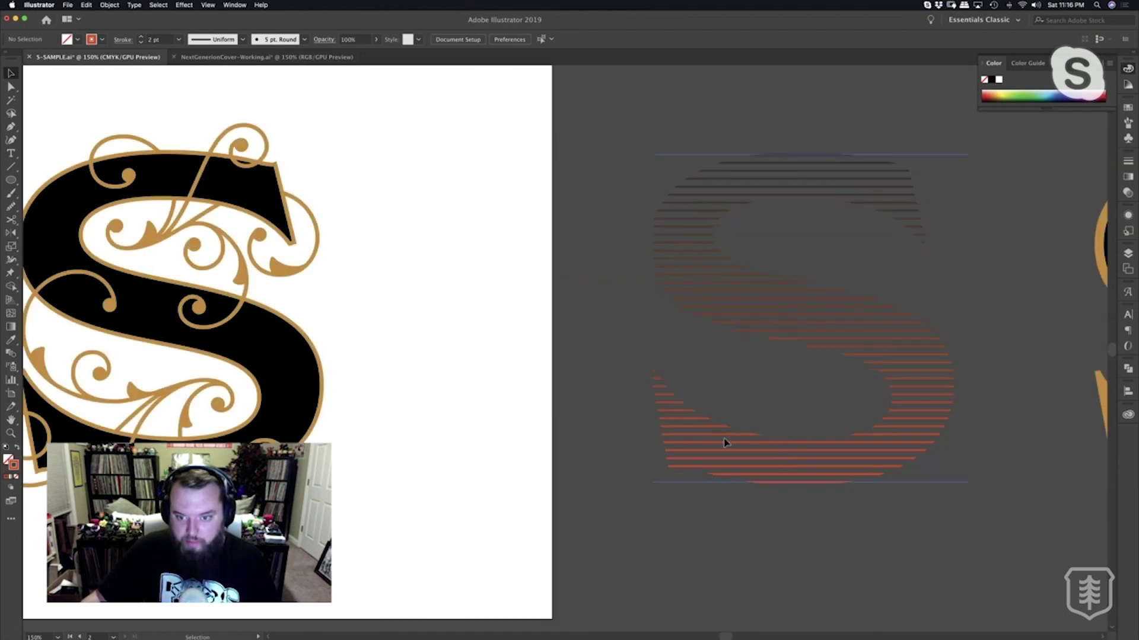
left_click(682, 441)
left_click_drag(730, 437, 100, 438)
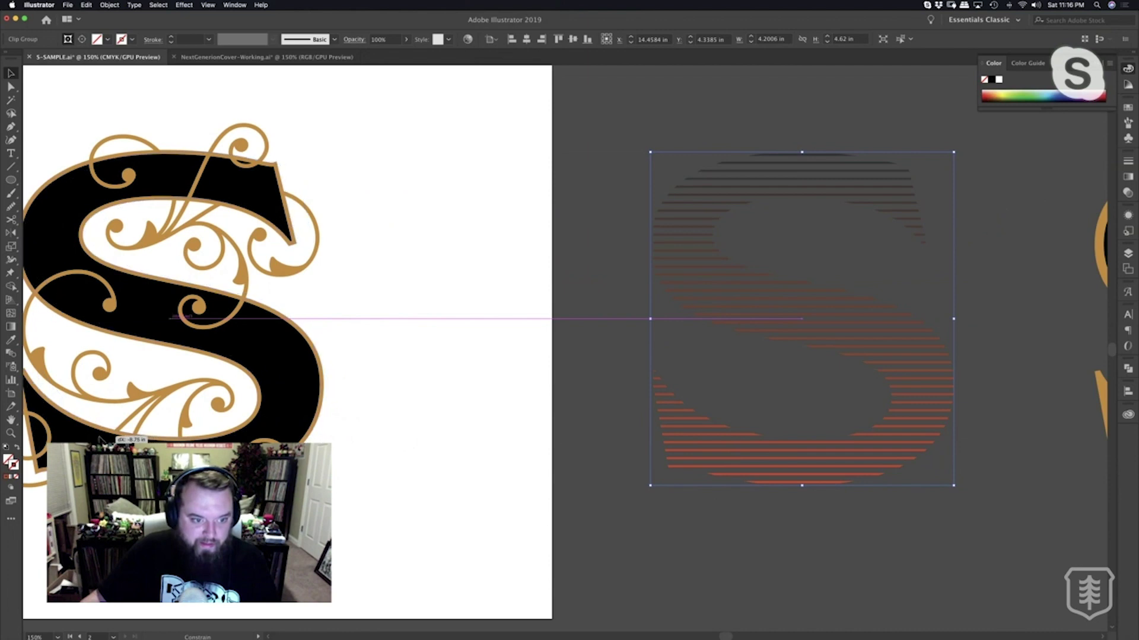
left_click_drag(99, 440, 100, 440)
left_click(434, 463)
left_click_drag(421, 449, 709, 496)
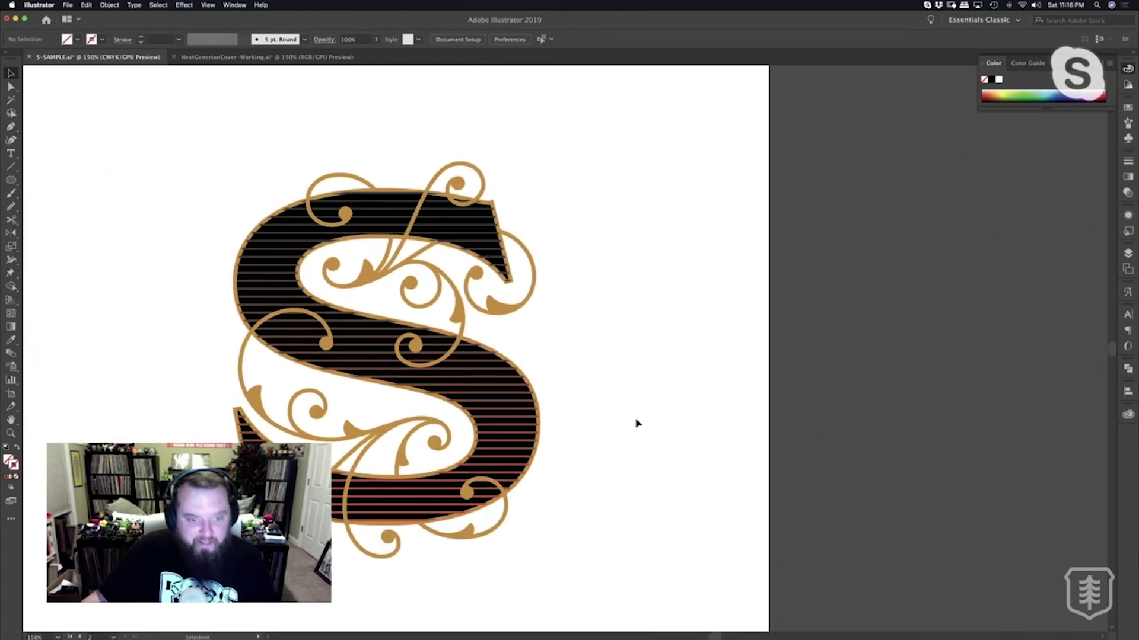
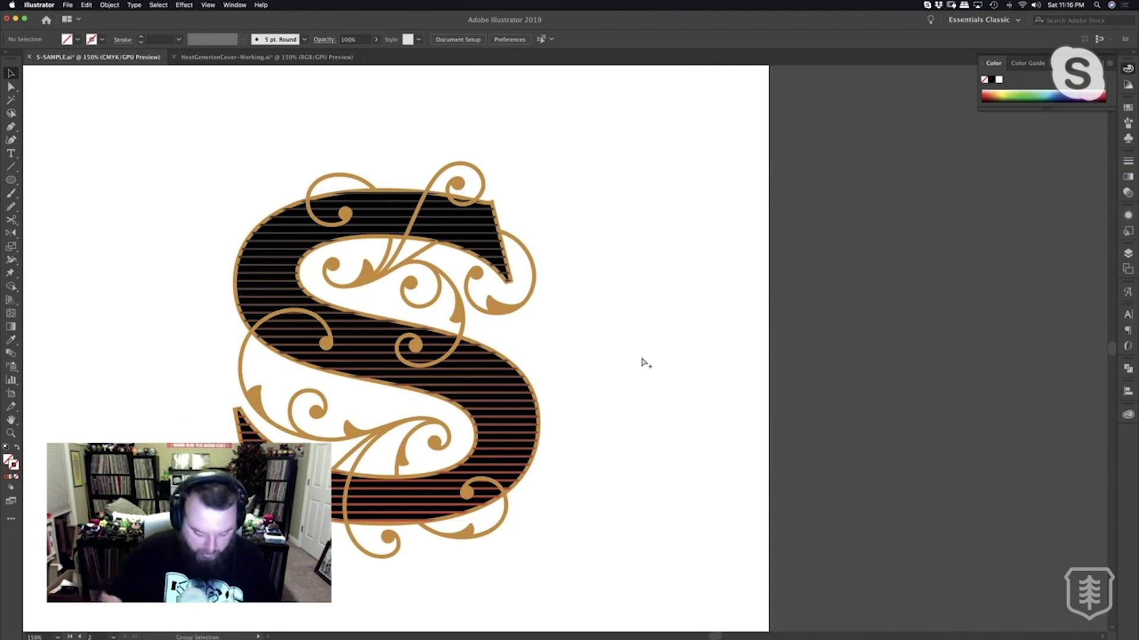
Select the gold-outlined black S and paste a copy of it in front of the clipped lines.
key("super+b")
key("super+shift+a")
left_click_drag(645, 366, 653, 366)
key("z")
left_click(567, 389)
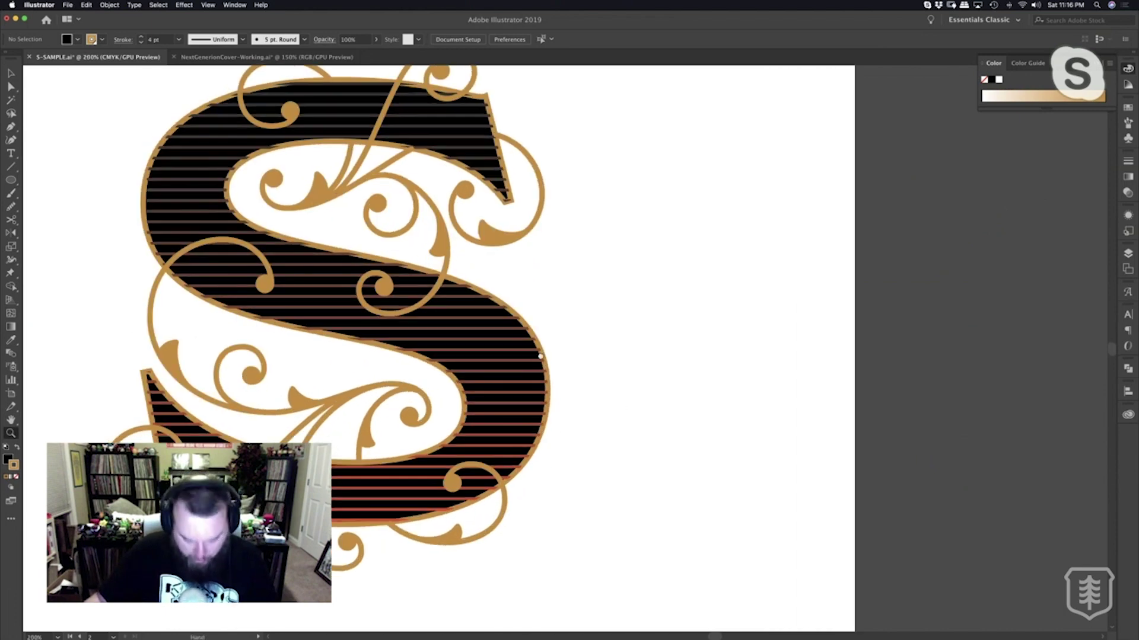
key("v")
left_click(567, 377)
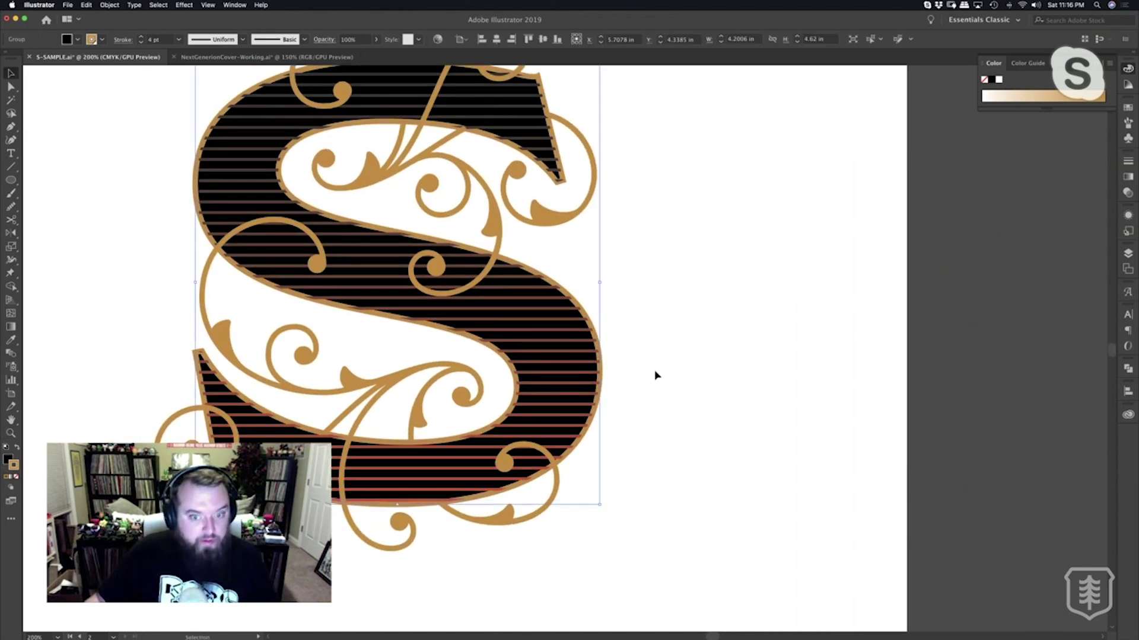
key("a")
key("super")
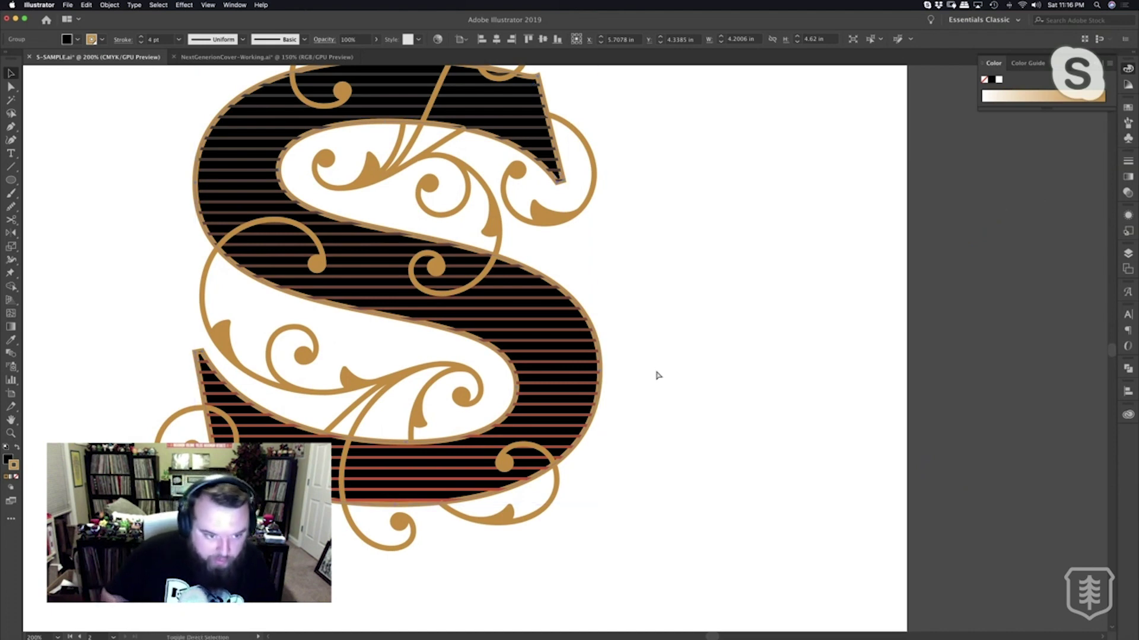
key("v")
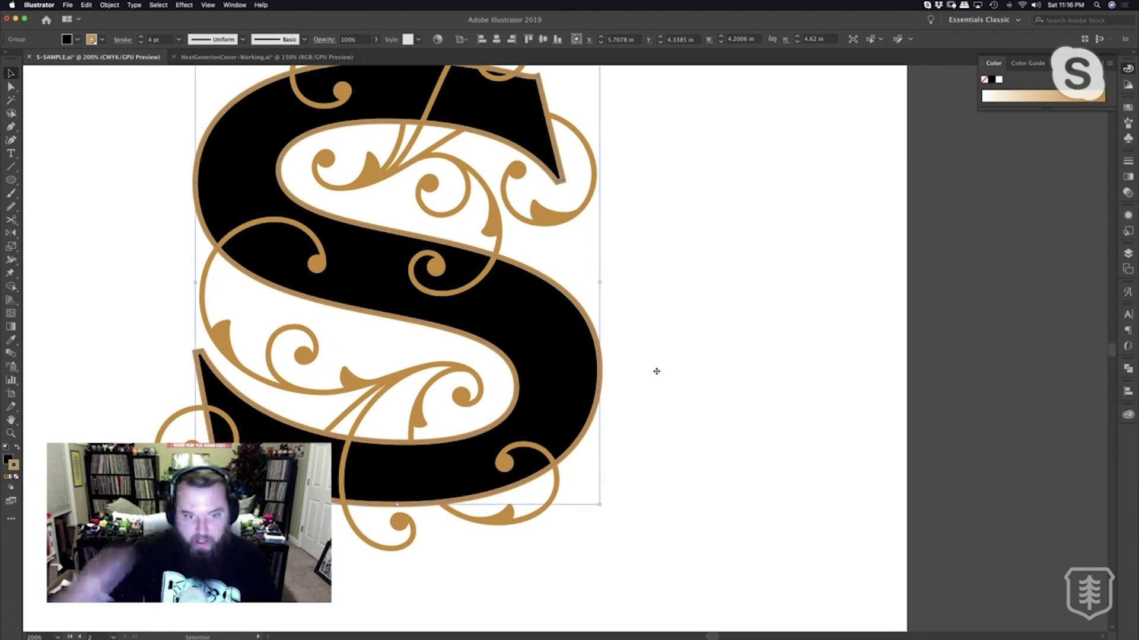
Remove the fill from the front copy of the S, keeping its gold stroke.
left_click(77, 39)
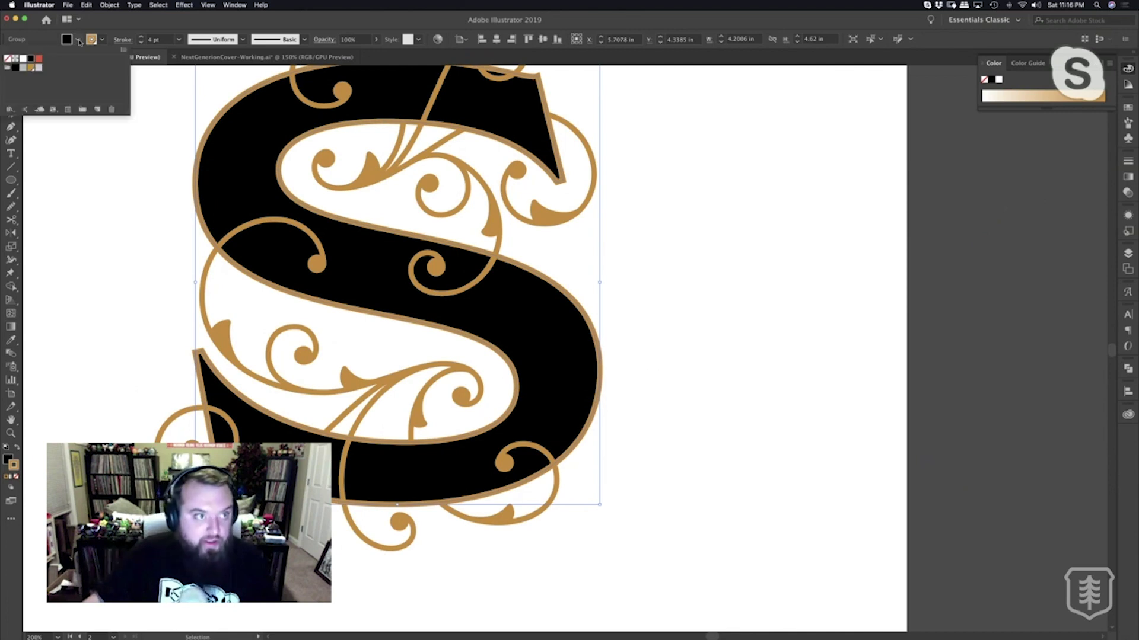
left_click(7, 60)
left_click(96, 261)
left_click(98, 265)
left_click_drag(109, 271, 155, 304)
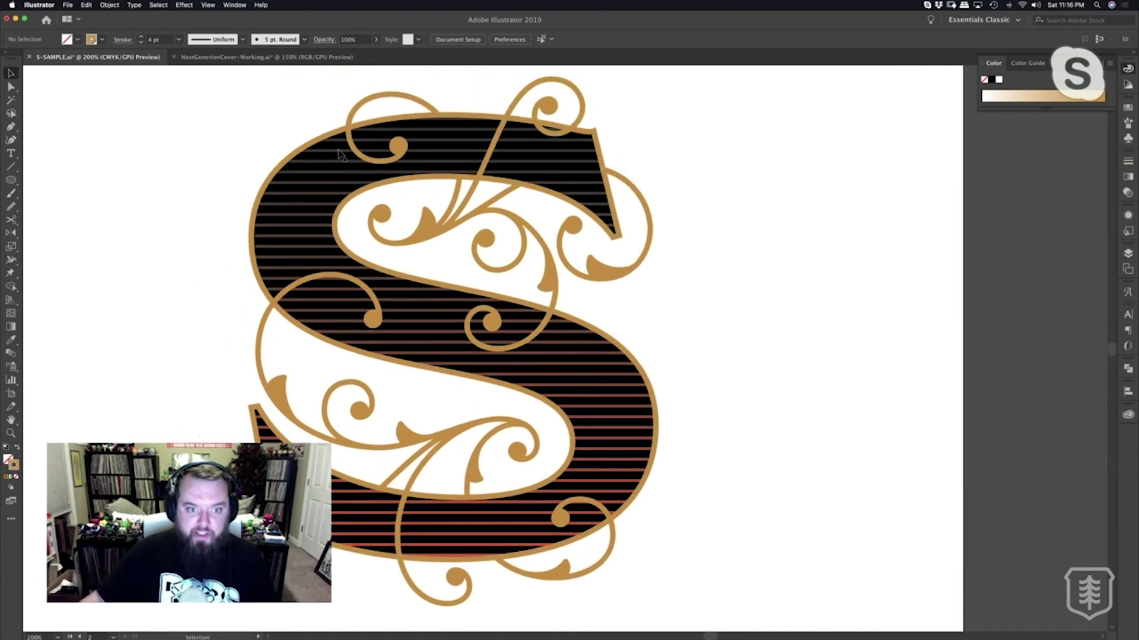
Inside the clipped lines' blend, set the bottom line's stroke to dark grey, #212121, and leave isolation.
key("space")
left_click_drag(751, 452, 752, 409)
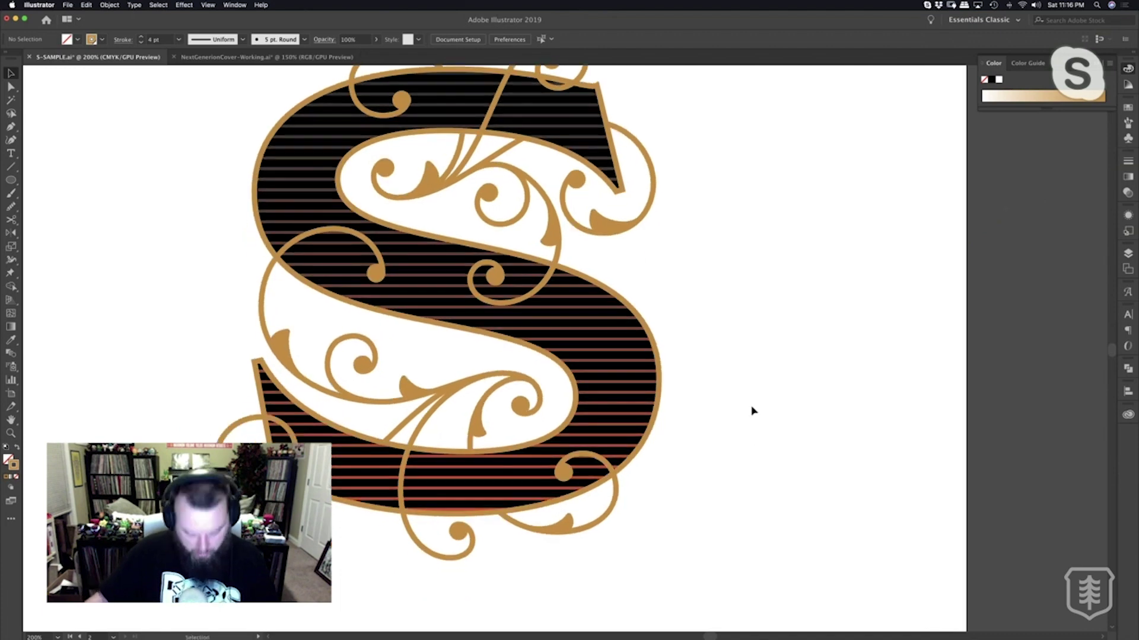
left_click(637, 409)
double_click(637, 409)
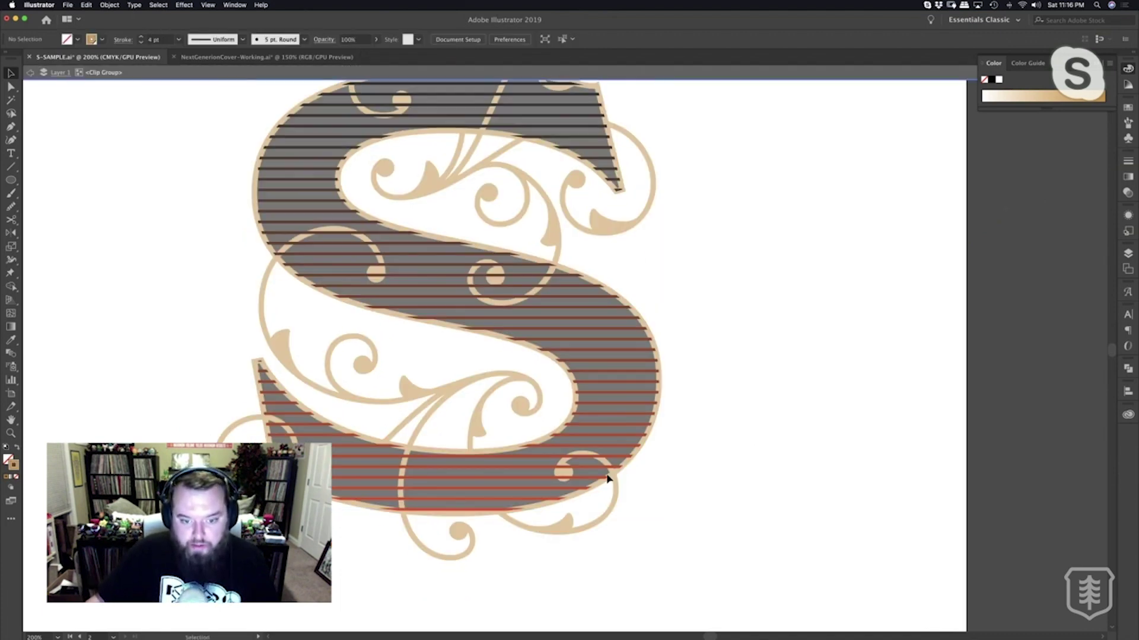
left_click(493, 510)
double_click(492, 510)
key("a")
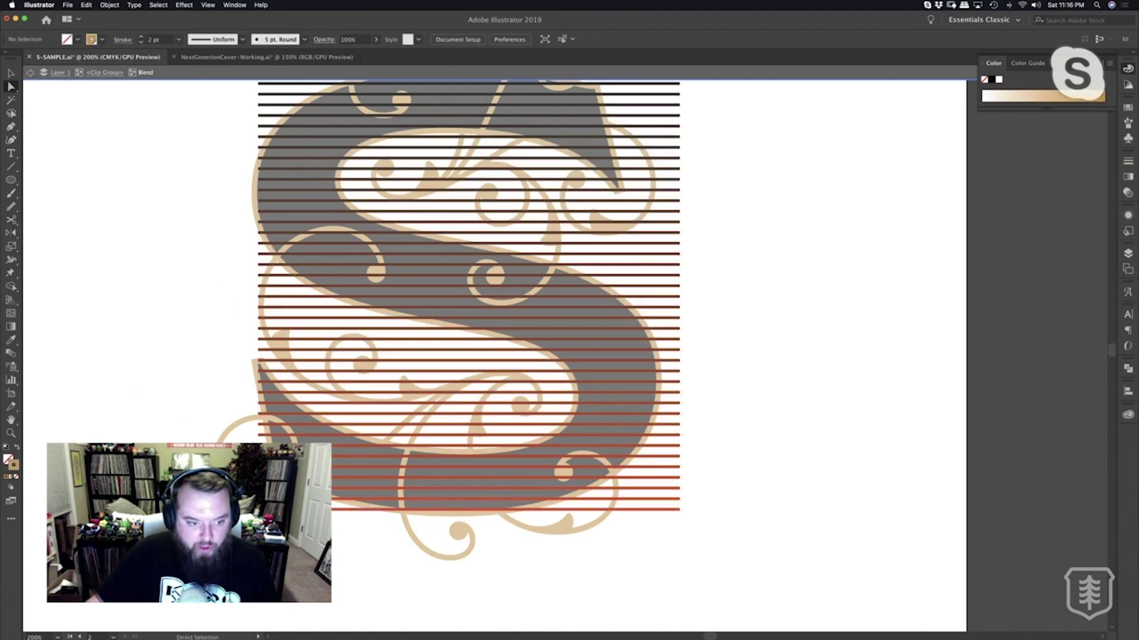
left_click(494, 509)
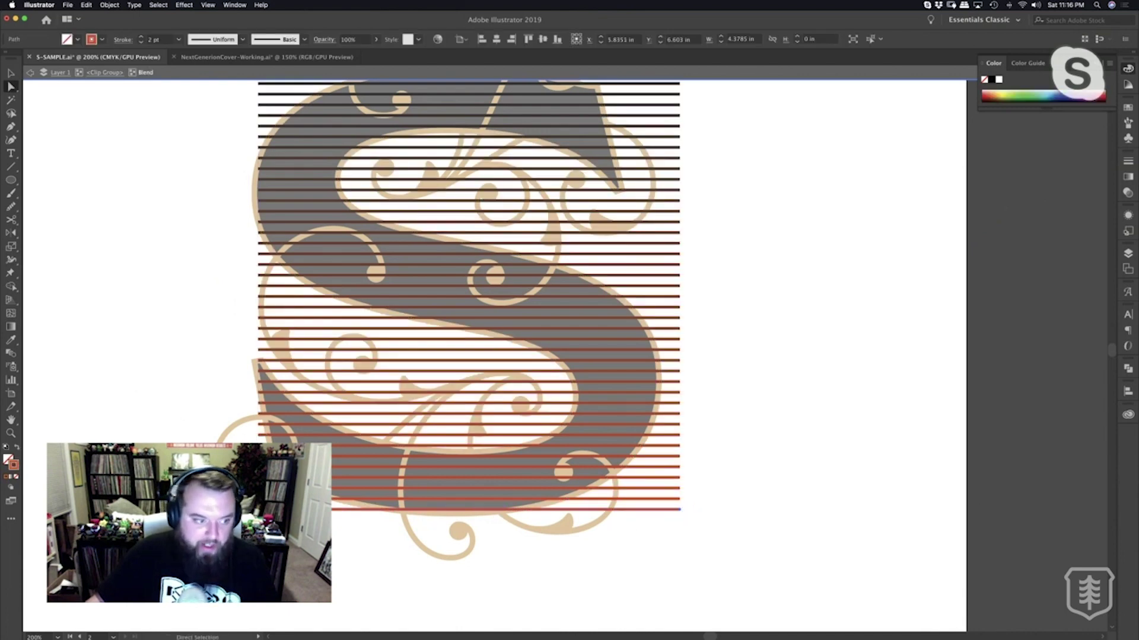
double_click(13, 466)
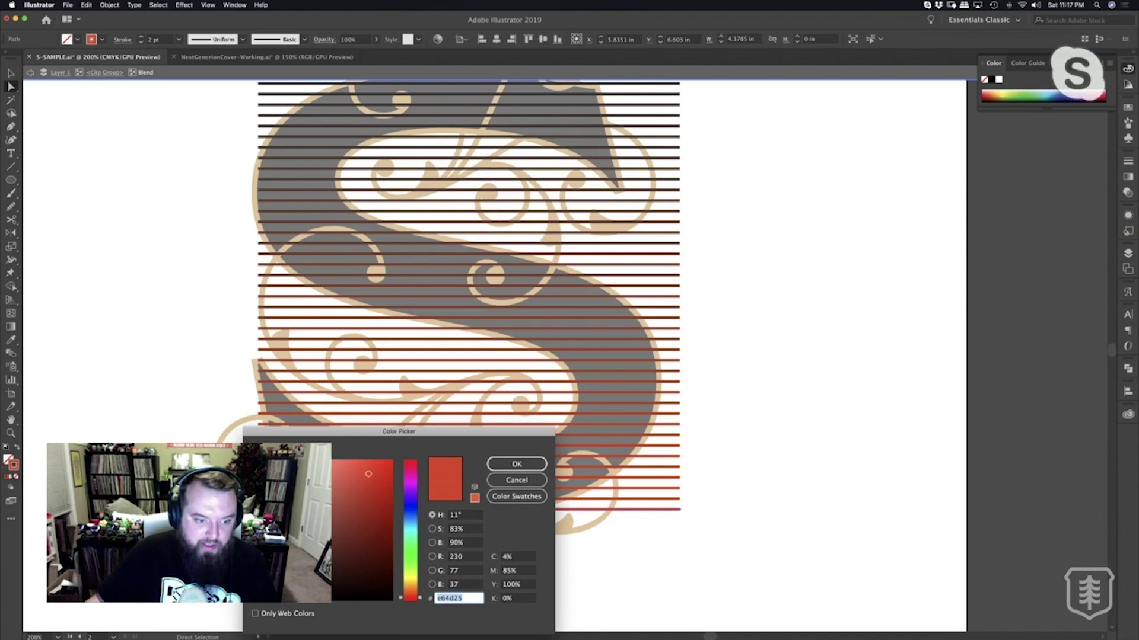
left_click(257, 595)
left_click(515, 465)
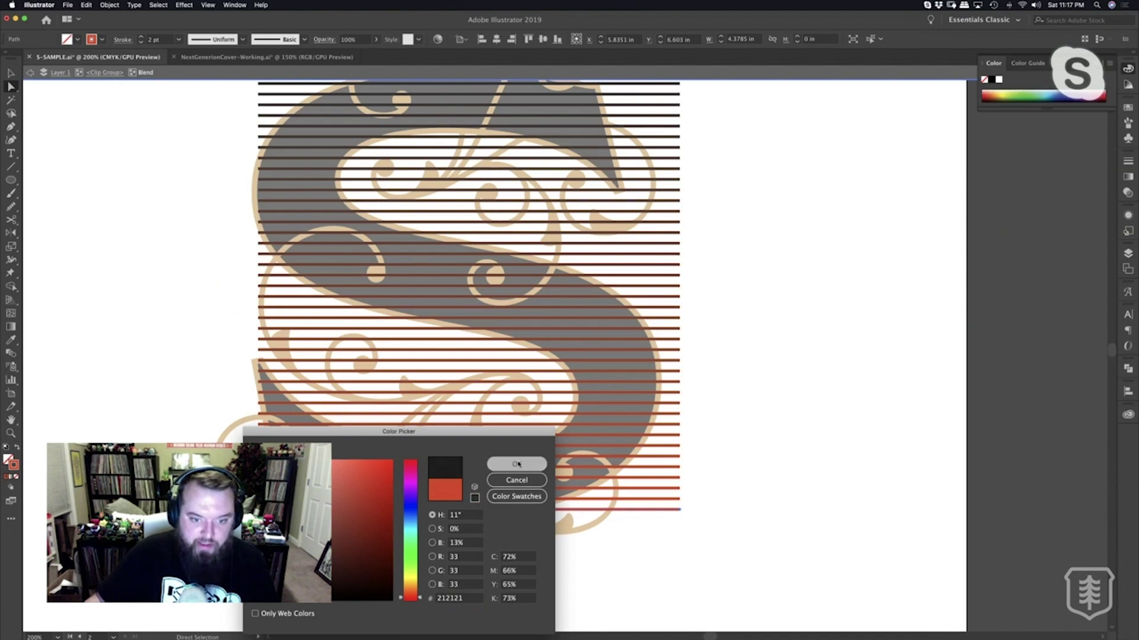
double_click(768, 493)
Select the S's unfilled gold outline and paste a copy of it behind the original.
key("z")
left_click(648, 379, "alt")
left_click(649, 379, "alt")
left_click(648, 379)
left_click_drag(646, 377, 920, 536)
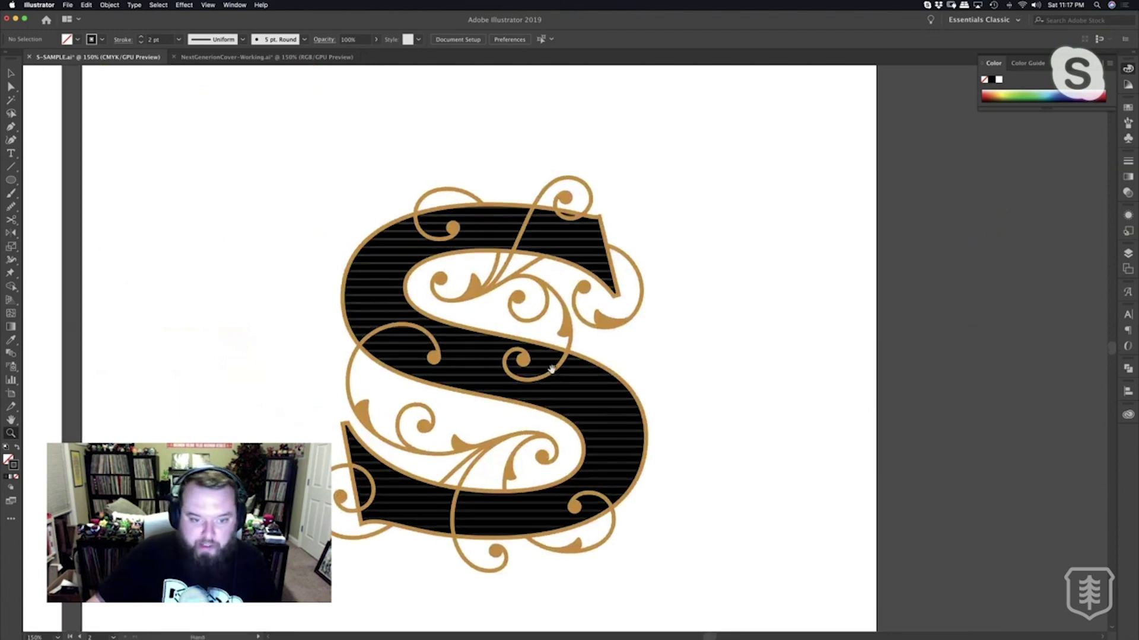
mouse_move(637, 375)
left_mouse_down()
mouse_move(589, 384)
mouse_move(624, 362)
left_mouse_up()
key("v")
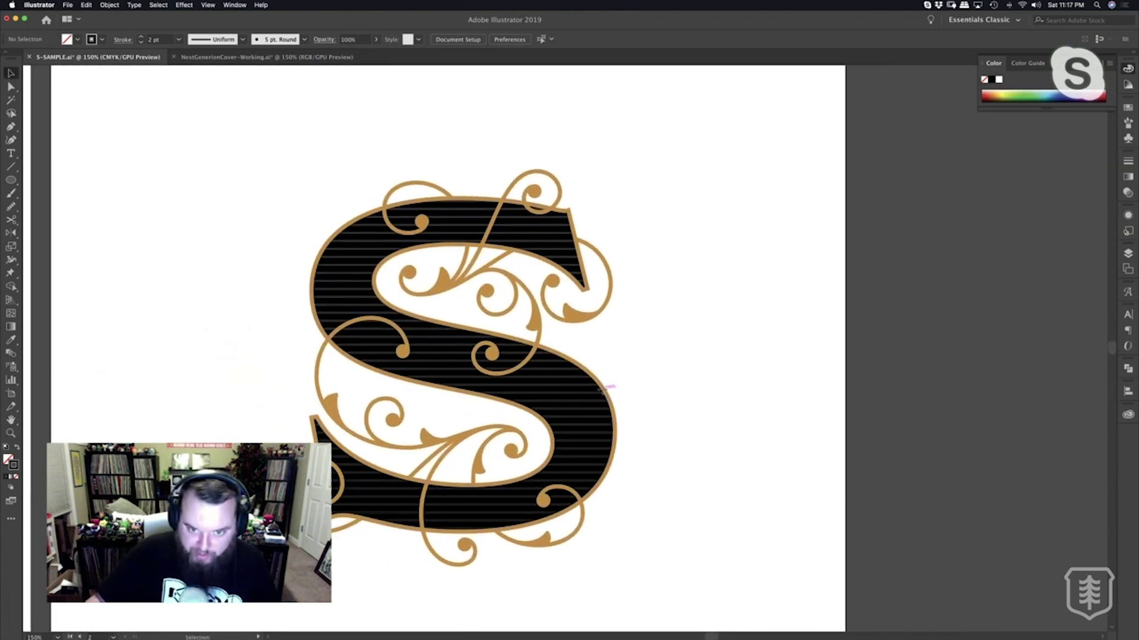
left_click(603, 391)
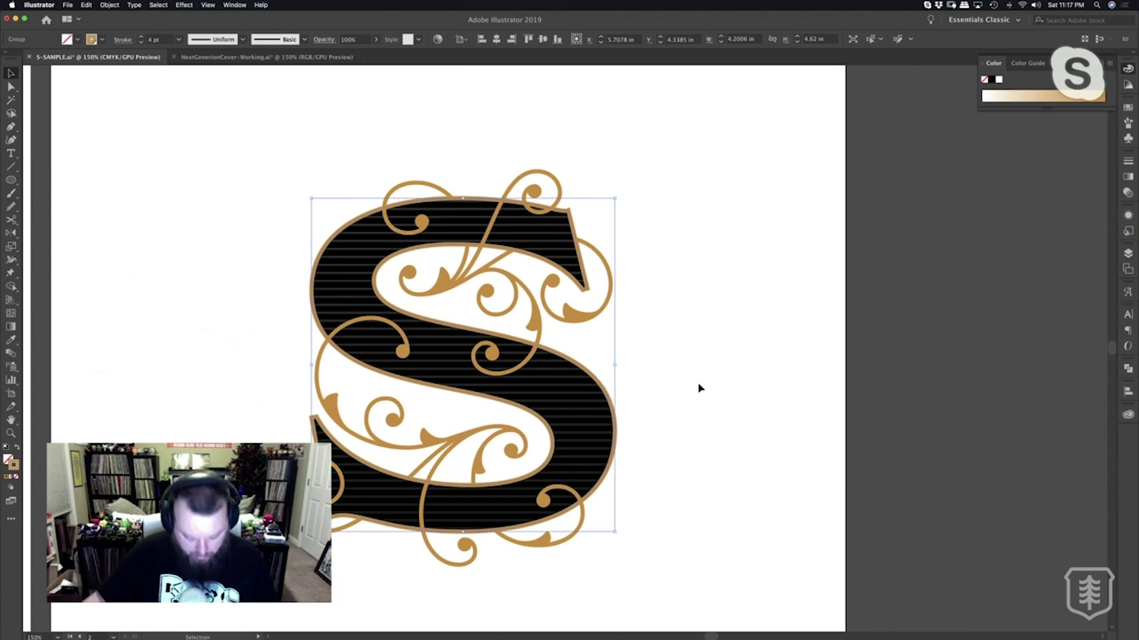
key("super")
key("v")
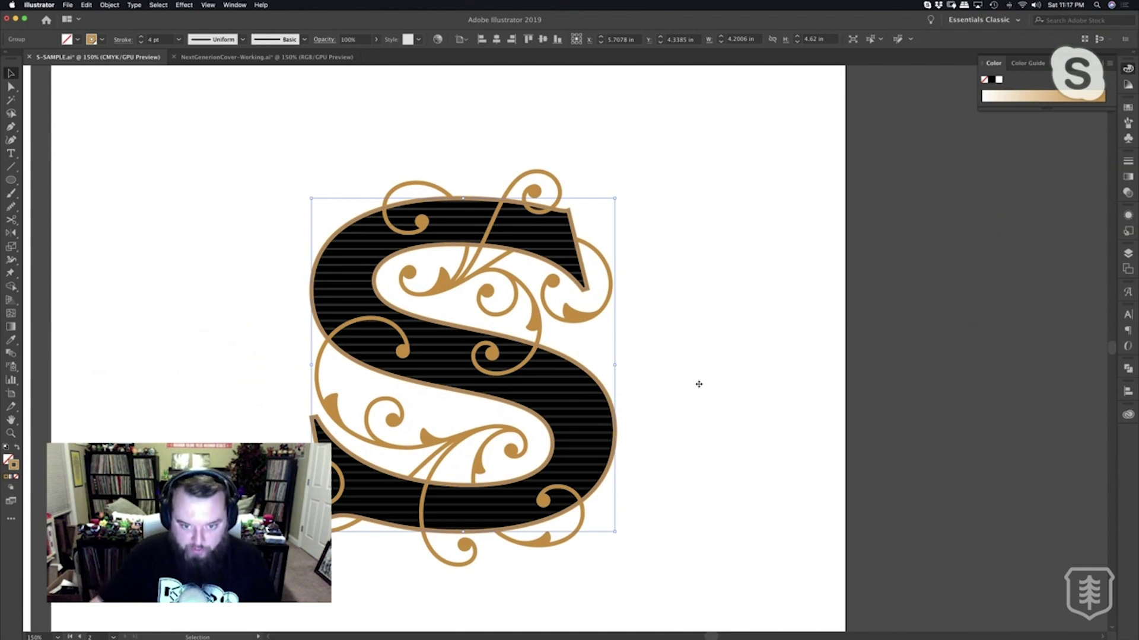
Nudge the outline copy about 0.04 in left and 0.04 in down from the original S.
key("Left")
key("Down")
key("Left")
key("Down")
key("Left")
key("Down")
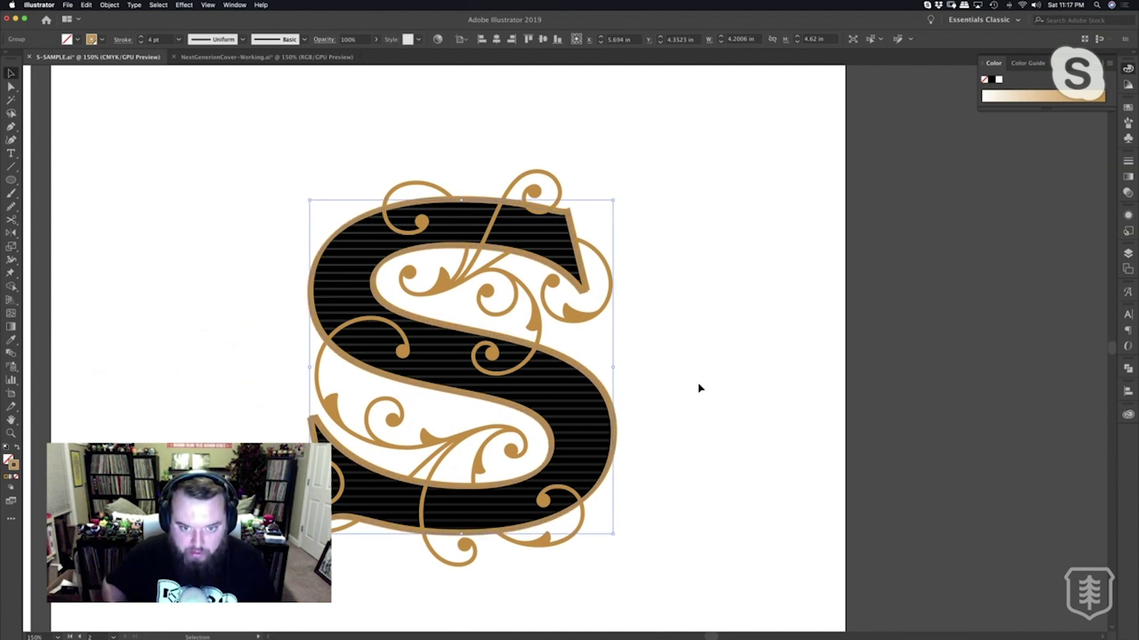
key("Right")
key("Up")
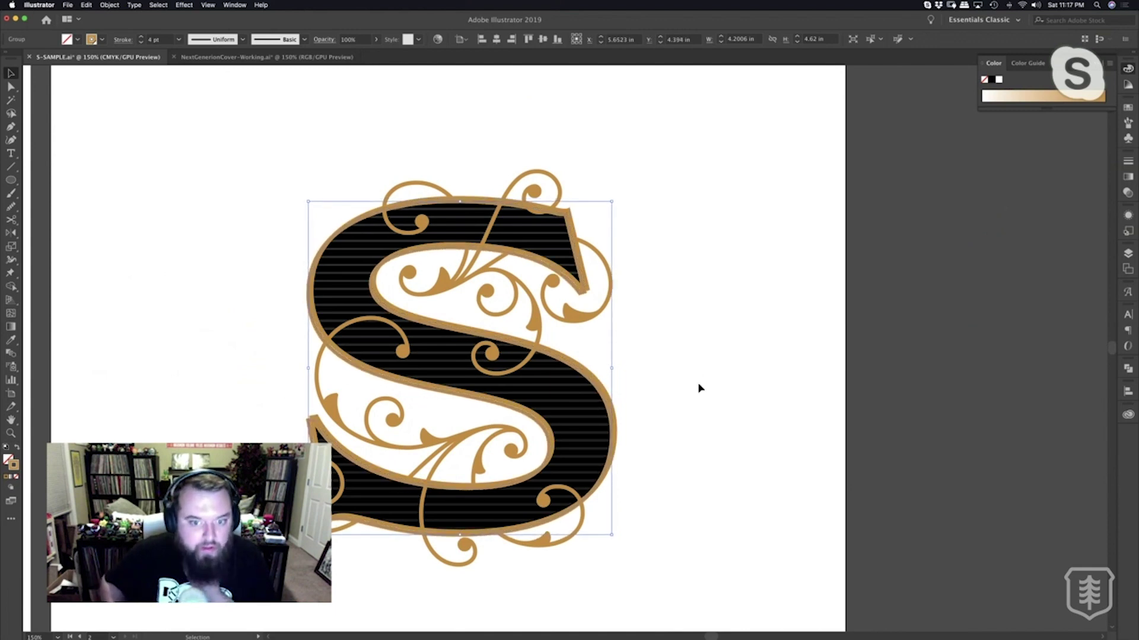
Set the offset outline copy's stroke to black and inspect the resulting shadow up close.
left_click(92, 40)
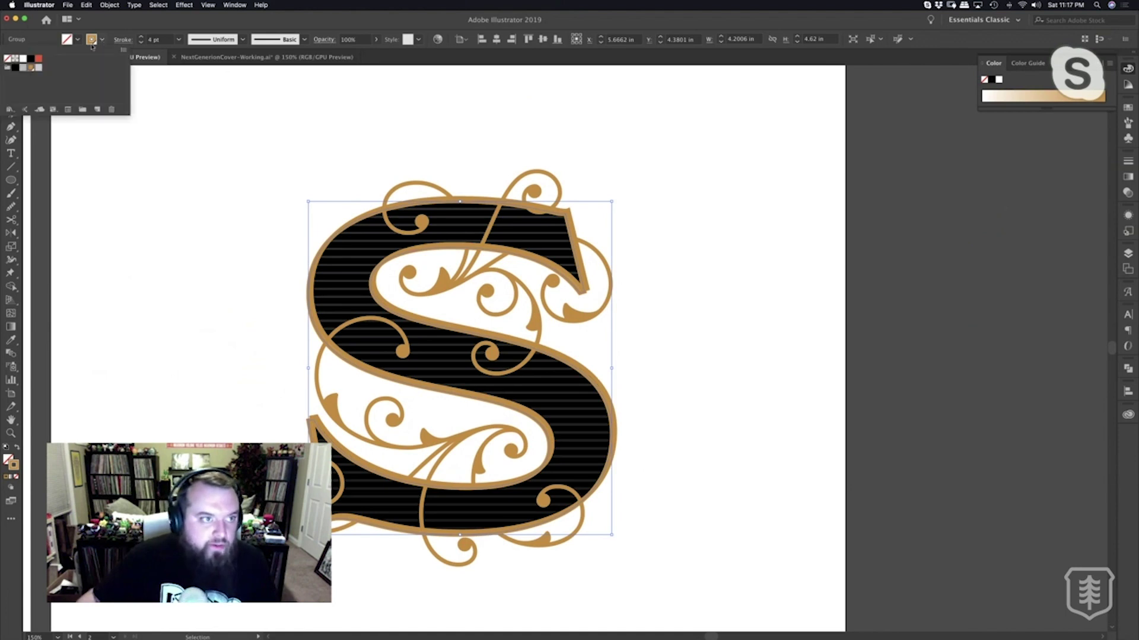
left_click(31, 60)
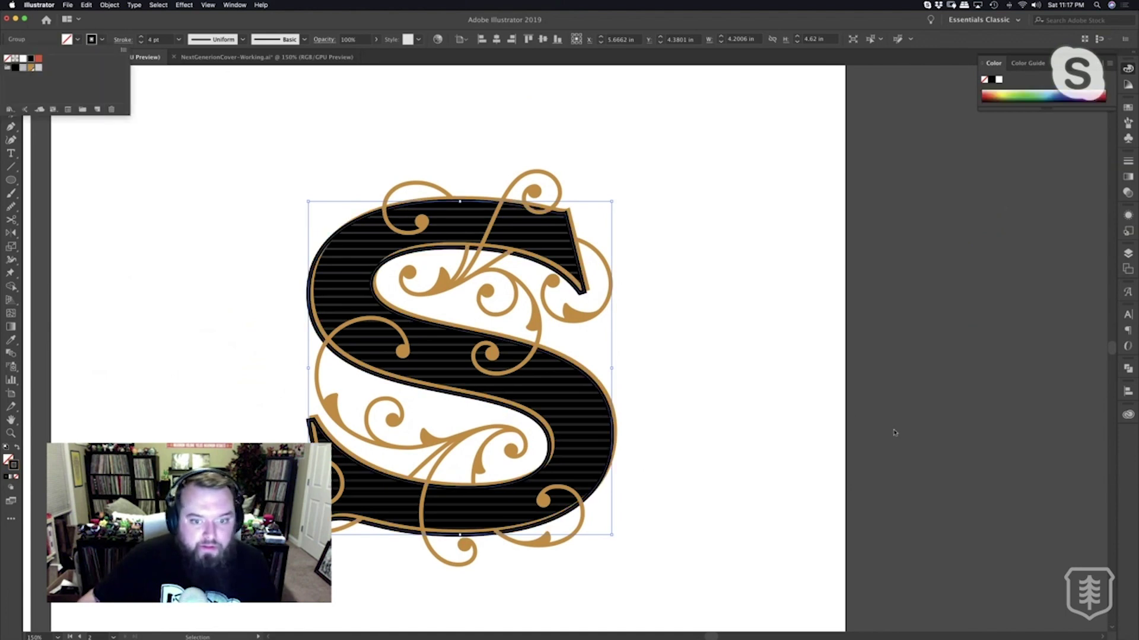
left_click(745, 396)
key("z")
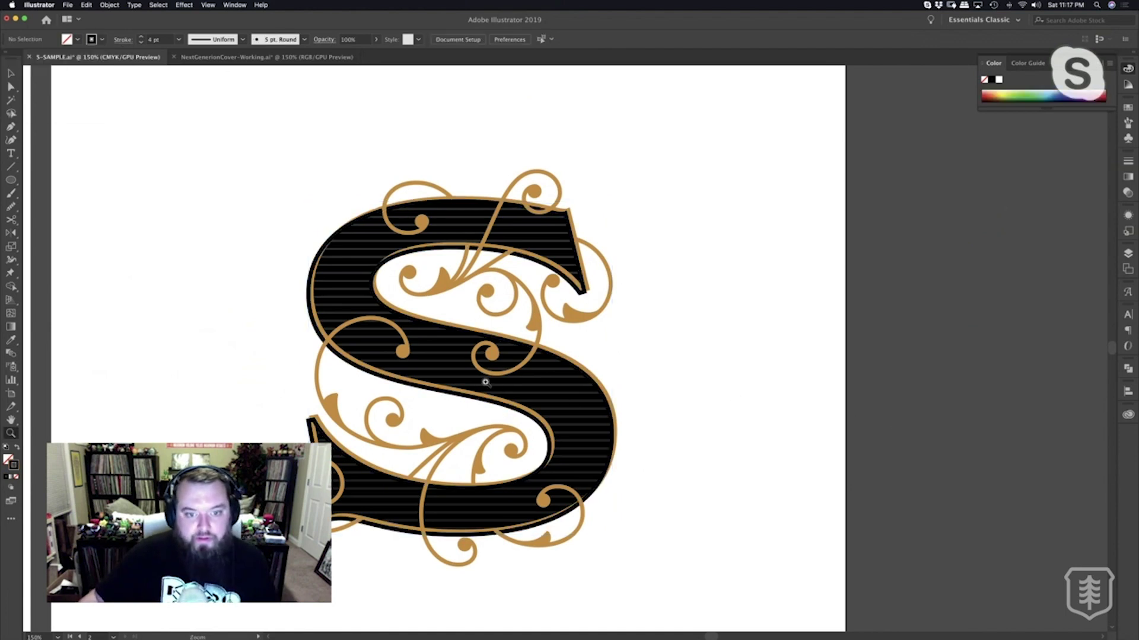
left_click(485, 383)
key("v")
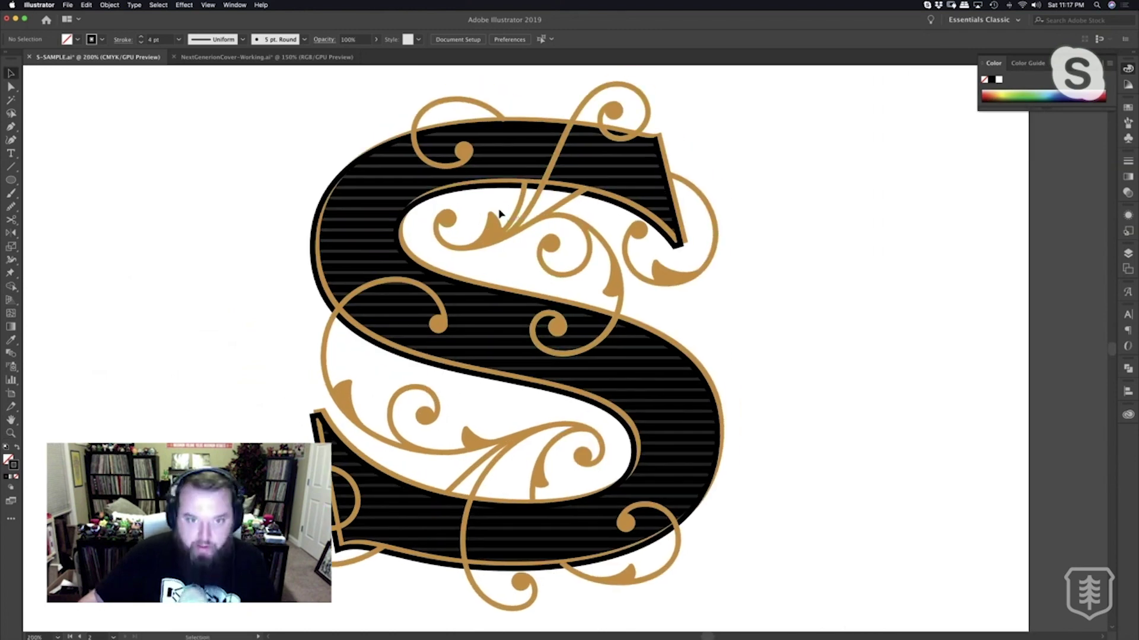
left_click(495, 189)
key("a")
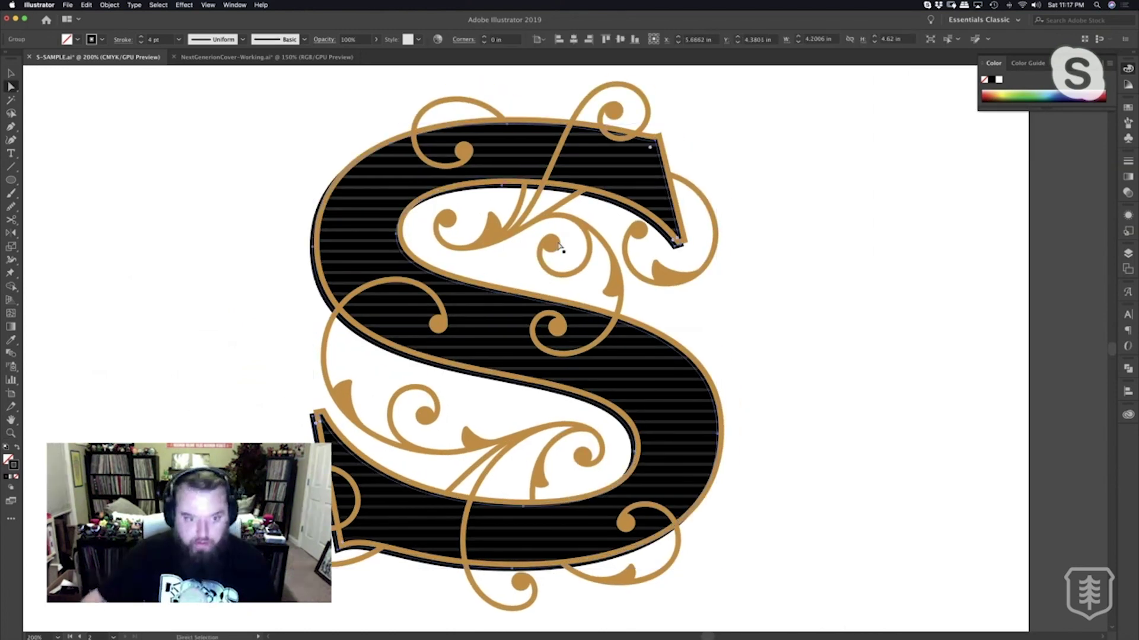
left_click(805, 381)
Select the offset outline copy behind the S and set its stroke to the light grey swatch.
key("z")
left_click(673, 340, "alt")
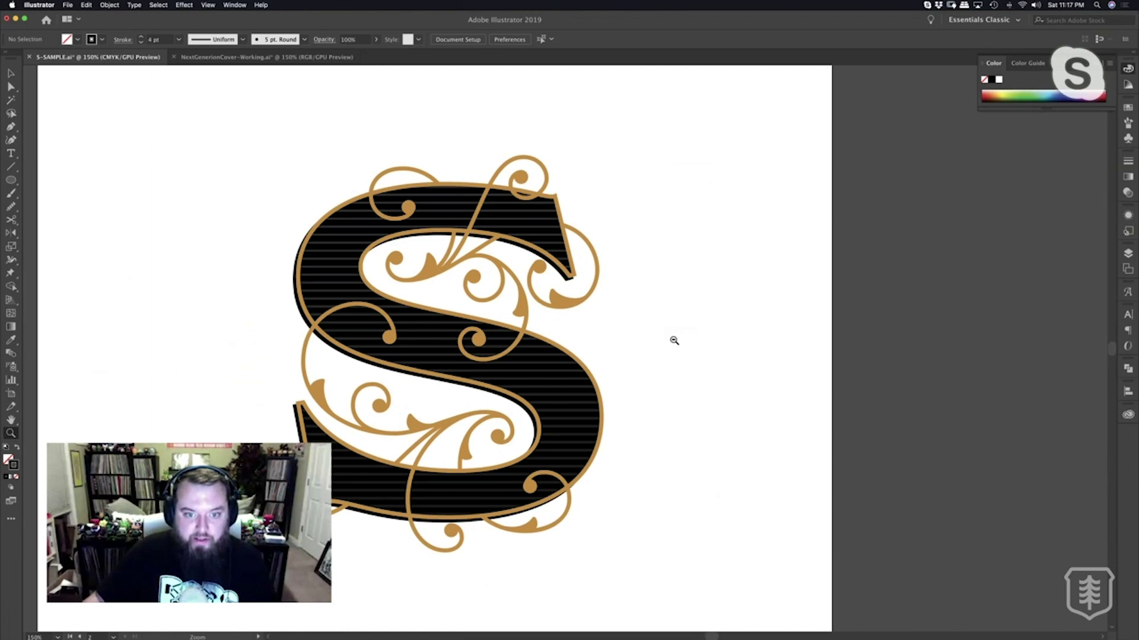
left_click(561, 339)
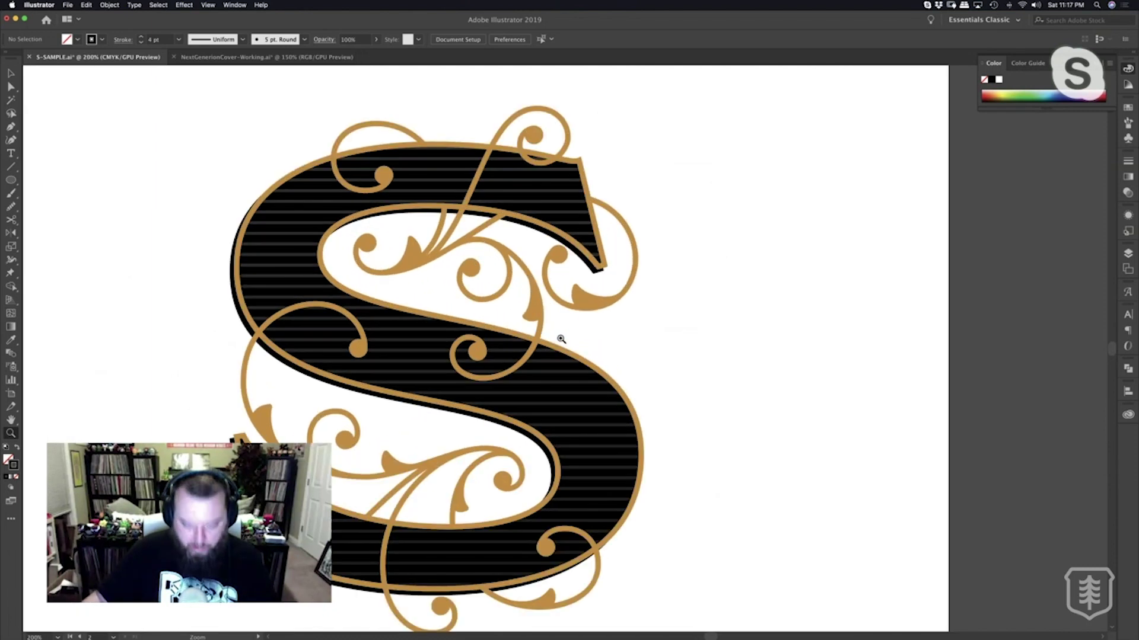
left_click(559, 330)
key("v")
left_click(602, 327)
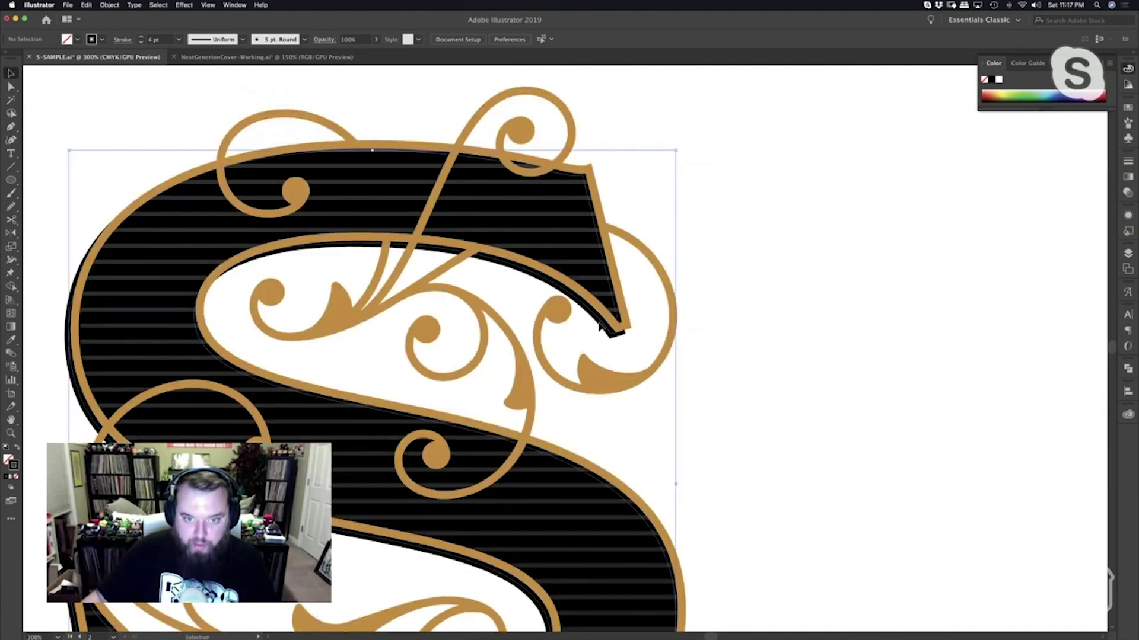
left_click(102, 39)
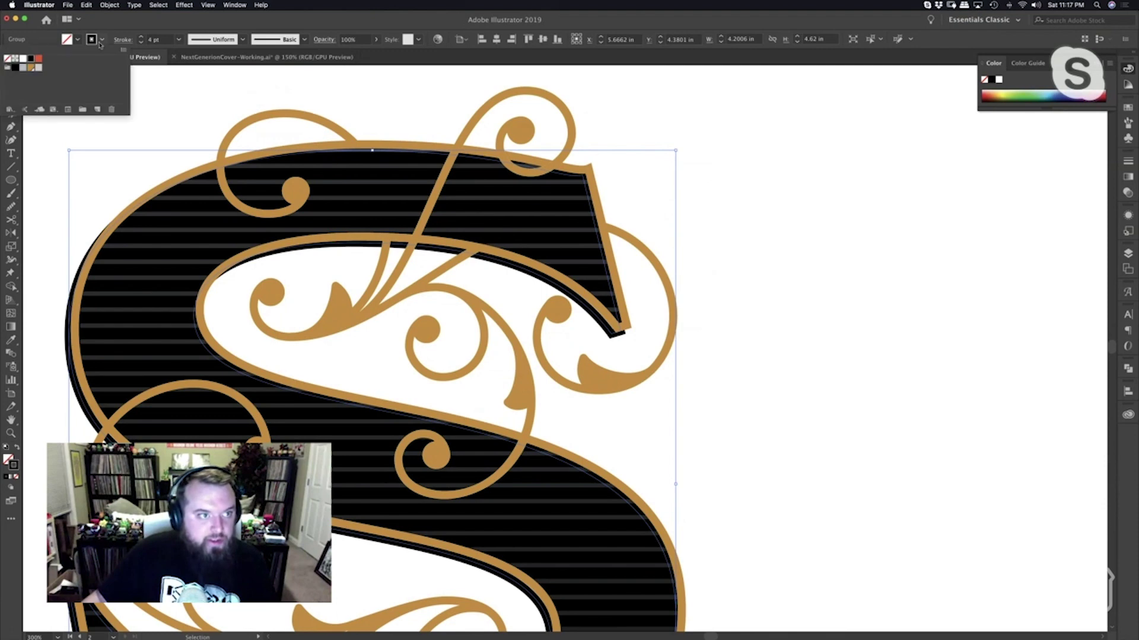
left_click(36, 67)
left_click(817, 301)
left_click(814, 296)
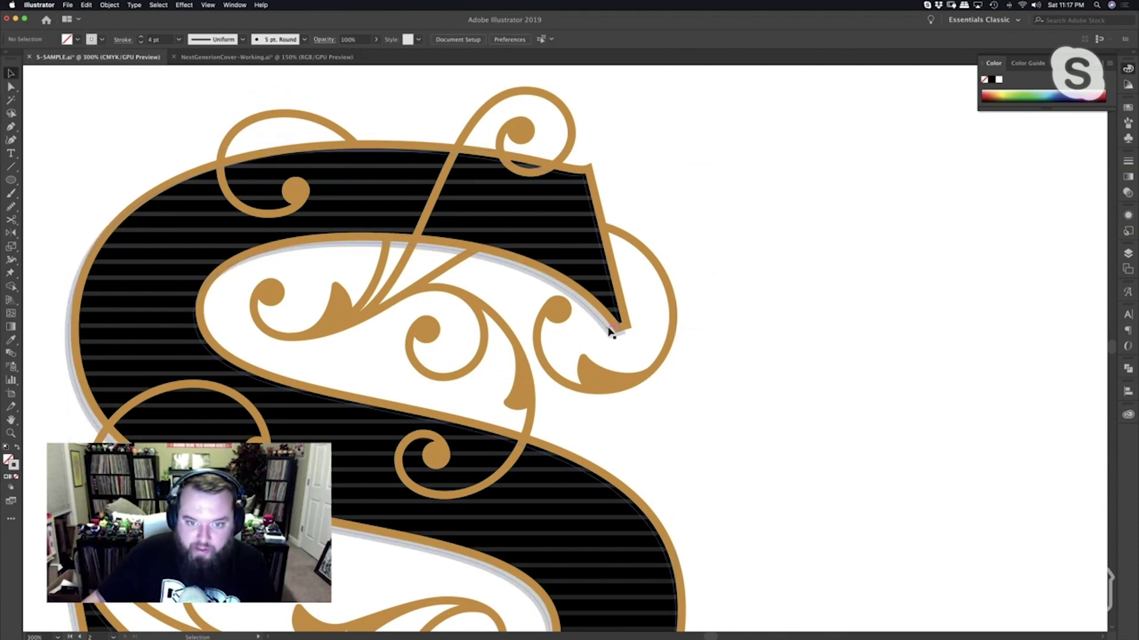
Paste a copy of the gold flourishes behind the originals and nudge it about 0.06 in left and down.
key("z")
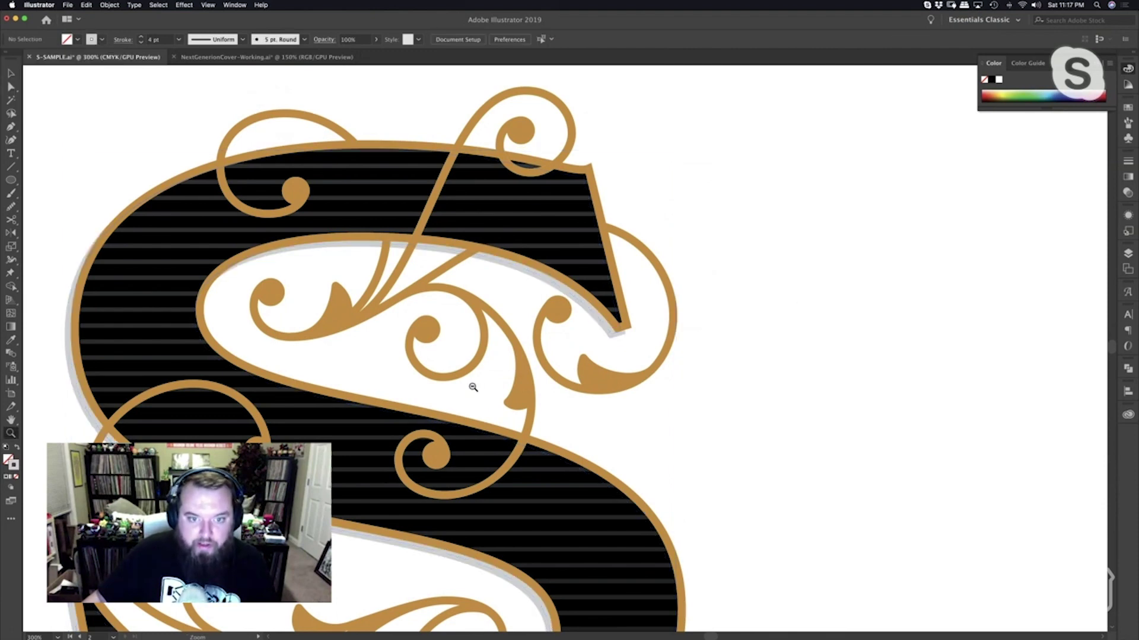
left_click(473, 387, "alt")
key("v")
left_click(611, 325)
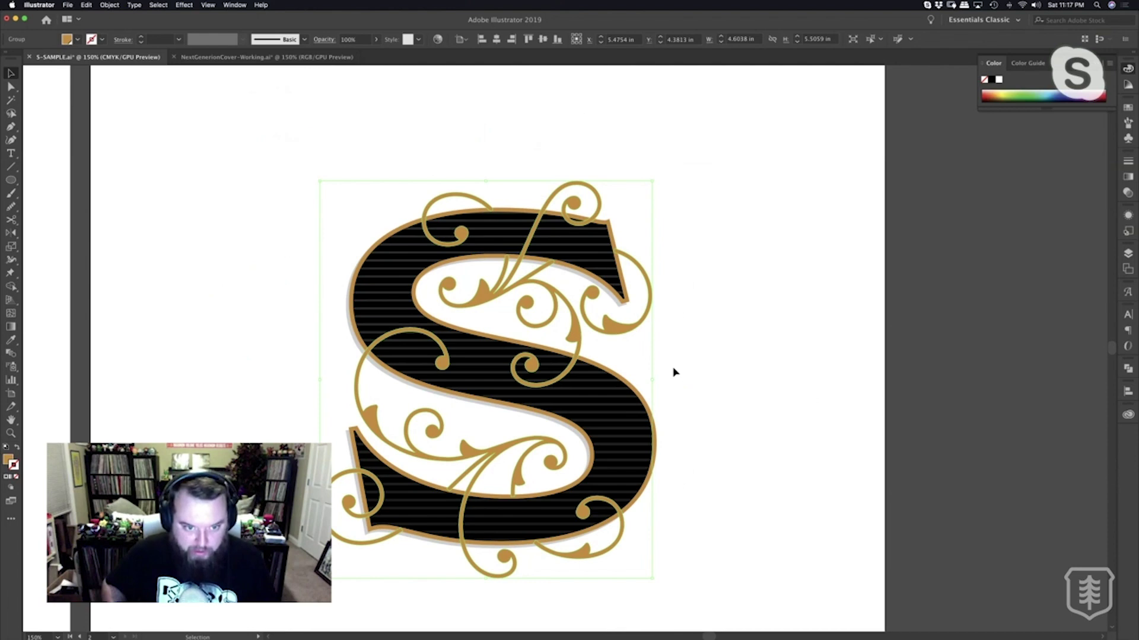
key("Left")
key("Left")
key("Left")
key("Left")
key("Down")
key("Down")
key("Down")
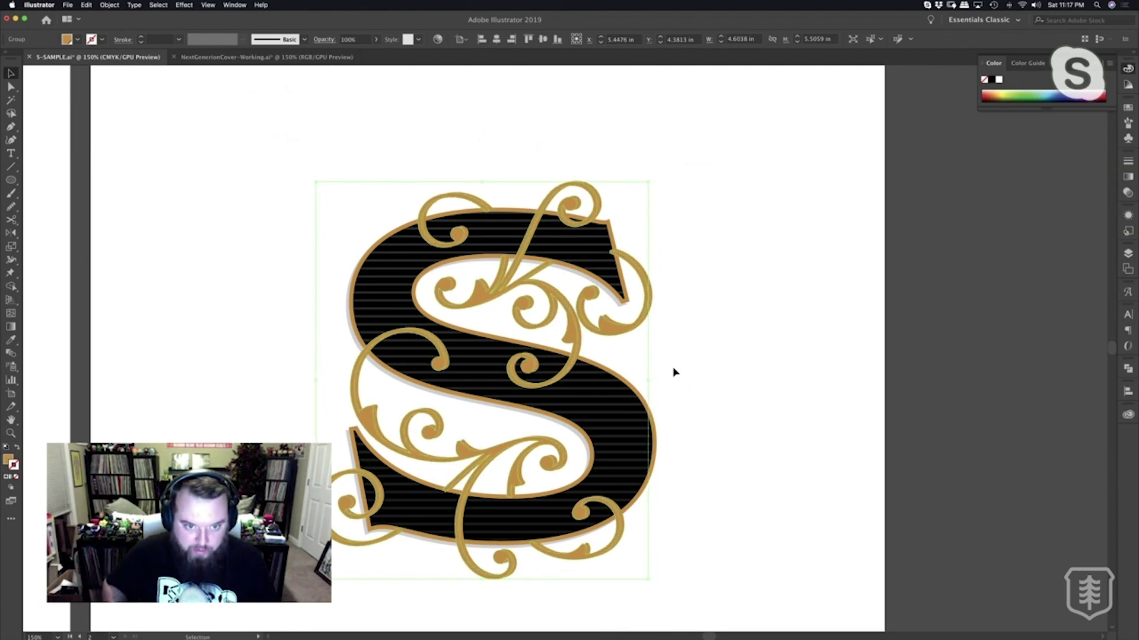
key("super+shift+e")
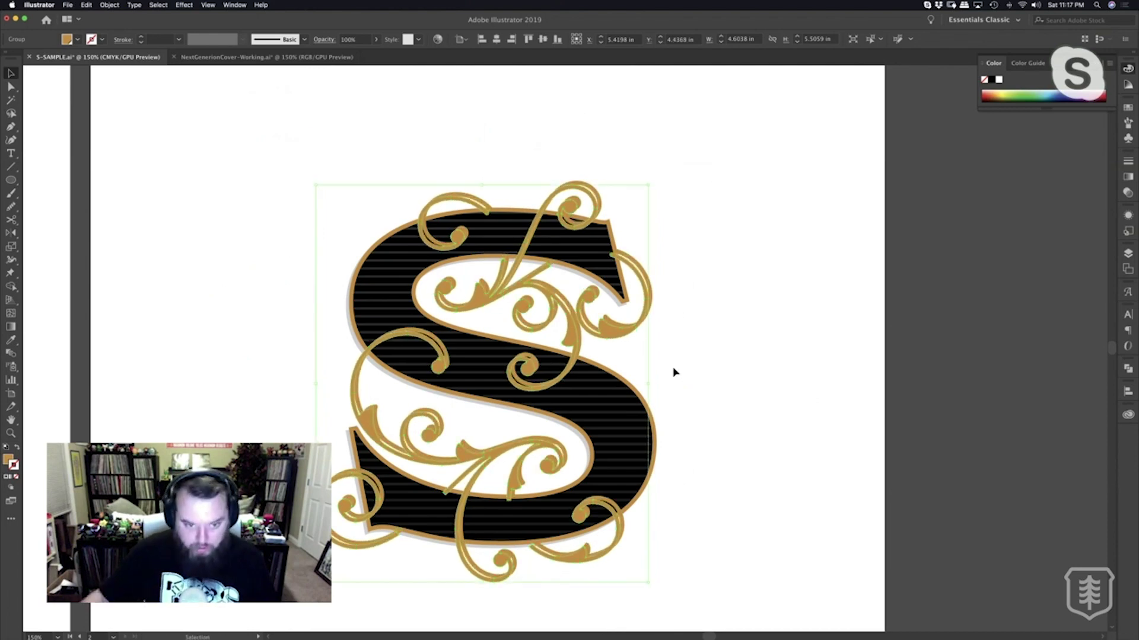
Fill the offset flourish copy with the light grey swatch.
key("i")
left_click(77, 39)
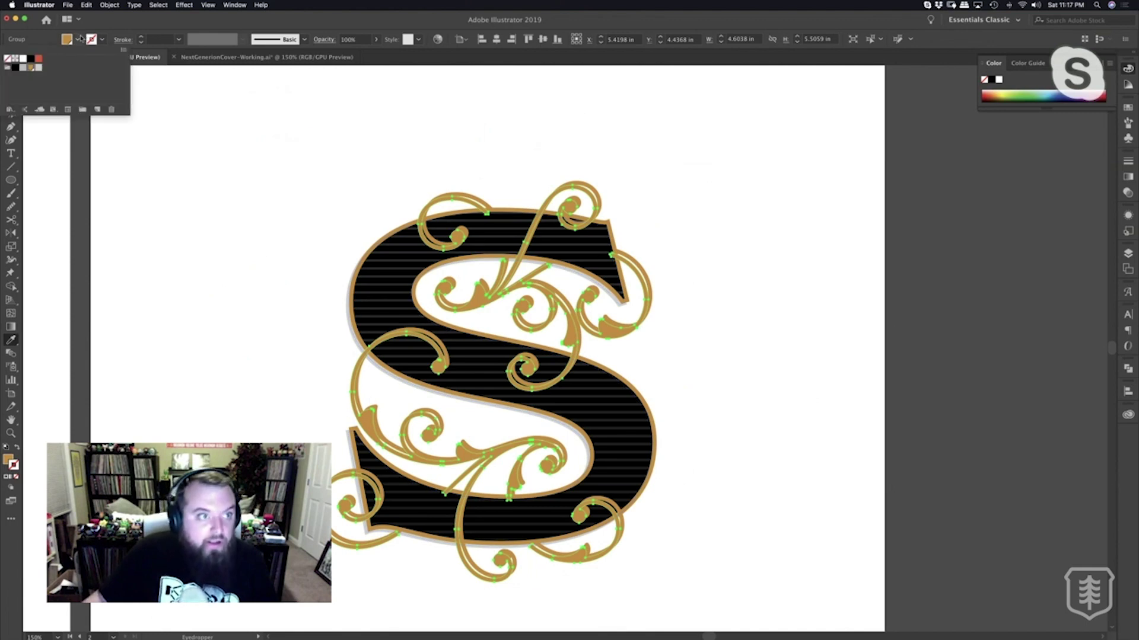
left_click(41, 69)
key("a")
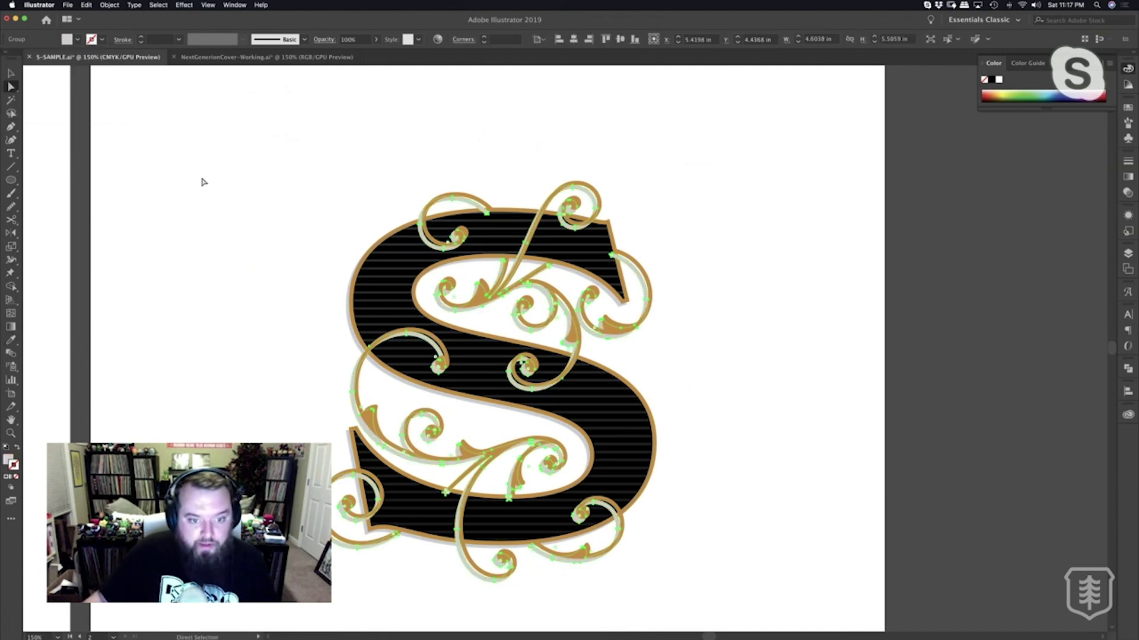
Check the offset flourish copy and the gold S outline by selecting each in turn.
key("super")
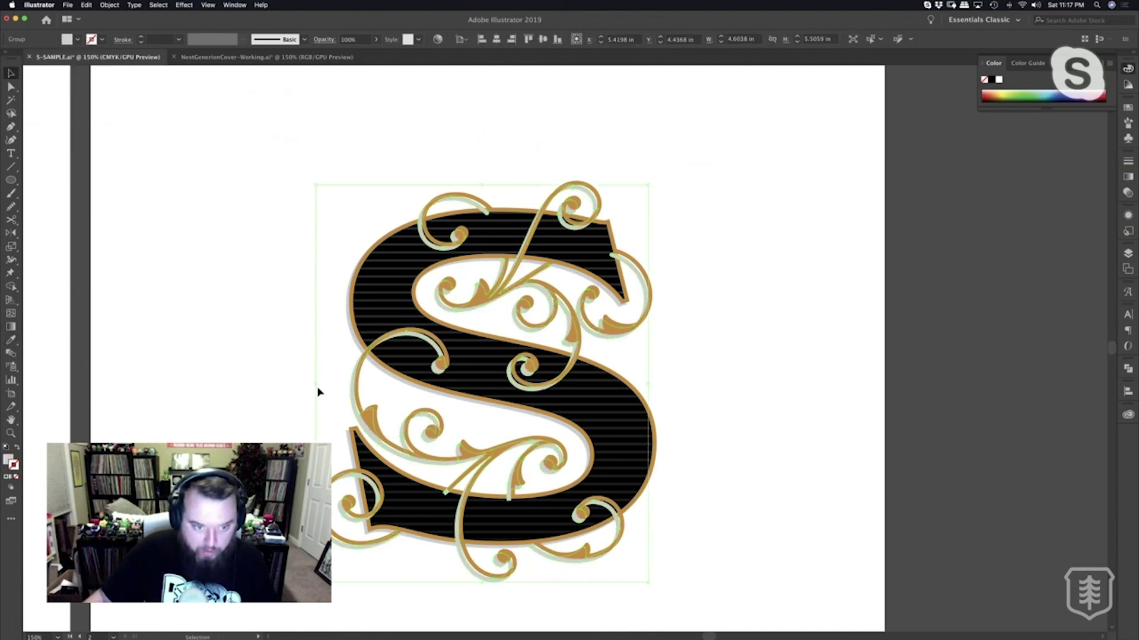
left_click(318, 389)
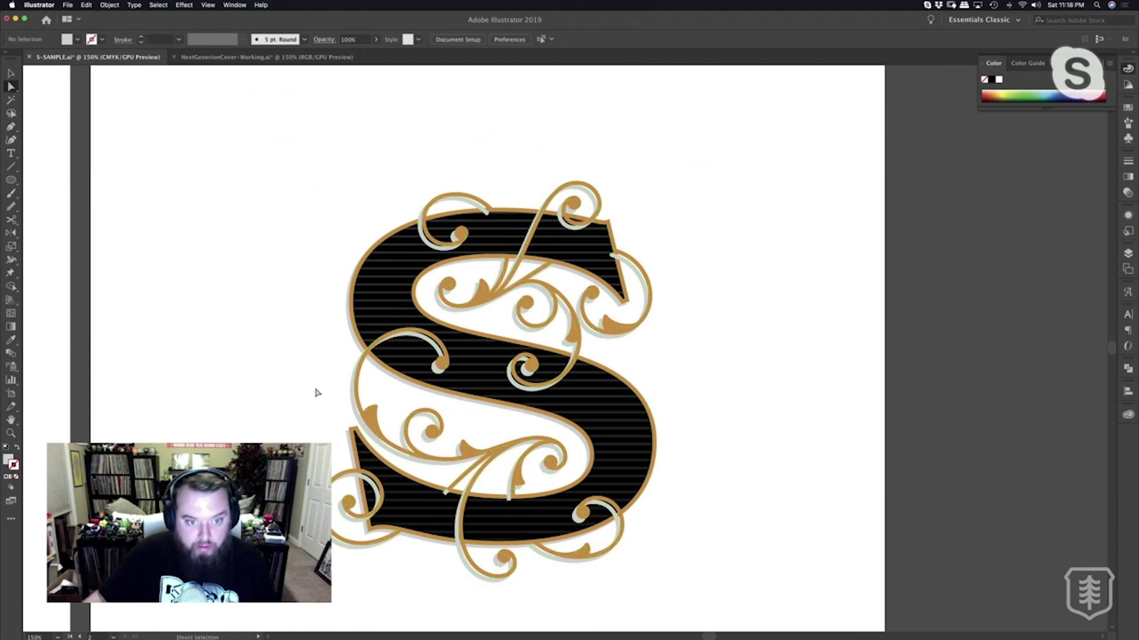
left_click(388, 453, "super")
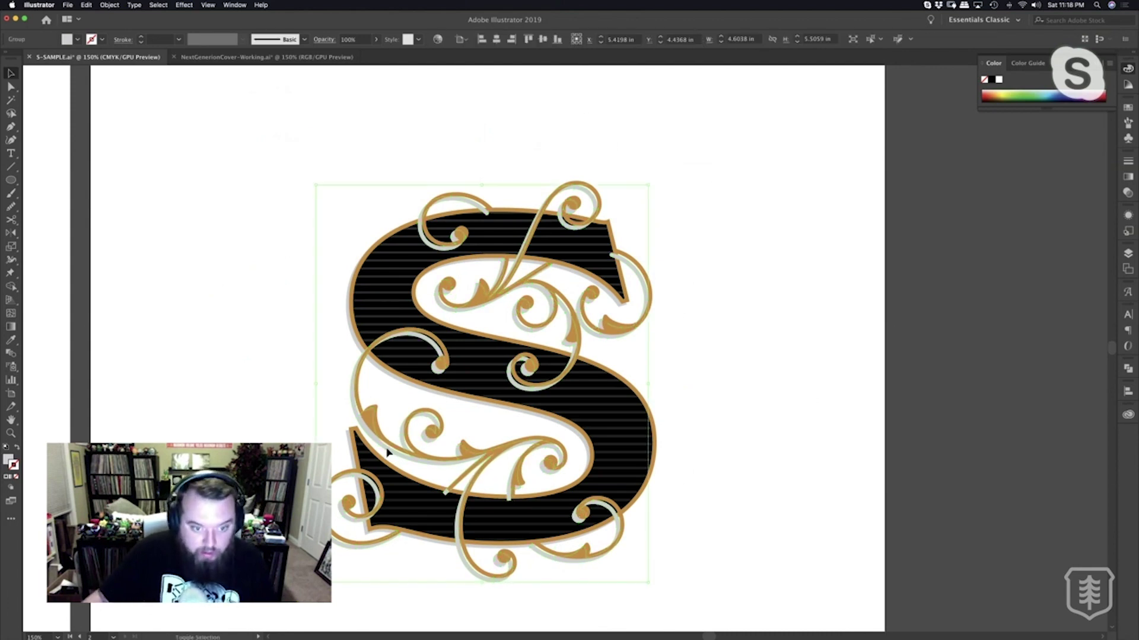
key("v")
left_click(813, 407)
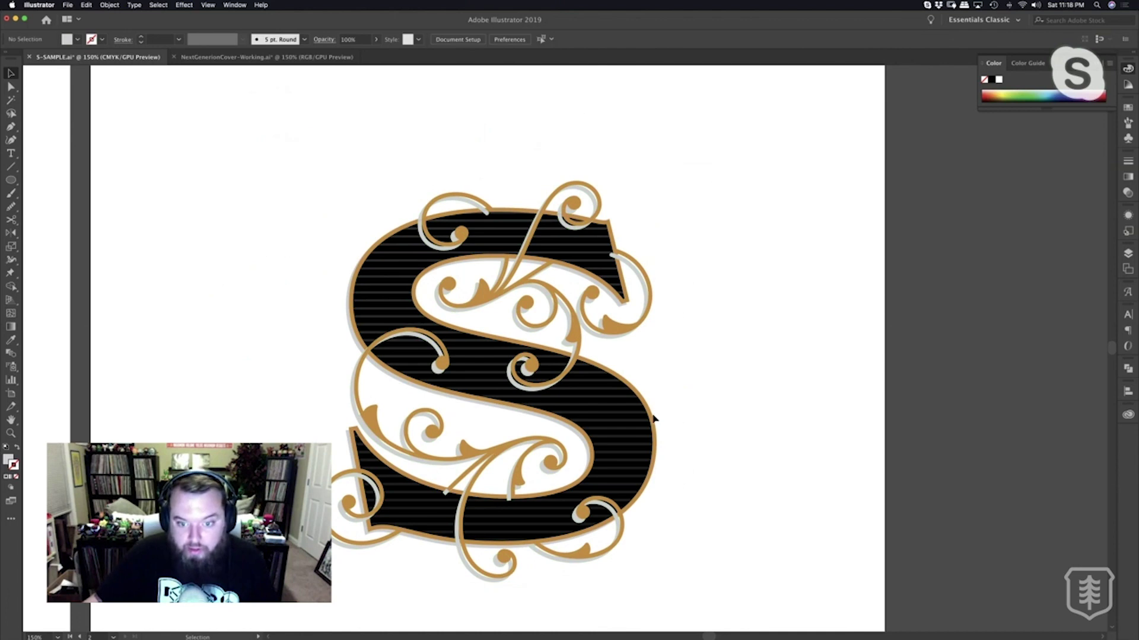
left_click(649, 417)
key("super")
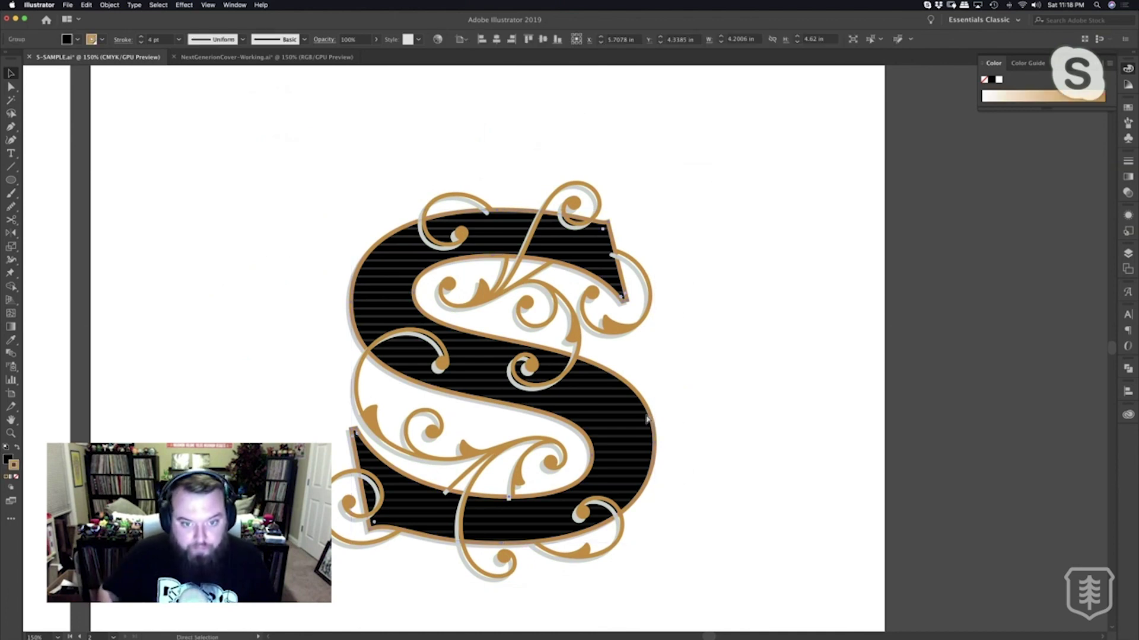
left_click(740, 448)
Cut the light grey flourish copy and paste it in place at the back of Layer 1, behind the striped S.
key("z")
left_click(501, 366)
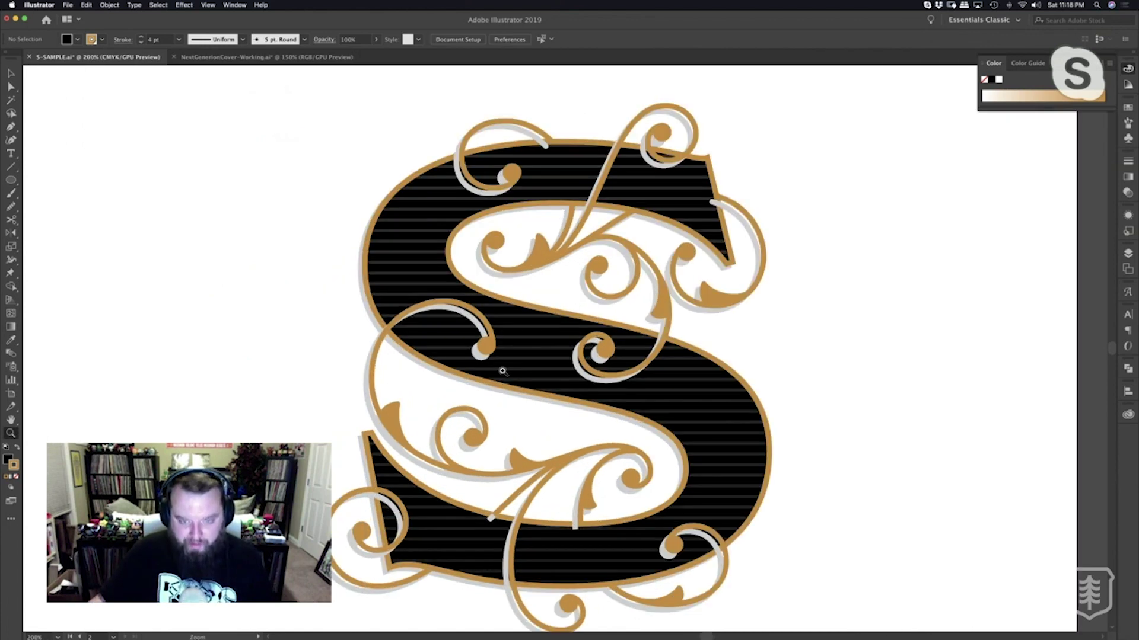
left_click(501, 374)
left_click(502, 374)
left_click_drag(605, 380, 592, 415)
key("v")
left_click(369, 421)
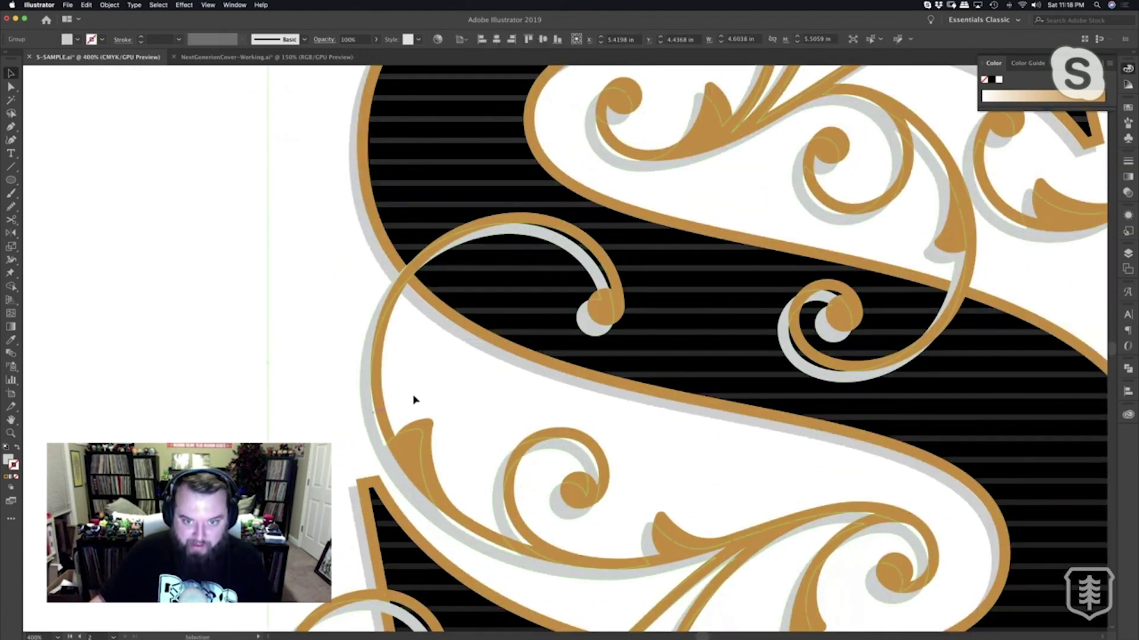
key("a")
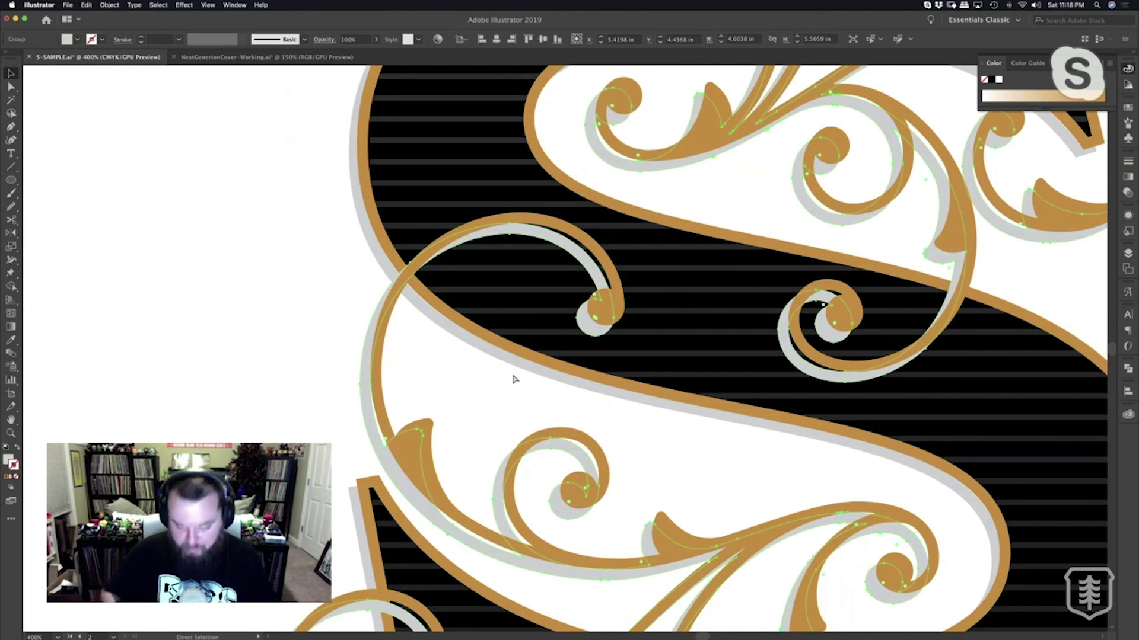
key("v")
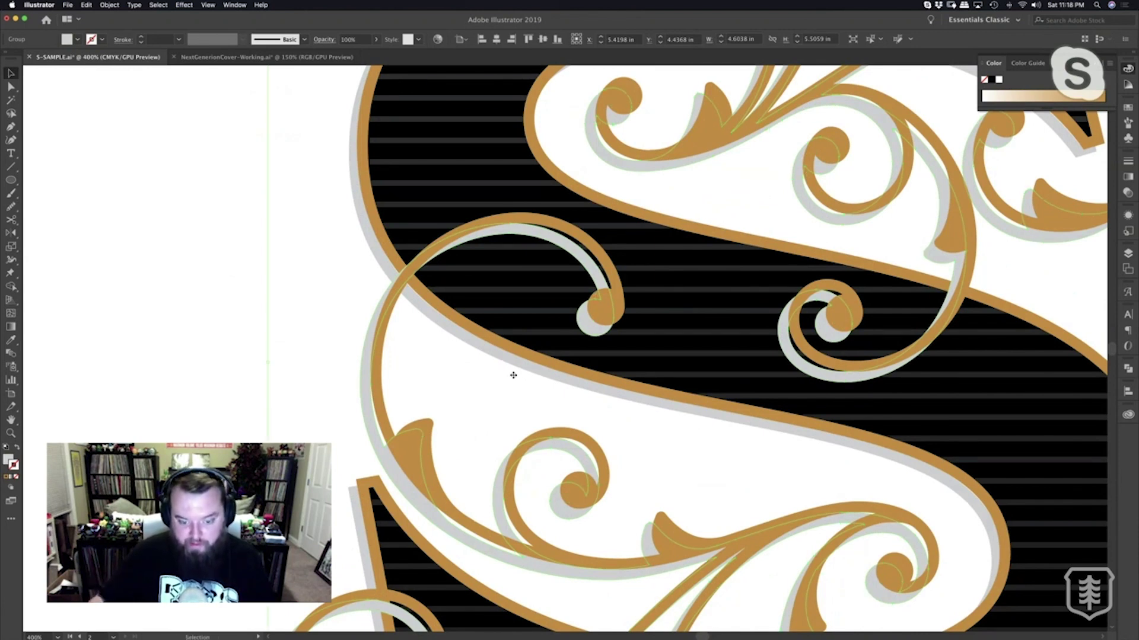
key("a")
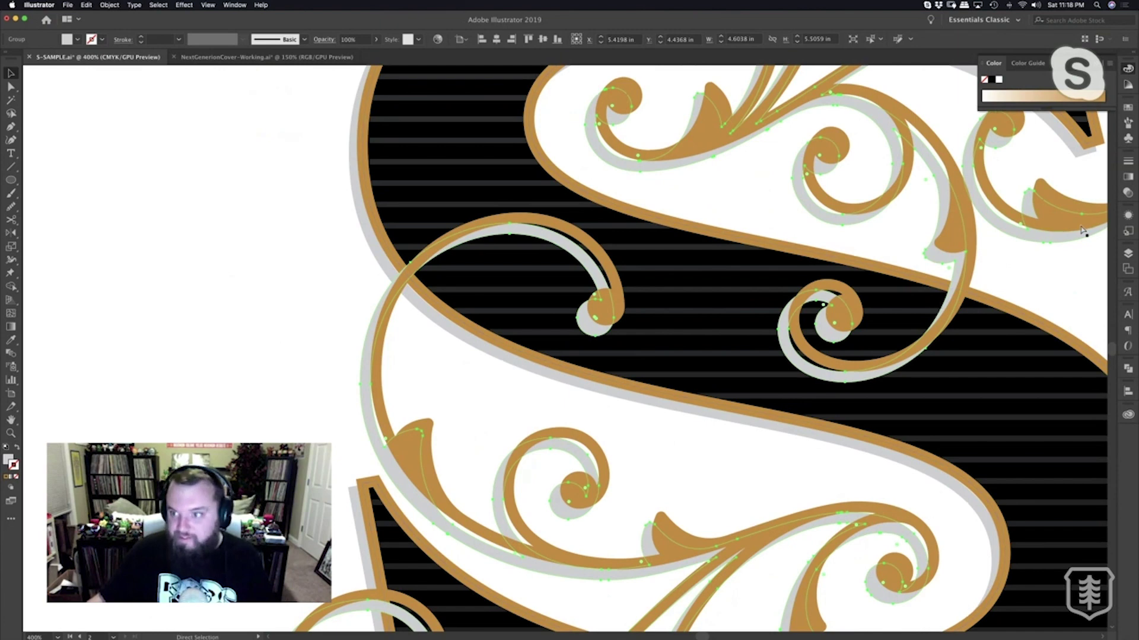
key("Delete")
left_click(1128, 253)
left_click(1017, 224)
key("super+z")
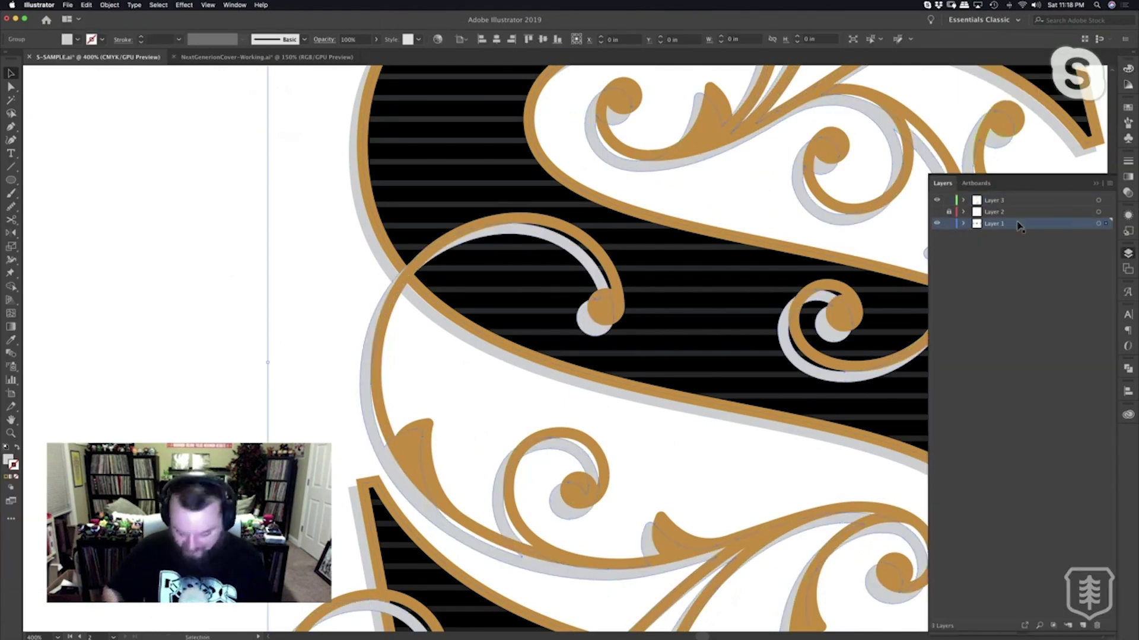
Inspect the grey flourish shadows behind the S, first across the whole letter and close up along the inner scrolls.
left_click(244, 242)
key("z")
left_click(475, 362, "alt")
left_click(475, 362, "alt")
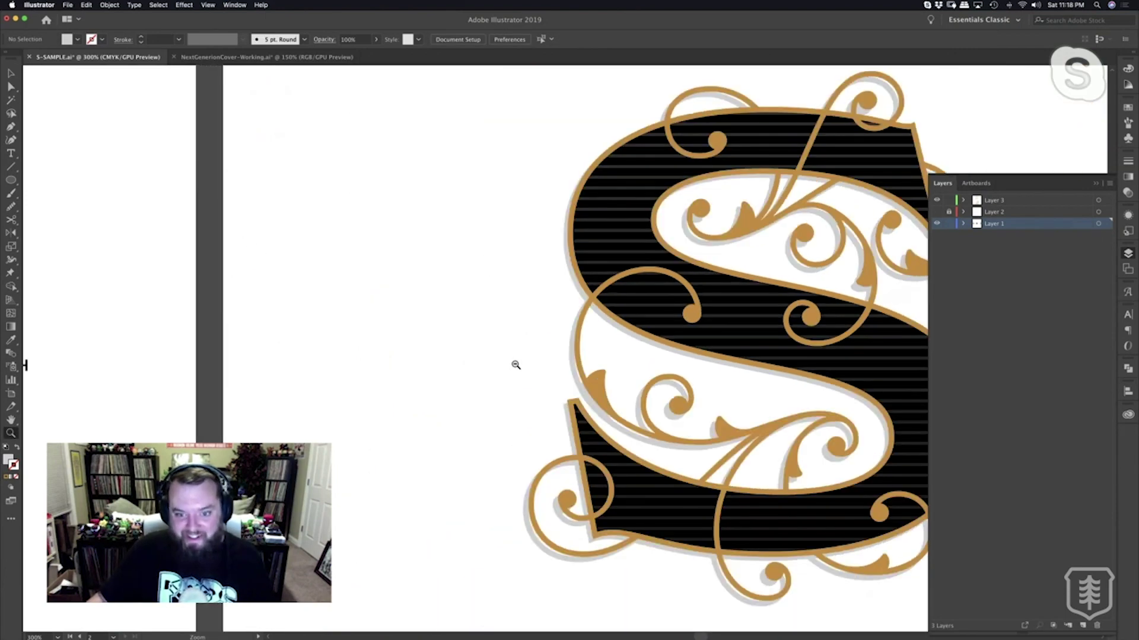
left_click(570, 360, "alt")
left_click(646, 348, "alt")
left_click(586, 338)
left_click_drag(616, 364, 573, 386)
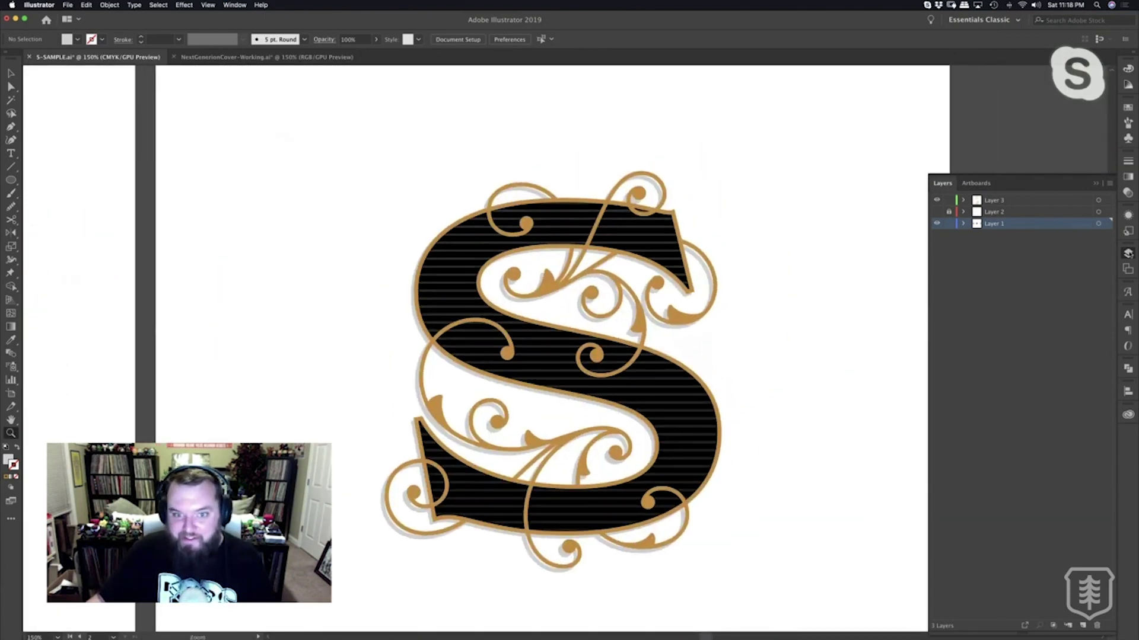
left_click(1128, 254)
left_click_drag(764, 350, 780, 297)
left_click_drag(626, 303, 655, 287)
left_click(622, 285)
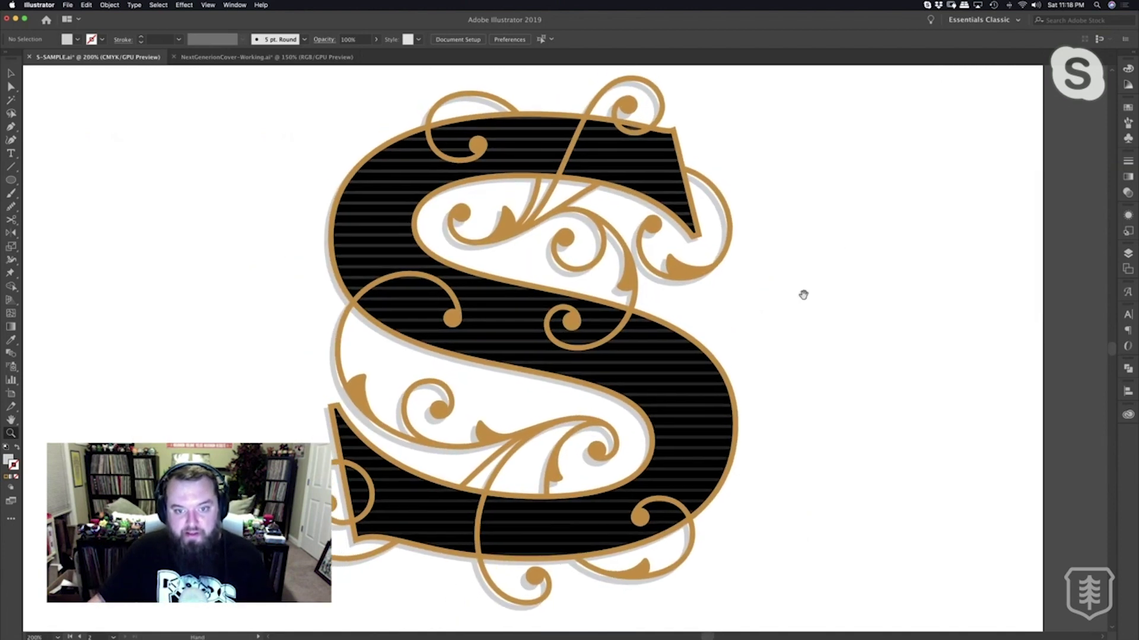
left_click(547, 350)
left_click(547, 350)
left_click(547, 350)
left_click_drag(666, 257, 529, 398)
key("v")
left_click(551, 390)
key("super+shift+a")
left_click_drag(567, 290, 524, 378)
Duplicate the grey flourish shadow and nudge the copy about 0.06 in up and right, directly behind the gold flourishes.
key("z")
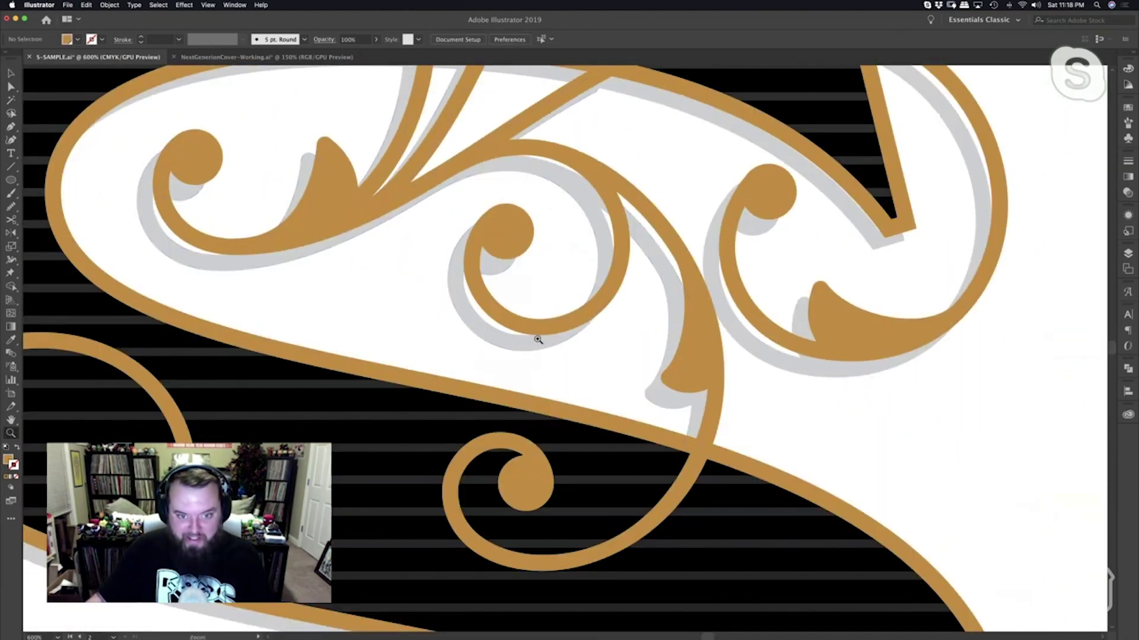
left_click(530, 335)
key("v")
left_click(493, 380)
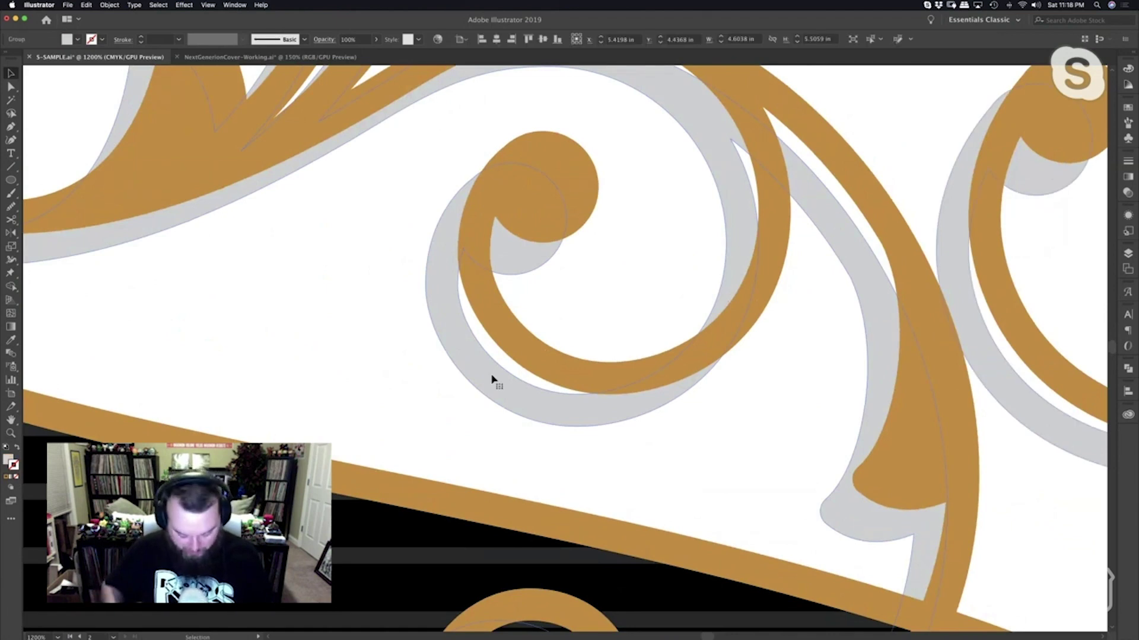
key("alt+Up")
key("alt+Right")
key("alt+Up")
key("alt+Right")
key("alt+Up")
key("alt+Right")
key("alt+Up")
key("Up")
key("Up")
key("Up")
key("Right")
key("Right")
key("Right")
key("Right")
Try blending the two grey flourish copies using 20 specified steps.
key("w")
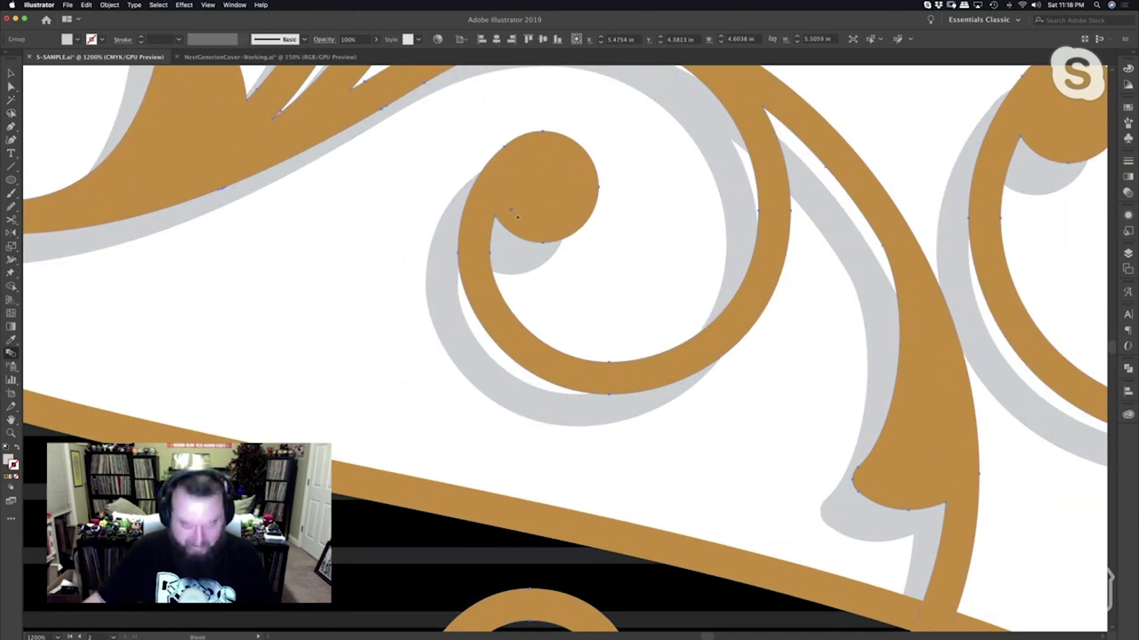
left_click(446, 252)
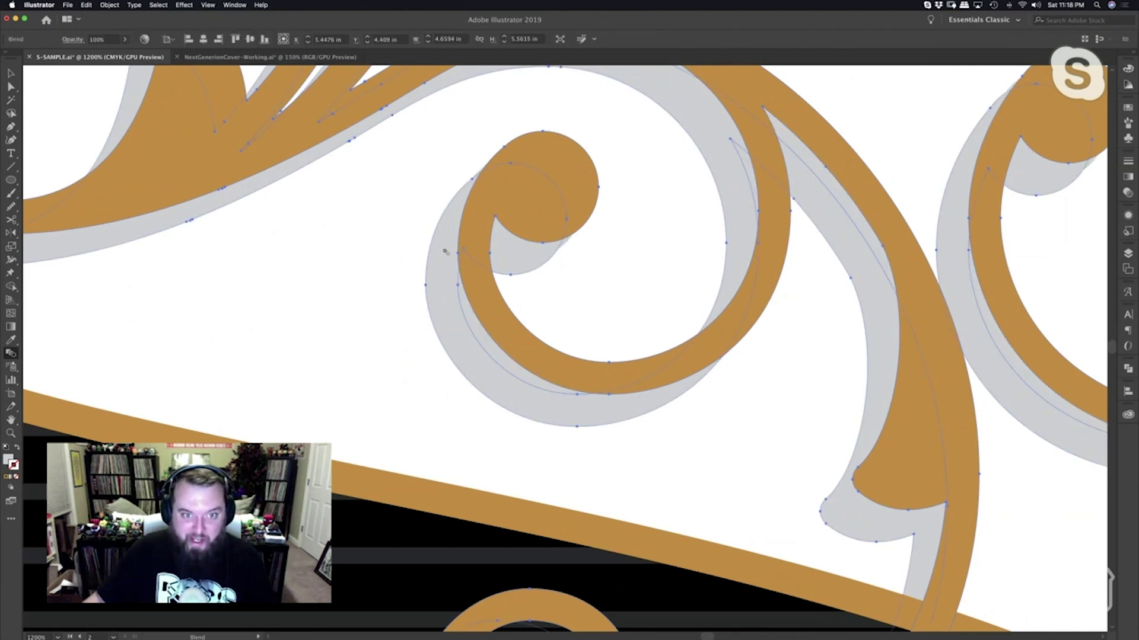
key("Return")
left_click(849, 268)
left_click(915, 215)
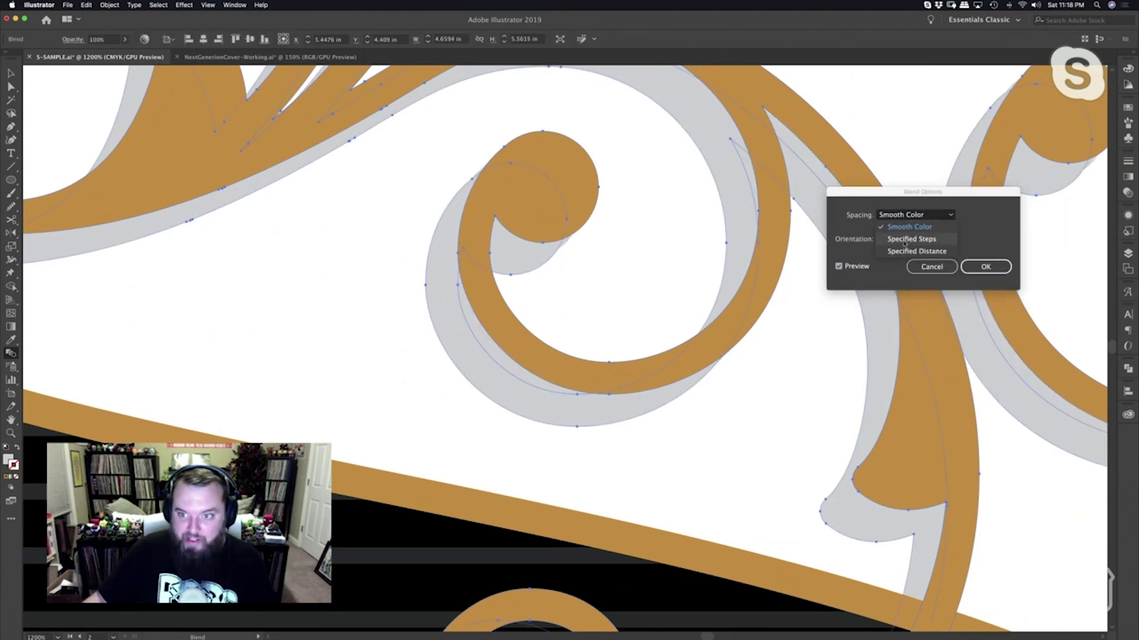
left_click(914, 237)
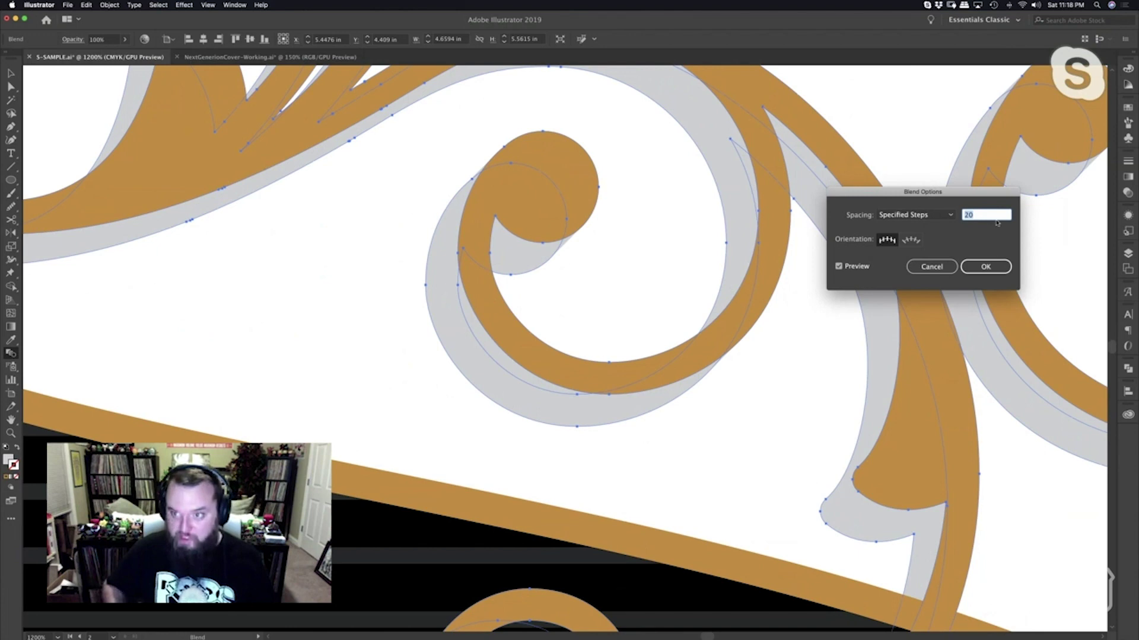
key("Return")
Review the blended flourish shadows across the whole letter and undo the blend.
key("a")
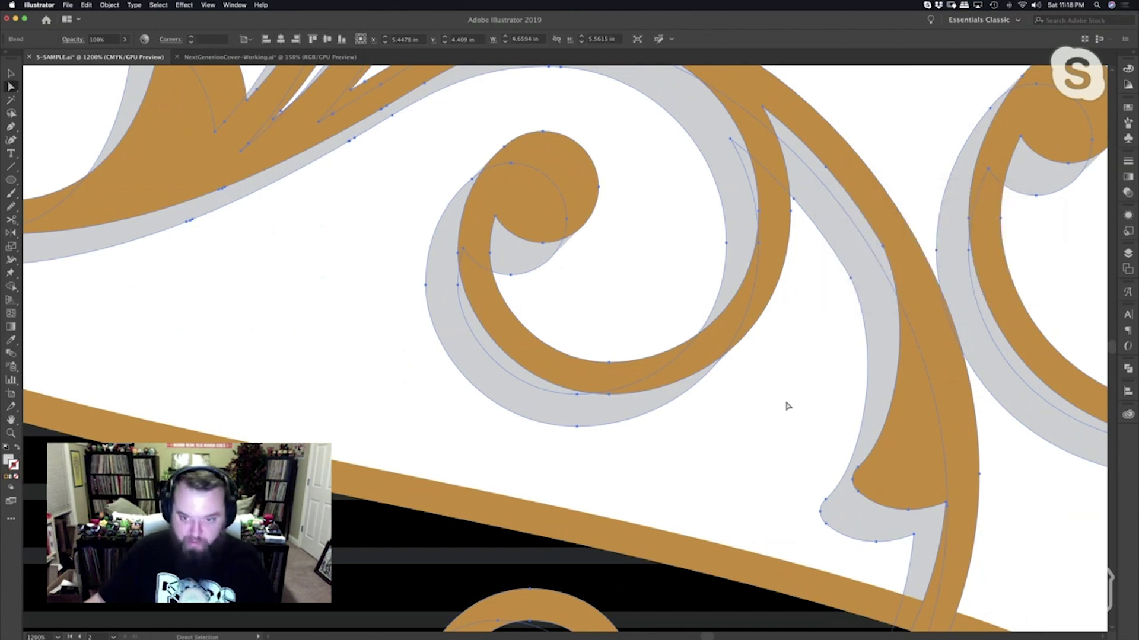
left_click(787, 403)
key("z")
left_click(695, 284, "alt")
left_click(695, 283, "alt")
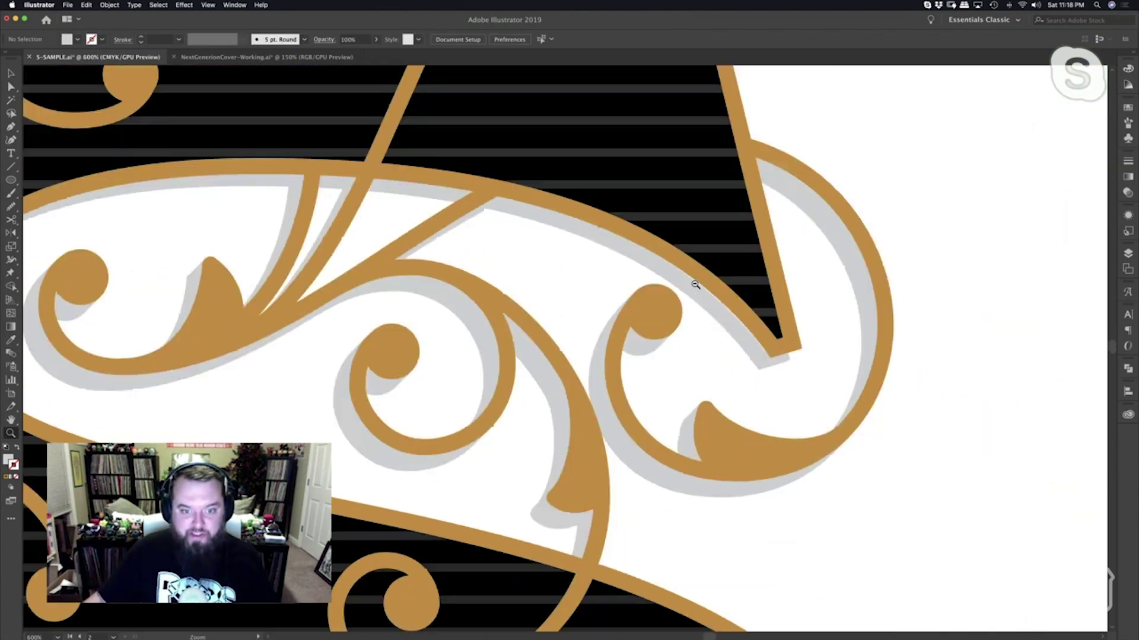
left_click(688, 280, "alt")
left_click(701, 312, "alt")
left_click(603, 355, "alt")
left_click_drag(690, 371, 672, 339)
key("super+a")
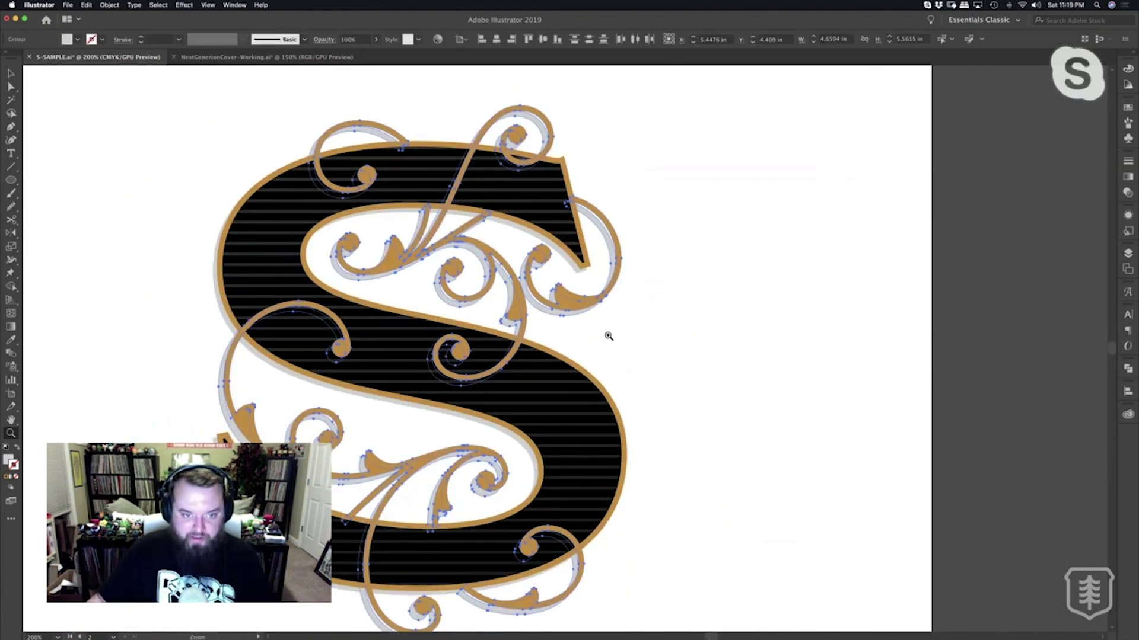
Nudge the grey flourish shadow slightly up and right, closer to the gold flourishes.
left_click(609, 336)
left_click(598, 334)
left_click(434, 326)
left_click(572, 357)
left_click(571, 346)
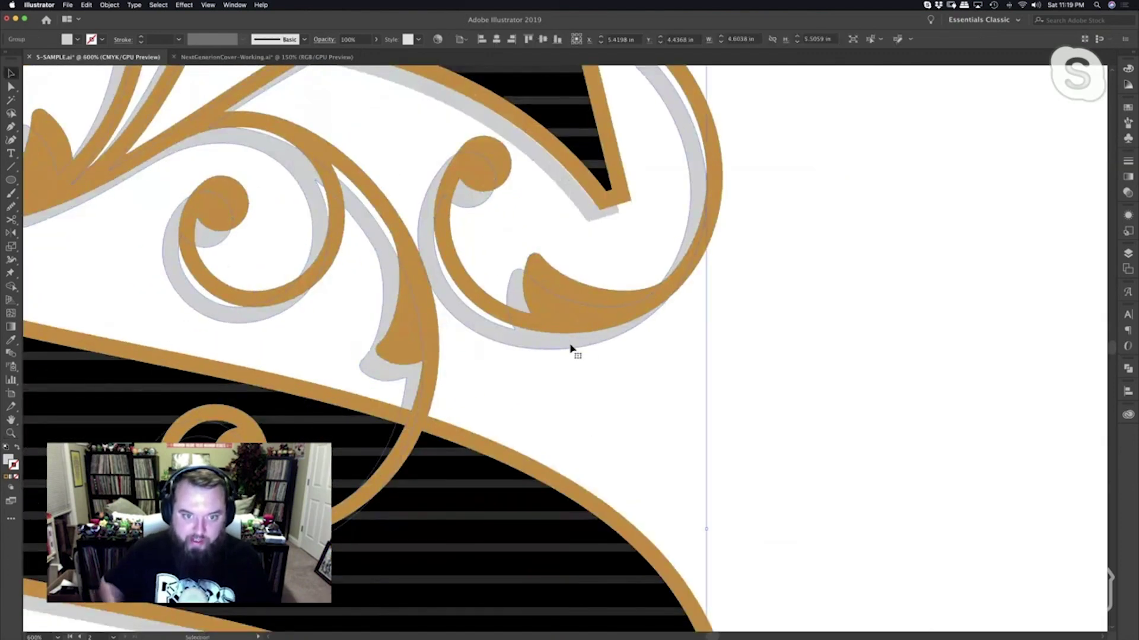
key("Up")
key("Right")
Nudge the light grey outline shadow behind the S slightly up and right to match, and review the whole letter.
left_click(591, 211)
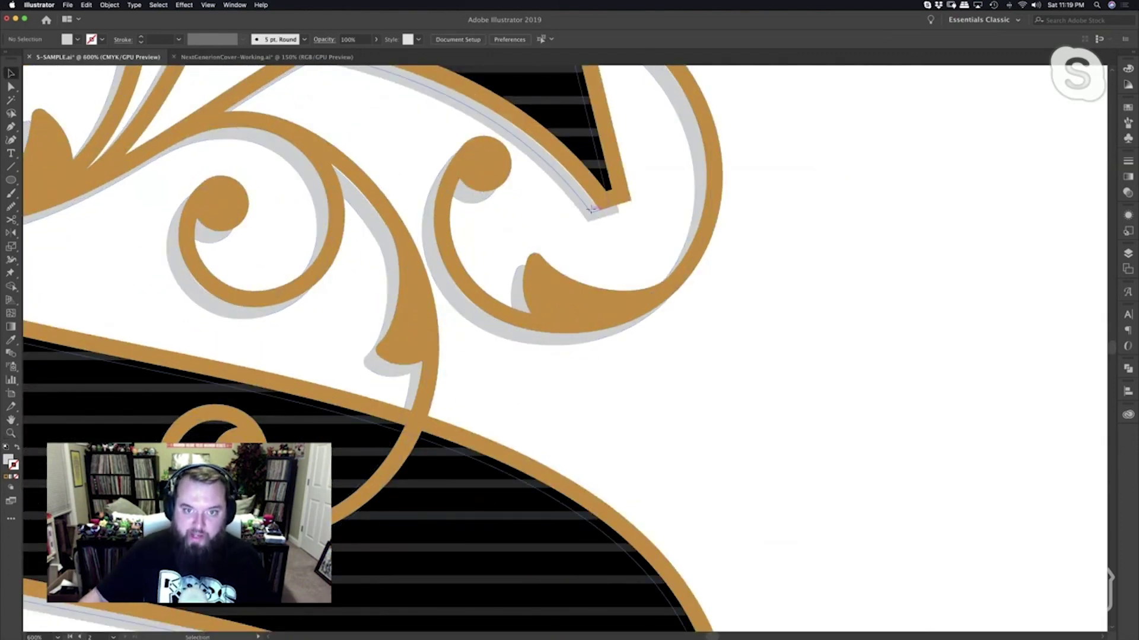
left_click(834, 416)
key("z")
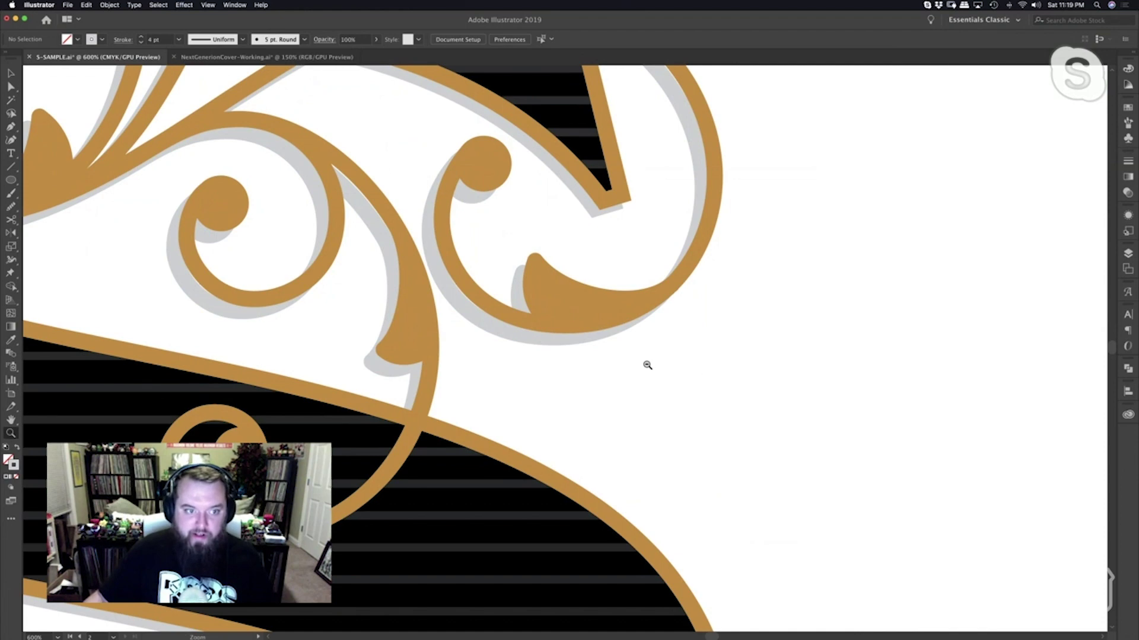
left_click(646, 364, "alt")
left_click(646, 363, "alt")
left_click(795, 336, "alt")
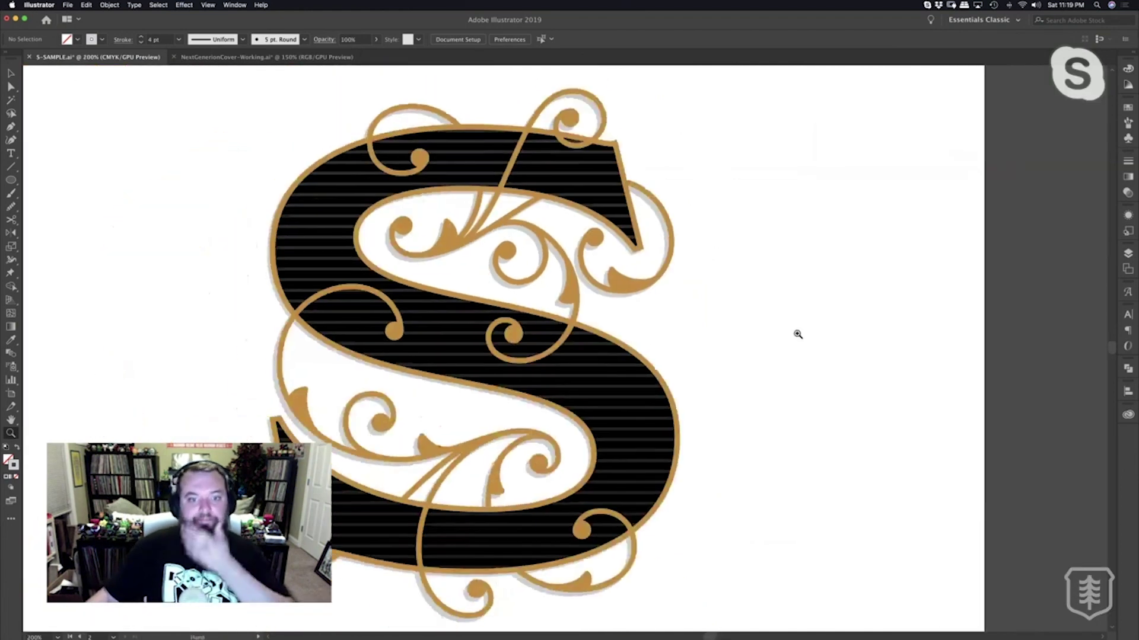